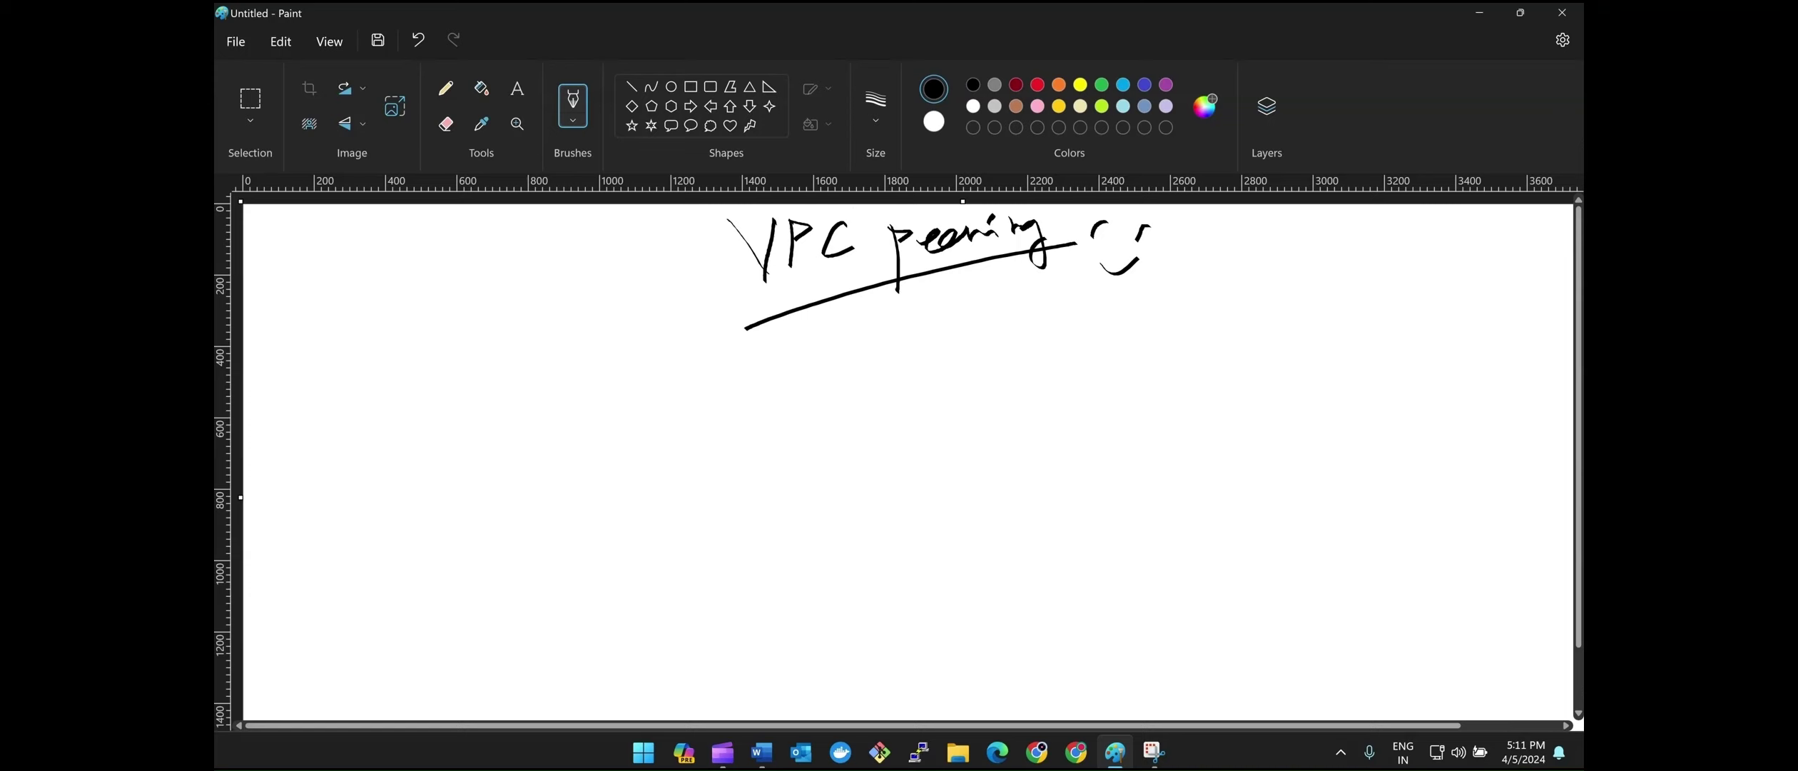
# - Draw a large rectangle below the VPC peering title for the region and label it NV.EAST-1
pyautogui.moveTo(470, 367); pyautogui.dragTo(489, 643)
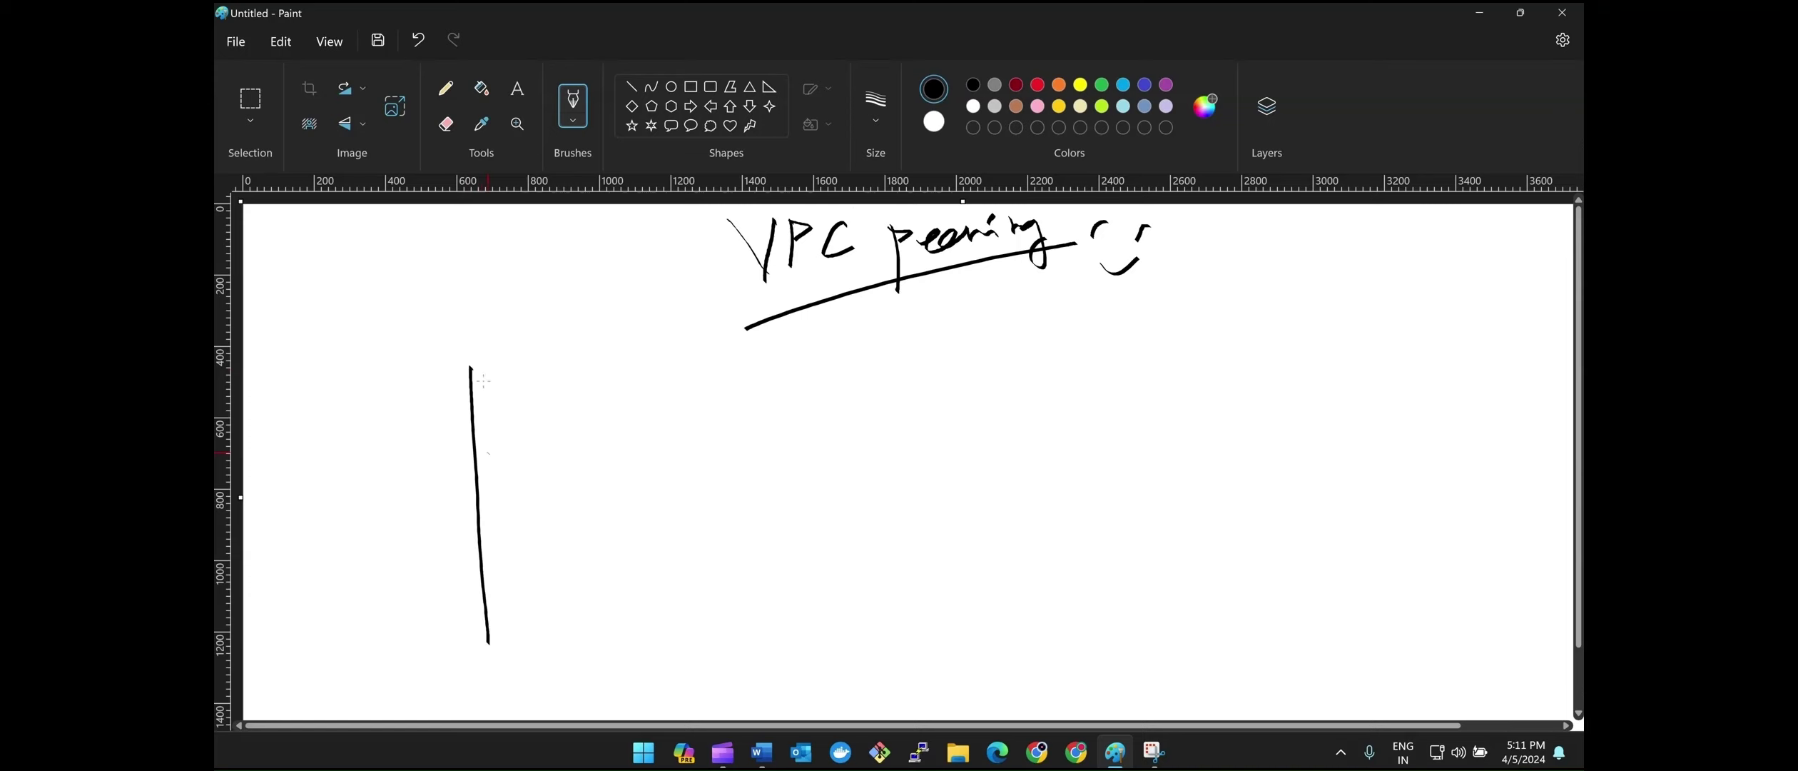
pyautogui.moveTo(471, 373)
pyautogui.mouseDown()
pyautogui.moveTo(1139, 340)
pyautogui.moveTo(1400, 464)
pyautogui.moveTo(1232, 628)
pyautogui.moveTo(536, 680)
pyautogui.moveTo(488, 635)
pyautogui.mouseUp()
pyautogui.moveTo(846, 309)
pyautogui.mouseDown()
pyautogui.moveTo(849, 350)
pyautogui.moveTo(874, 299)
pyautogui.moveTo(1084, 324)
pyautogui.mouseUp()
pyautogui.moveTo(1061, 310); pyautogui.dragTo(1137, 305)
pyautogui.moveTo(1159, 284); pyautogui.dragTo(1159, 329)
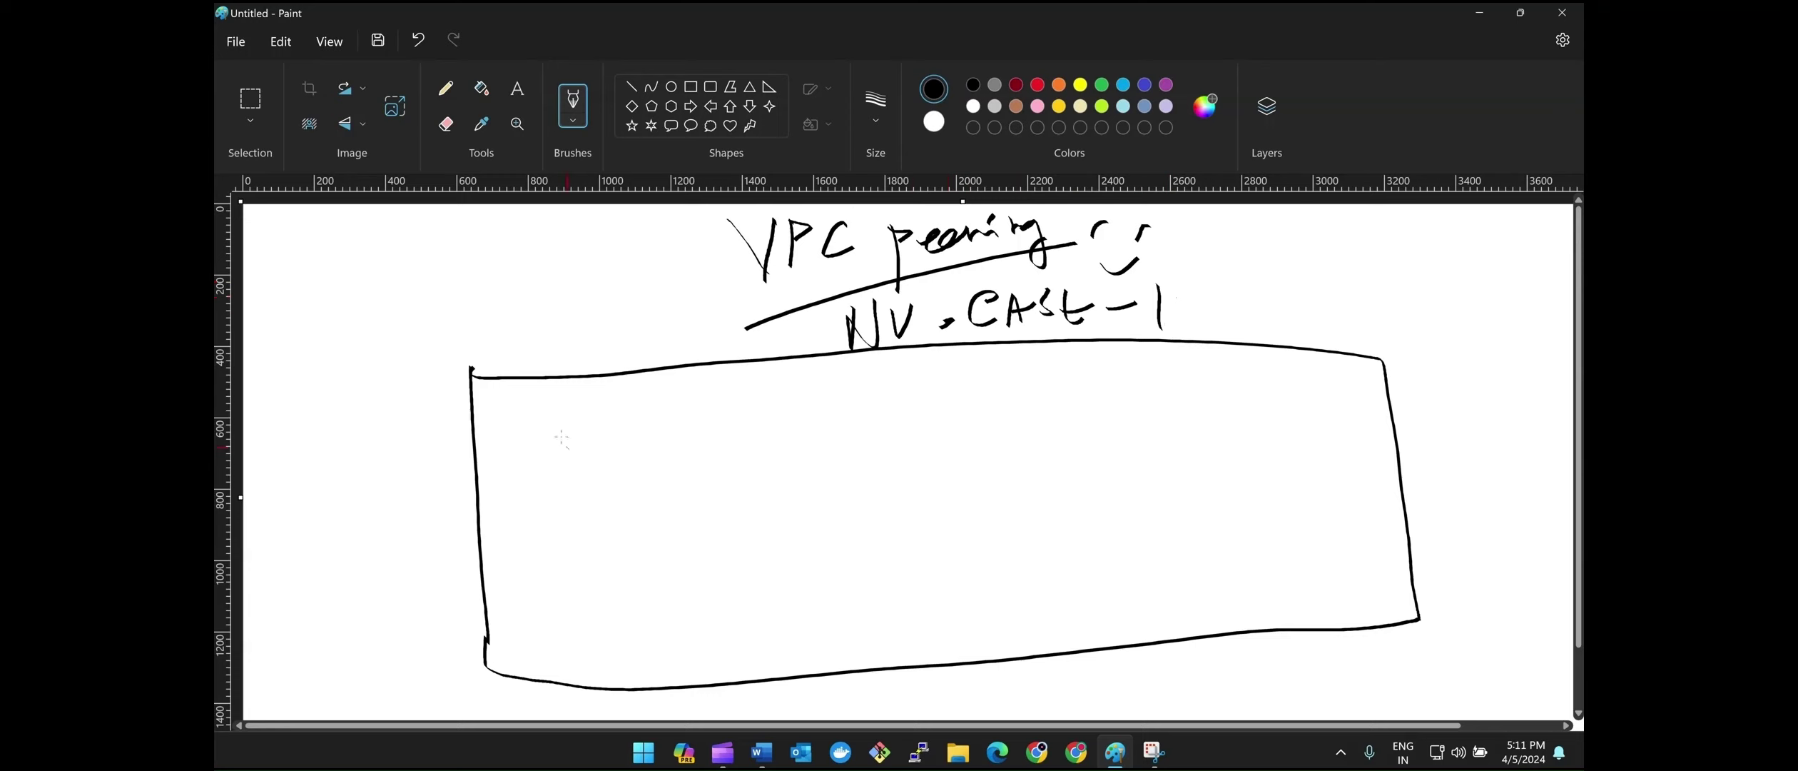
# - Draw a box inside the region rectangle's left part, containing two smaller boxes stacked vertically
pyautogui.moveTo(544, 413); pyautogui.dragTo(566, 675)
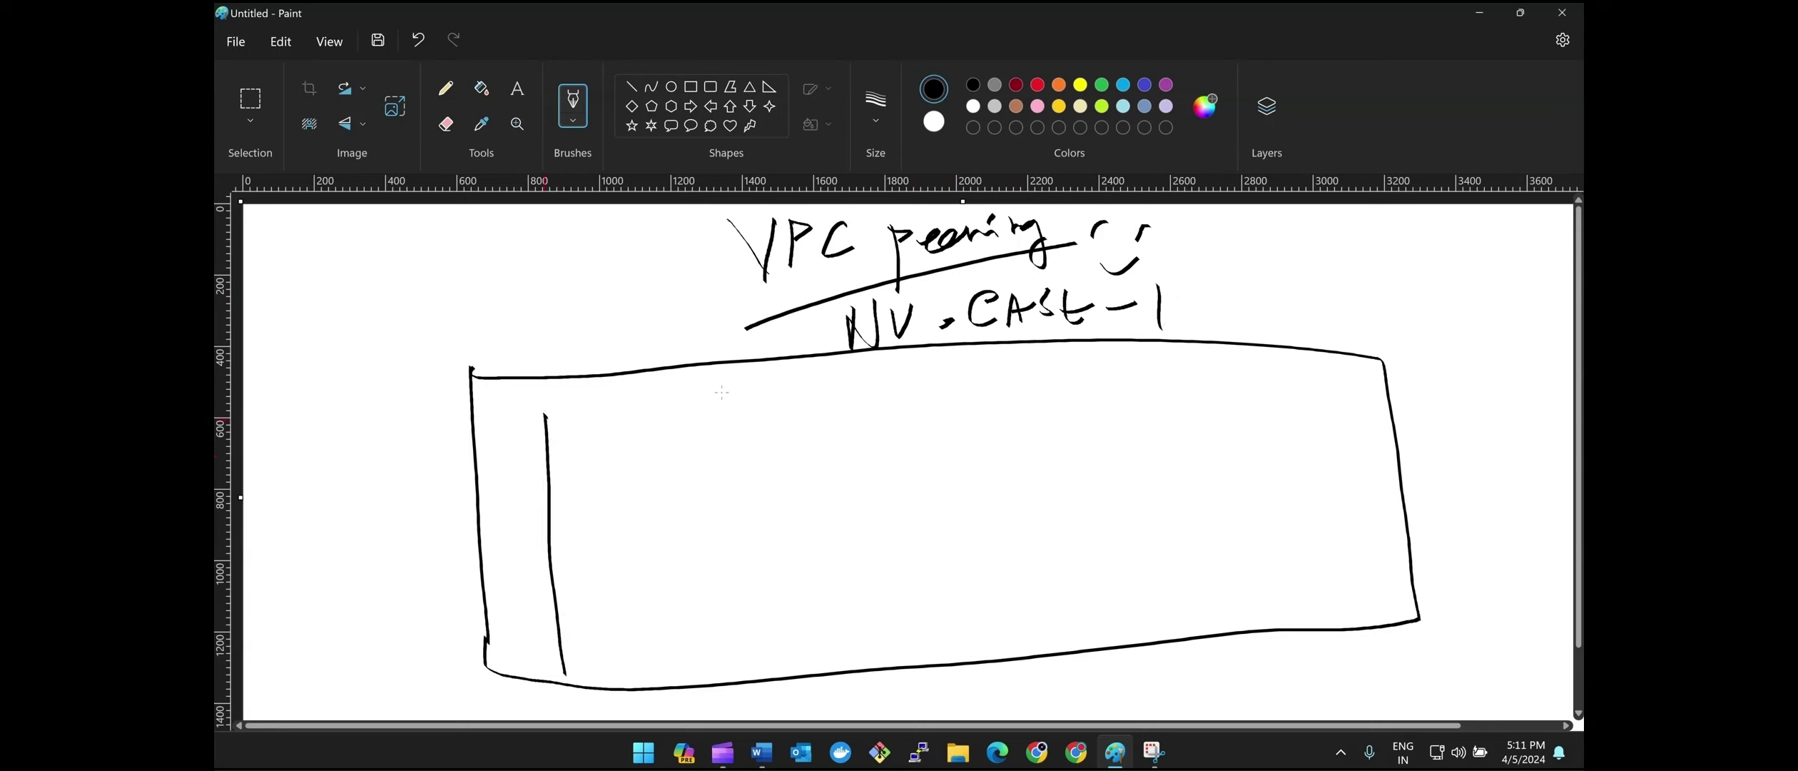
pyautogui.moveTo(546, 414)
pyautogui.mouseDown()
pyautogui.moveTo(818, 391)
pyautogui.moveTo(839, 650)
pyautogui.moveTo(565, 673)
pyautogui.mouseUp()
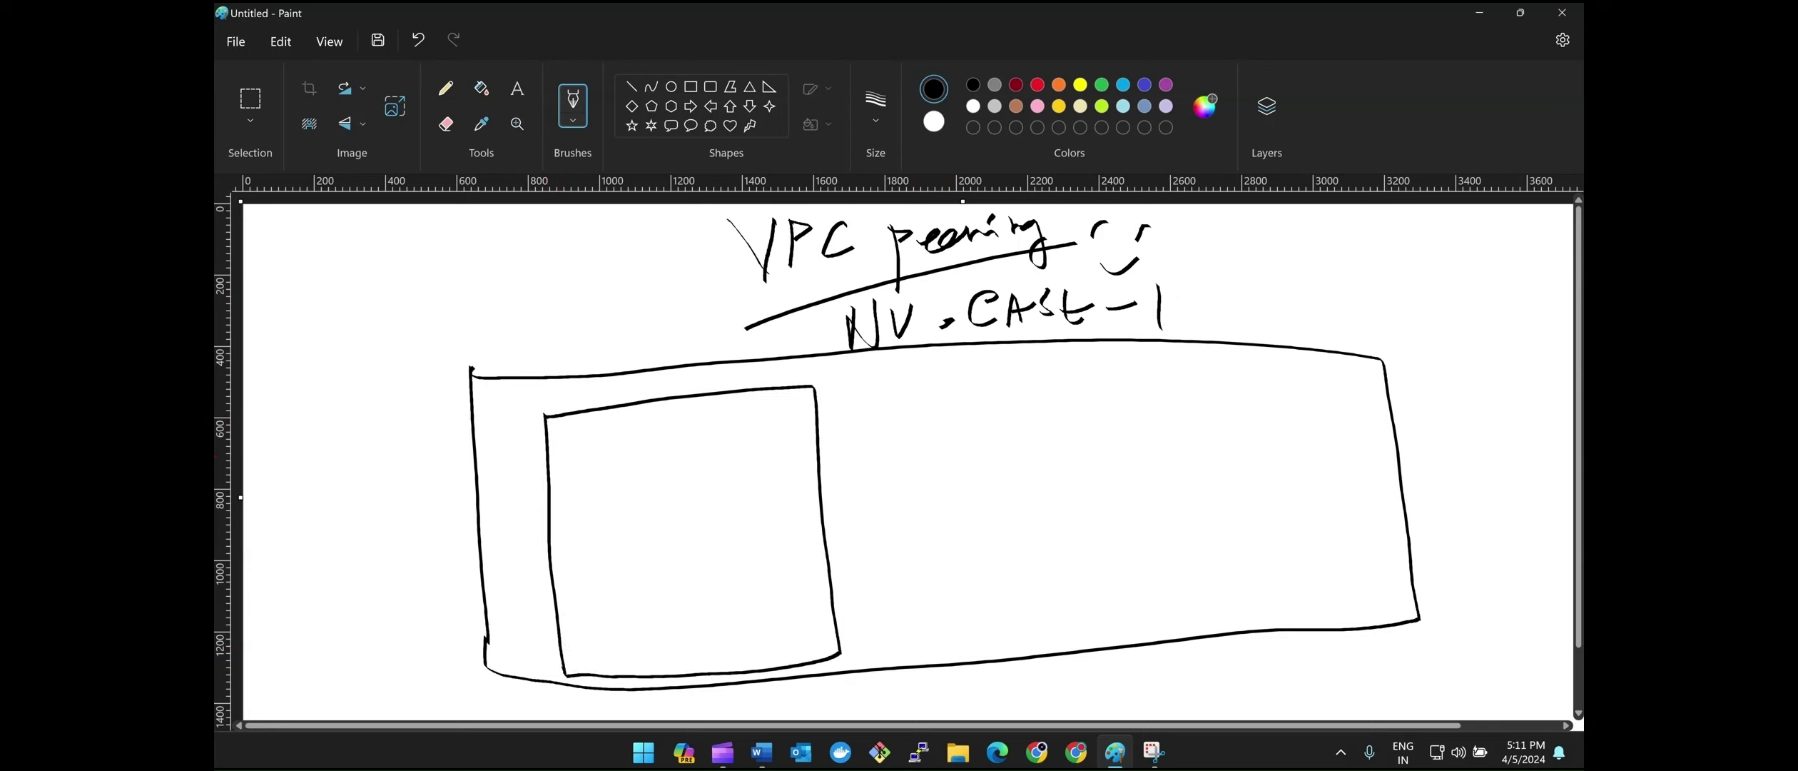
pyautogui.moveTo(569, 446)
pyautogui.mouseDown()
pyautogui.moveTo(581, 521)
pyautogui.moveTo(747, 412)
pyautogui.moveTo(766, 482)
pyautogui.moveTo(581, 521)
pyautogui.moveTo(599, 657)
pyautogui.mouseUp()
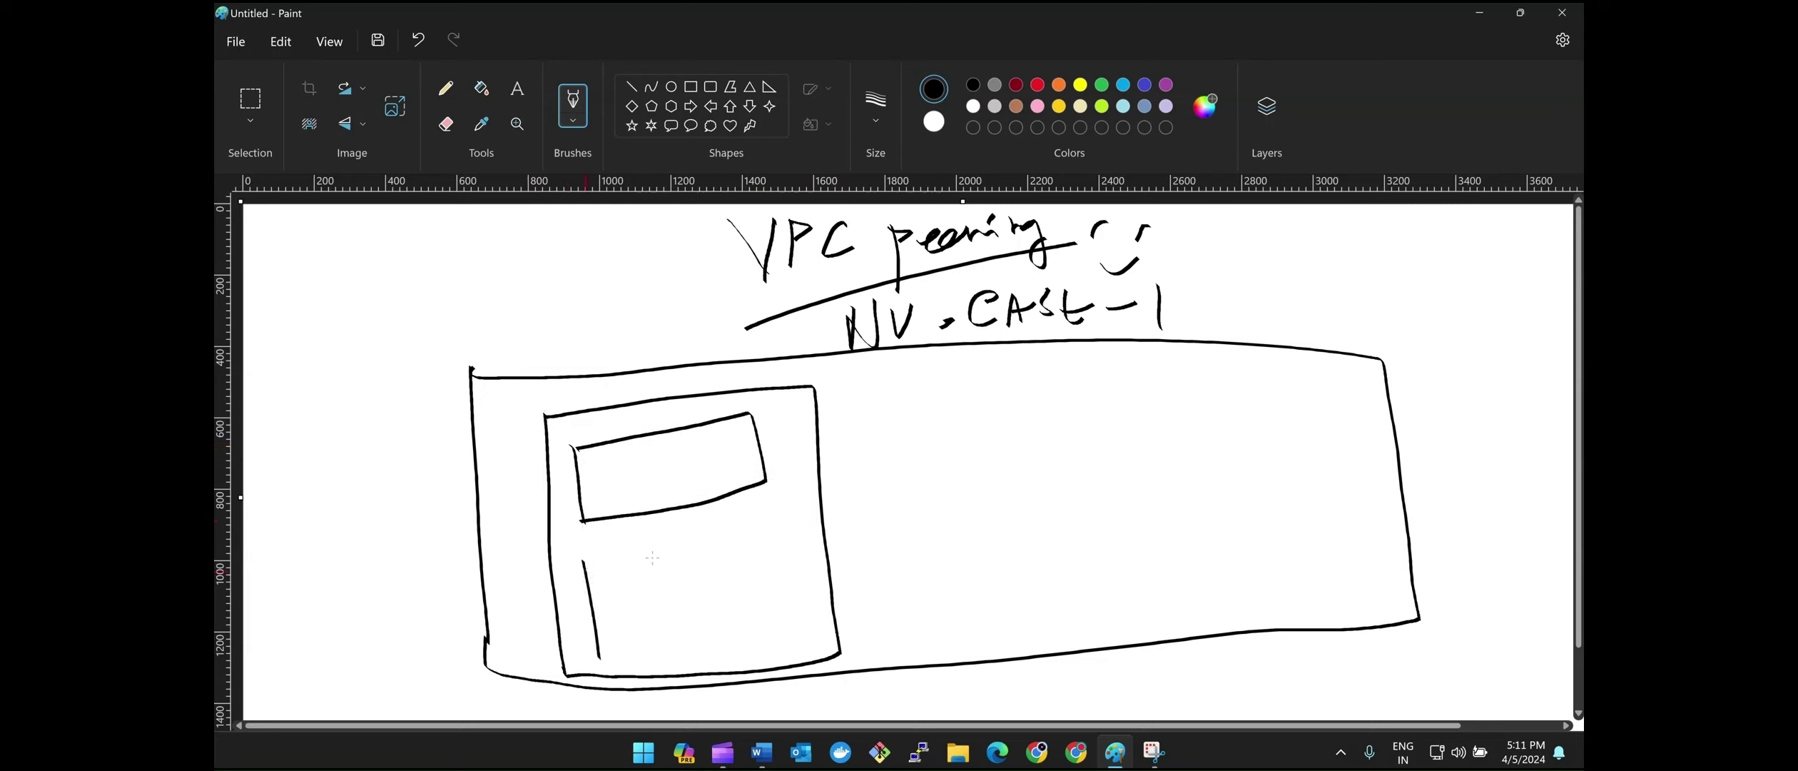
pyautogui.moveTo(583, 567)
pyautogui.mouseDown()
pyautogui.moveTo(769, 590)
pyautogui.moveTo(613, 654)
pyautogui.mouseUp()
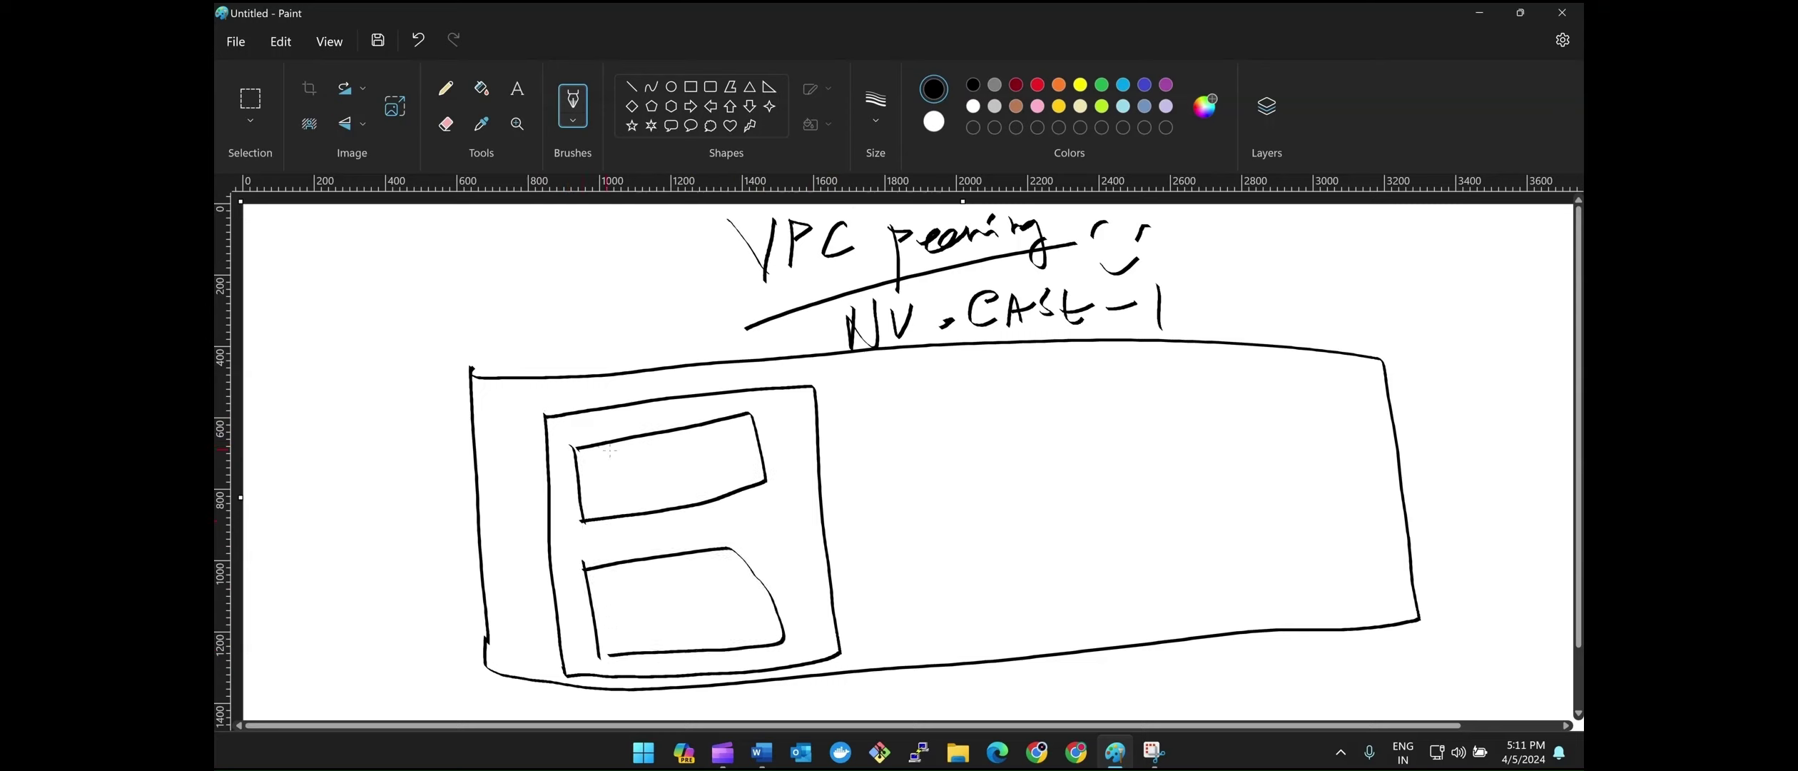
# - Label the upper inner box APP and the lower one WEB, and write 1A above their enclosing box
pyautogui.moveTo(608, 454)
pyautogui.mouseDown()
pyautogui.moveTo(596, 486)
pyautogui.moveTo(661, 464)
pyautogui.mouseUp()
pyautogui.moveTo(615, 582)
pyautogui.mouseDown()
pyautogui.moveTo(644, 618)
pyautogui.moveTo(652, 574)
pyautogui.moveTo(677, 605)
pyautogui.moveTo(677, 576)
pyautogui.mouseUp()
pyautogui.moveTo(688, 570); pyautogui.dragTo(696, 595)
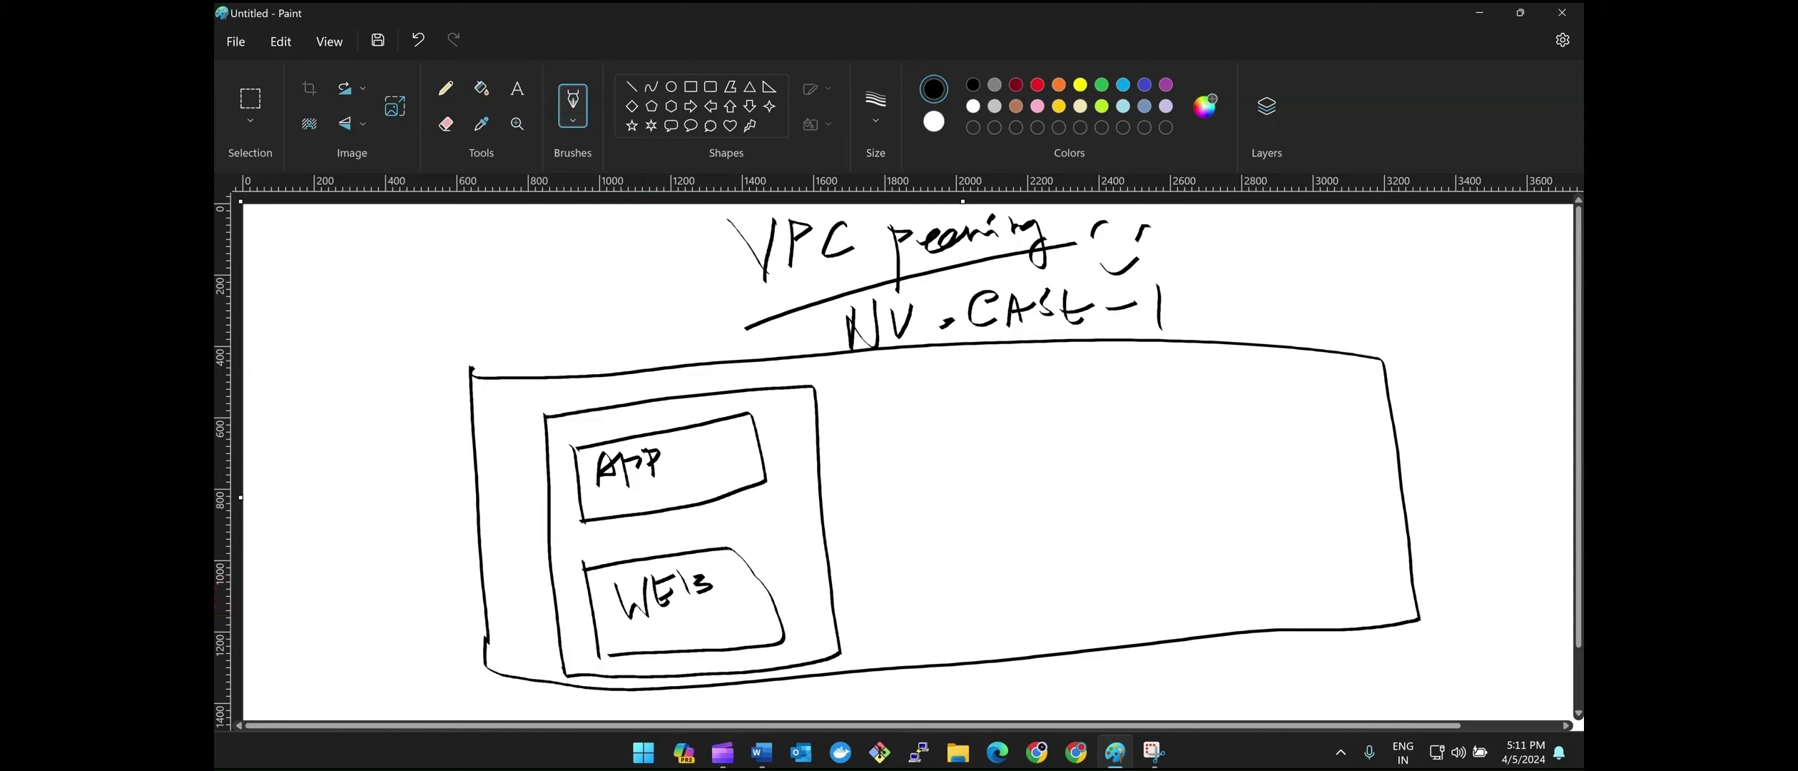
pyautogui.moveTo(610, 382)
pyautogui.mouseDown()
pyautogui.moveTo(612, 401)
pyautogui.moveTo(645, 384)
pyautogui.mouseUp()
# - Draw a second box with one inner box in the region's right part, labelling them OHIO 2A and DB
pyautogui.moveTo(1085, 376)
pyautogui.mouseDown()
pyautogui.moveTo(1129, 612)
pyautogui.moveTo(1109, 377)
pyautogui.moveTo(1341, 364)
pyautogui.mouseUp()
pyautogui.moveTo(1361, 475)
pyautogui.mouseDown()
pyautogui.moveTo(1380, 598)
pyautogui.moveTo(1130, 613)
pyautogui.mouseUp()
pyautogui.moveTo(1124, 413); pyautogui.dragTo(1163, 549)
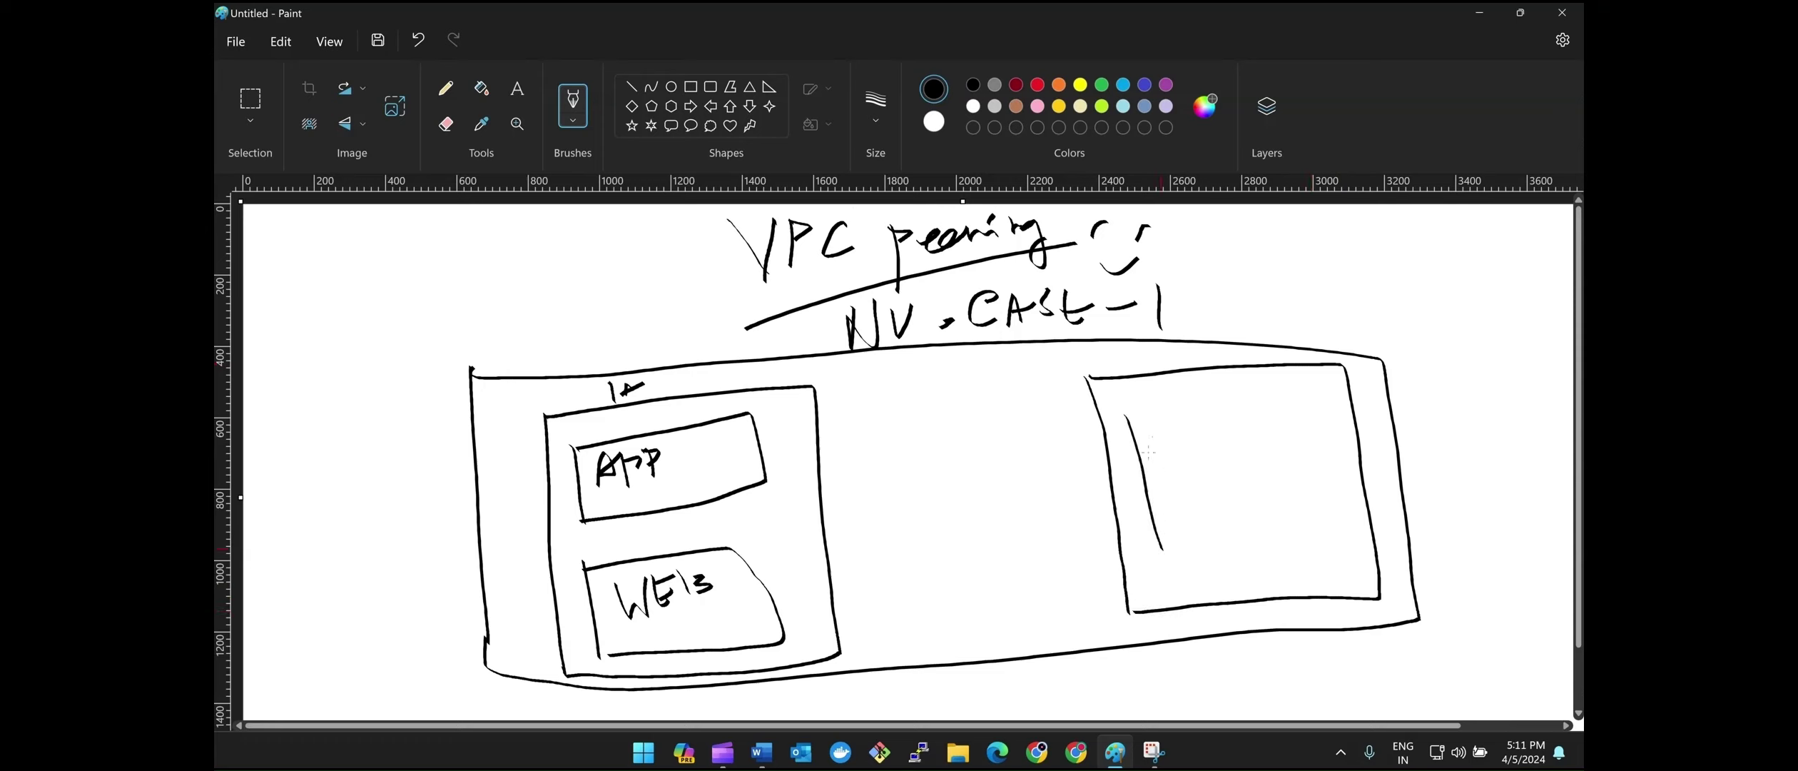
pyautogui.moveTo(1127, 413)
pyautogui.mouseDown()
pyautogui.moveTo(1307, 390)
pyautogui.moveTo(1321, 544)
pyautogui.moveTo(1163, 551)
pyautogui.mouseUp()
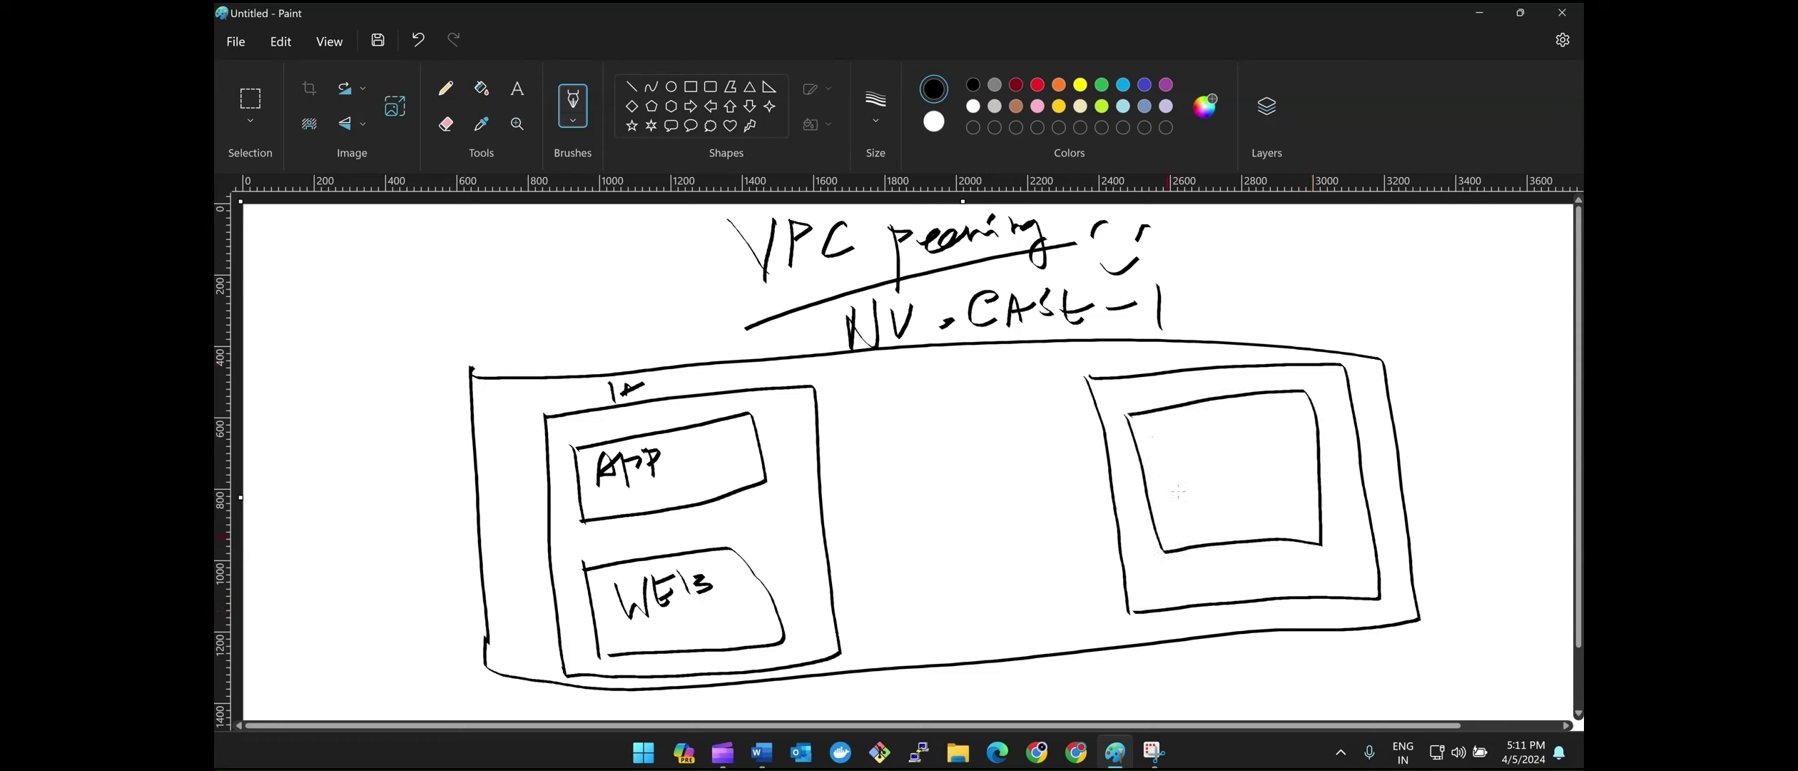
pyautogui.moveTo(1152, 431)
pyautogui.mouseDown()
pyautogui.moveTo(1186, 437)
pyautogui.moveTo(1168, 451)
pyautogui.moveTo(1232, 429)
pyautogui.moveTo(1206, 446)
pyautogui.mouseUp()
pyautogui.moveTo(1135, 391); pyautogui.dragTo(1267, 378)
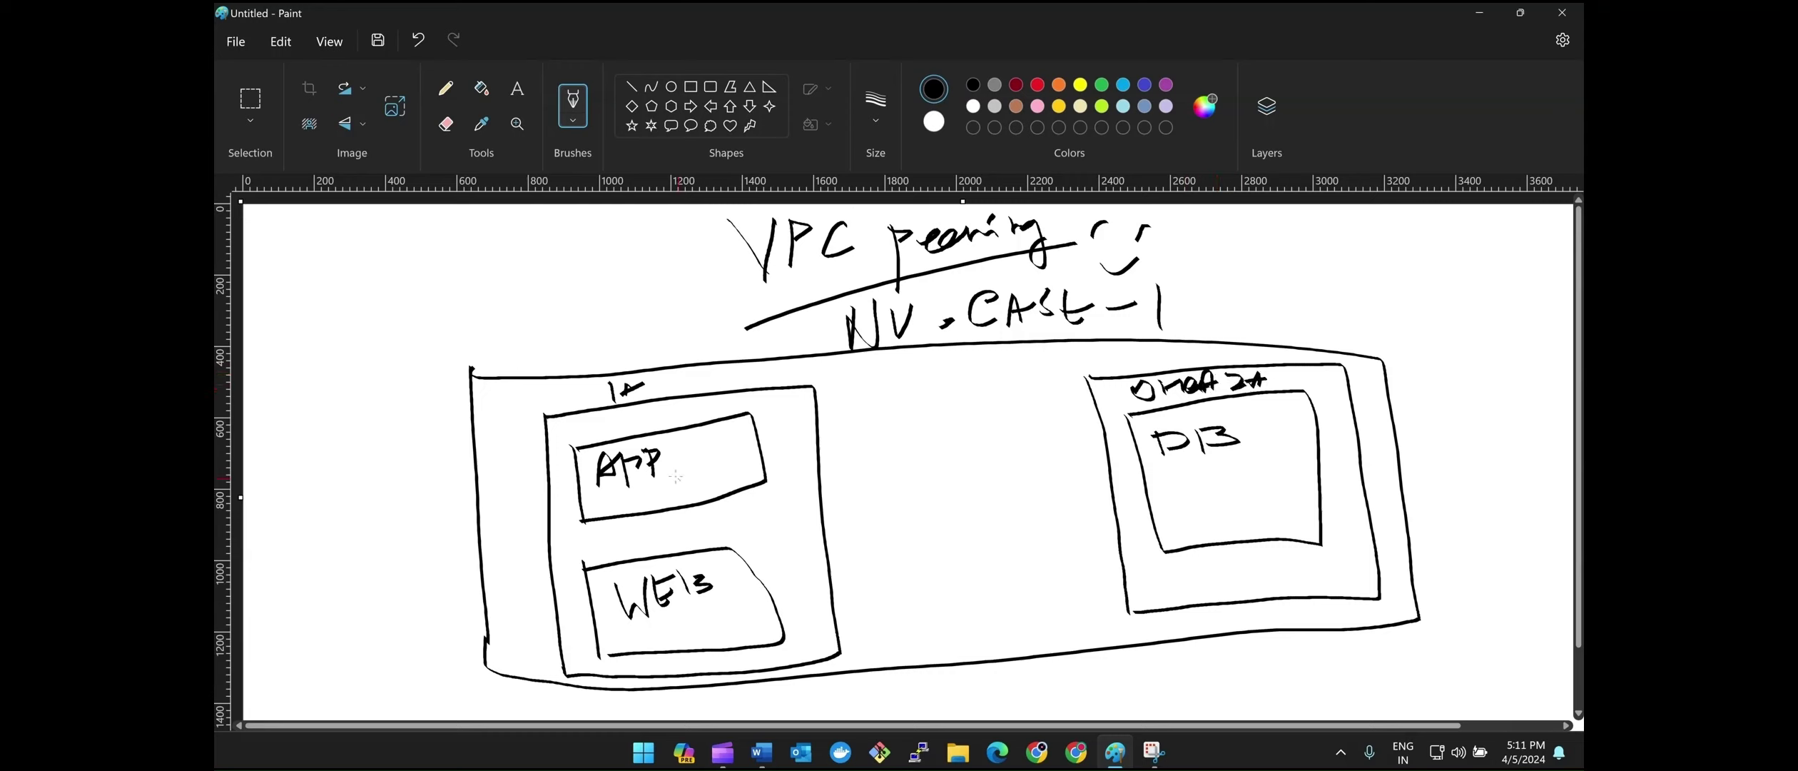
# - Write the IP ranges into the server boxes: 10.0.0.0/16 for APP, 172.16 for WEB and 192.168 for DB
pyautogui.moveTo(675, 448); pyautogui.dragTo(673, 471)
pyautogui.moveTo(684, 451)
pyautogui.mouseDown()
pyautogui.moveTo(722, 435)
pyautogui.moveTo(737, 487)
pyautogui.moveTo(759, 471)
pyautogui.mouseUp()
pyautogui.click(749, 465)
pyautogui.moveTo(671, 622); pyautogui.dragTo(674, 645)
pyautogui.moveTo(678, 615)
pyautogui.mouseDown()
pyautogui.moveTo(693, 637)
pyautogui.moveTo(741, 611)
pyautogui.mouseUp()
pyautogui.moveTo(758, 589); pyautogui.dragTo(755, 623)
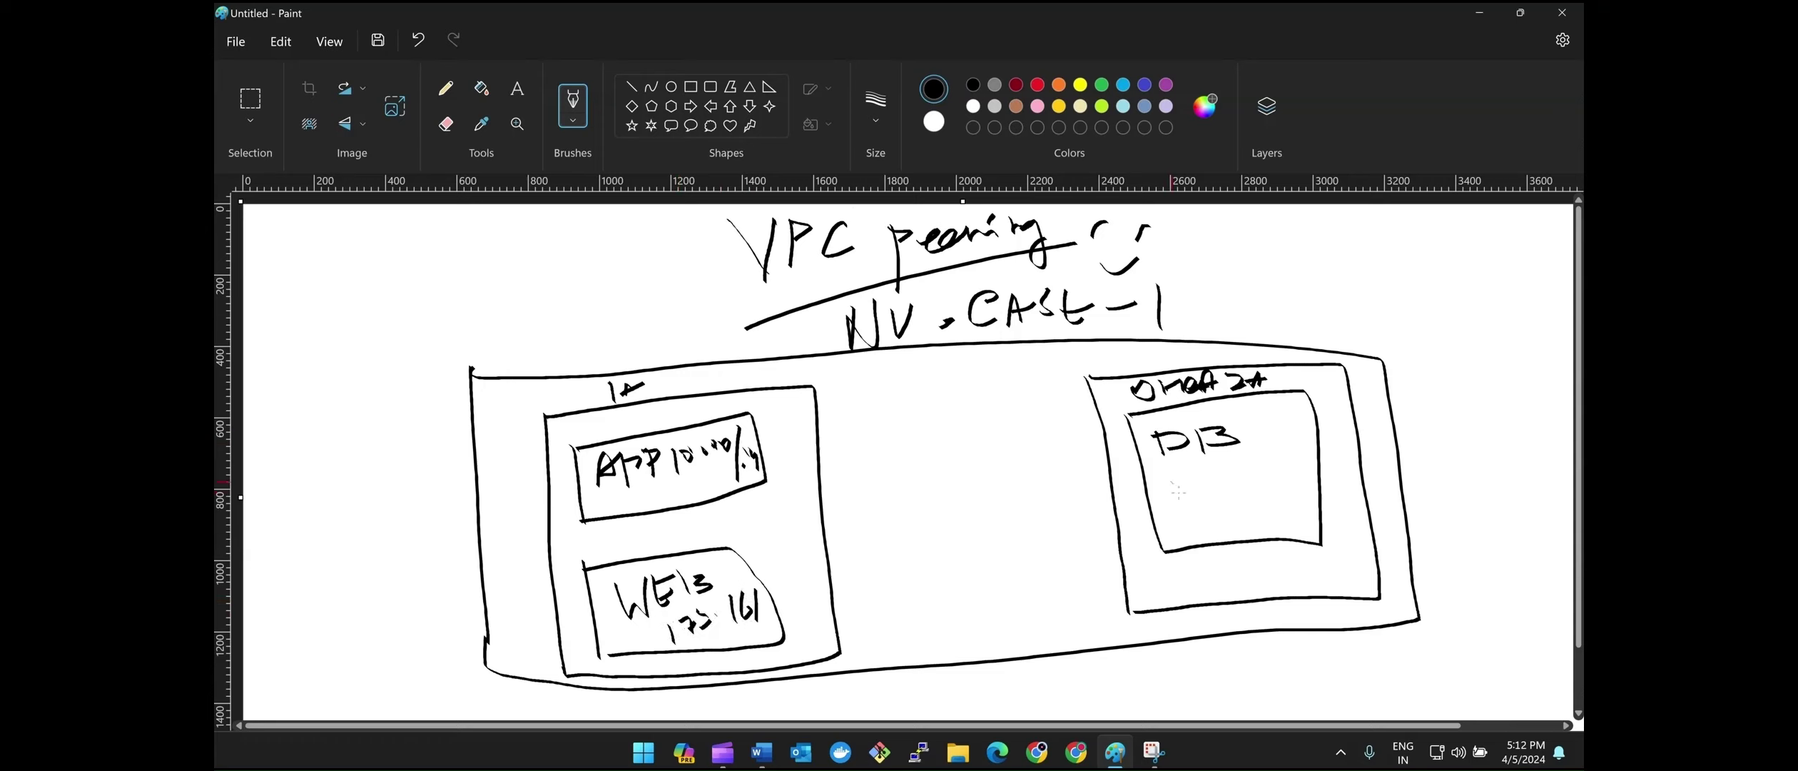
pyautogui.moveTo(1177, 481)
pyautogui.mouseDown()
pyautogui.moveTo(1181, 519)
pyautogui.moveTo(1205, 494)
pyautogui.moveTo(1203, 509)
pyautogui.moveTo(1261, 499)
pyautogui.mouseUp()
pyautogui.moveTo(1272, 479); pyautogui.dragTo(1279, 486)
# - Draw curved arrows linking APP and WEB in both directions, and from each of them to the DB box
pyautogui.moveTo(764, 464)
pyautogui.mouseDown()
pyautogui.moveTo(794, 592)
pyautogui.moveTo(821, 607)
pyautogui.mouseUp()
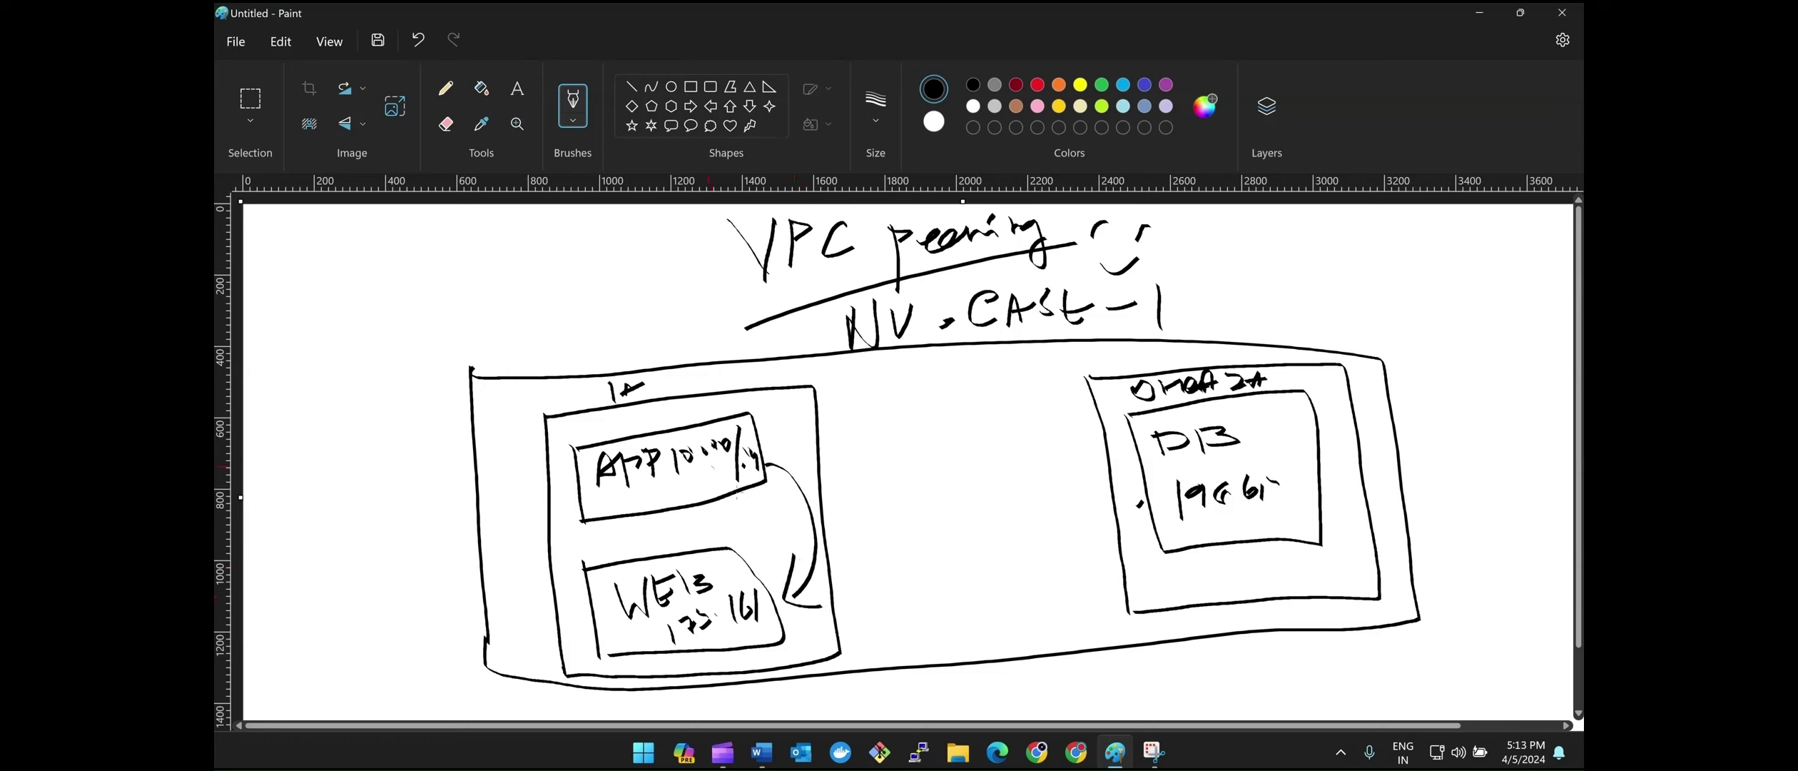
pyautogui.moveTo(592, 615)
pyautogui.mouseDown()
pyautogui.moveTo(504, 536)
pyautogui.moveTo(564, 471)
pyautogui.moveTo(565, 496)
pyautogui.mouseUp()
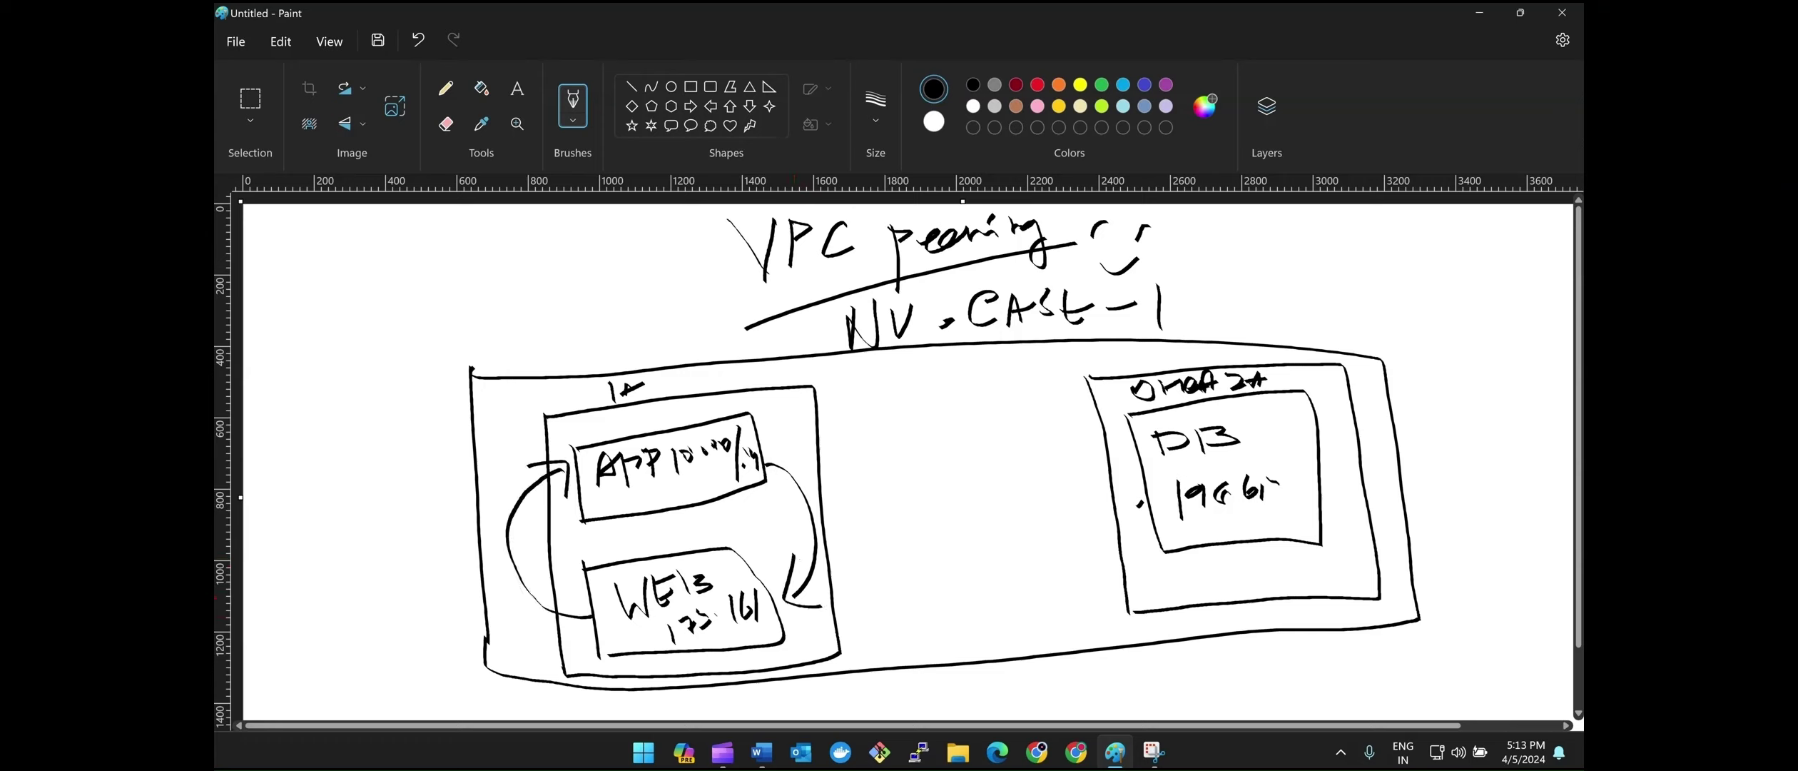
pyautogui.moveTo(776, 606)
pyautogui.mouseDown()
pyautogui.moveTo(1039, 625)
pyautogui.moveTo(1179, 493)
pyautogui.moveTo(1140, 527)
pyautogui.moveTo(1190, 572)
pyautogui.mouseUp()
pyautogui.moveTo(762, 446)
pyautogui.mouseDown()
pyautogui.moveTo(943, 409)
pyautogui.moveTo(1110, 490)
pyautogui.moveTo(1133, 532)
pyautogui.mouseUp()
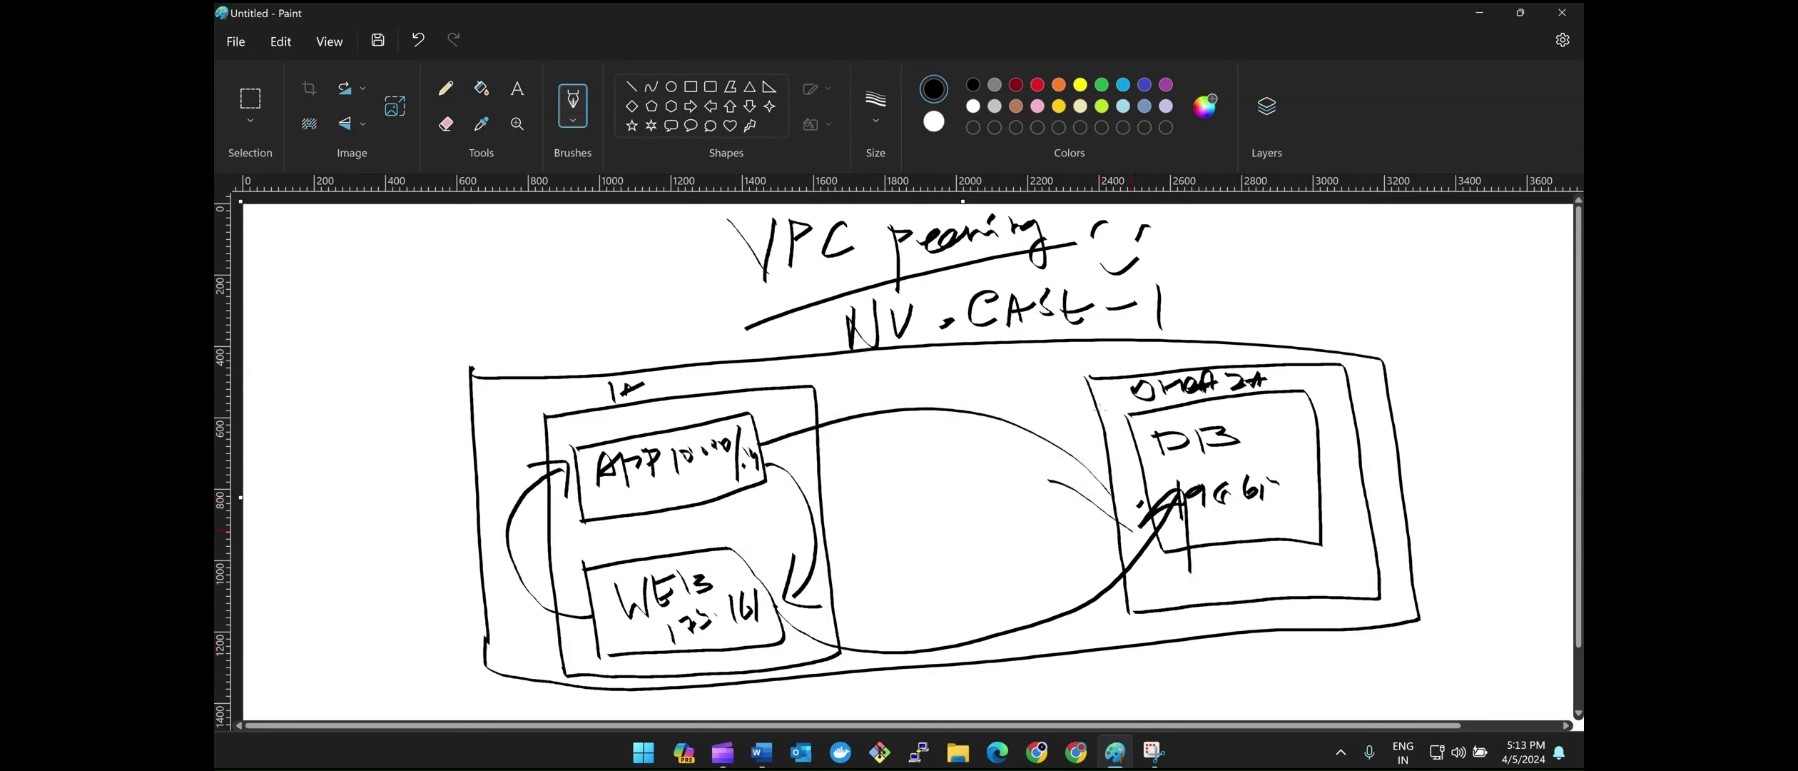
pyautogui.moveTo(1109, 471); pyautogui.dragTo(1133, 531)
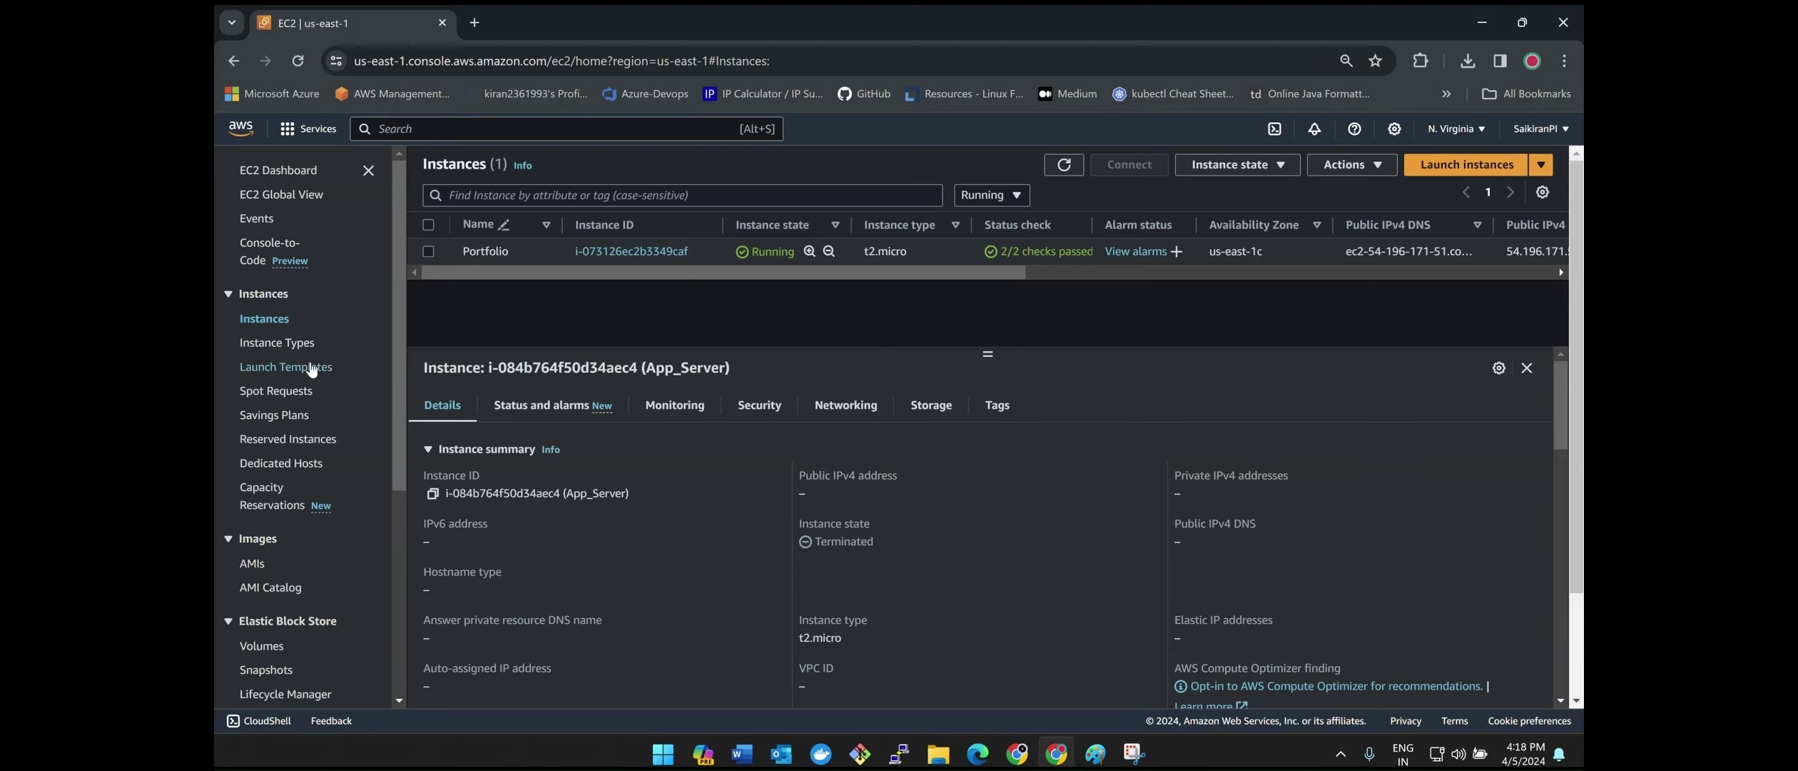
pyautogui.rightClick(1443, 126)
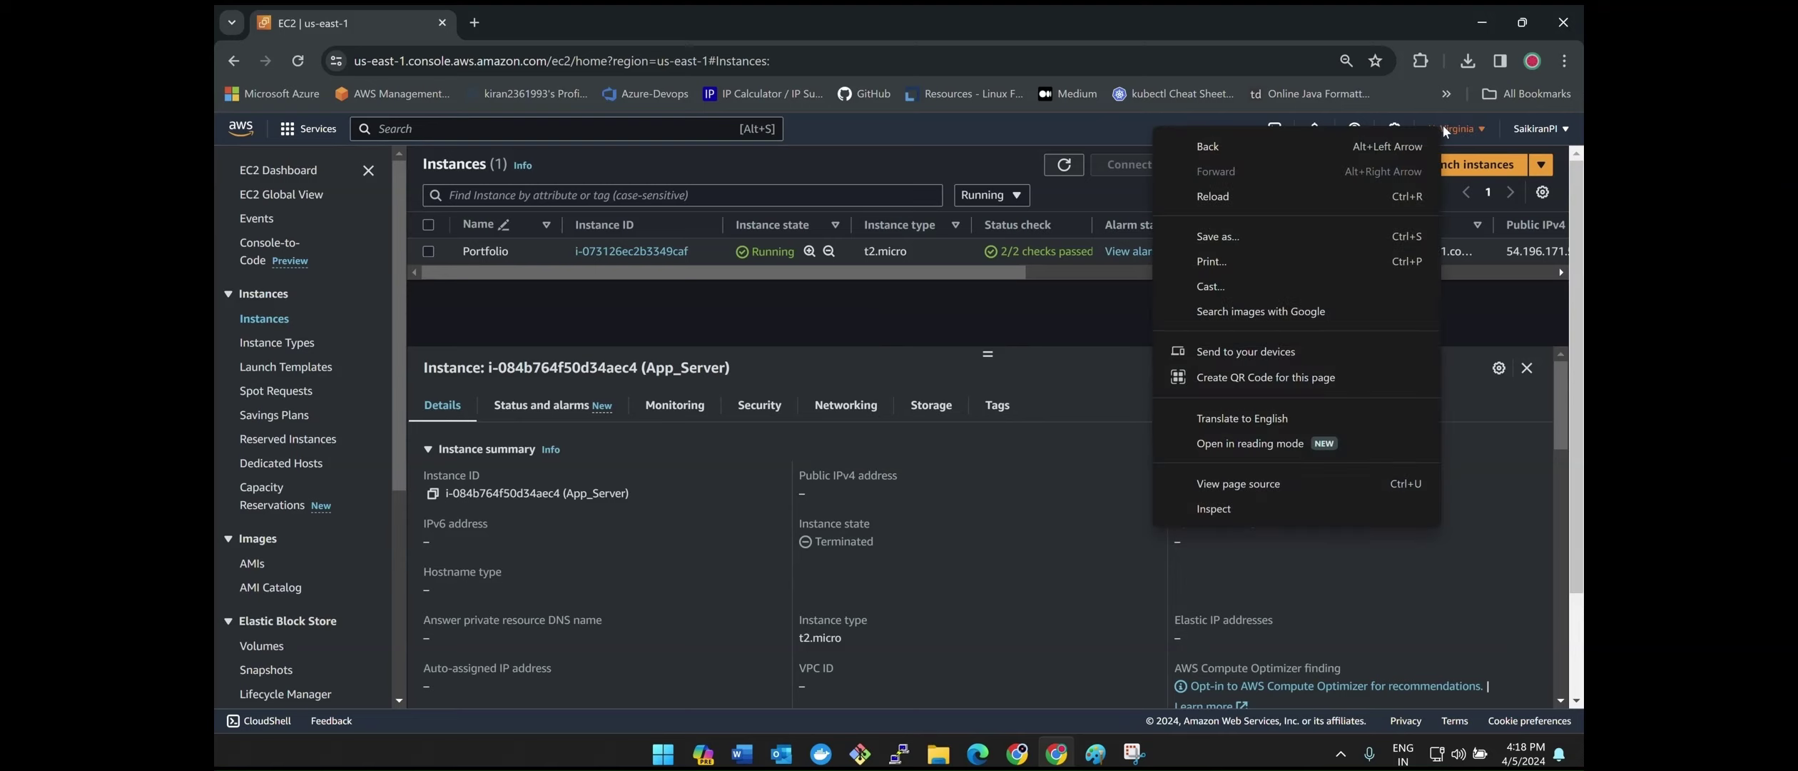
pyautogui.click(1441, 130)
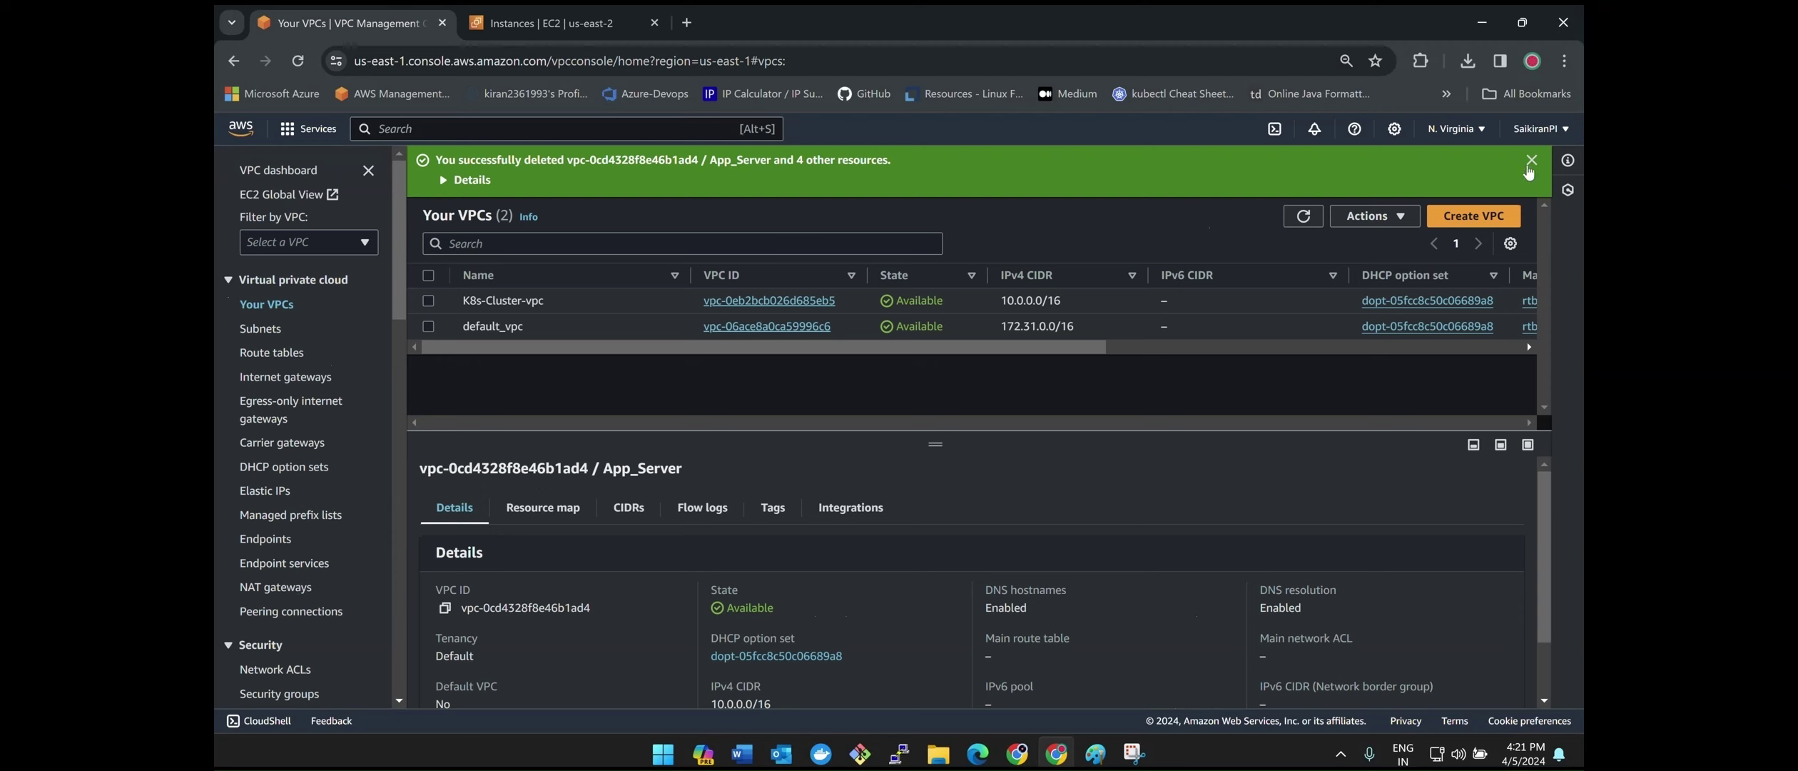
# - In the AWS VPC console, dismiss the deletion notice and start a VPC and more setup with name tag App_Server
pyautogui.click(1533, 172)
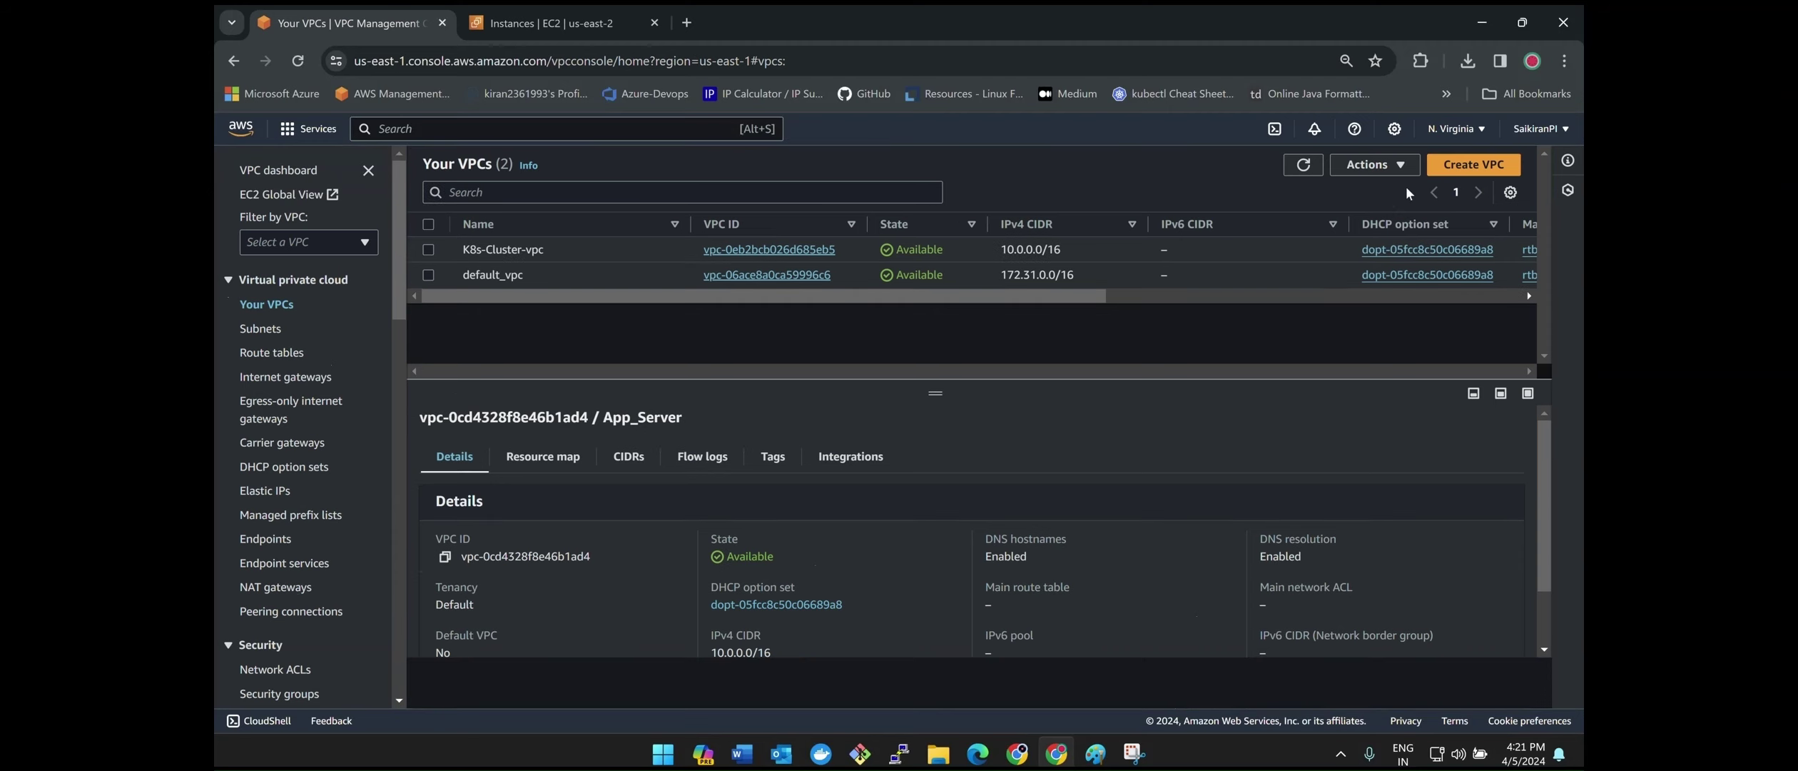
pyautogui.click(1474, 163)
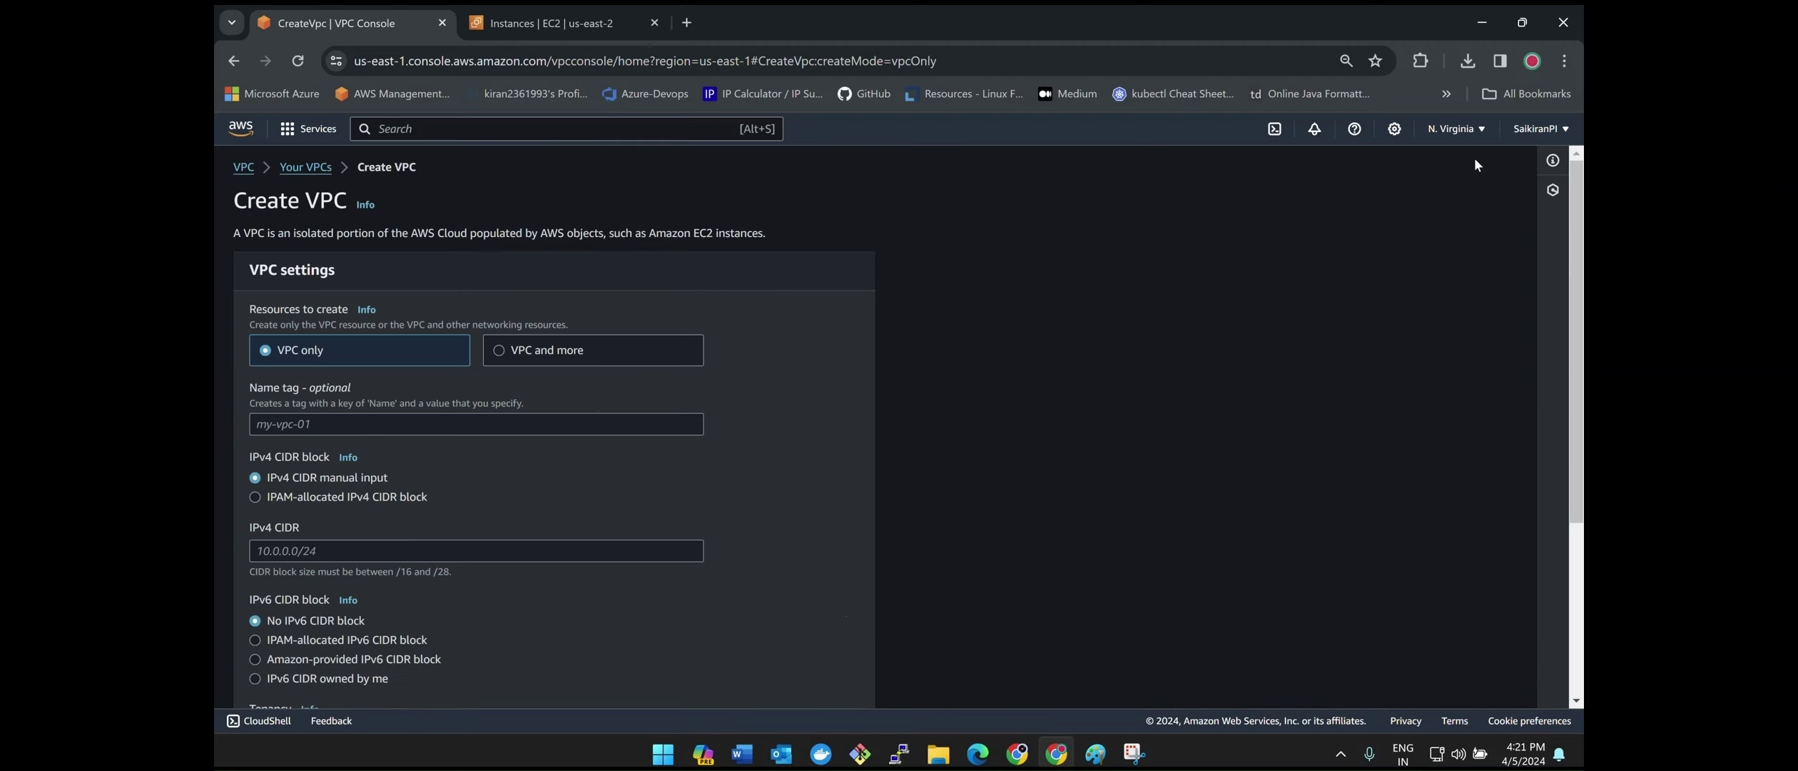
pyautogui.click(603, 353)
pyautogui.doubleClick(356, 482)
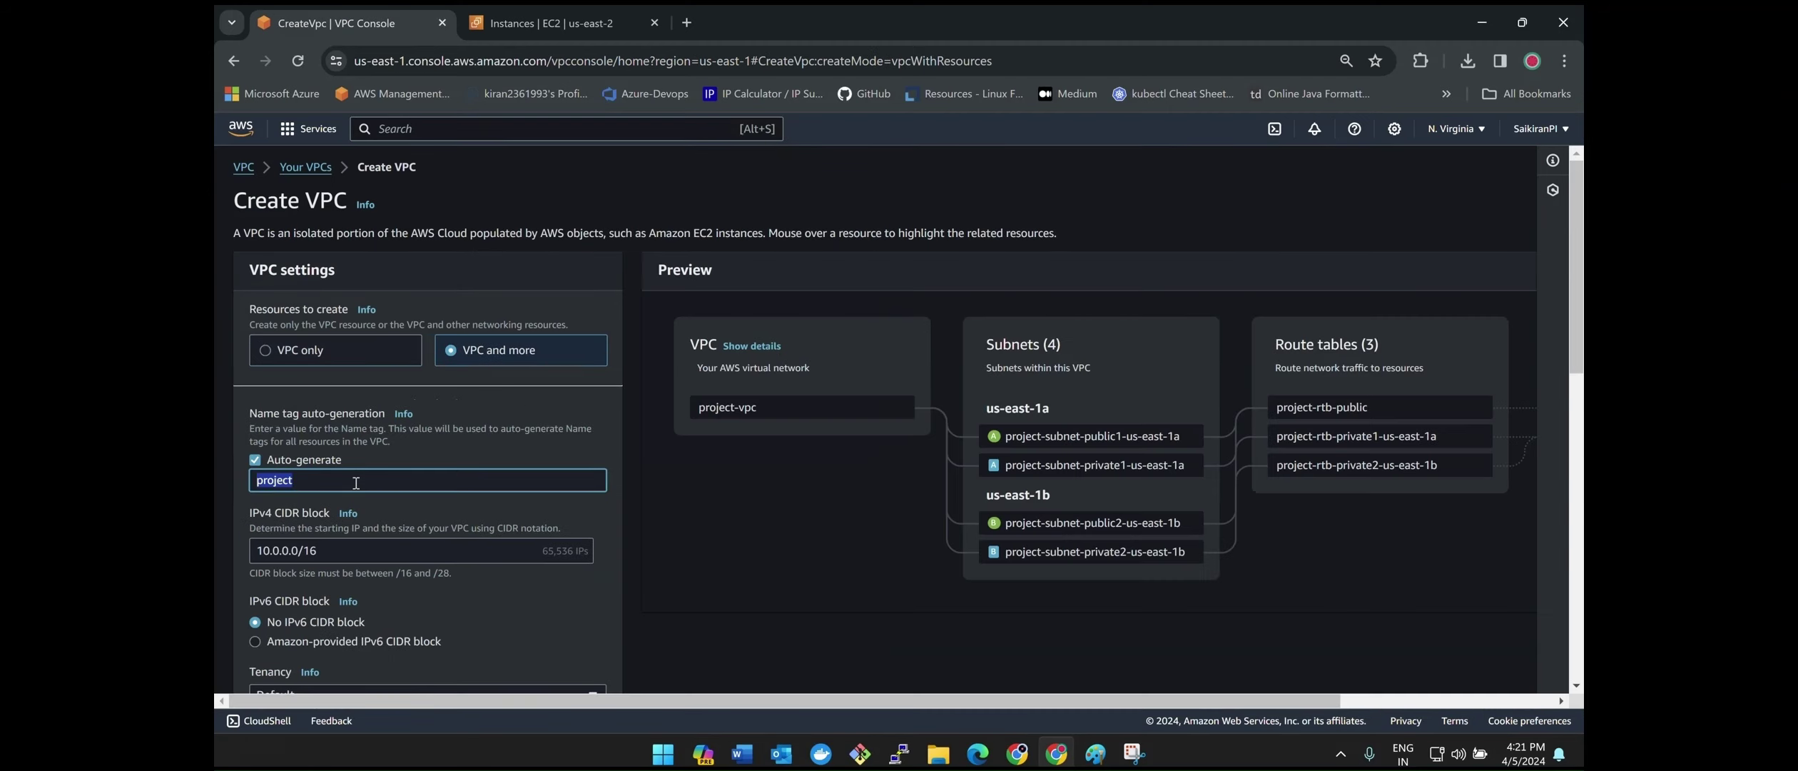
pyautogui.write('App_Se')
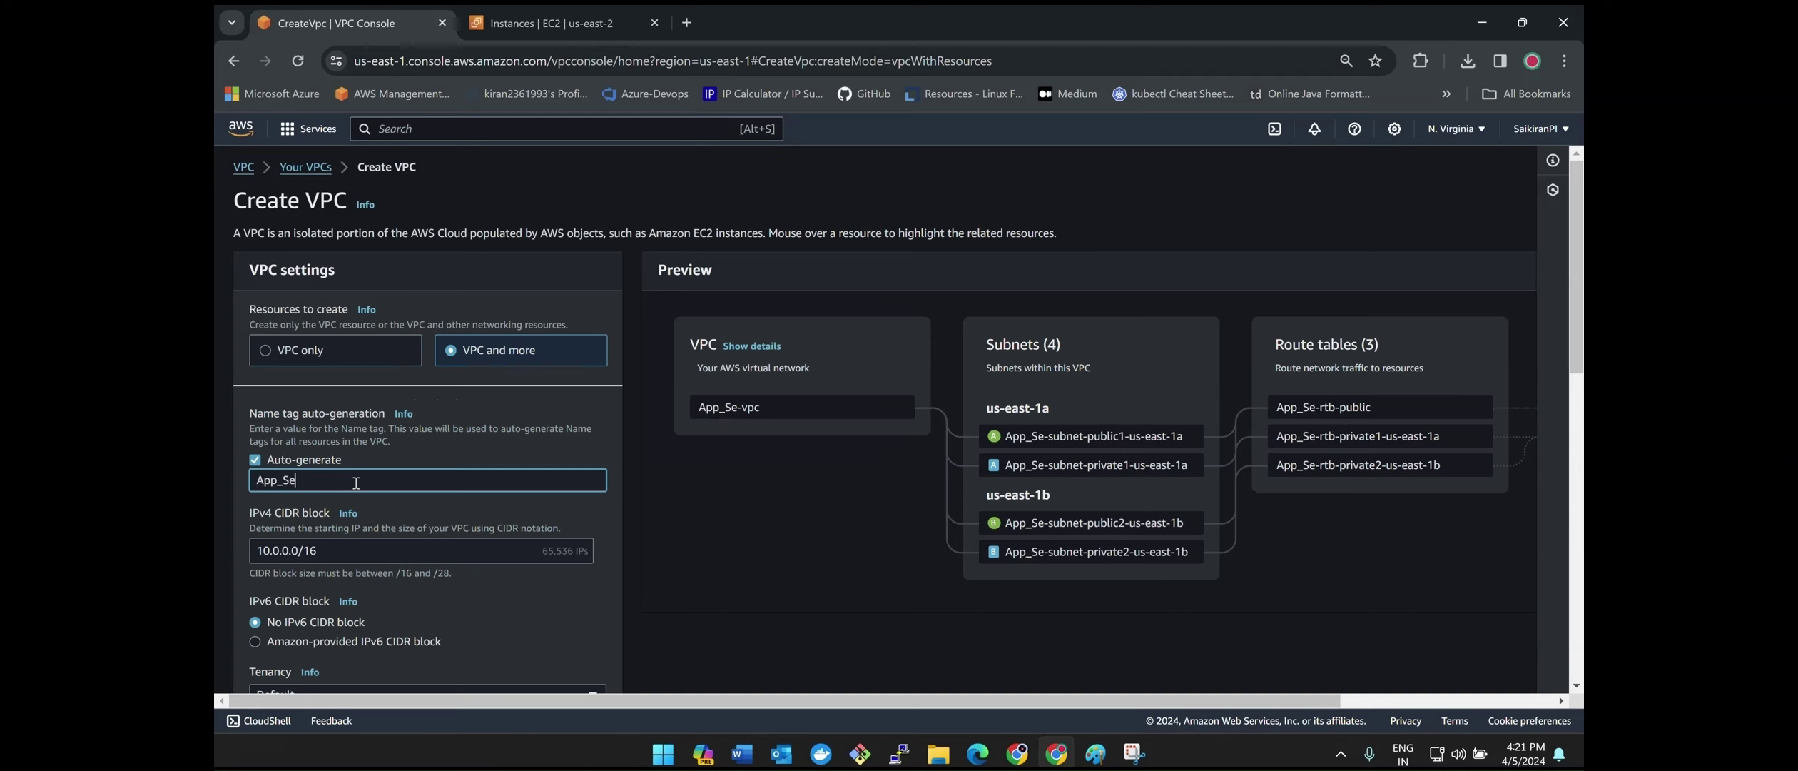
pyautogui.write('rver')
# - Set the App_Server VPC to 1 Availability Zone, with us-east-1a as the first zone
pyautogui.scroll(-3, 459, 425)
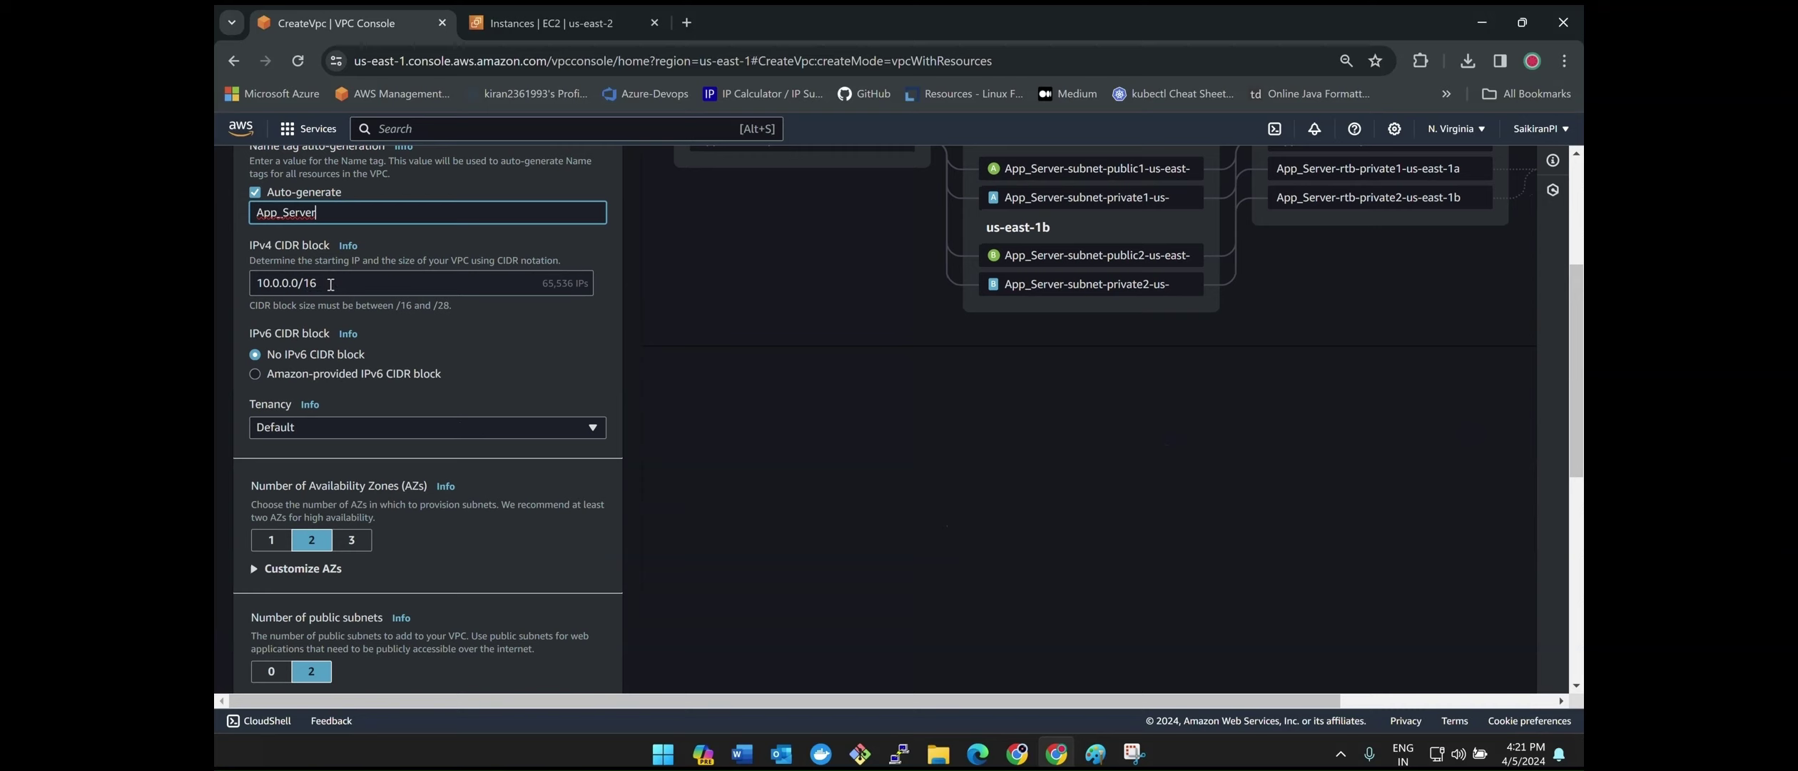
pyautogui.scroll(-1, 422, 355)
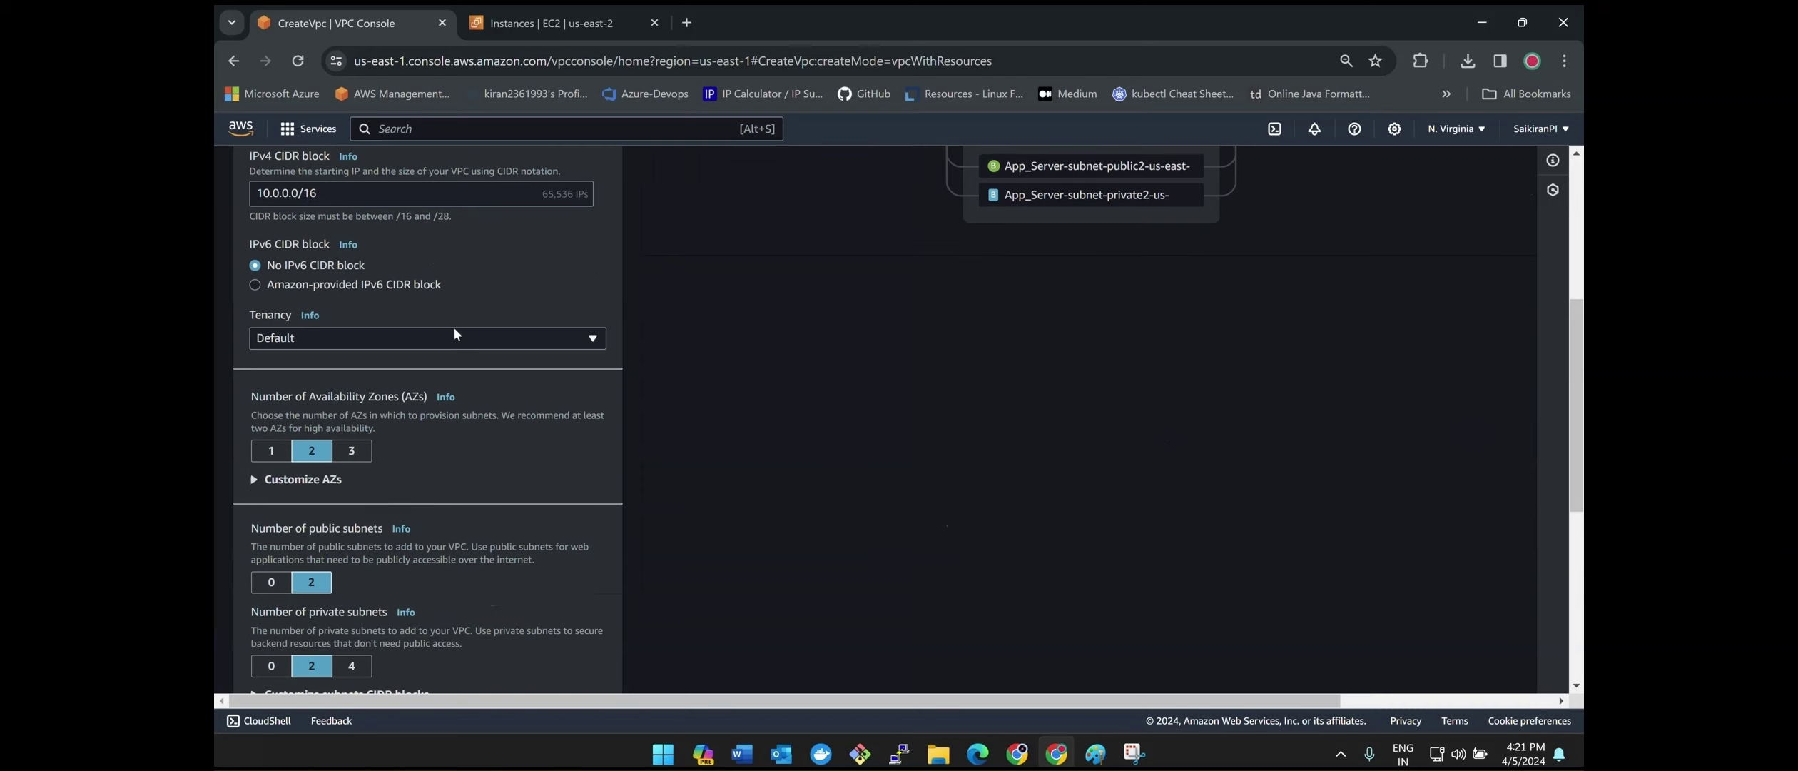
pyautogui.scroll(-2, 371, 335)
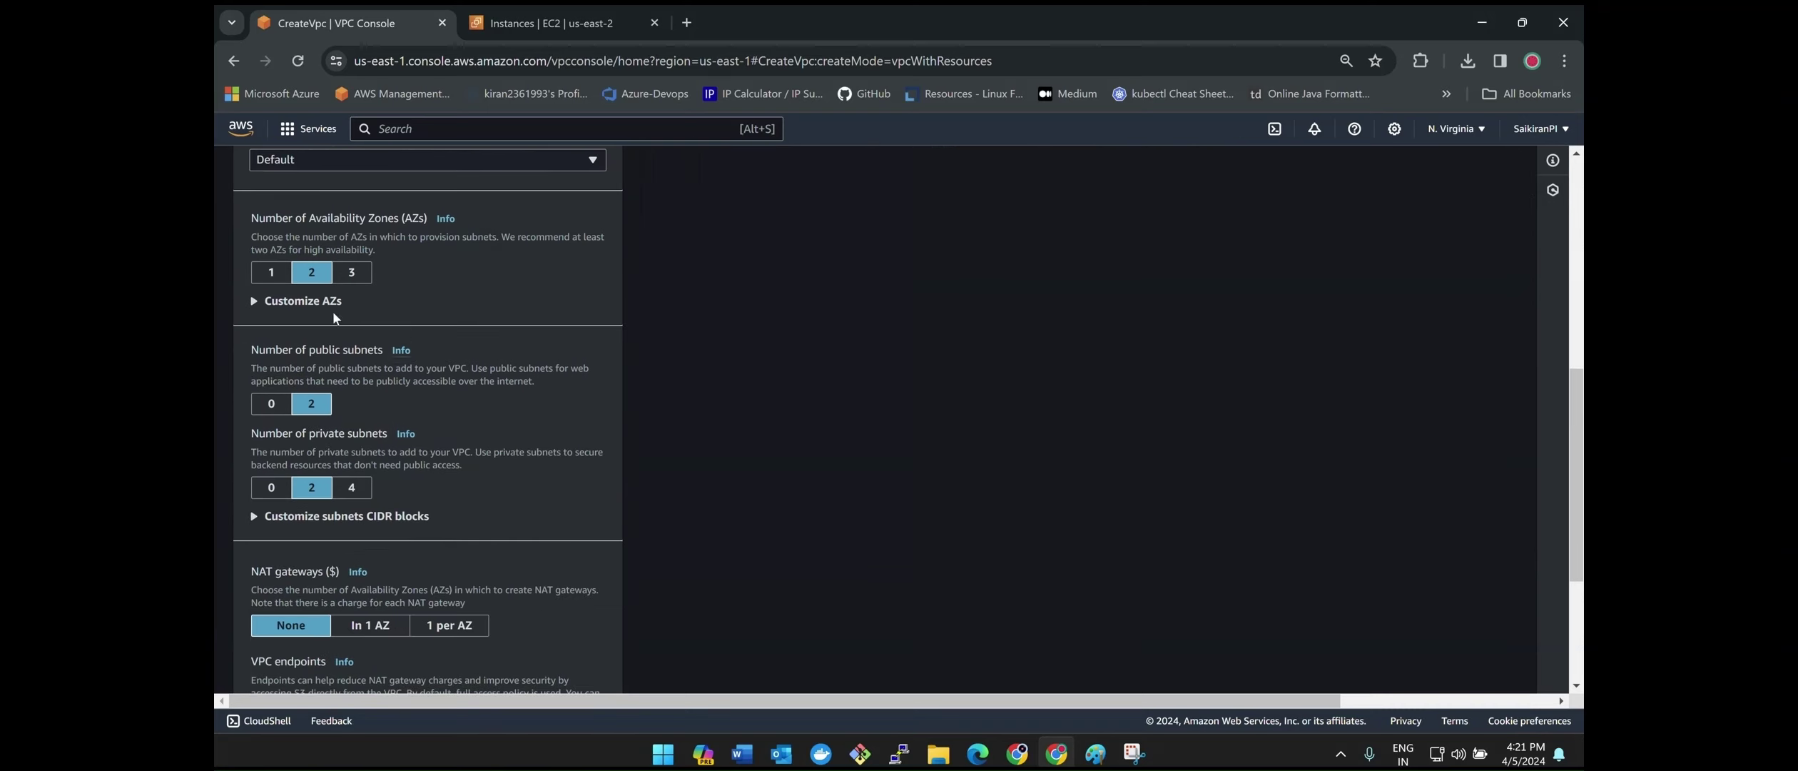
pyautogui.click(271, 272)
pyautogui.click(300, 300)
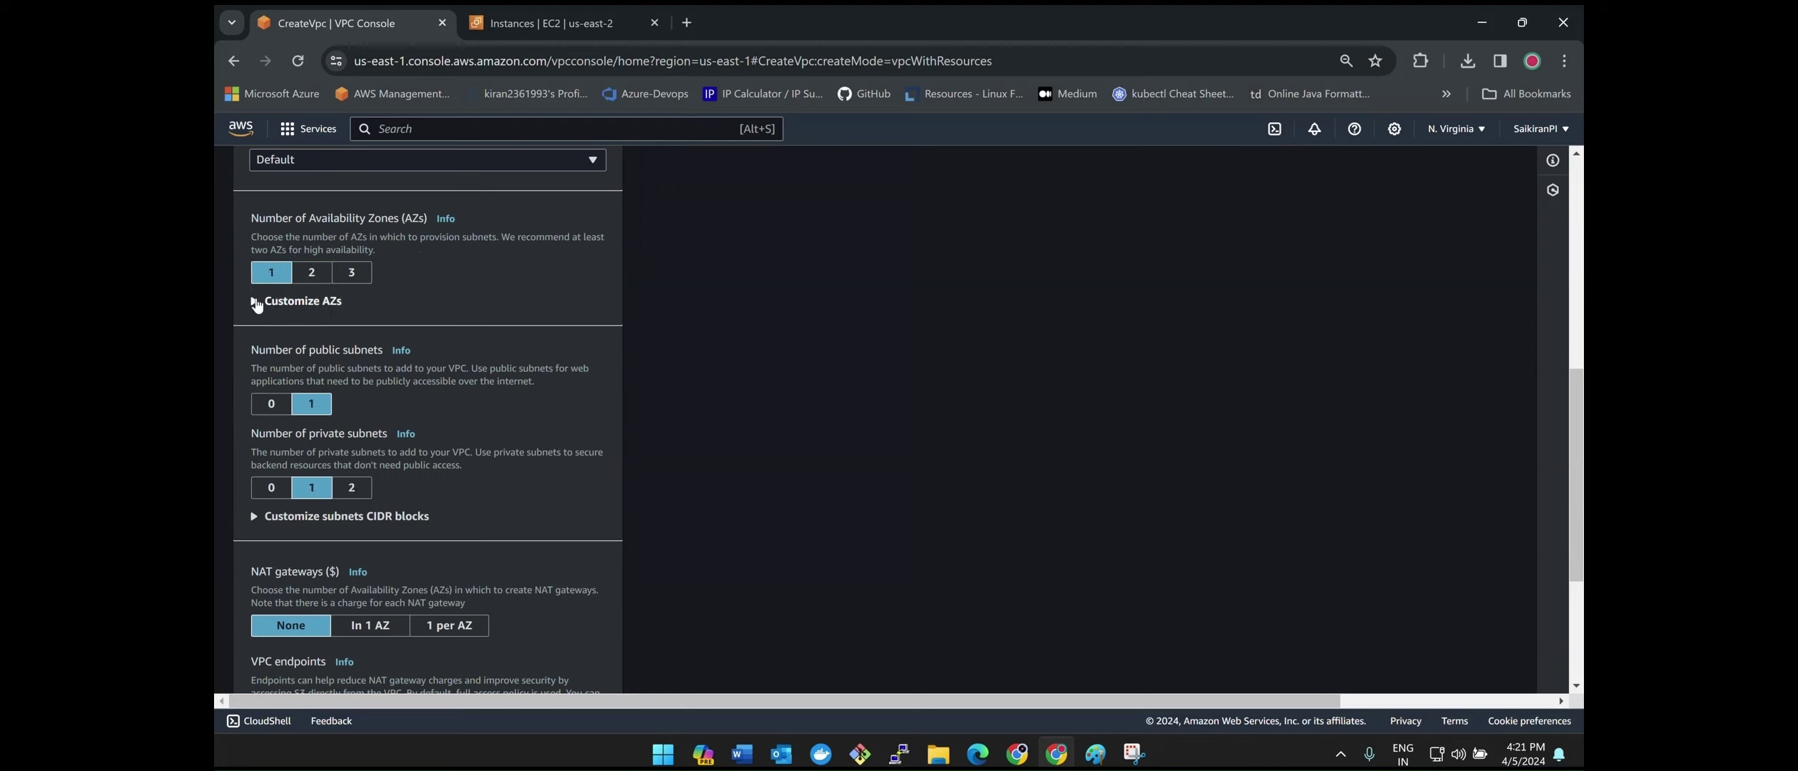
pyautogui.click(370, 350)
pyautogui.click(369, 376)
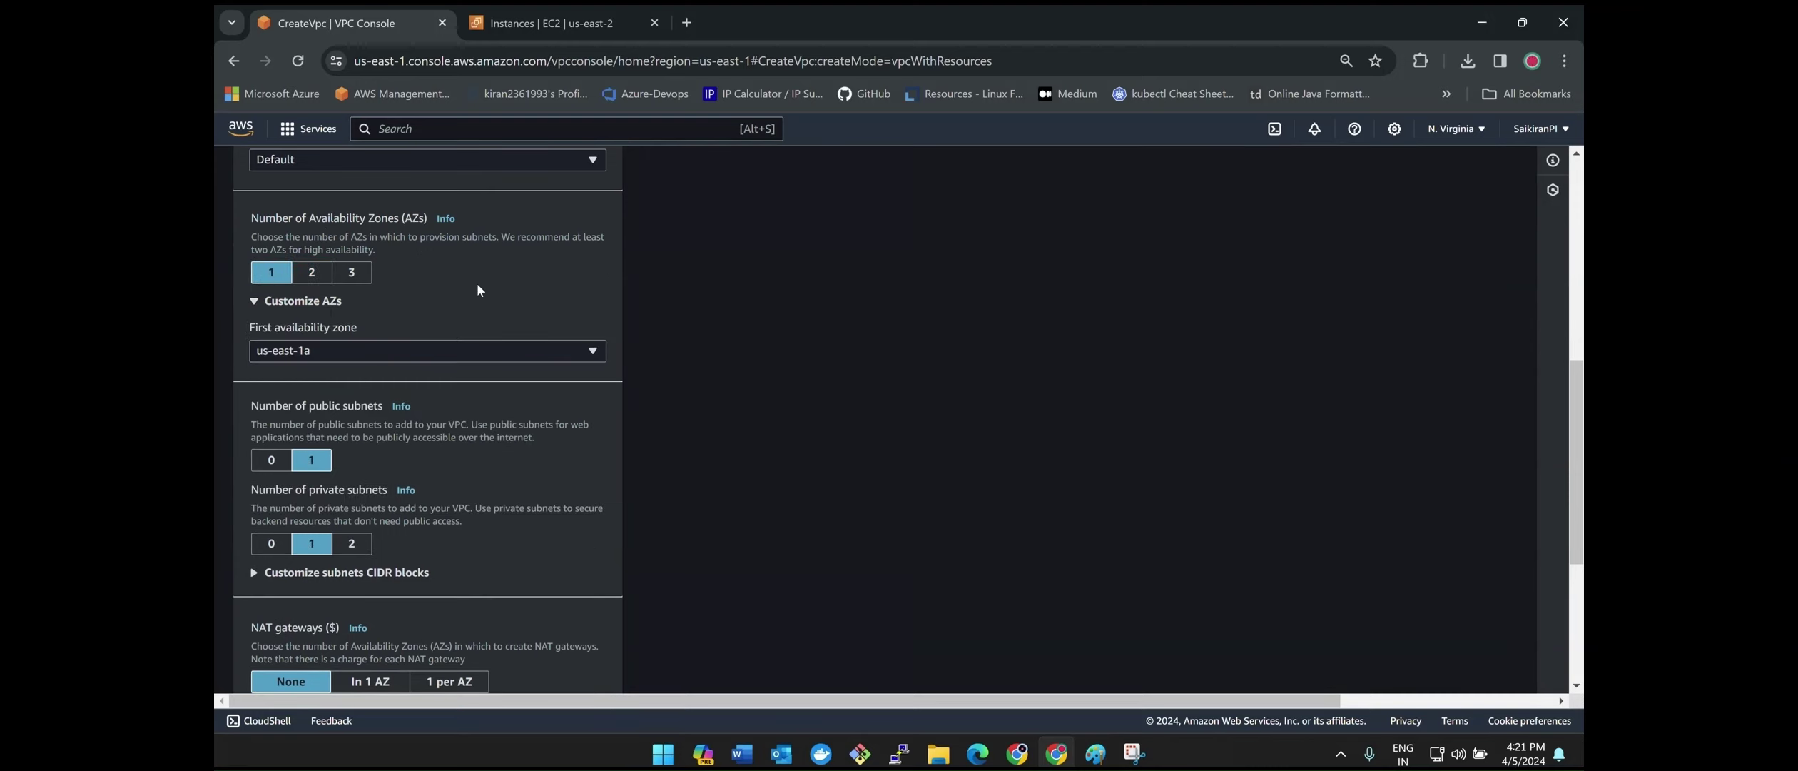
# - Set the number of private subnets to 0, create the App_Server VPC and open its details
pyautogui.scroll(-1, 473, 381)
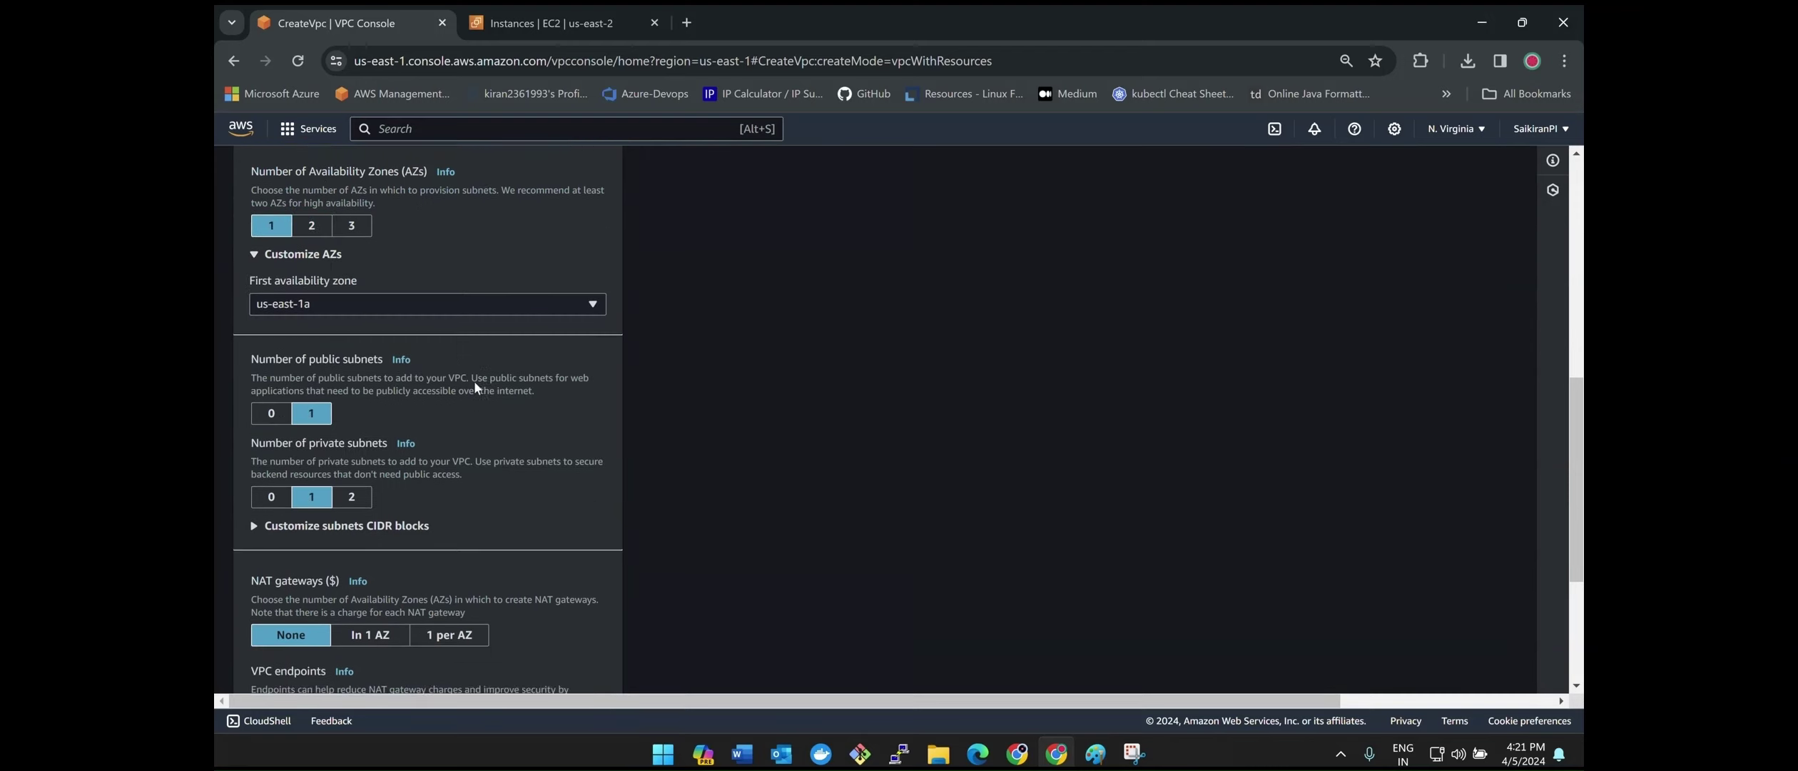
pyautogui.scroll(-1, 316, 385)
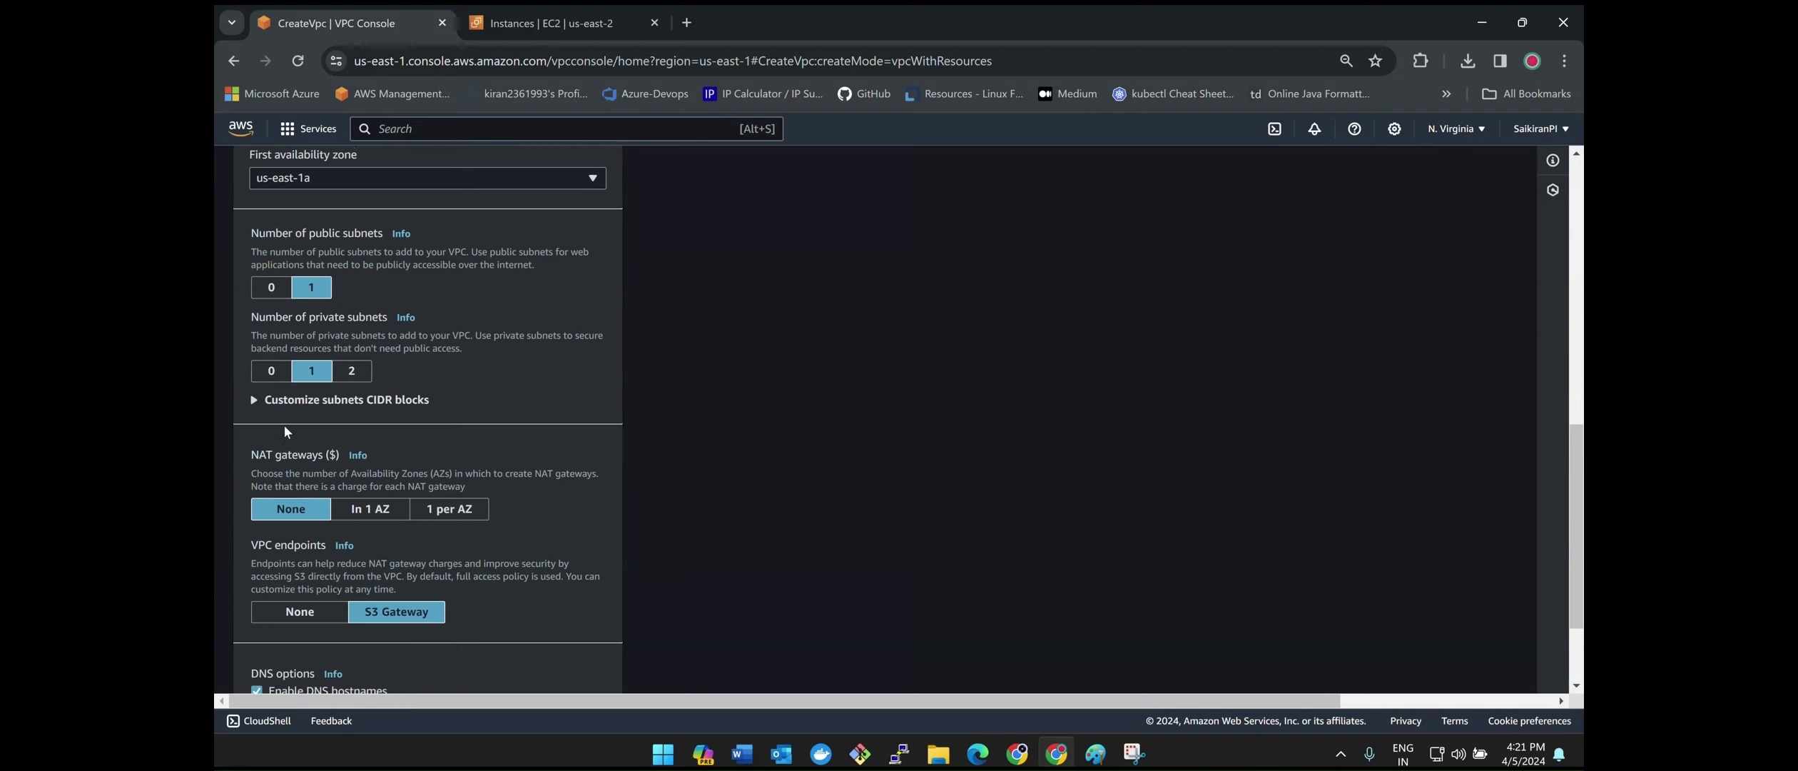
pyautogui.click(271, 367)
pyautogui.scroll(-1, 433, 367)
pyautogui.scroll(-1, 432, 366)
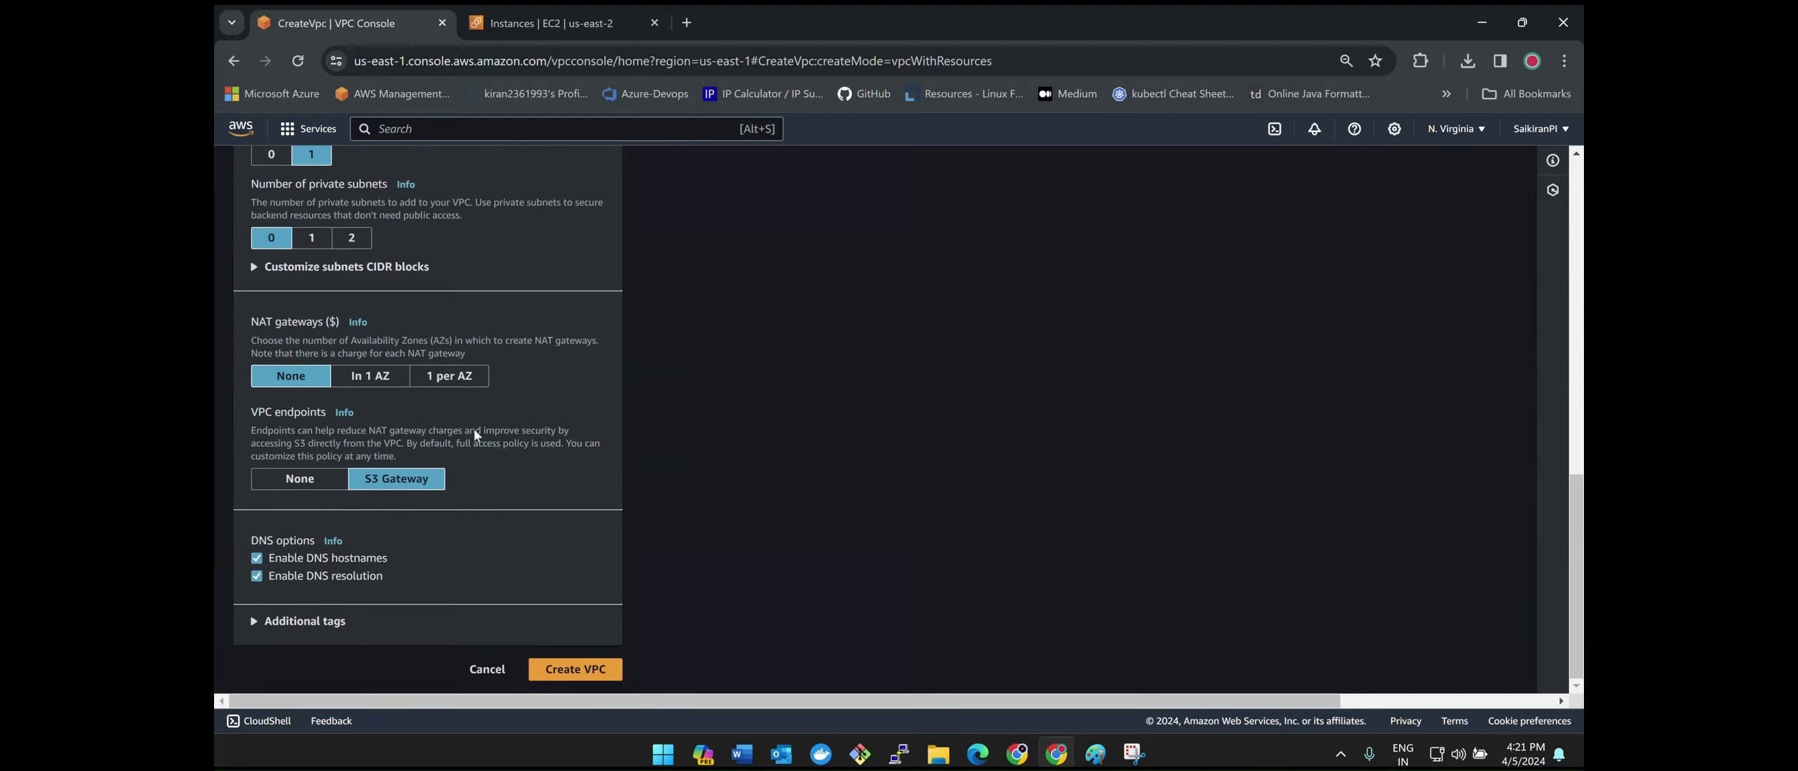
pyautogui.click(581, 671)
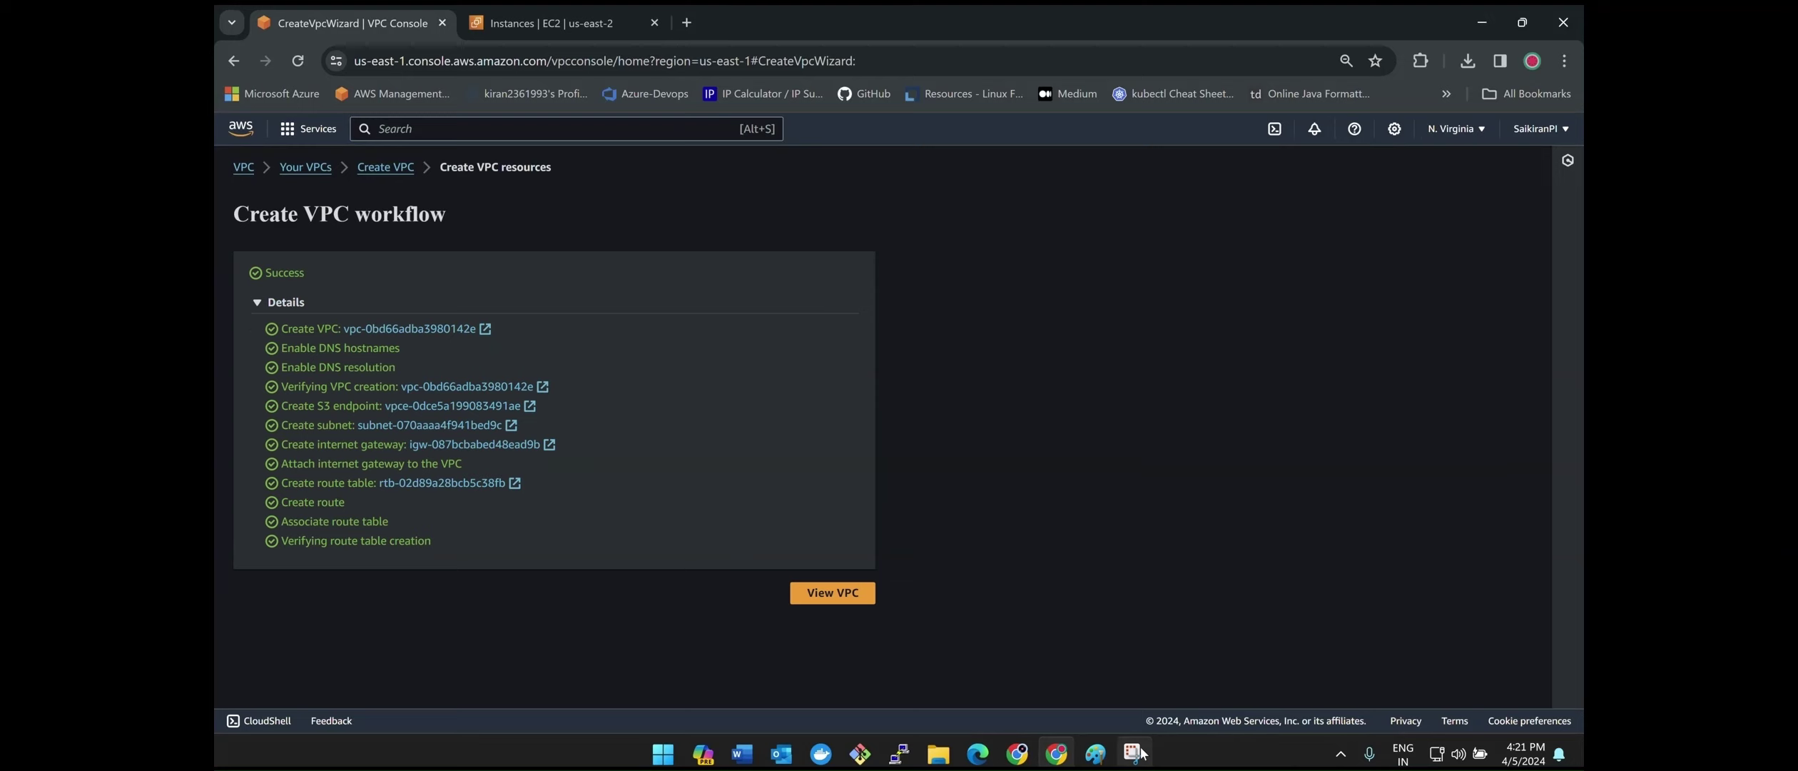
pyautogui.click(835, 593)
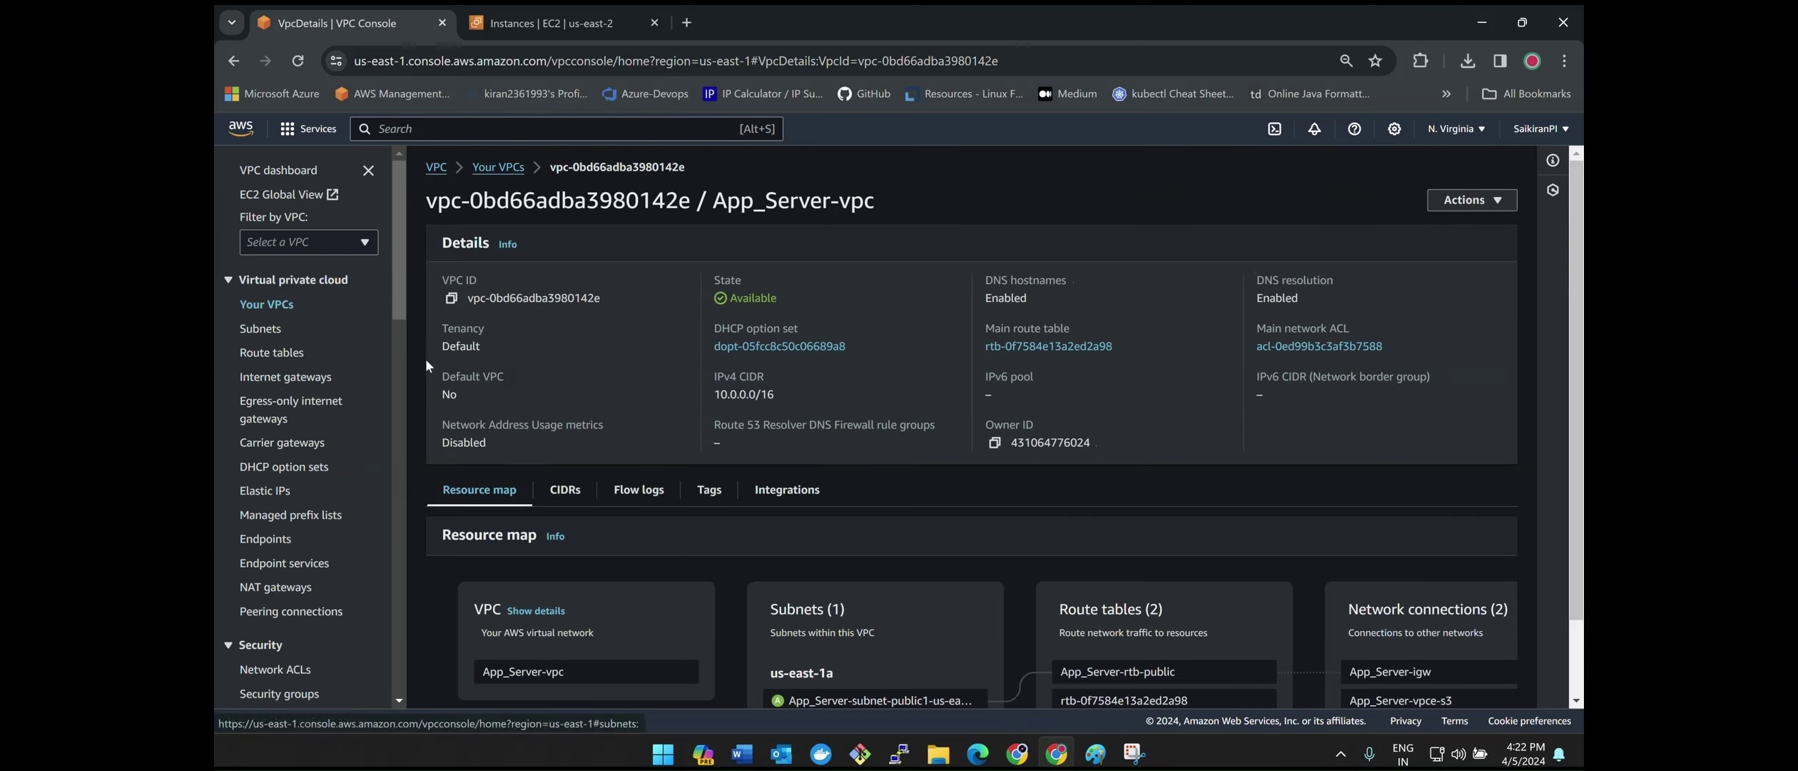
# - Start another VPC and more setup from the VPC list, with name tag web_server
pyautogui.click(279, 307)
pyautogui.click(1474, 171)
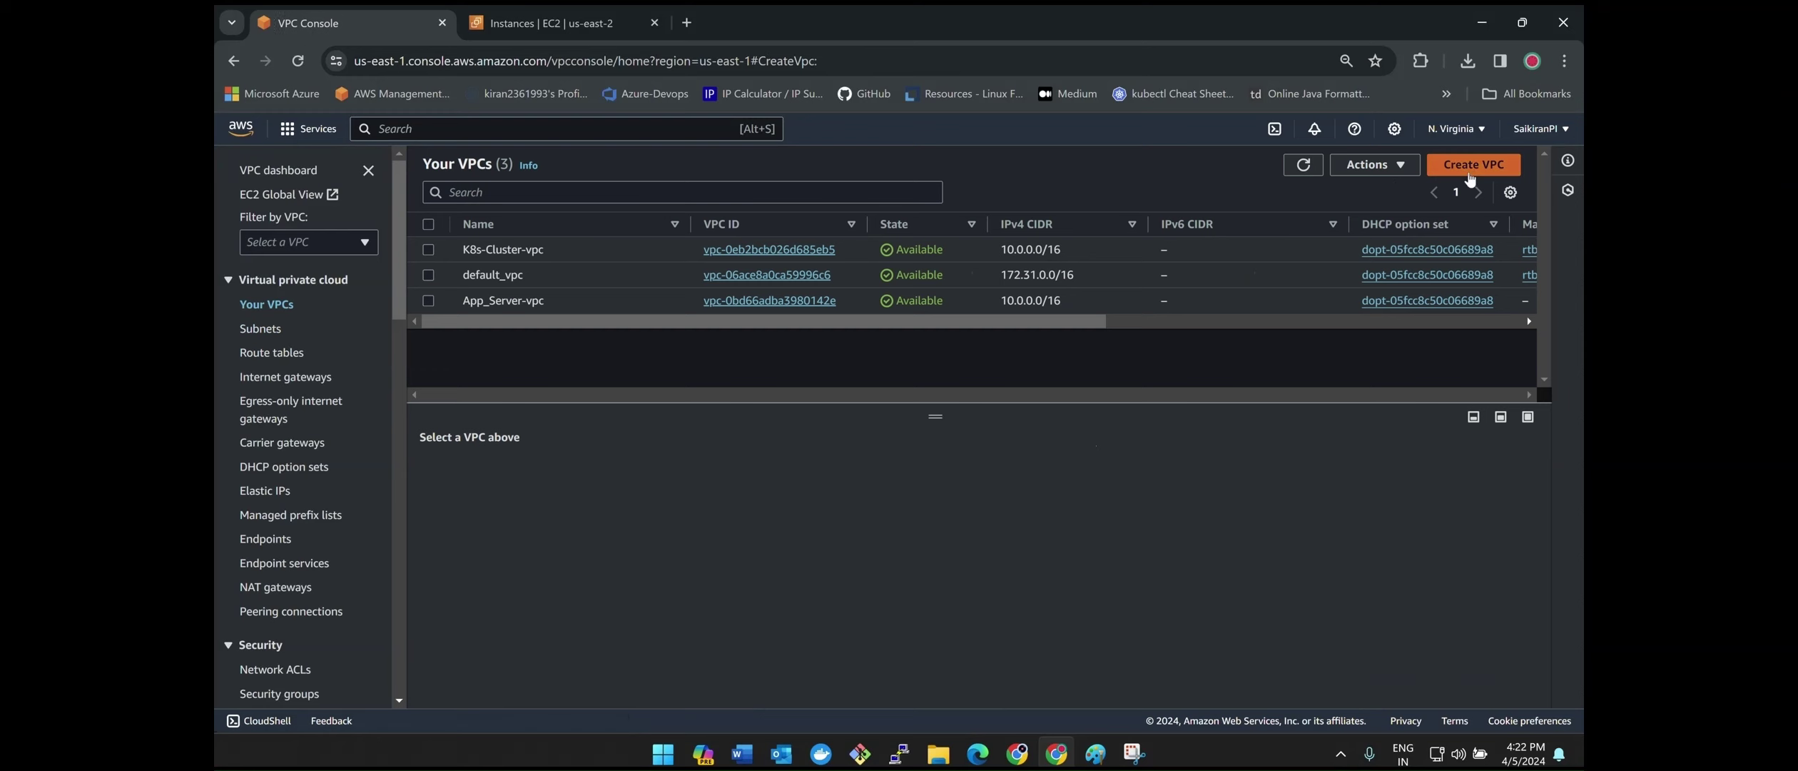
pyautogui.click(635, 349)
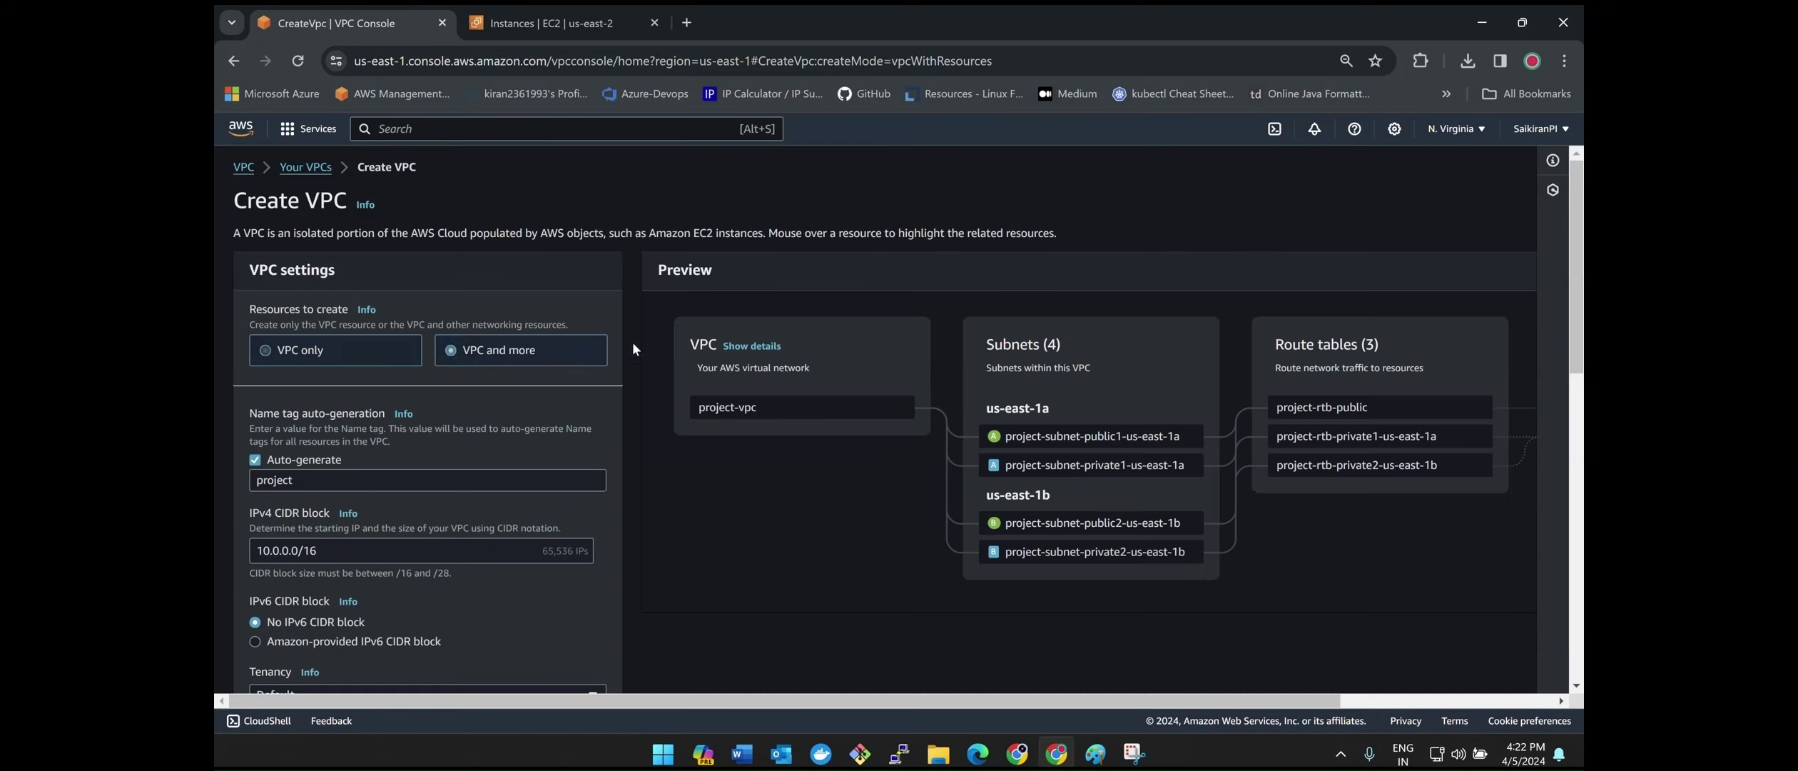
pyautogui.doubleClick(361, 474)
pyautogui.write('w')
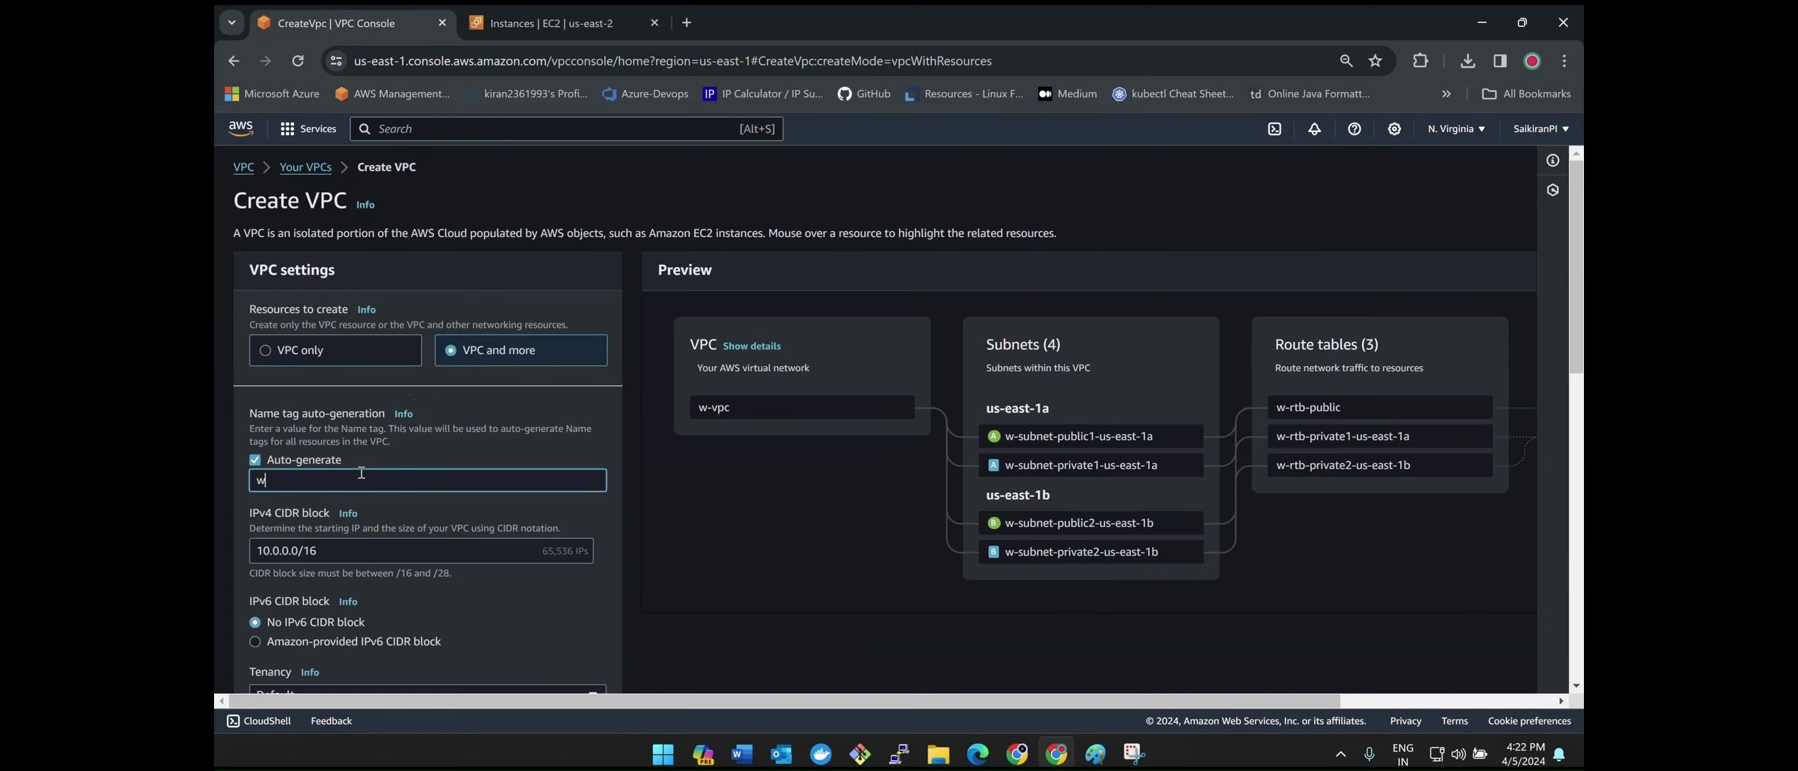
pyautogui.write('eb_server')
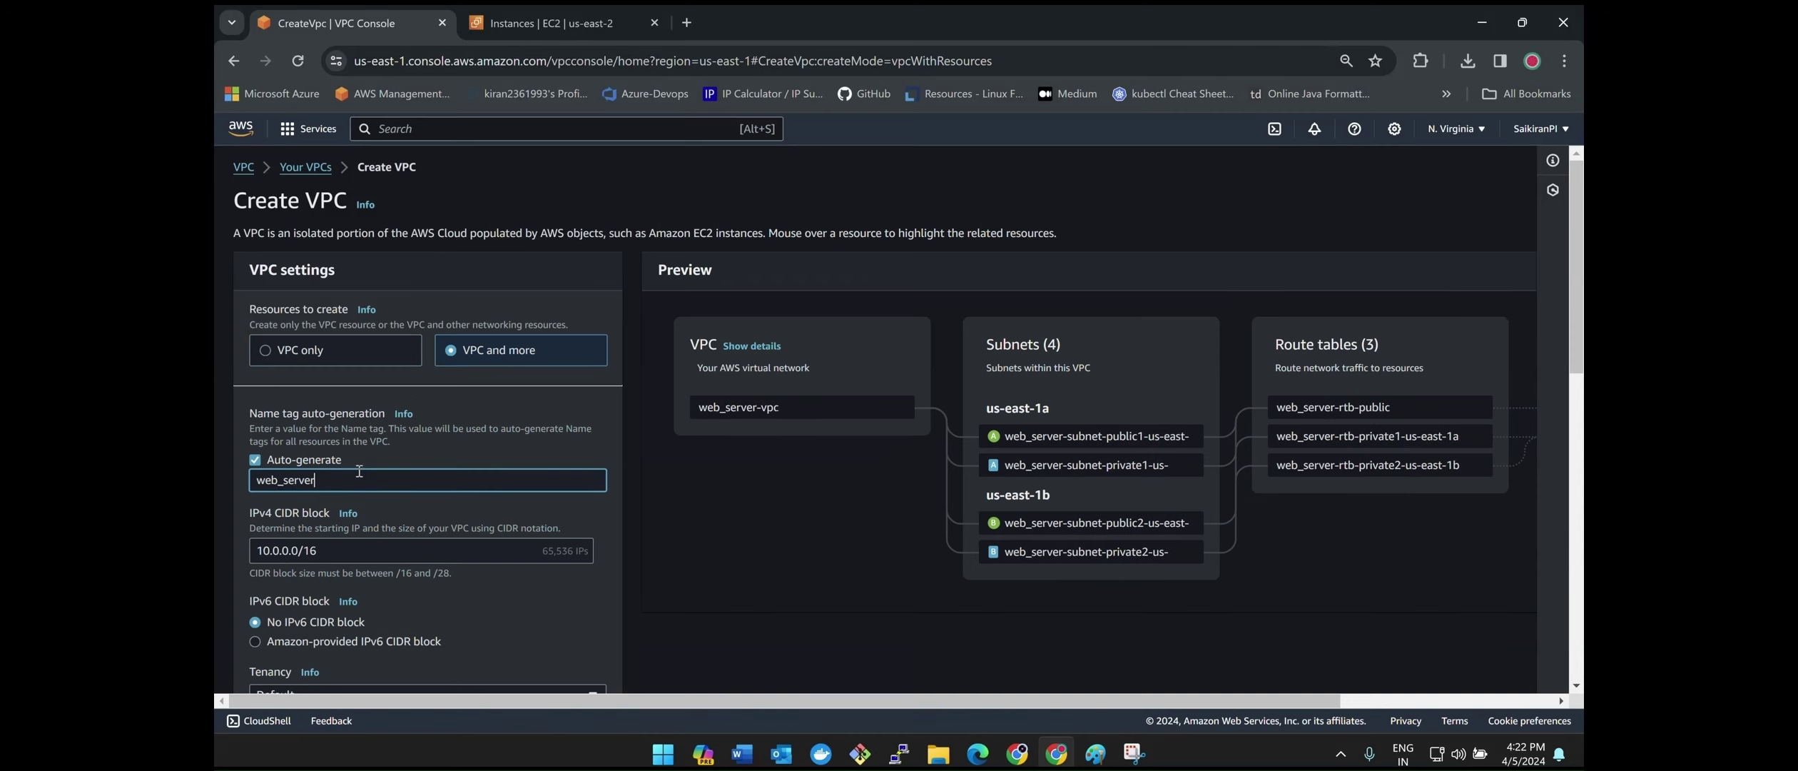
# - Set the IPv4 CIDR block of the web_server VPC to 172.16.0.0/16
pyautogui.scroll(-4, 325, 284)
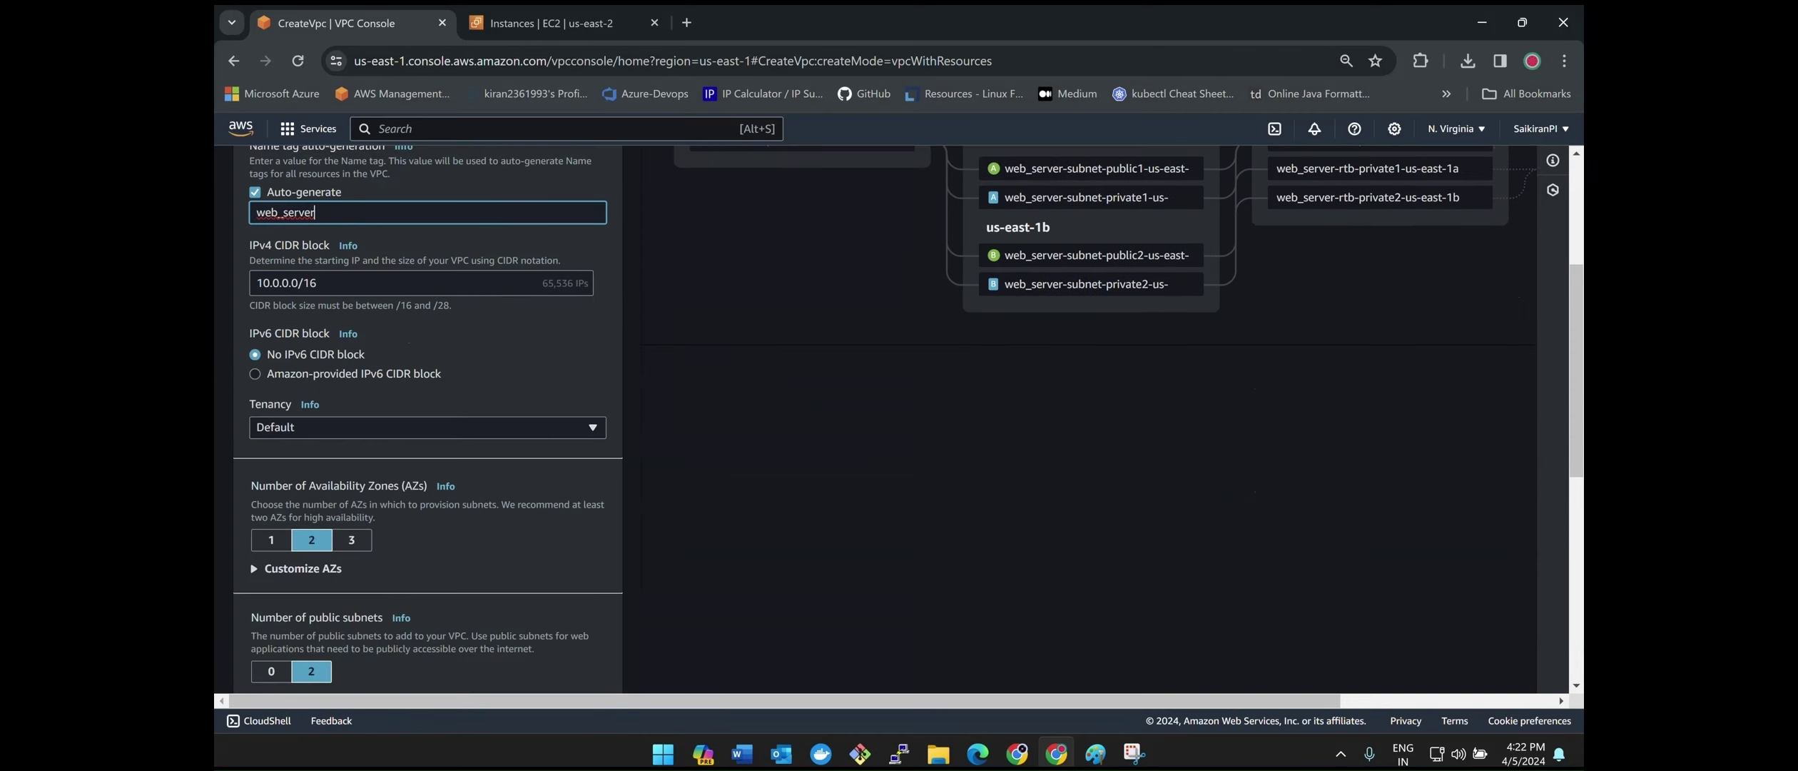
pyautogui.click(299, 282)
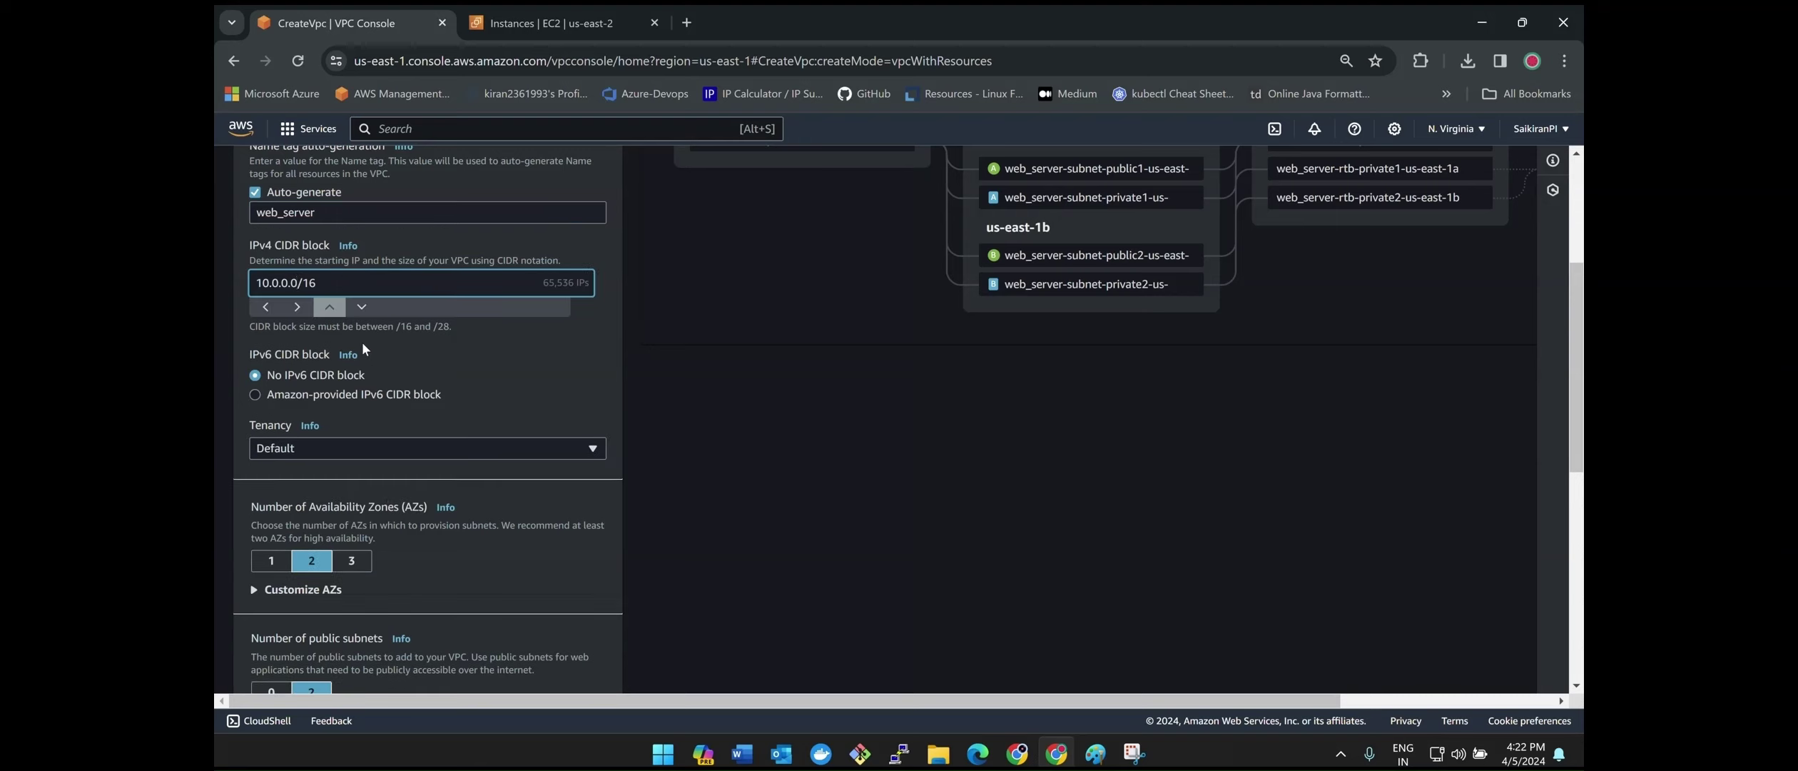
pyautogui.press('BackSpace')
pyautogui.press('BackSpace')
pyautogui.press('BackSpace')
pyautogui.press('BackSpace')
pyautogui.press('BackSpace')
pyautogui.press('BackSpace')
pyautogui.press('BackSpace')
pyautogui.press('BackSpace')
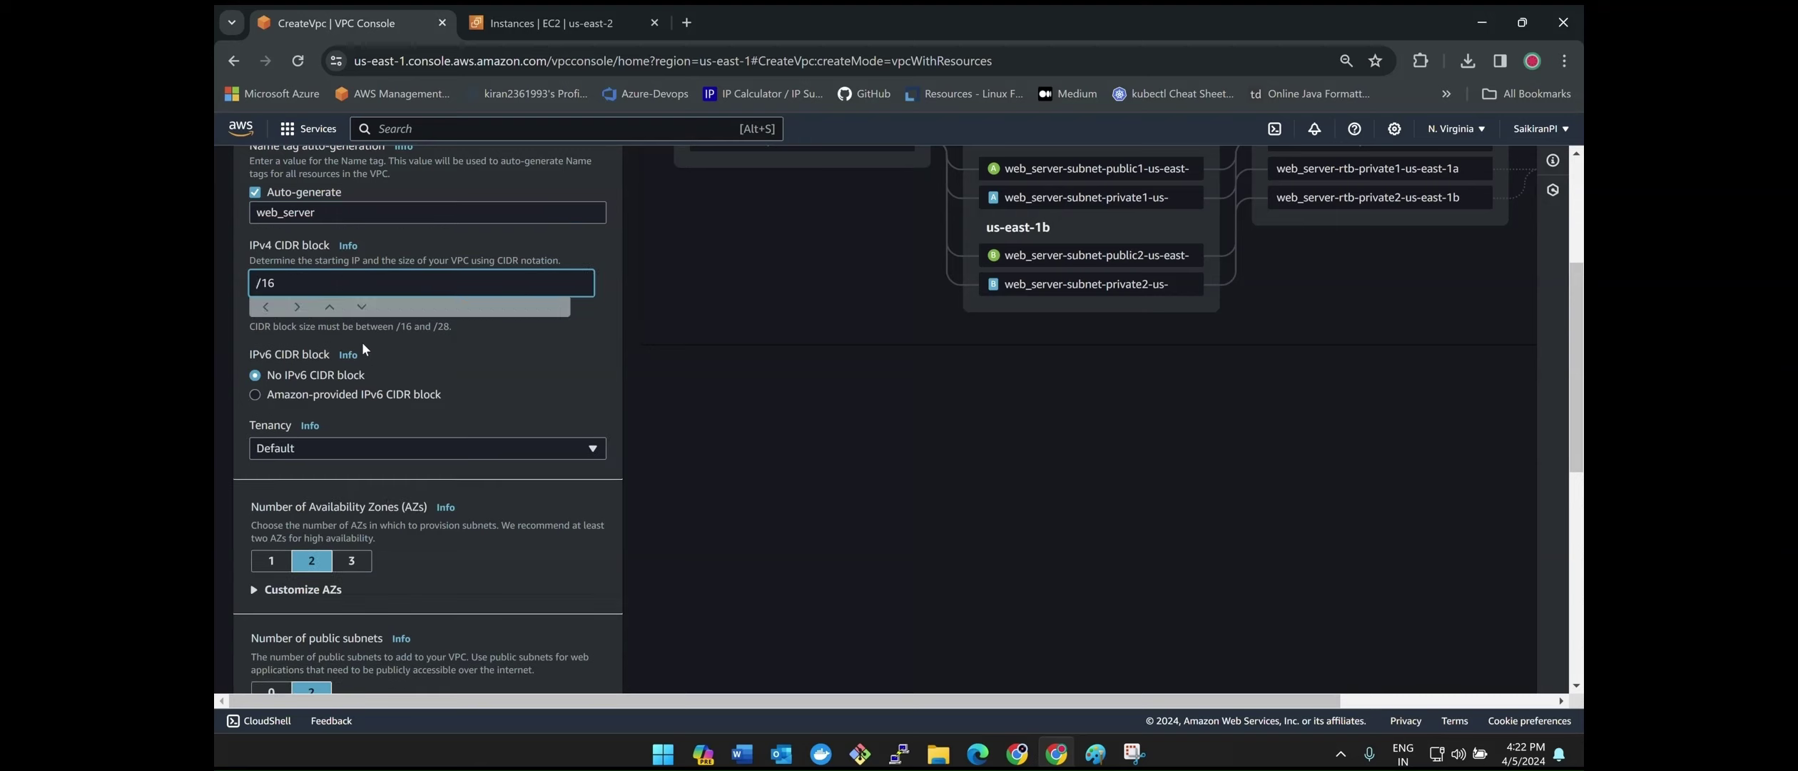
pyautogui.write('172.16.0.0')
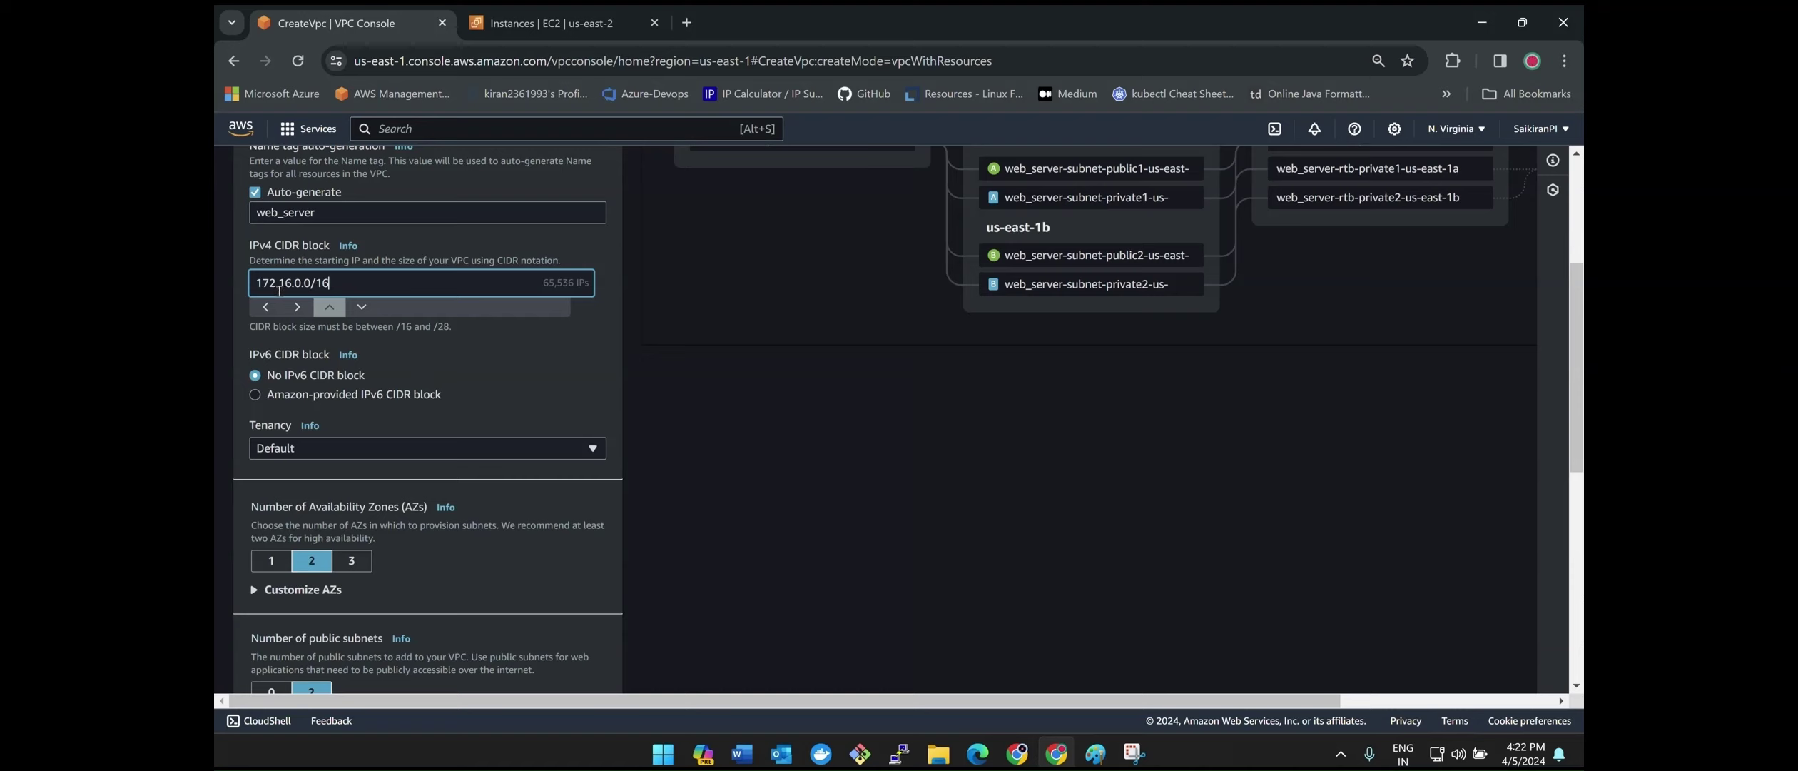
# - Set the web_server VPC to 1 Availability Zone, with us-east-1b as the first zone
pyautogui.scroll(-1, 518, 362)
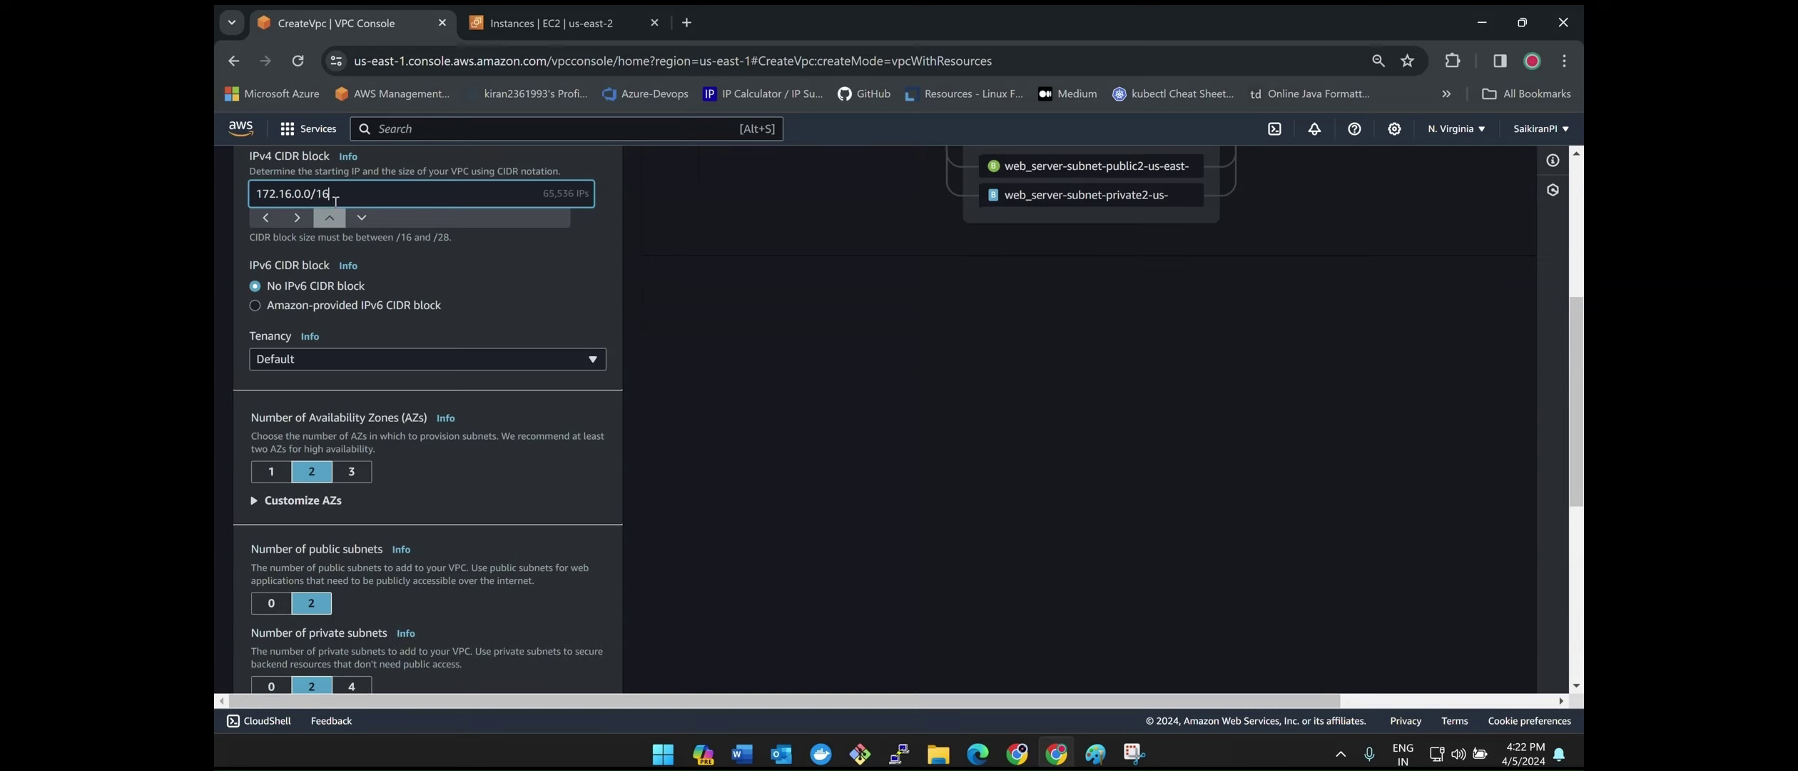
pyautogui.scroll(-2, 521, 320)
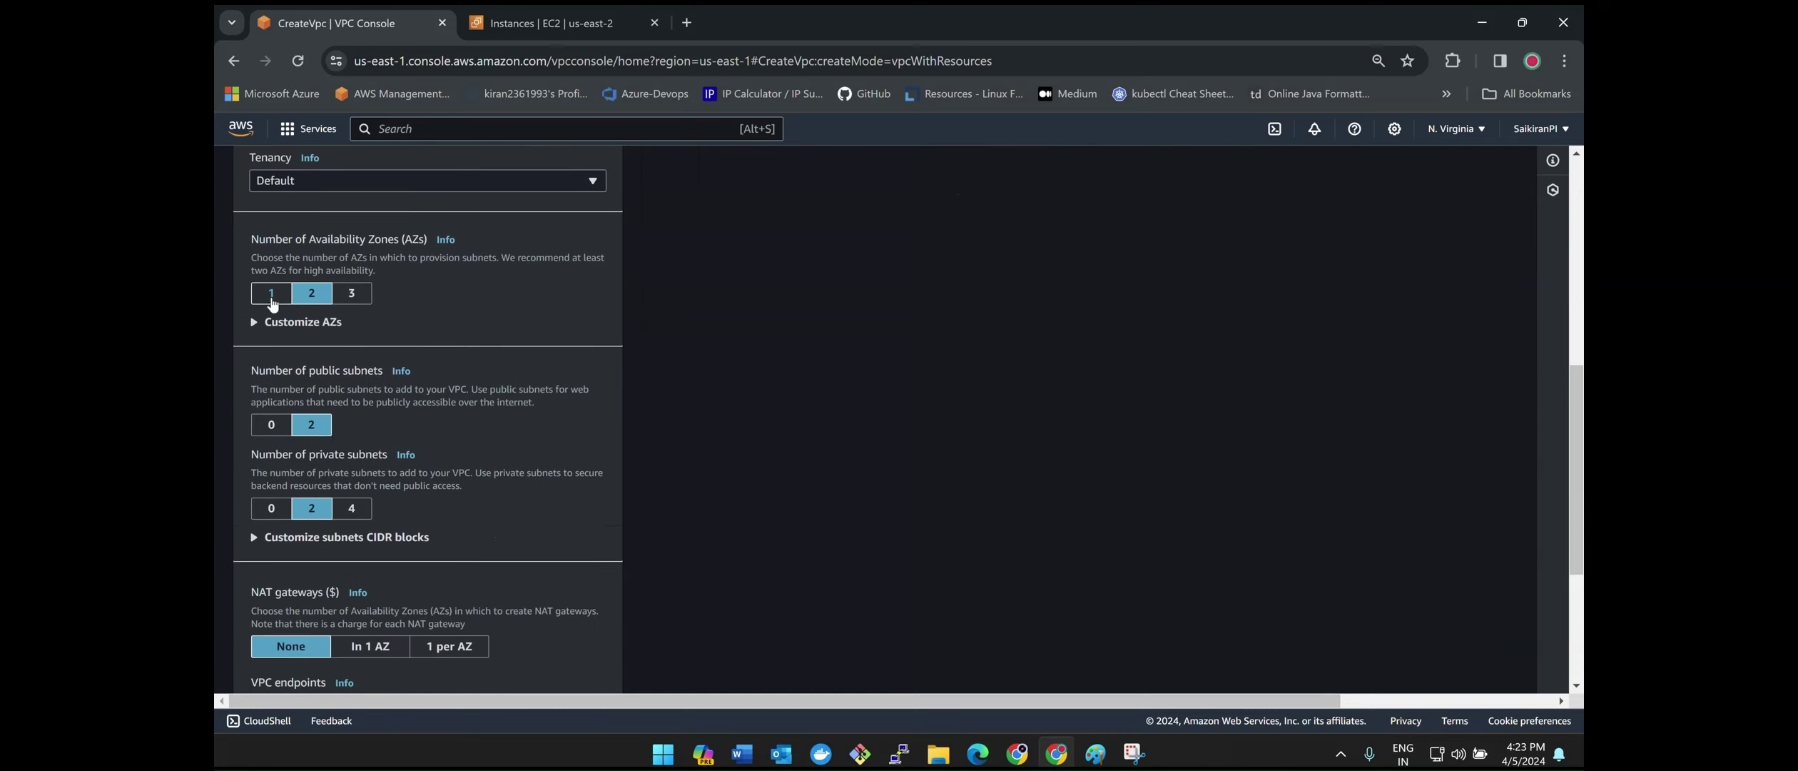
pyautogui.click(300, 301)
pyautogui.click(523, 356)
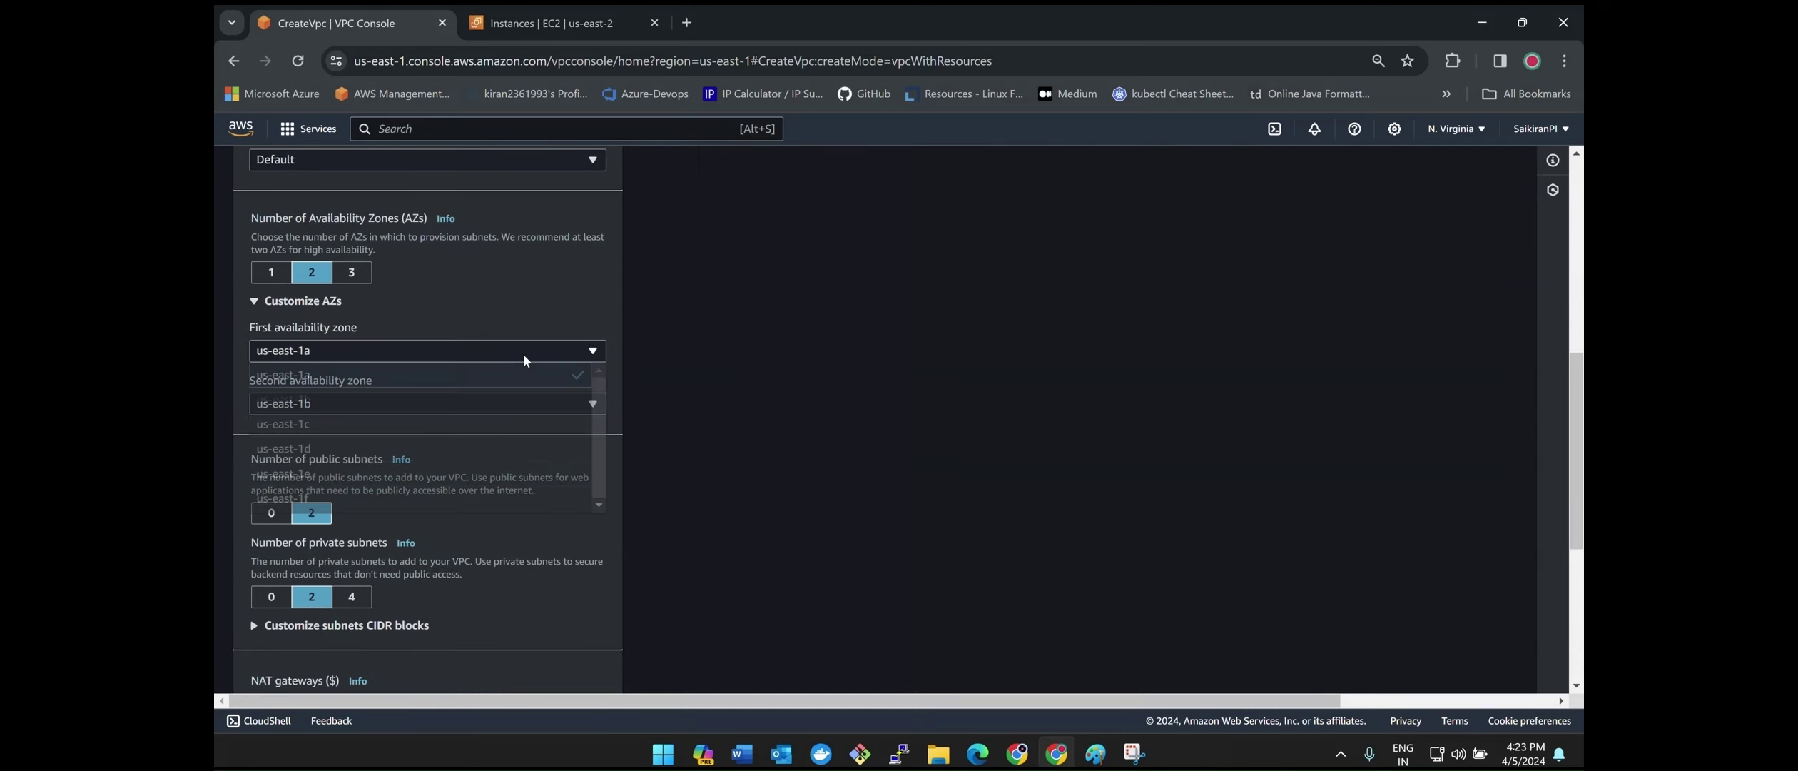
pyautogui.click(271, 273)
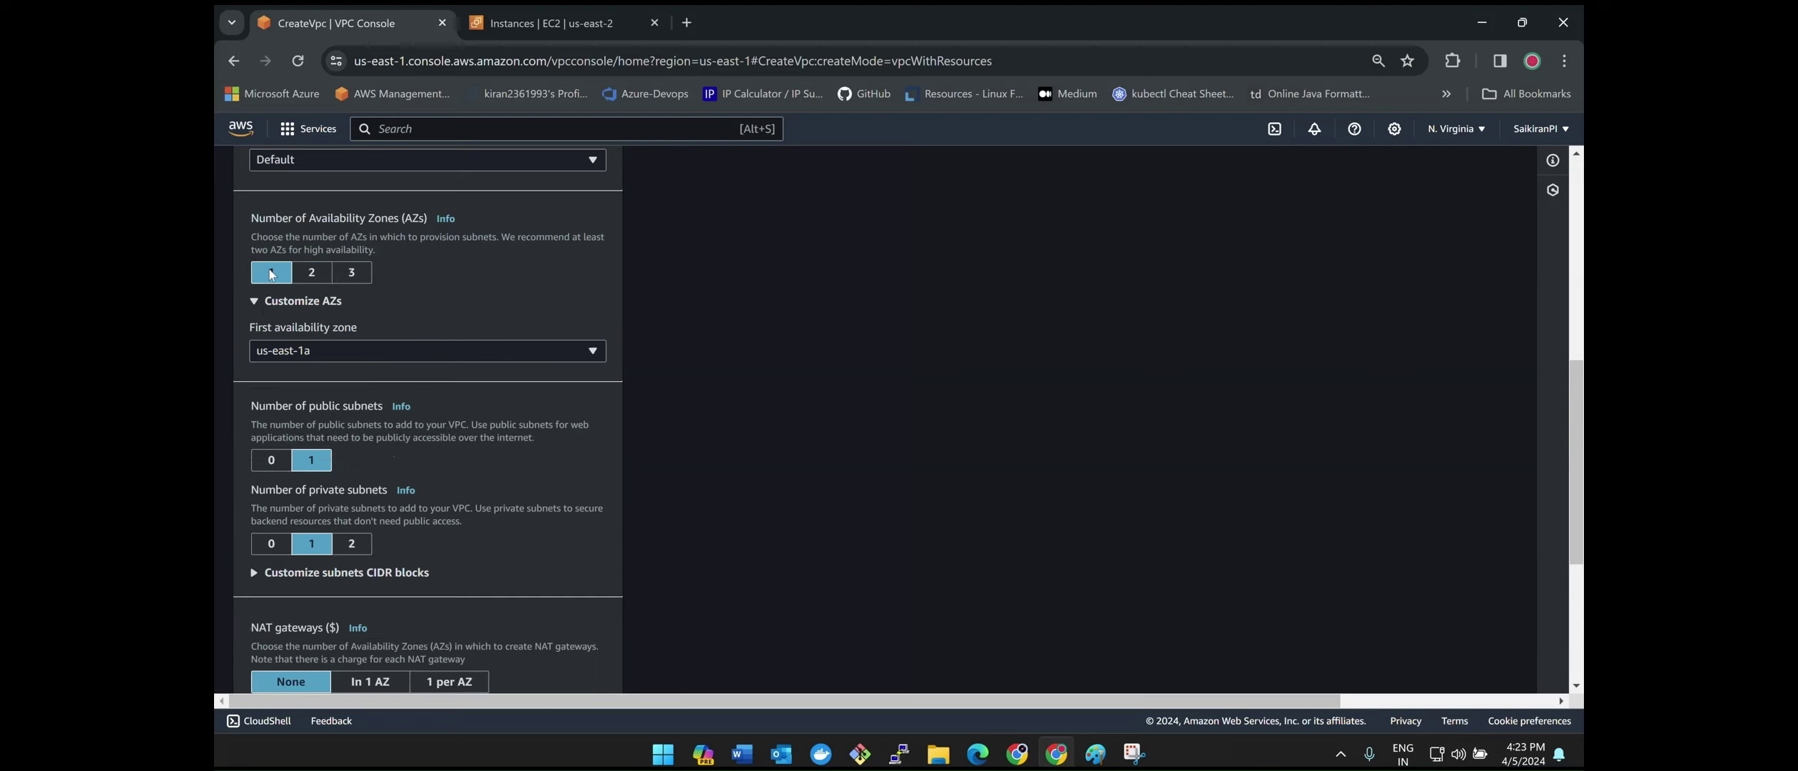
pyautogui.click(389, 351)
pyautogui.click(332, 400)
# - Set the number of private subnets to 0, create the web_server VPC and open its details
pyautogui.scroll(-3, 583, 301)
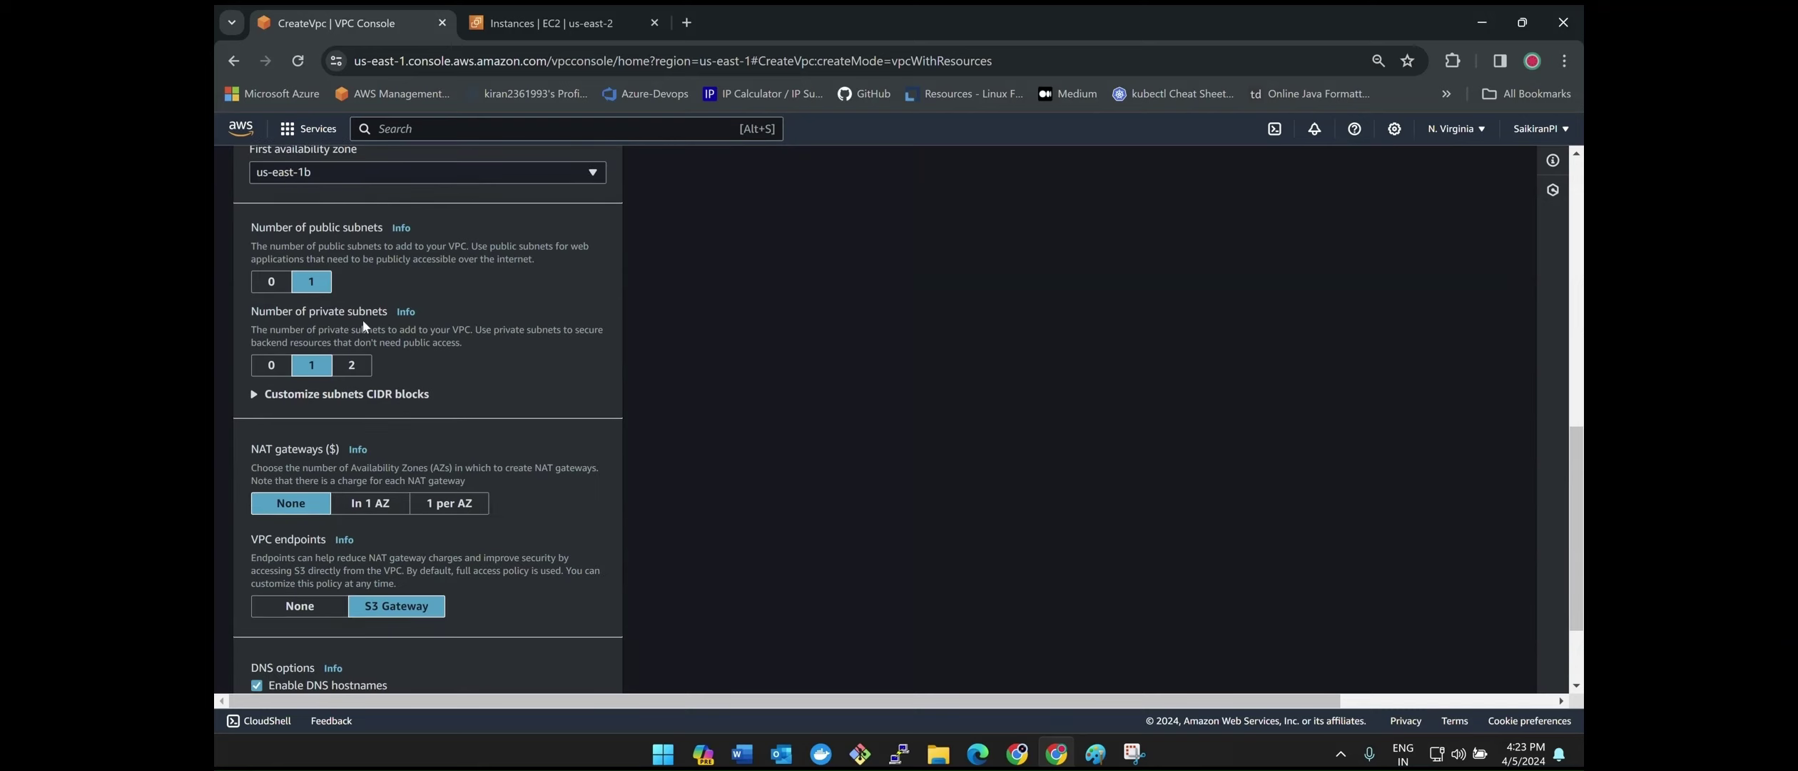
pyautogui.click(271, 365)
pyautogui.scroll(-2, 513, 358)
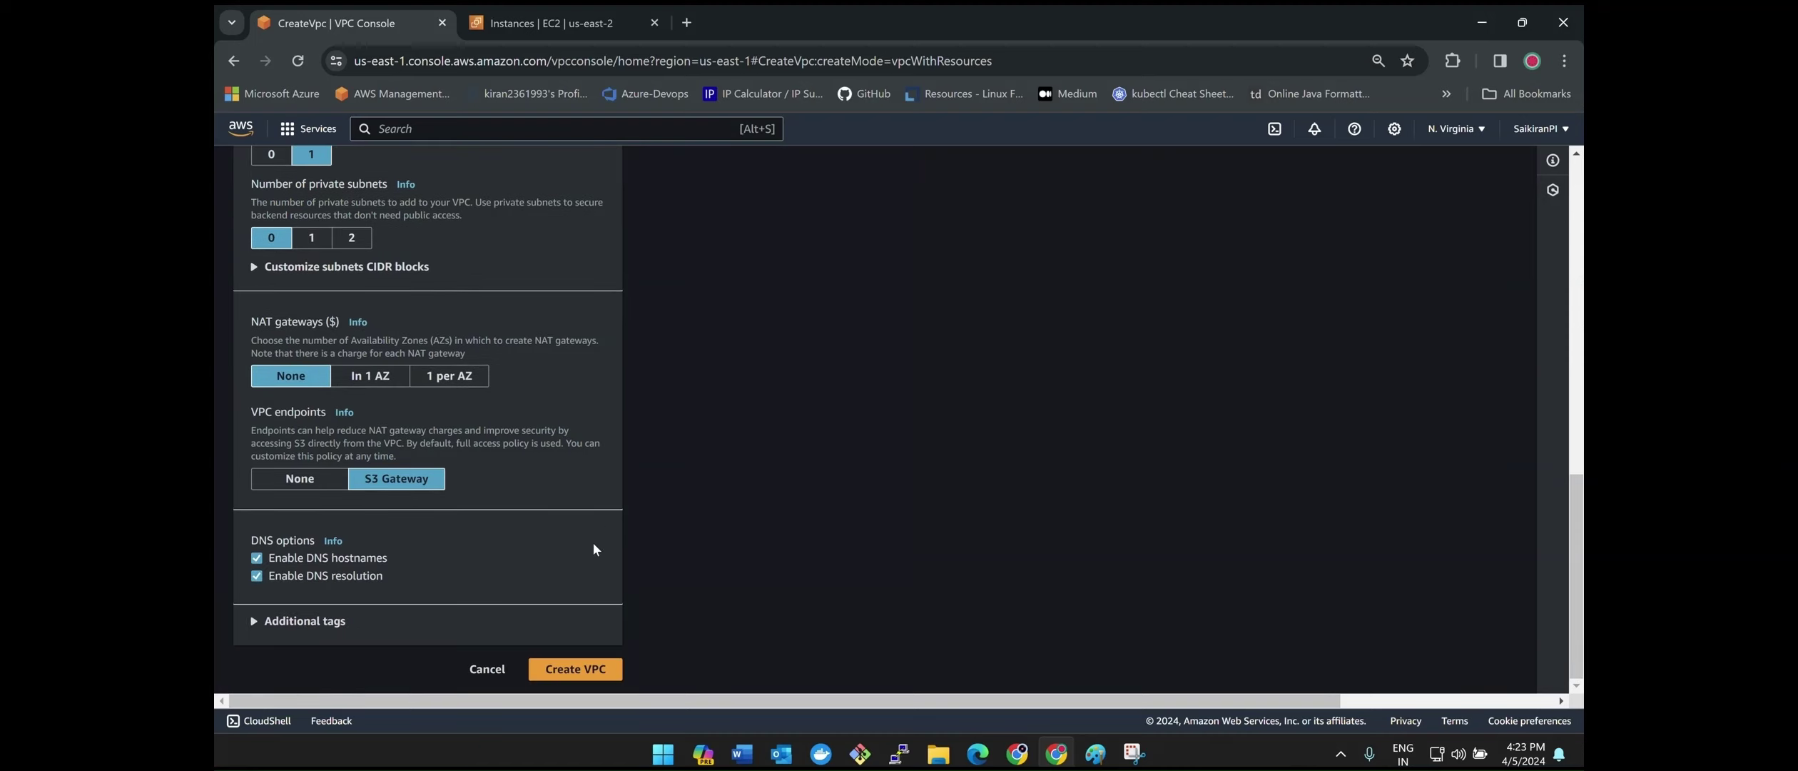
pyautogui.click(578, 669)
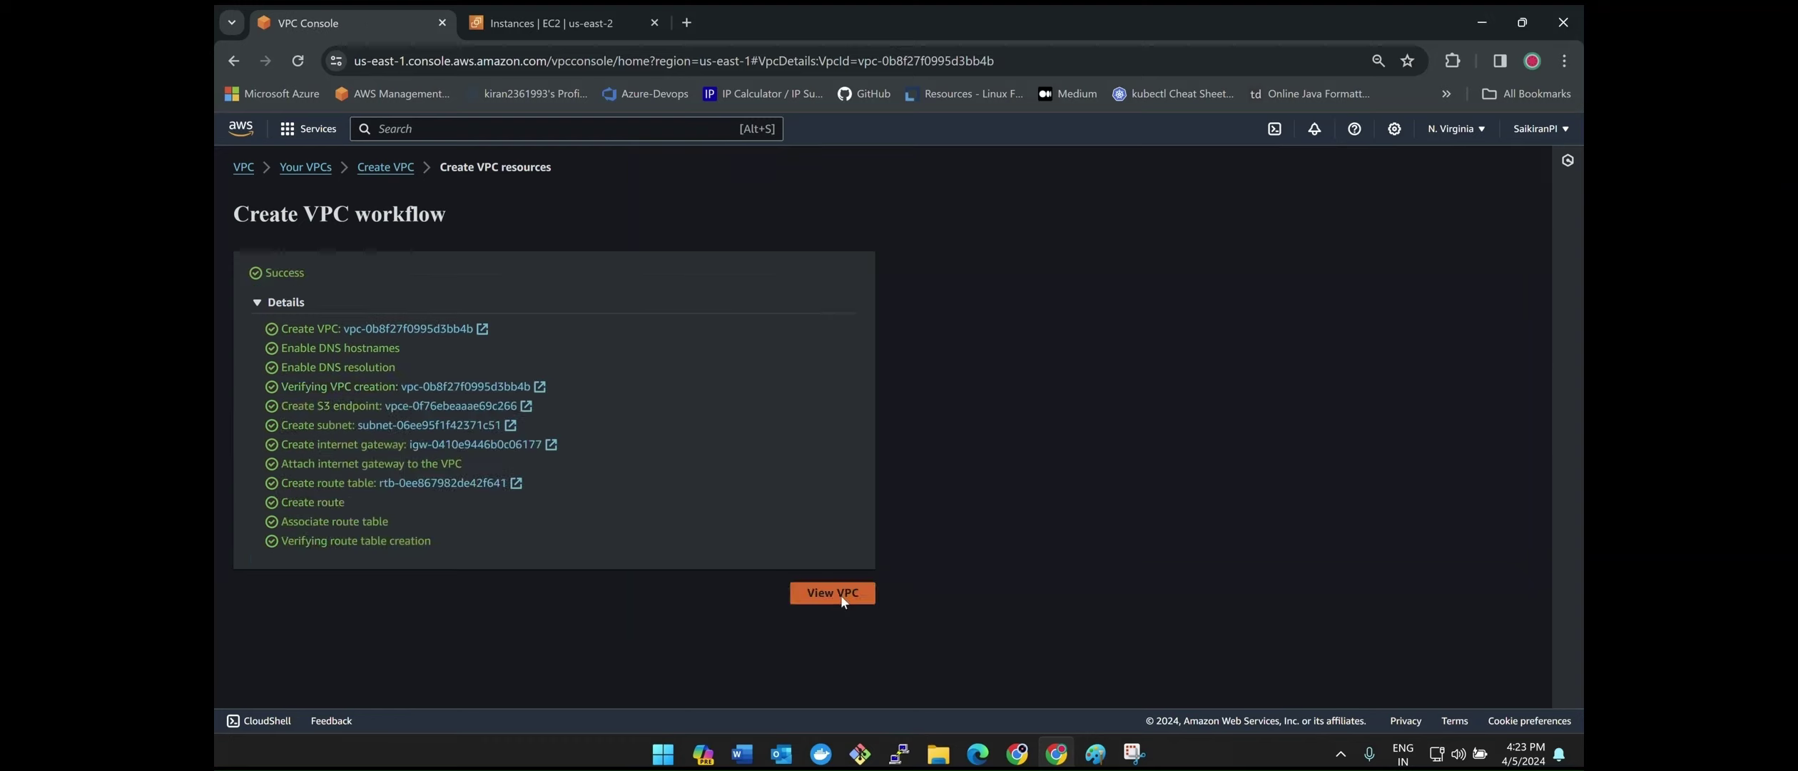
pyautogui.click(840, 594)
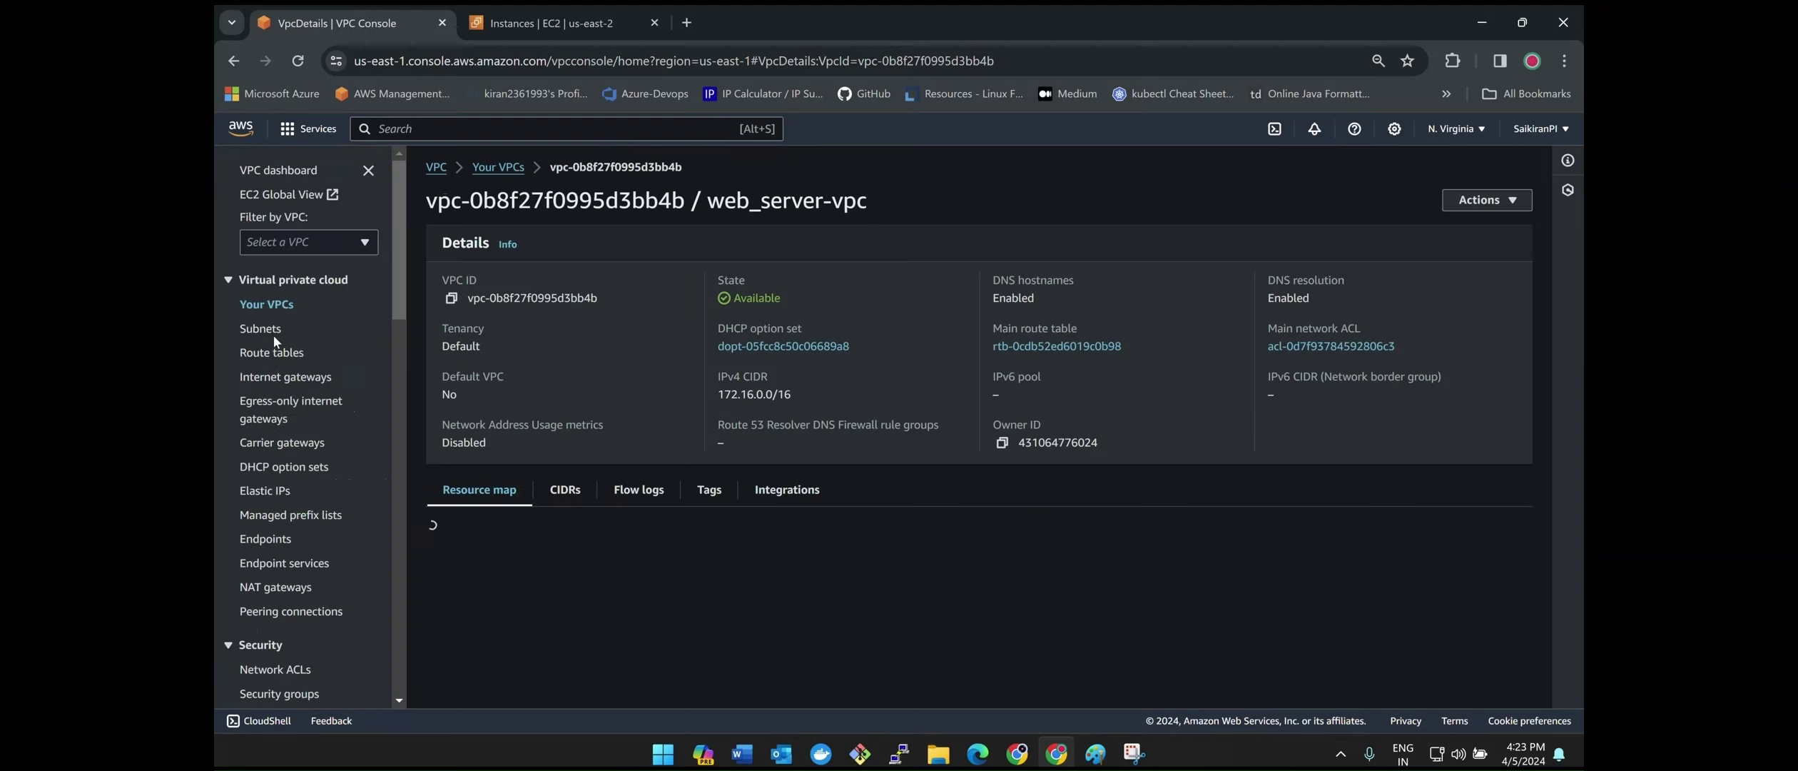
# - Return to the VPC list and copy the VPC ID of App_Server-vpc
pyautogui.click(508, 167)
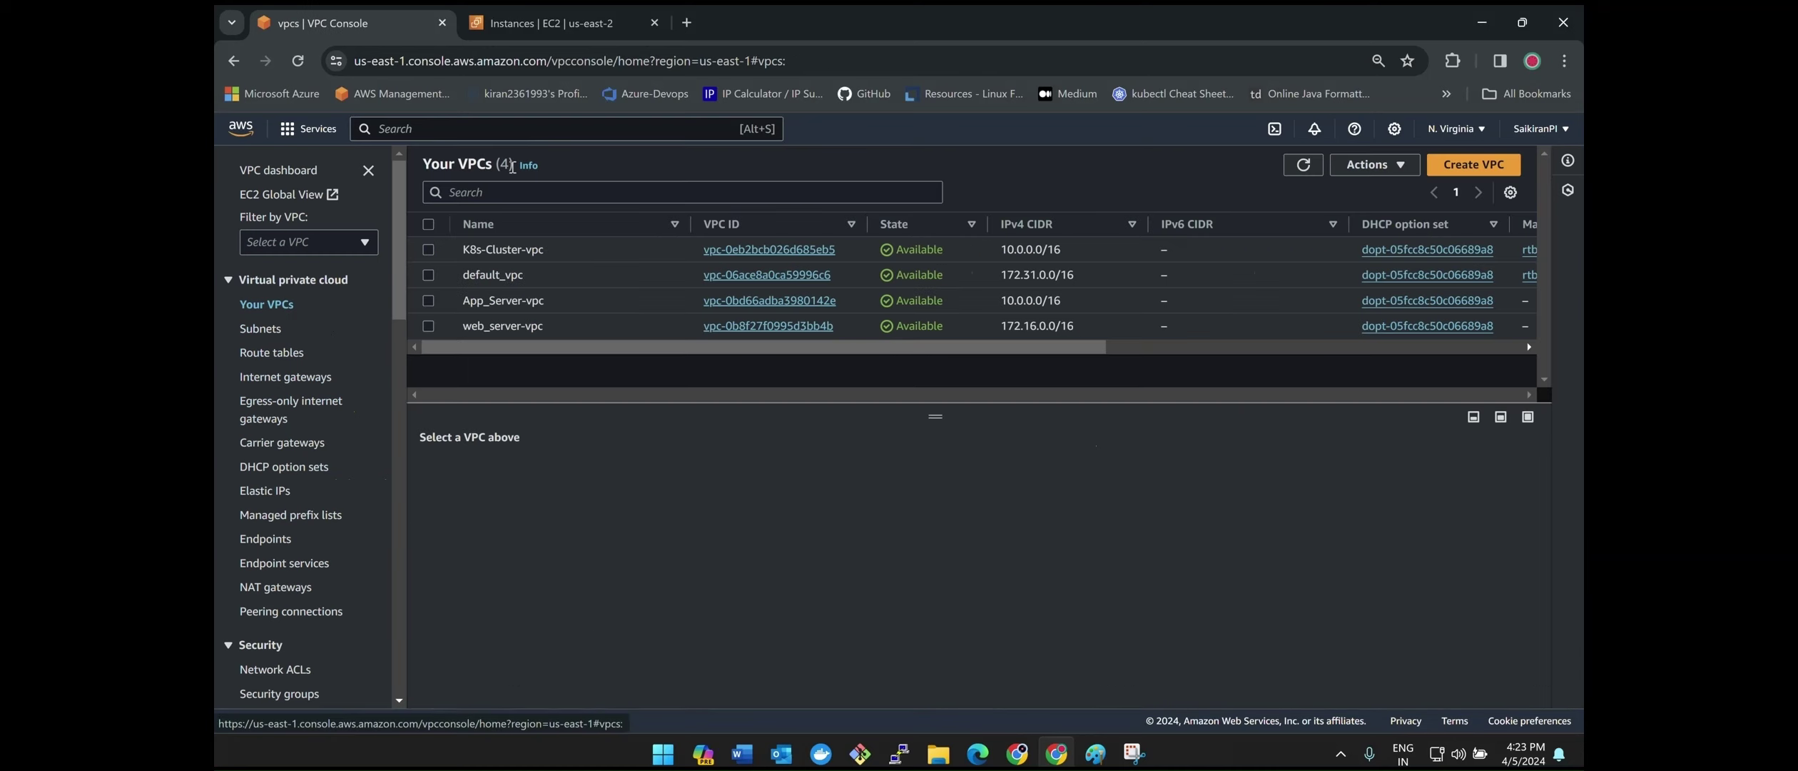
pyautogui.click(428, 301)
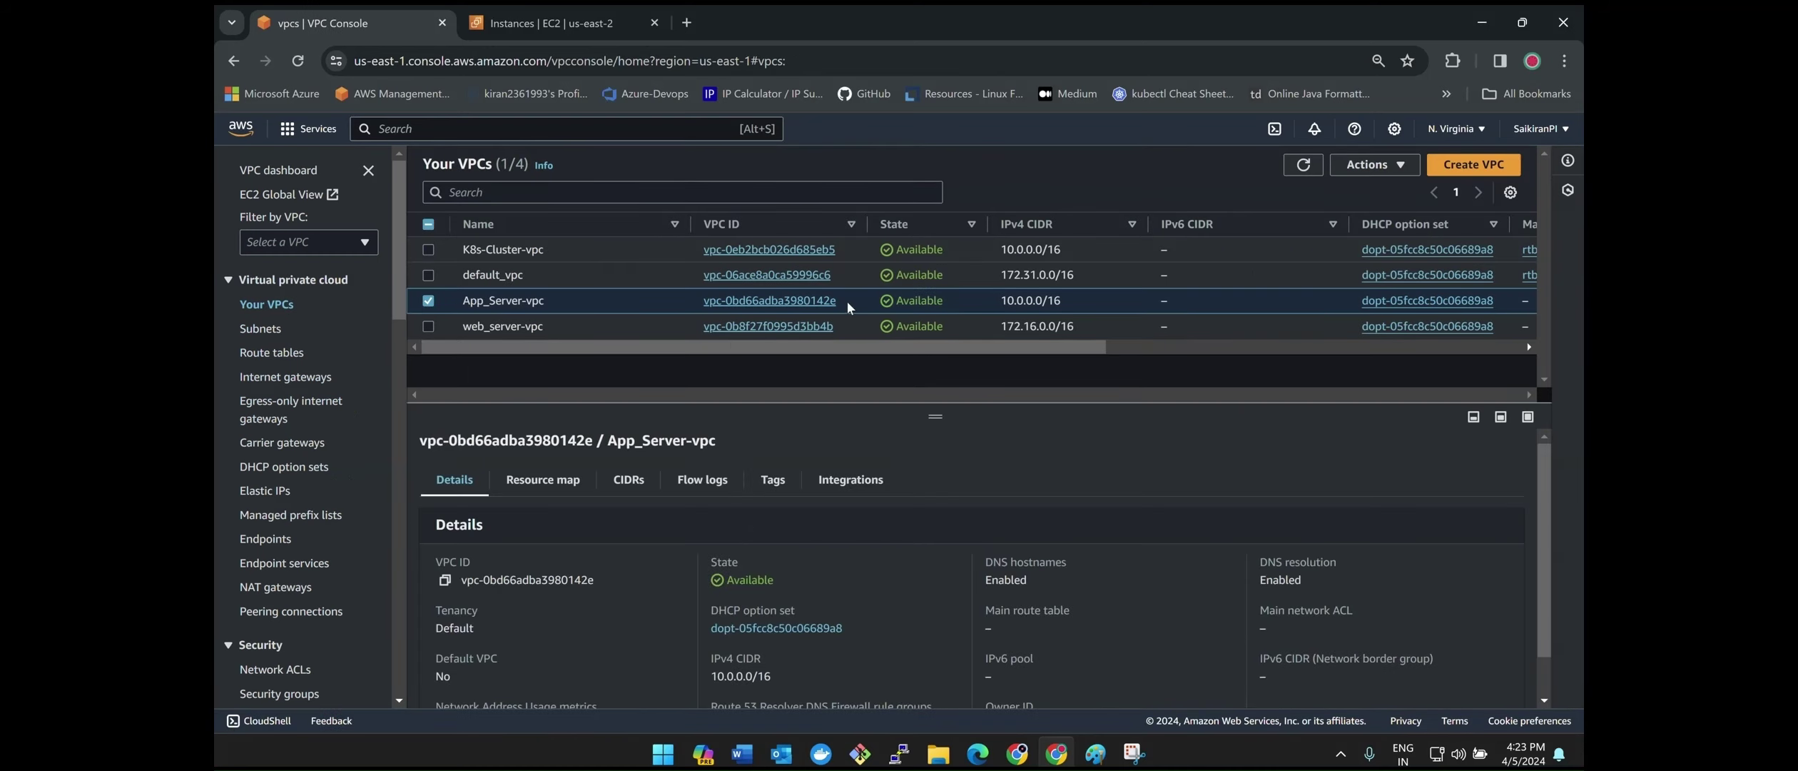
pyautogui.moveTo(840, 301); pyautogui.dragTo(700, 308)
pyautogui.hotkey('ctrl', 'c')
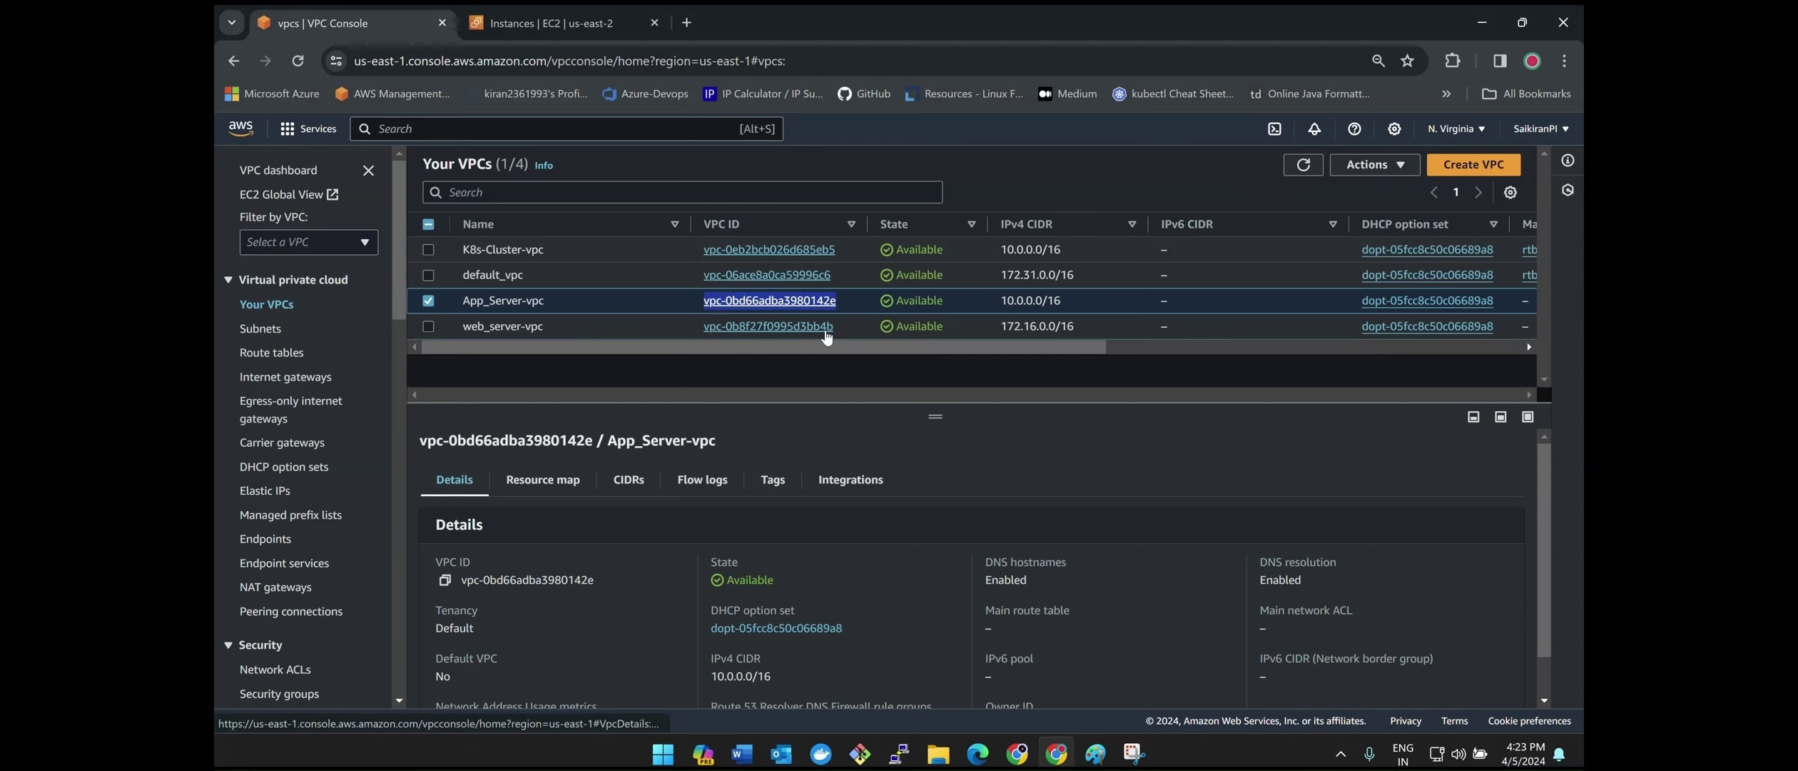
# - Filter the security groups by the copied VPC ID of App_Server-vpc
pyautogui.scroll(-3, 360, 511)
pyautogui.scroll(-1, 360, 511)
pyautogui.click(290, 428)
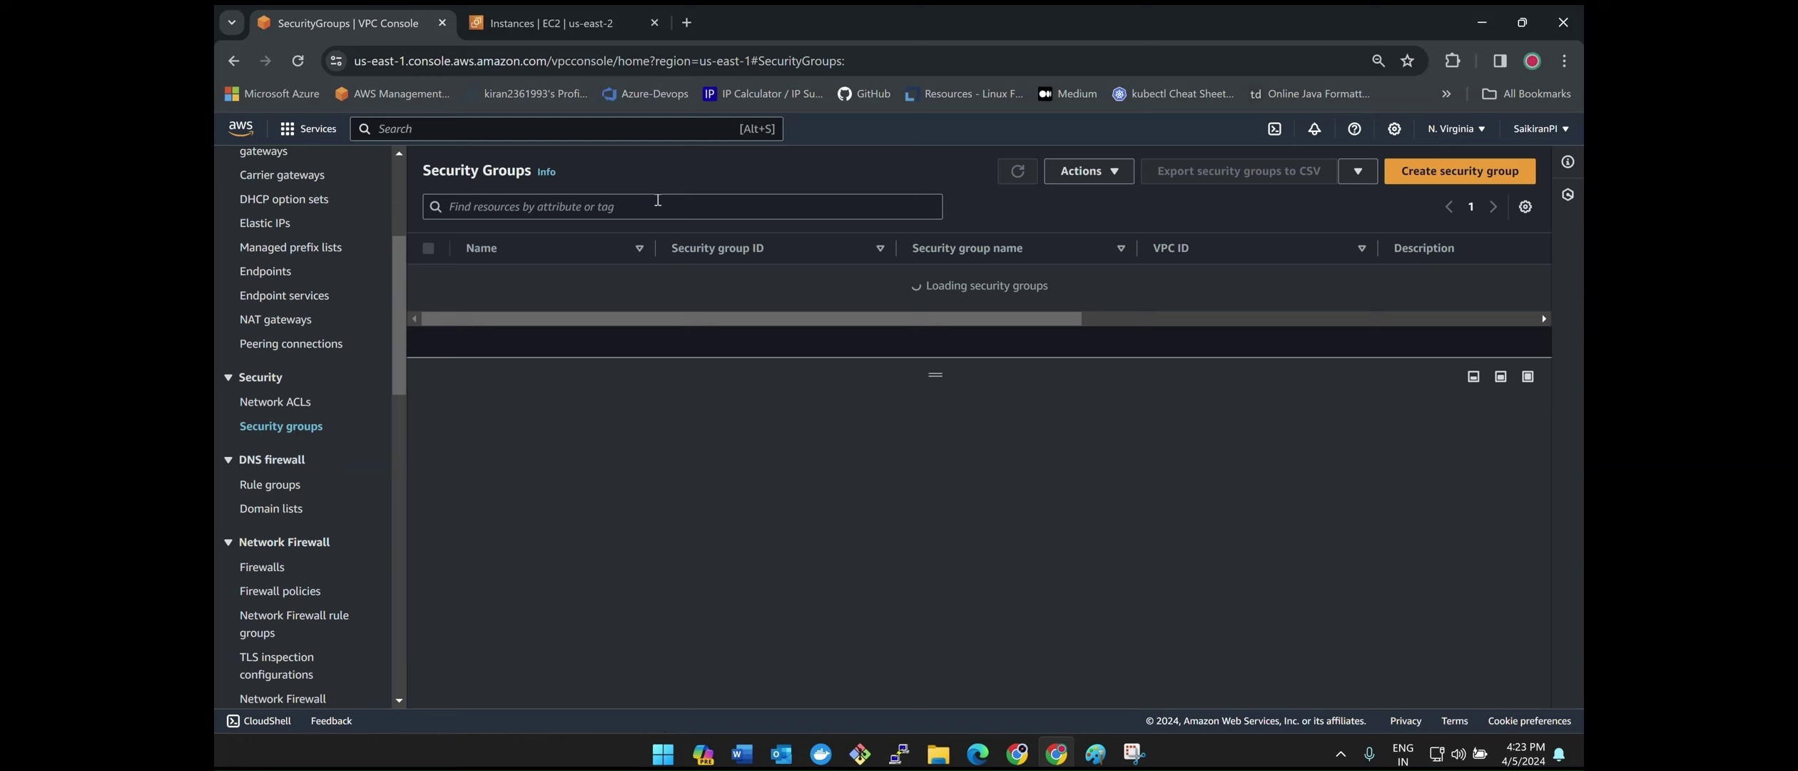
pyautogui.click(614, 200)
pyautogui.hotkey('ctrl', 'v')
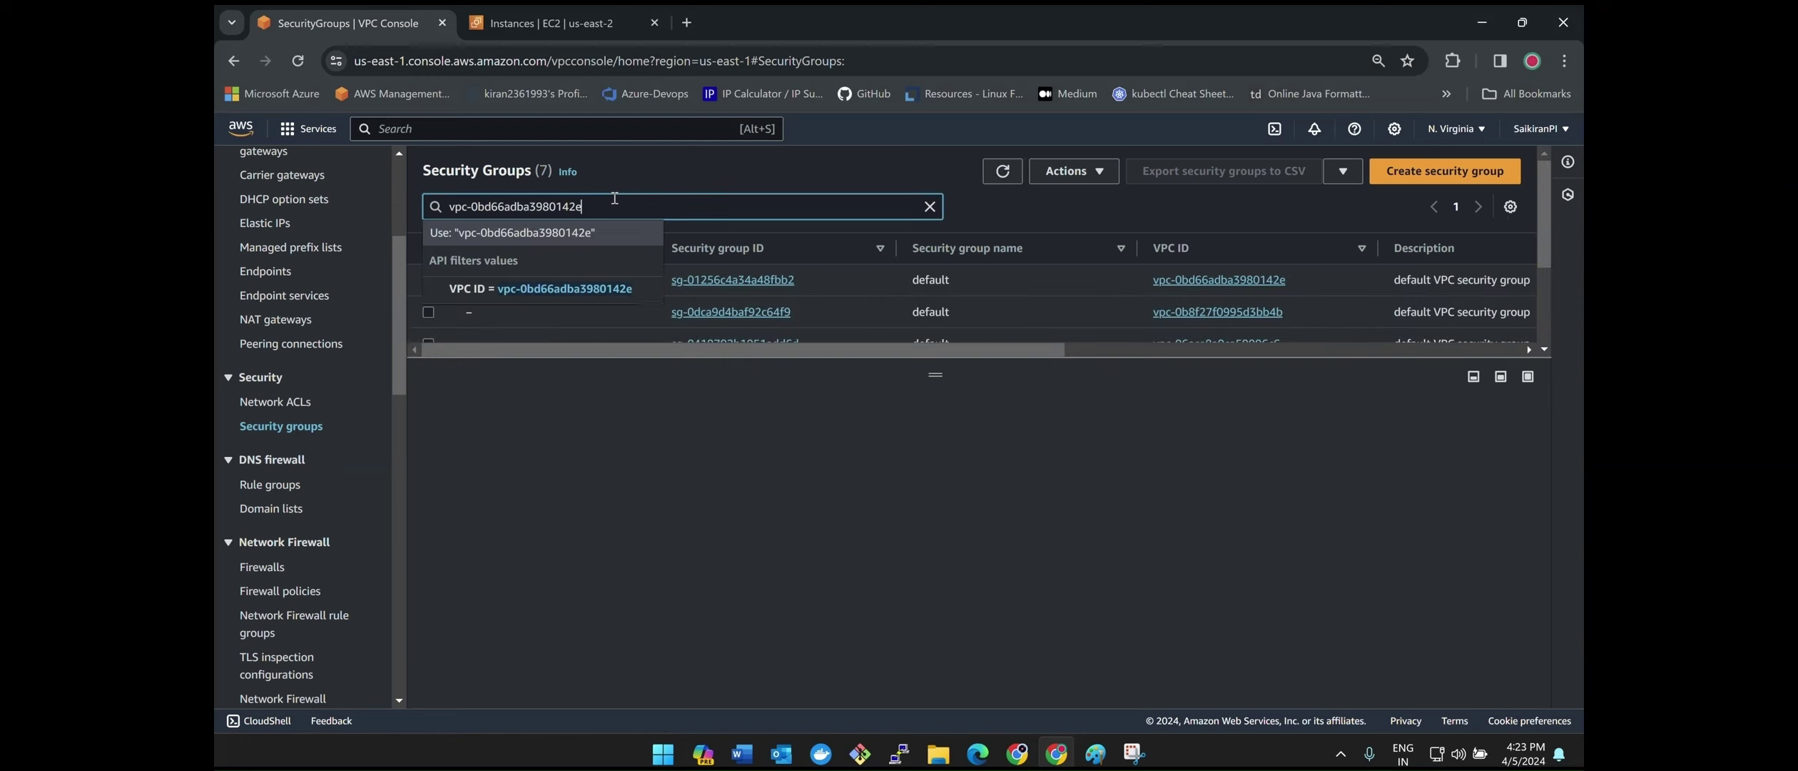
pyautogui.click(543, 288)
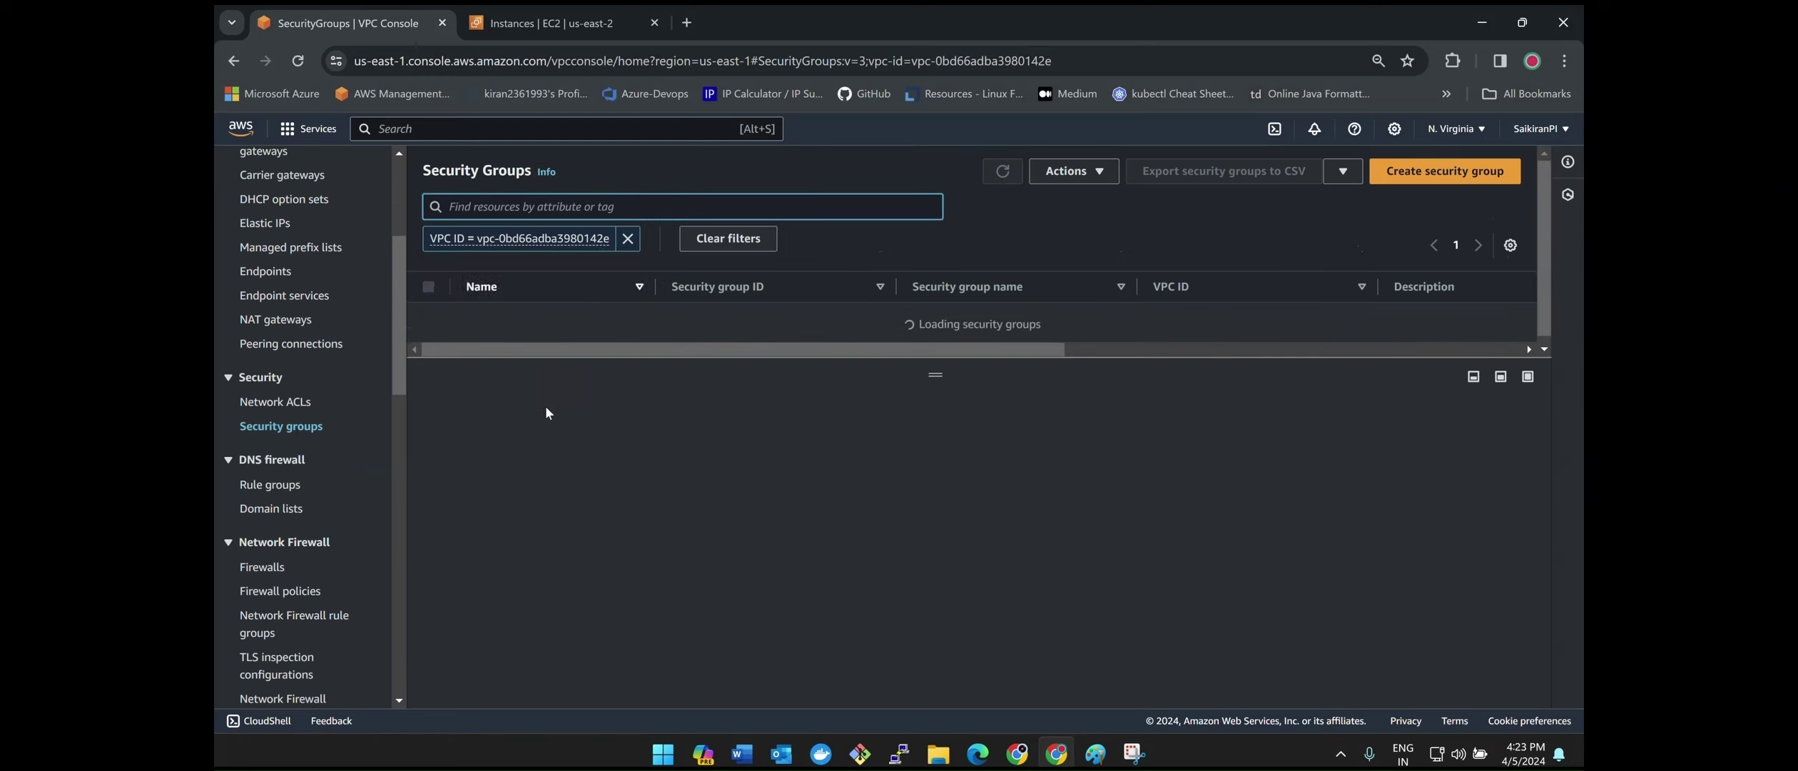
# - Edit the inbound rules of the App_Server VPC's default security group and delete the existing rule
pyautogui.click(737, 319)
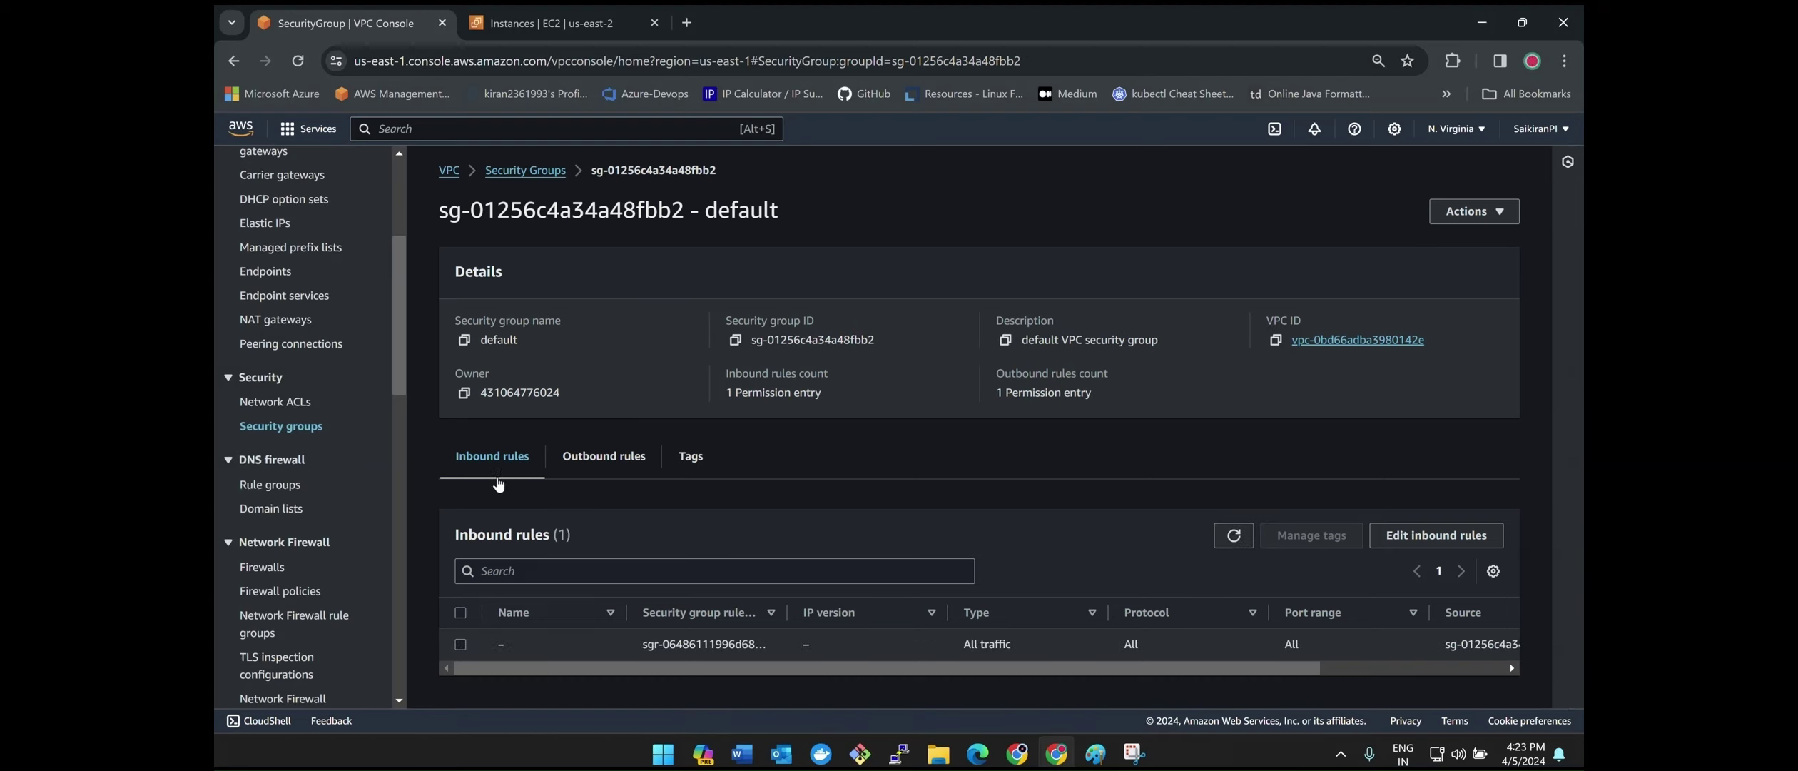
pyautogui.click(1436, 535)
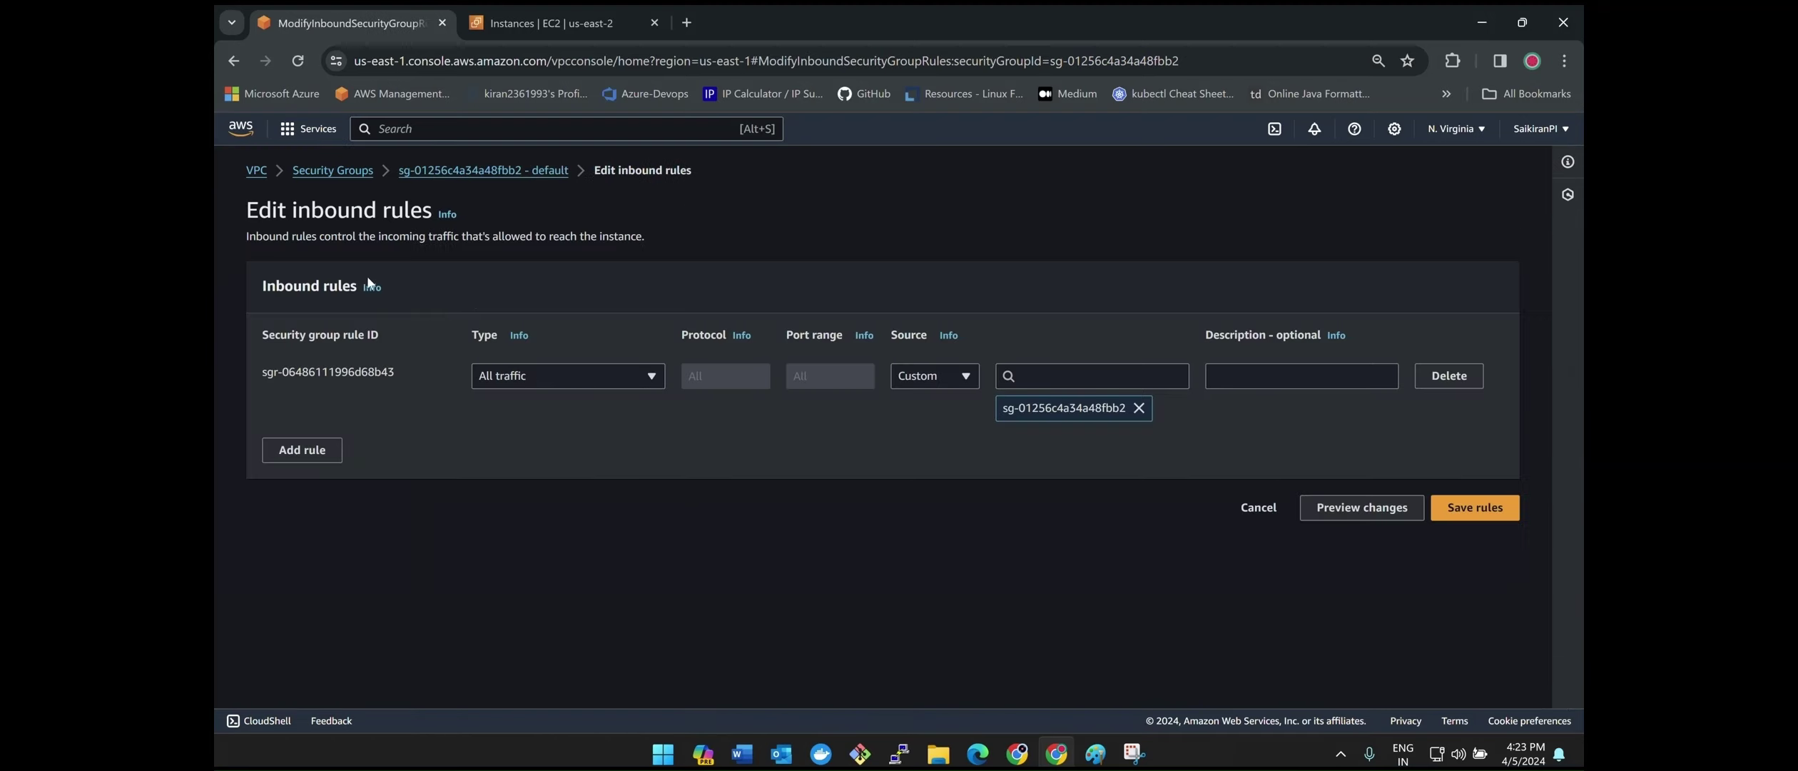
pyautogui.click(1449, 369)
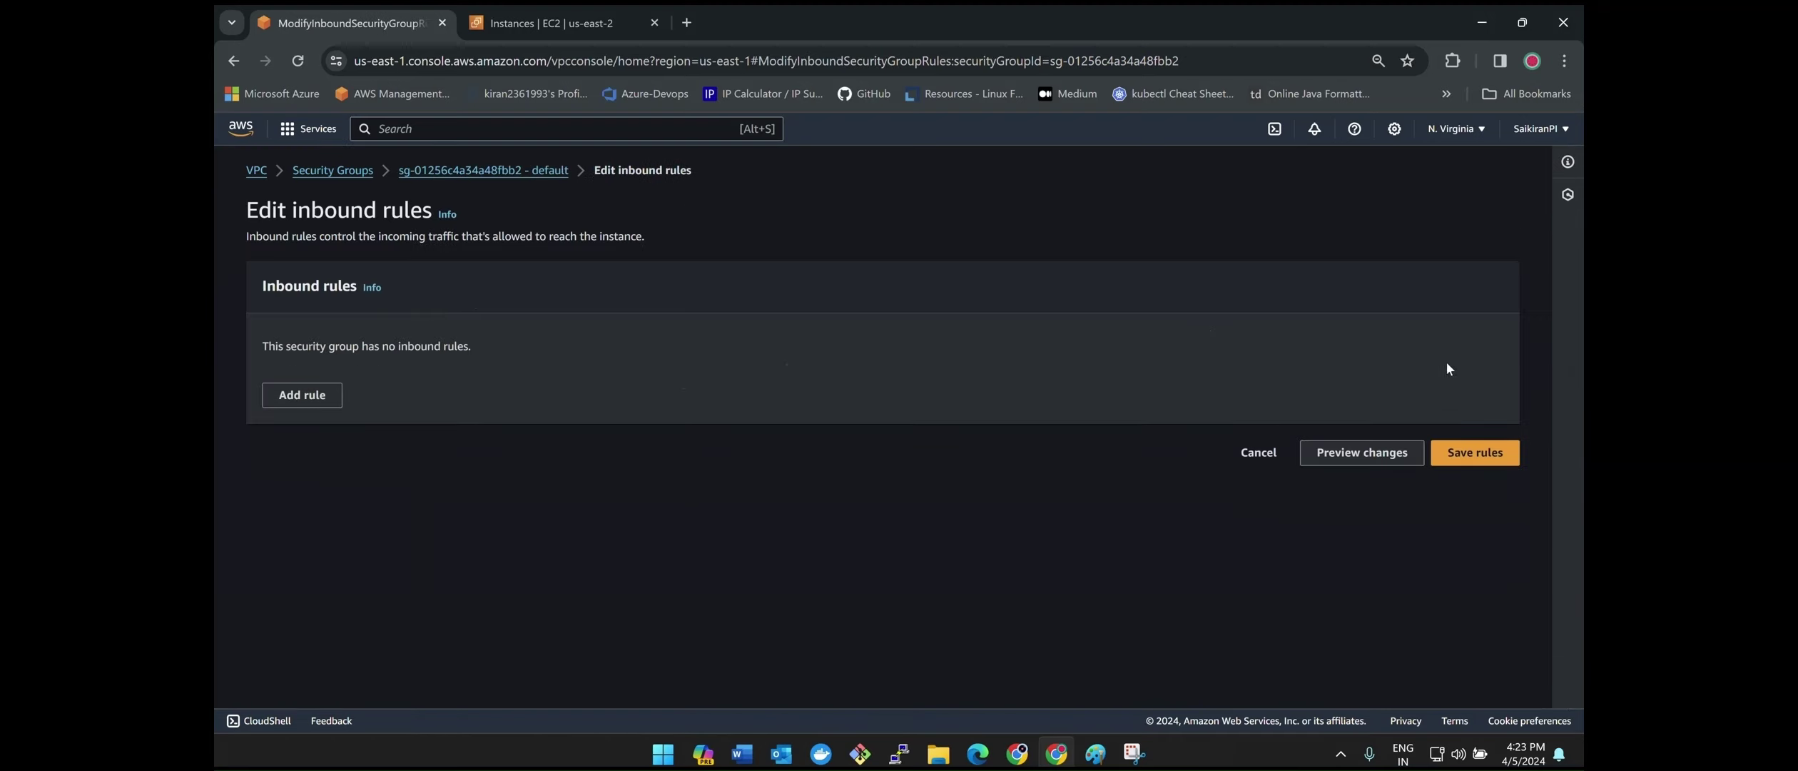
# - Add an inbound rule allowing All traffic from Anywhere-IPv4 to the App_Server VPC's default security group and save it
pyautogui.click(319, 393)
pyautogui.click(601, 376)
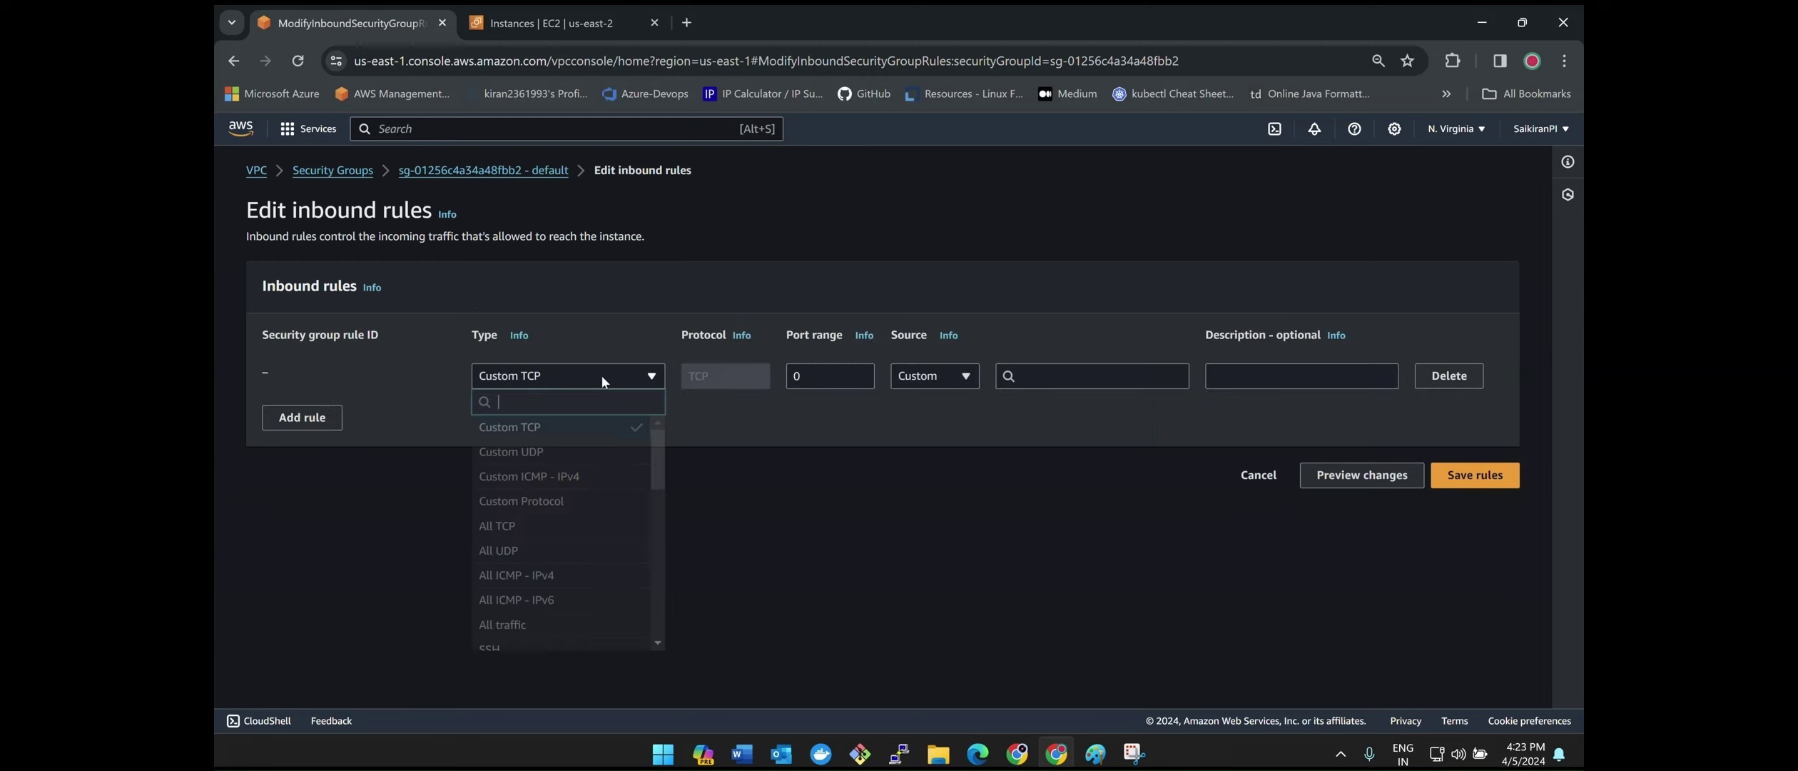
pyautogui.click(564, 624)
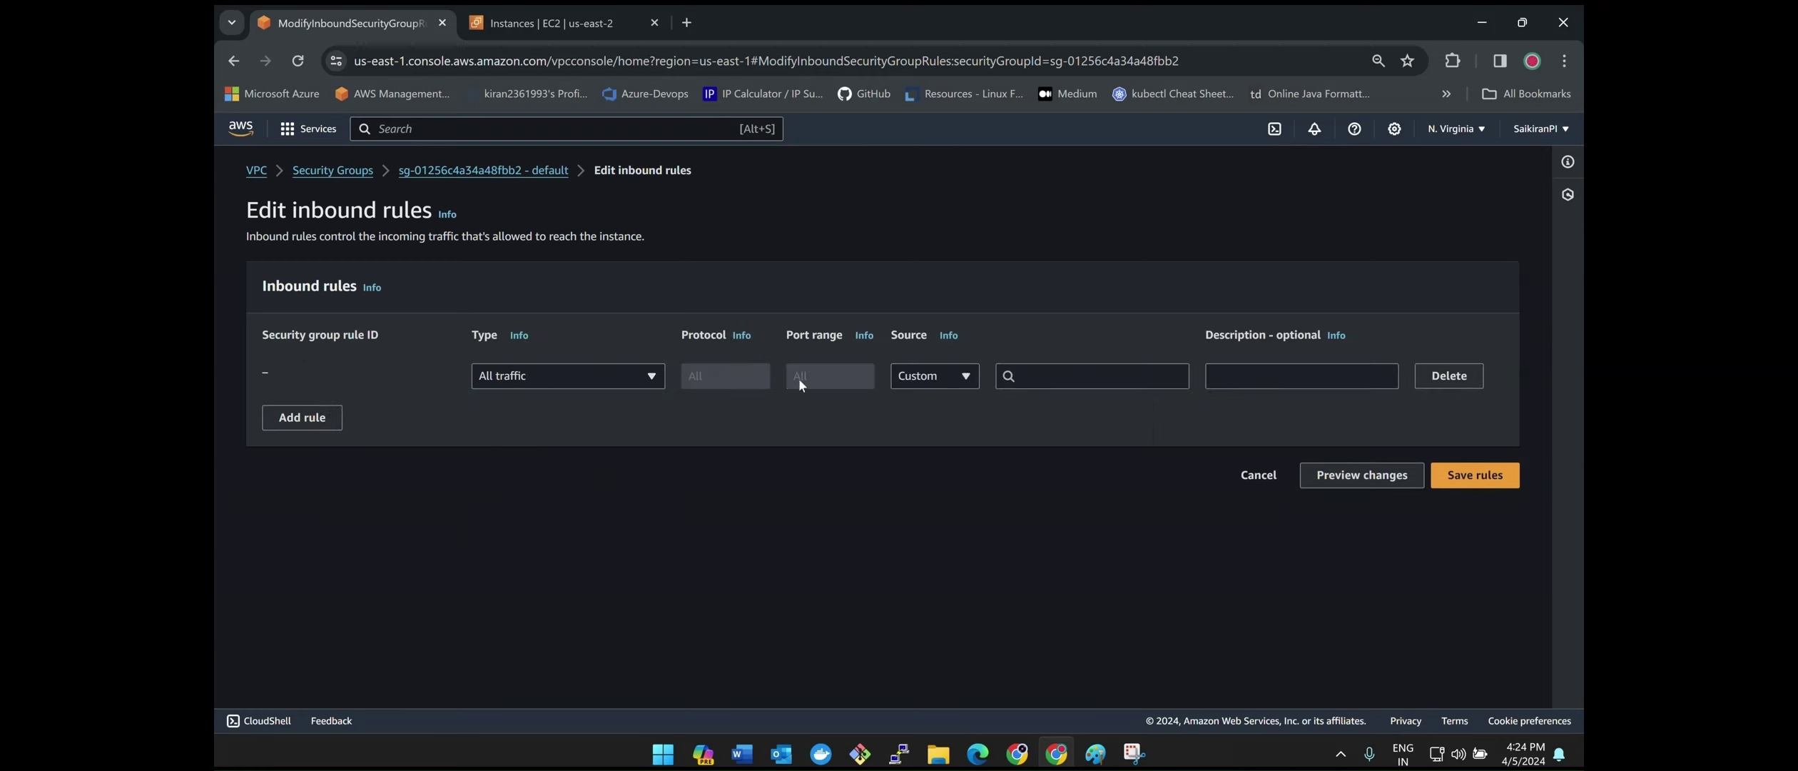
pyautogui.click(928, 375)
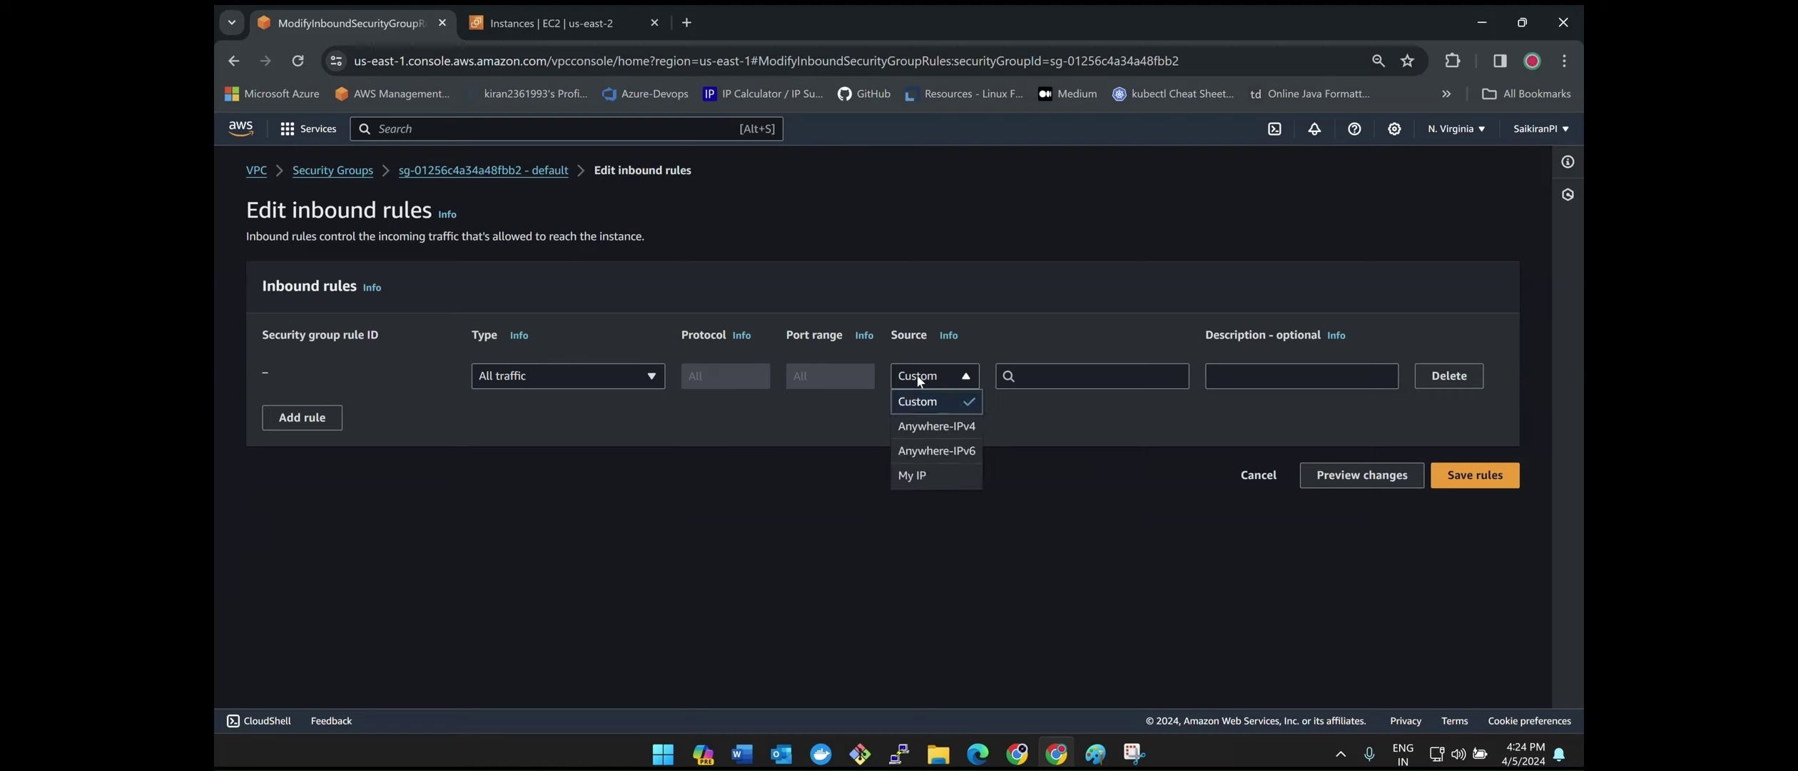
pyautogui.click(936, 426)
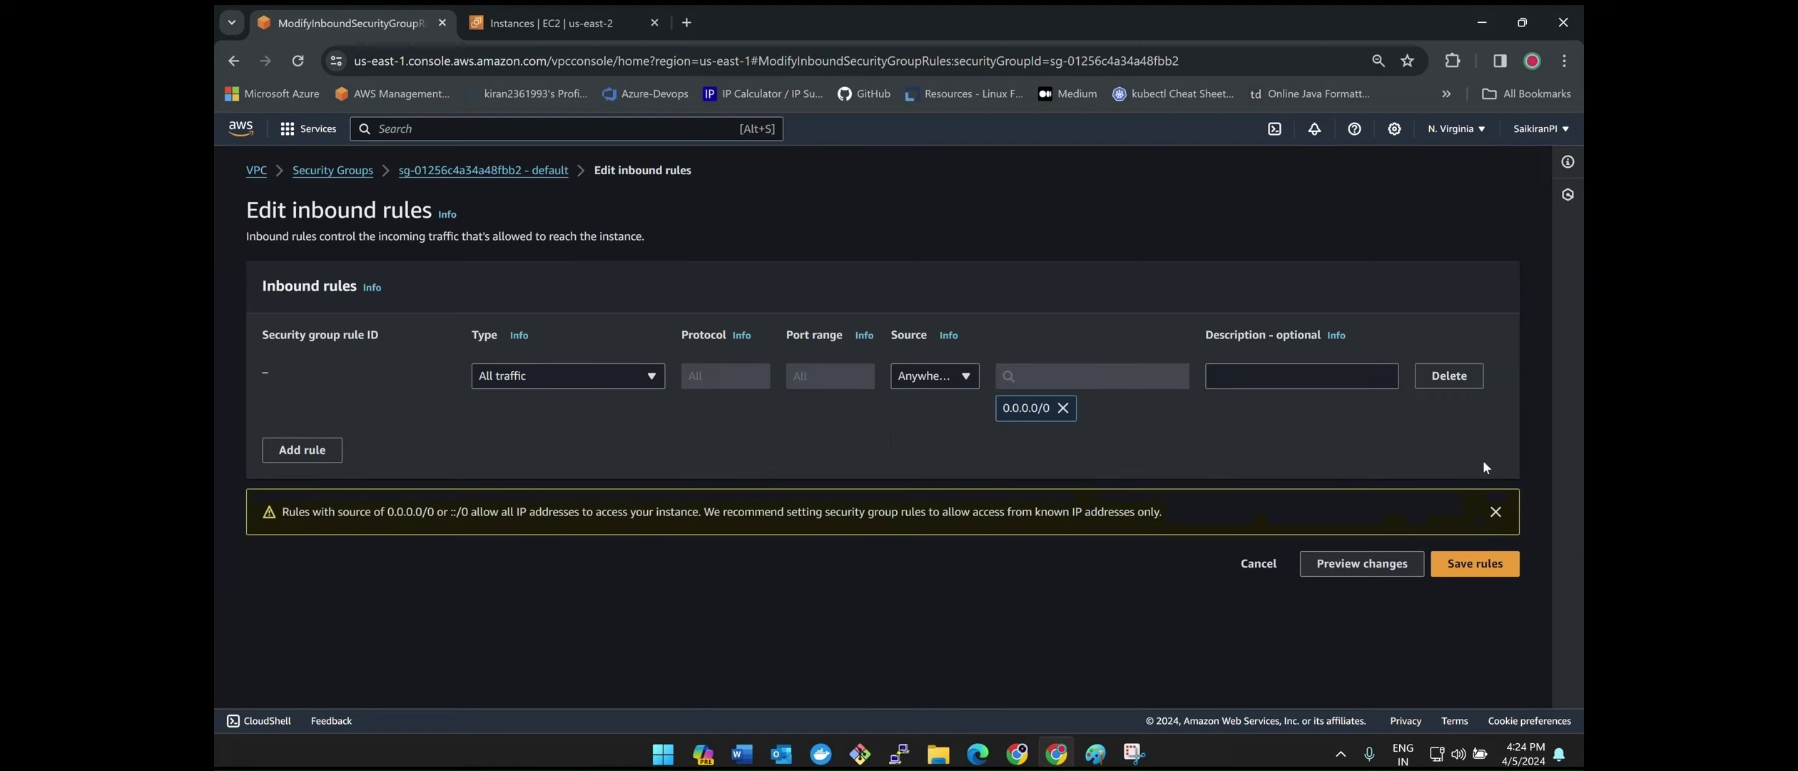
pyautogui.click(1475, 563)
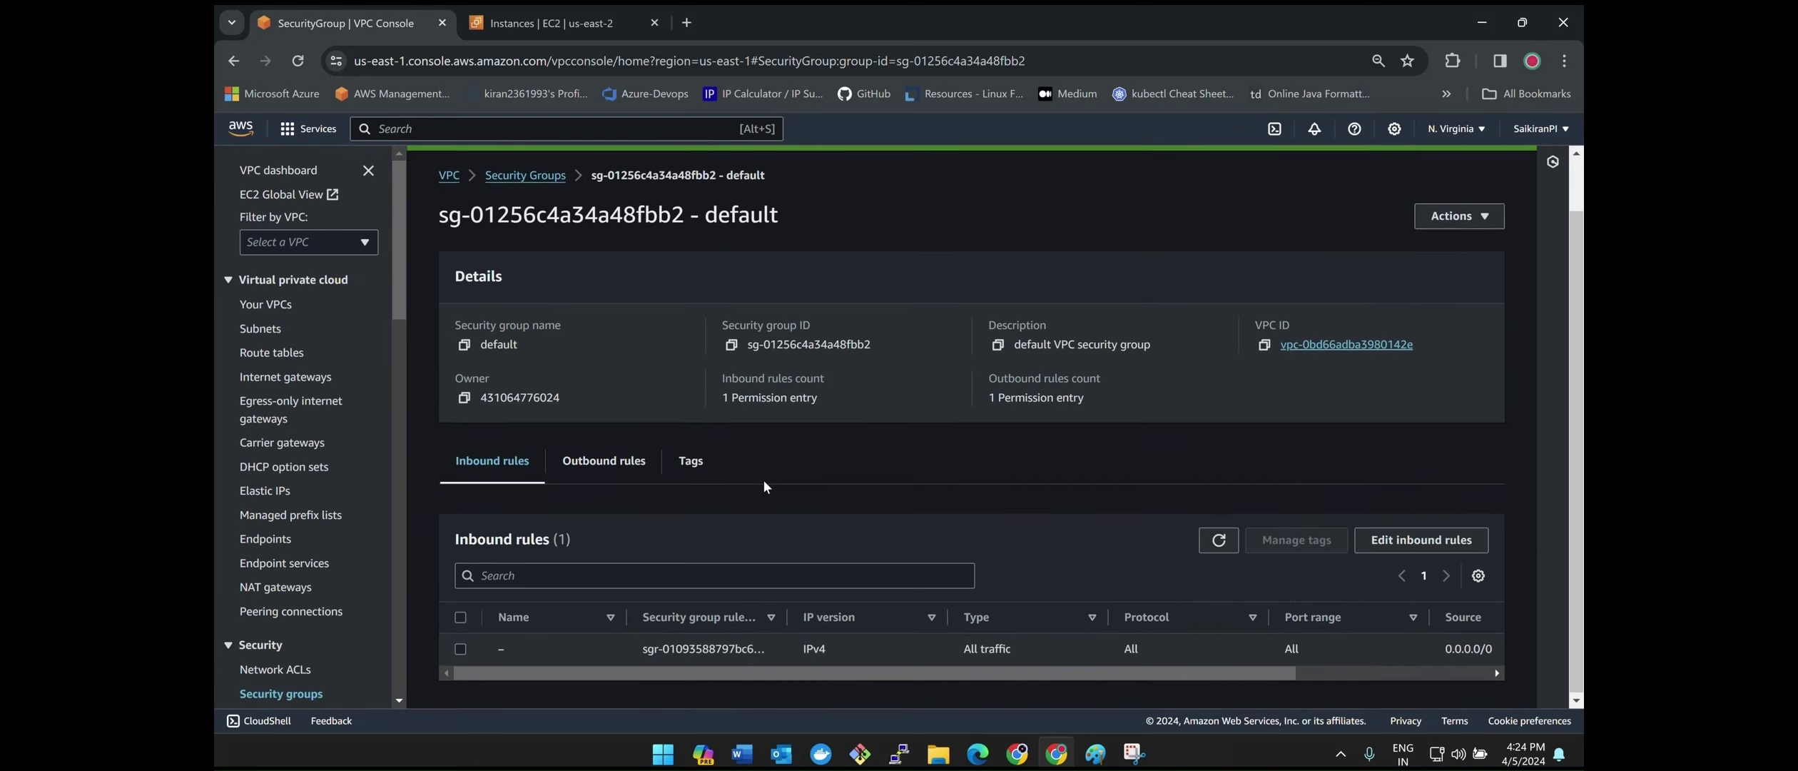
# - Go back to the VPC list and copy the VPC ID of web_server-vpc
pyautogui.click(270, 314)
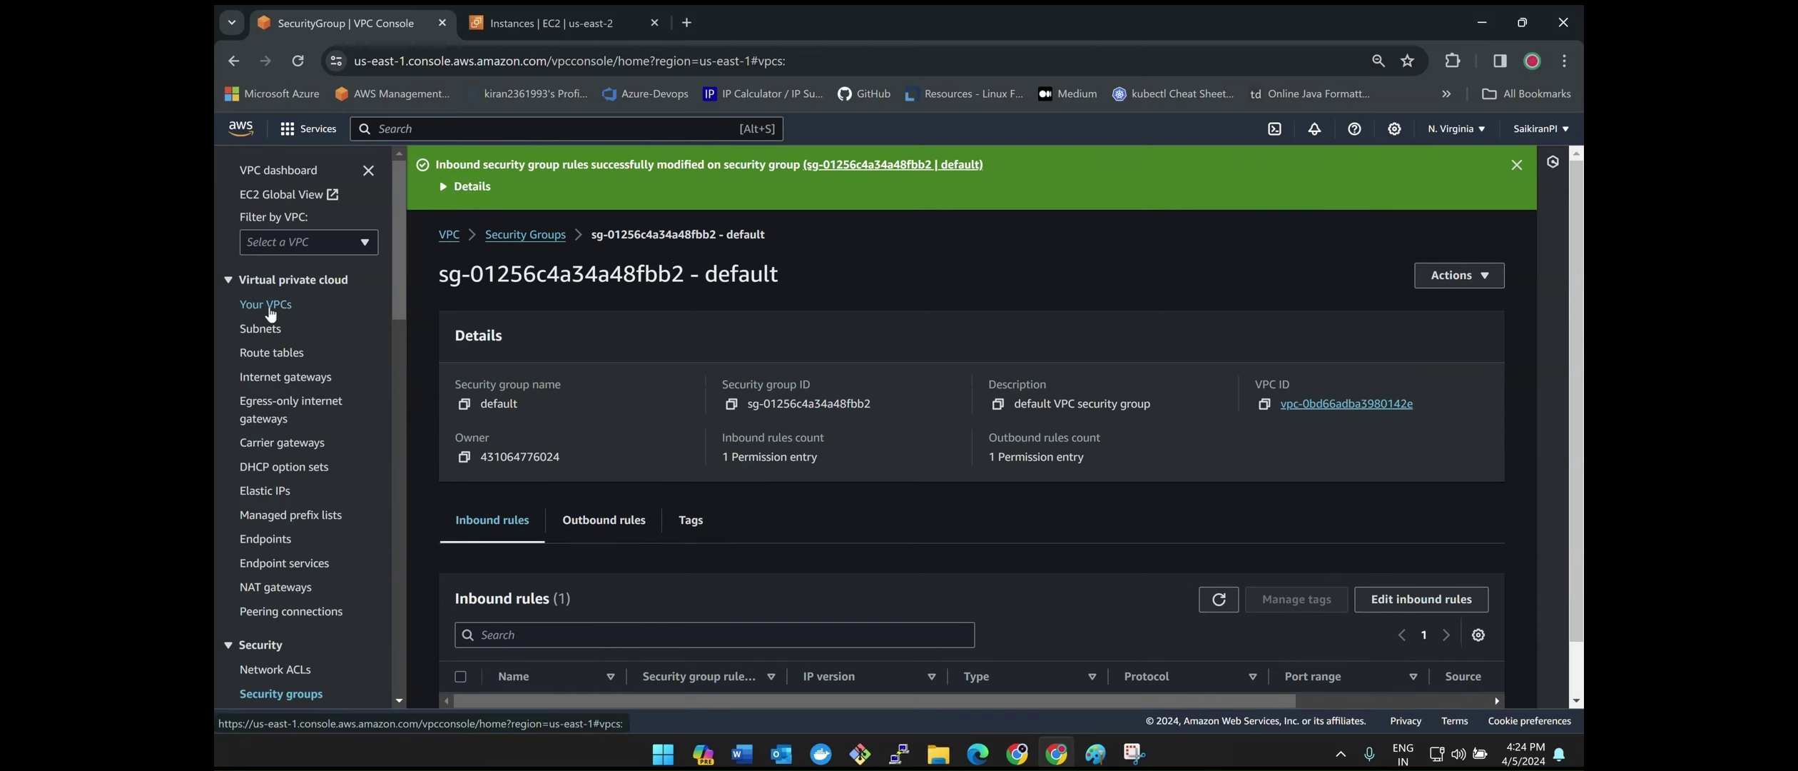
pyautogui.click(428, 300)
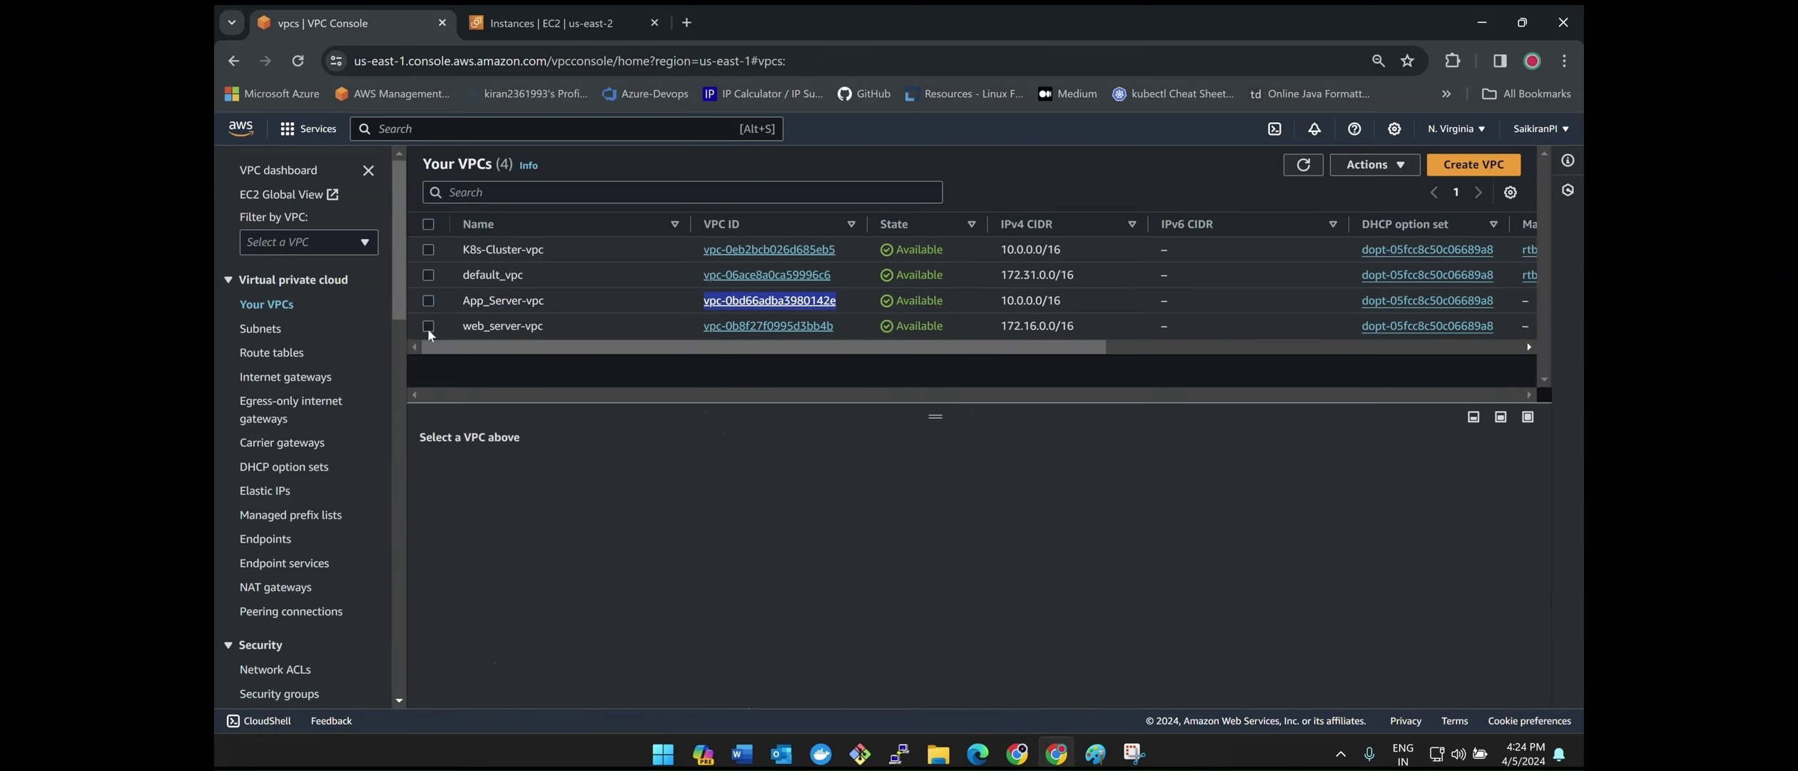
pyautogui.click(427, 326)
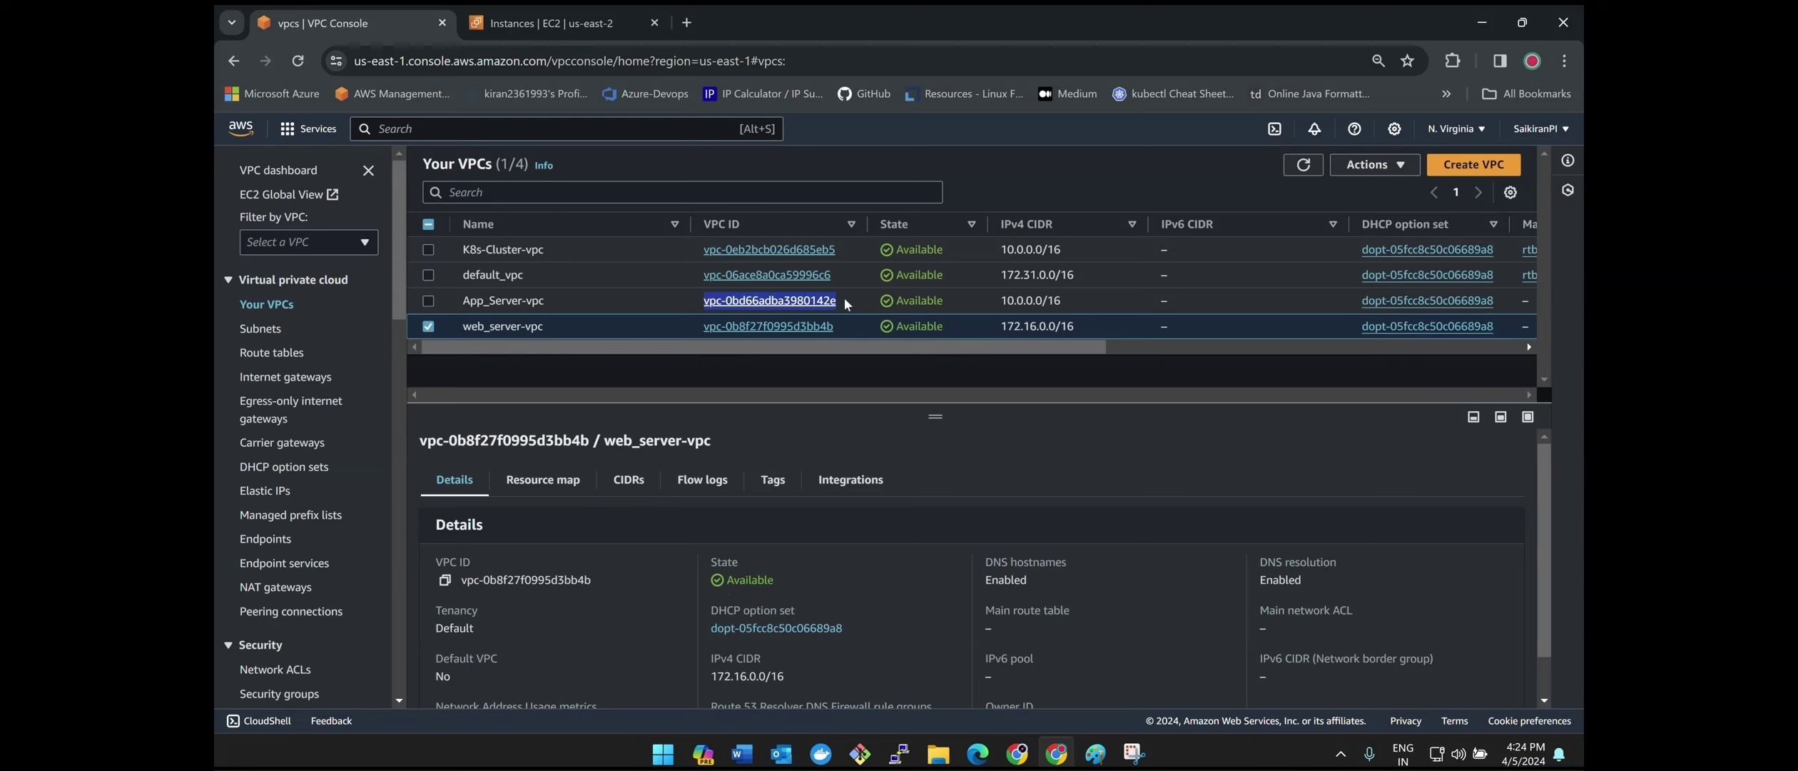
pyautogui.moveTo(859, 328); pyautogui.dragTo(696, 324)
pyautogui.hotkey('ctrl', 'c')
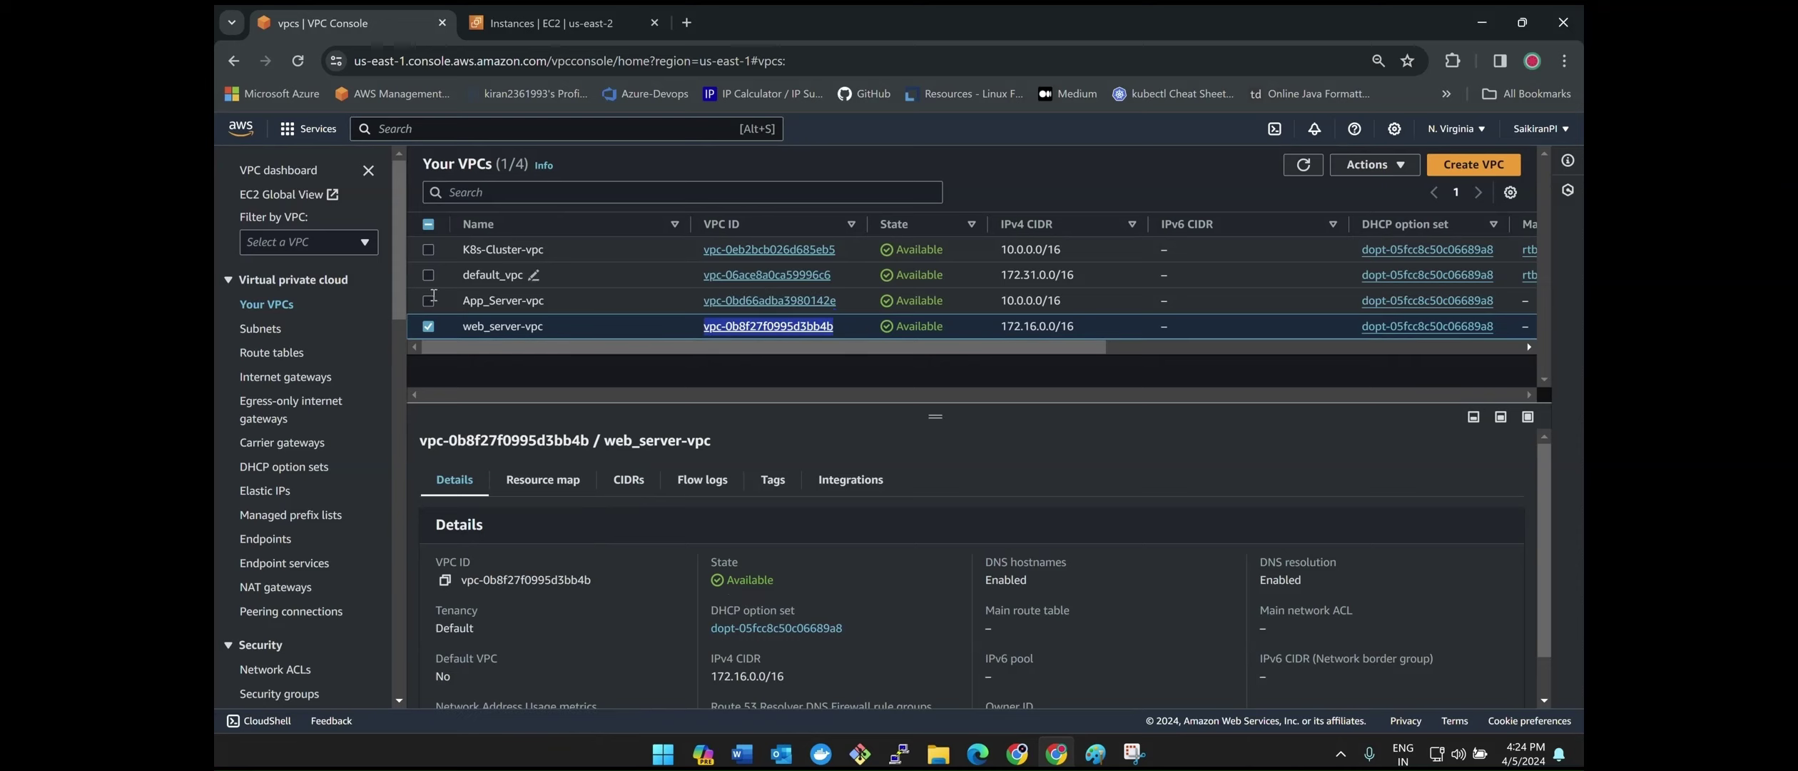
# - Find the web_server VPC's default security group by the copied VPC ID and open its inbound rules for editing
pyautogui.scroll(-3, 327, 563)
pyautogui.click(285, 426)
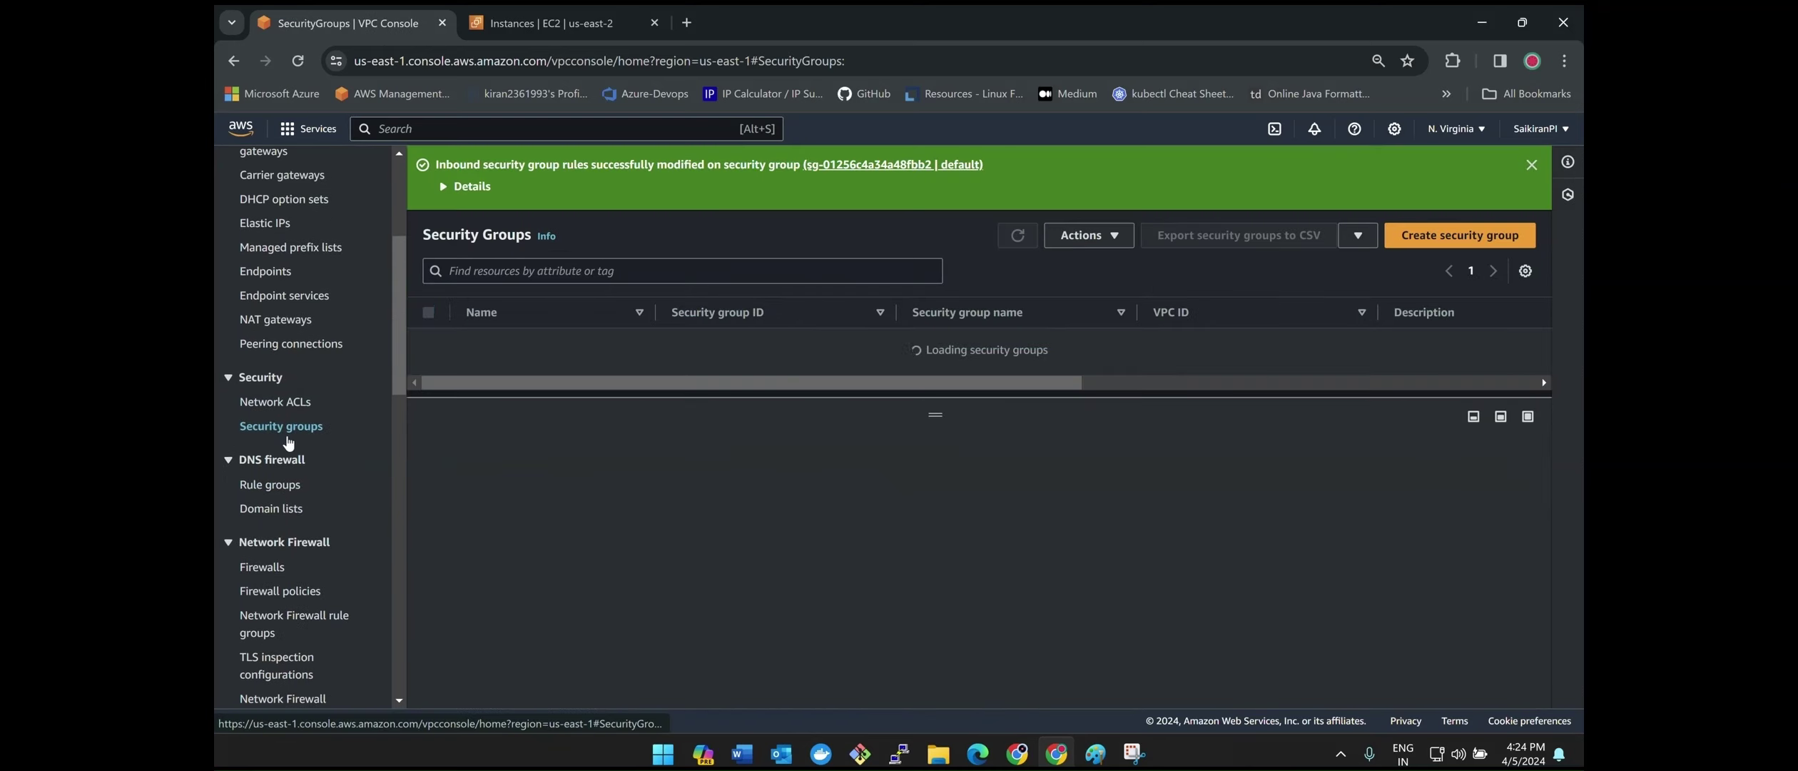
pyautogui.click(662, 271)
pyautogui.hotkey('ctrl', 'v')
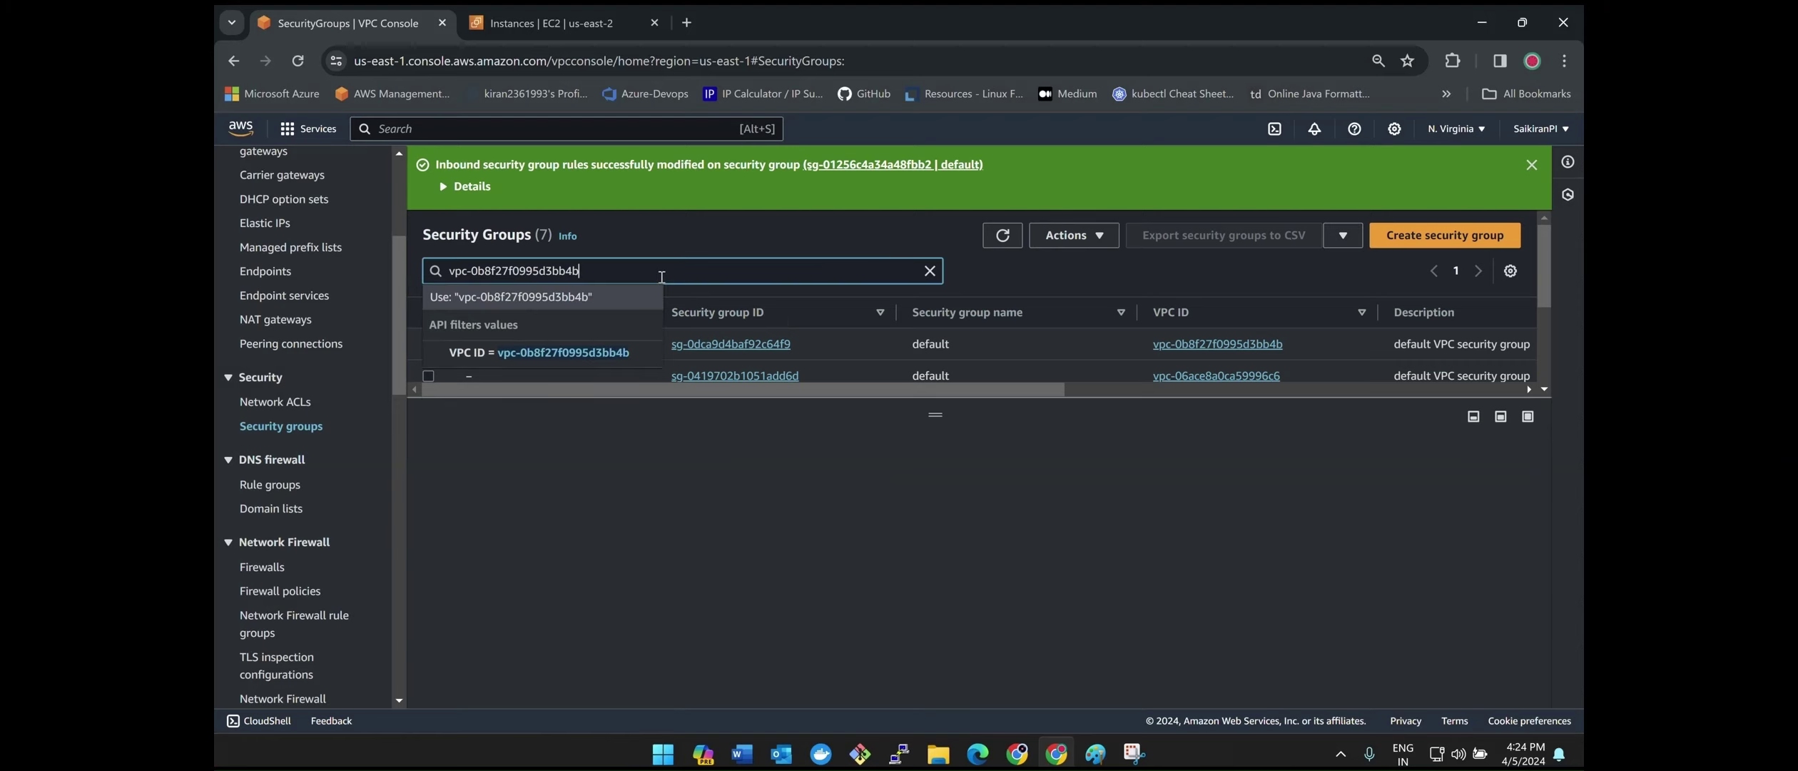
pyautogui.press('Return')
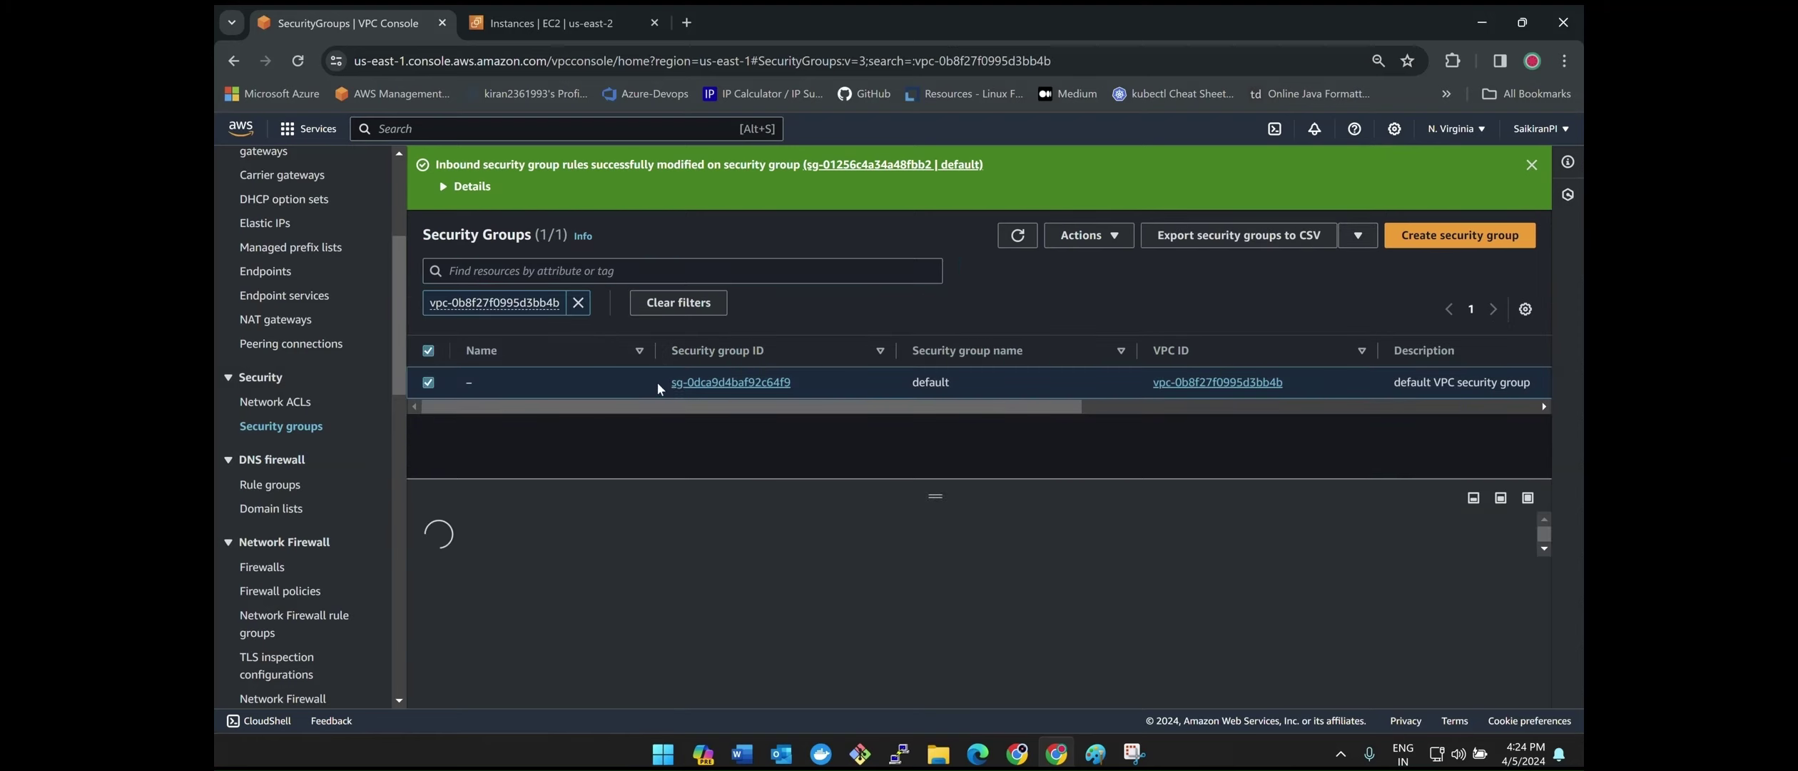
pyautogui.click(706, 381)
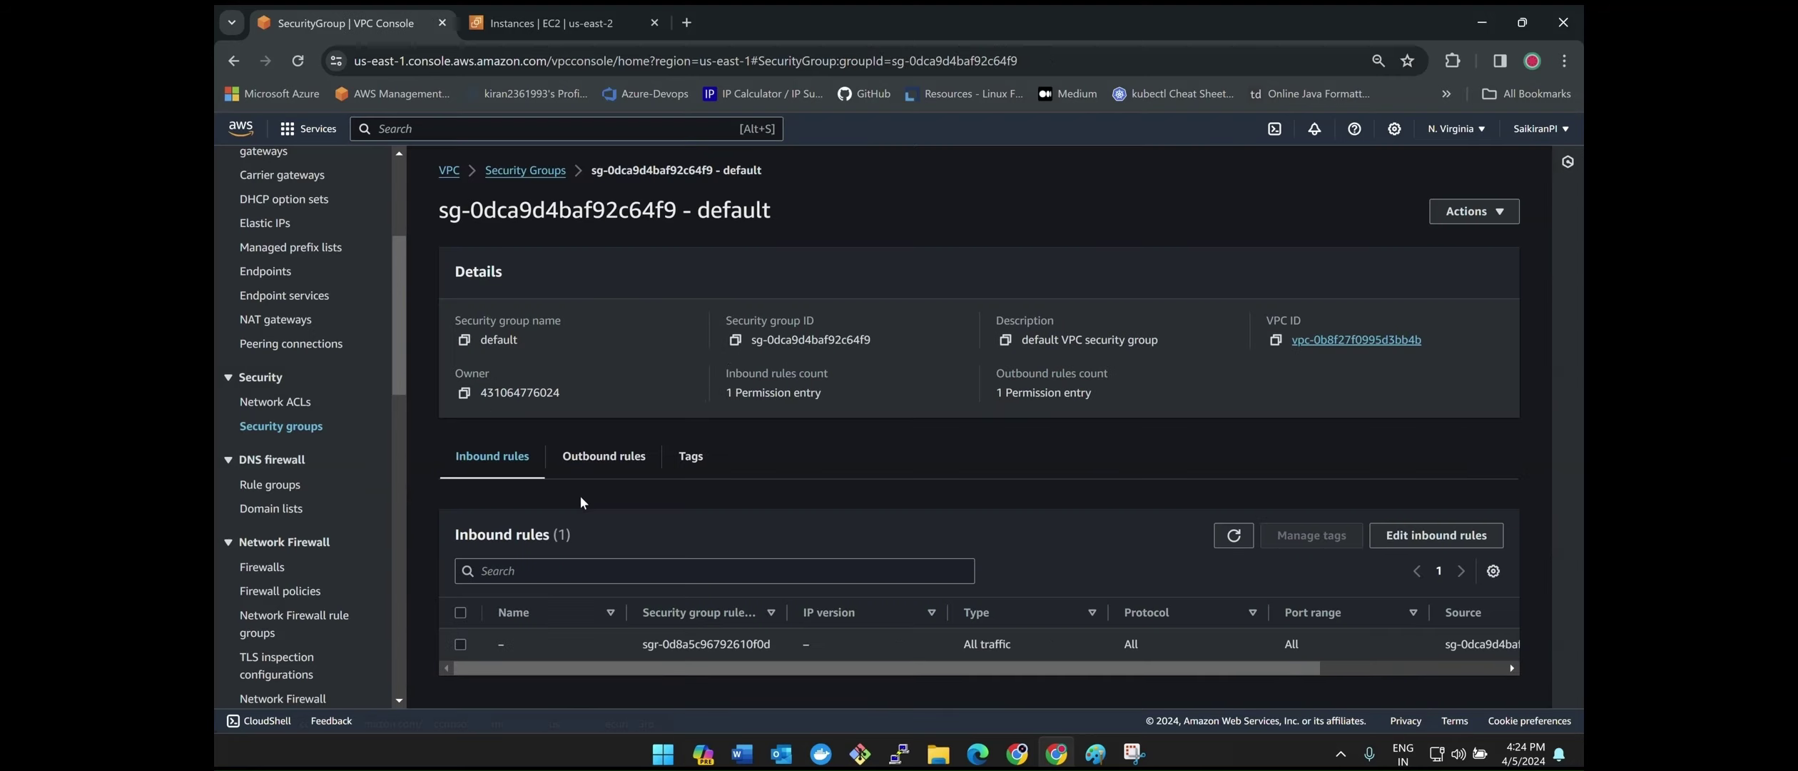
pyautogui.click(1455, 541)
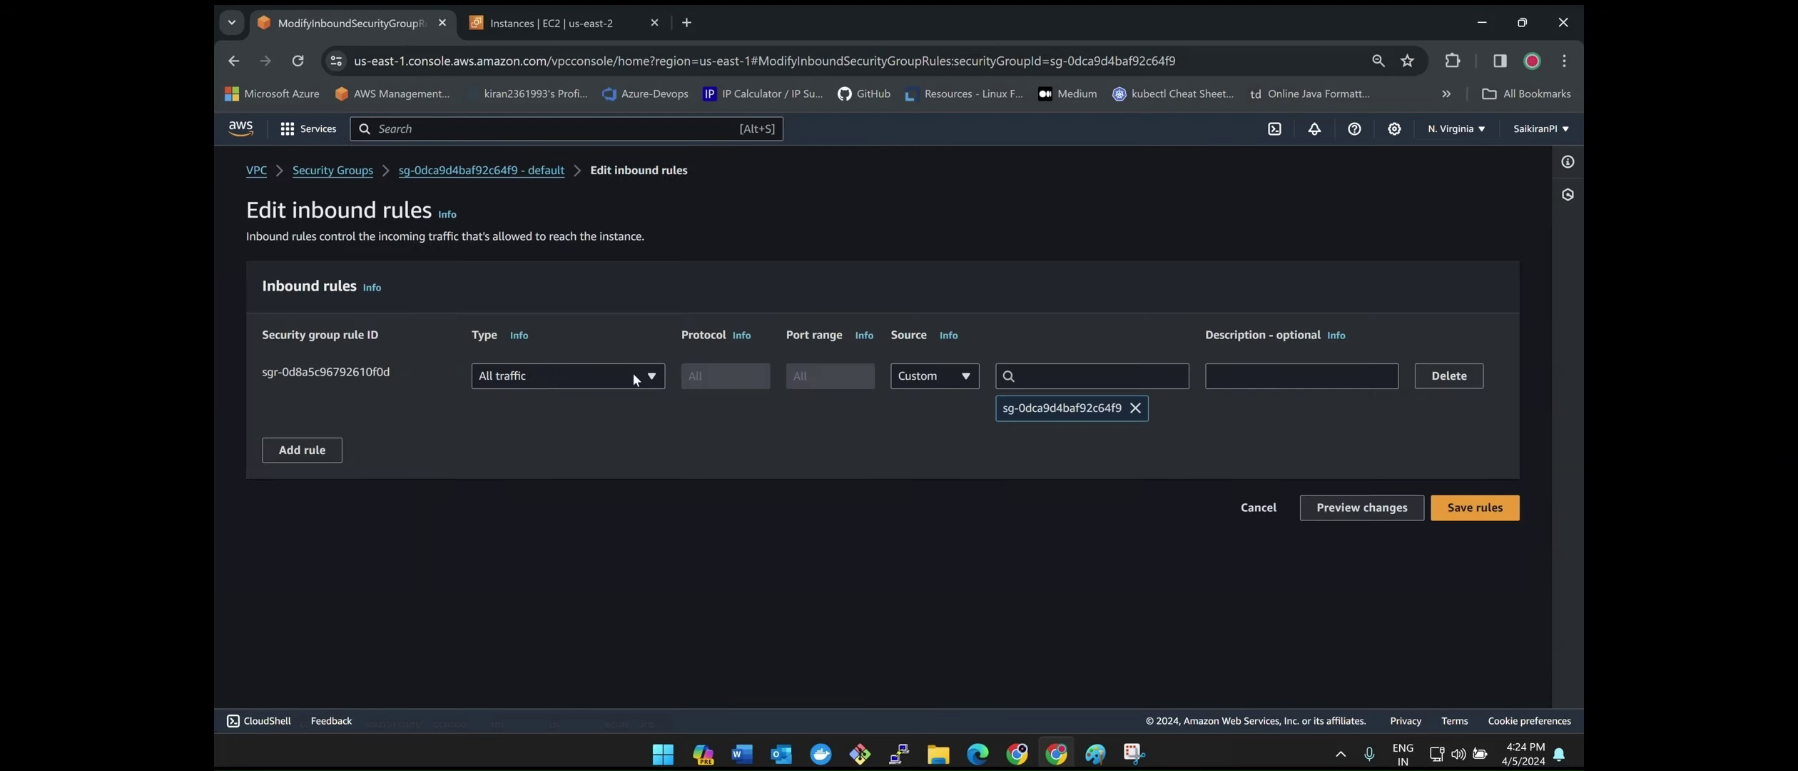
# - Replace the web_server VPC default security group's inbound rule with one allowing All traffic from Anywhere-IPv4, and save it
pyautogui.click(1459, 377)
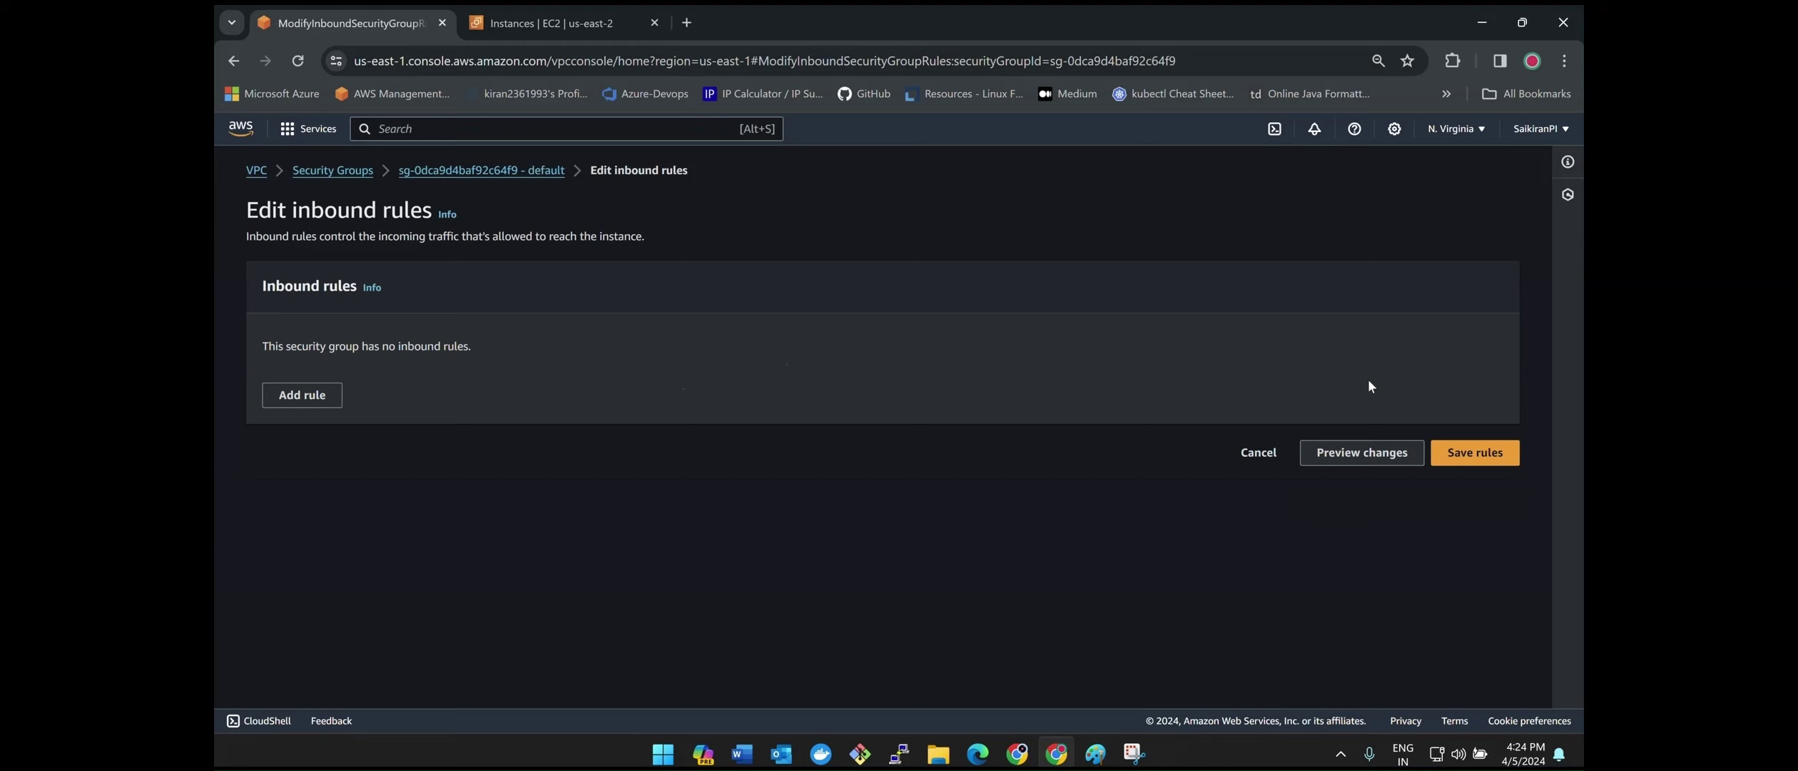
pyautogui.click(330, 403)
pyautogui.click(538, 378)
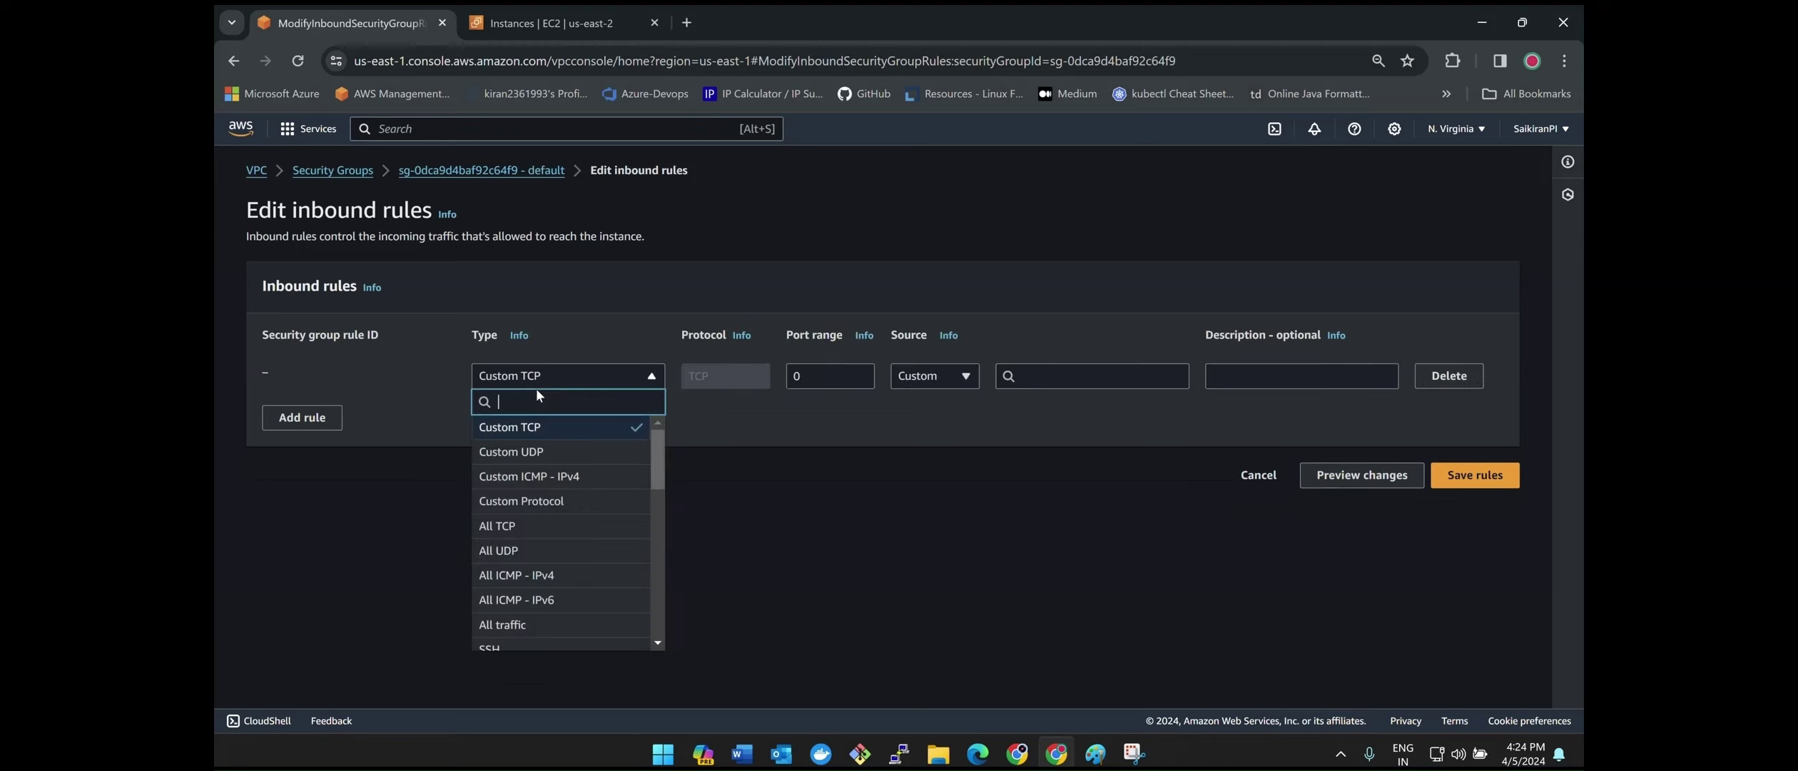
pyautogui.click(528, 624)
pyautogui.click(945, 375)
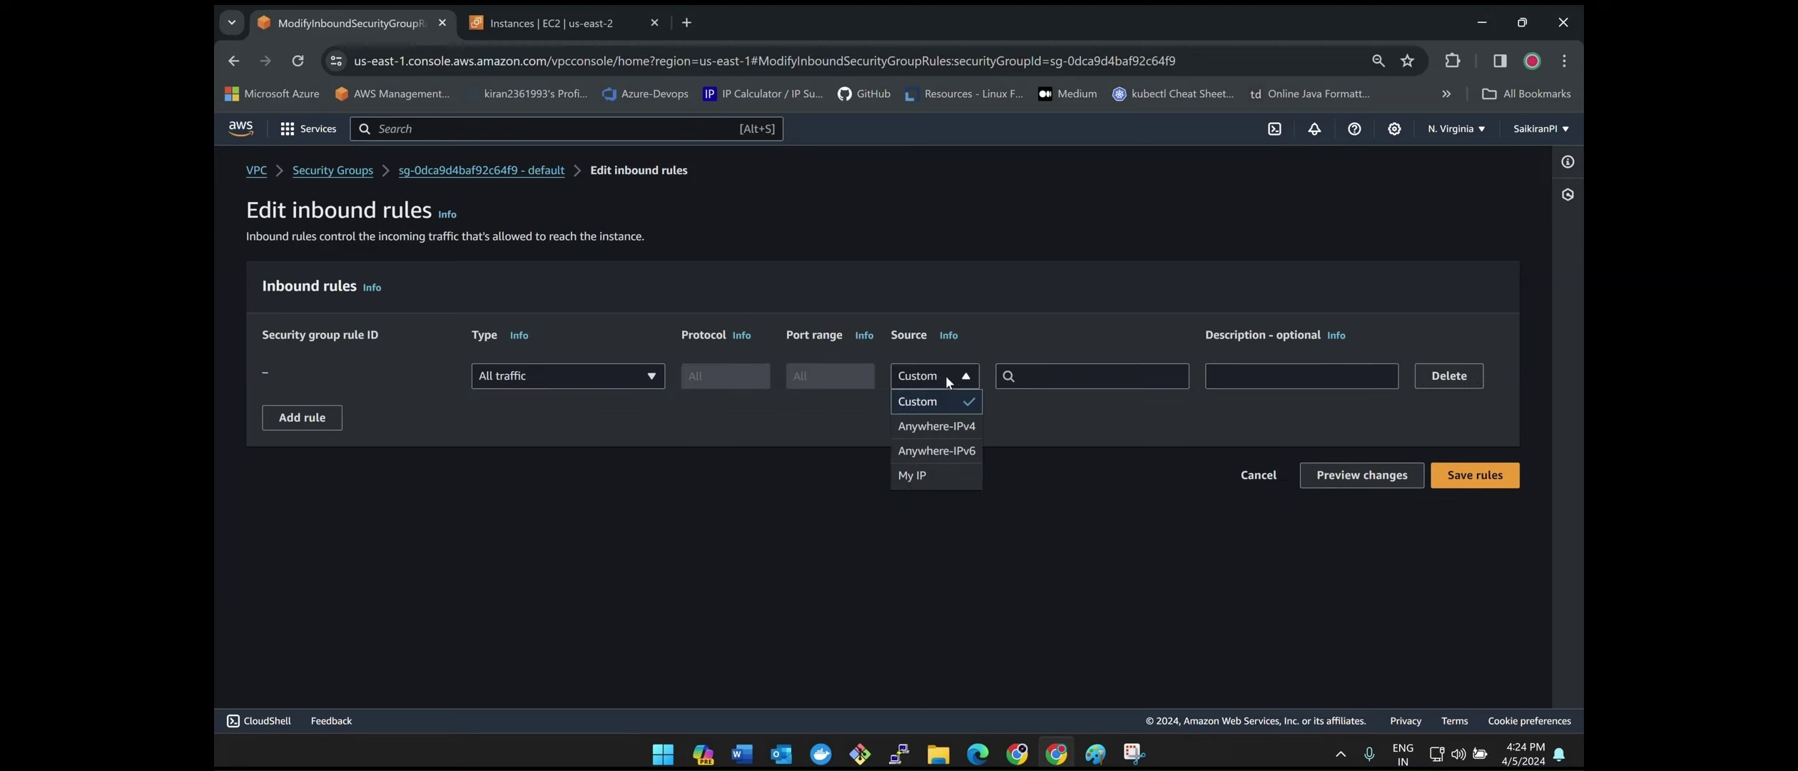
pyautogui.click(960, 428)
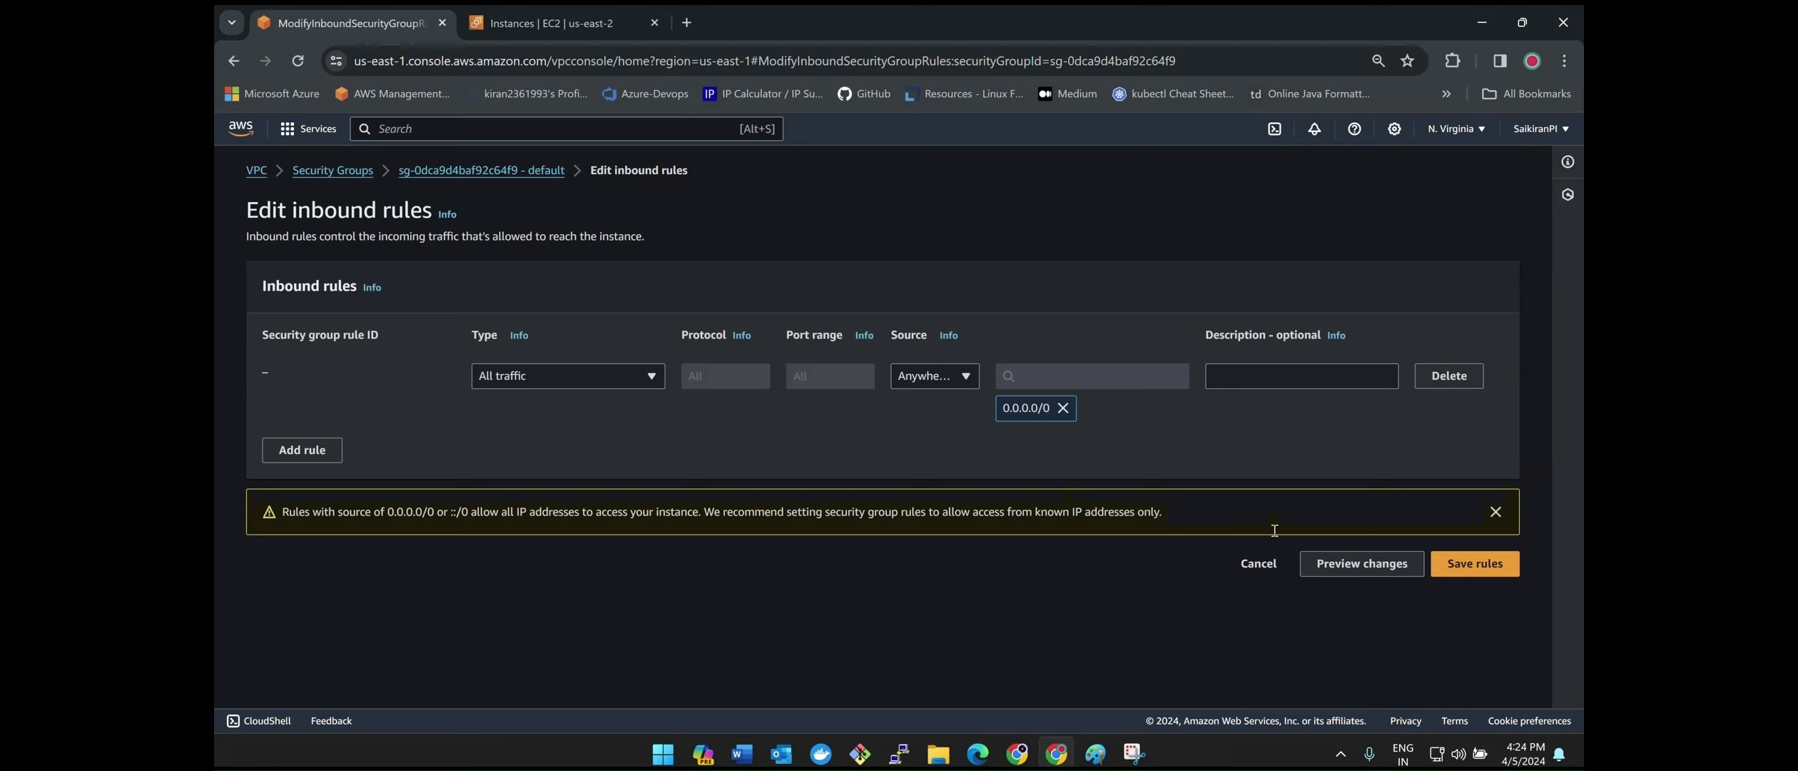
pyautogui.click(1467, 566)
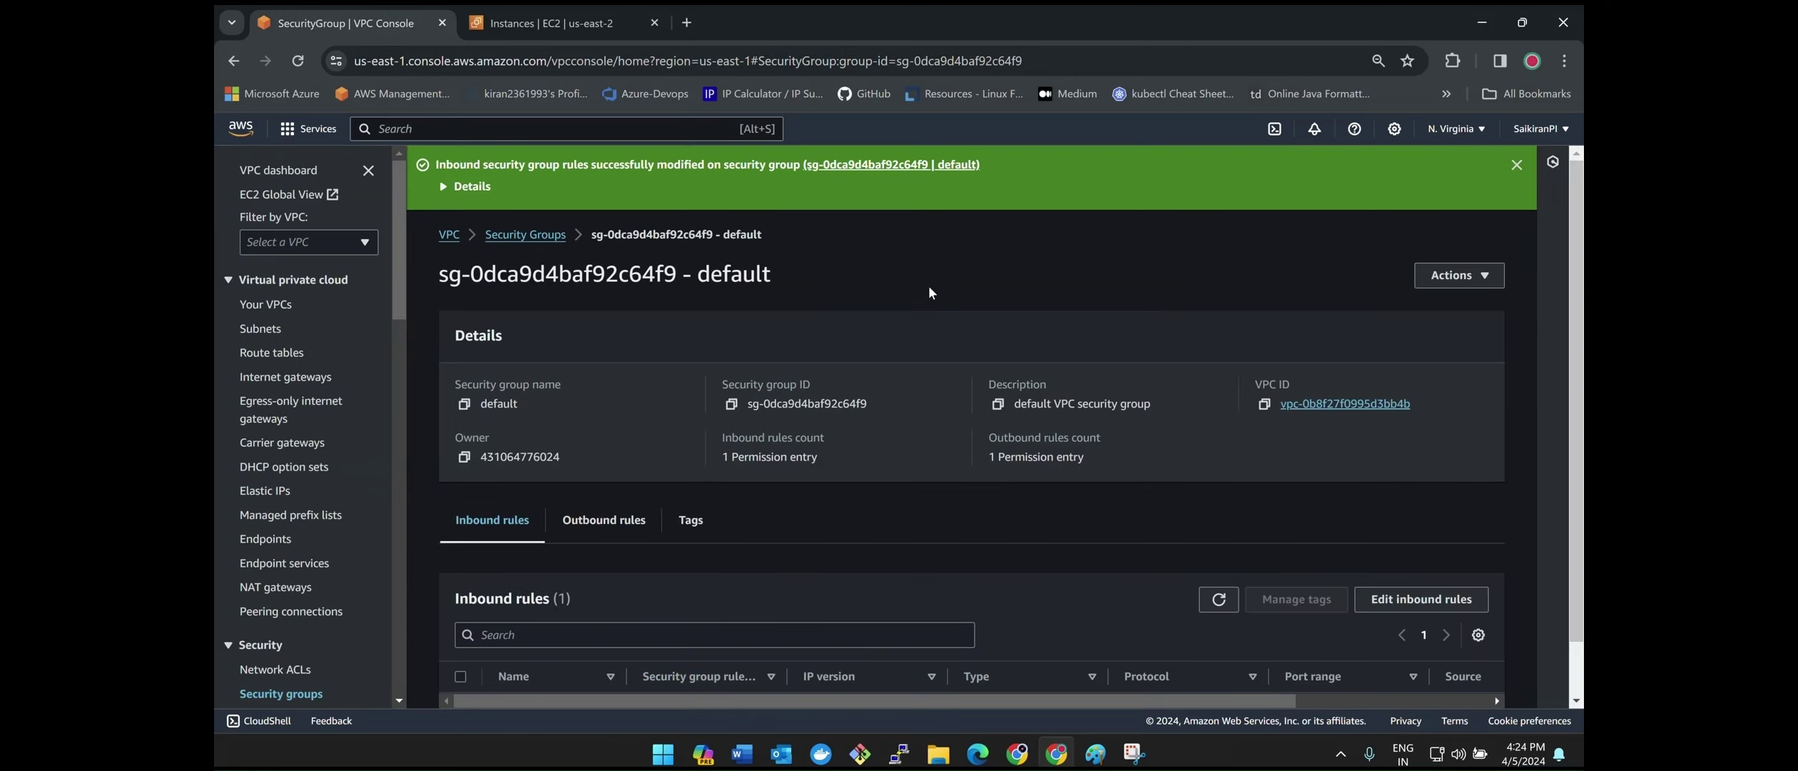
# - Find the EC2 service, open it in a new browser tab and start launching an instance from the instances list
pyautogui.click(407, 128)
pyautogui.write('ec2')
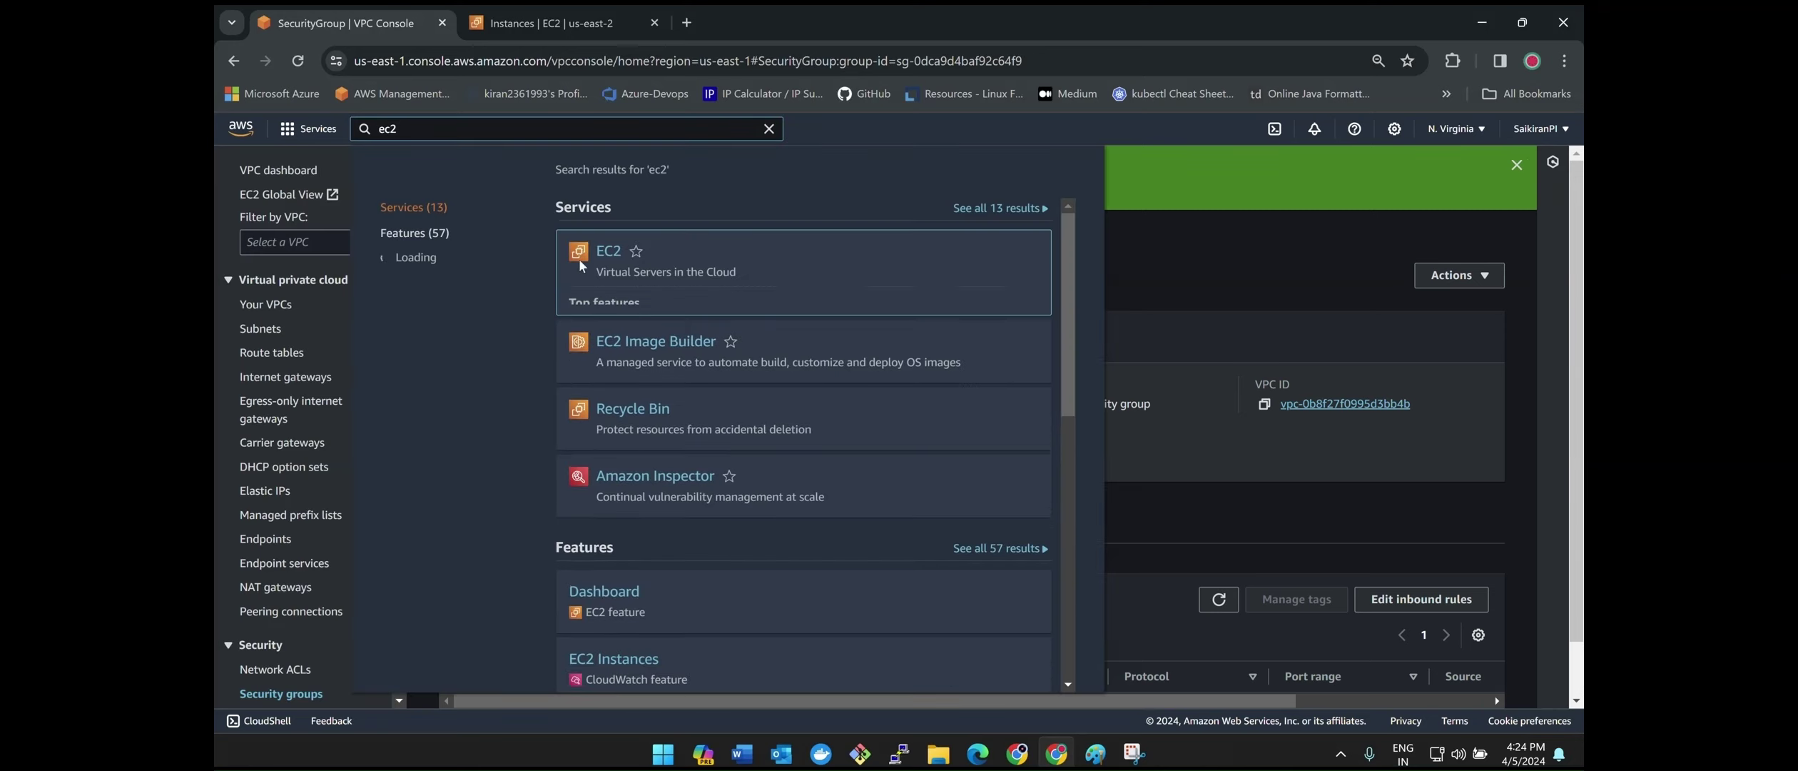
pyautogui.rightClick(613, 252)
pyautogui.middleClick(636, 275)
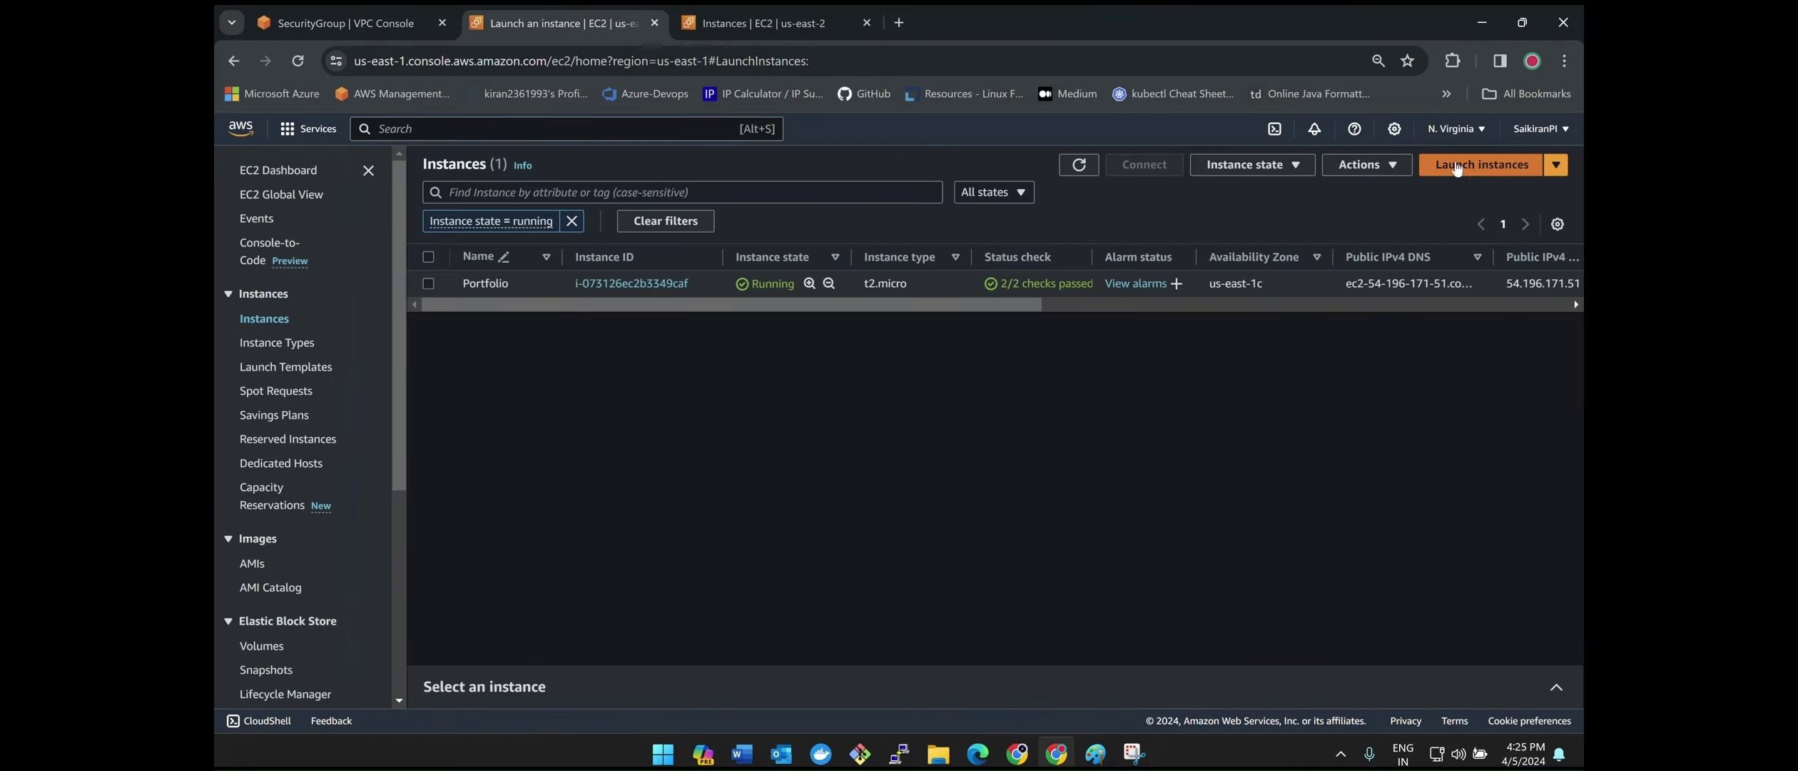
pyautogui.click(1458, 168)
# - Name the new instance App_Server and choose the Ubuntu Server 22.04 LTS image
pyautogui.click(567, 383)
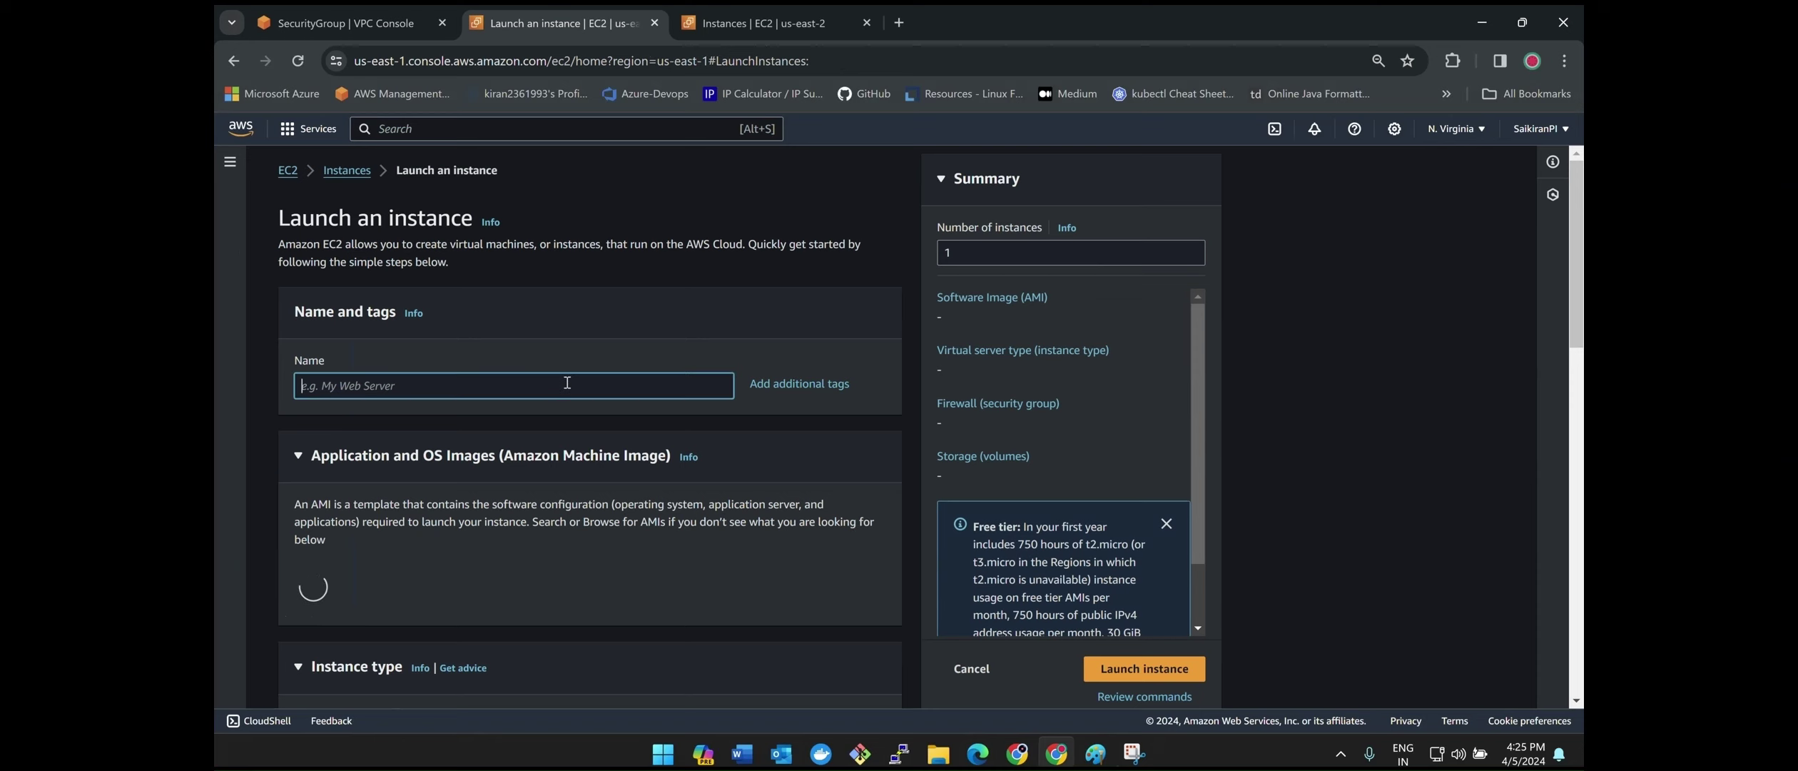
pyautogui.write('App')
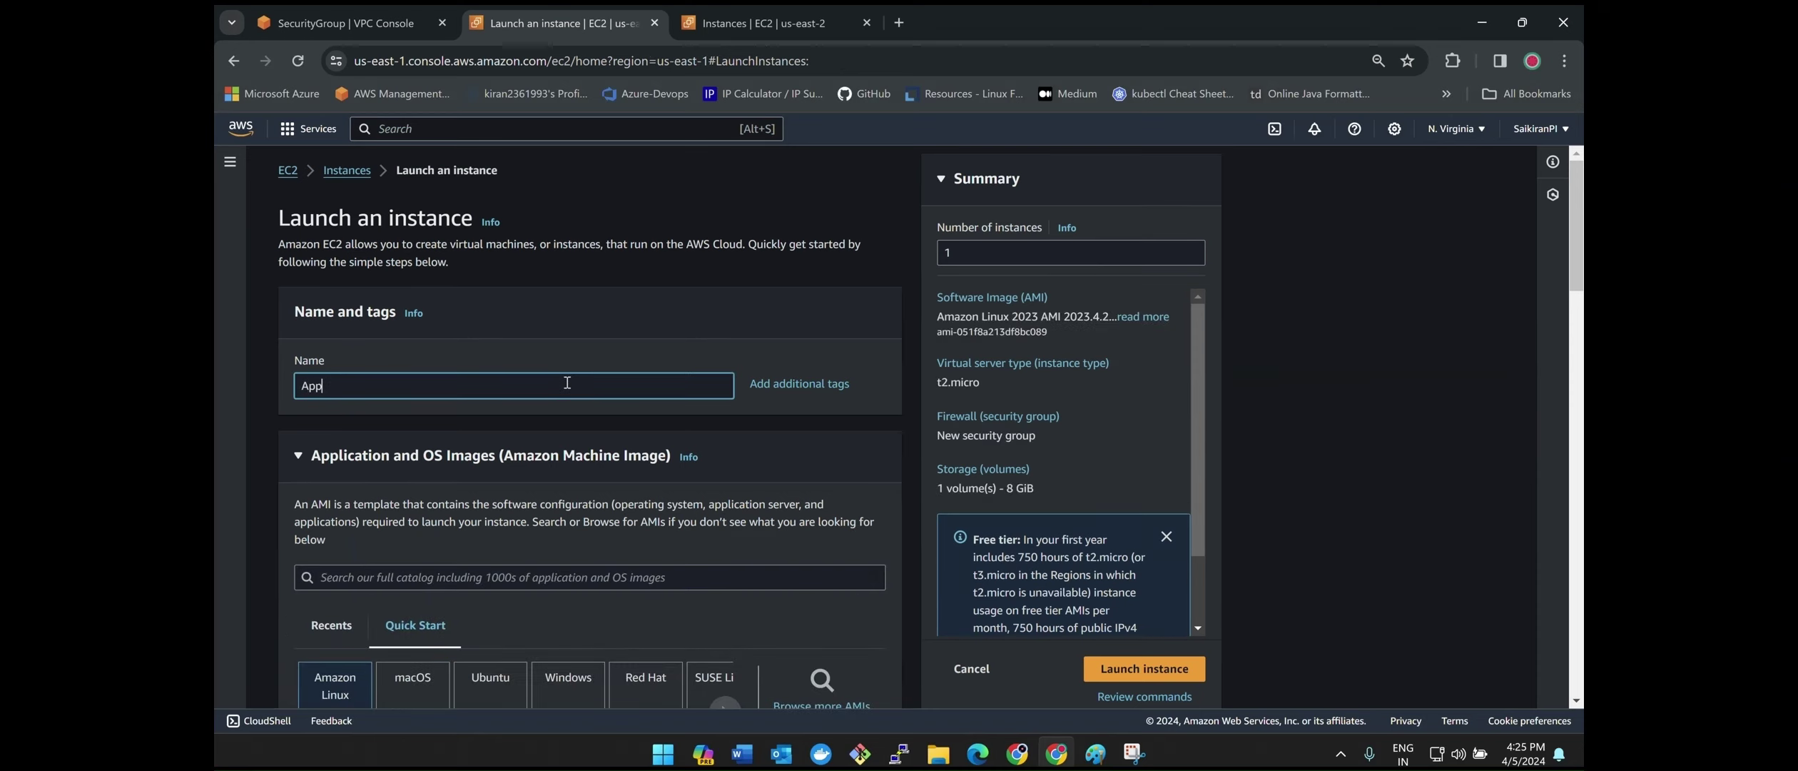
pyautogui.write('_Server')
pyautogui.scroll(-2, 662, 336)
pyautogui.click(471, 517)
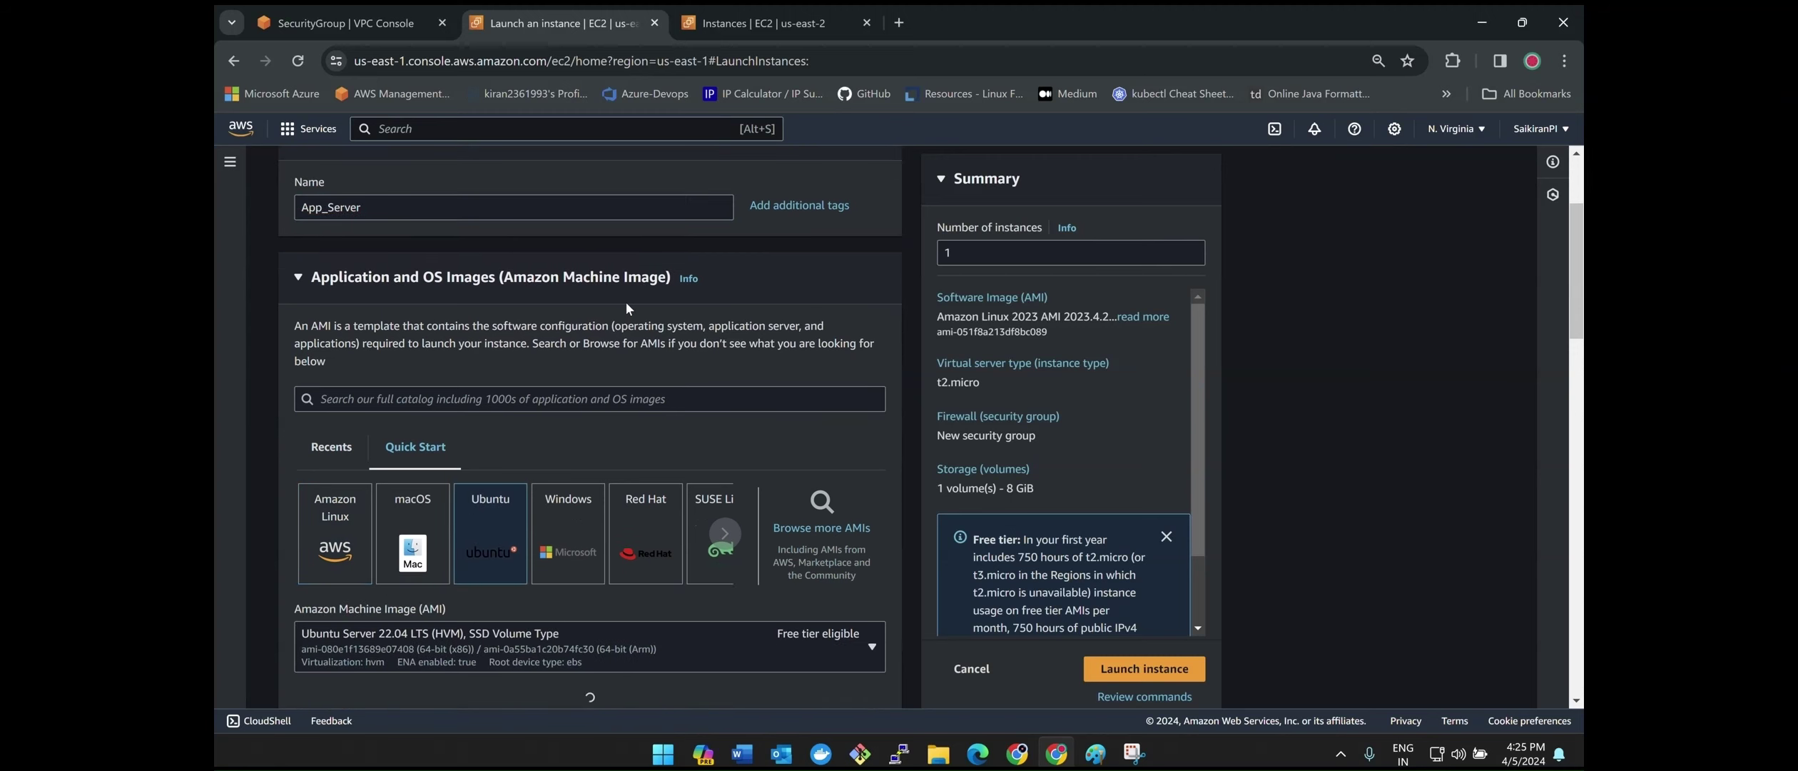
# - Select the existing LatestPEM key pair for logging in to the App_Server instance
pyautogui.scroll(-2, 625, 309)
pyautogui.scroll(-1, 738, 432)
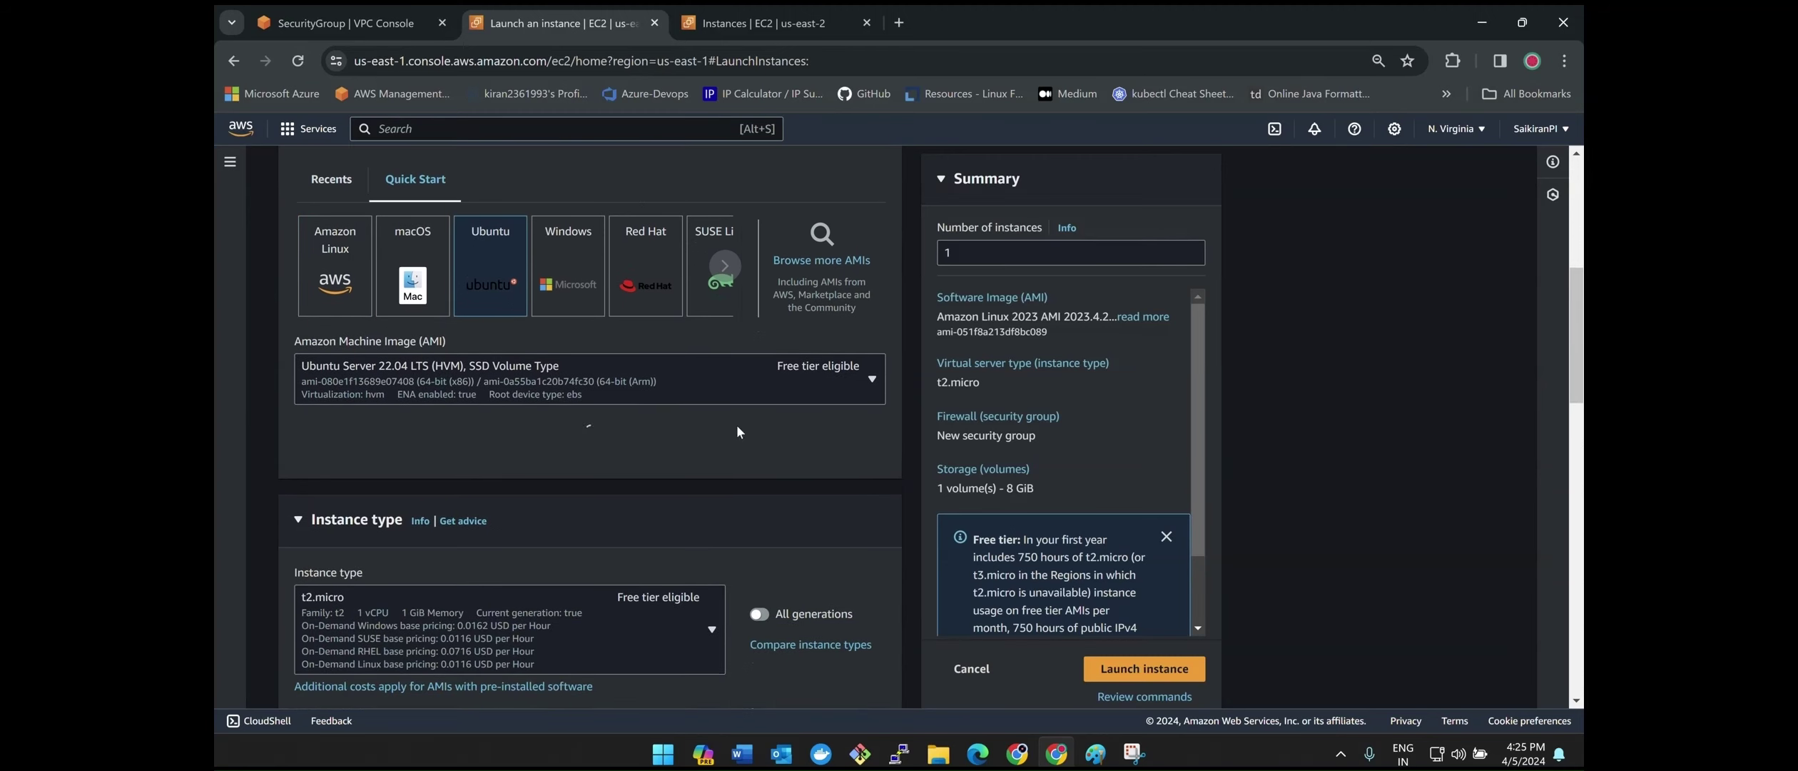
pyautogui.scroll(-2, 670, 416)
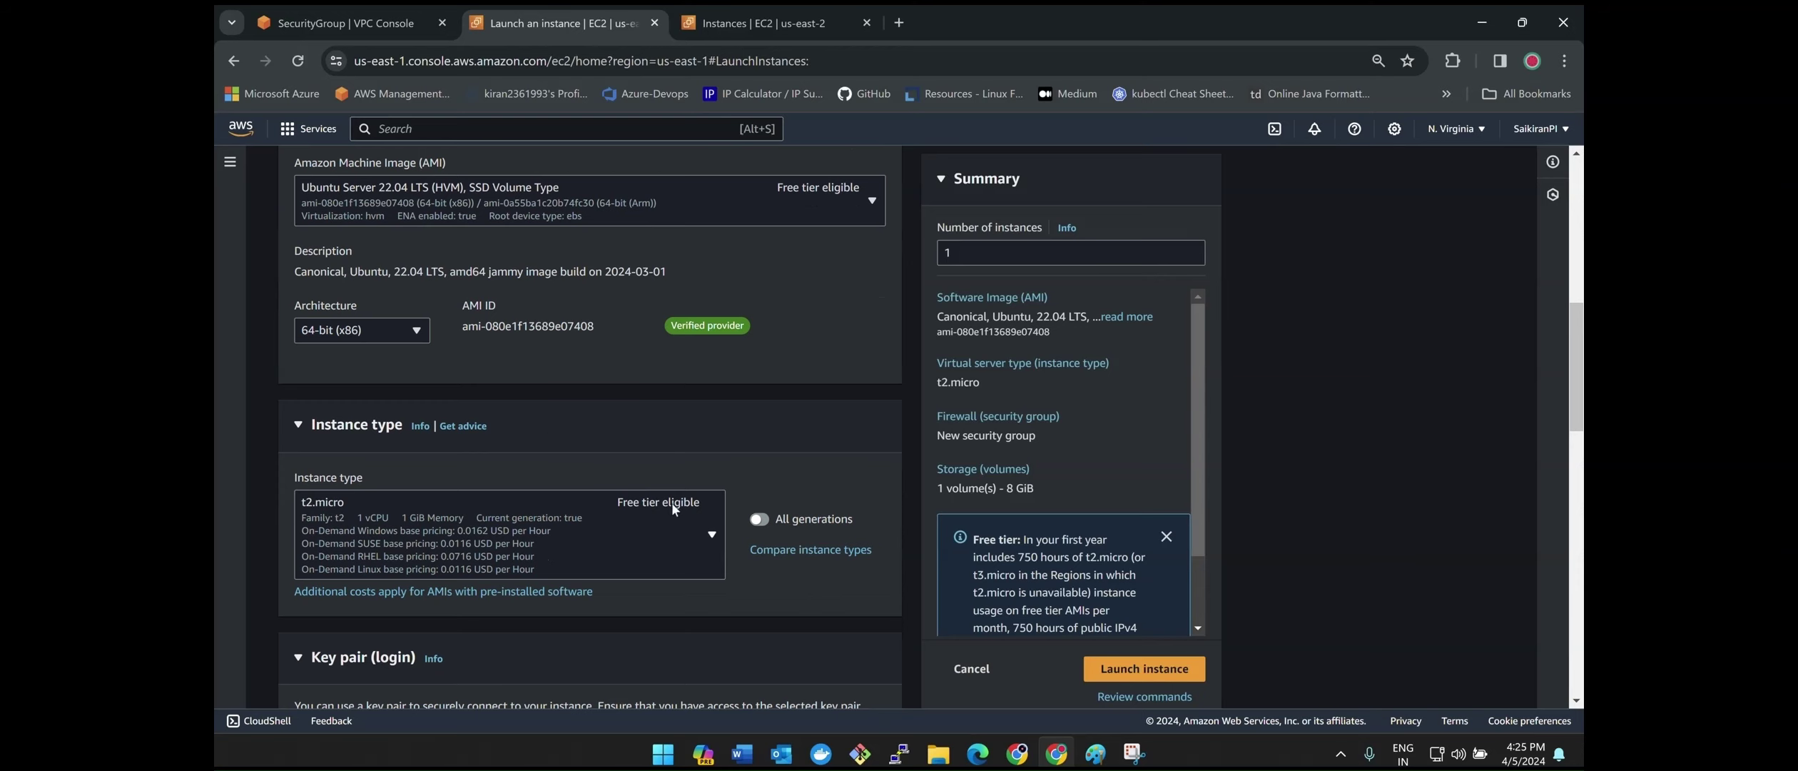
pyautogui.scroll(-3, 673, 508)
pyautogui.click(704, 514)
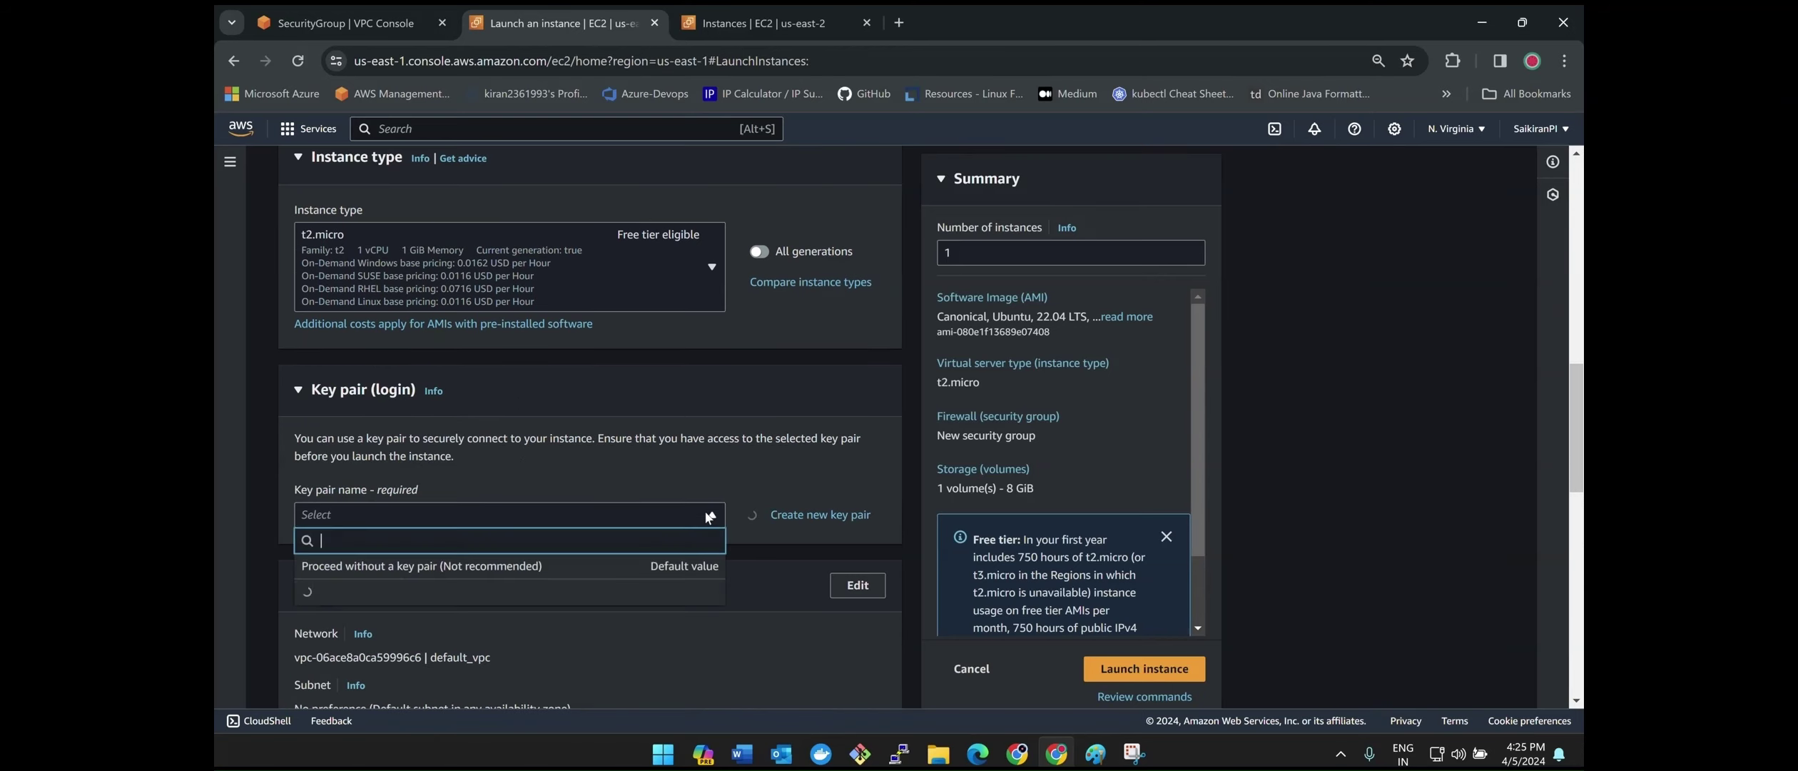
pyautogui.click(465, 635)
# - Edit the network settings to place the instance in App_Server-vpc and its subnet App_Server-subnet-public1-us-east-1a
pyautogui.scroll(-3, 753, 457)
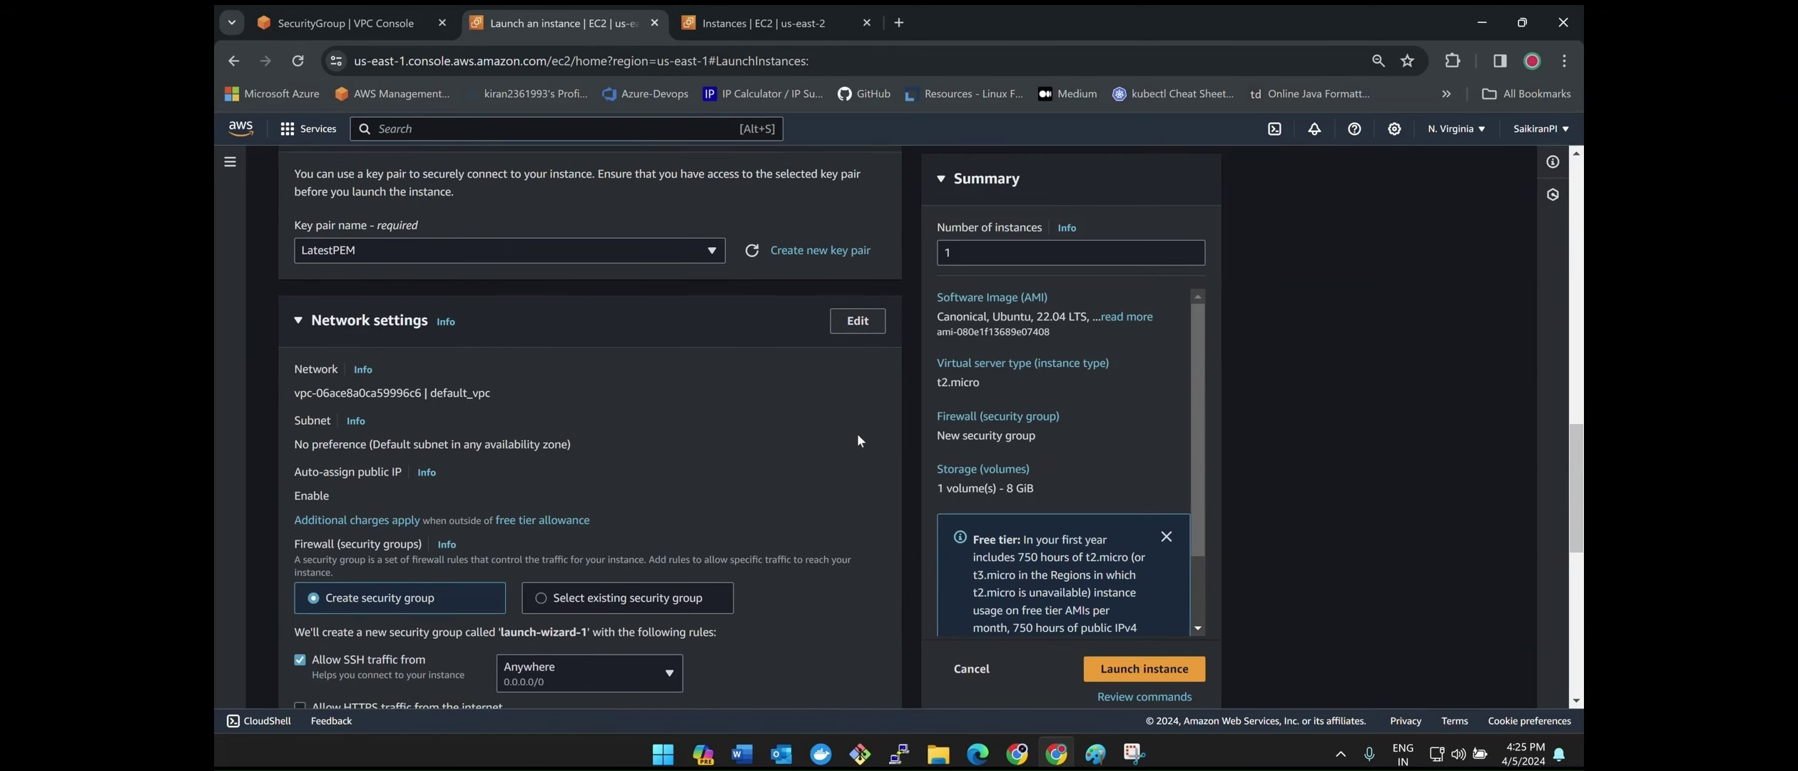
pyautogui.click(859, 317)
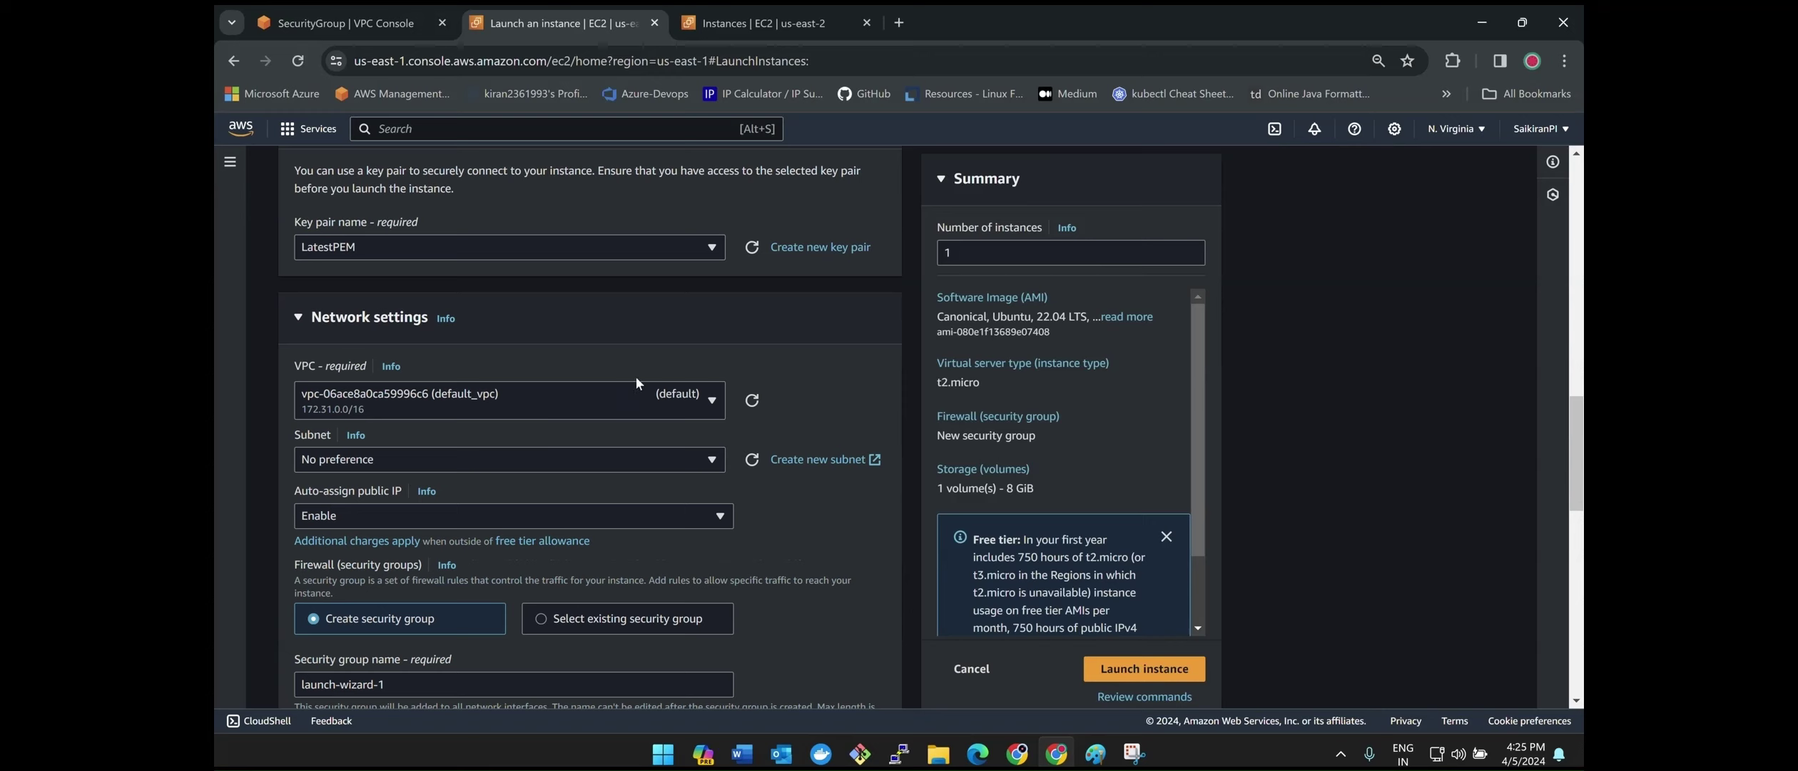
pyautogui.click(632, 392)
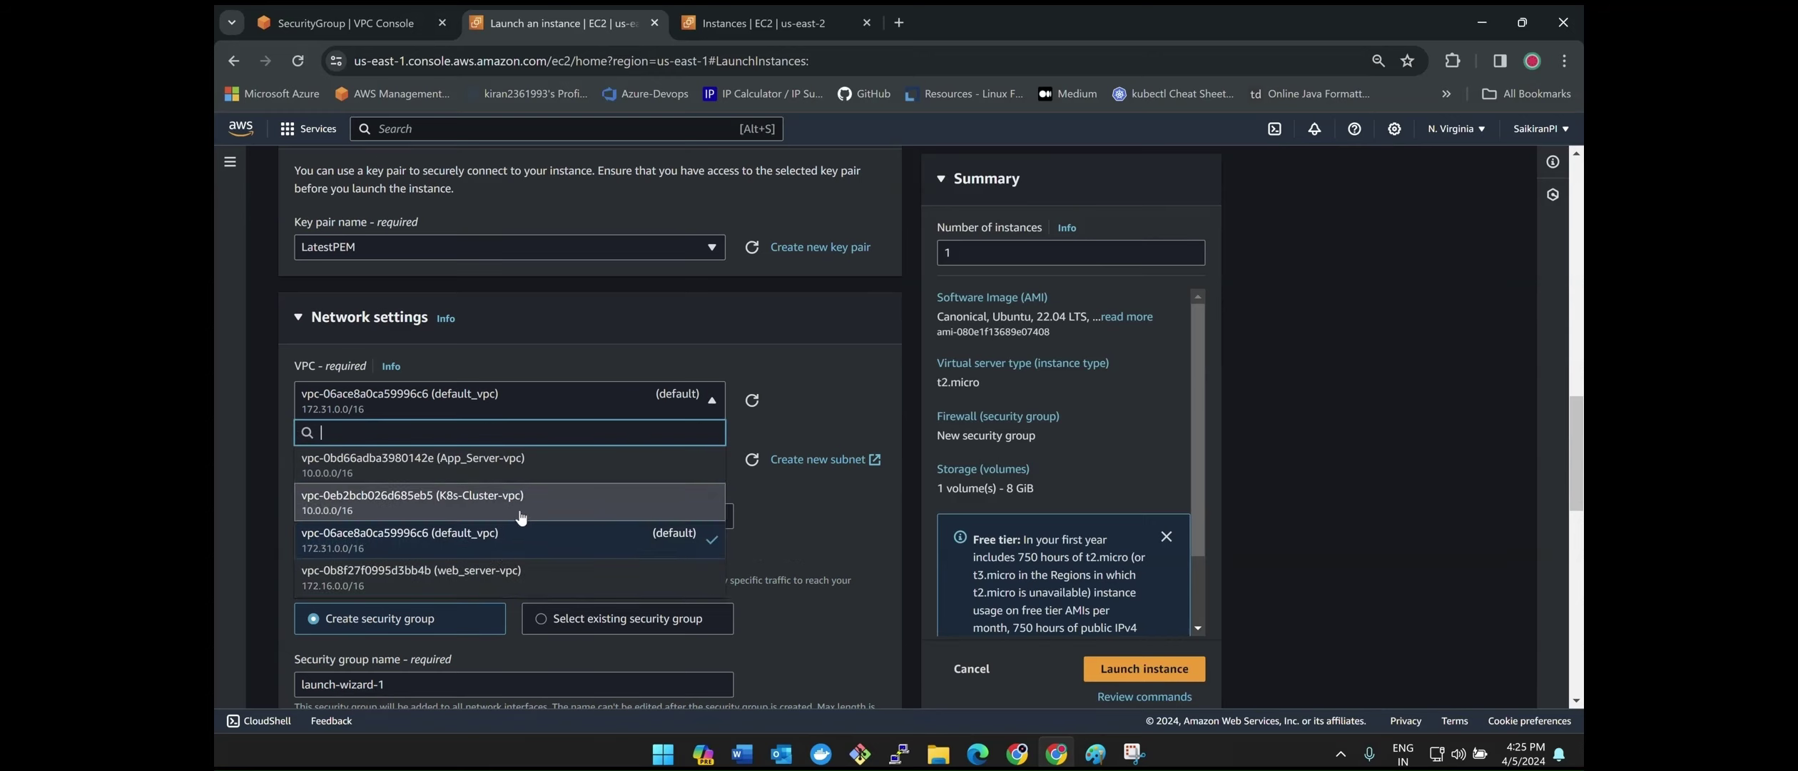
pyautogui.click(509, 465)
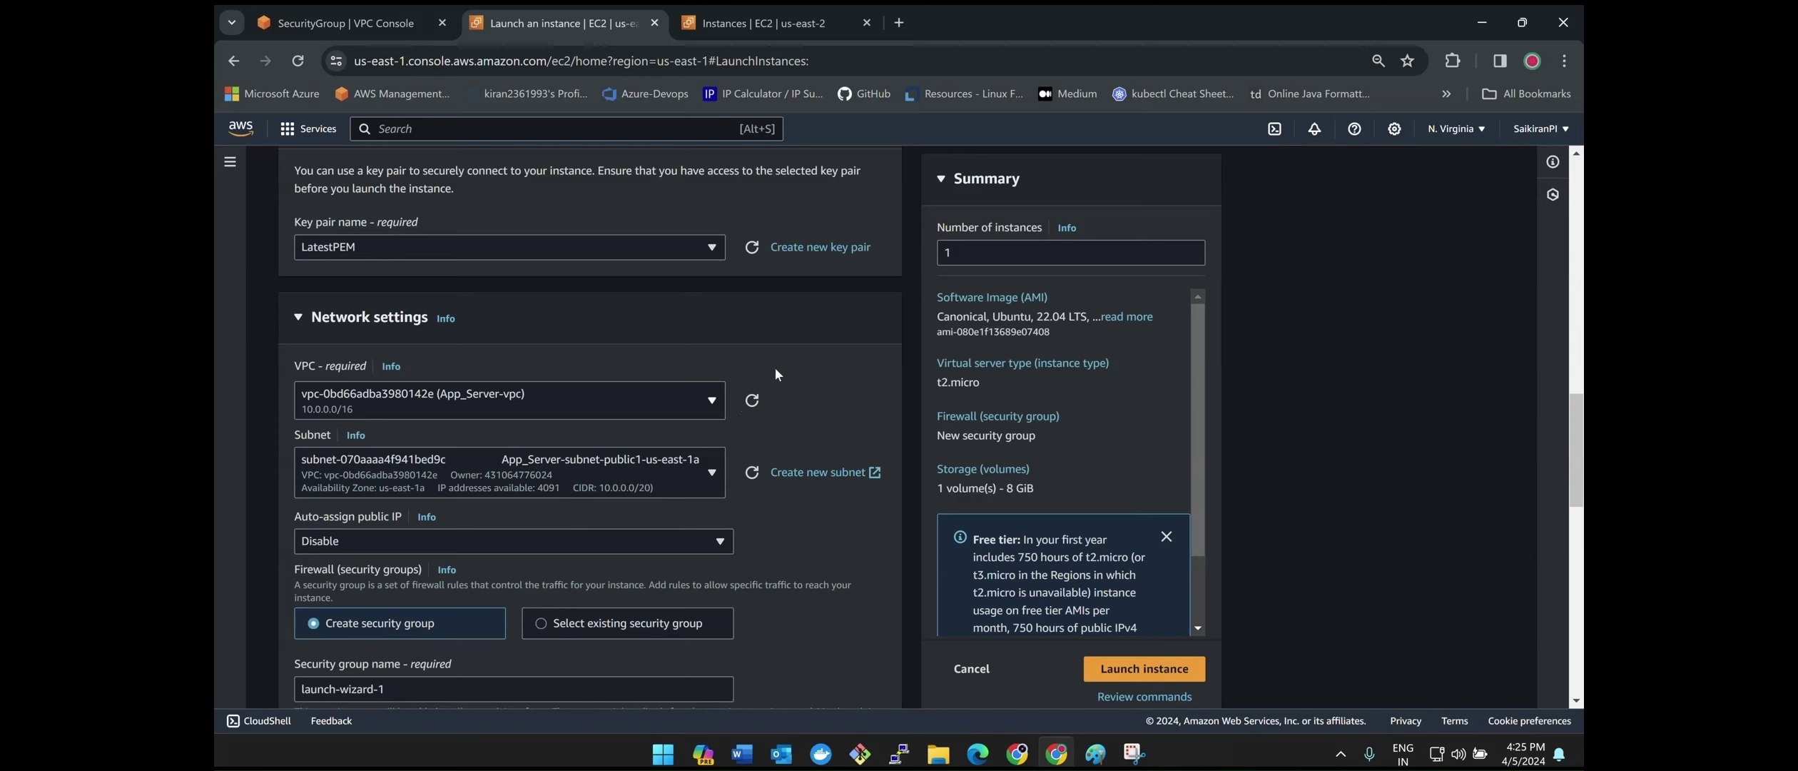
pyautogui.click(692, 480)
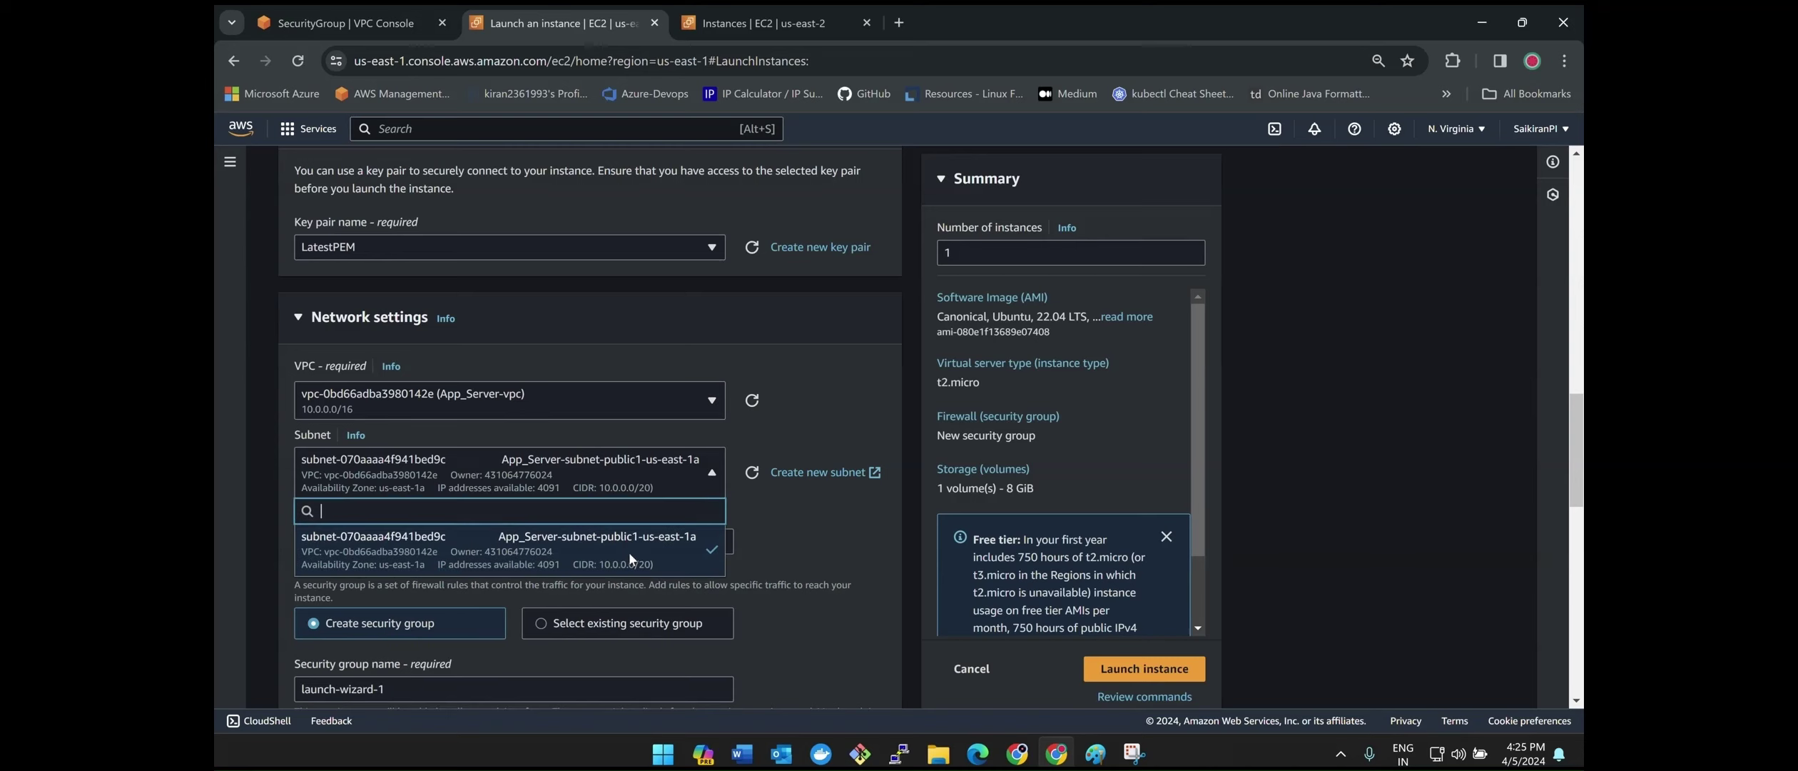
pyautogui.click(628, 553)
# - Enable auto-assignment of a public IP and assign the existing default security group of App_Server-vpc to the instance
pyautogui.scroll(-2, 789, 366)
pyautogui.click(672, 360)
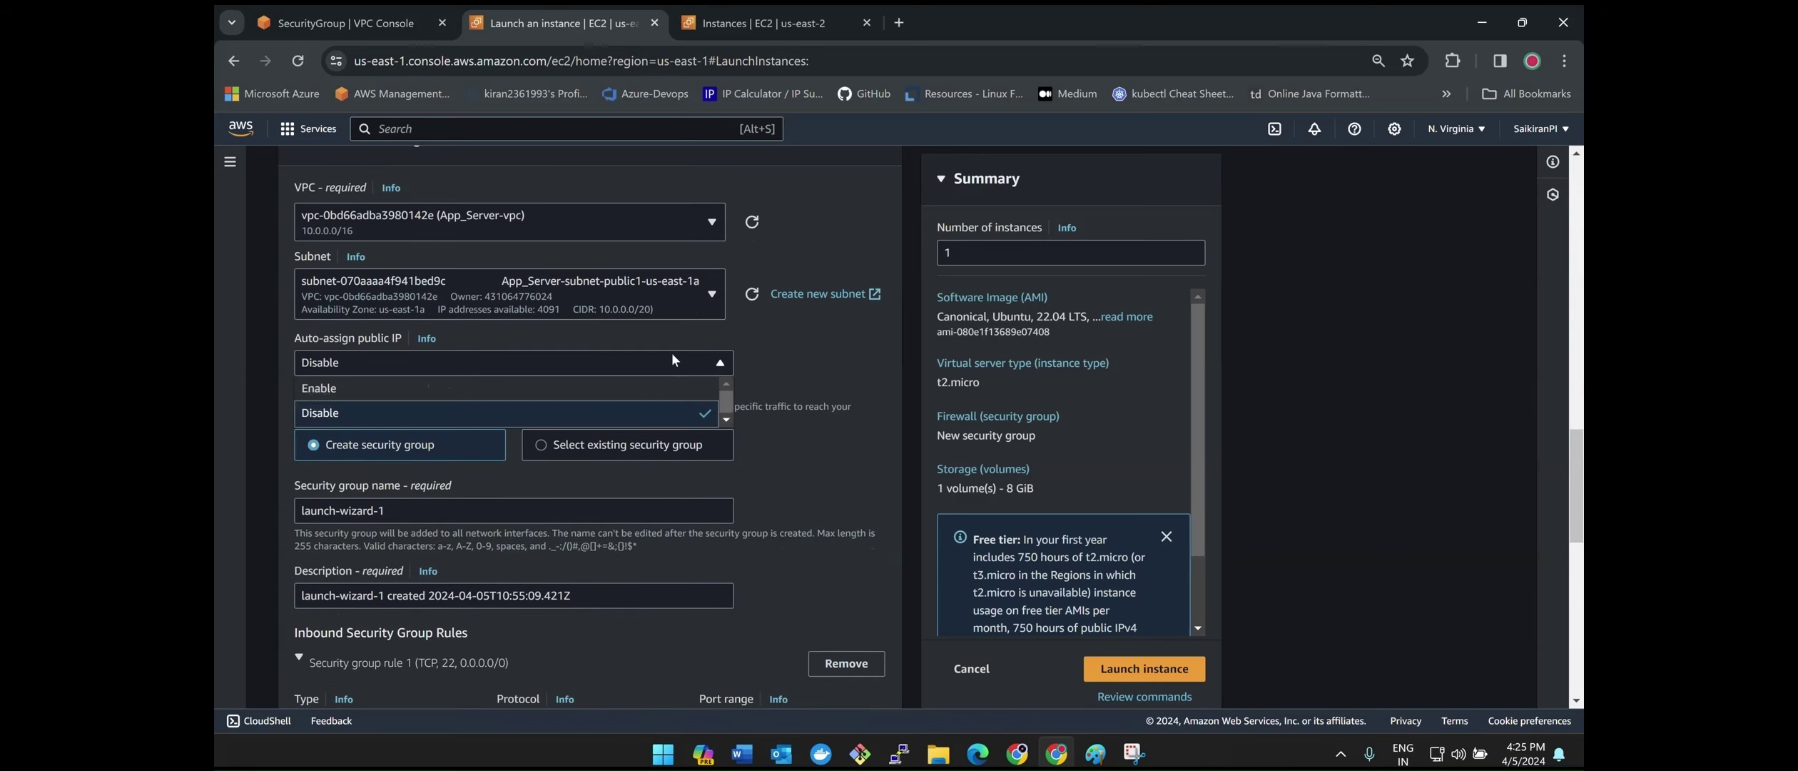
pyautogui.click(528, 386)
pyautogui.scroll(-2, 774, 357)
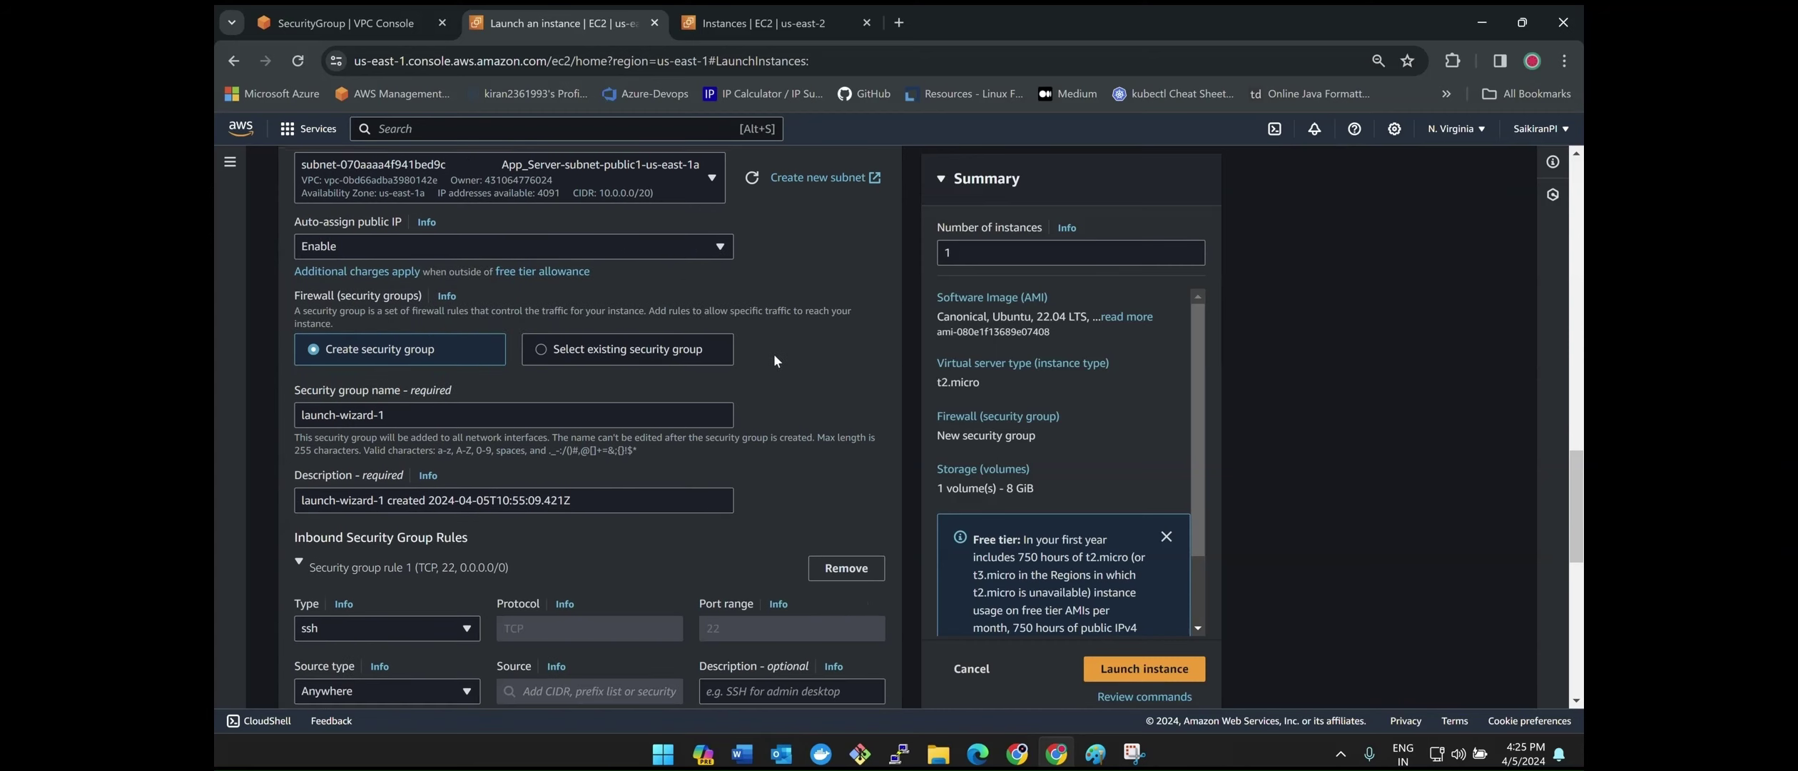
pyautogui.click(601, 293)
pyautogui.click(461, 351)
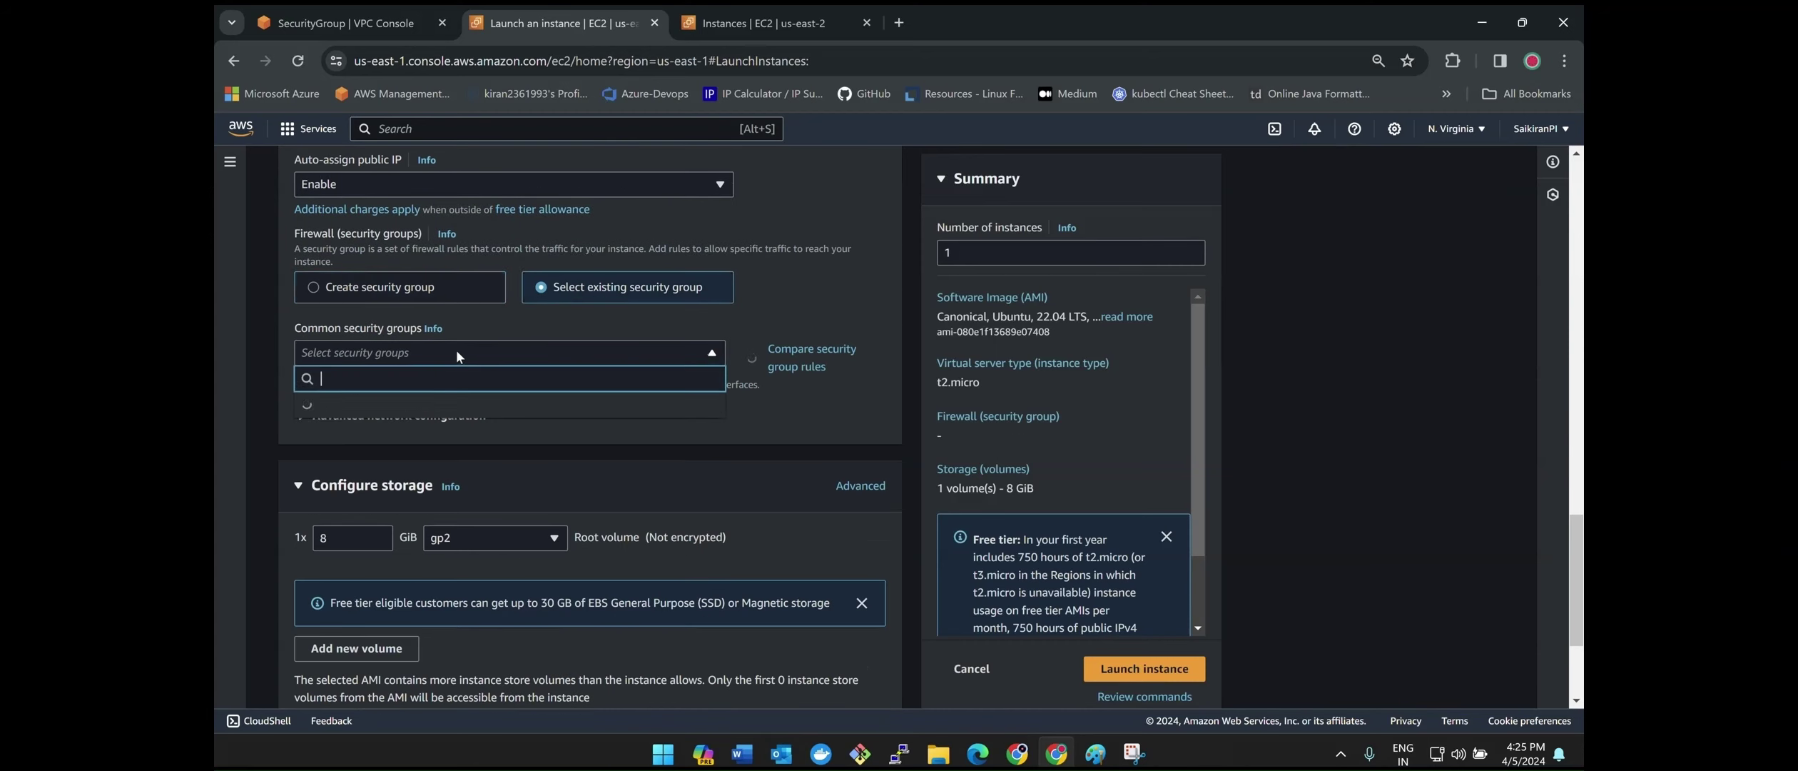
pyautogui.click(410, 410)
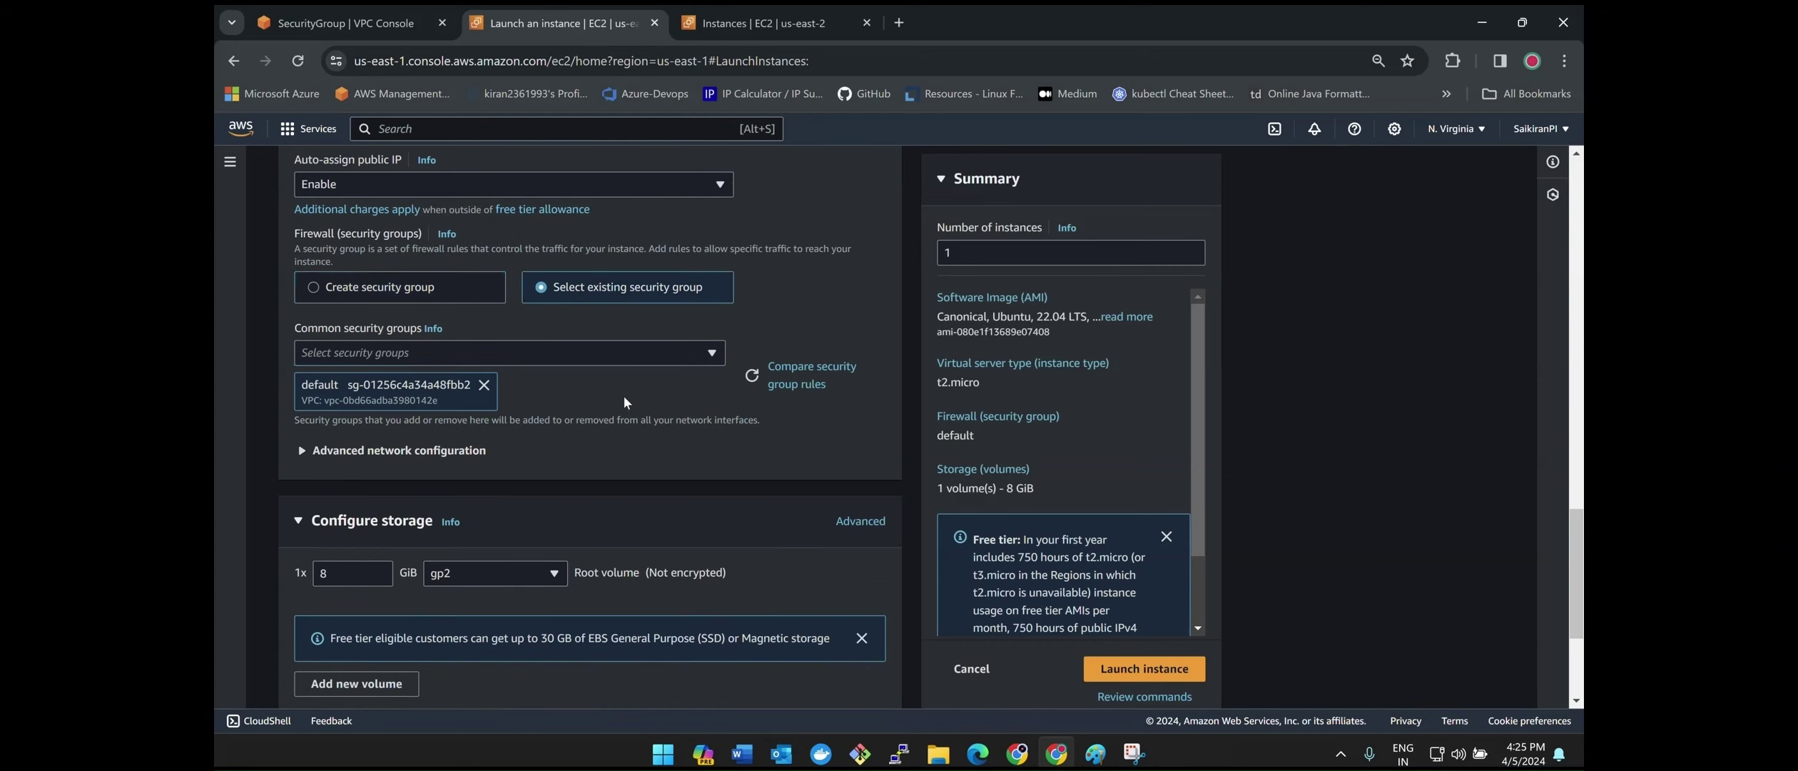
# - Review the App_Server configuration, launch the instance and return to the list of all instances
pyautogui.scroll(-3, 623, 401)
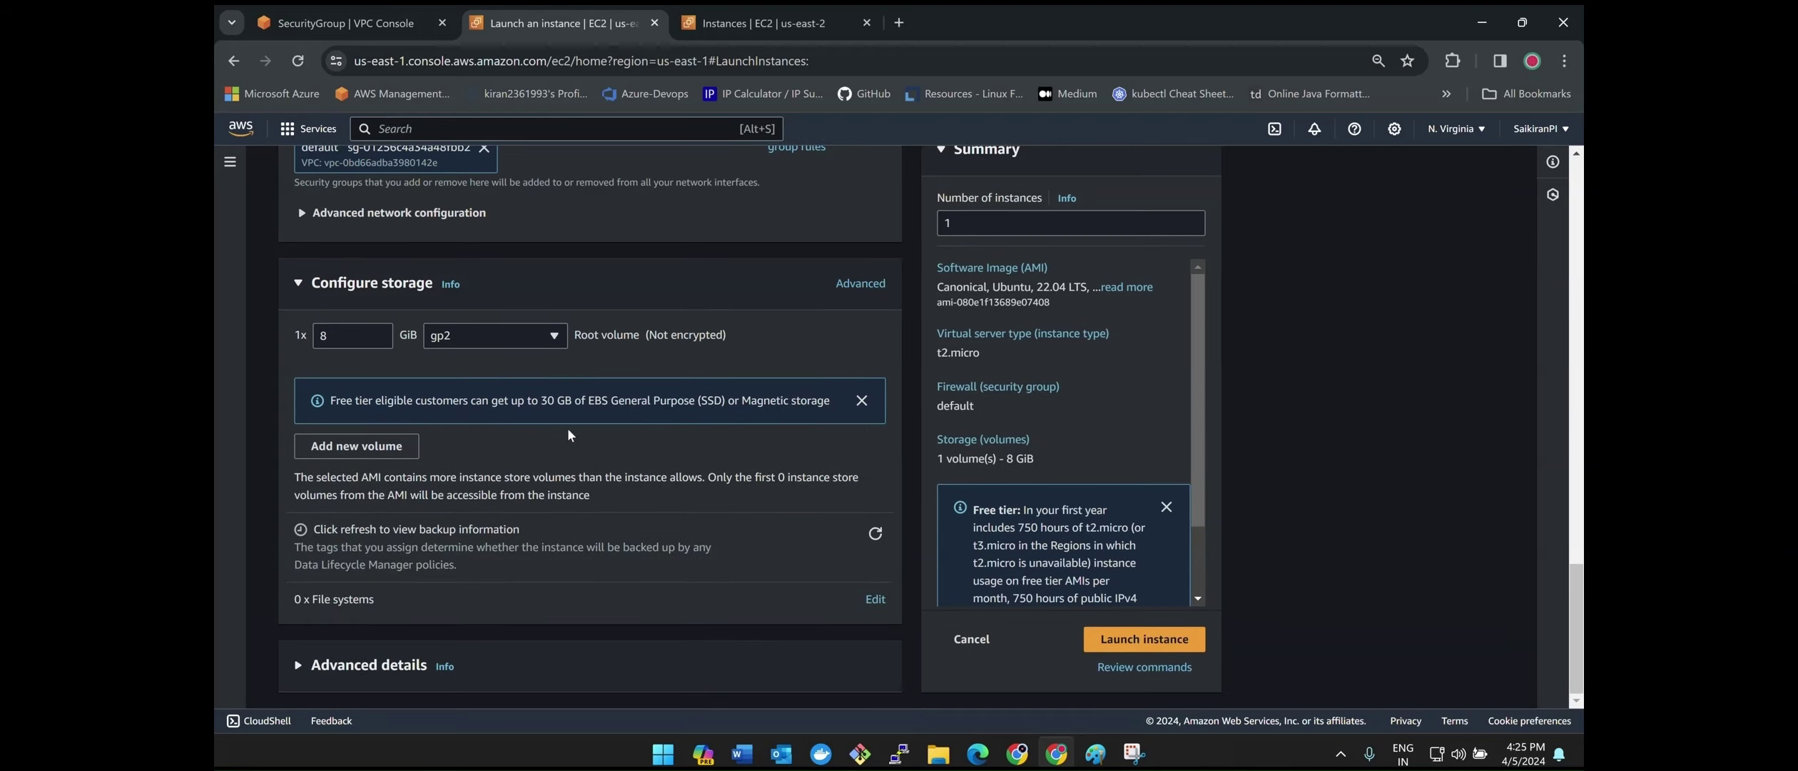
pyautogui.scroll(15, 648, 442)
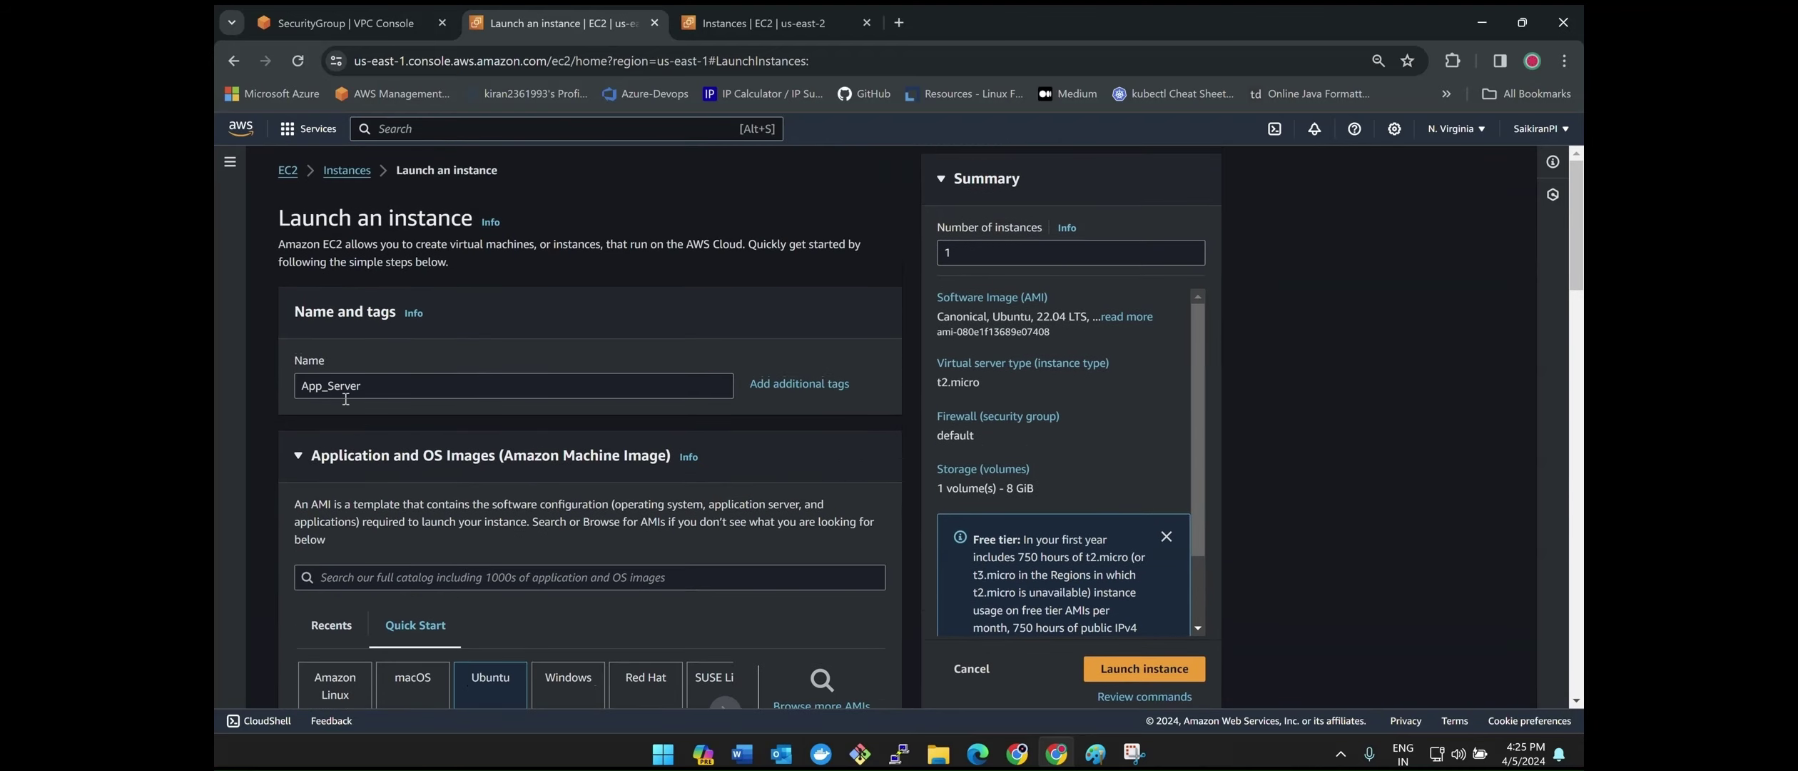
pyautogui.scroll(-10, 613, 451)
pyautogui.click(1144, 668)
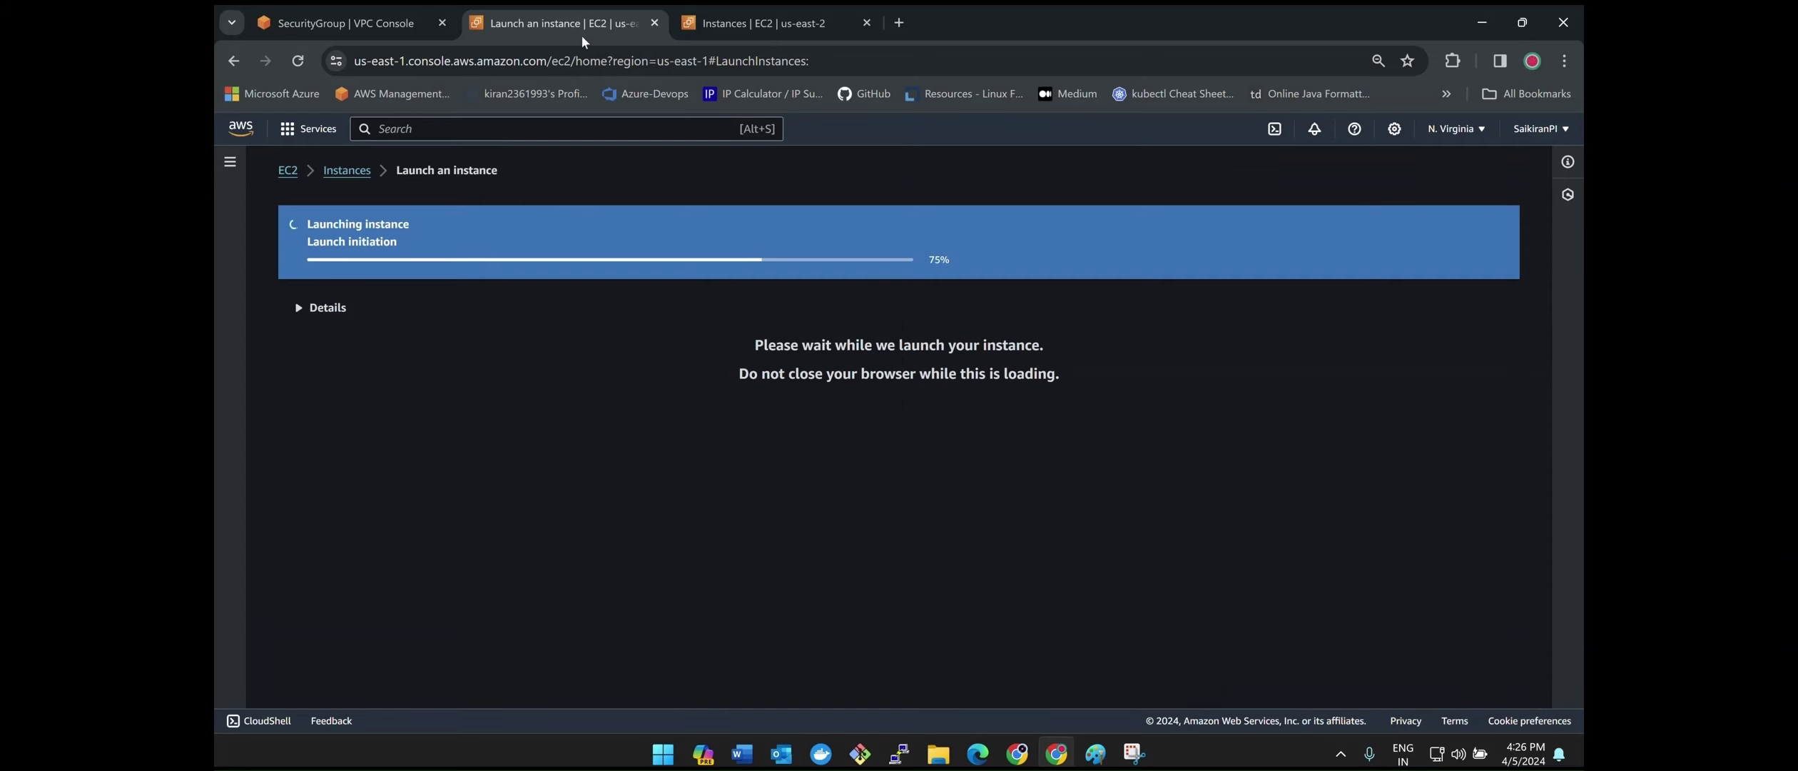
pyautogui.scroll(-3, 1369, 398)
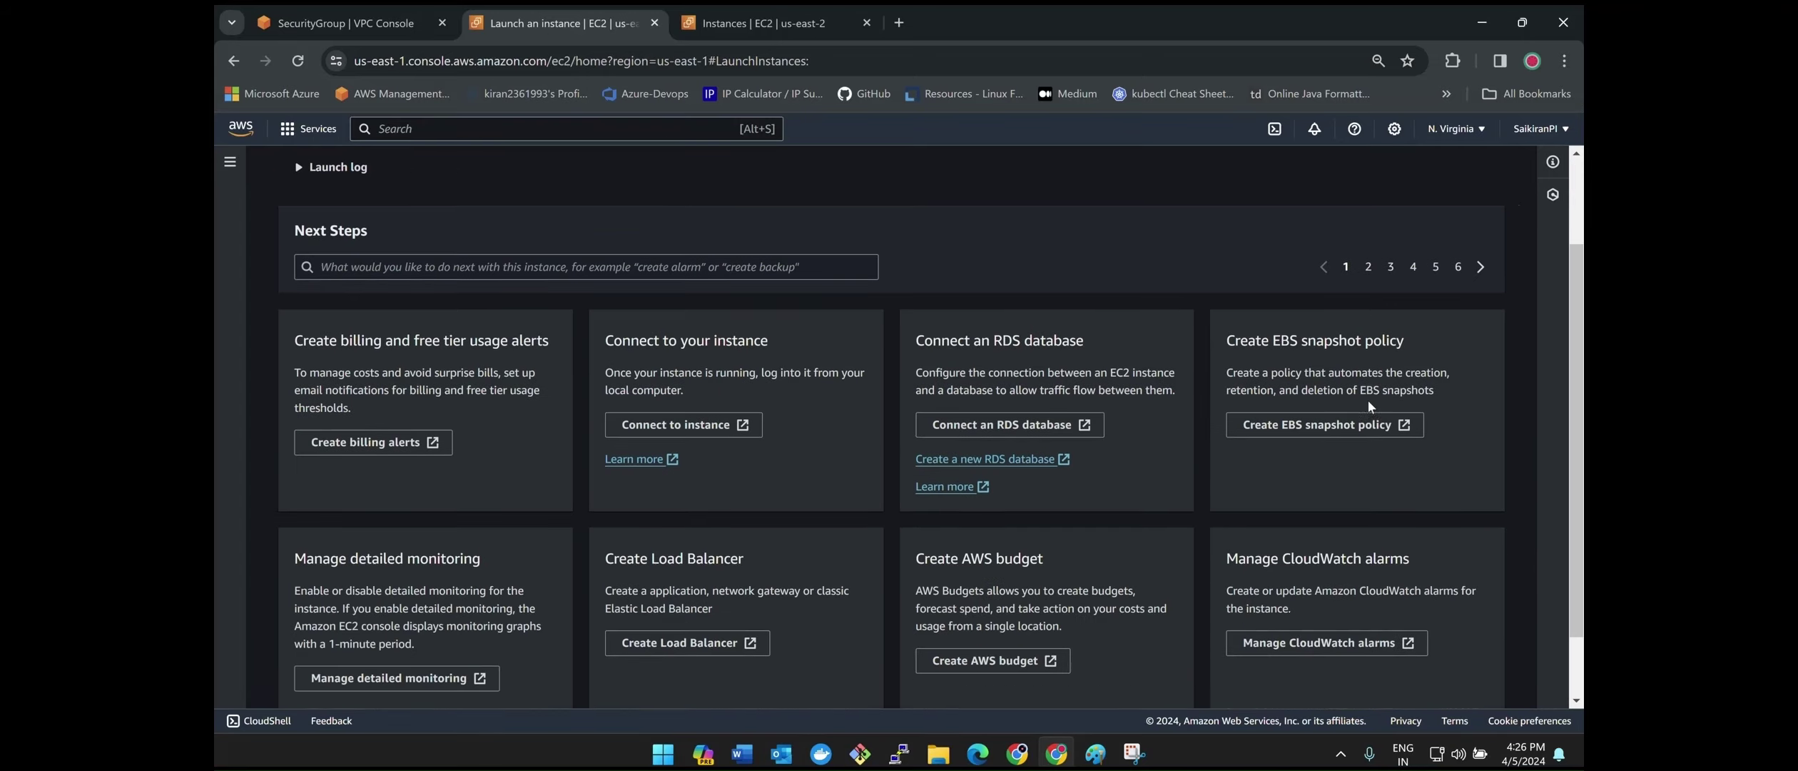
pyautogui.click(1449, 680)
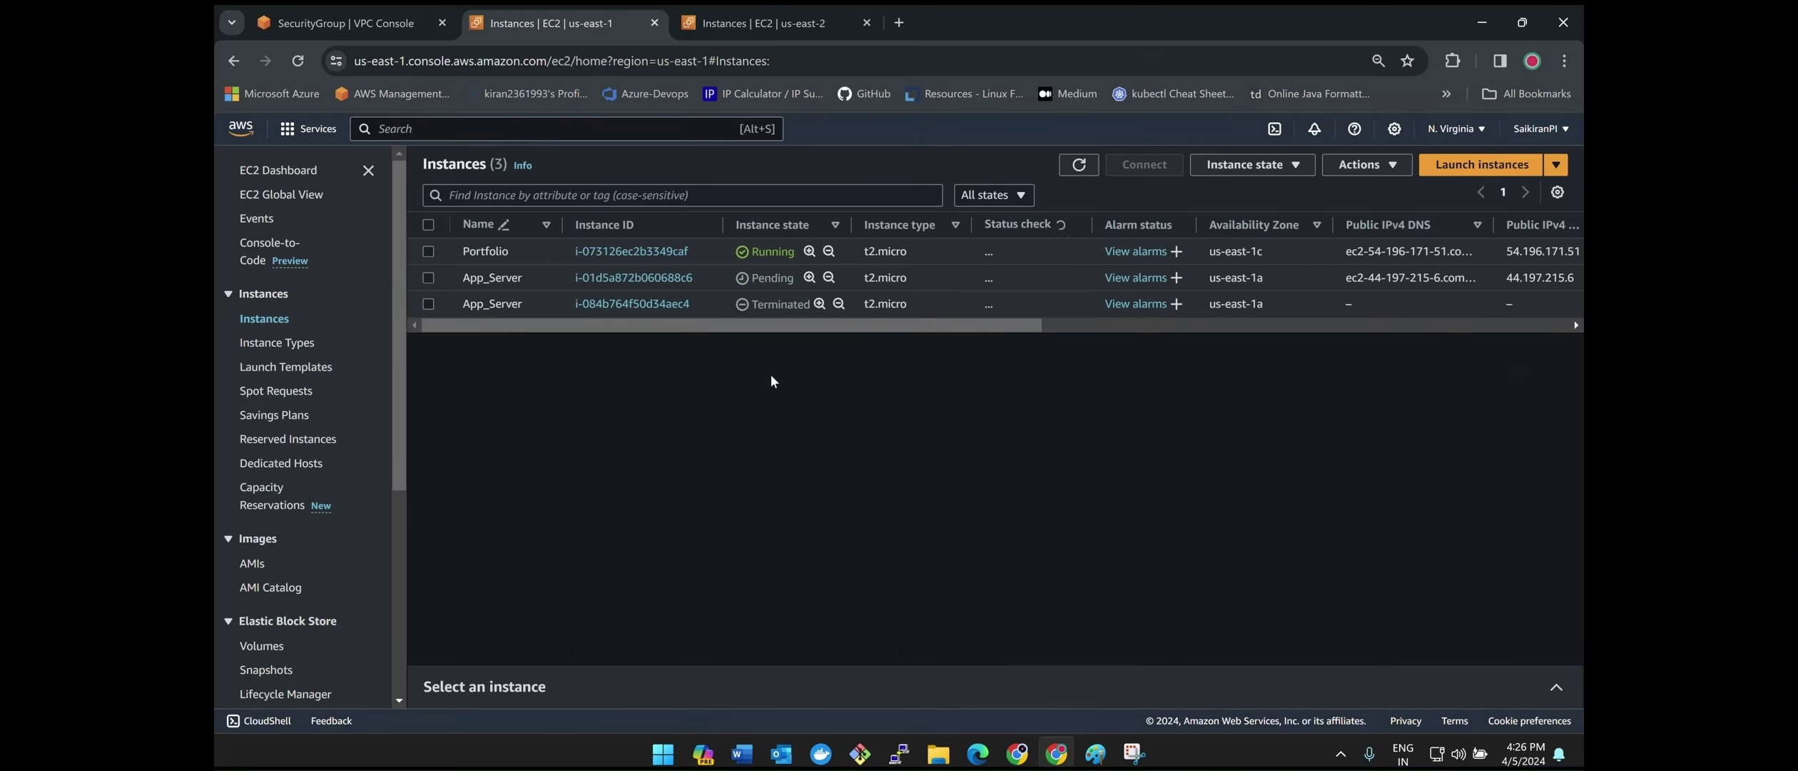
# - Start launching another instance, name it web_server and choose the Ubuntu Server 22.04 LTS image
pyautogui.click(1493, 180)
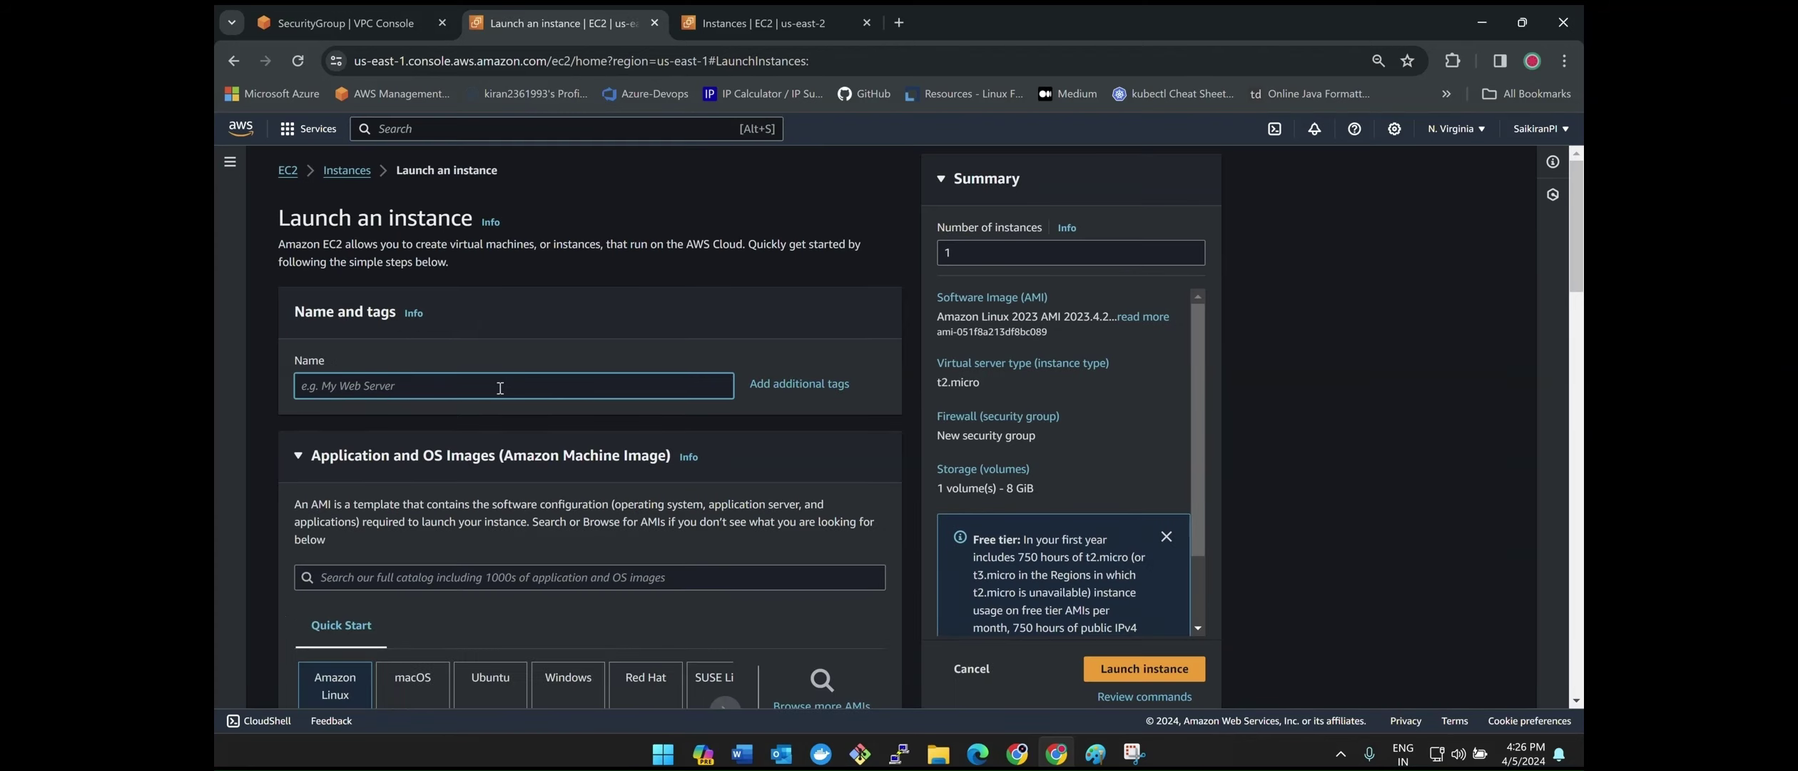
pyautogui.write('web_server')
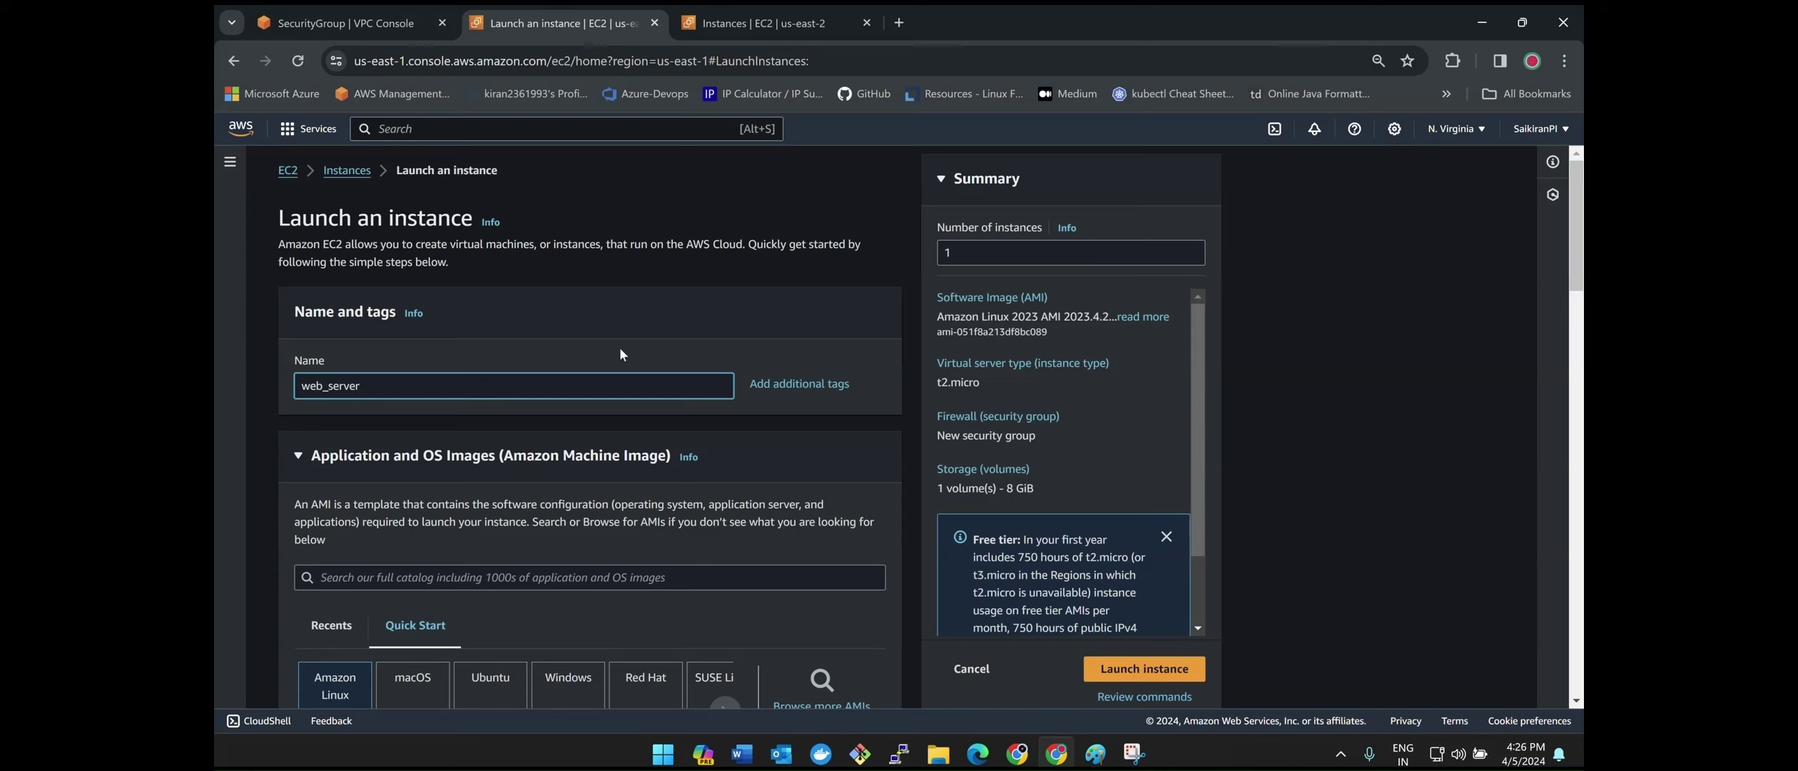
pyautogui.scroll(-3, 619, 347)
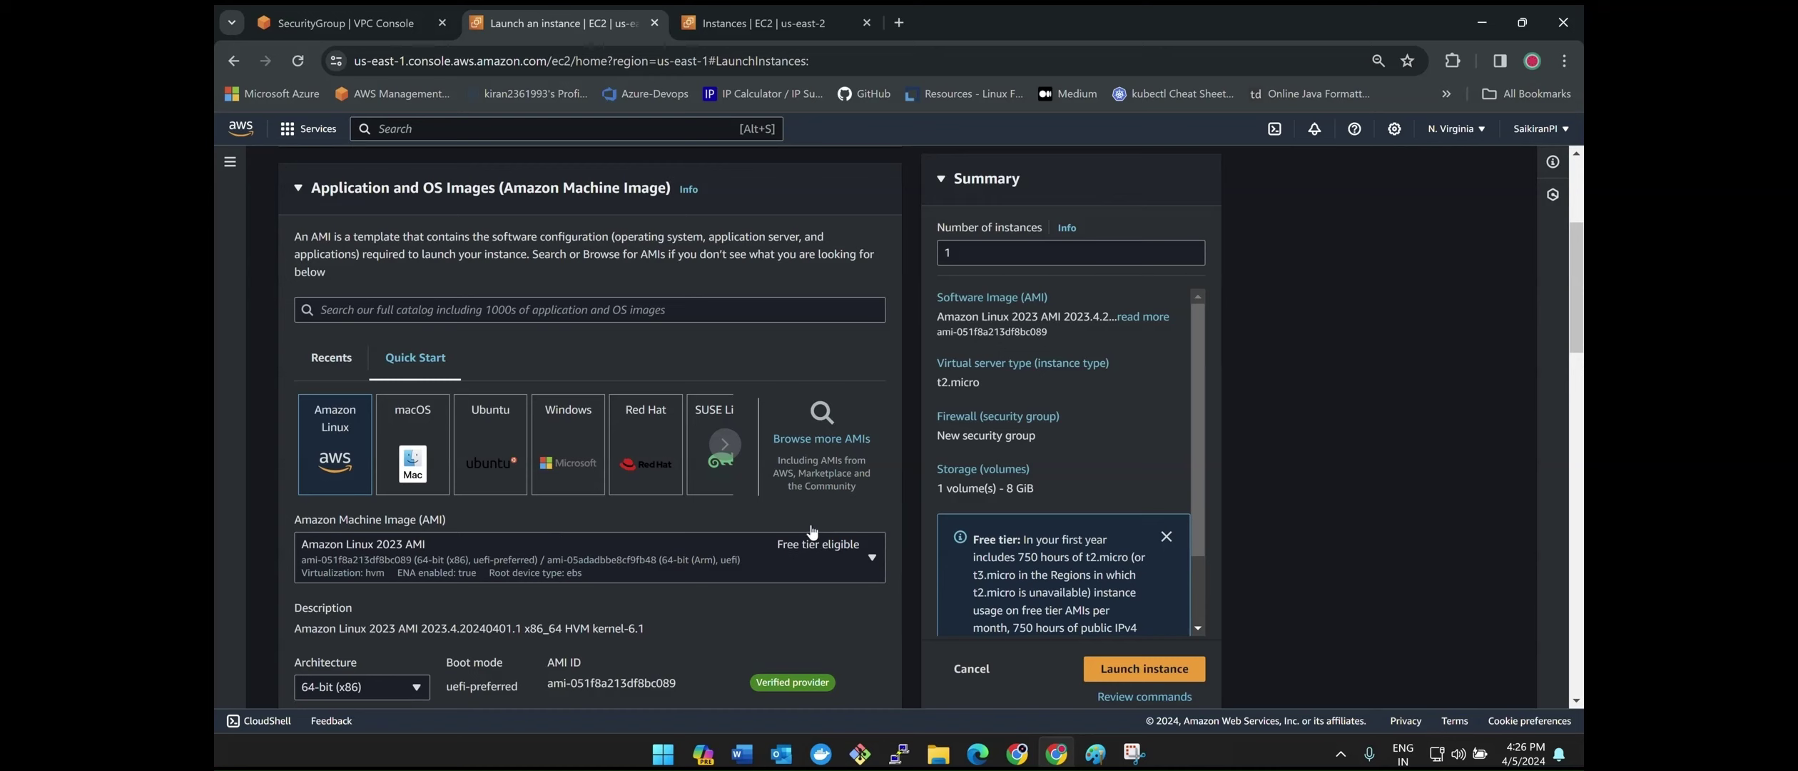
pyautogui.click(523, 463)
# - Select the existing LatestPEM key pair for the web_server instance
pyautogui.scroll(-6, 640, 454)
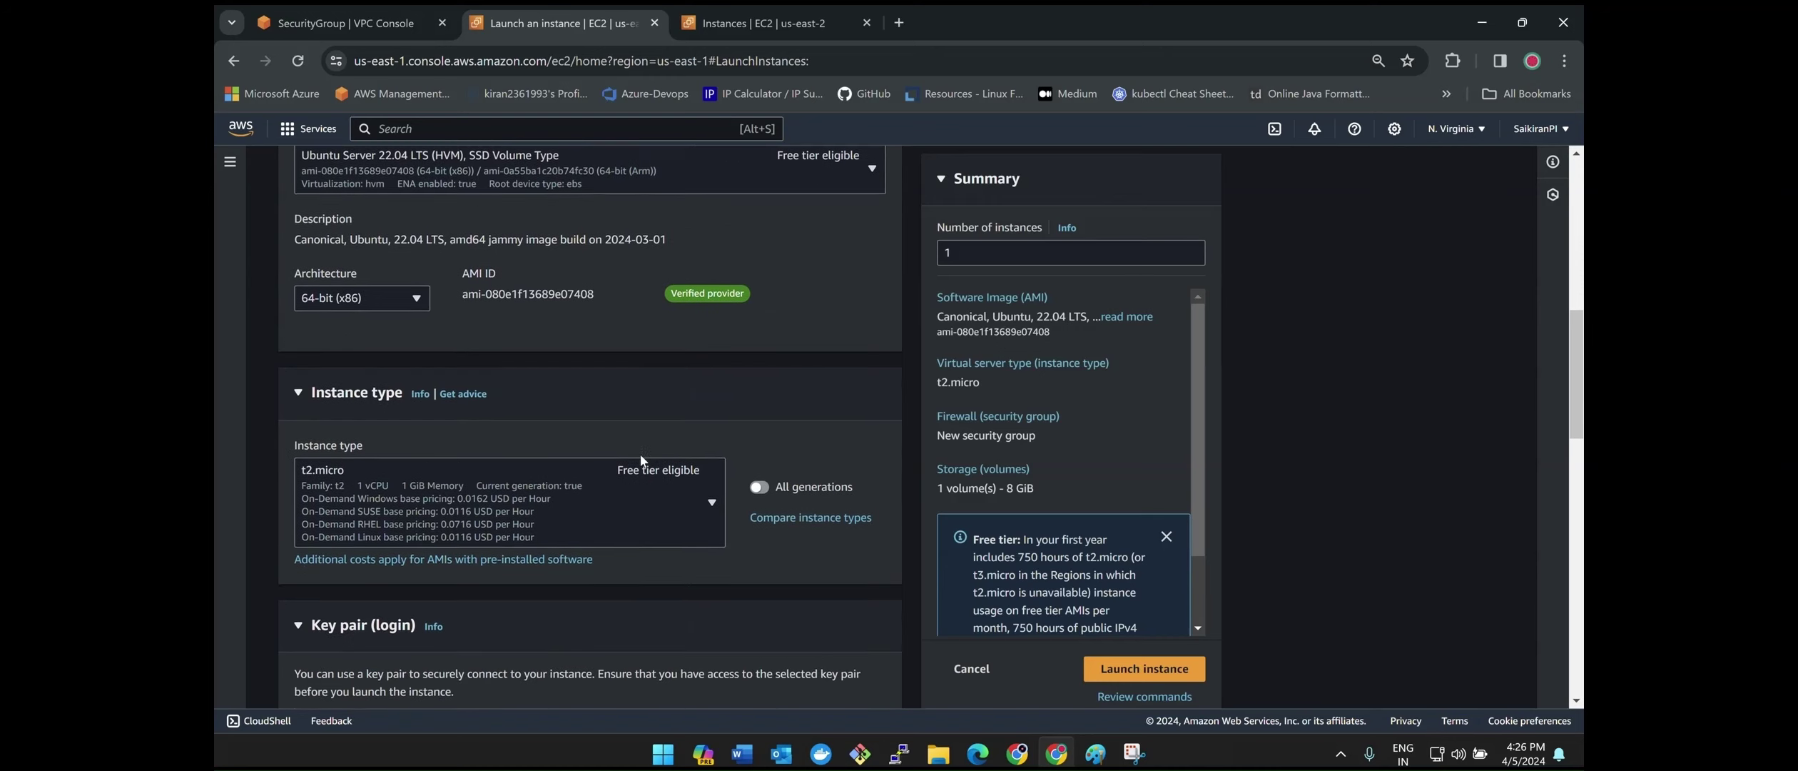
pyautogui.click(706, 397)
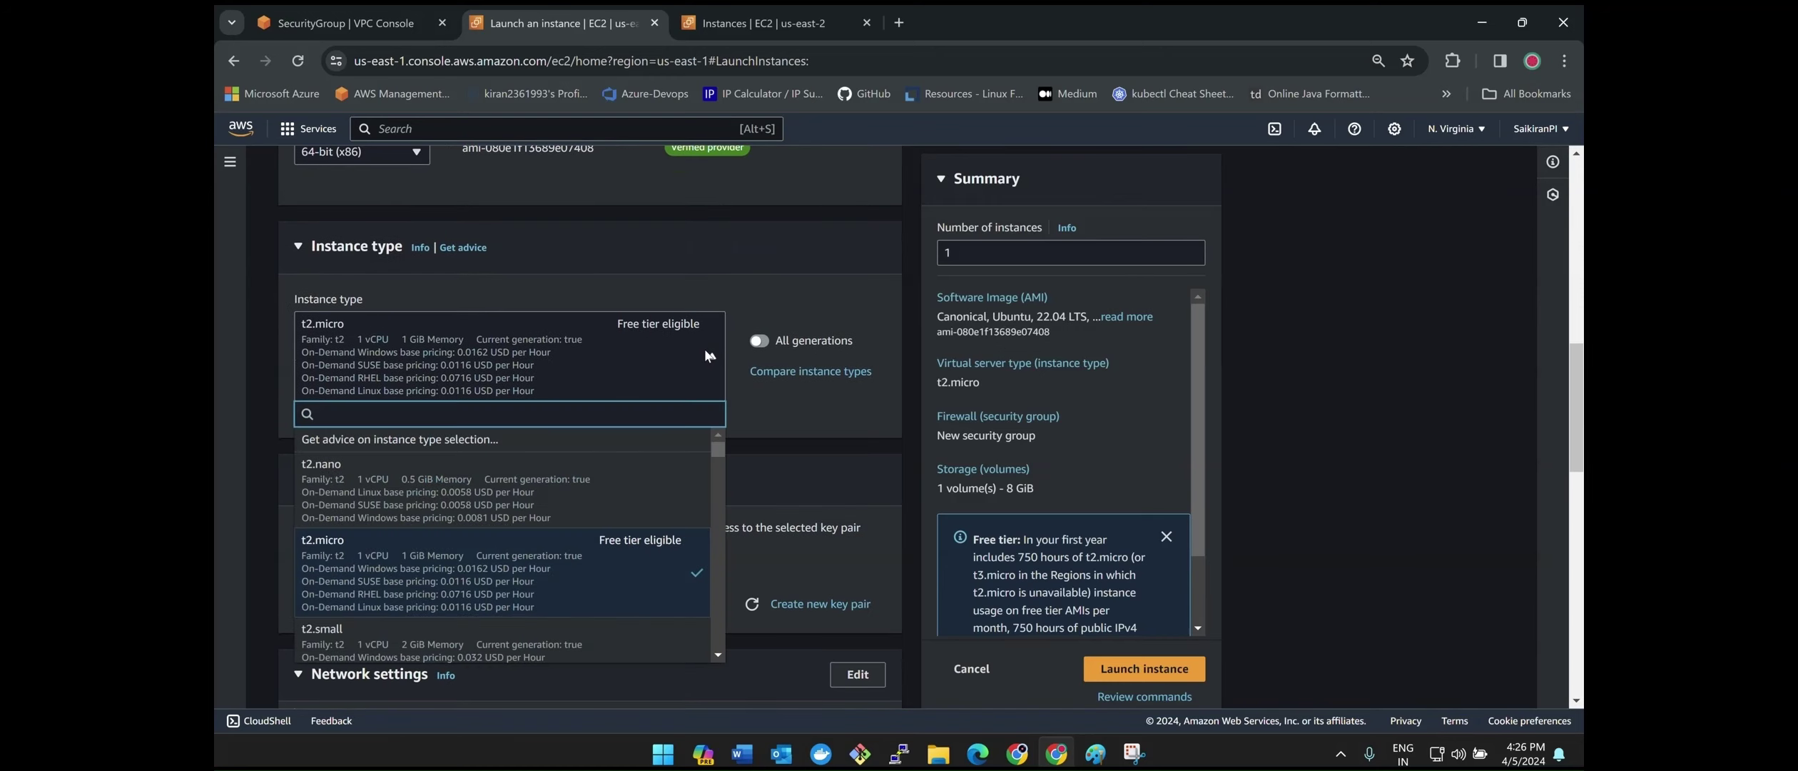
pyautogui.click(830, 466)
pyautogui.scroll(-2, 829, 465)
pyautogui.click(703, 428)
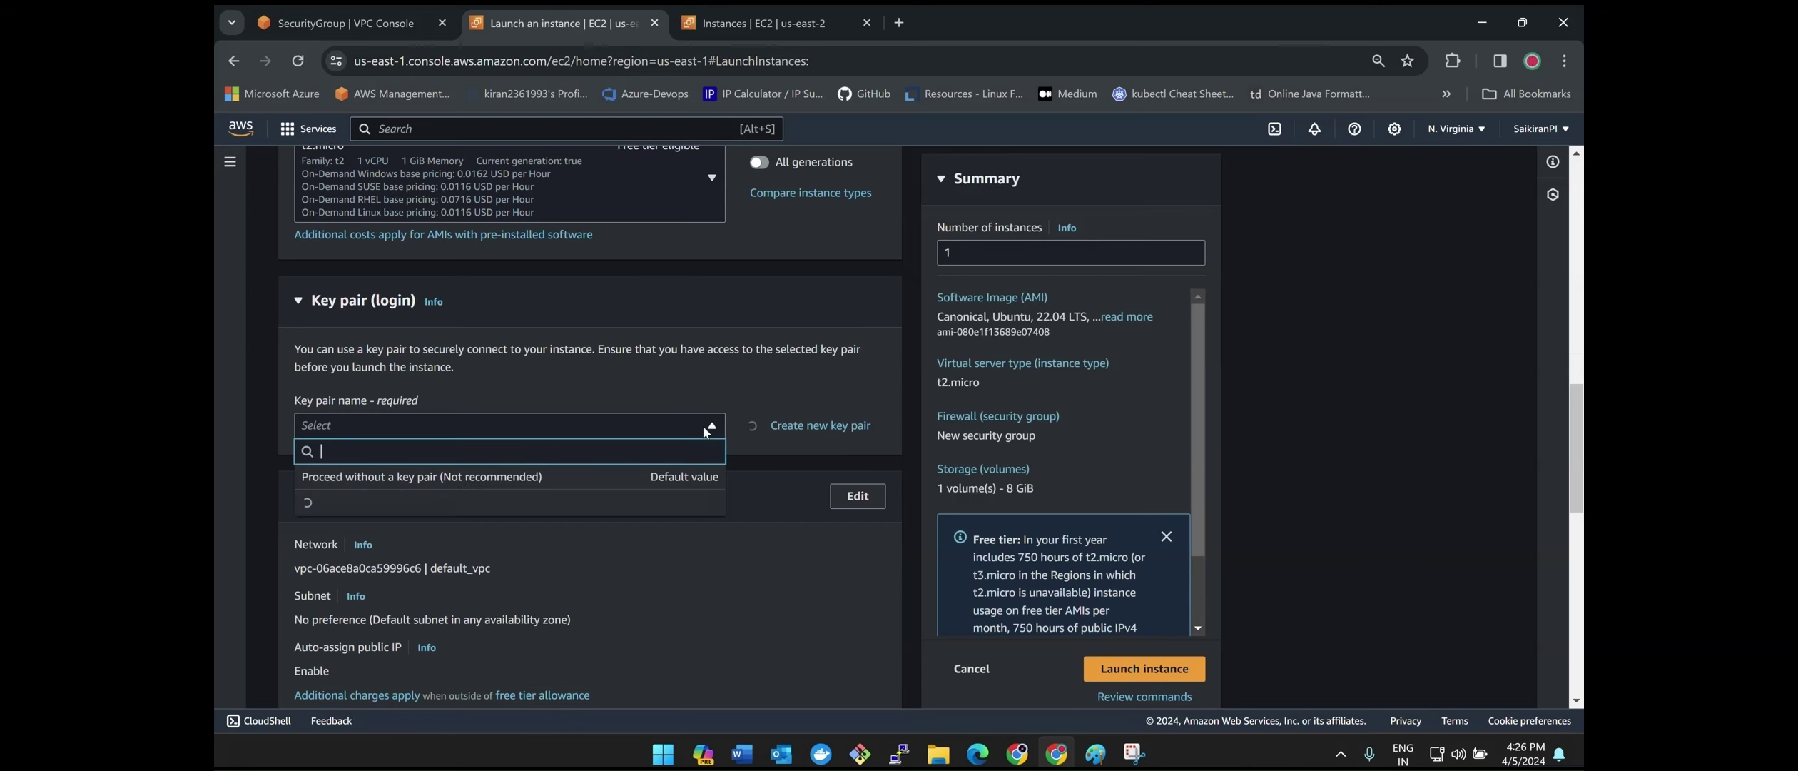
pyautogui.click(475, 536)
# - Edit the web_server instance's network settings to use web_server-vpc and the subnet web_server-subnet-public1-us-east-1b
pyautogui.scroll(-2, 736, 568)
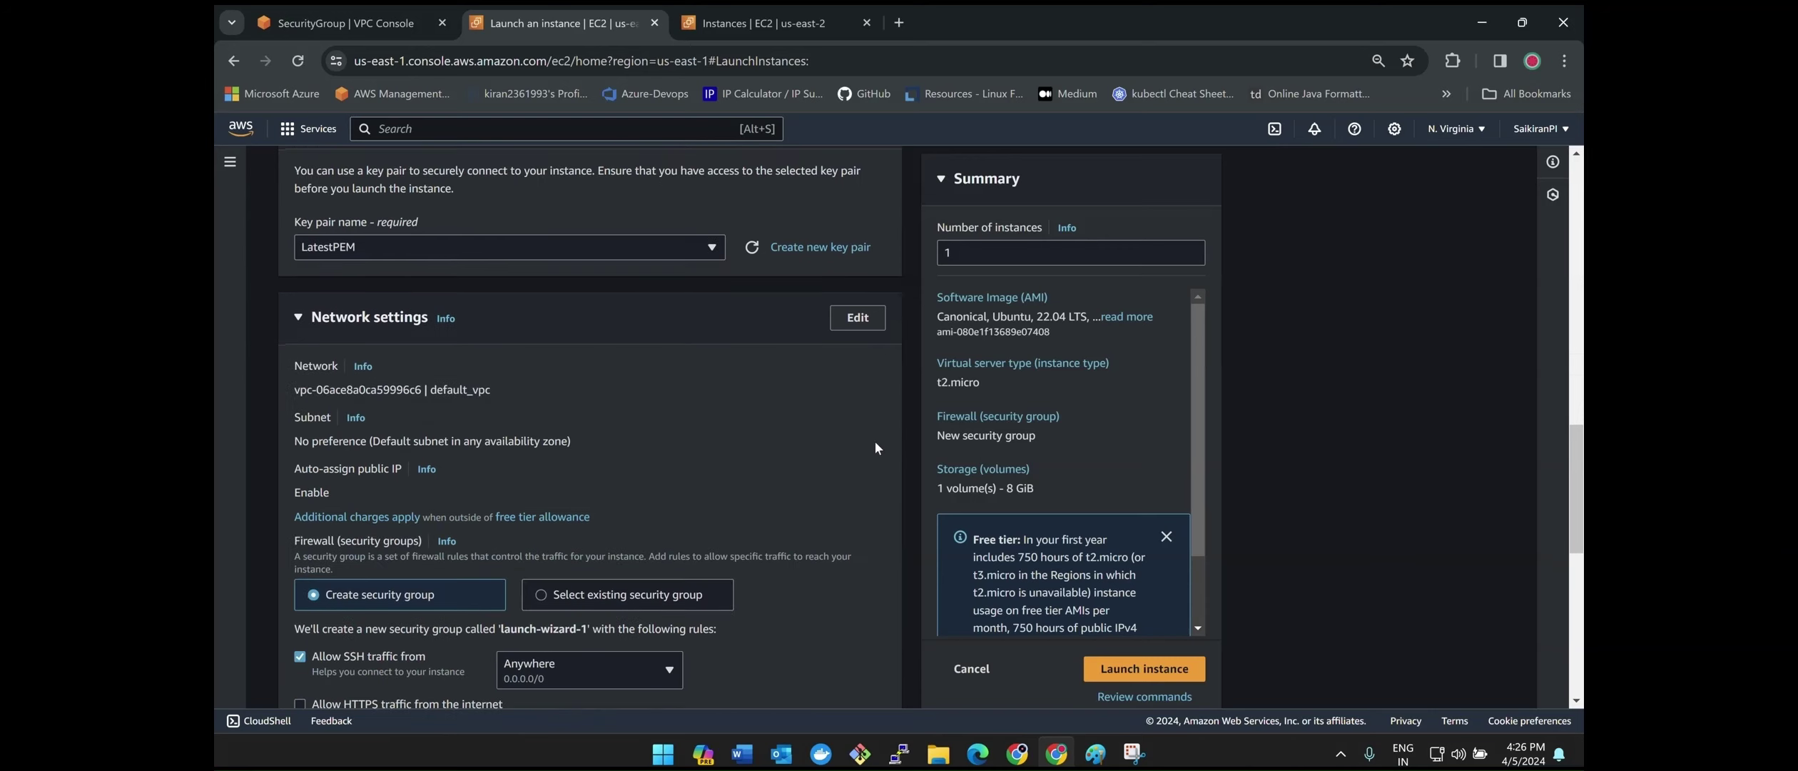
pyautogui.click(856, 317)
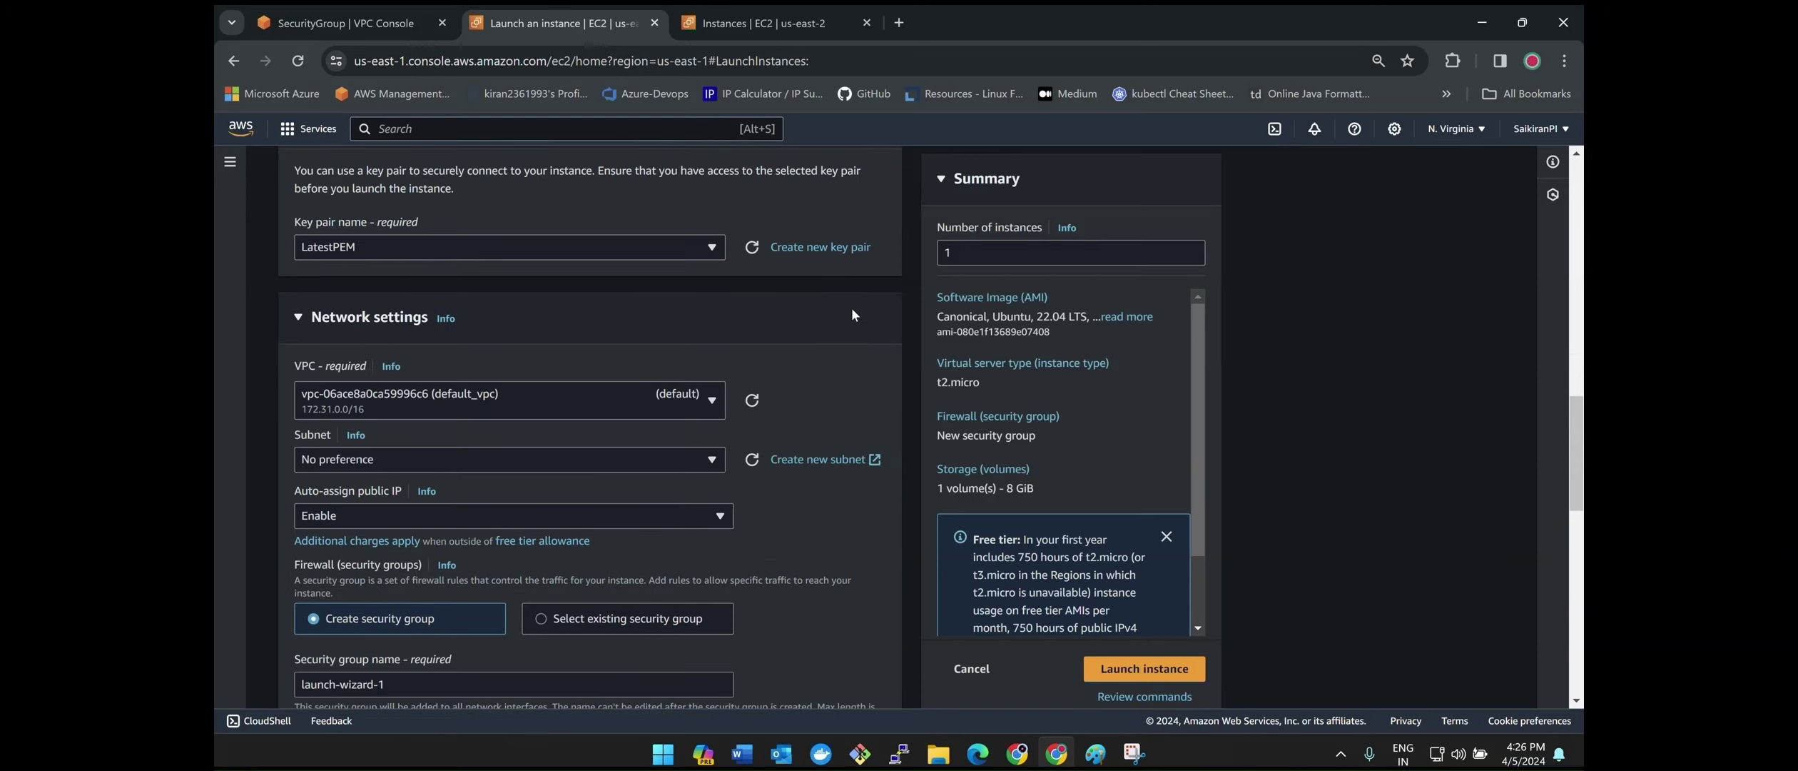
pyautogui.click(409, 414)
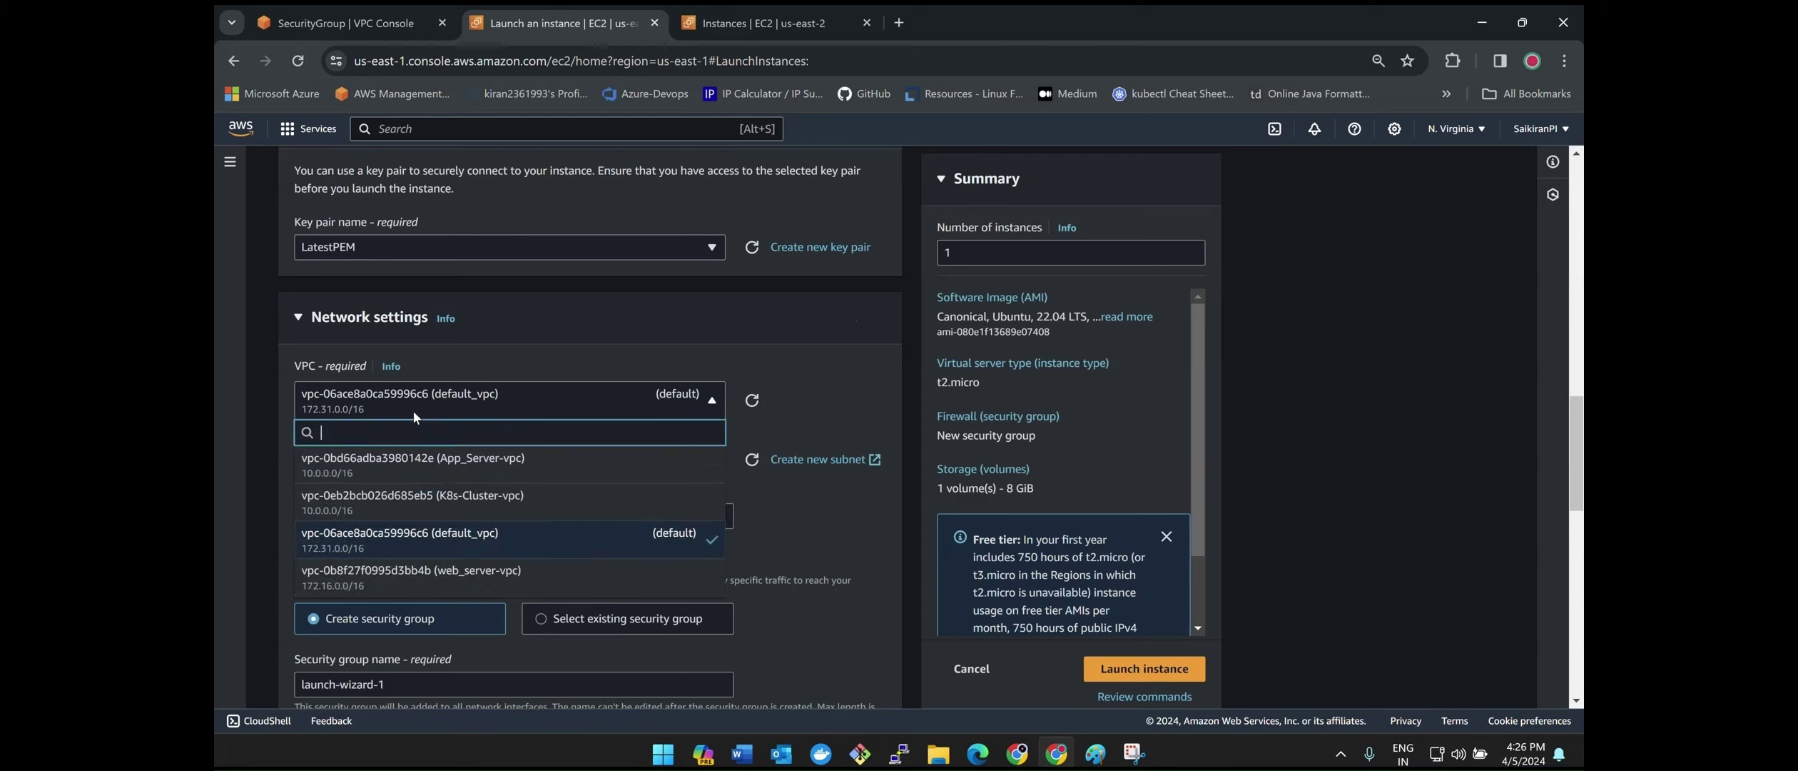
pyautogui.click(497, 580)
pyautogui.scroll(-2, 612, 344)
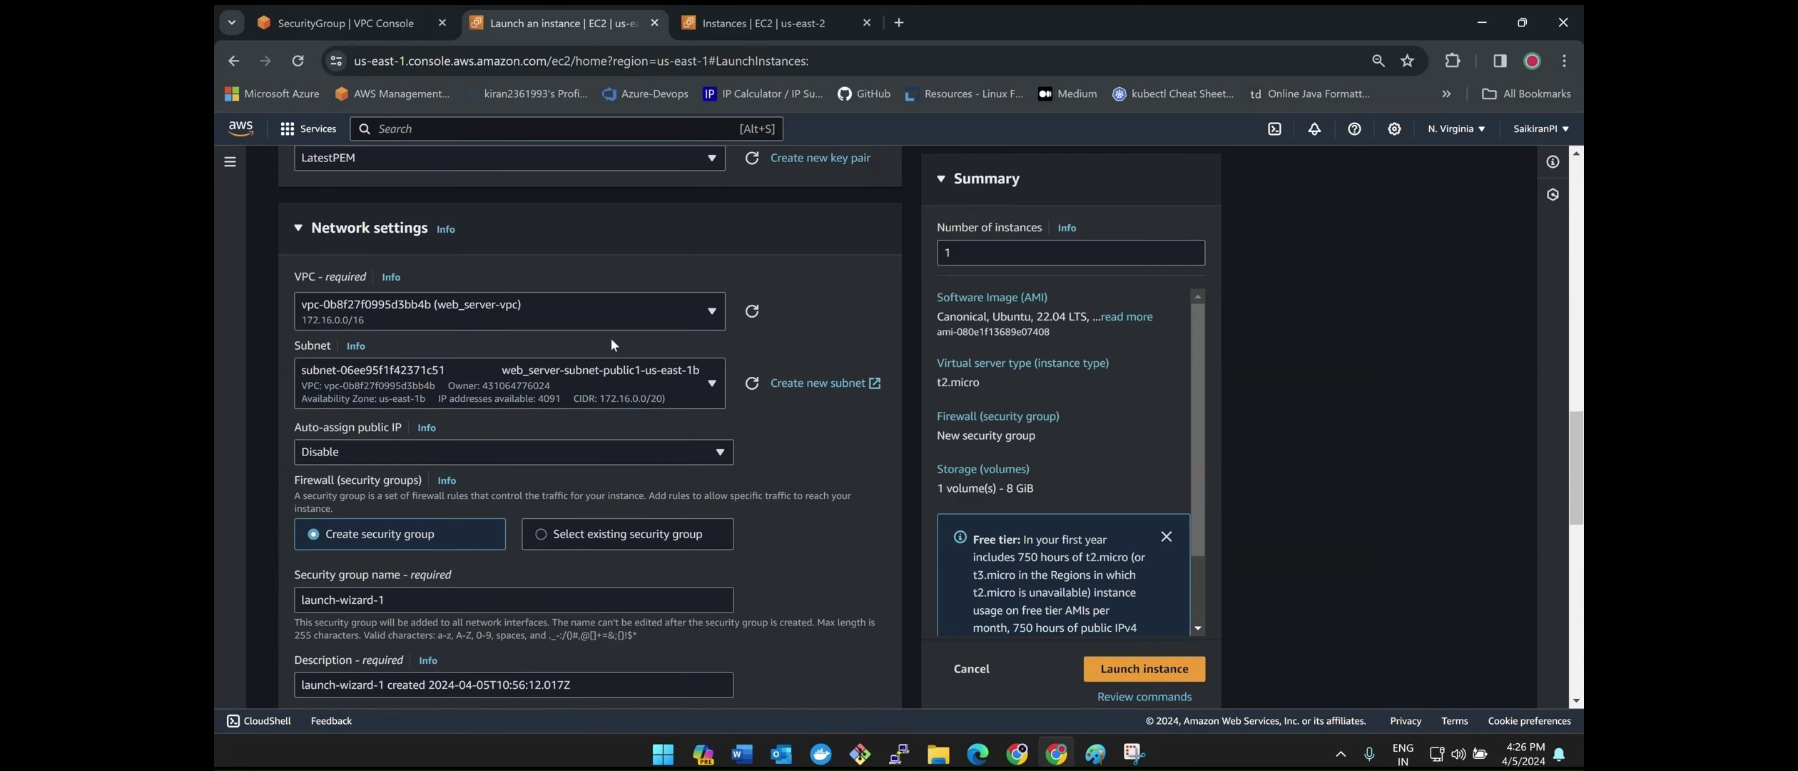
pyautogui.click(688, 389)
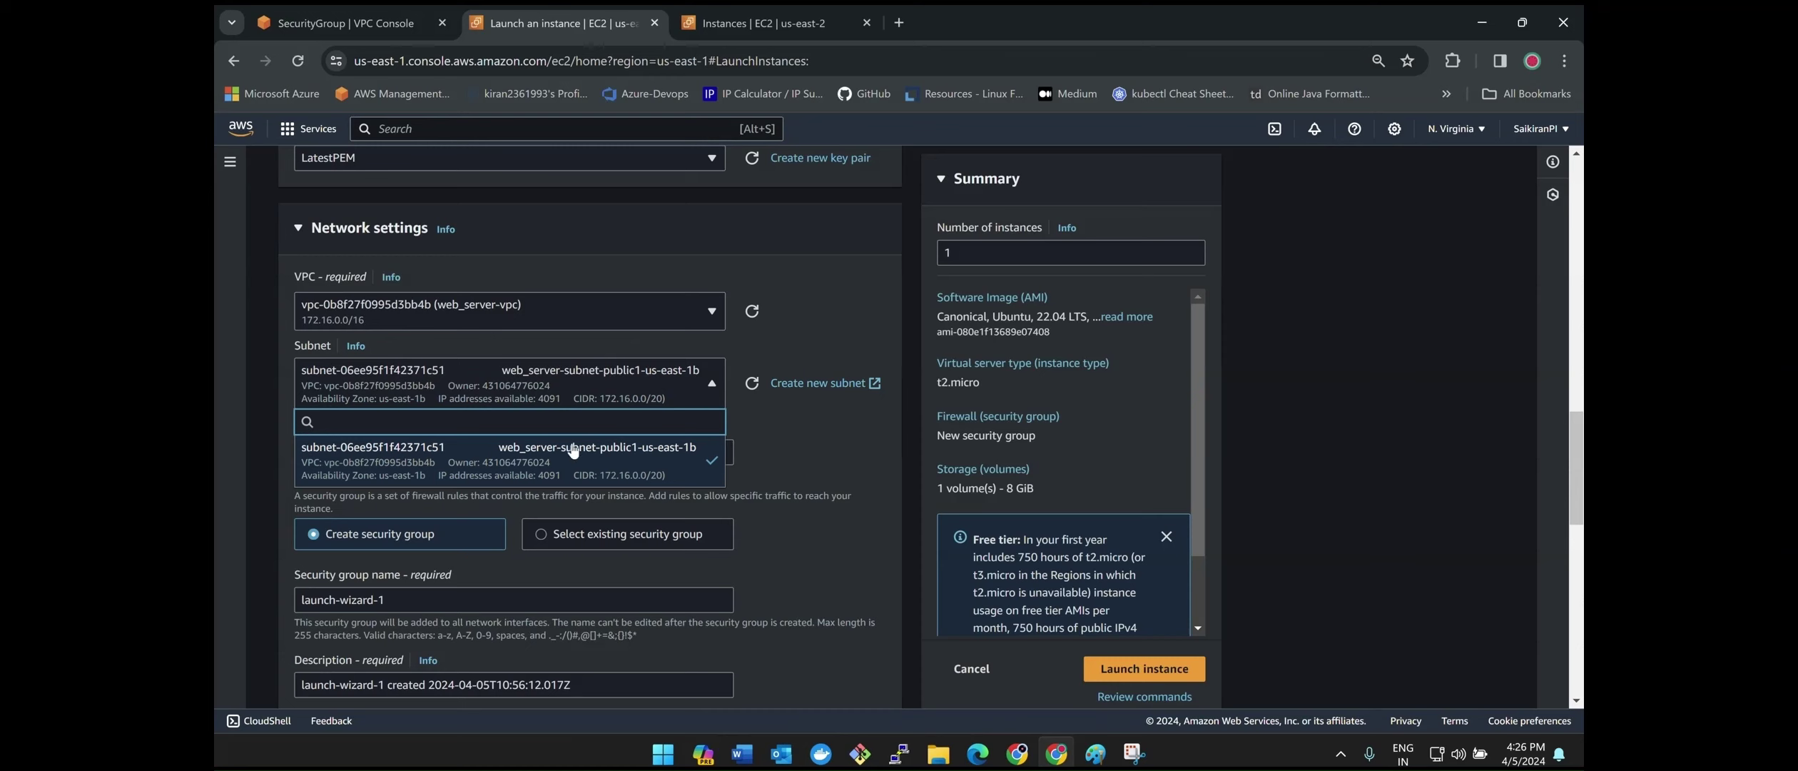
pyautogui.click(822, 444)
# - Enable auto-assignment of a public IP and assign the existing default security group of web_server-vpc to the instance
pyautogui.scroll(-4, 822, 437)
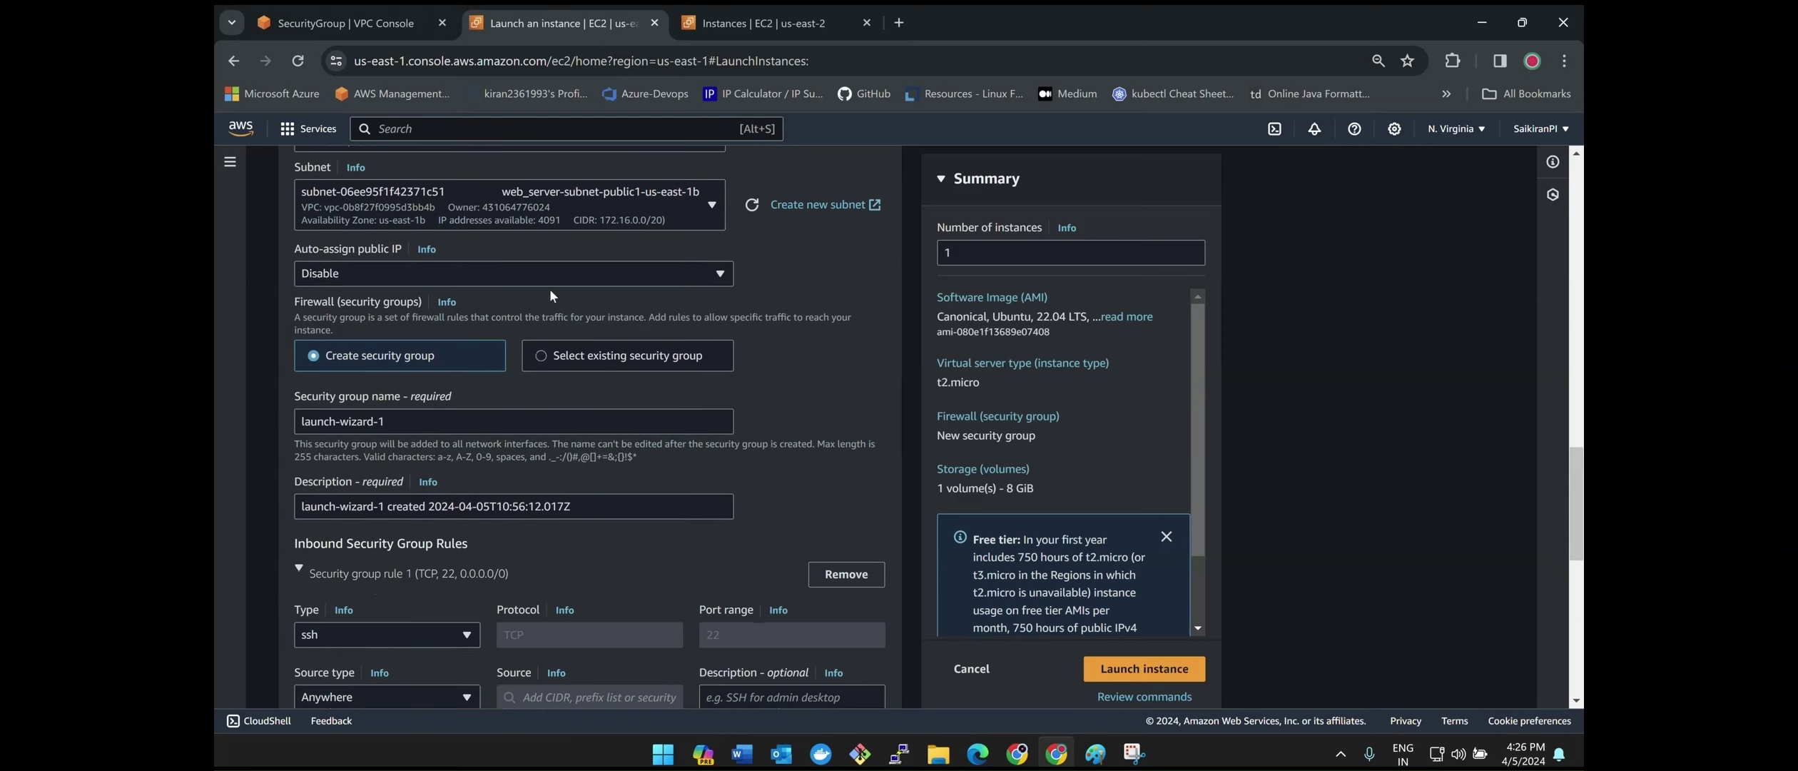
pyautogui.click(590, 277)
pyautogui.click(454, 301)
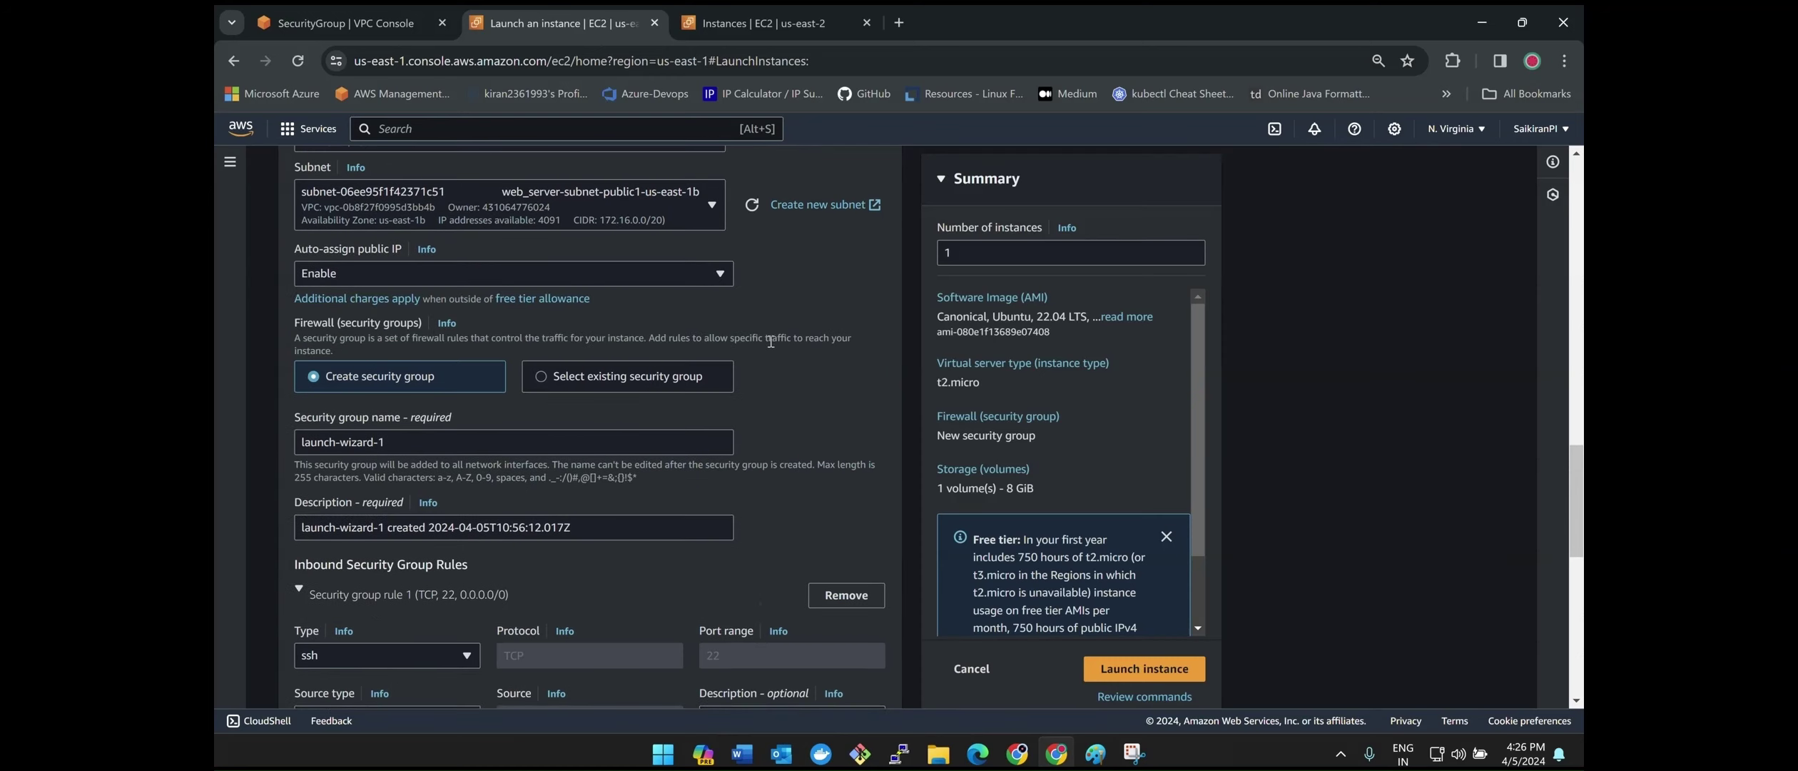
pyautogui.click(702, 372)
pyautogui.click(560, 449)
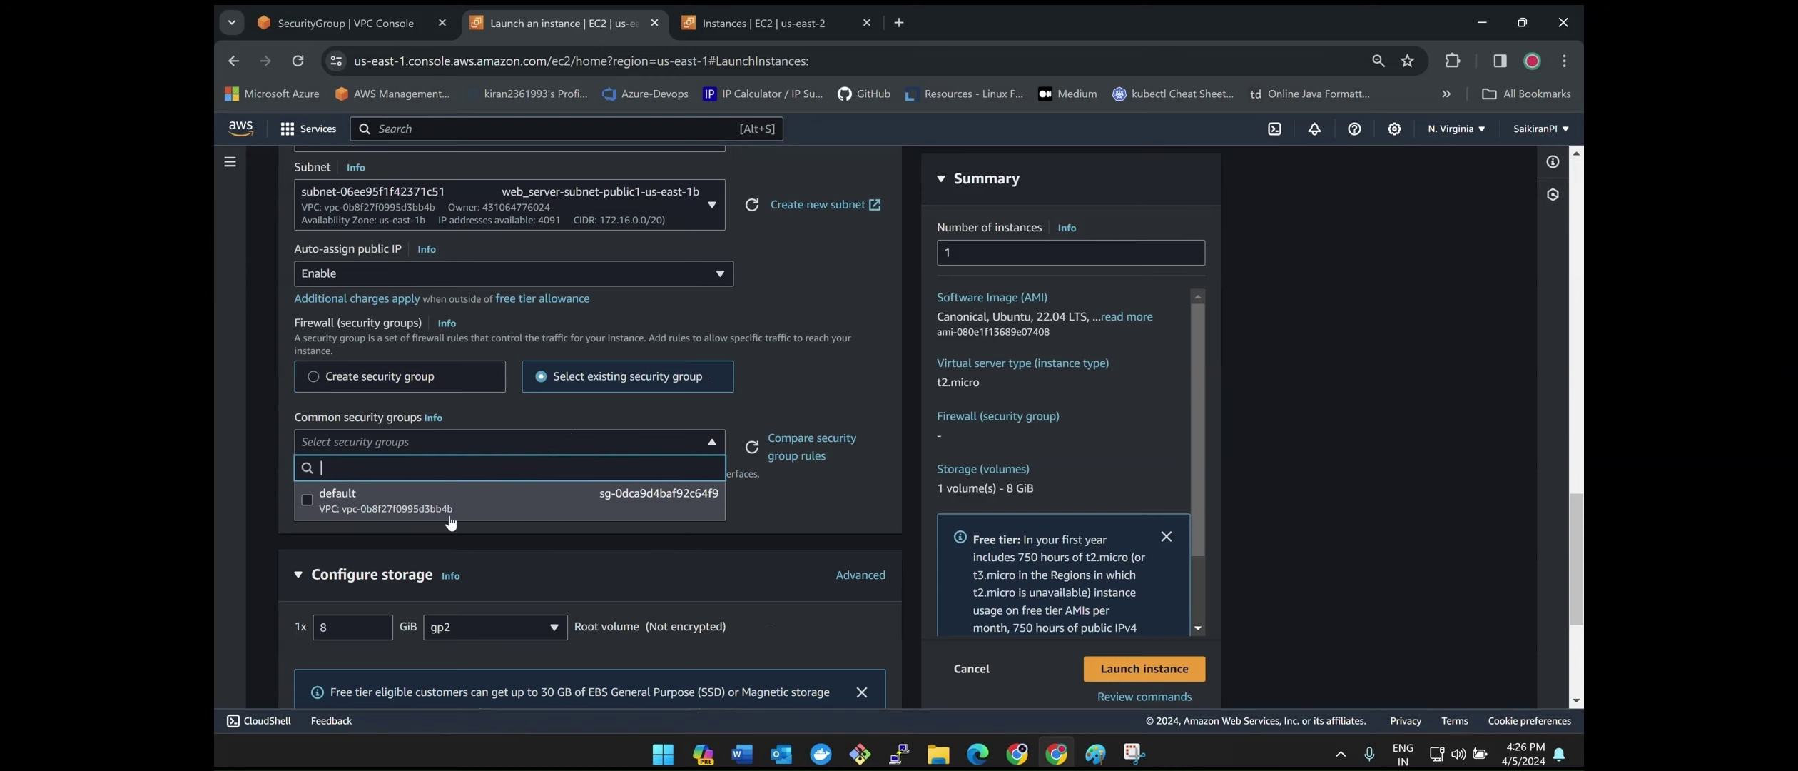
pyautogui.click(450, 514)
# - Review the storage configuration and launch the web_server instance
pyautogui.scroll(-3, 825, 390)
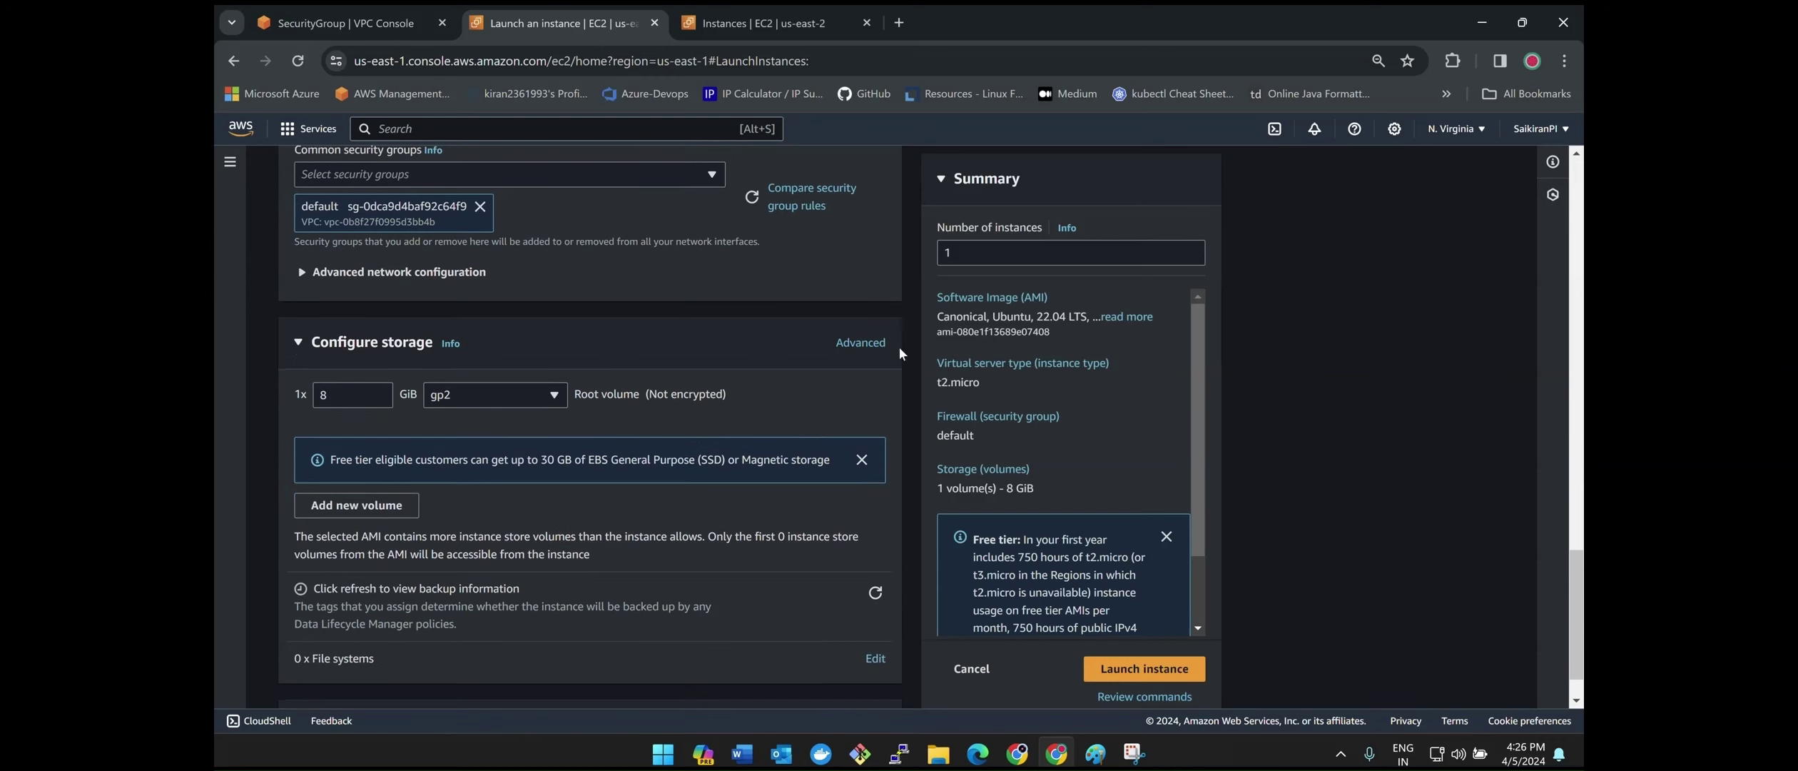
pyautogui.scroll(-1, 463, 696)
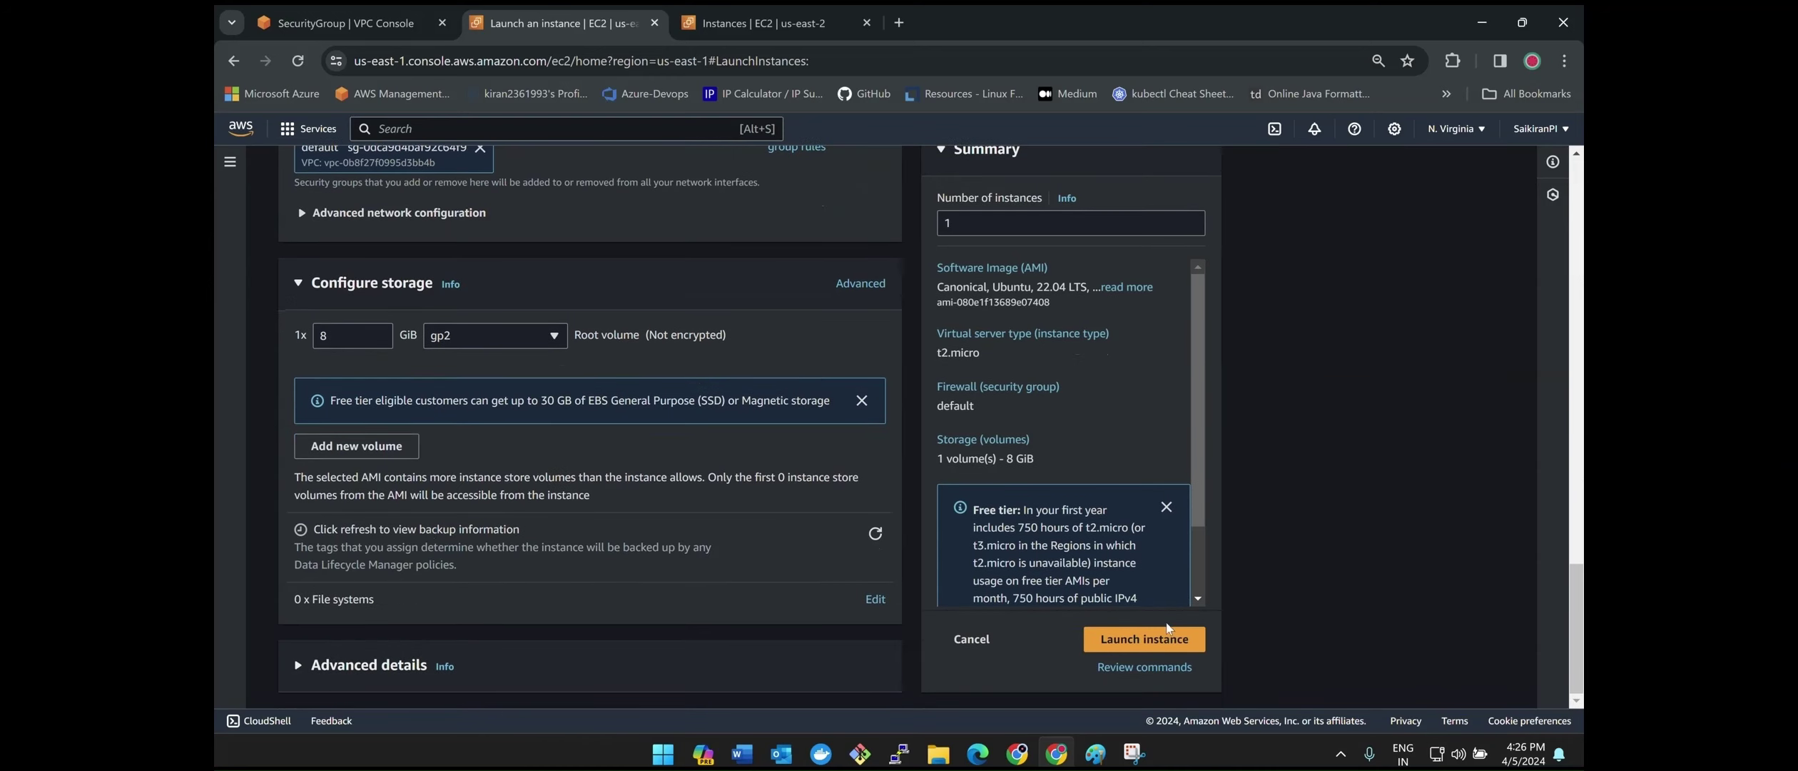
pyautogui.click(1168, 638)
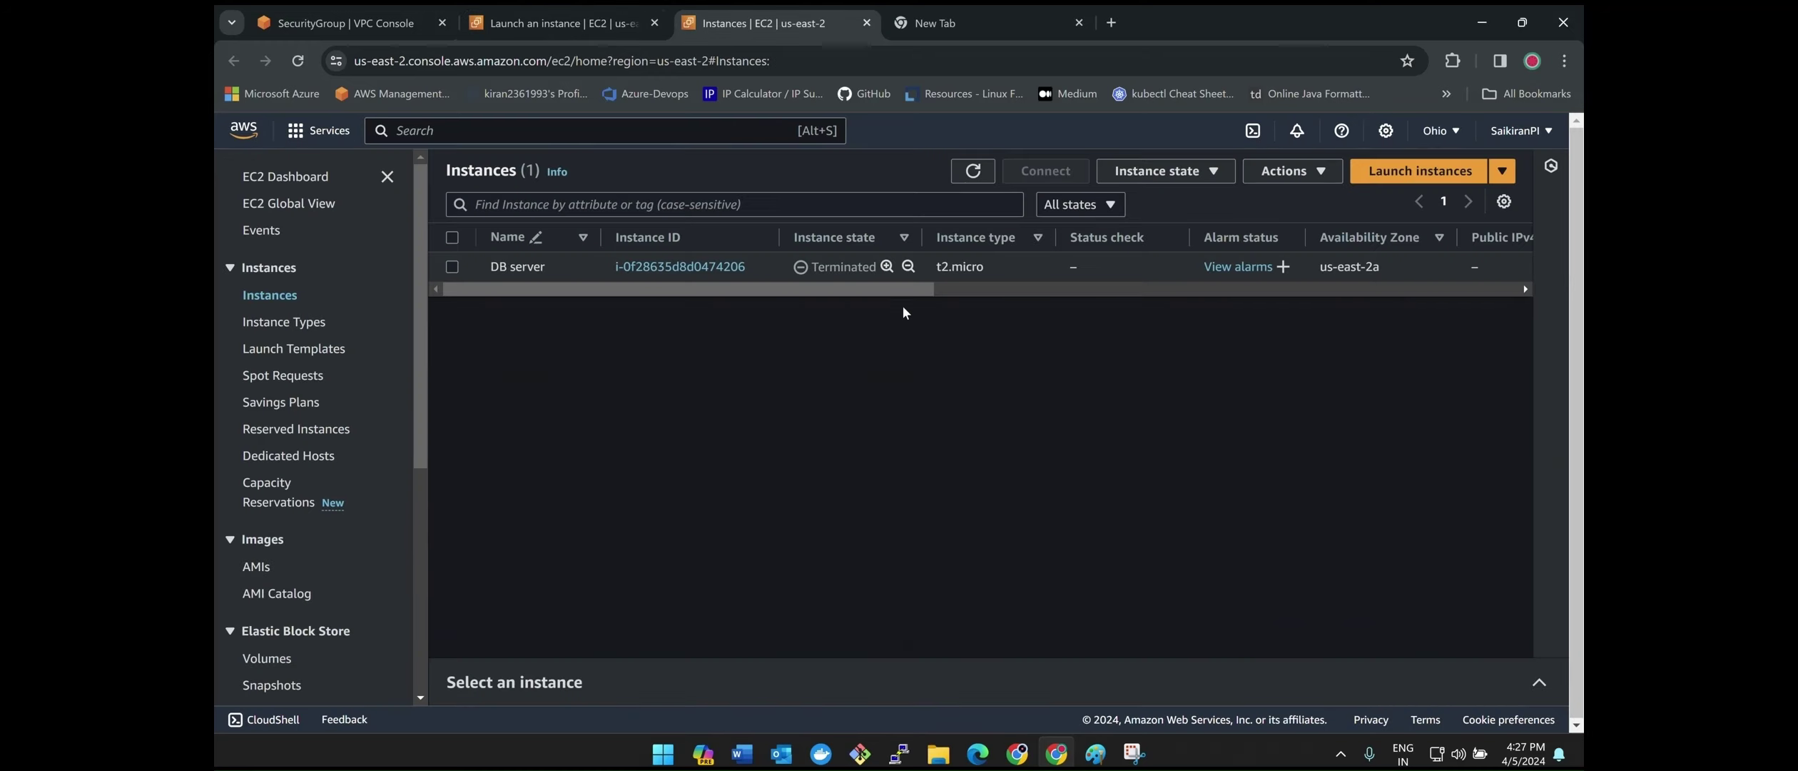
# - Refresh the Ohio (us-east-2) instance list, search for VPC, open its console in a separate browser tab and close the blank tab
pyautogui.click(970, 170)
pyautogui.scroll(-5, 323, 357)
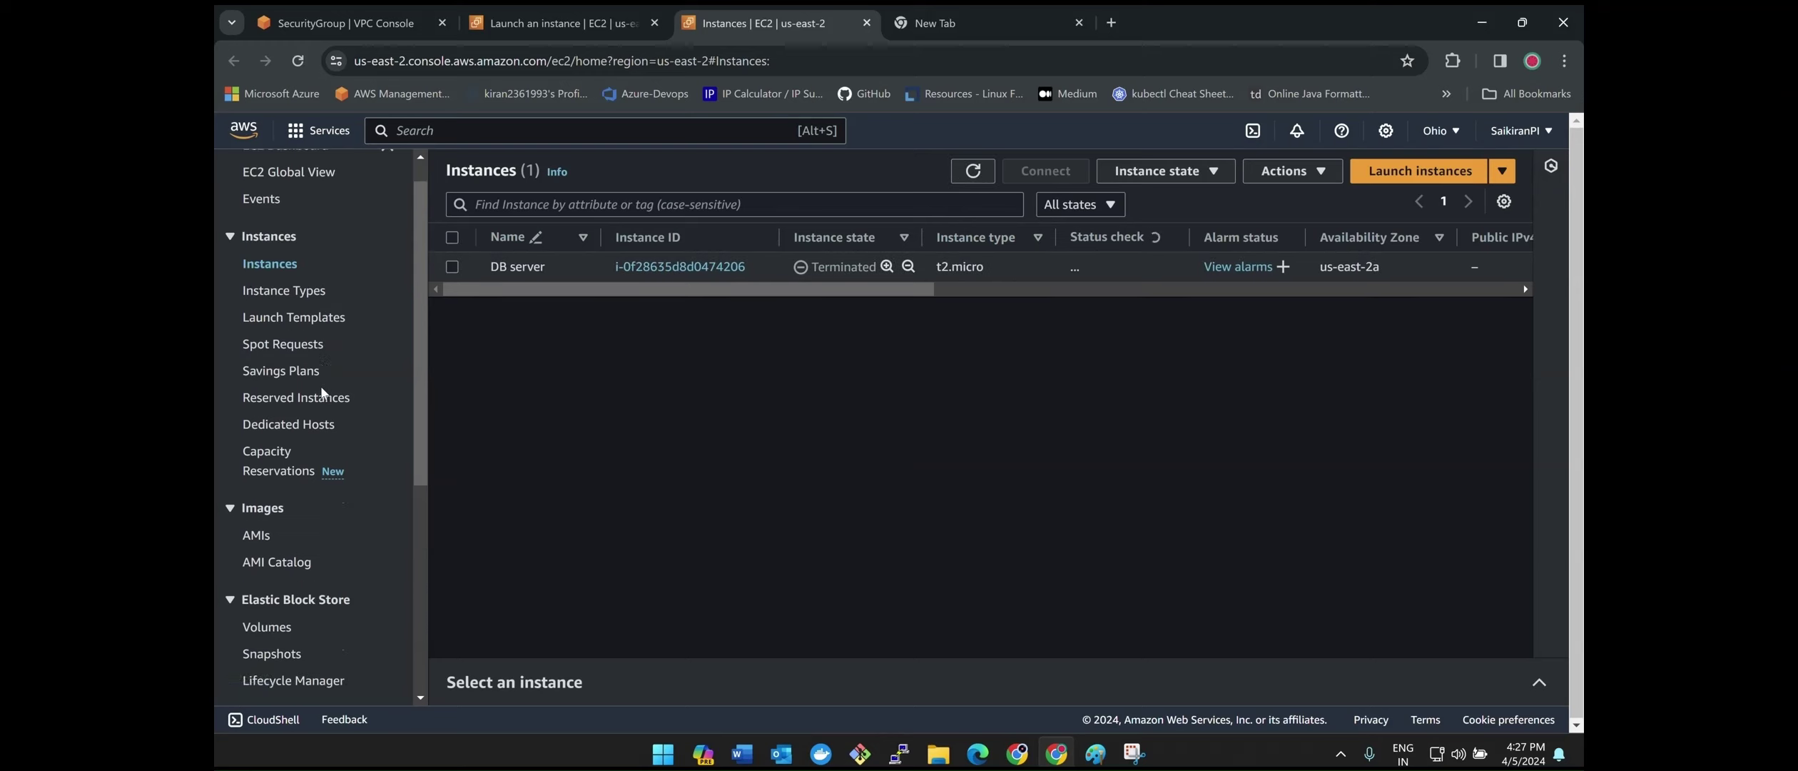
pyautogui.scroll(5, 321, 384)
pyautogui.click(501, 131)
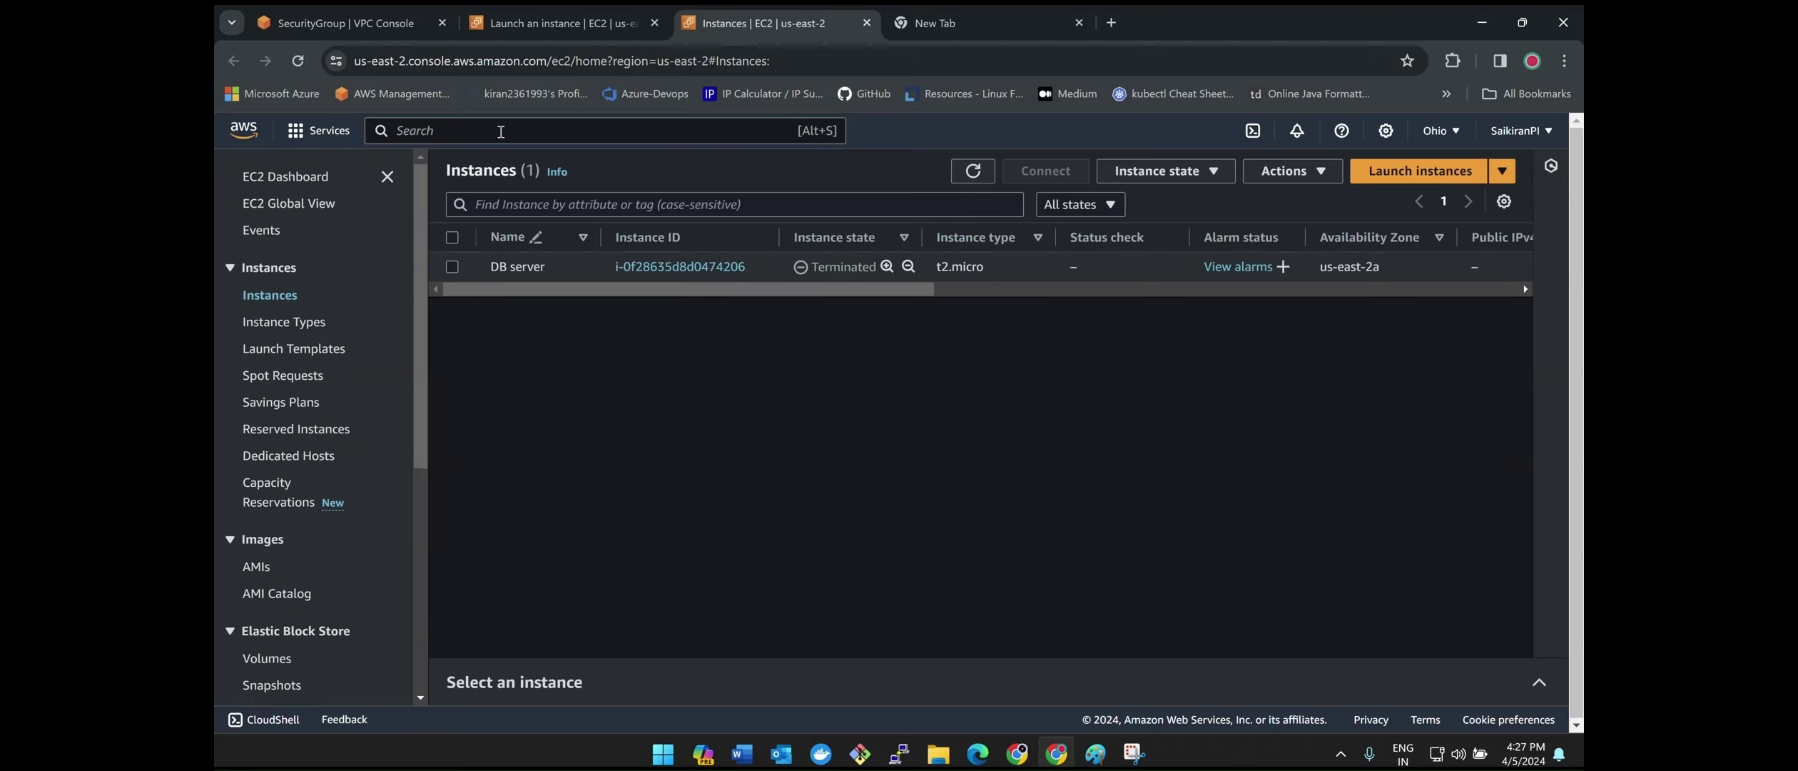
pyautogui.write('VPC')
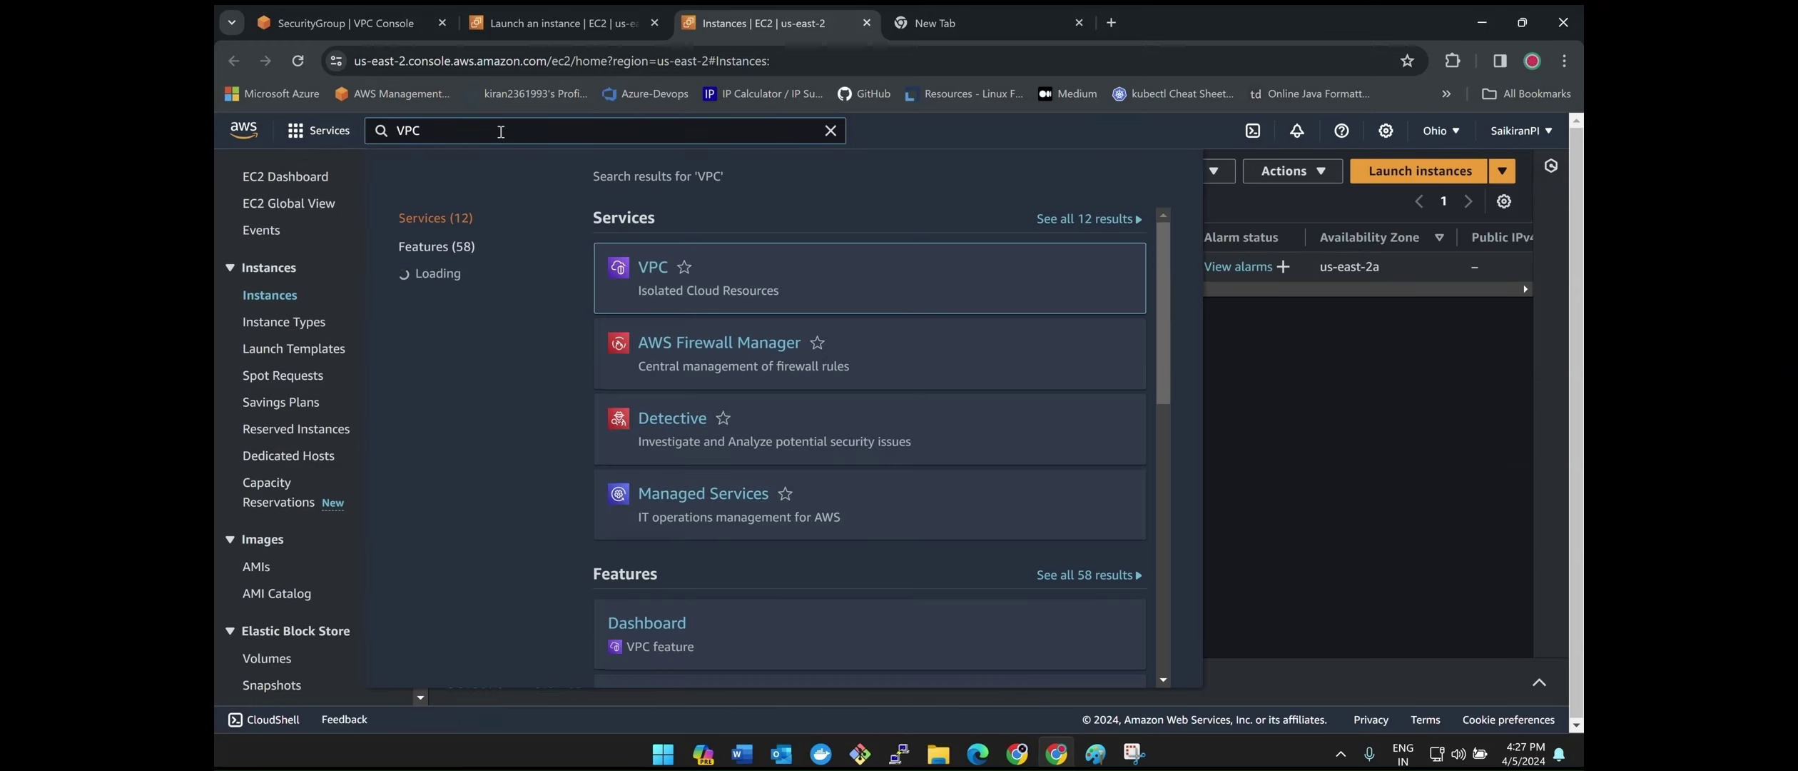
pyautogui.rightClick(652, 278)
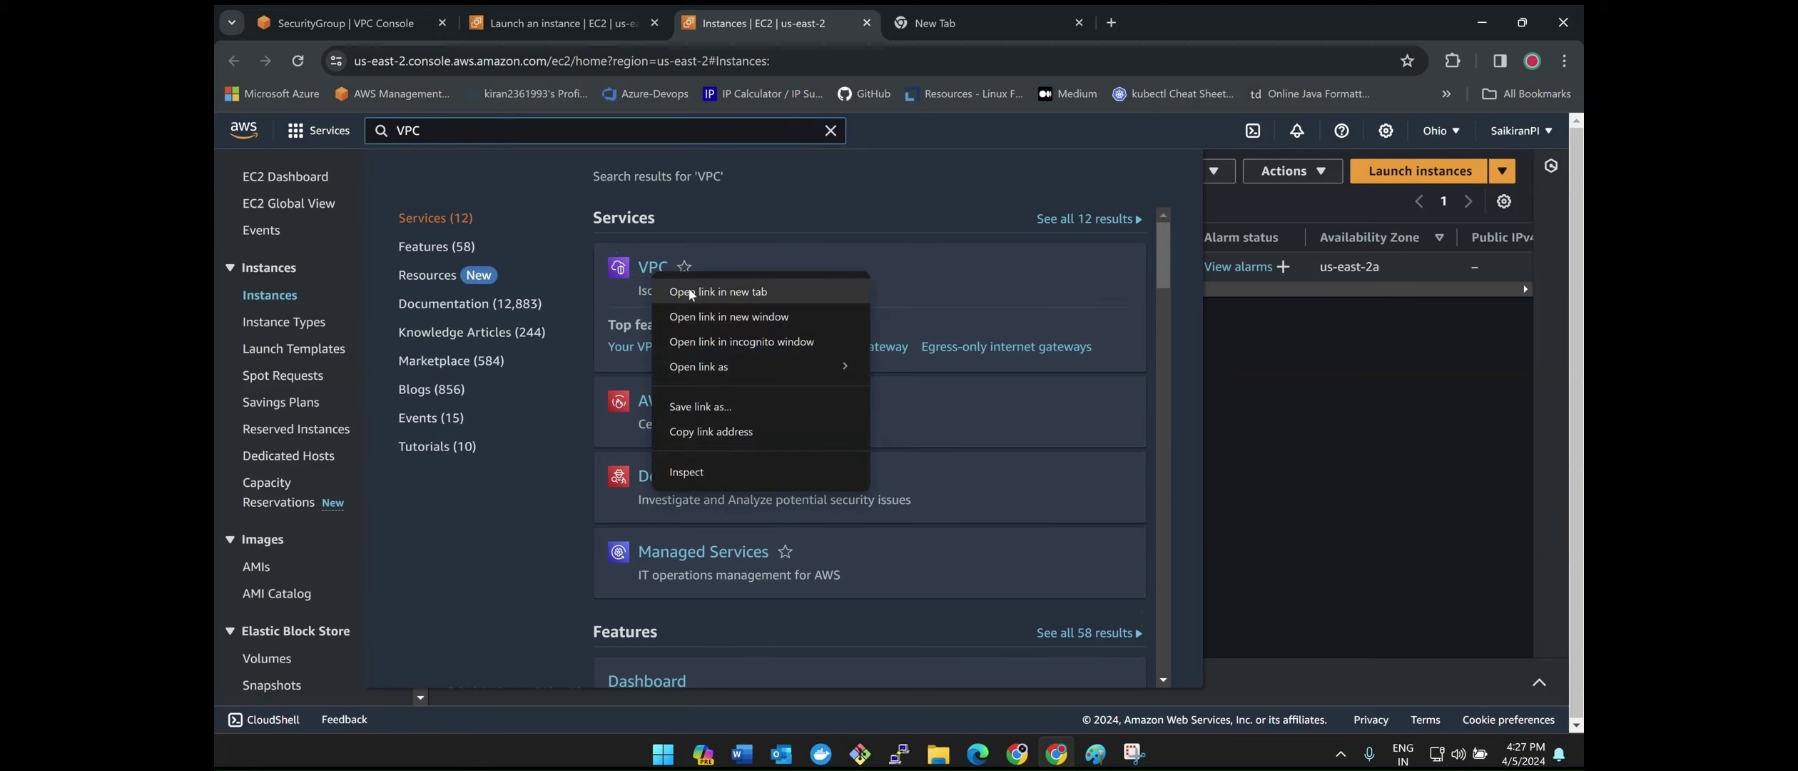
pyautogui.click(688, 291)
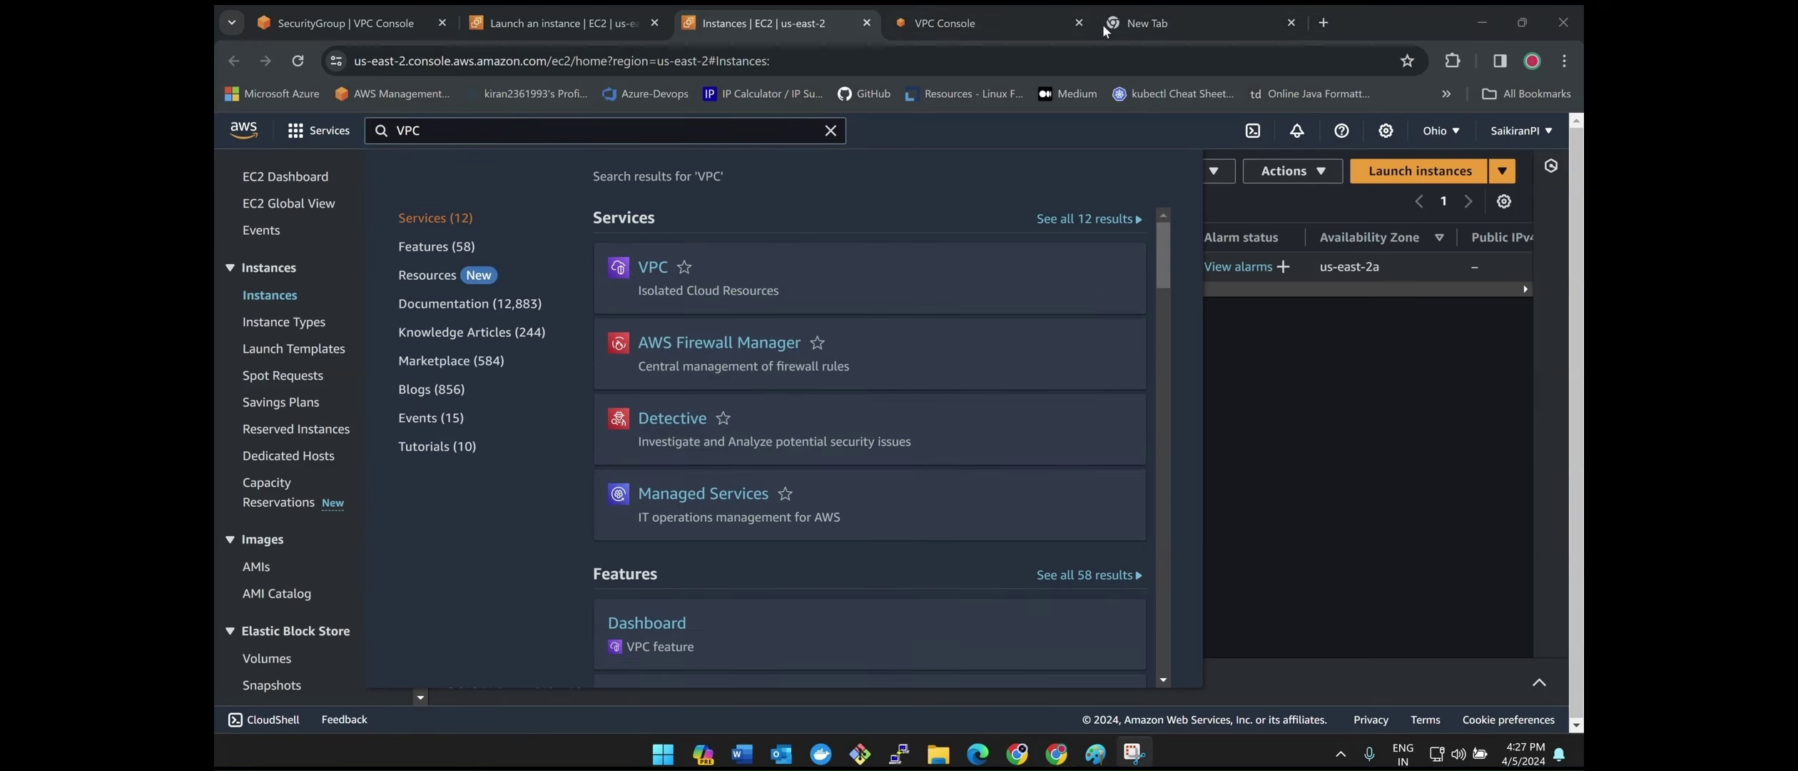
pyautogui.click(1277, 24)
pyautogui.click(1288, 23)
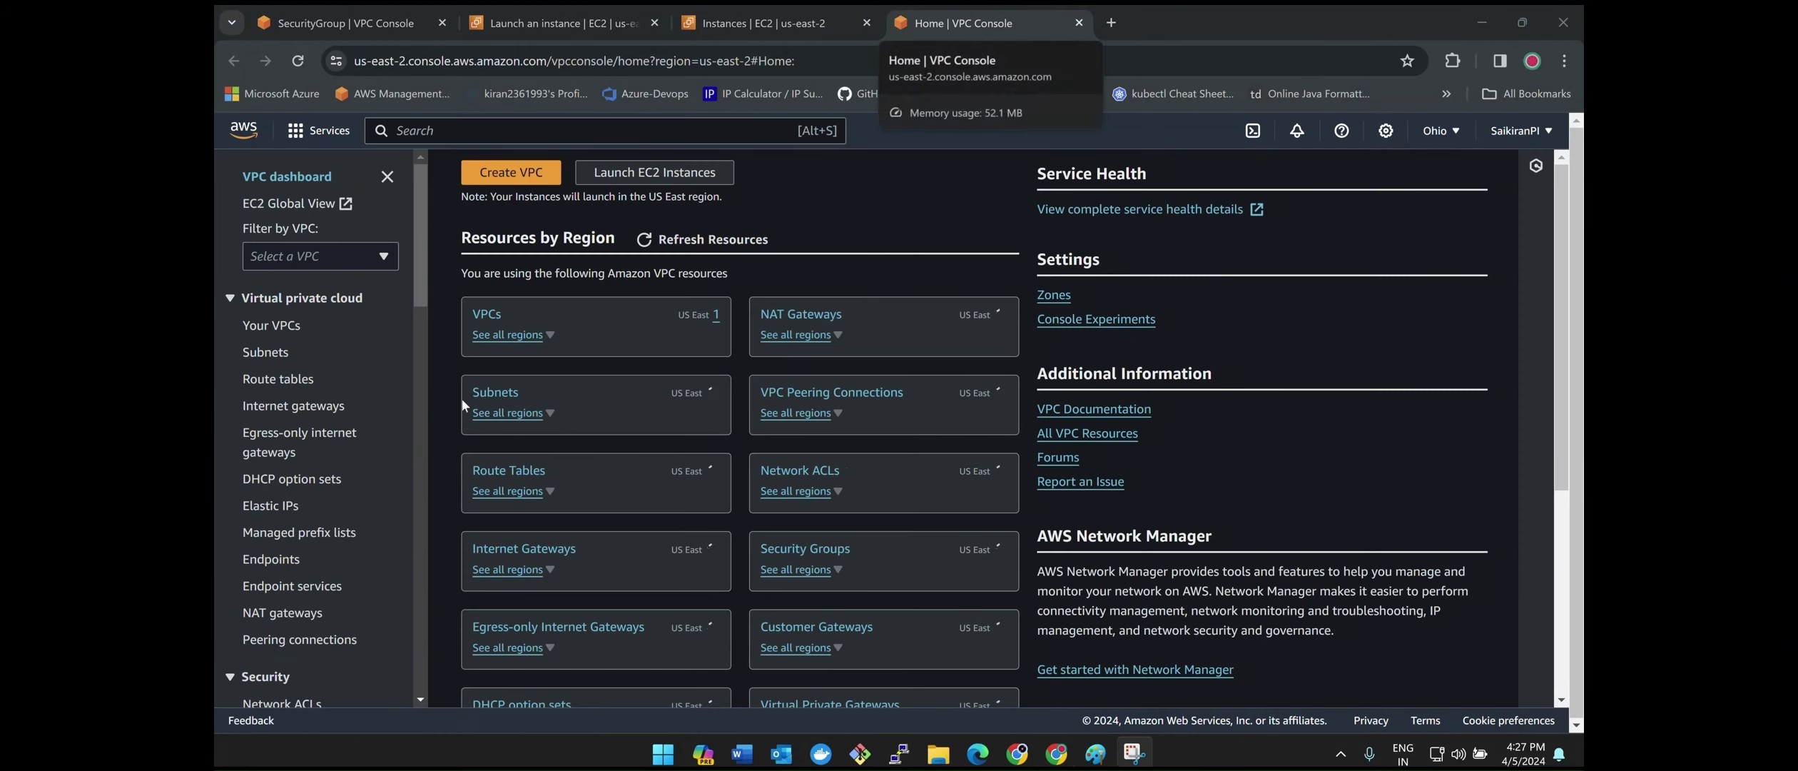
# - Start creating a VPC in the Ohio region with the auto-generated name tag DB_Server
pyautogui.click(516, 169)
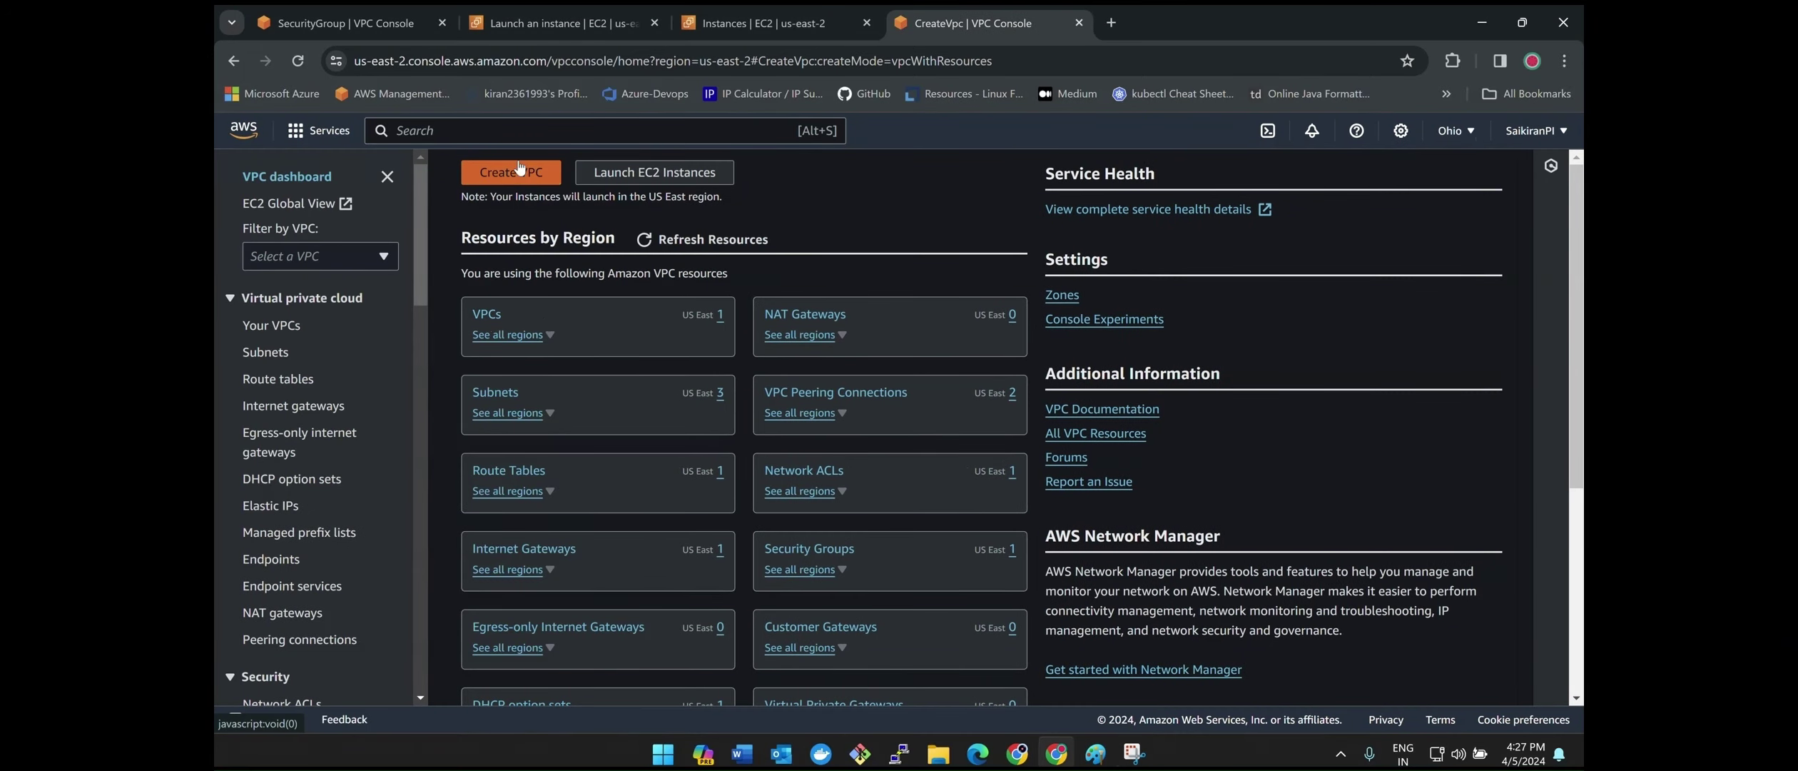
pyautogui.scroll(-3, 543, 384)
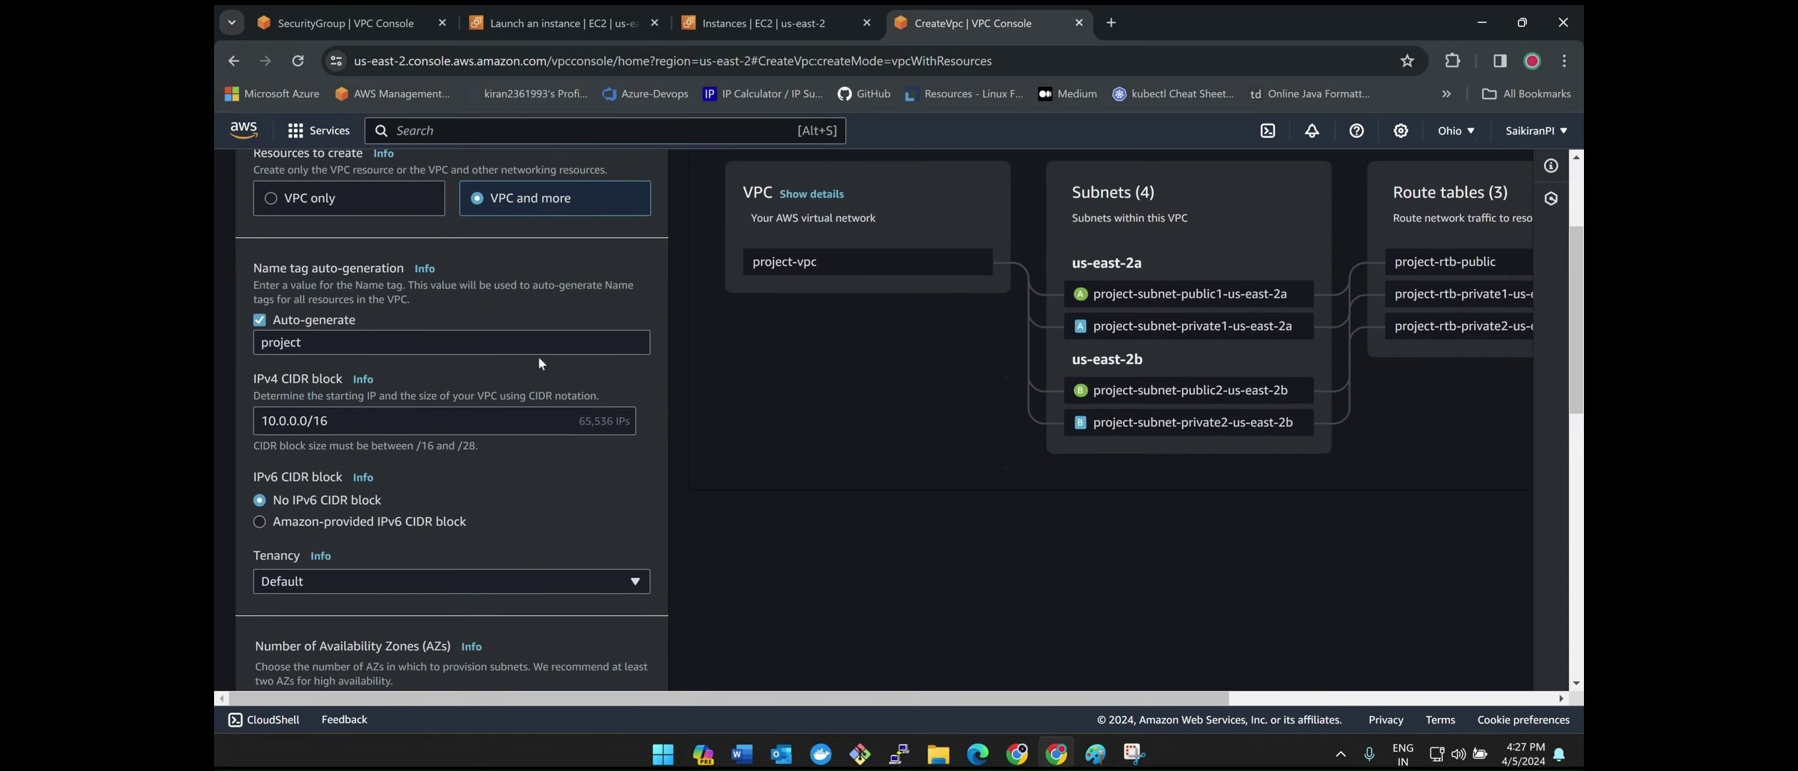
pyautogui.doubleClick(382, 341)
pyautogui.write('DB')
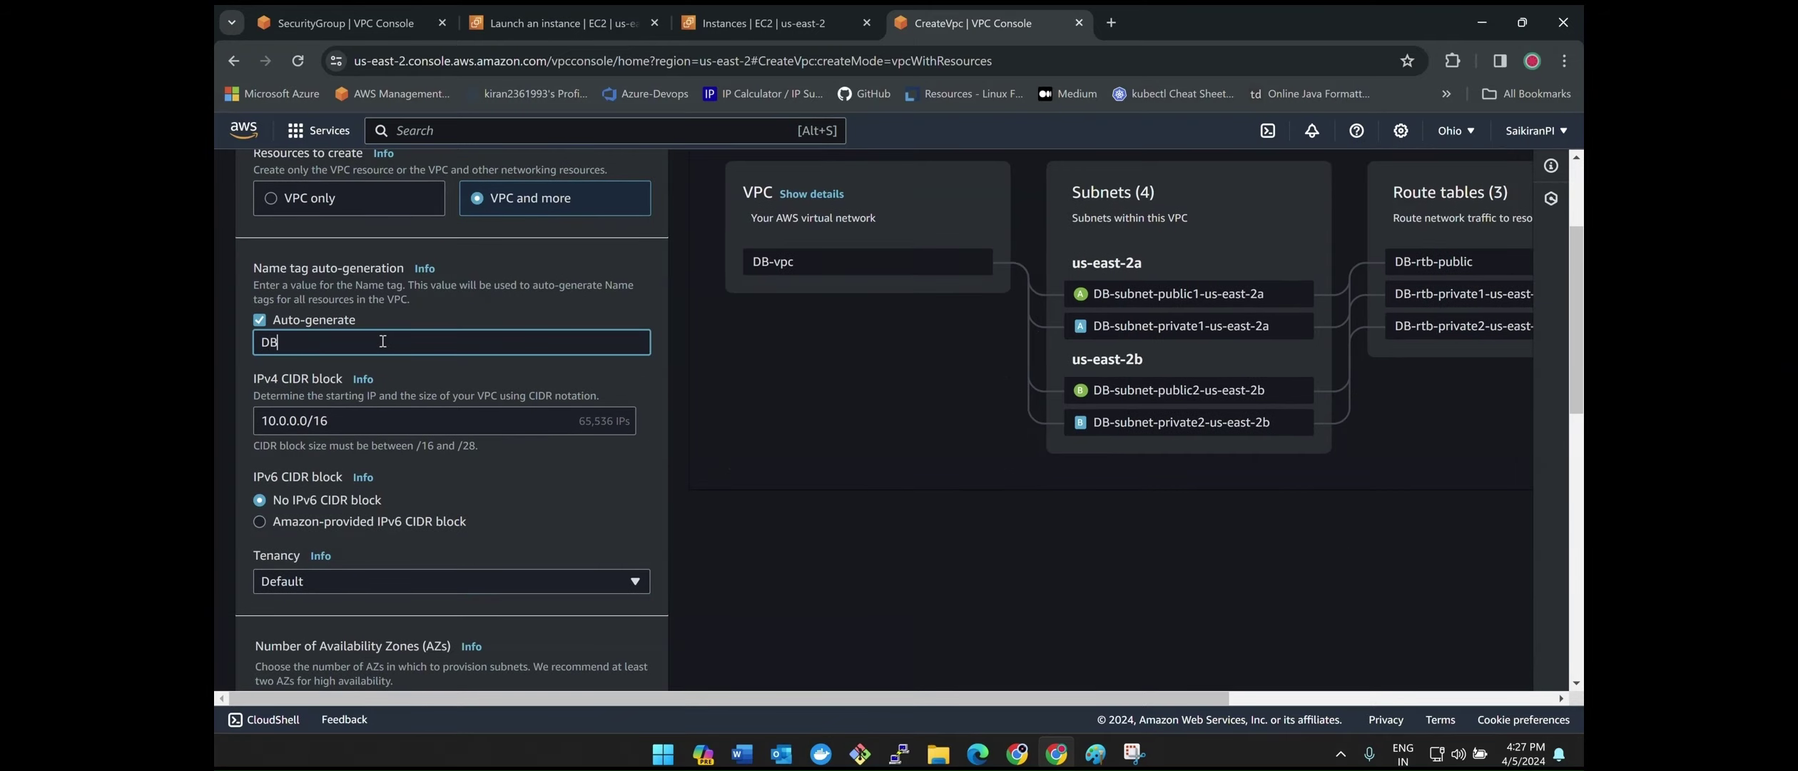
pyautogui.write('_Server')
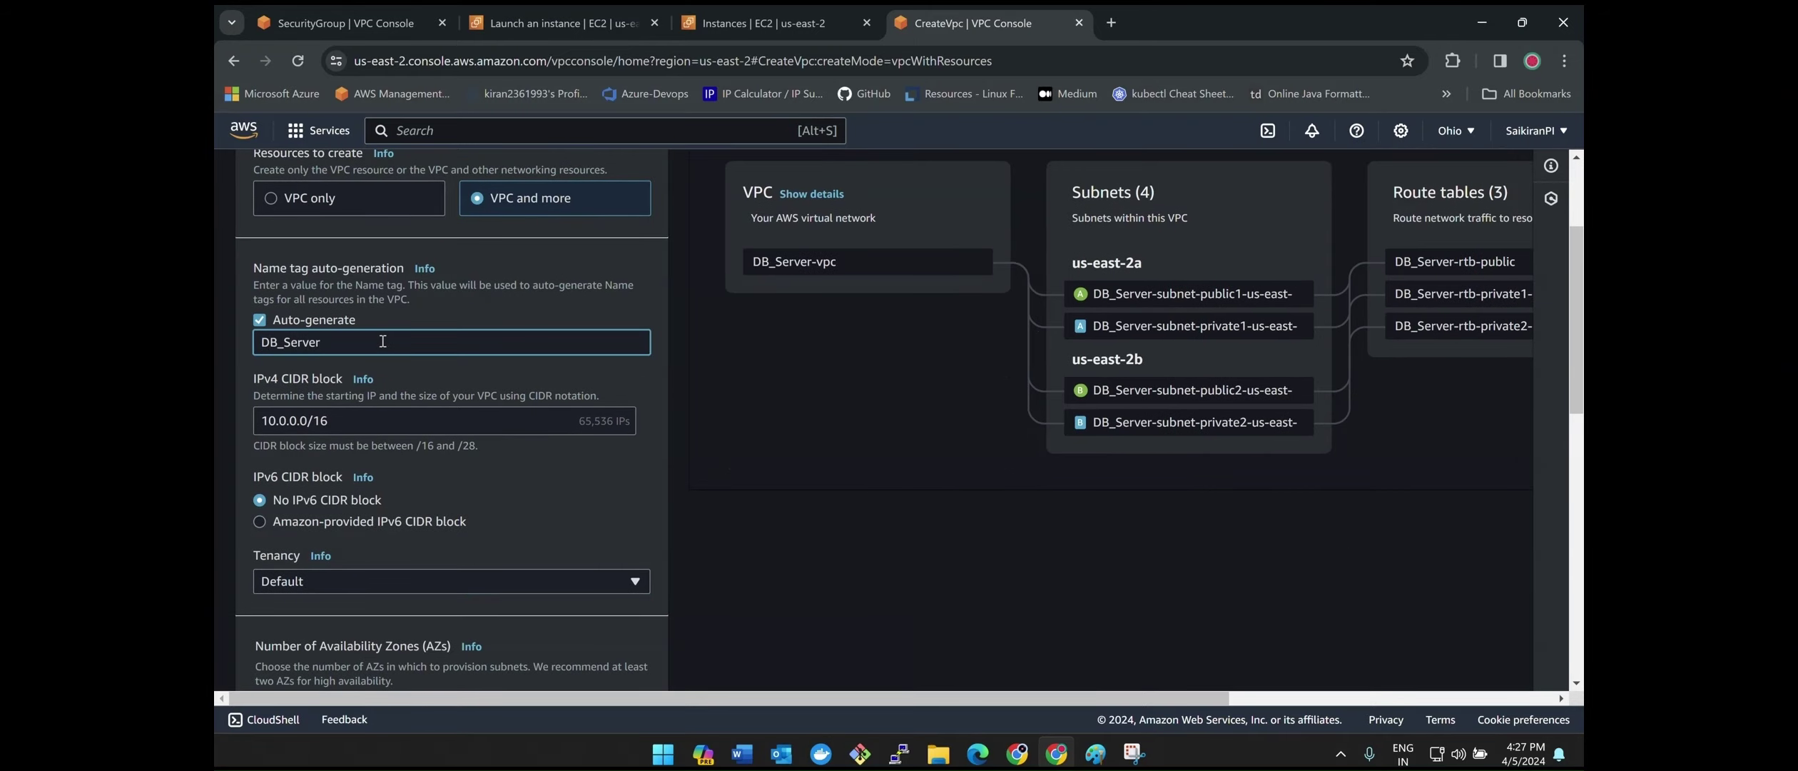
# - Set the IPv4 CIDR block of the DB_Server VPC to 192.168.0.0/16
pyautogui.scroll(-1, 383, 341)
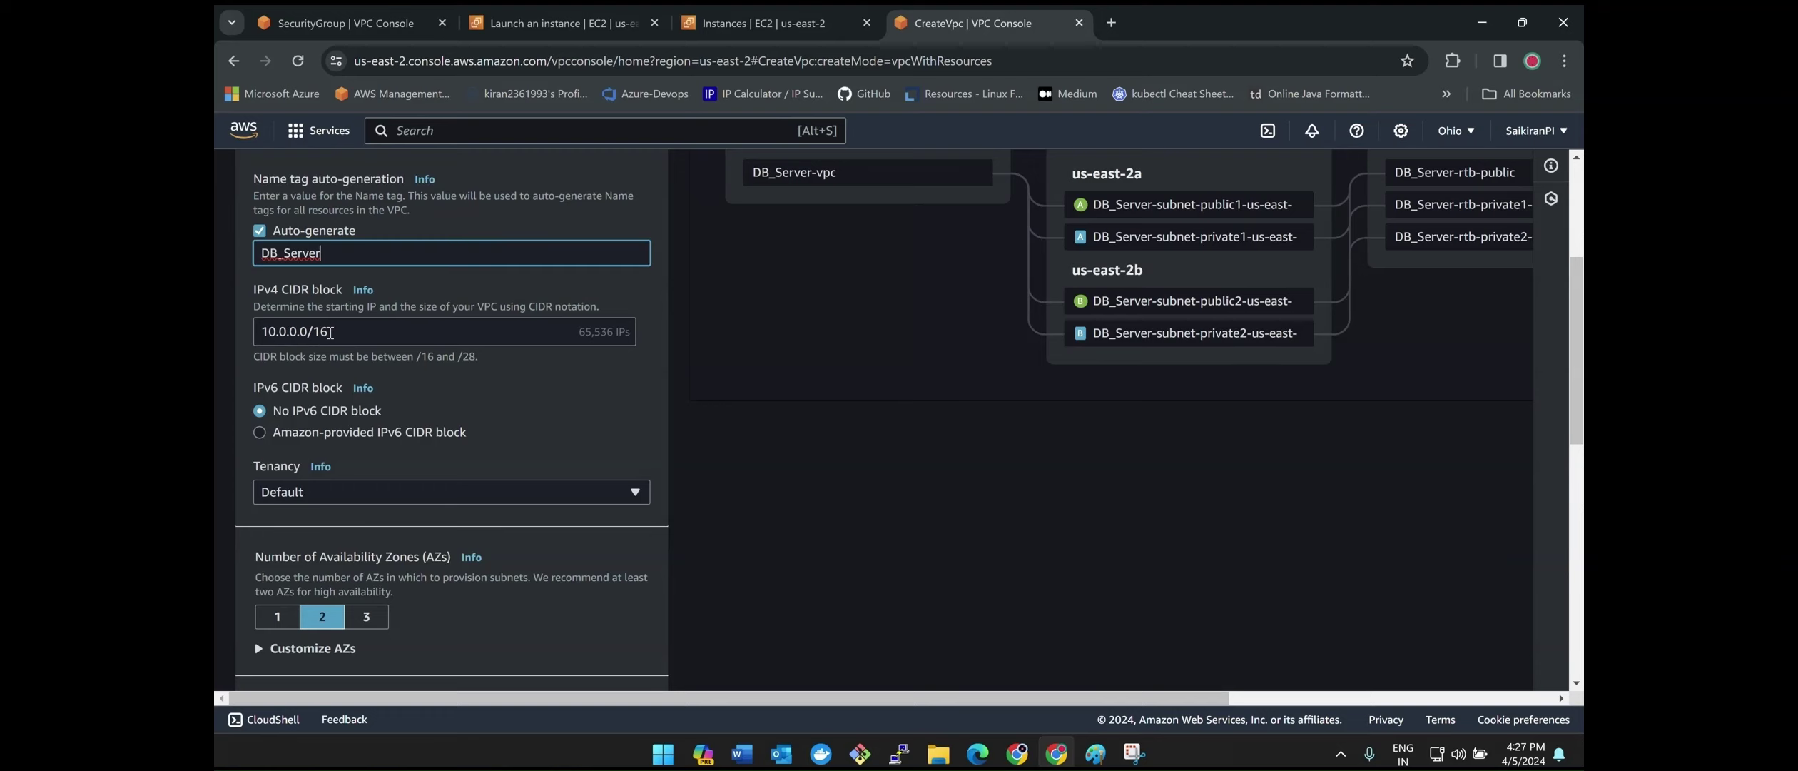
pyautogui.click(311, 331)
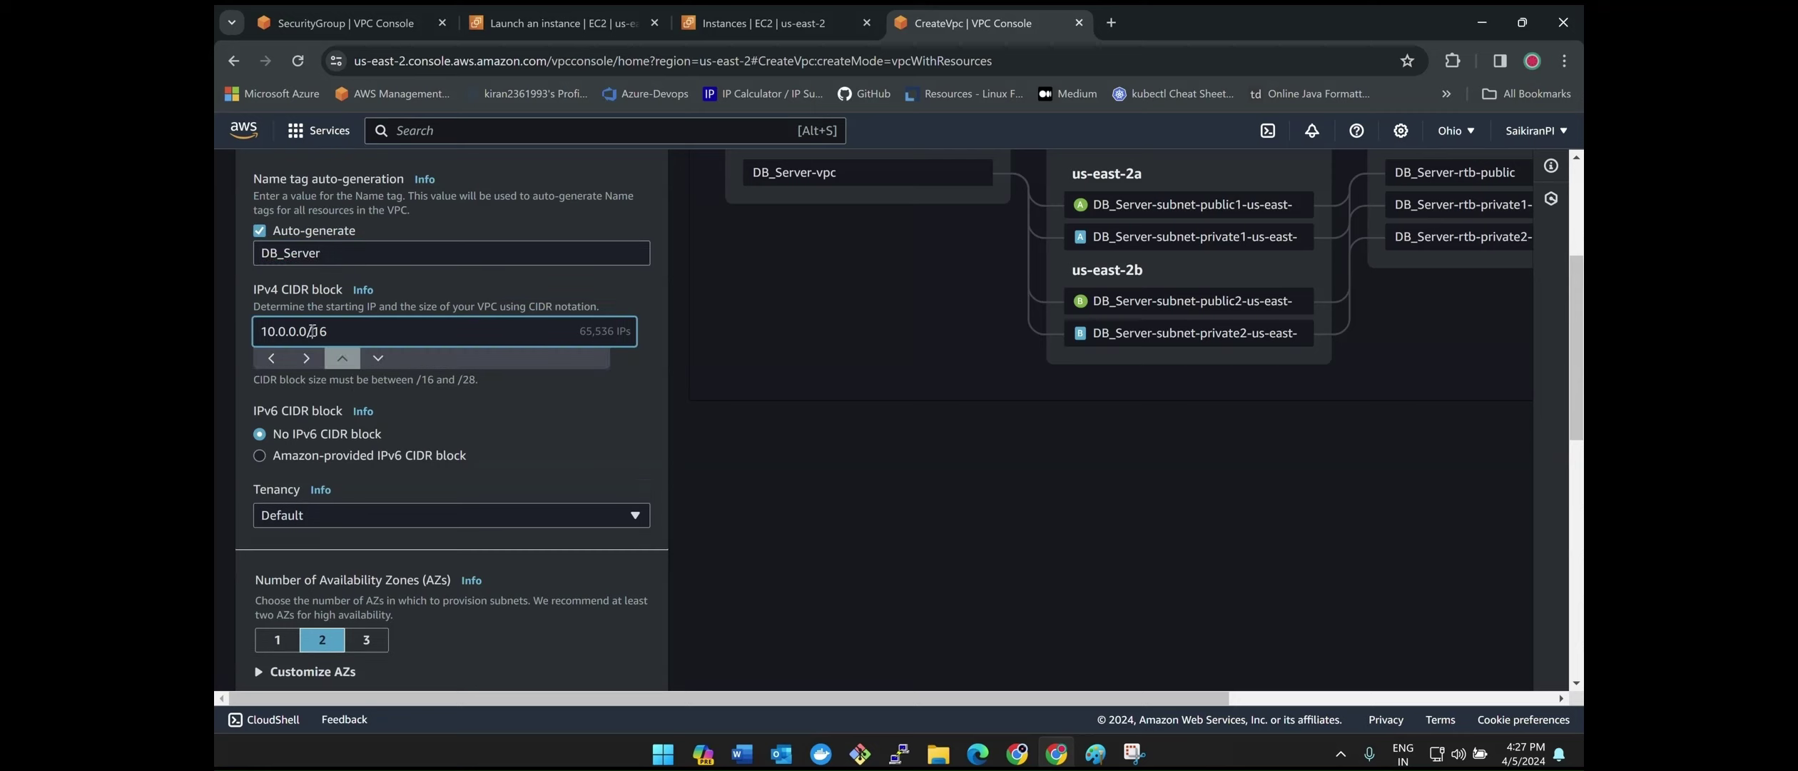
pyautogui.moveTo(309, 331); pyautogui.dragTo(252, 331)
pyautogui.write('1')
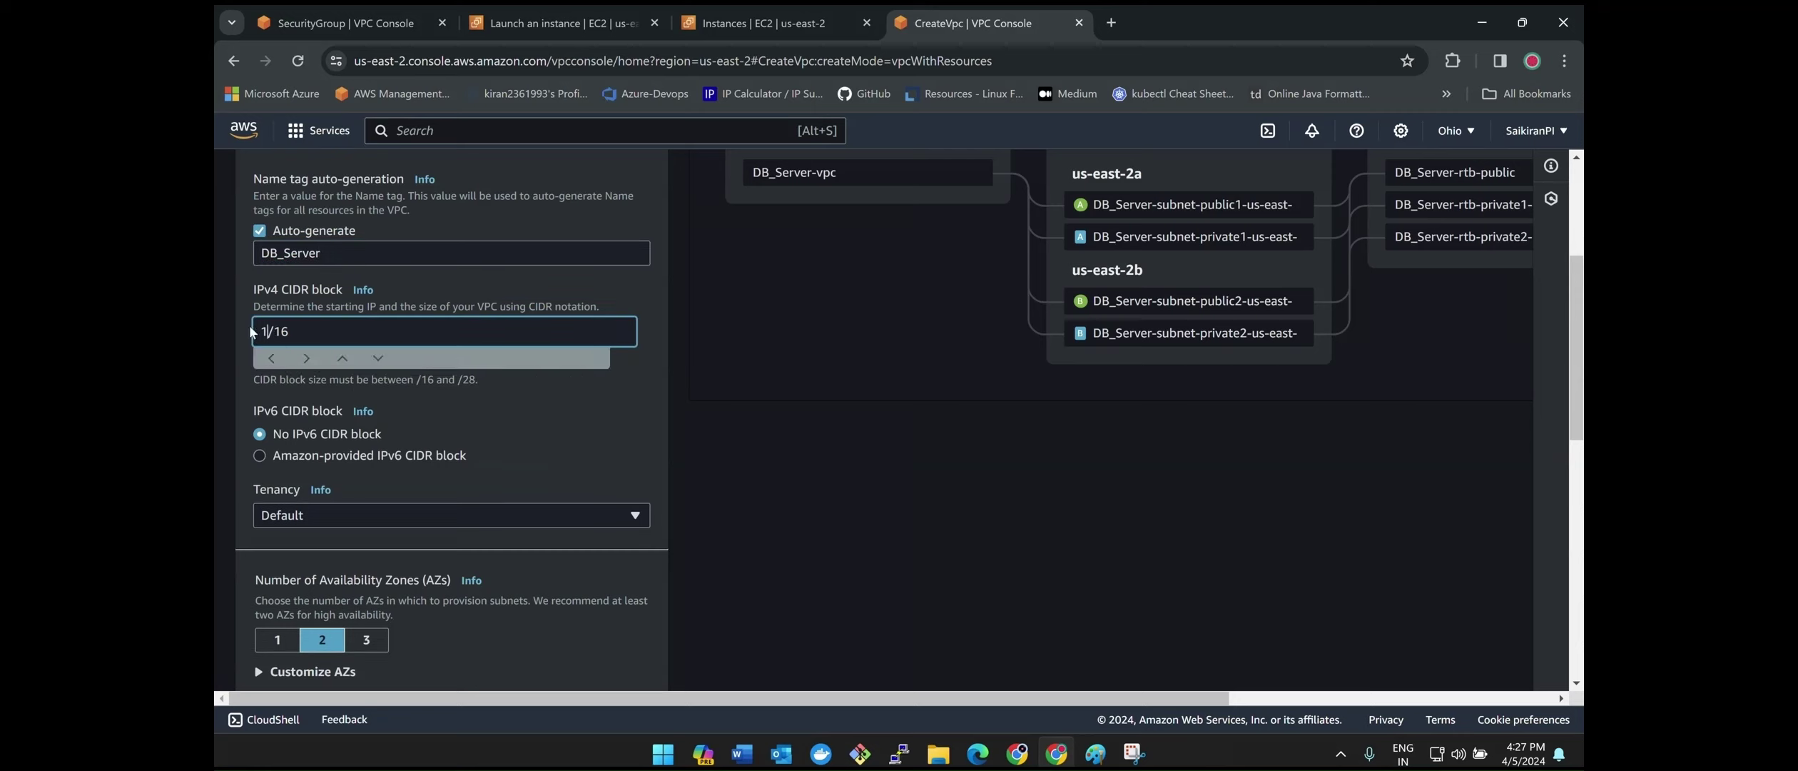
pyautogui.write('92.168.0.0')
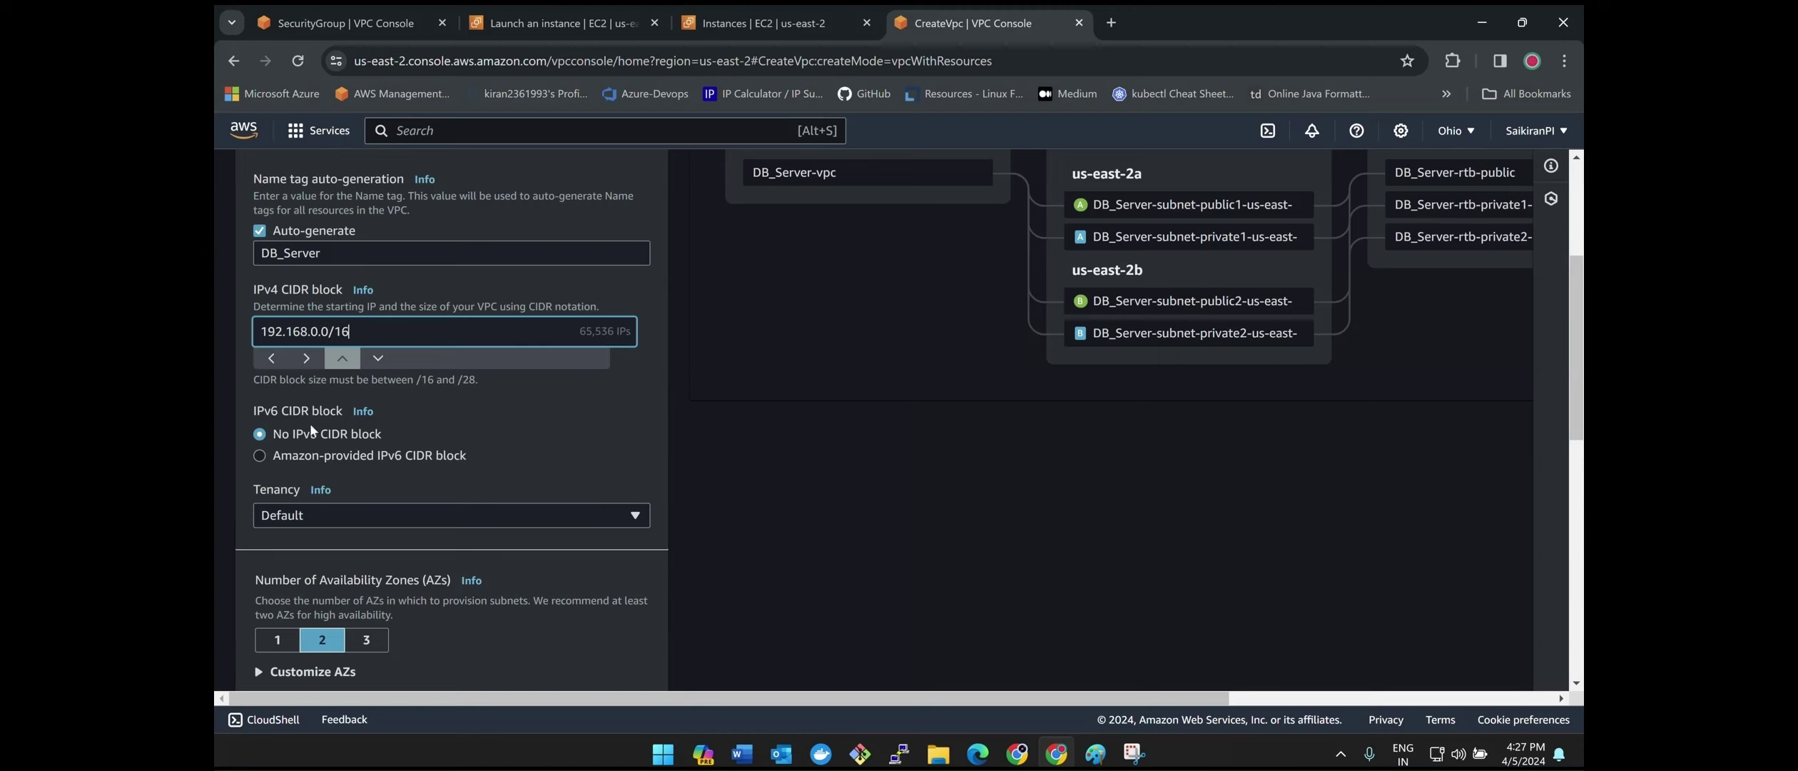
# - Limit the DB_Server VPC to 1 availability zone, keeping us-east-2a as the first zone
pyautogui.scroll(-2, 686, 413)
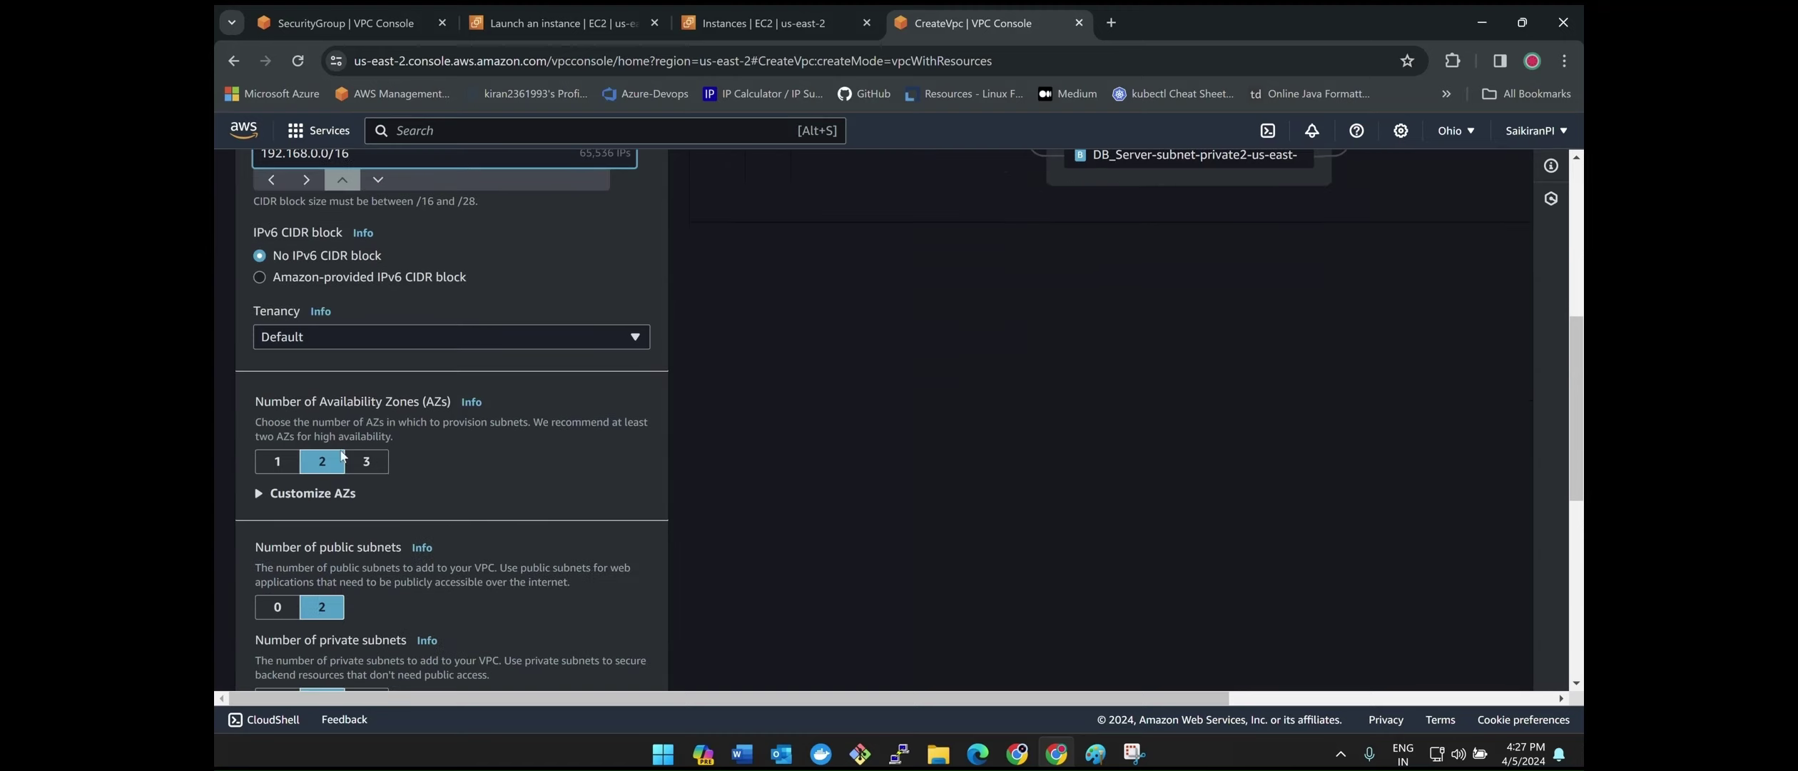
pyautogui.click(275, 471)
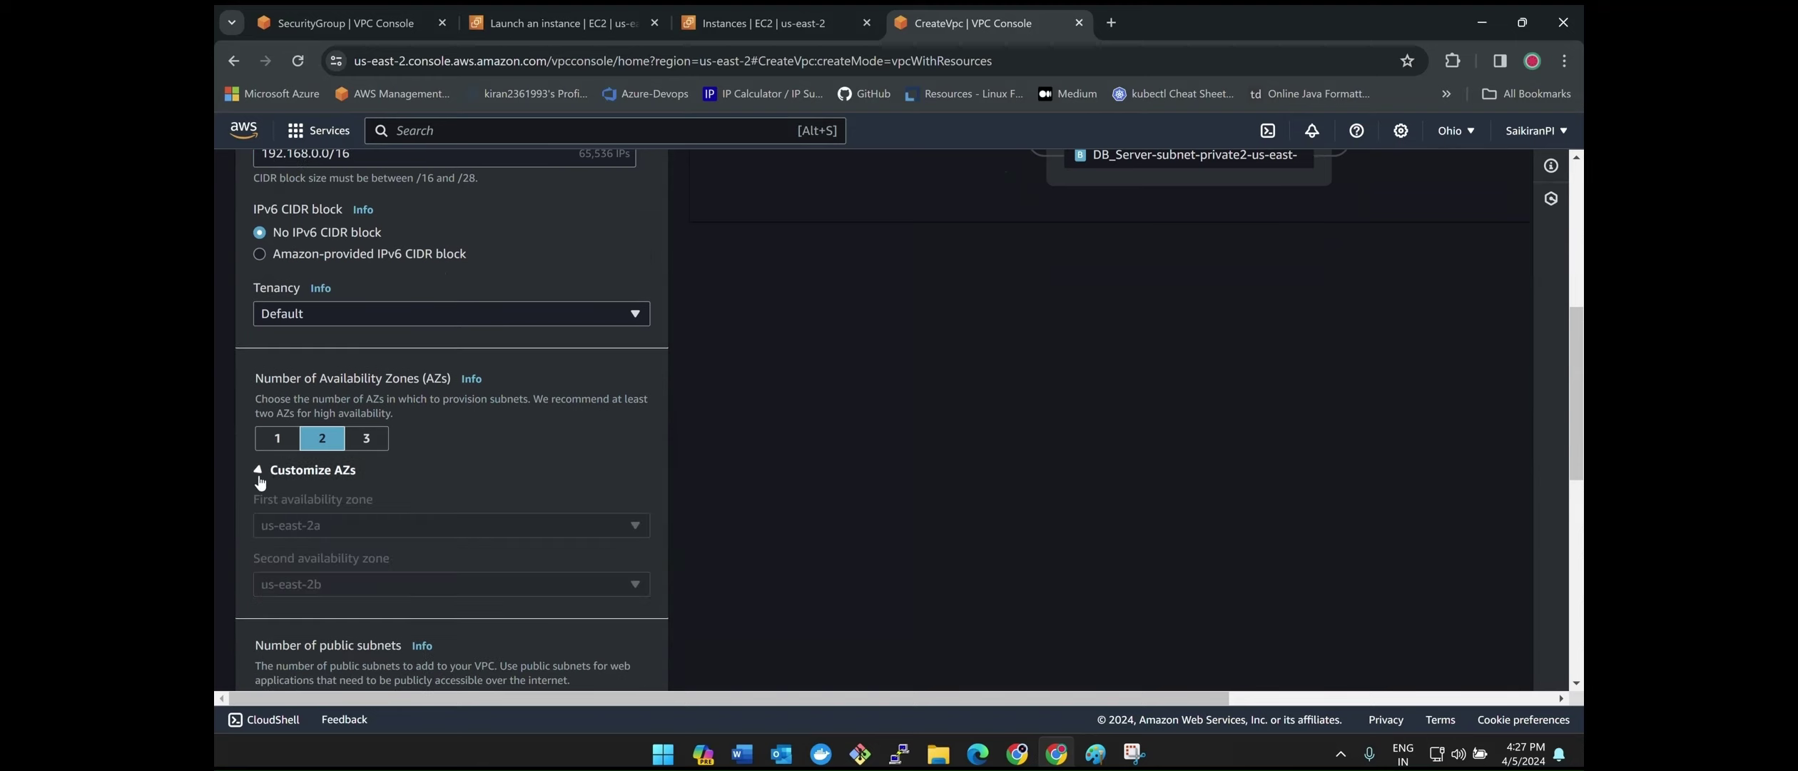
pyautogui.click(278, 433)
pyautogui.click(374, 525)
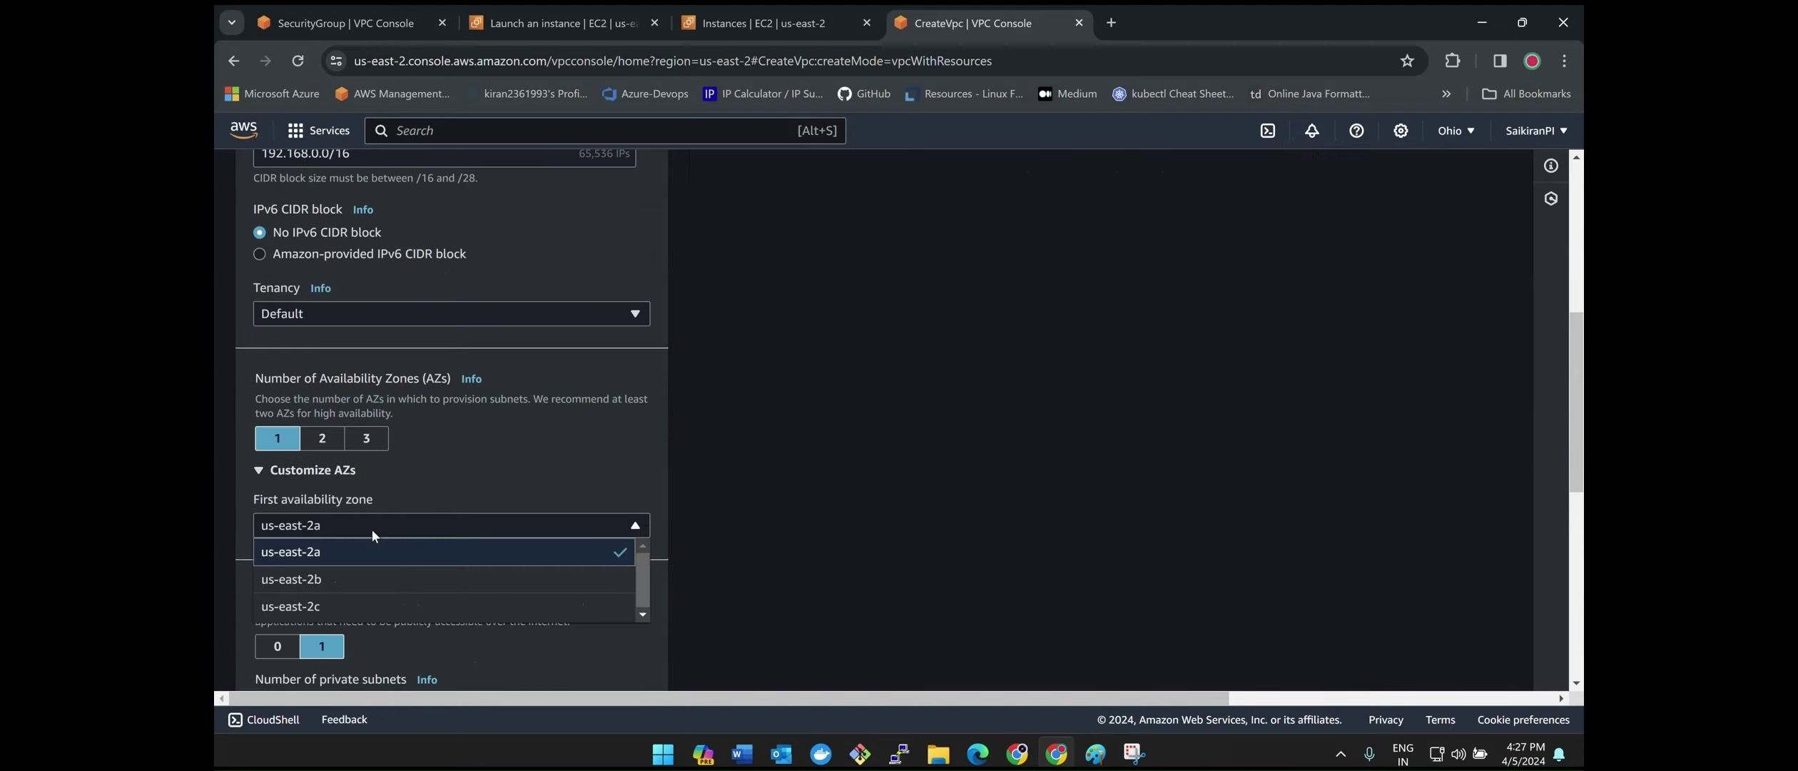
pyautogui.click(528, 565)
# - Set the number of private subnets to 0 and create the DB_Server VPC
pyautogui.scroll(-4, 573, 417)
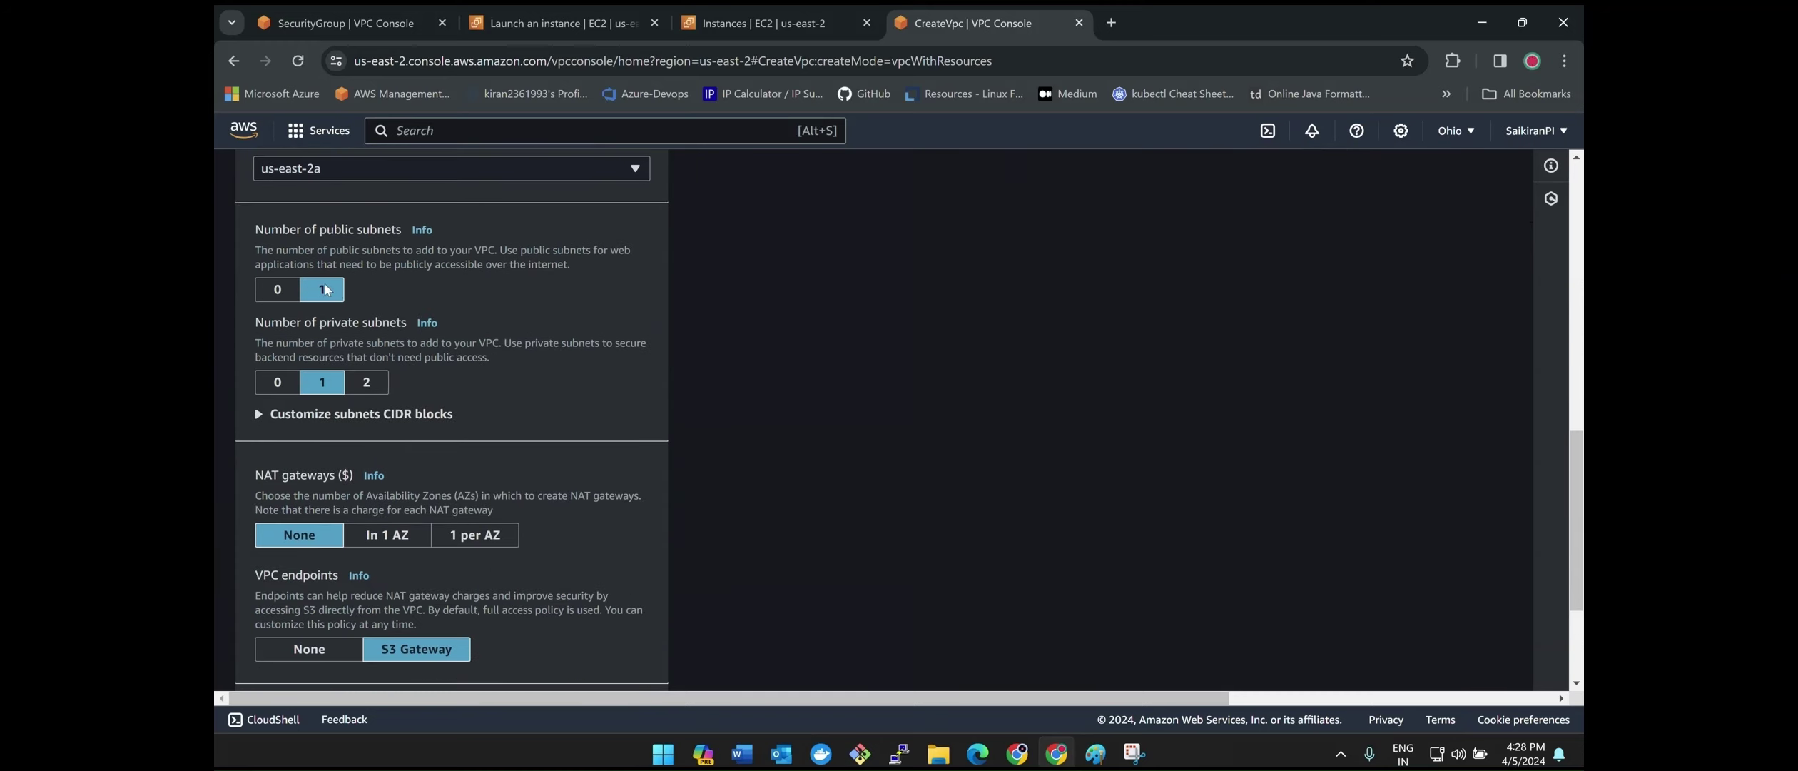
pyautogui.click(269, 386)
pyautogui.scroll(-3, 270, 391)
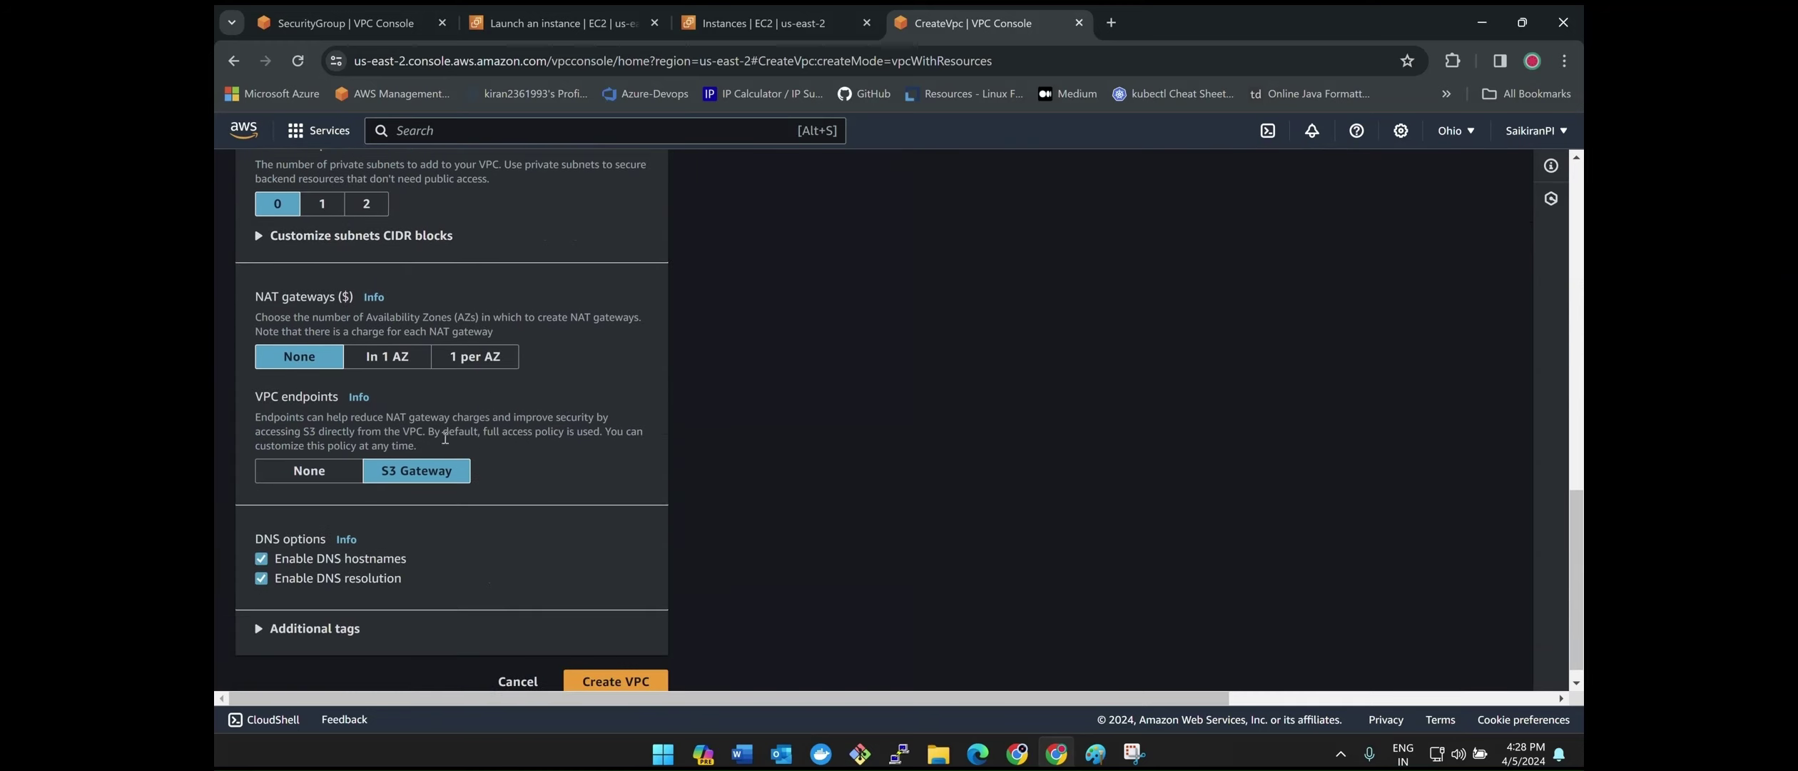
pyautogui.click(651, 667)
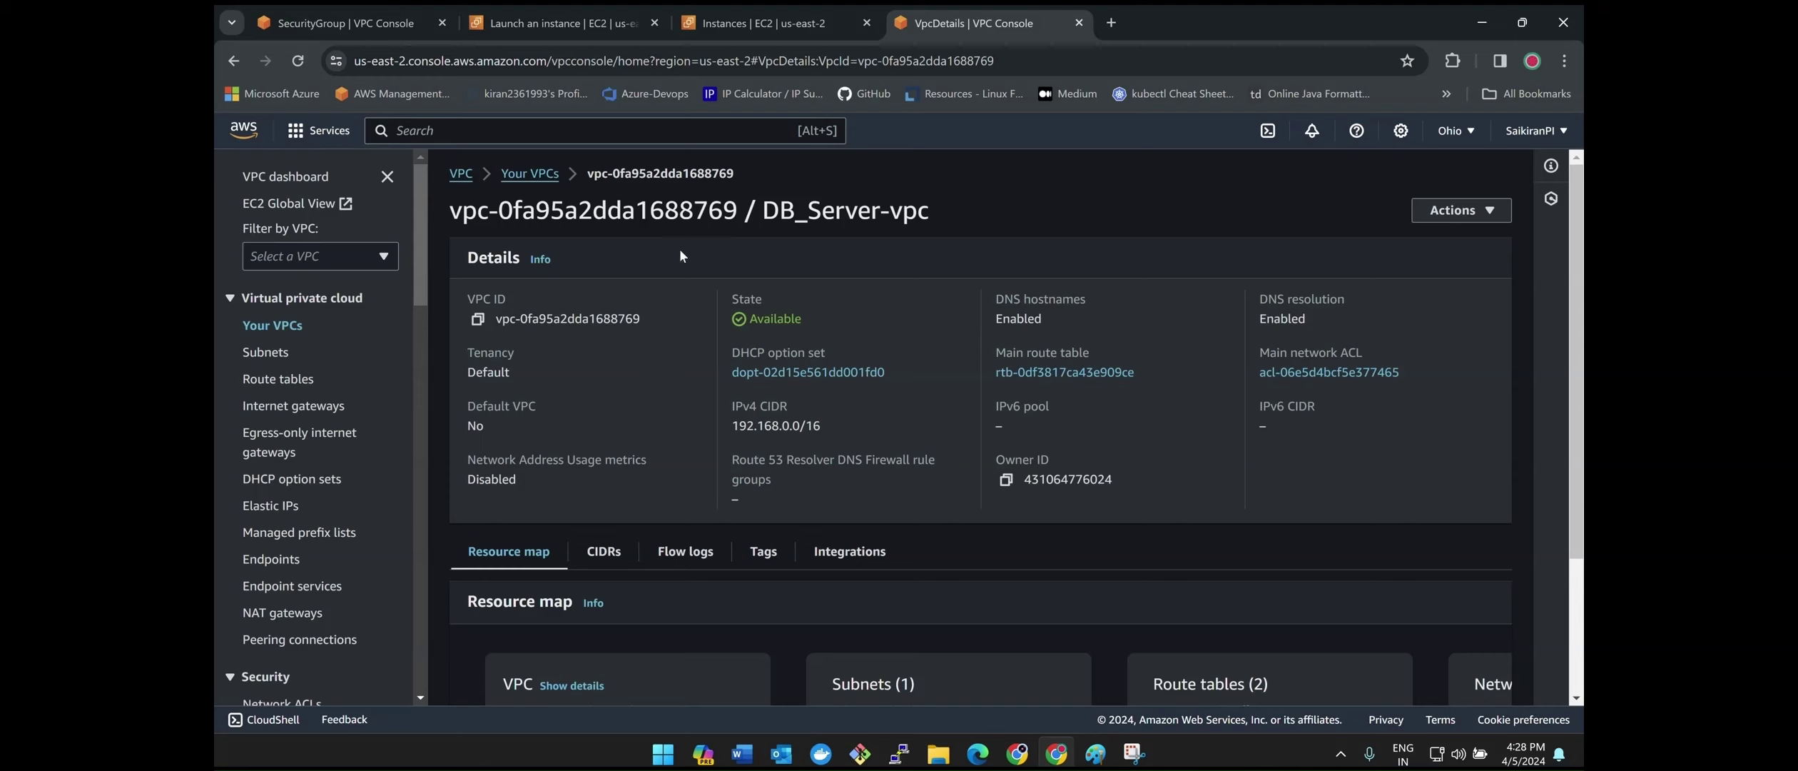
# - Filter the security groups by the DB_Server-vpc ID vpc-0fa95a2dda1688769 and open its default security group
pyautogui.moveTo(500, 210); pyautogui.dragTo(742, 207)
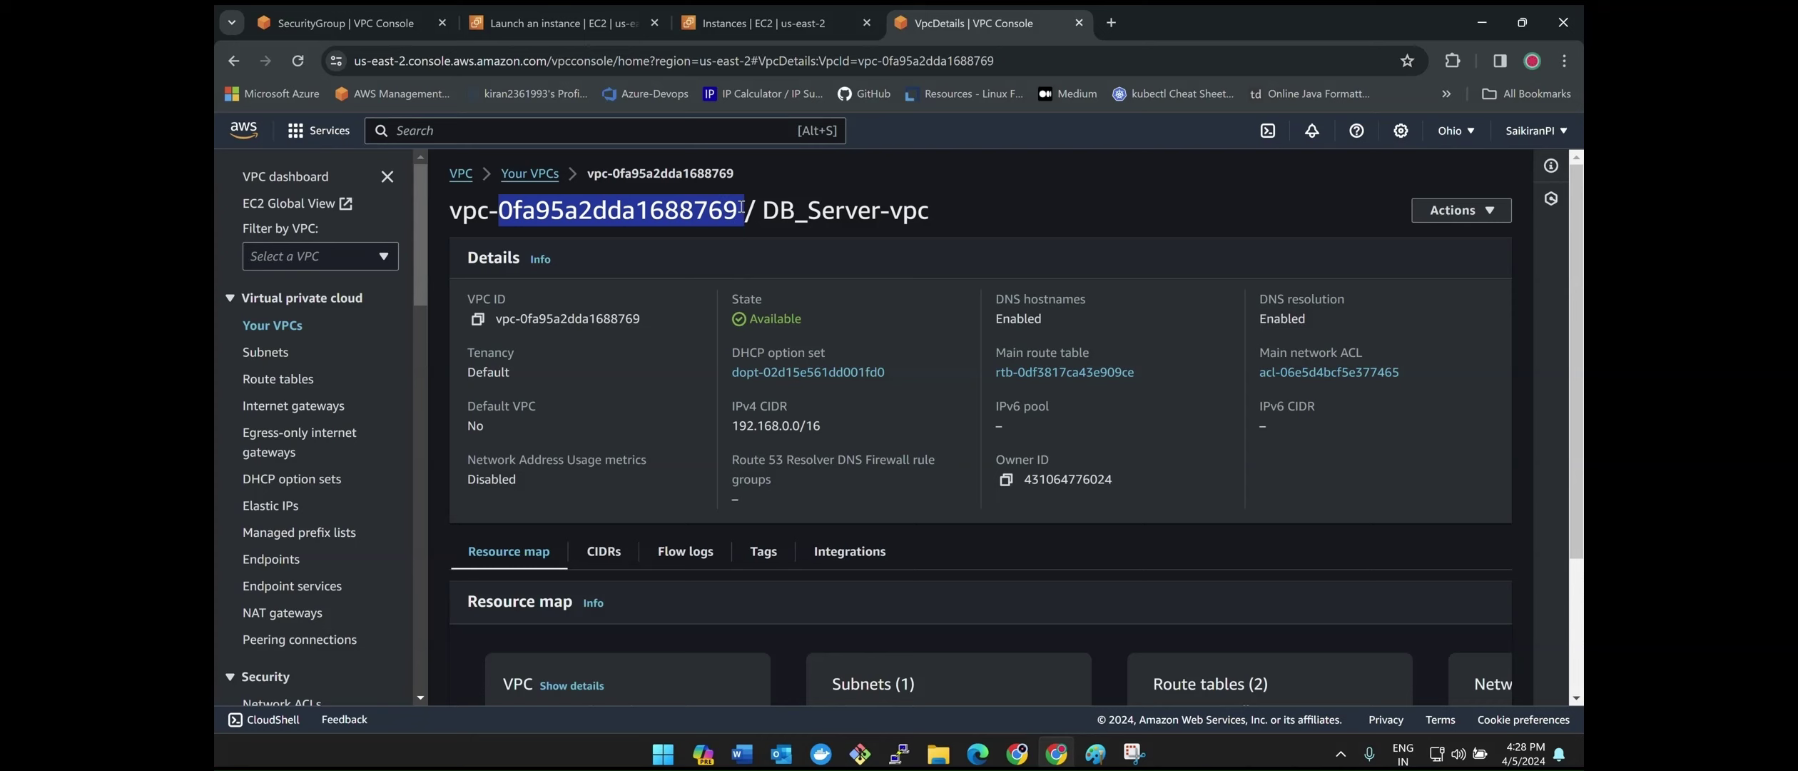
pyautogui.scroll(-3, 321, 464)
pyautogui.click(299, 551)
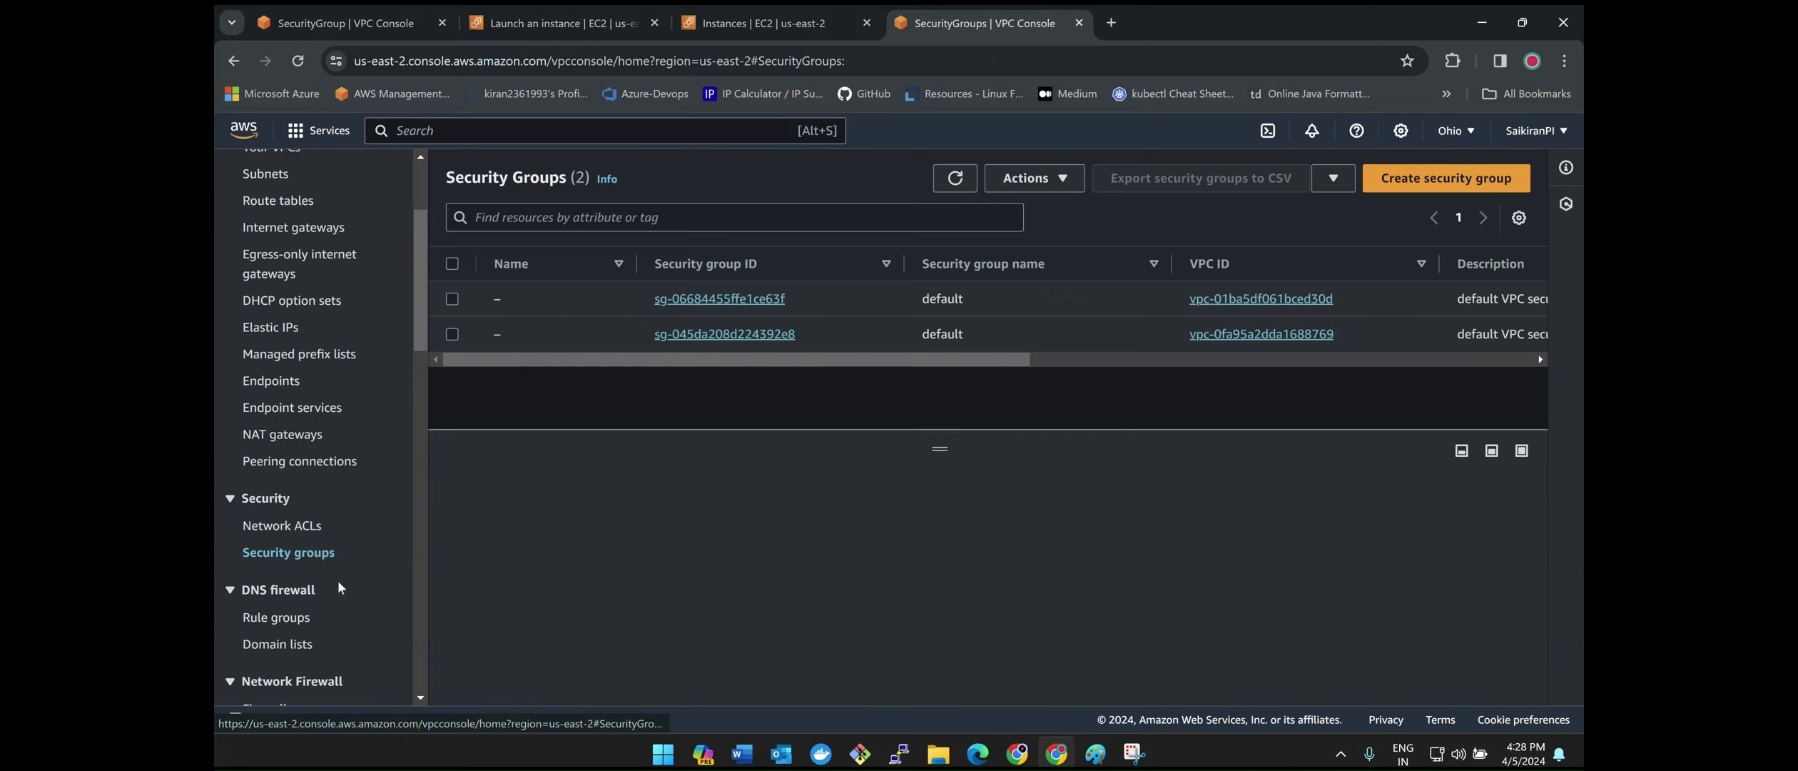
pyautogui.click(619, 216)
pyautogui.write('vpc-0fa95a2dda1688769')
pyautogui.press('Return')
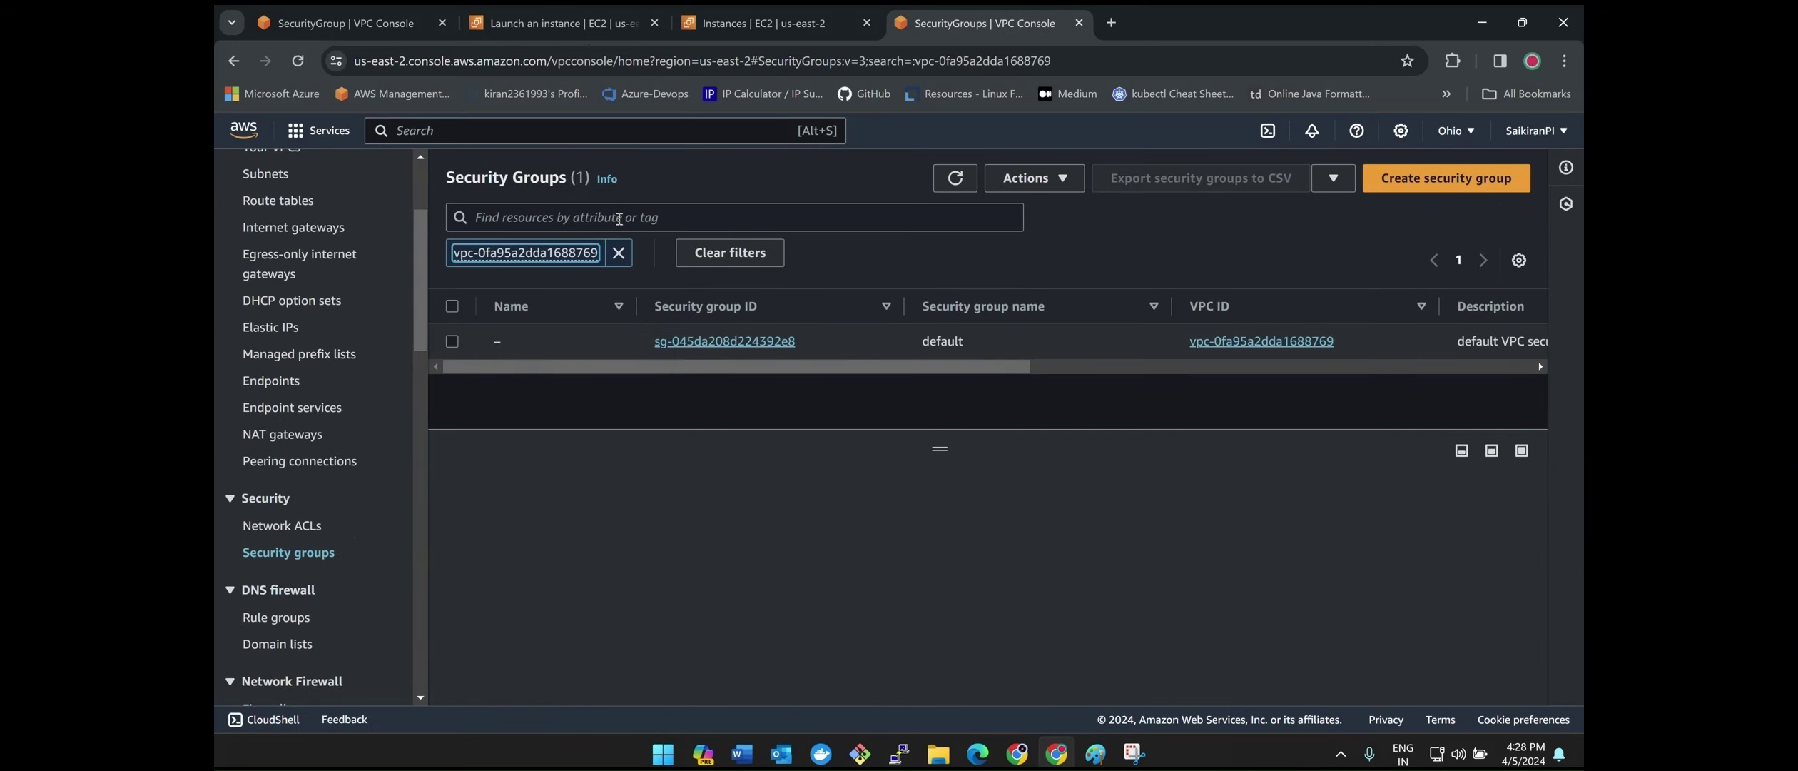
pyautogui.click(728, 341)
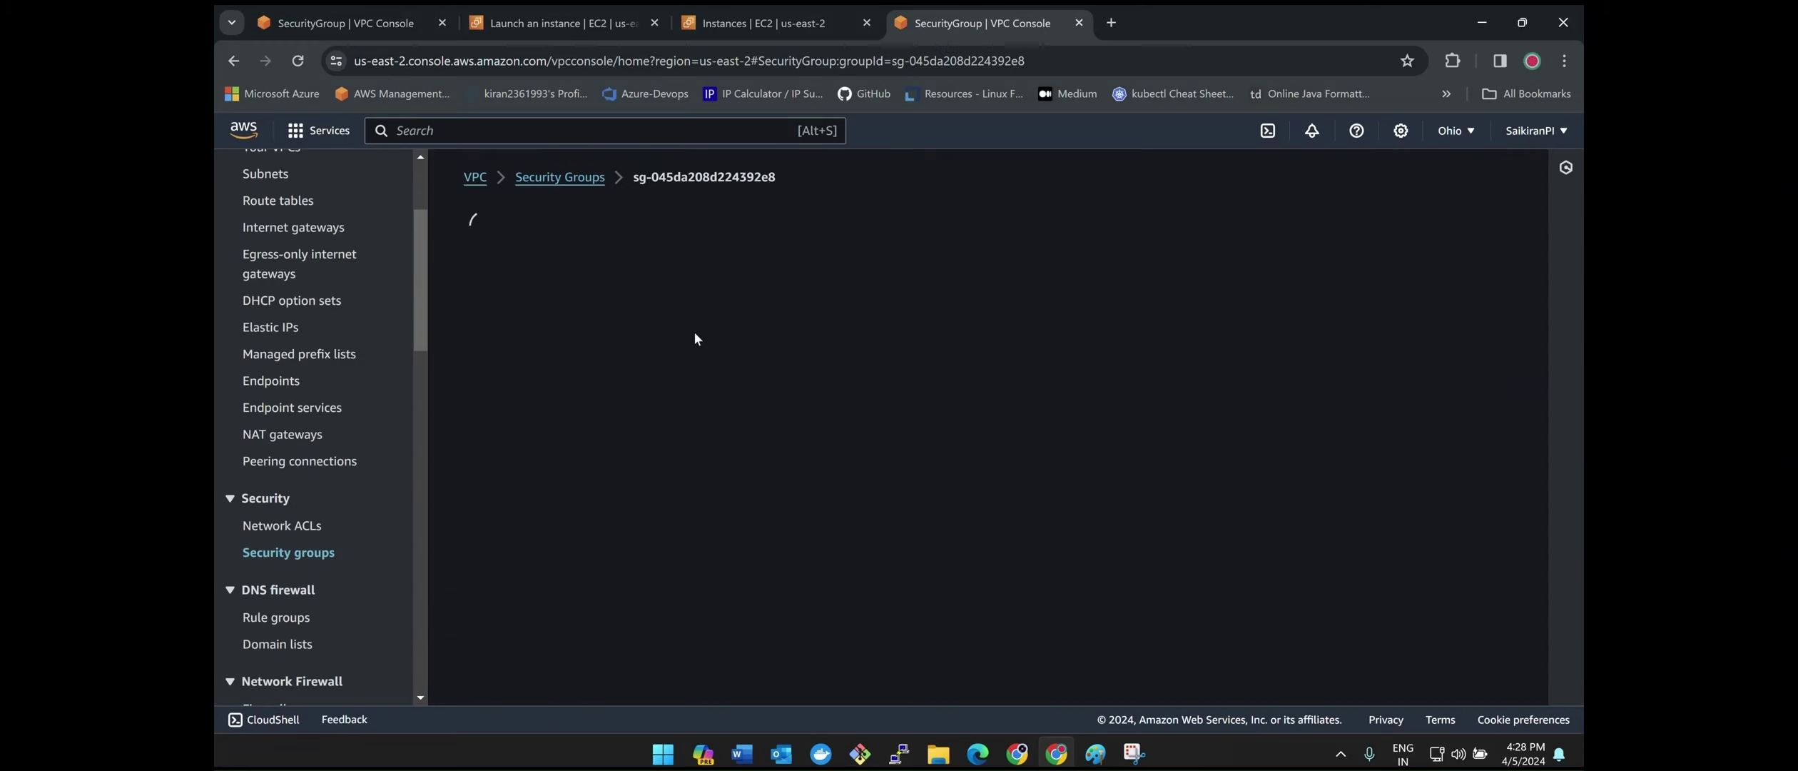
# - Open the inbound rules of DB_Server-vpc's default security group for editing and delete the existing rule
pyautogui.scroll(-1, 793, 431)
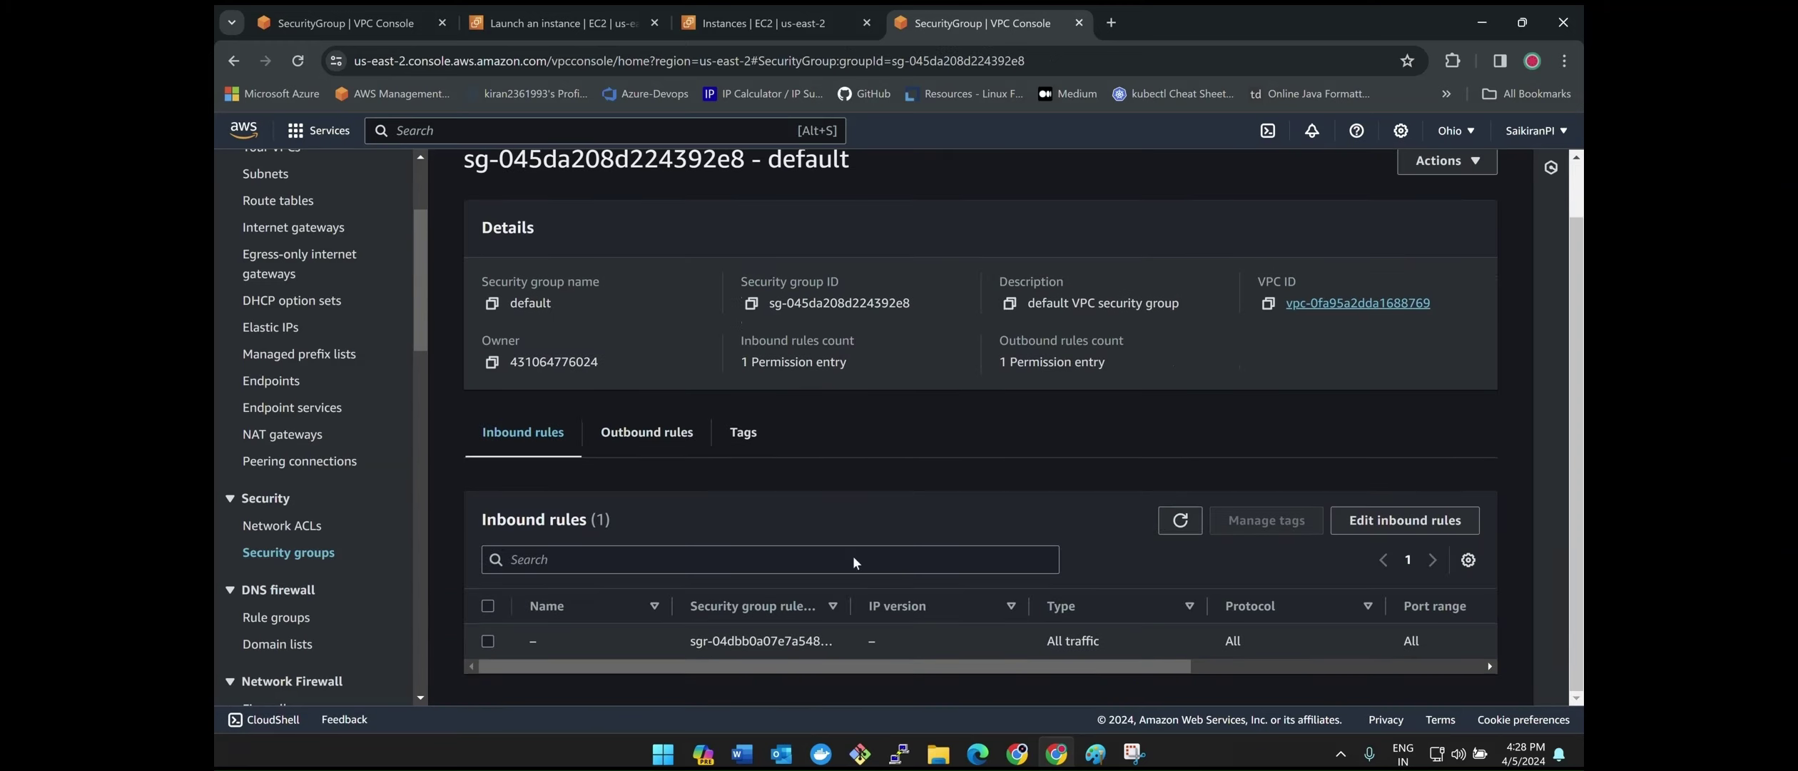
pyautogui.click(1401, 512)
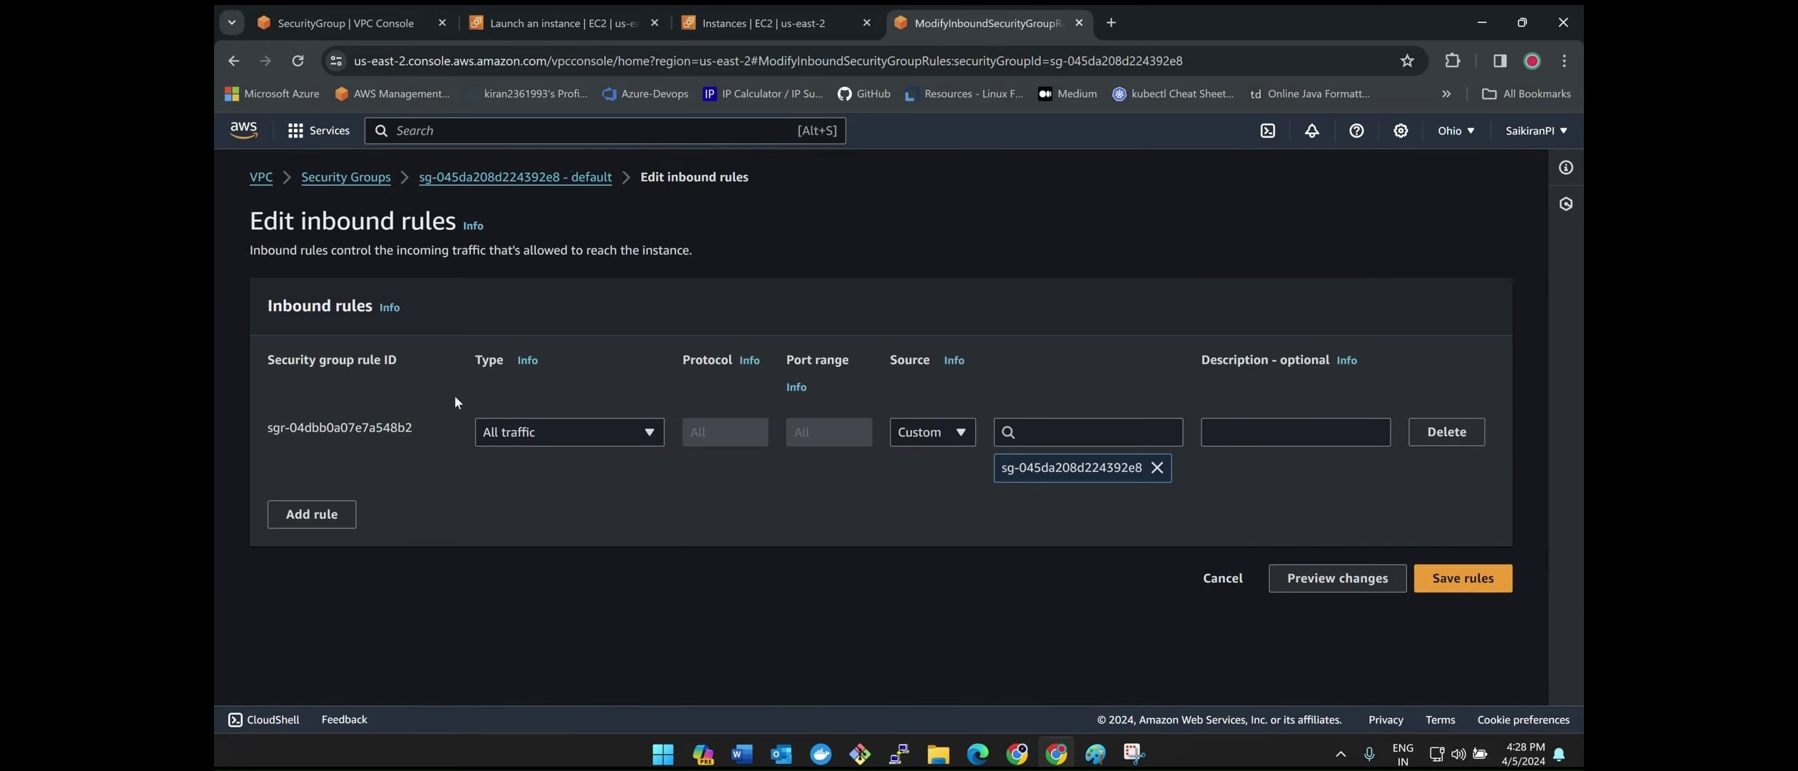
pyautogui.click(1456, 432)
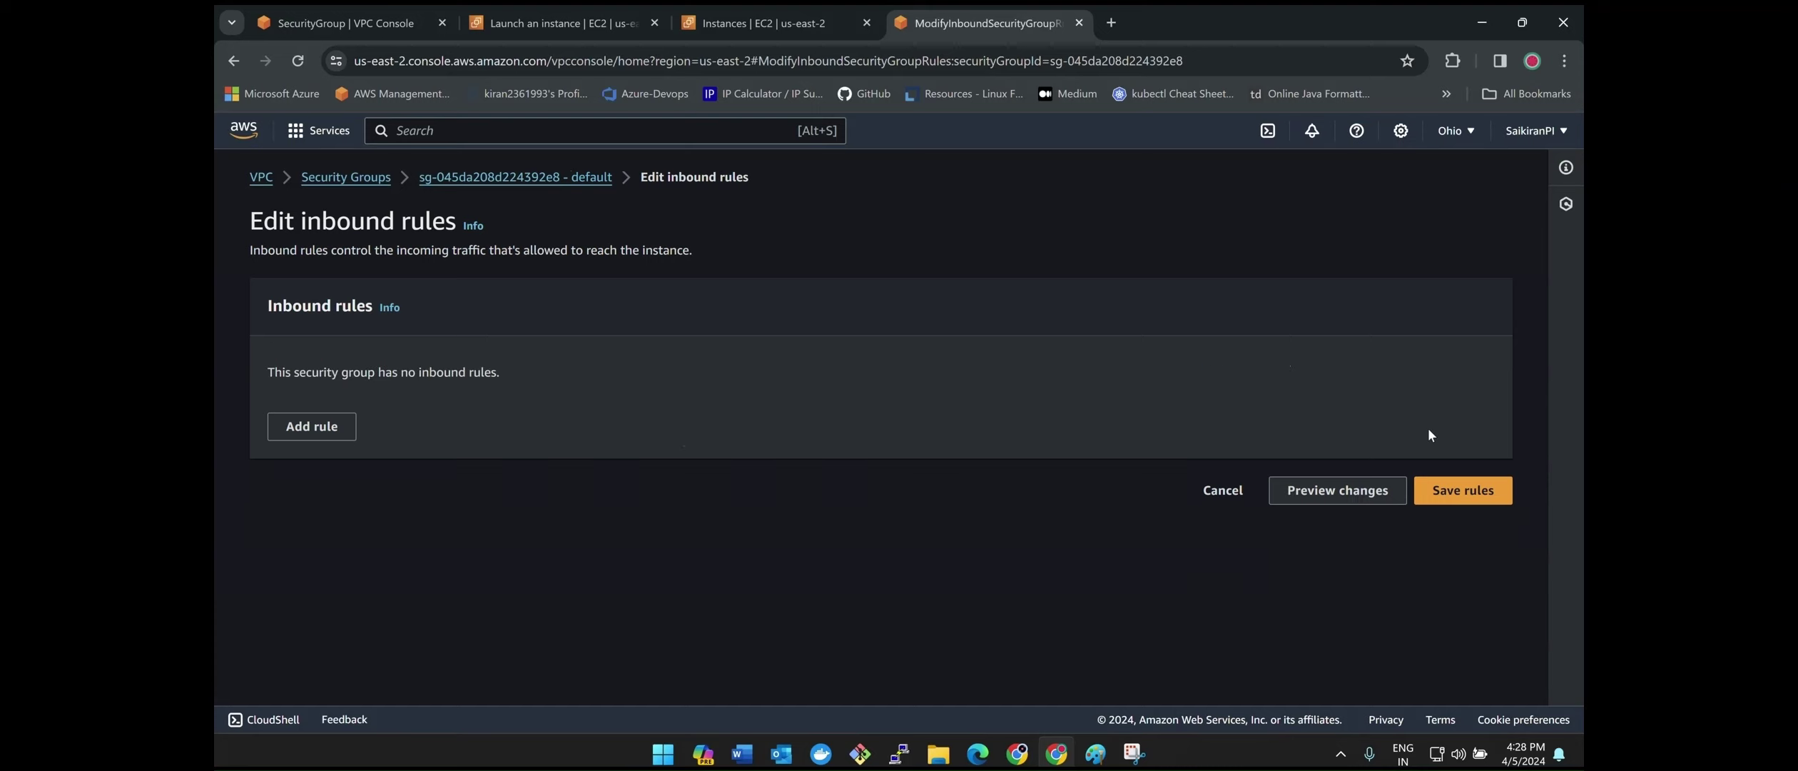
# - Add an inbound rule allowing all traffic from Anywhere-IPv4 (0.0.0.0/0) and save the security group's rules
pyautogui.click(312, 428)
pyautogui.click(551, 432)
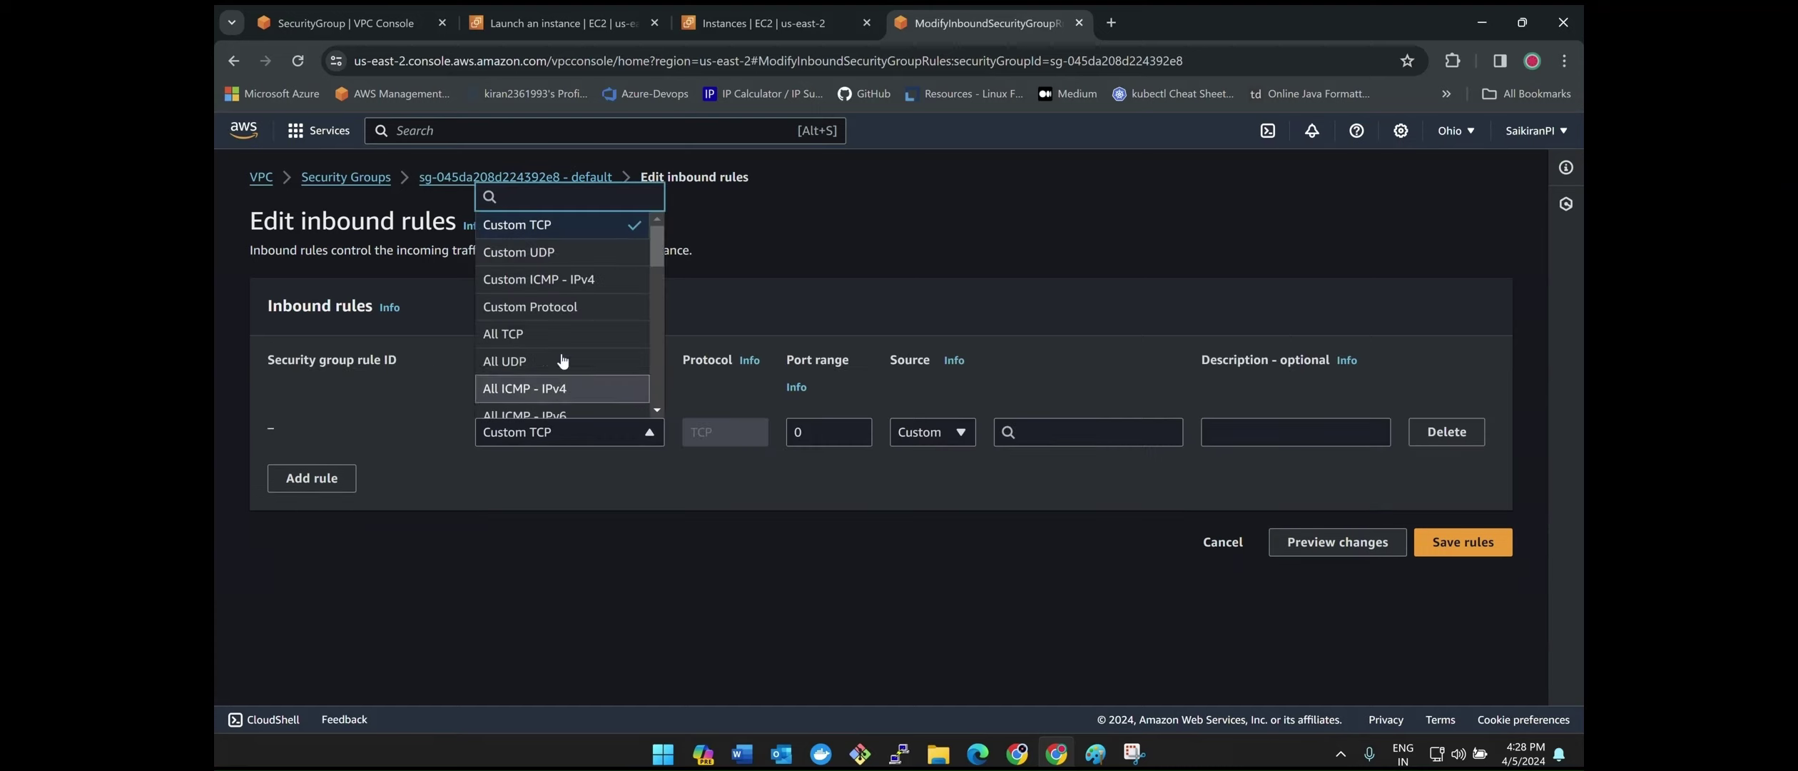
pyautogui.scroll(-1, 565, 331)
pyautogui.click(542, 268)
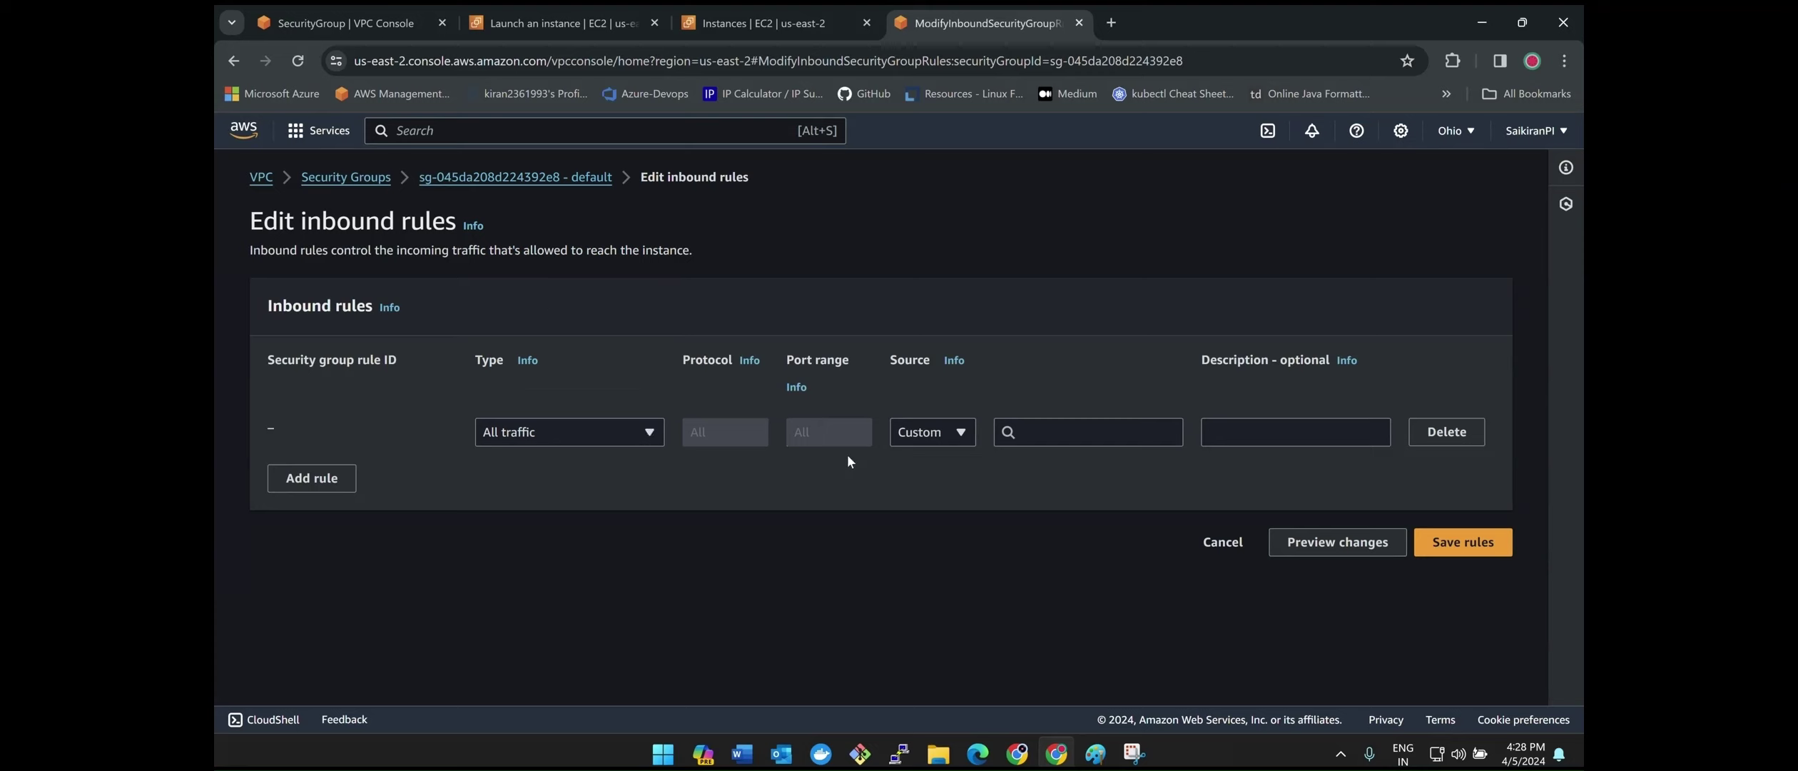
pyautogui.click(942, 434)
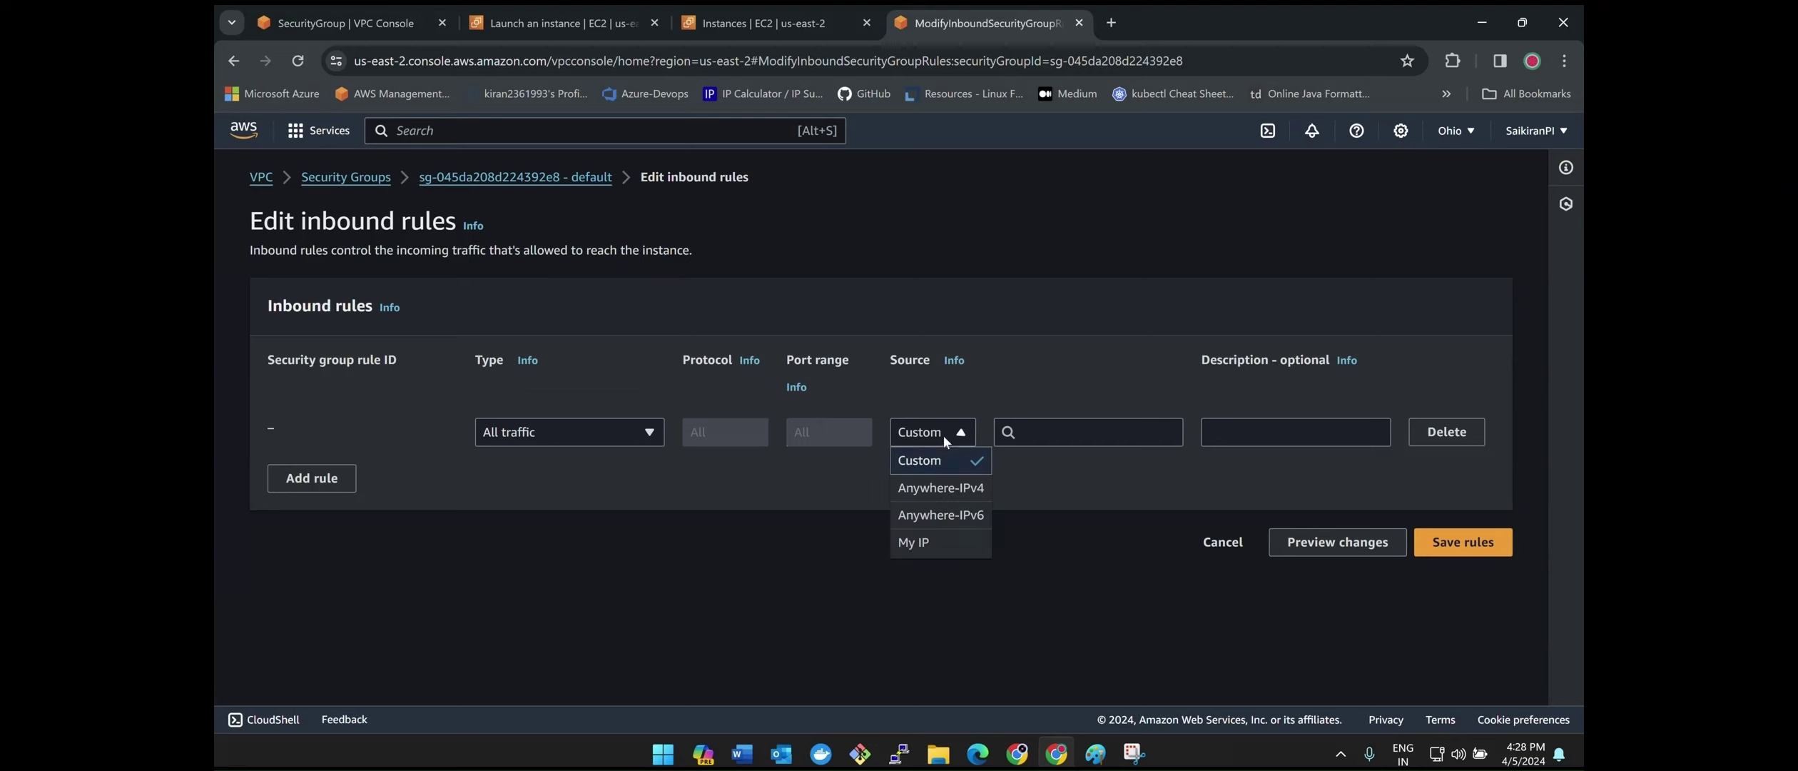
pyautogui.click(941, 488)
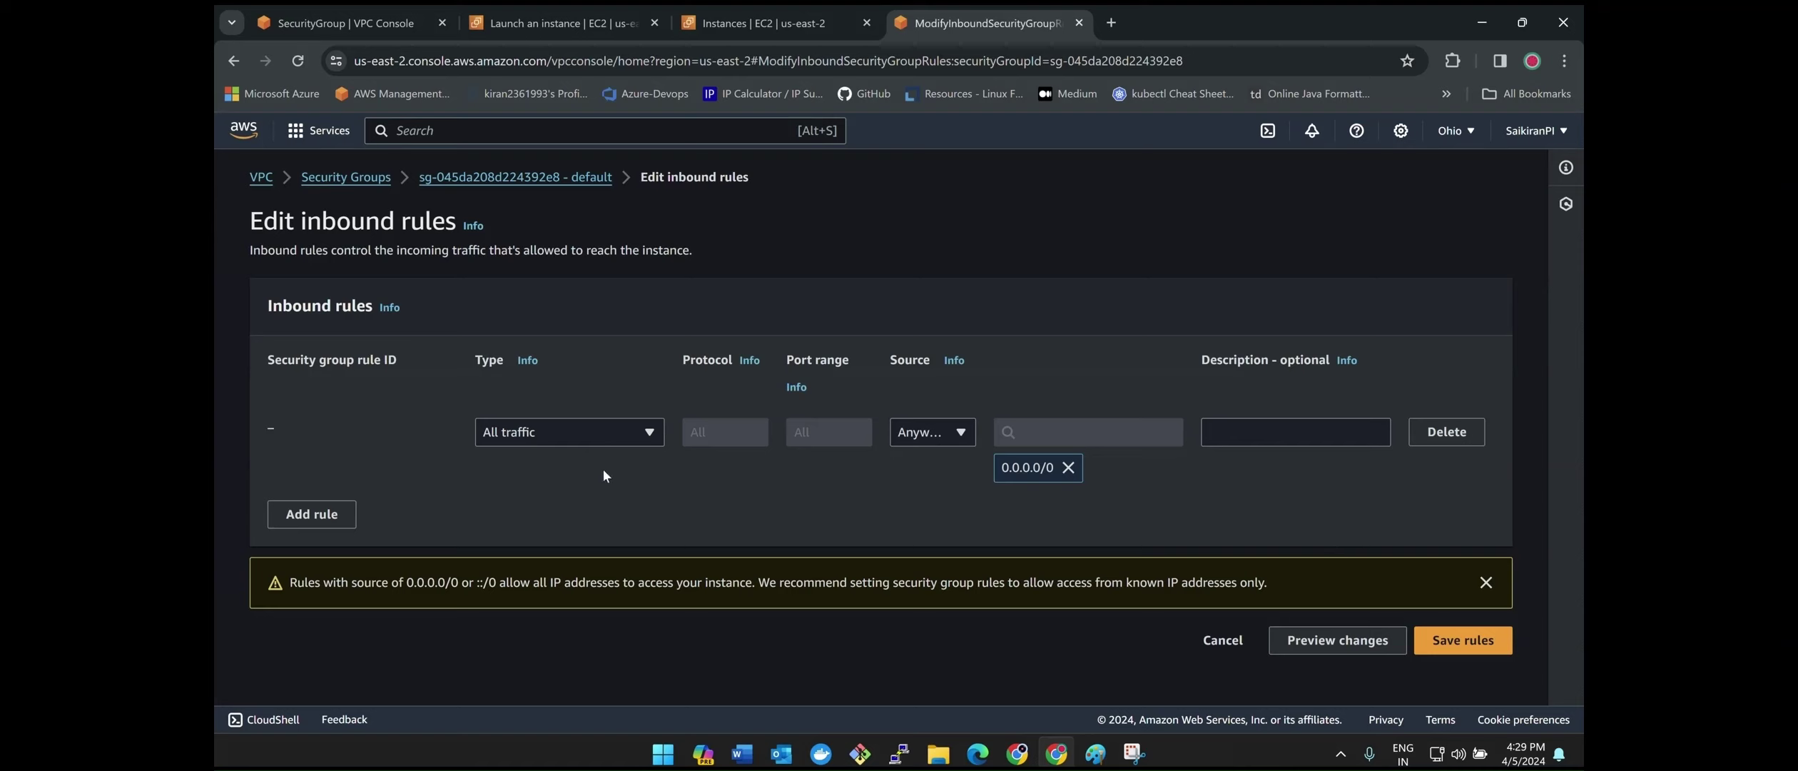
pyautogui.click(1468, 641)
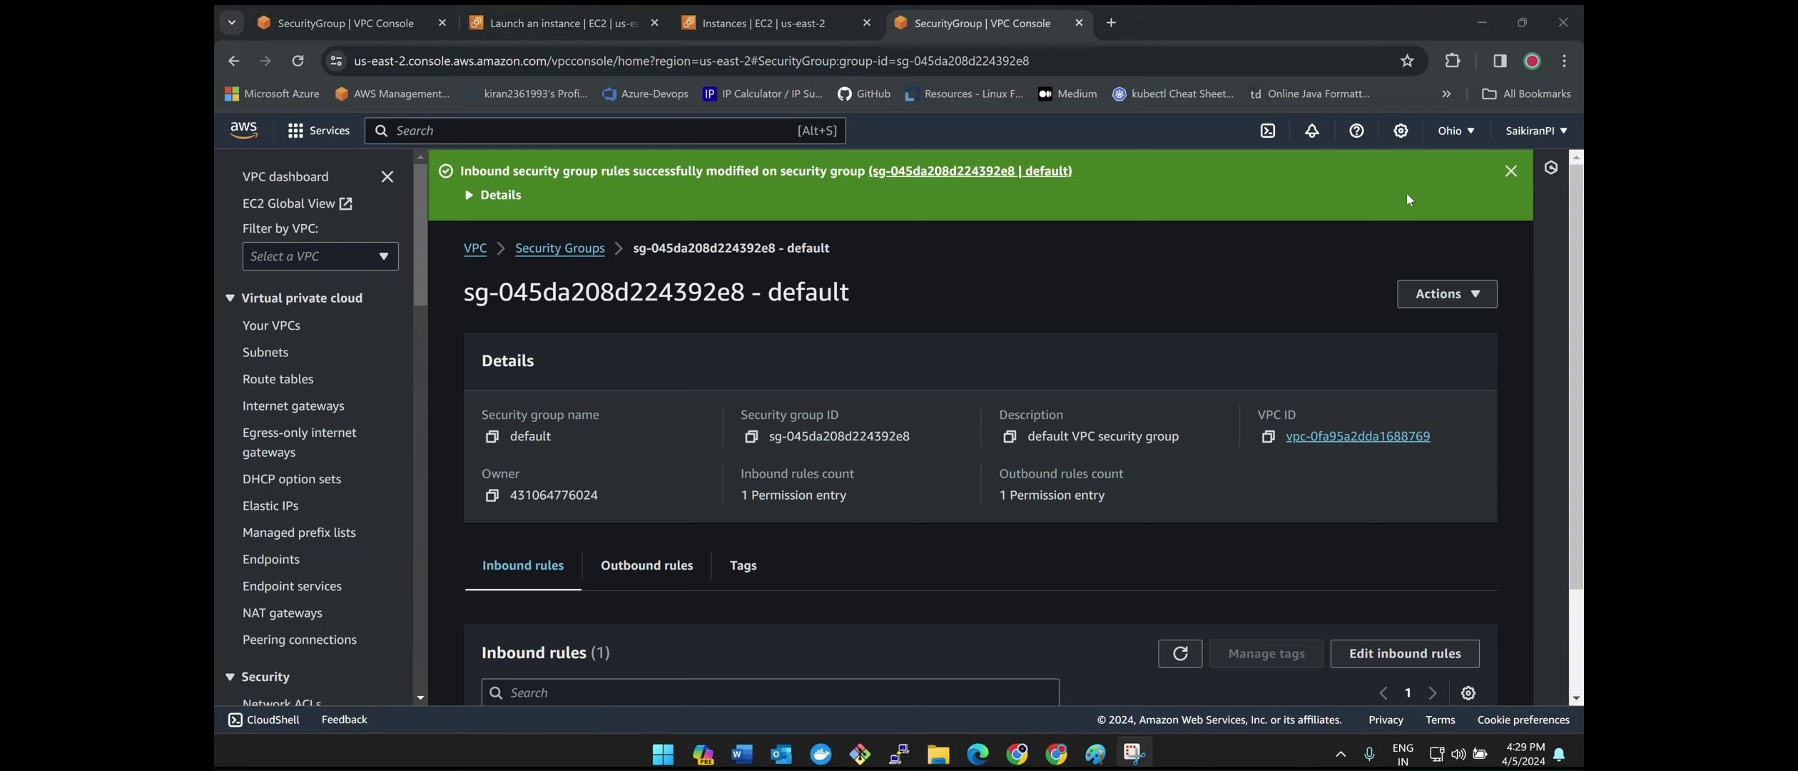
# - Start launching a new EC2 instance in the Ohio region and name it Db_server
pyautogui.click(716, 21)
pyautogui.click(1172, 410)
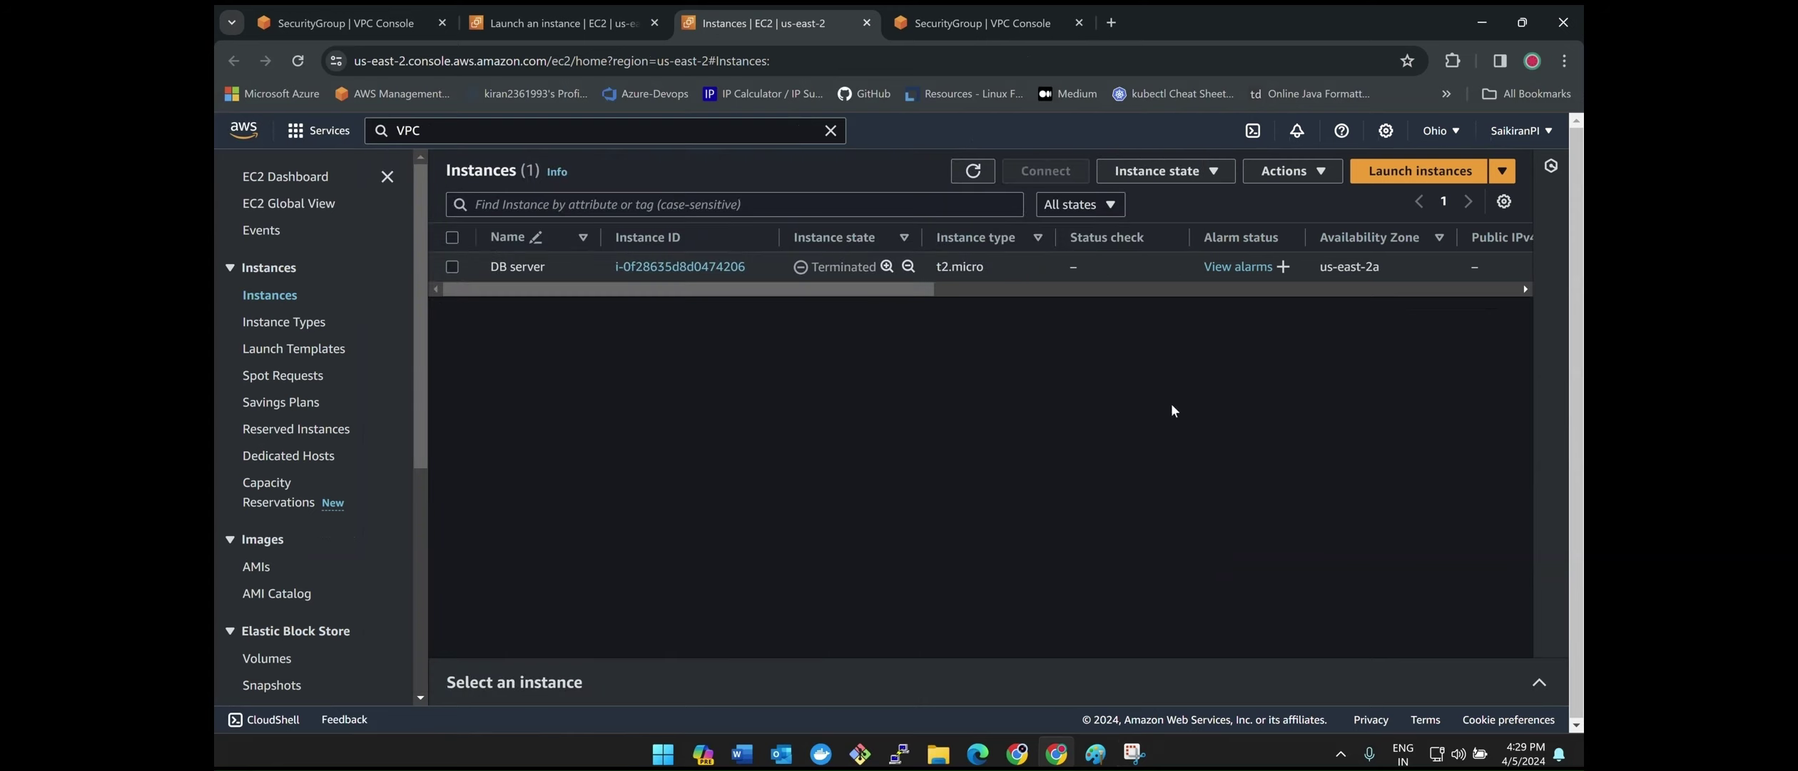
pyautogui.click(1423, 173)
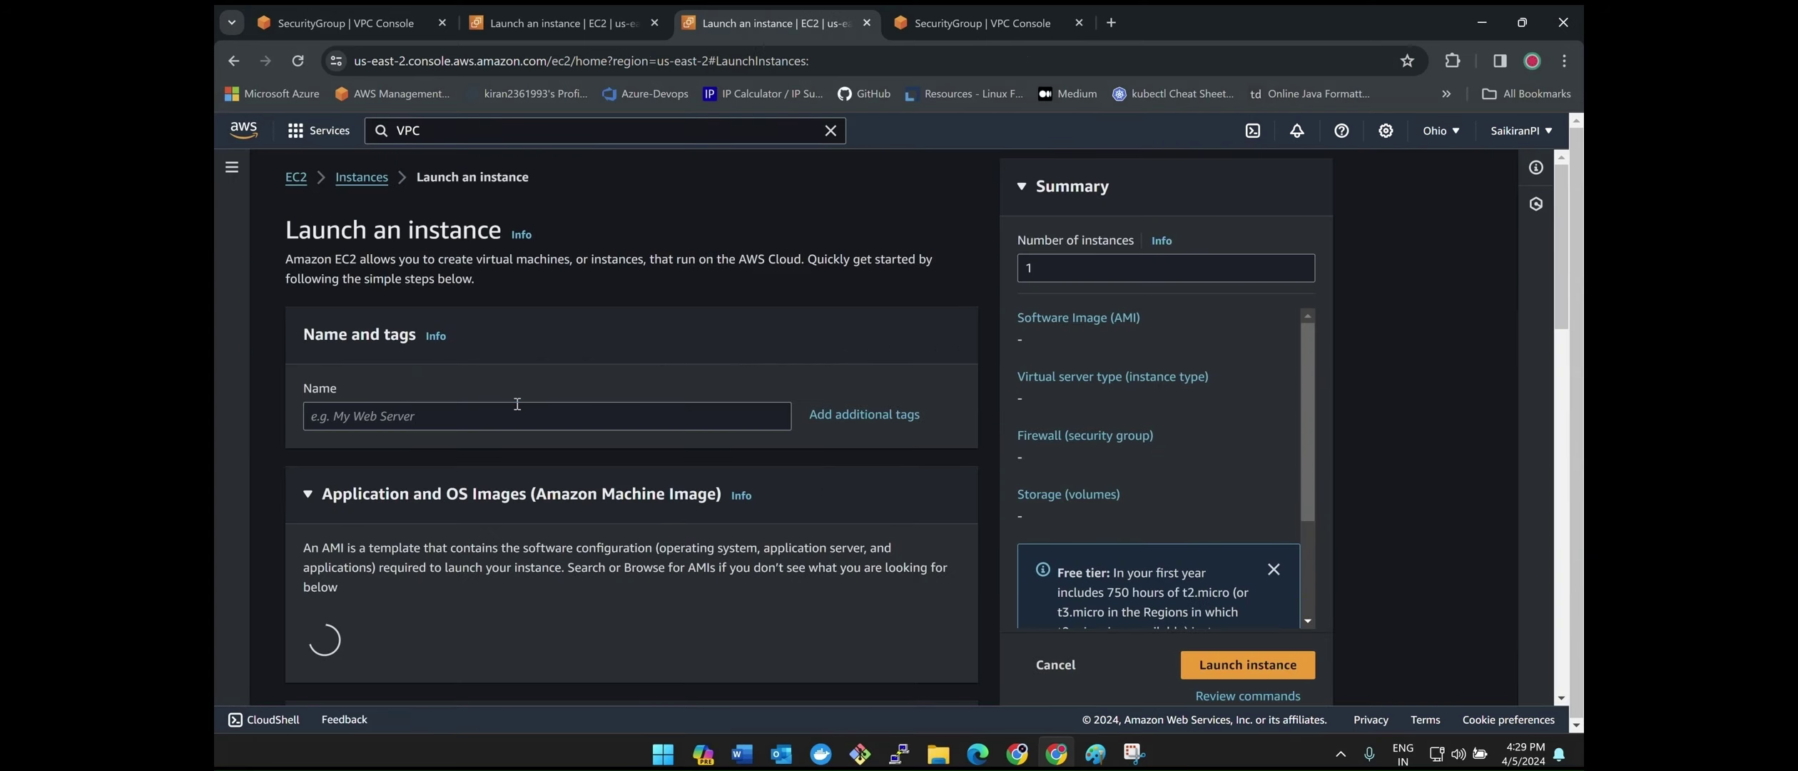
pyautogui.click(518, 402)
pyautogui.write('D')
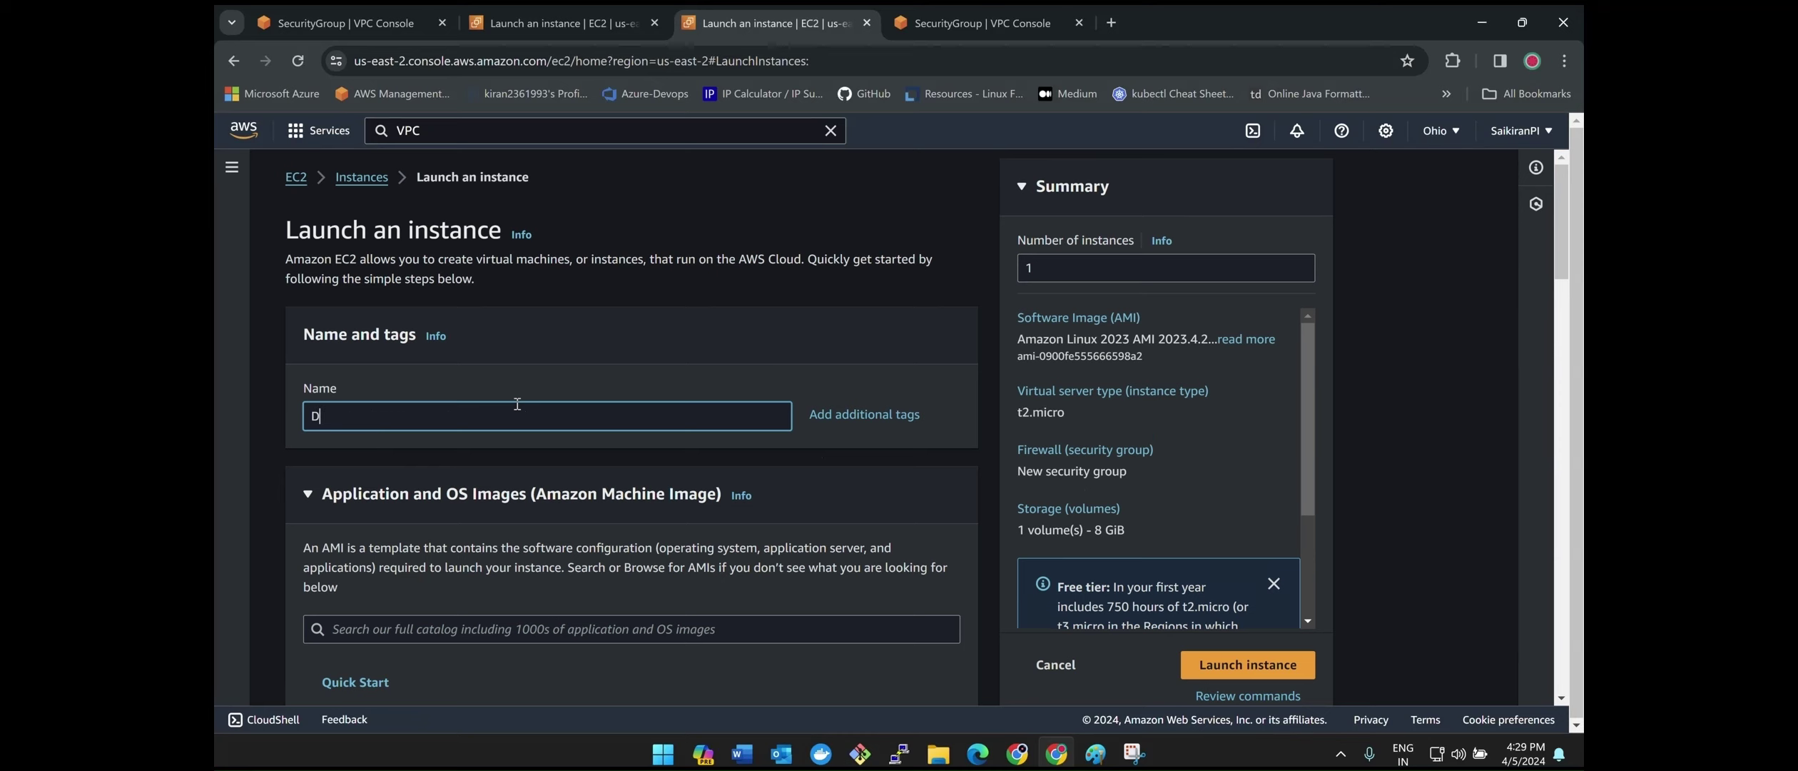
pyautogui.write('b_server')
# - Choose the Ubuntu Server 22.04 LTS image and the Ohio_KP key pair for the instance
pyautogui.scroll(-3, 519, 403)
pyautogui.scroll(-3, 634, 365)
pyautogui.click(520, 329)
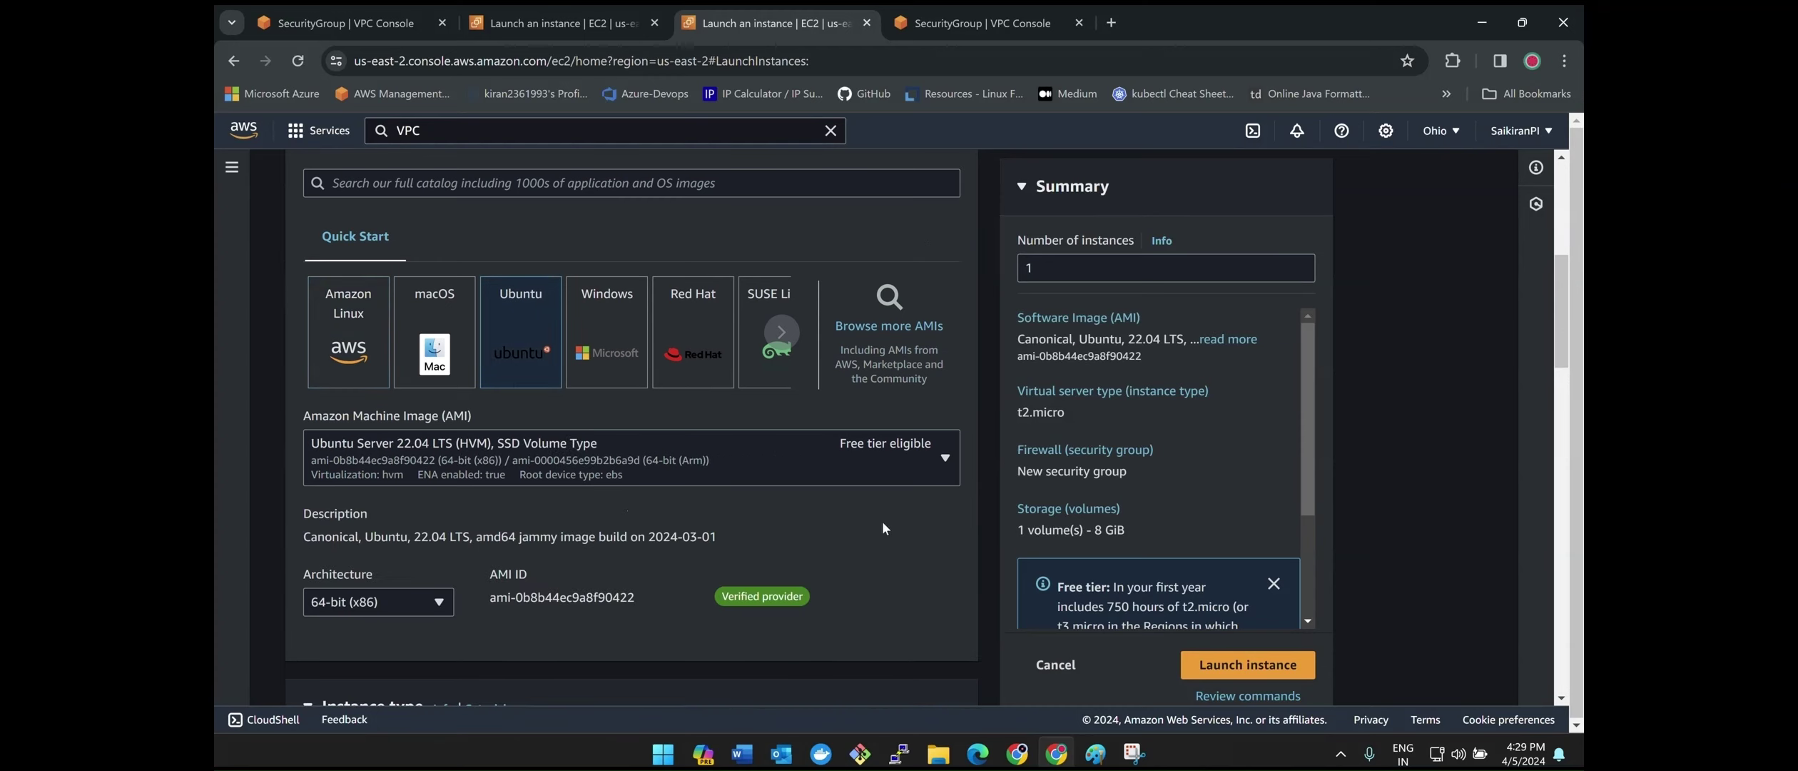
pyautogui.scroll(-7, 448, 496)
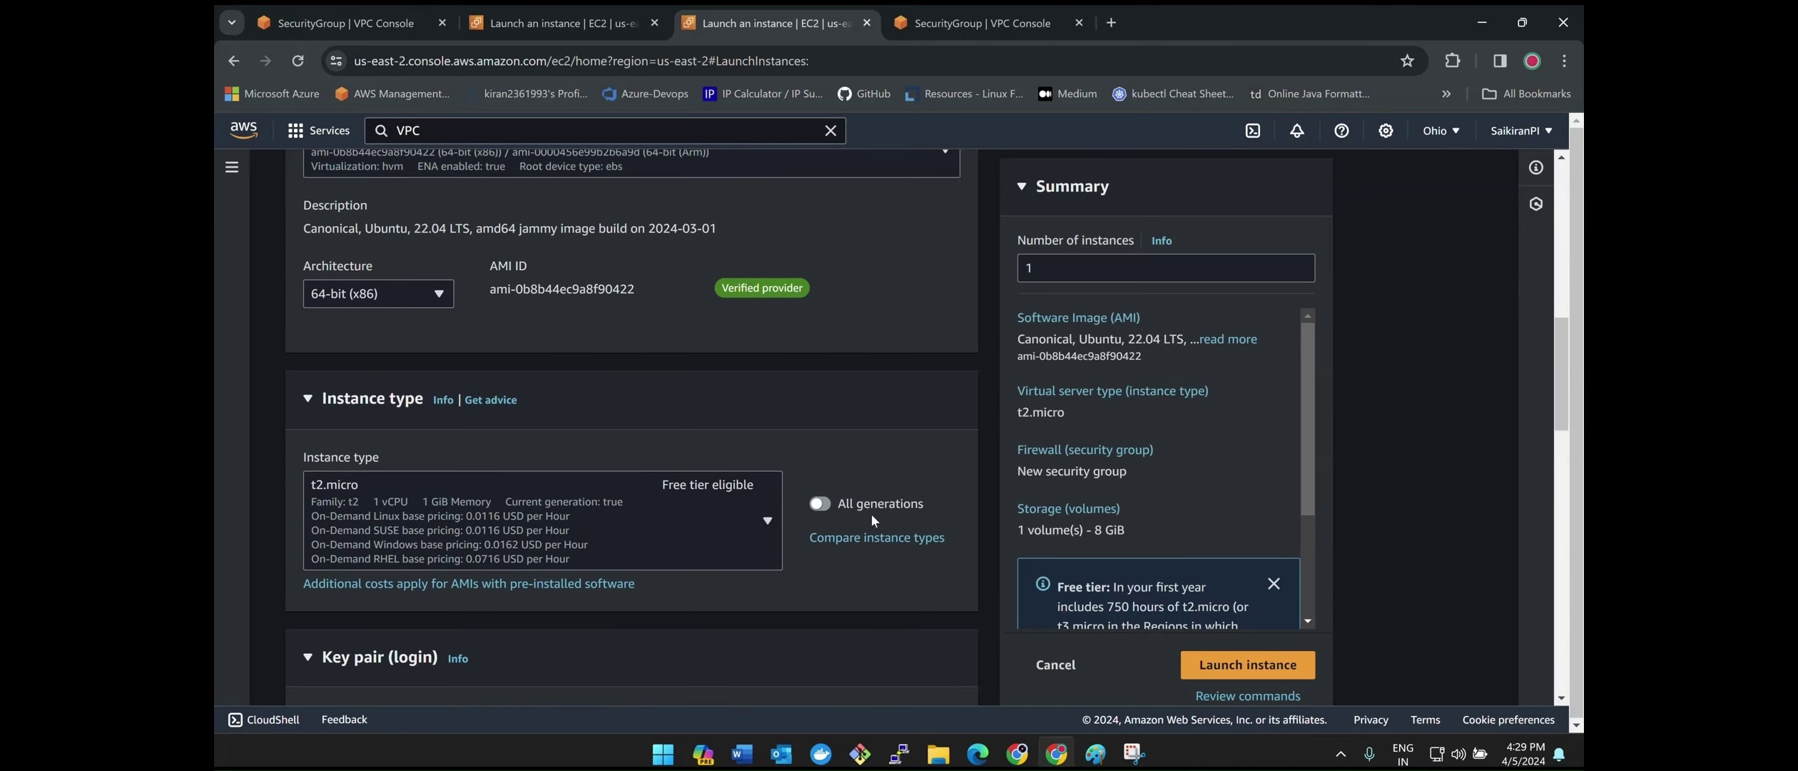
pyautogui.scroll(-1, 668, 523)
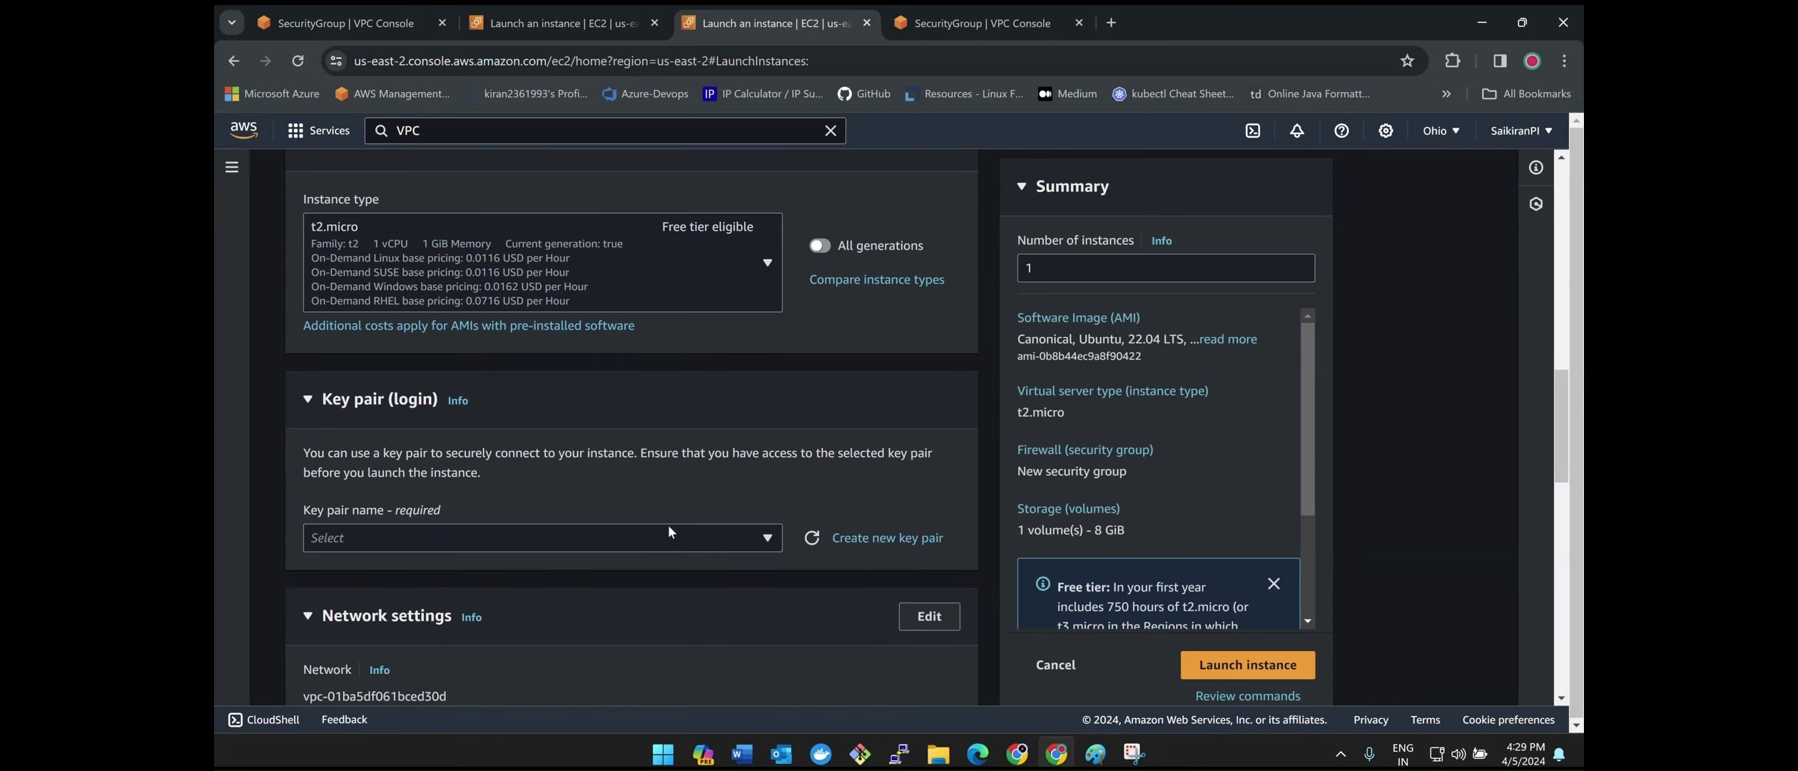
pyautogui.click(769, 492)
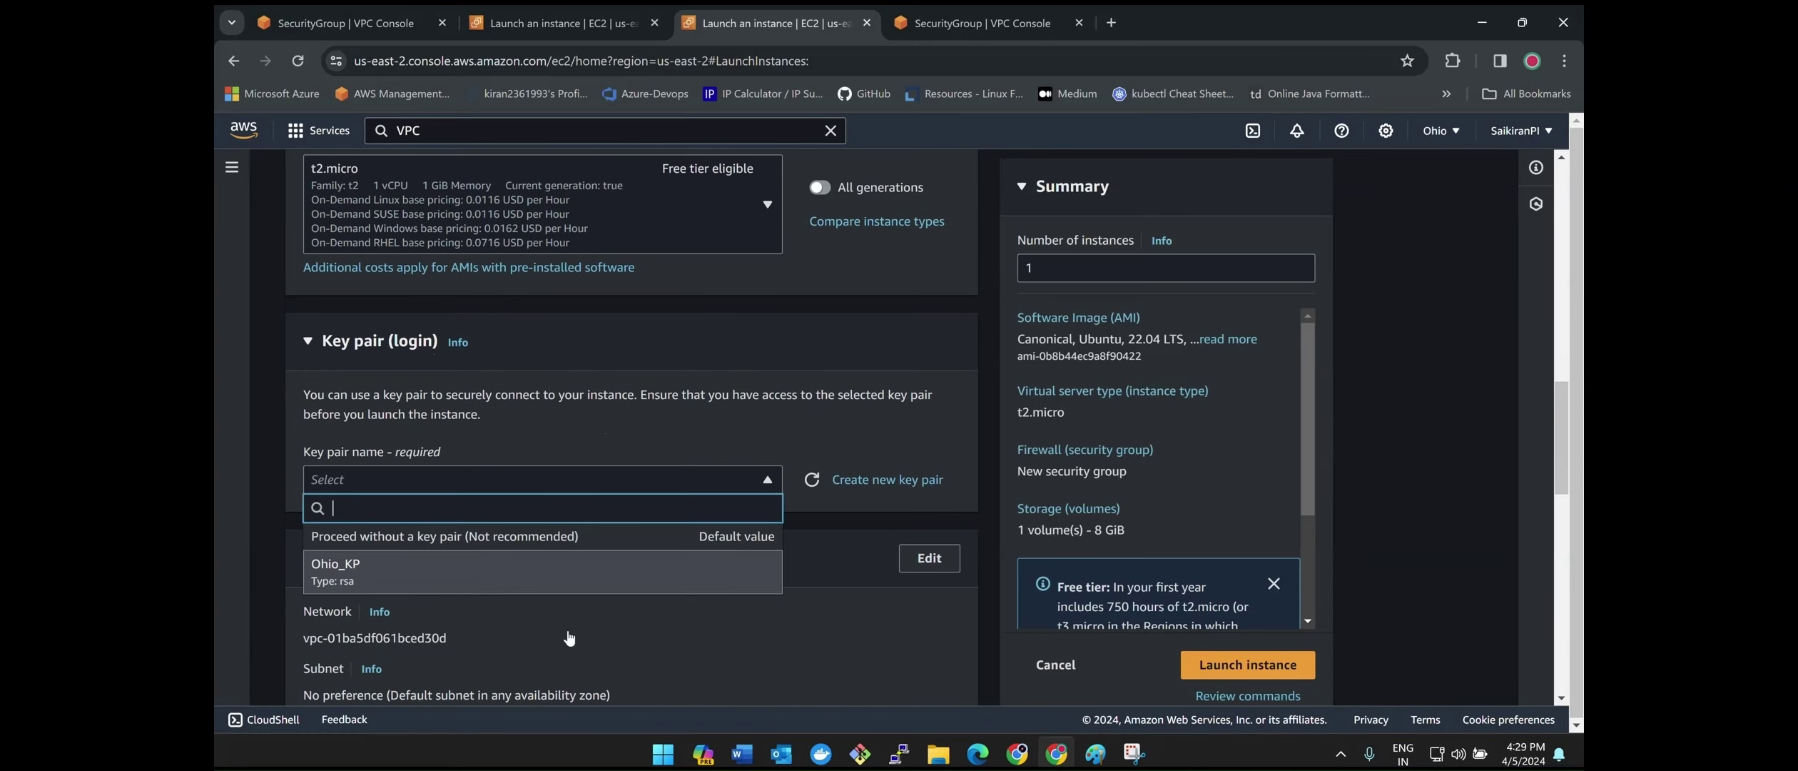
pyautogui.click(501, 571)
# - Edit the network settings to place the instance in DB_Server-vpc and enable auto-assignment of a public IP
pyautogui.scroll(-2, 611, 562)
pyautogui.click(929, 379)
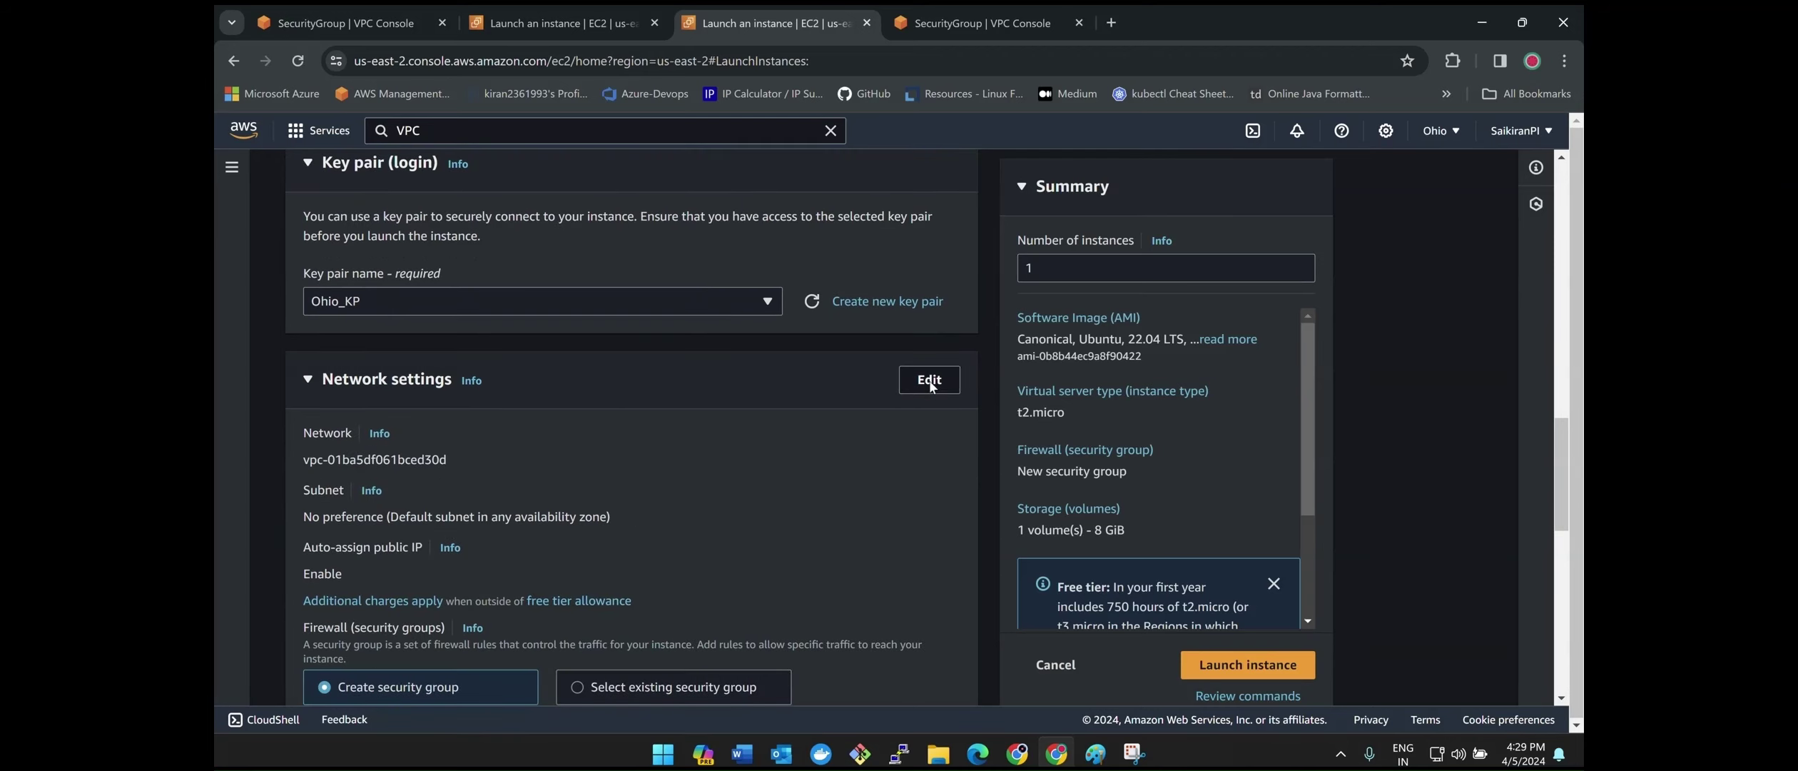
pyautogui.click(603, 468)
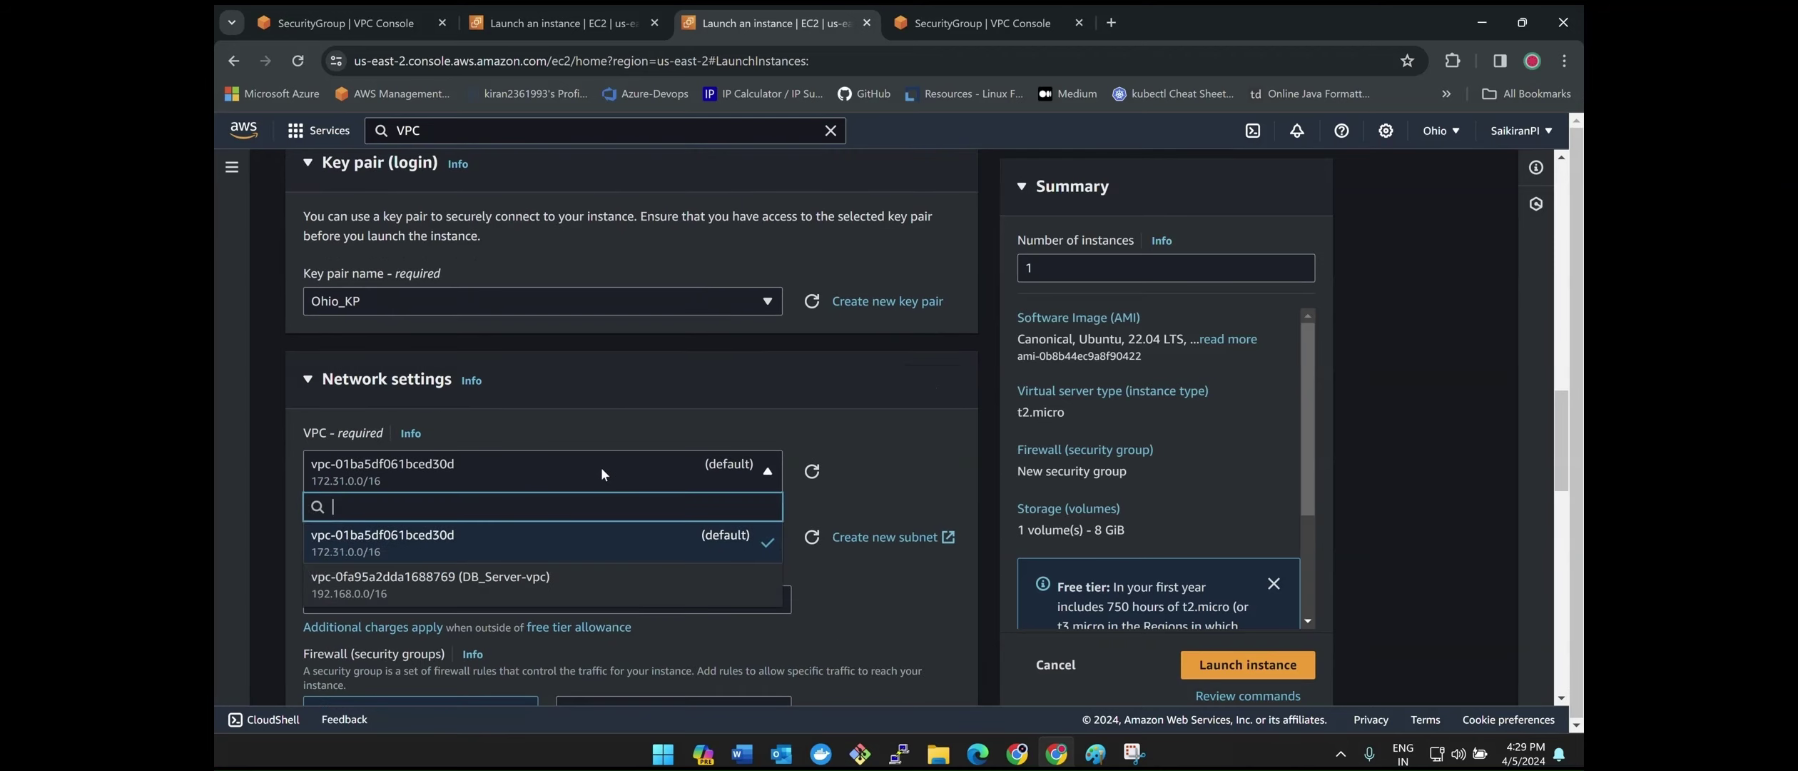
pyautogui.click(478, 589)
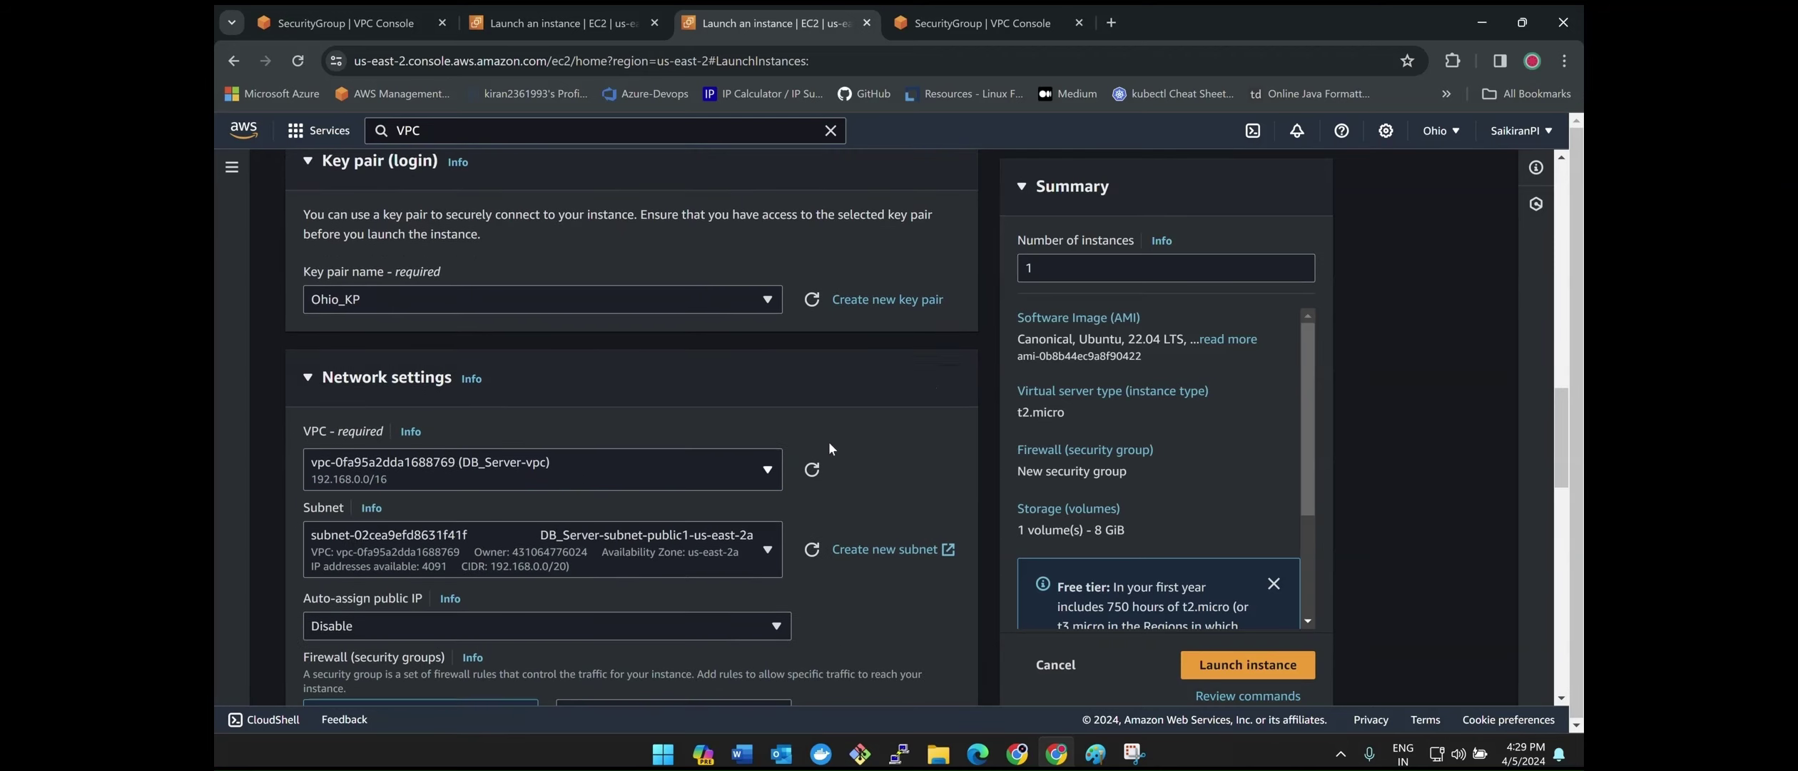
pyautogui.scroll(-2, 829, 441)
pyautogui.click(736, 380)
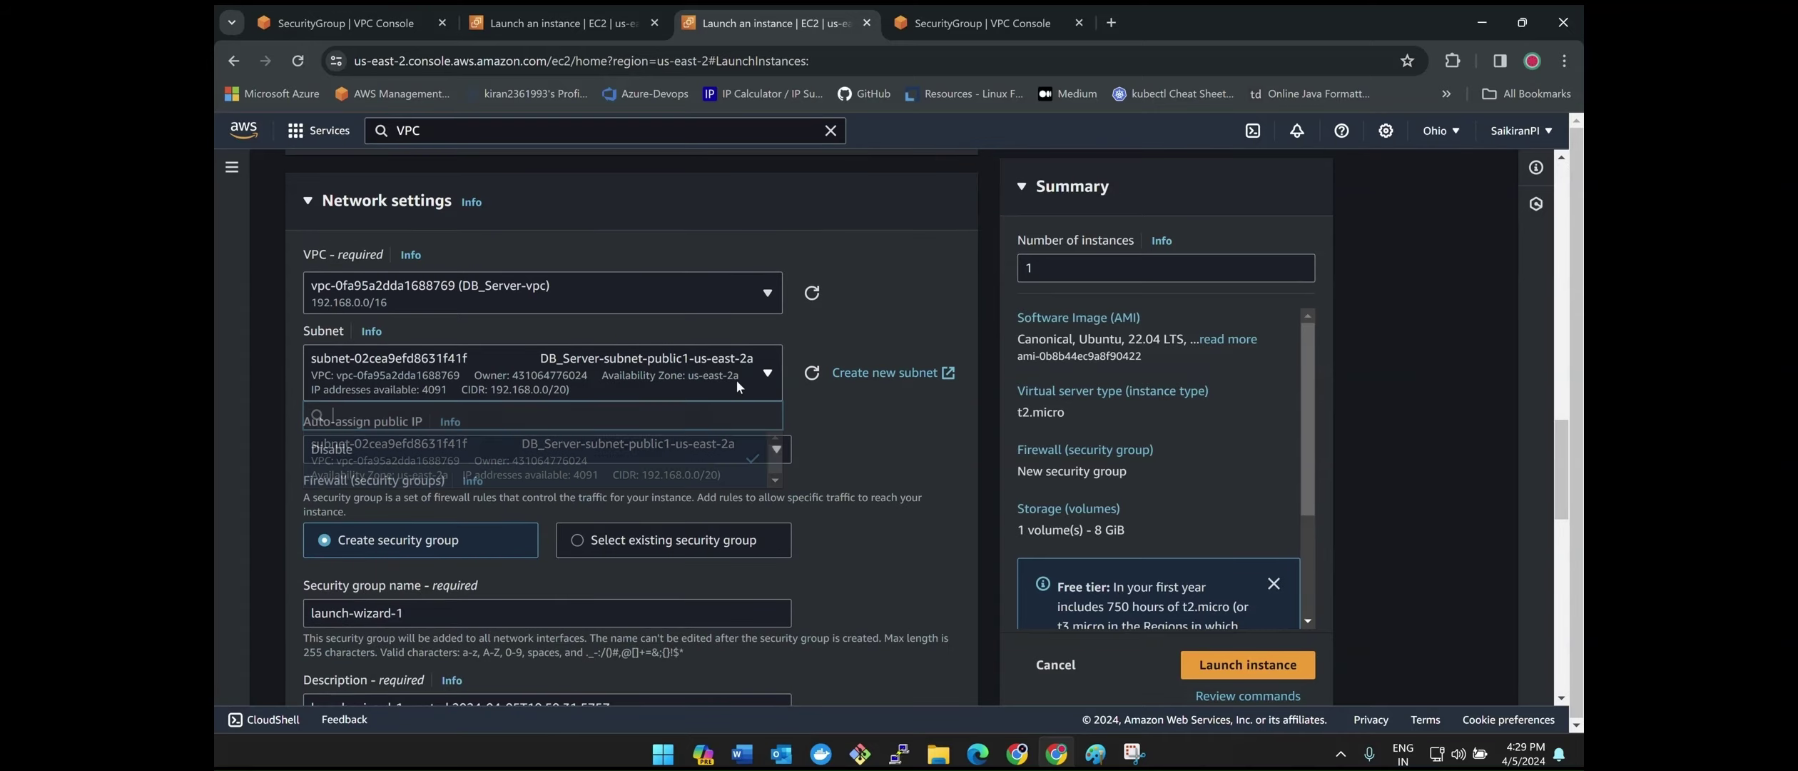
pyautogui.click(790, 368)
pyautogui.click(735, 449)
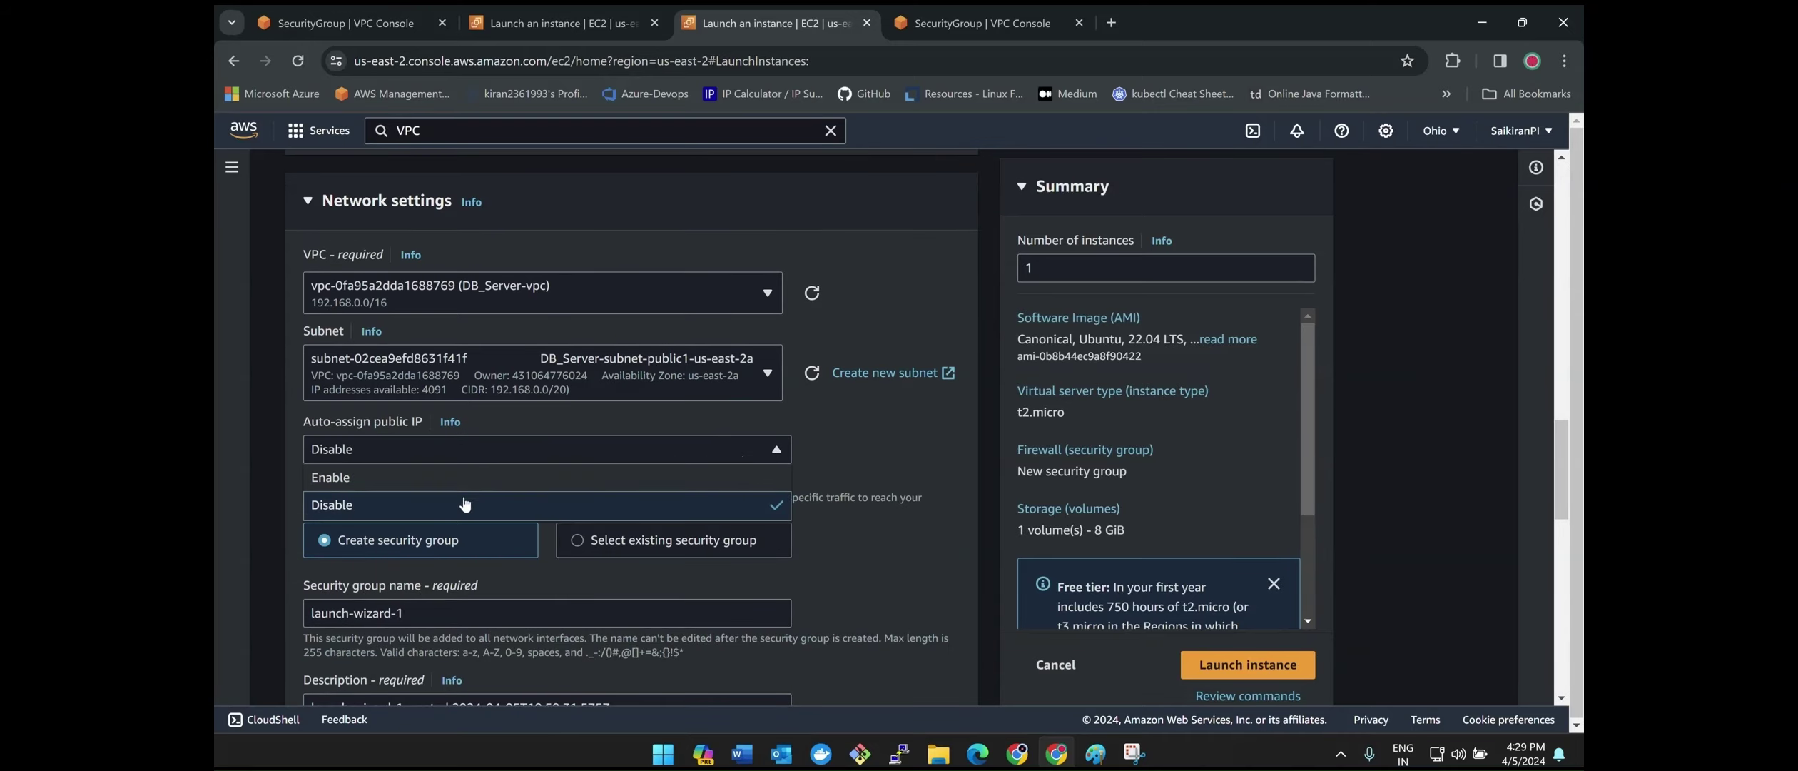
pyautogui.click(735, 508)
# - Assign the existing default security group of DB_Server-vpc to the instance and launch it
pyautogui.scroll(-4, 848, 463)
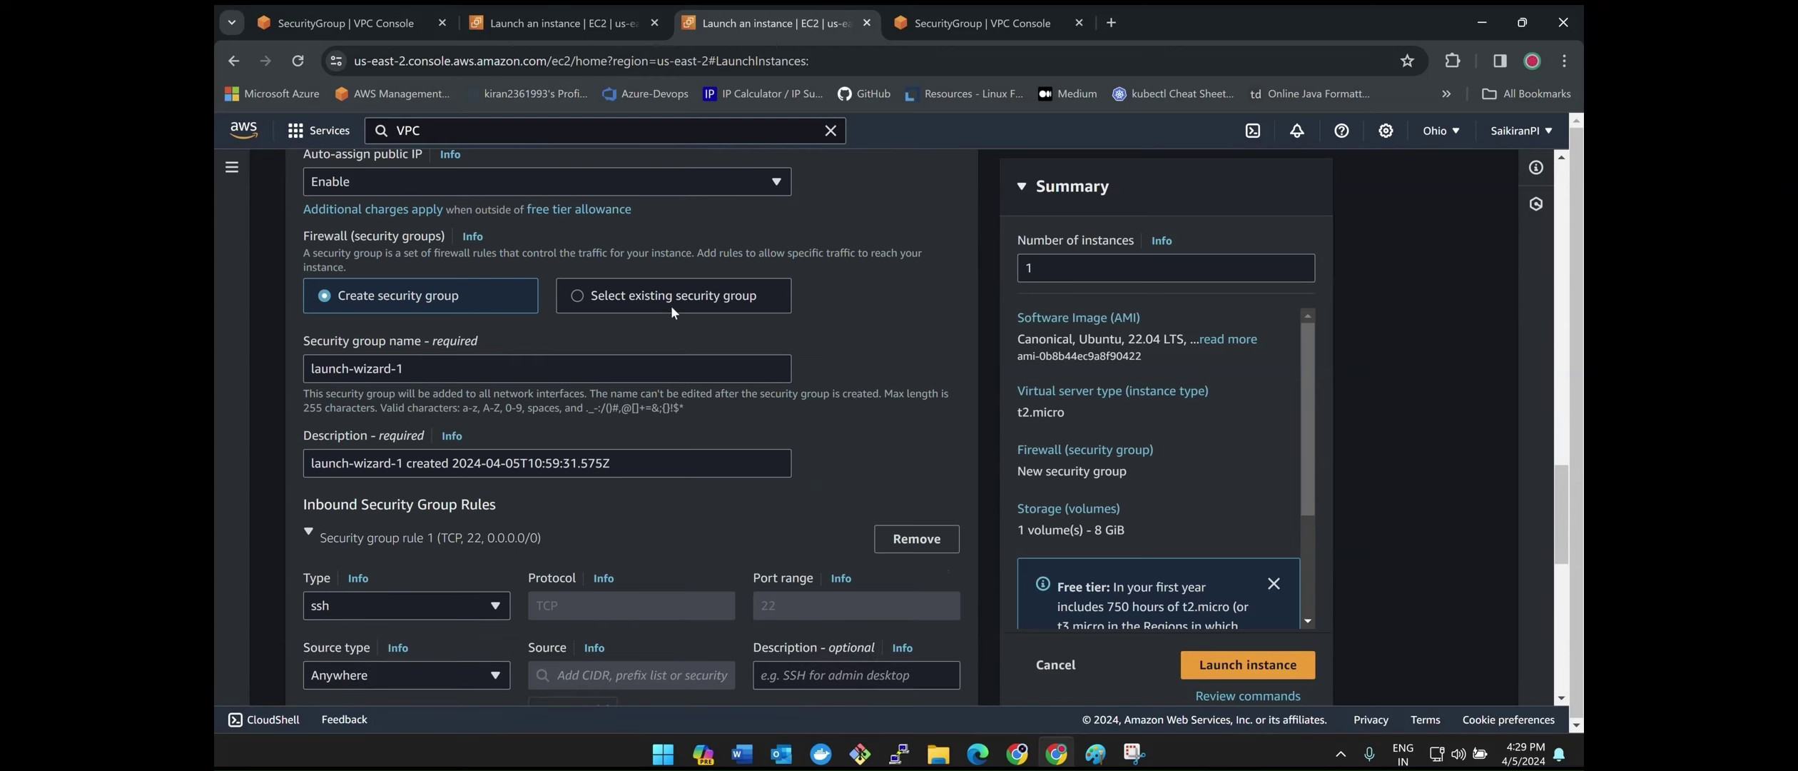
pyautogui.click(663, 303)
pyautogui.click(580, 367)
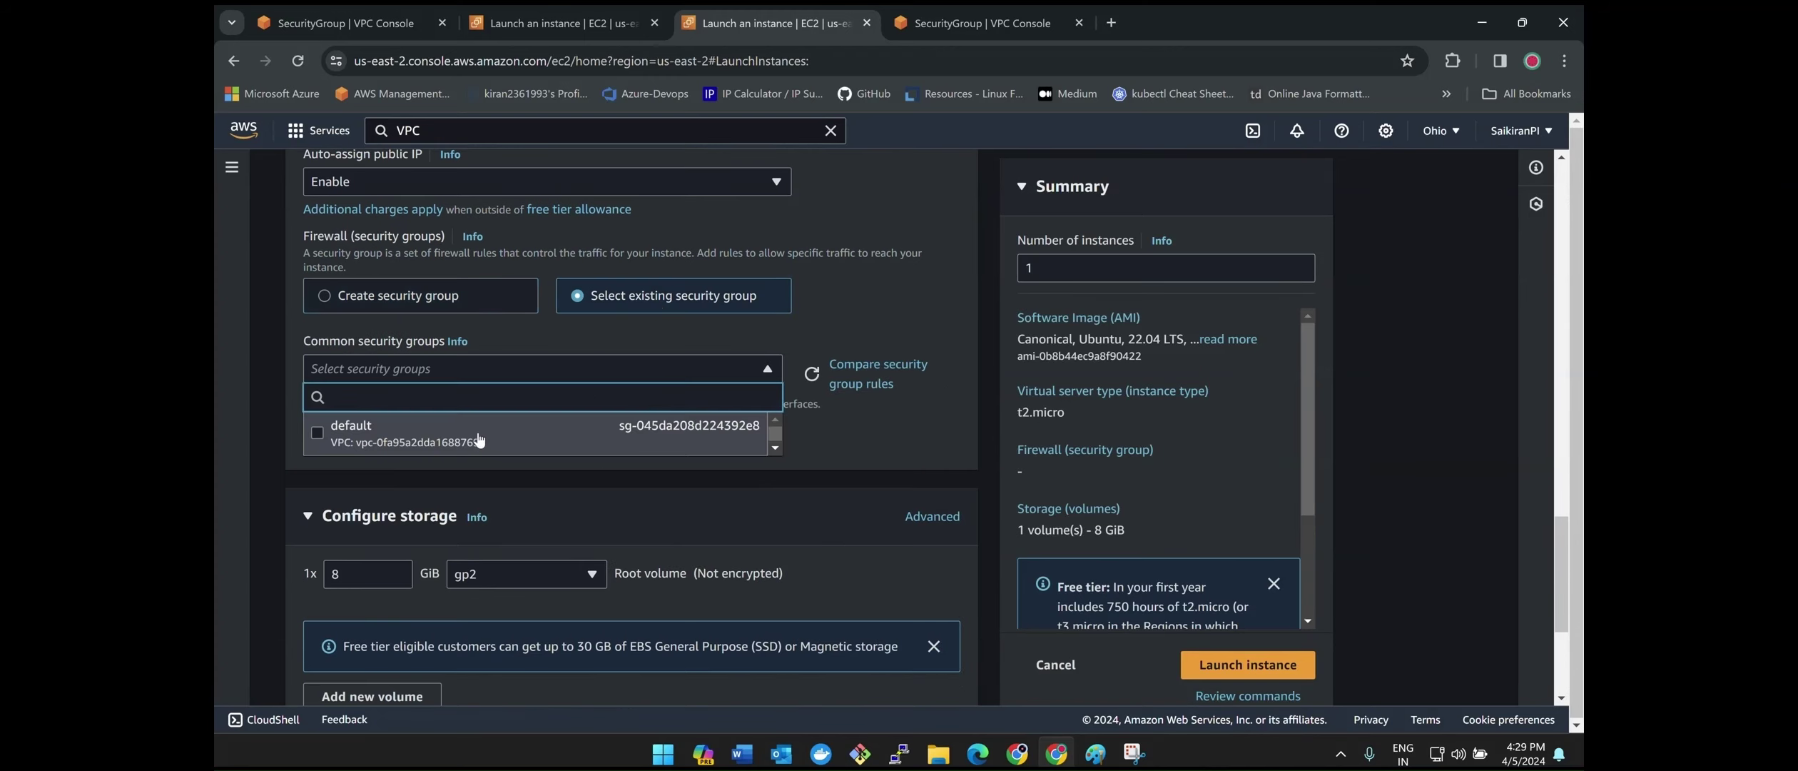
pyautogui.click(475, 435)
pyautogui.scroll(-5, 806, 457)
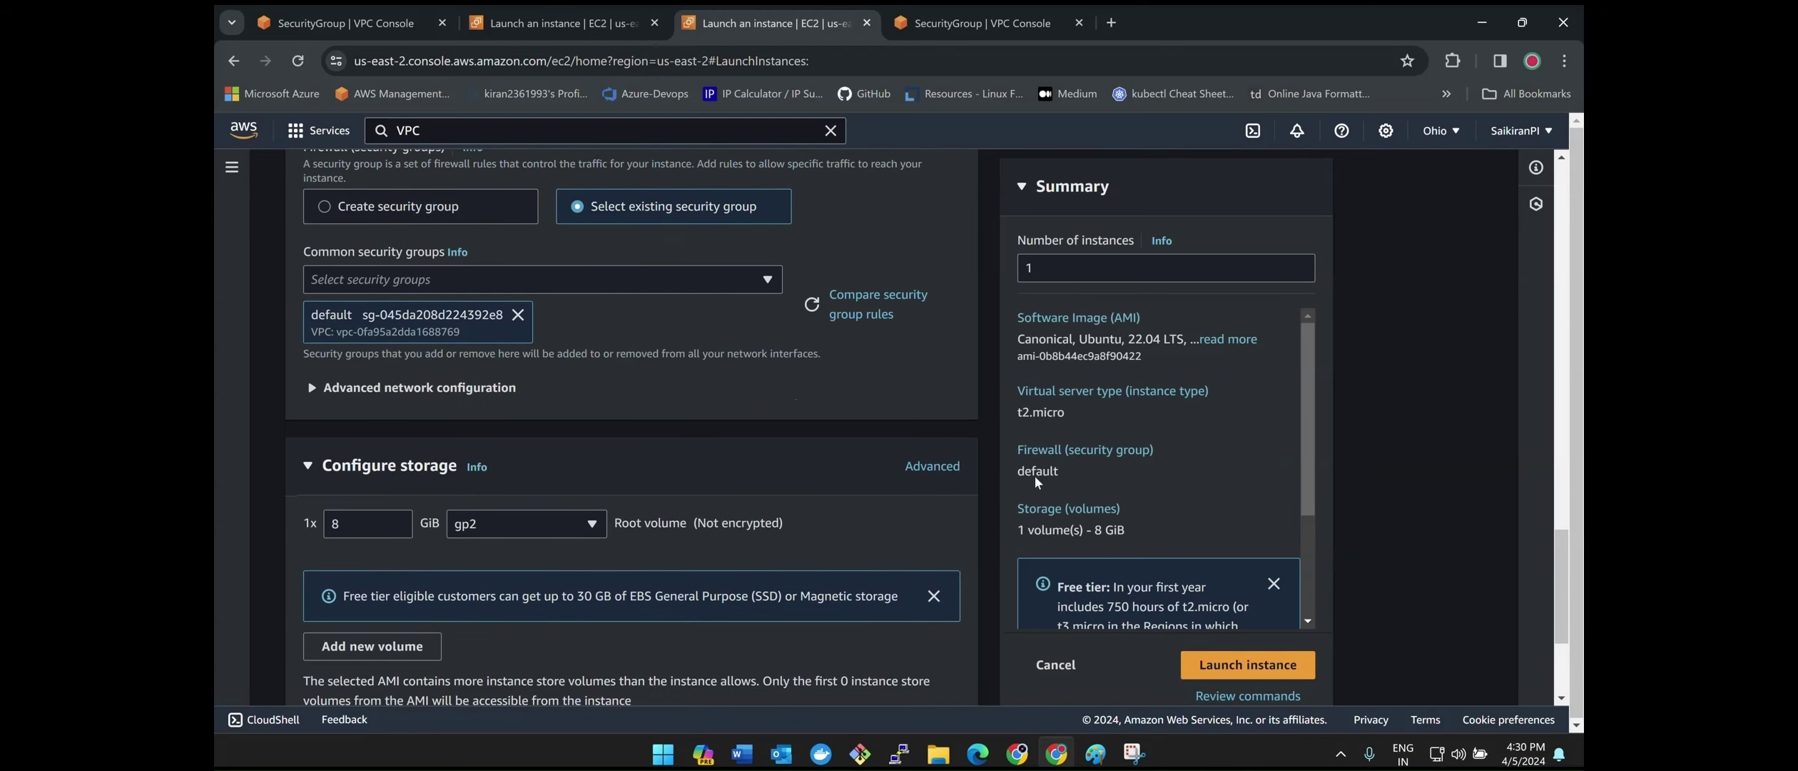
pyautogui.click(1284, 644)
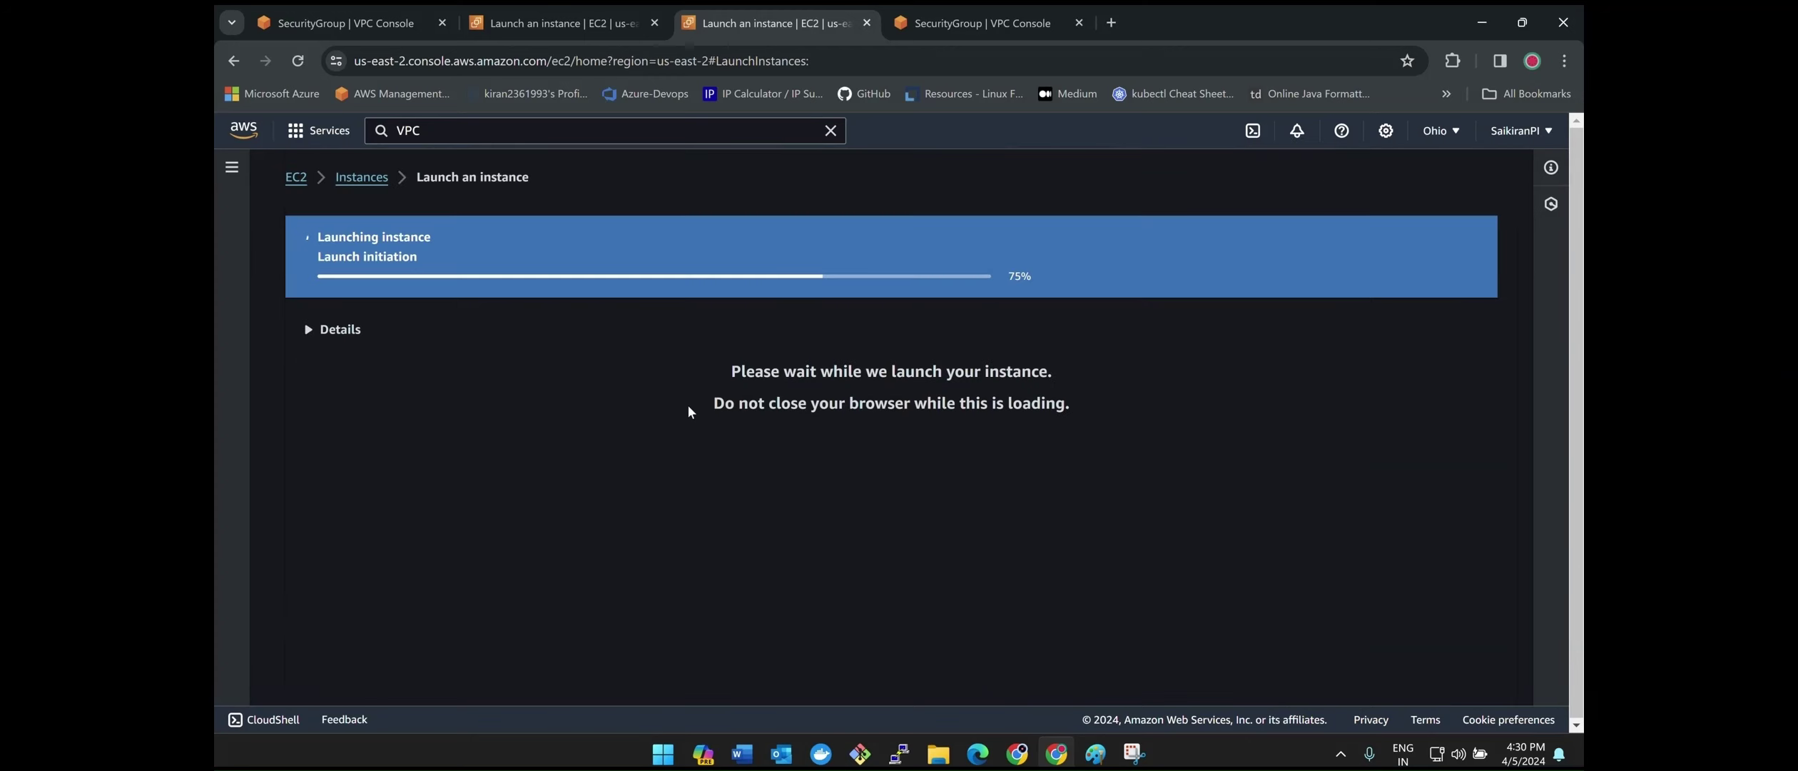
# - Return to the running EC2 instances in N. Virginia, select App_Server and copy its public IPv4 address
pyautogui.click(342, 23)
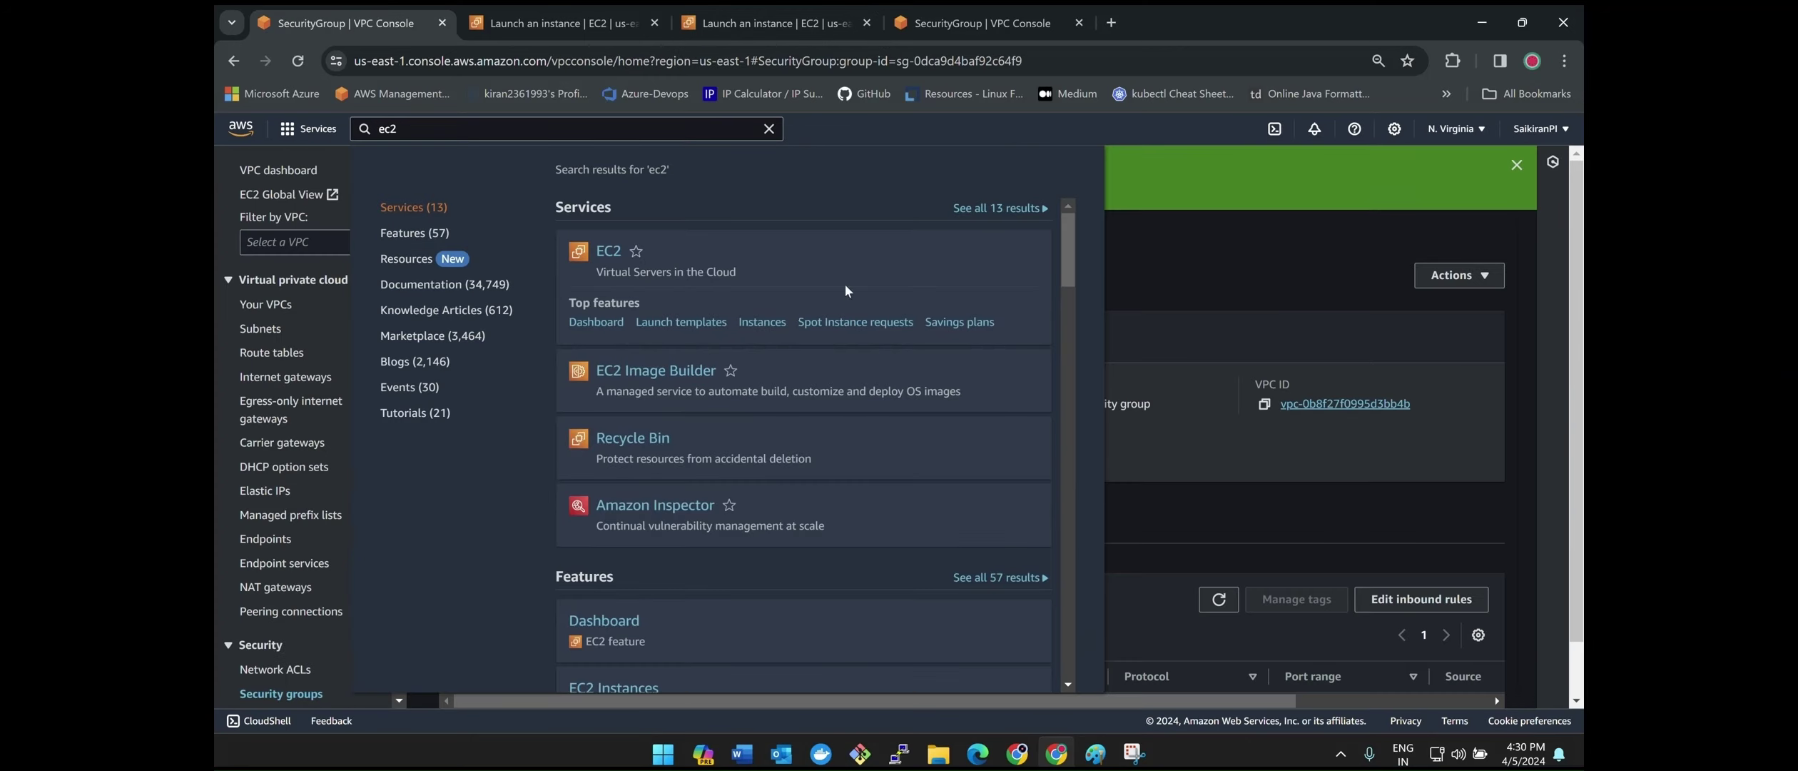
pyautogui.click(1327, 265)
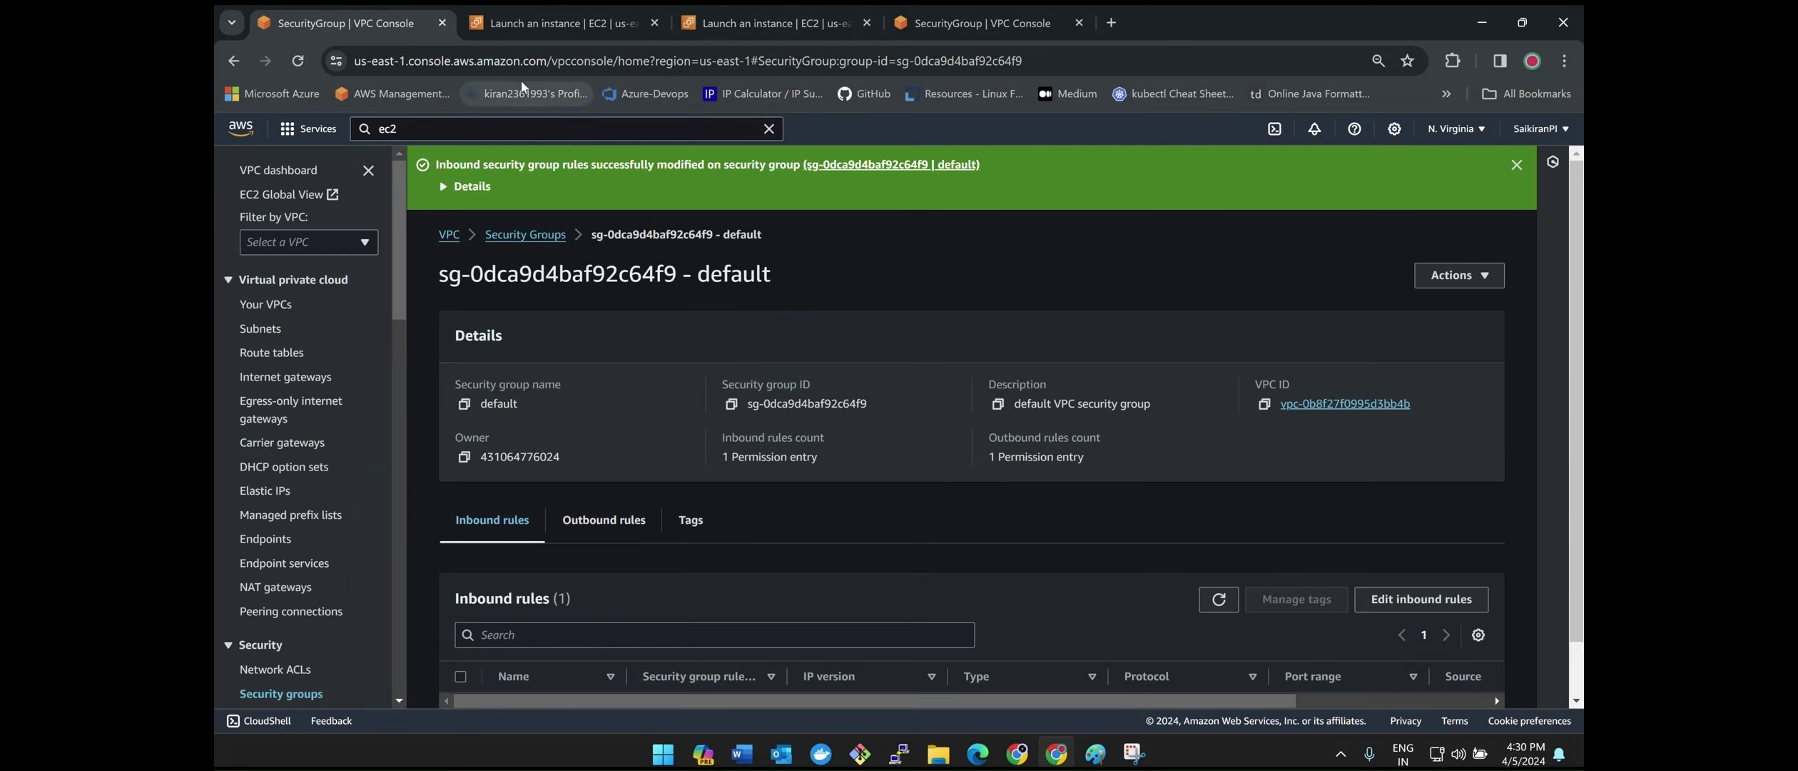
pyautogui.click(529, 24)
pyautogui.scroll(-7, 675, 389)
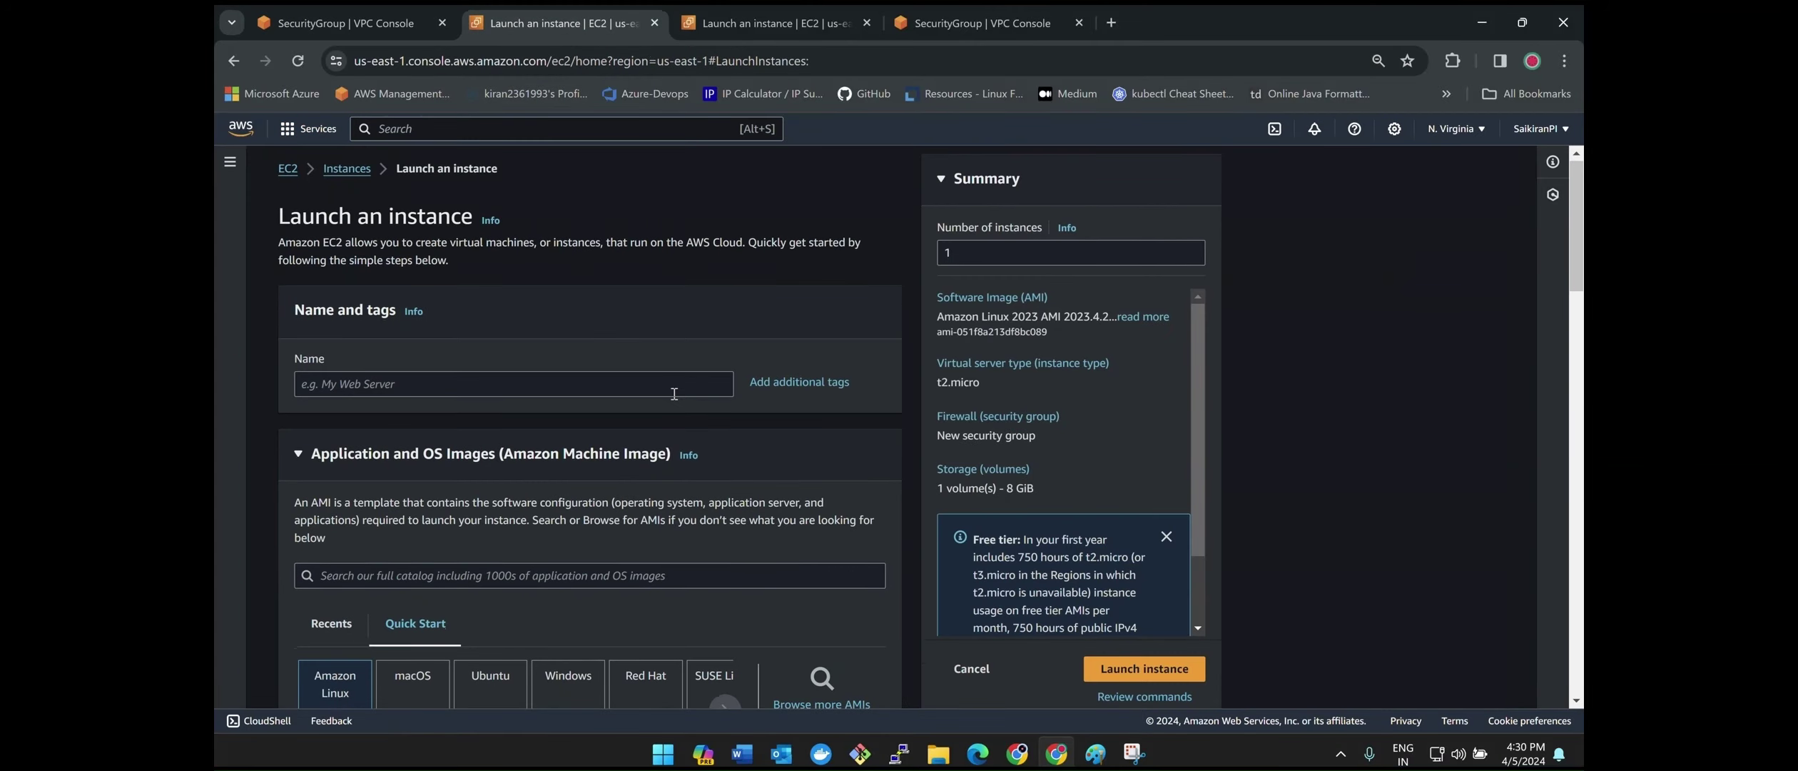
pyautogui.scroll(7, 674, 391)
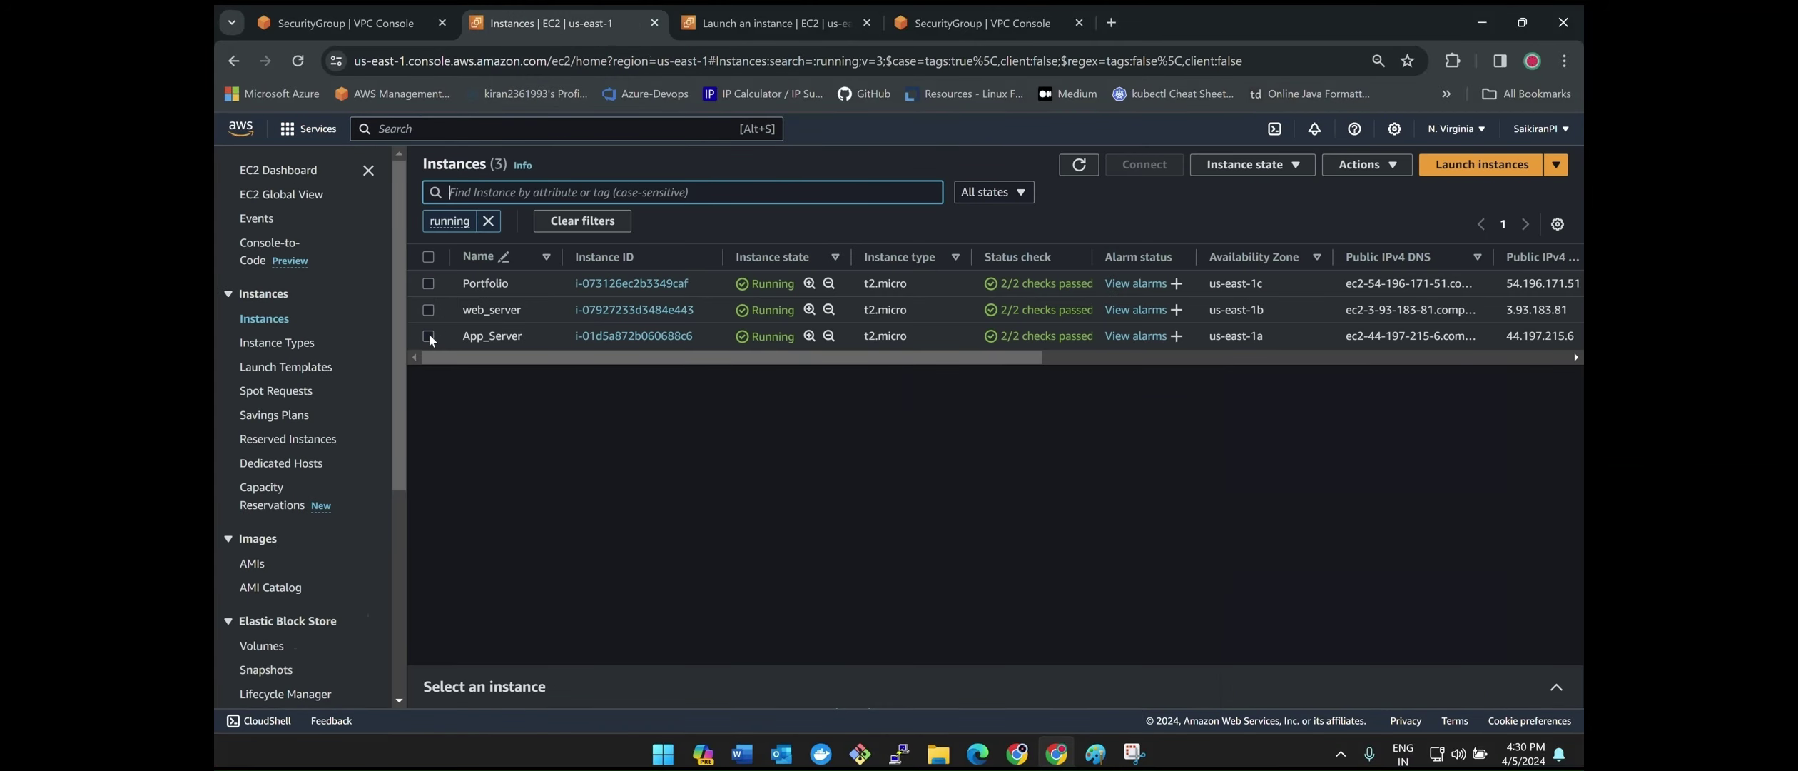
pyautogui.click(429, 335)
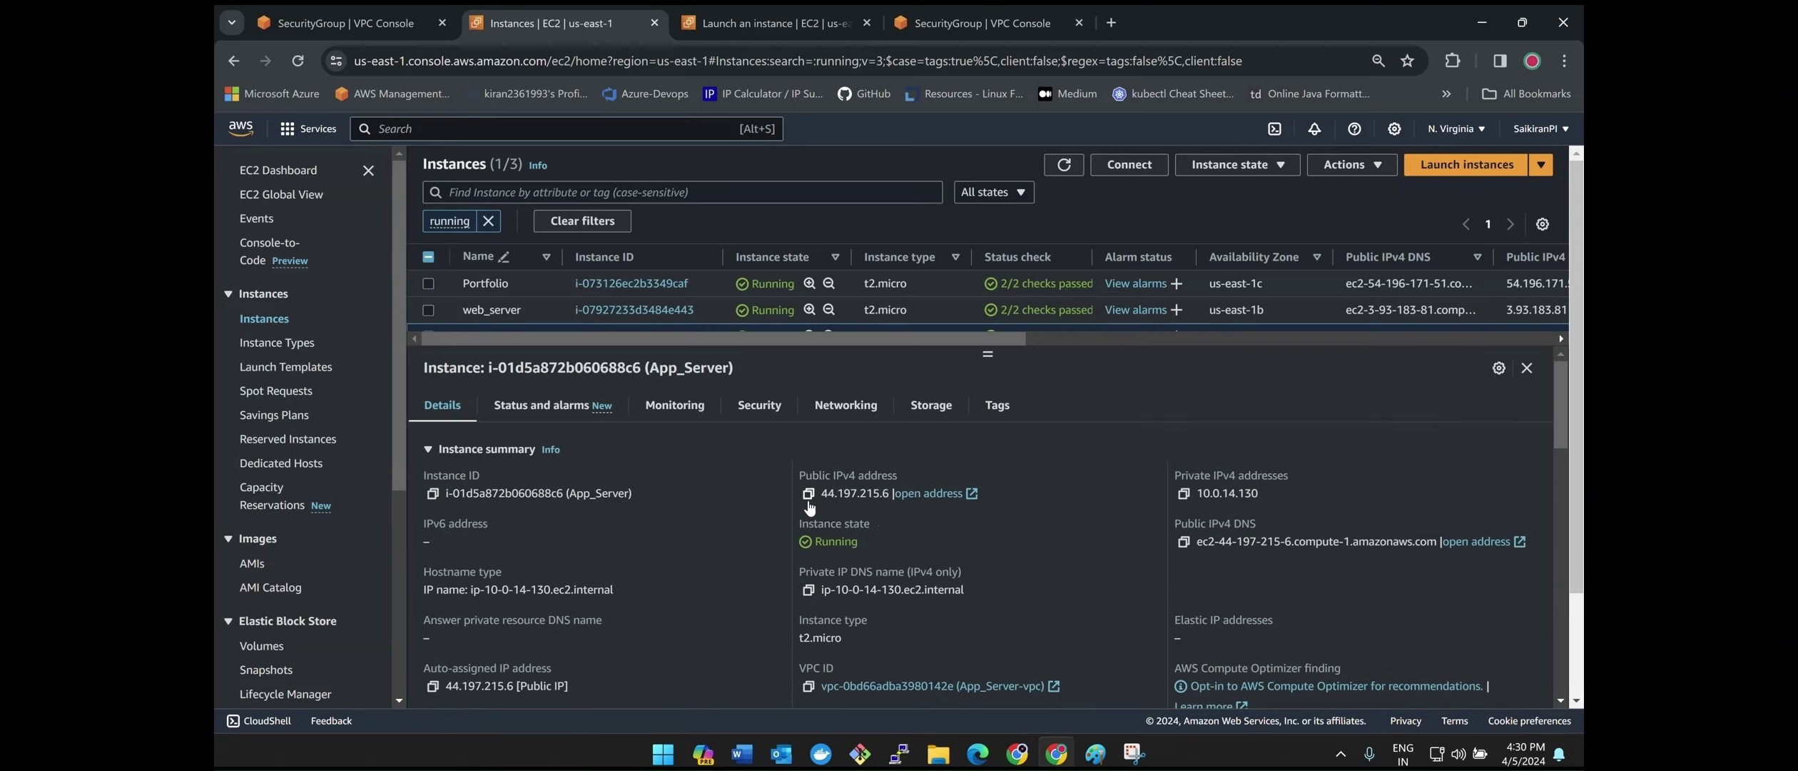
pyautogui.click(807, 497)
pyautogui.click(899, 752)
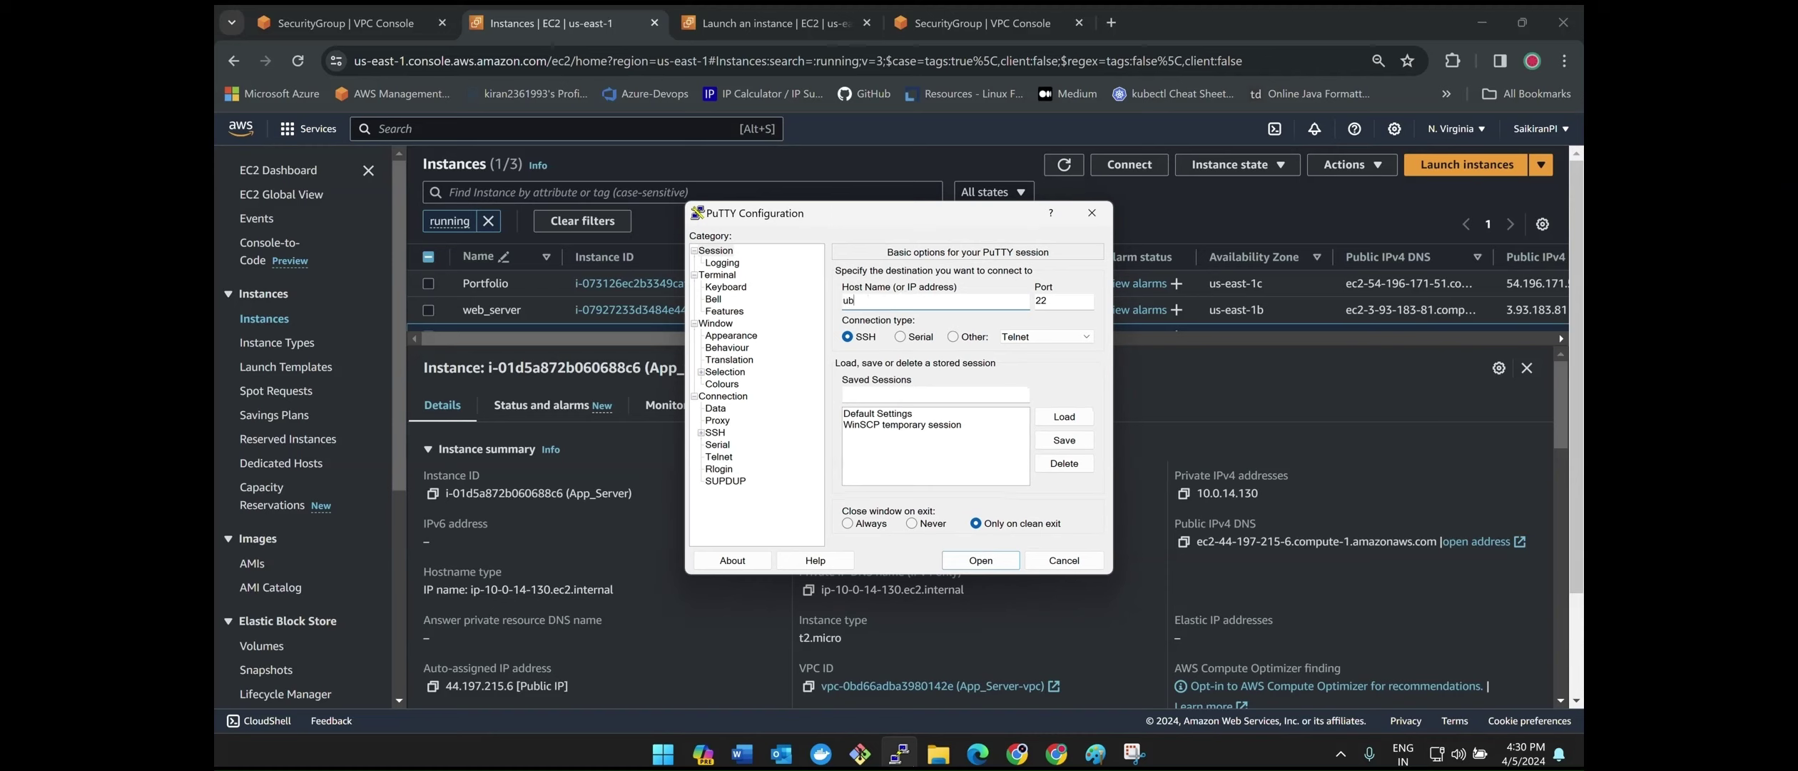
pyautogui.write('ubuntu@')
pyautogui.hotkey('ctrl', 'v')
# - Load the LatestPEM private key file for SSH authentication, then open the session and accept the server's host key
pyautogui.click(701, 432)
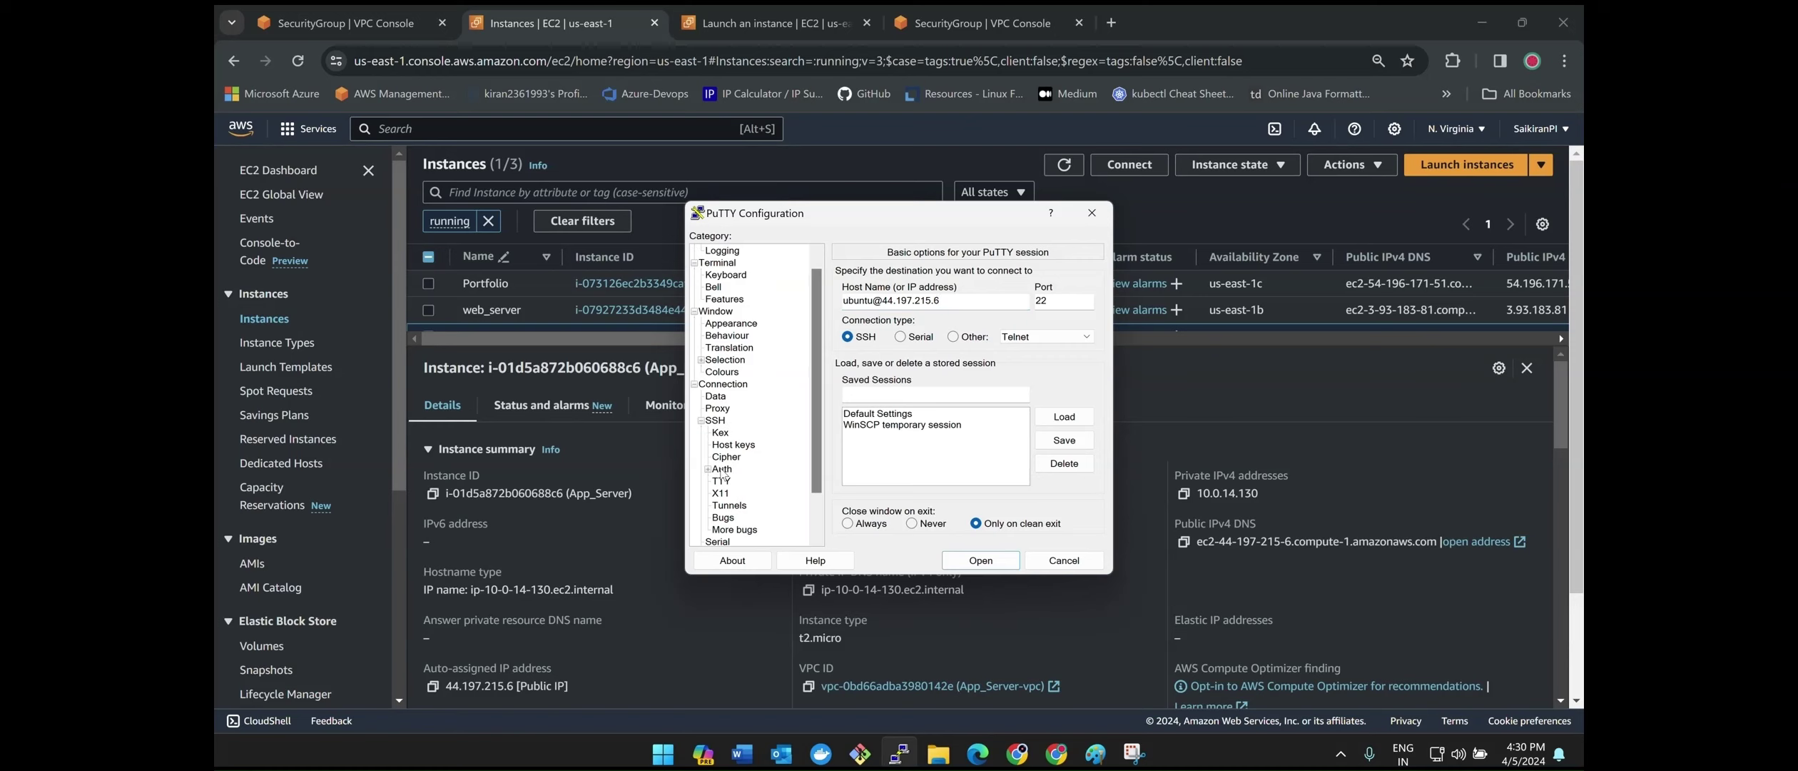
pyautogui.click(721, 468)
pyautogui.click(1064, 461)
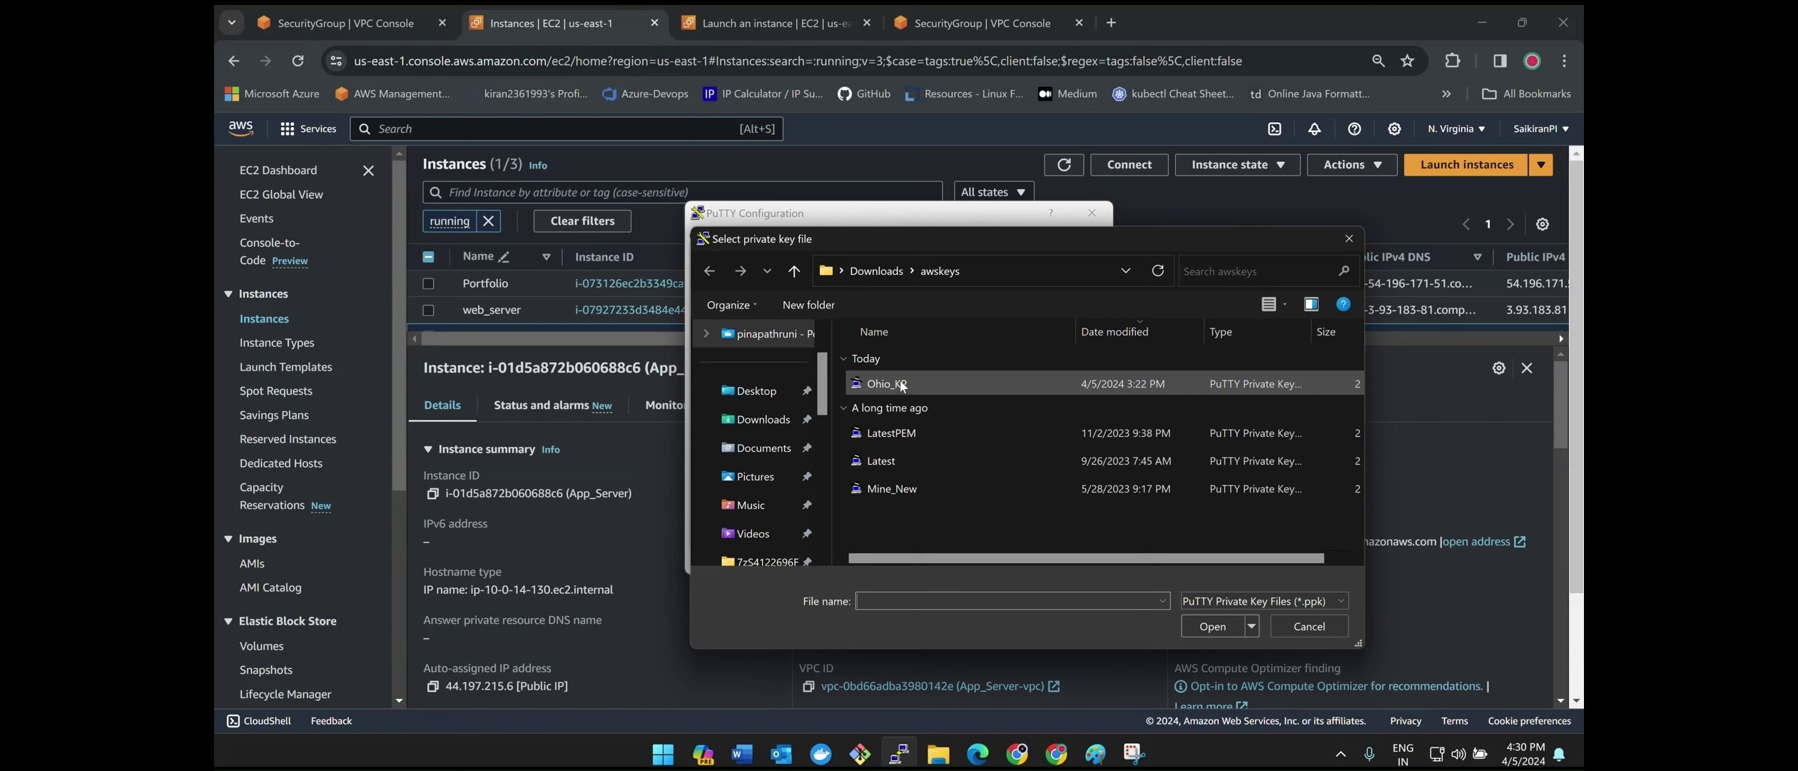
pyautogui.doubleClick(894, 432)
pyautogui.click(981, 559)
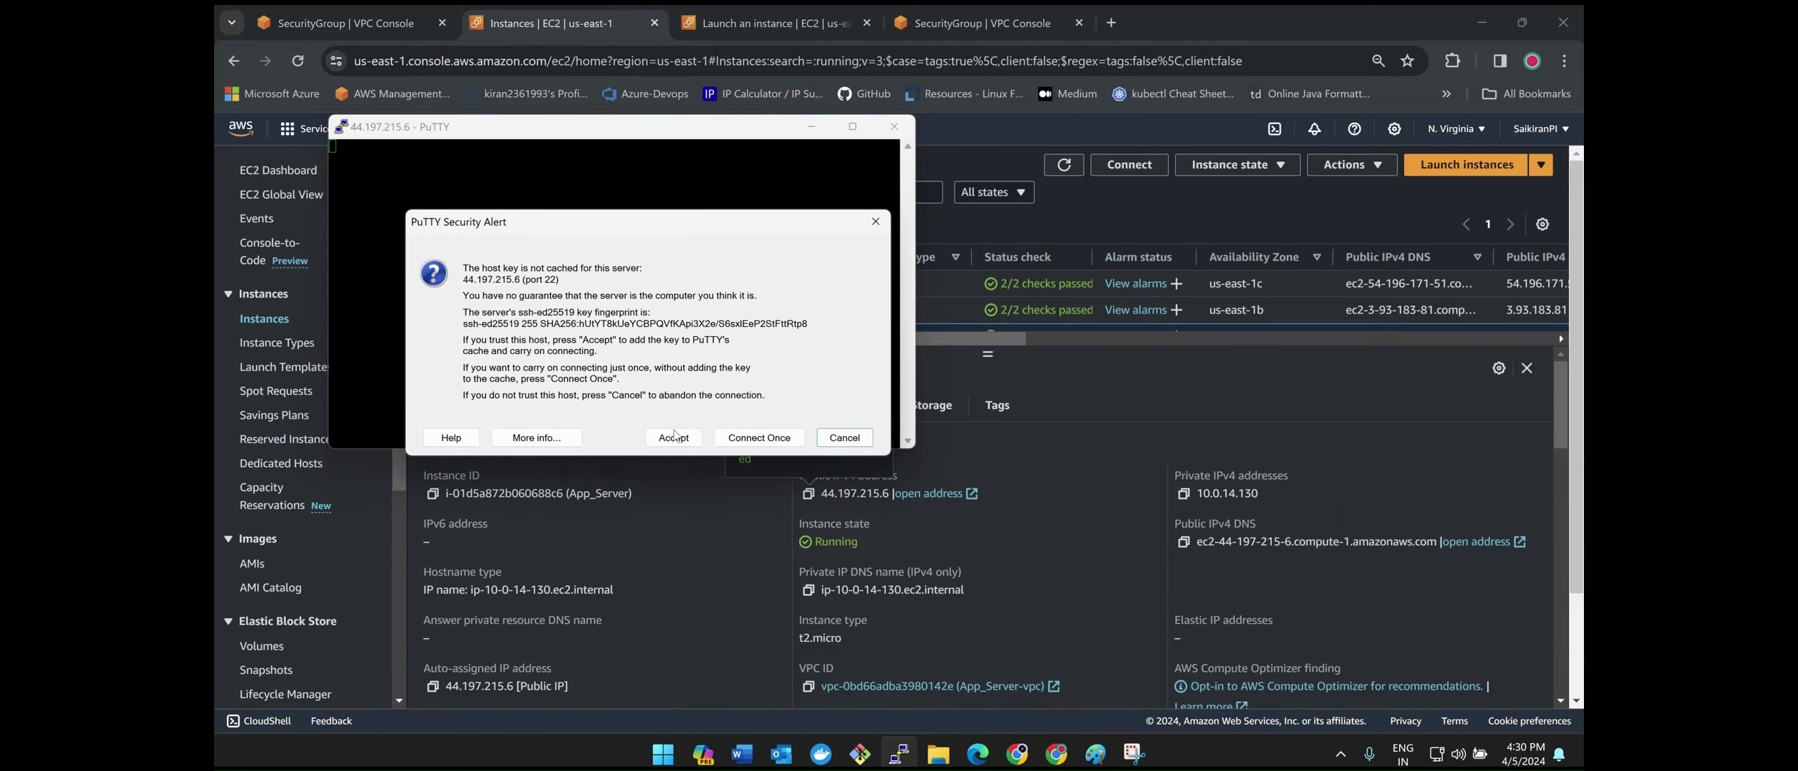
pyautogui.click(674, 435)
# - Set the App_Server PuTTY session's terminal font to Courier New, Bold, size 12
pyautogui.rightClick(556, 130)
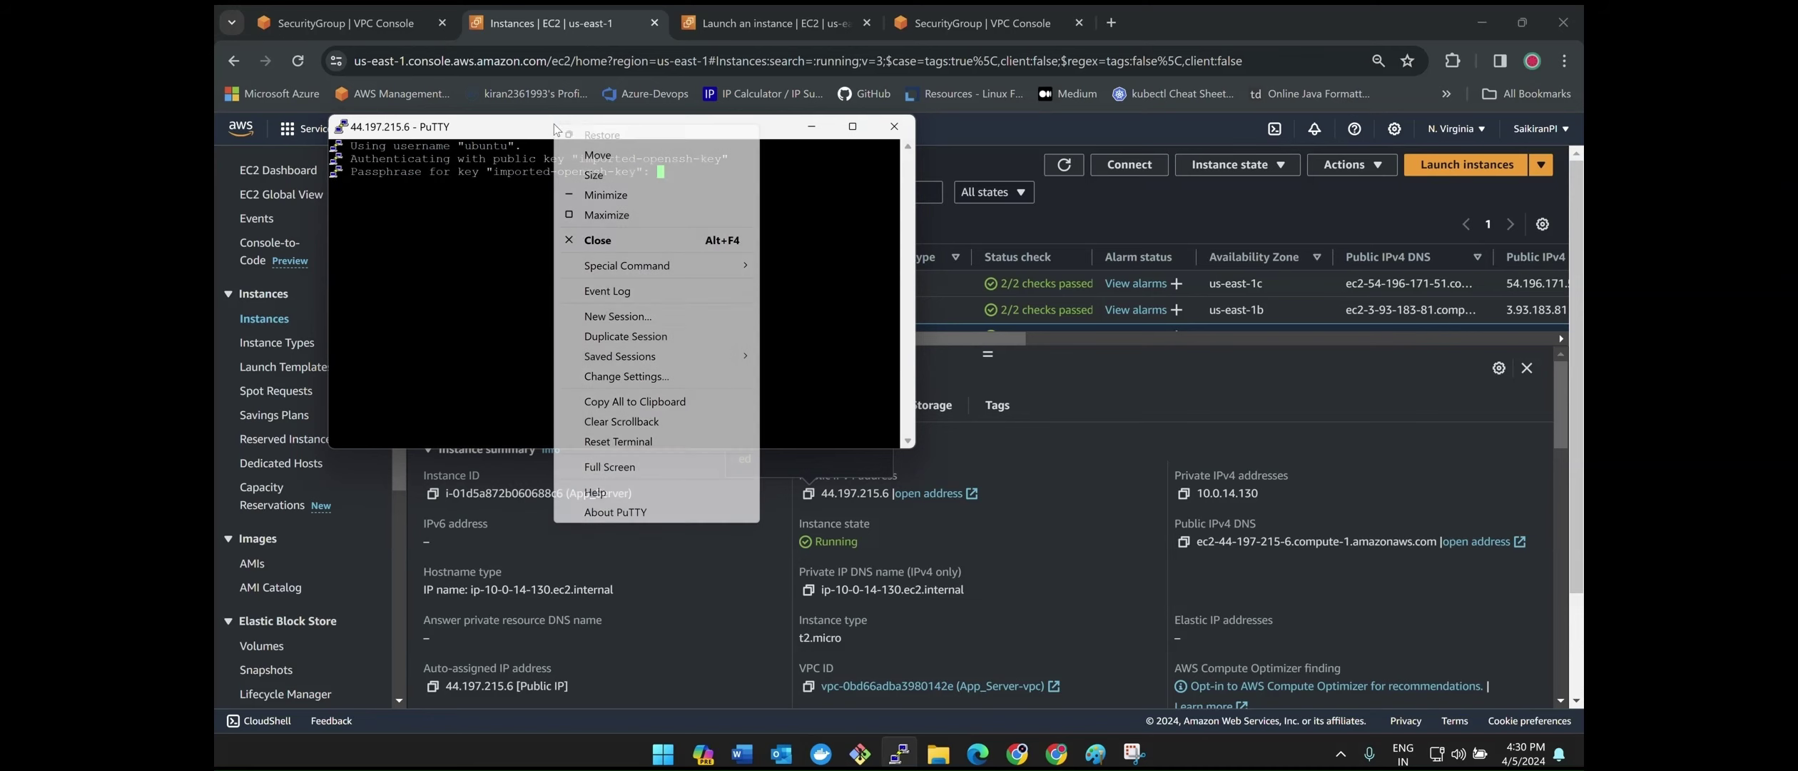
pyautogui.click(728, 374)
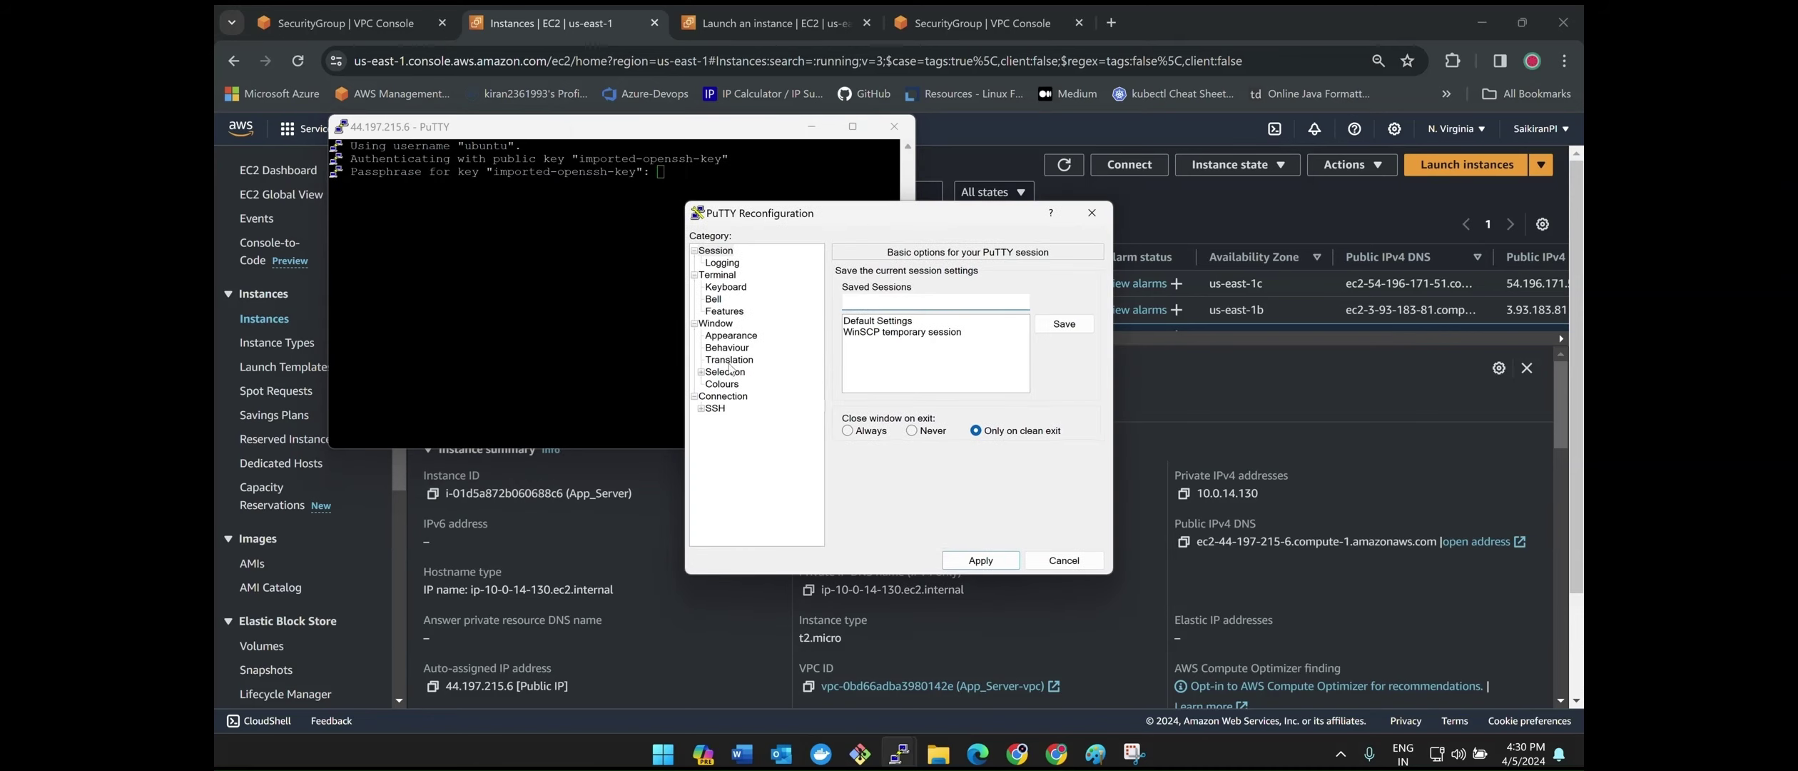
pyautogui.click(732, 326)
pyautogui.click(733, 335)
pyautogui.click(1063, 372)
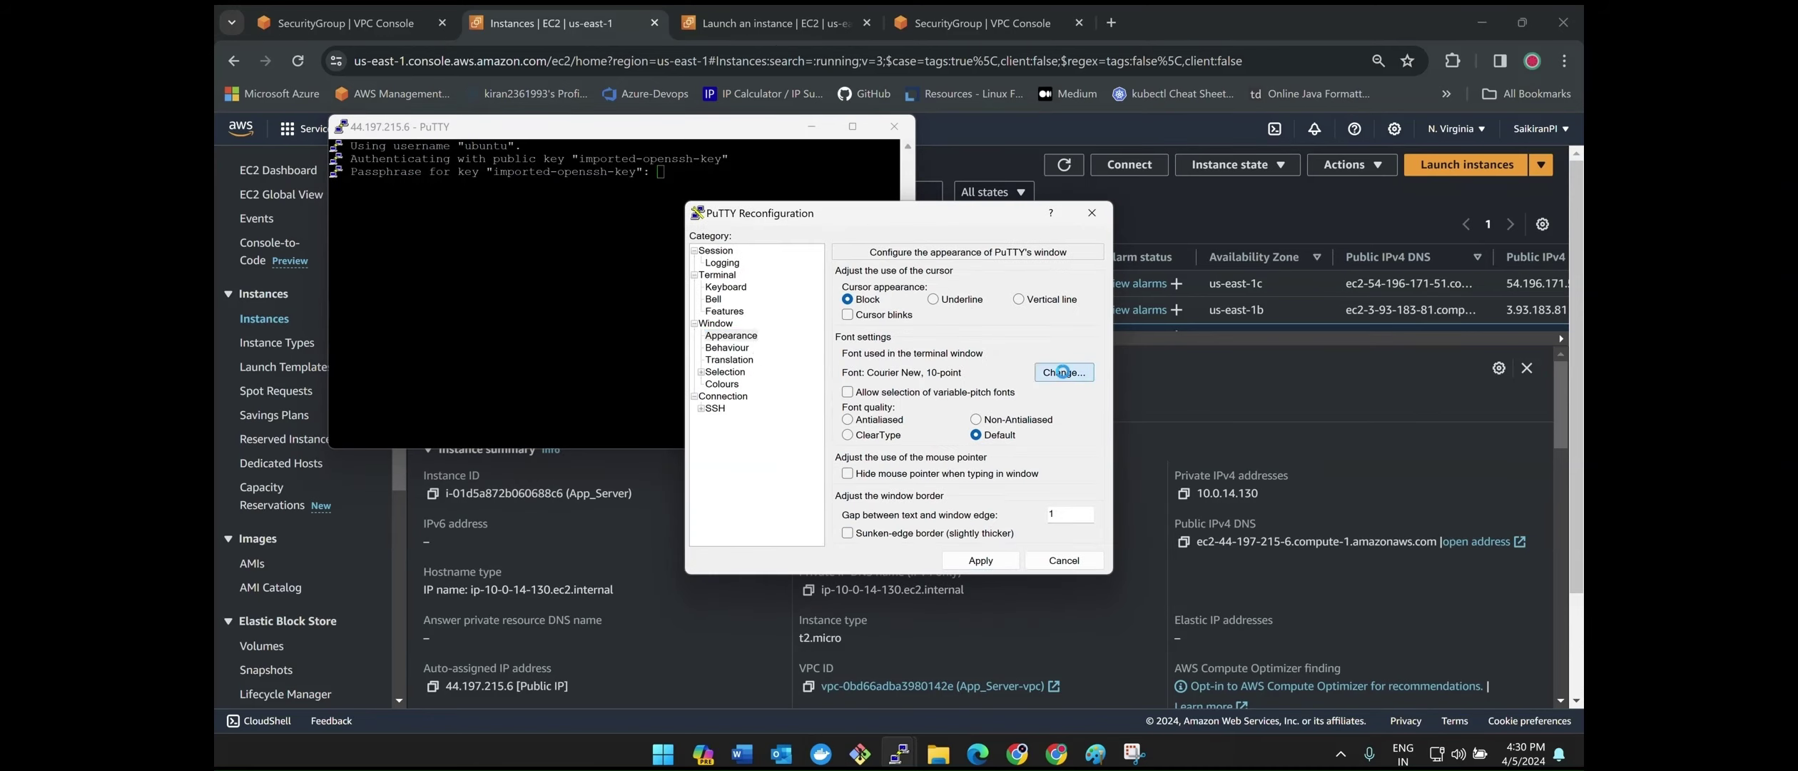
pyautogui.click(911, 382)
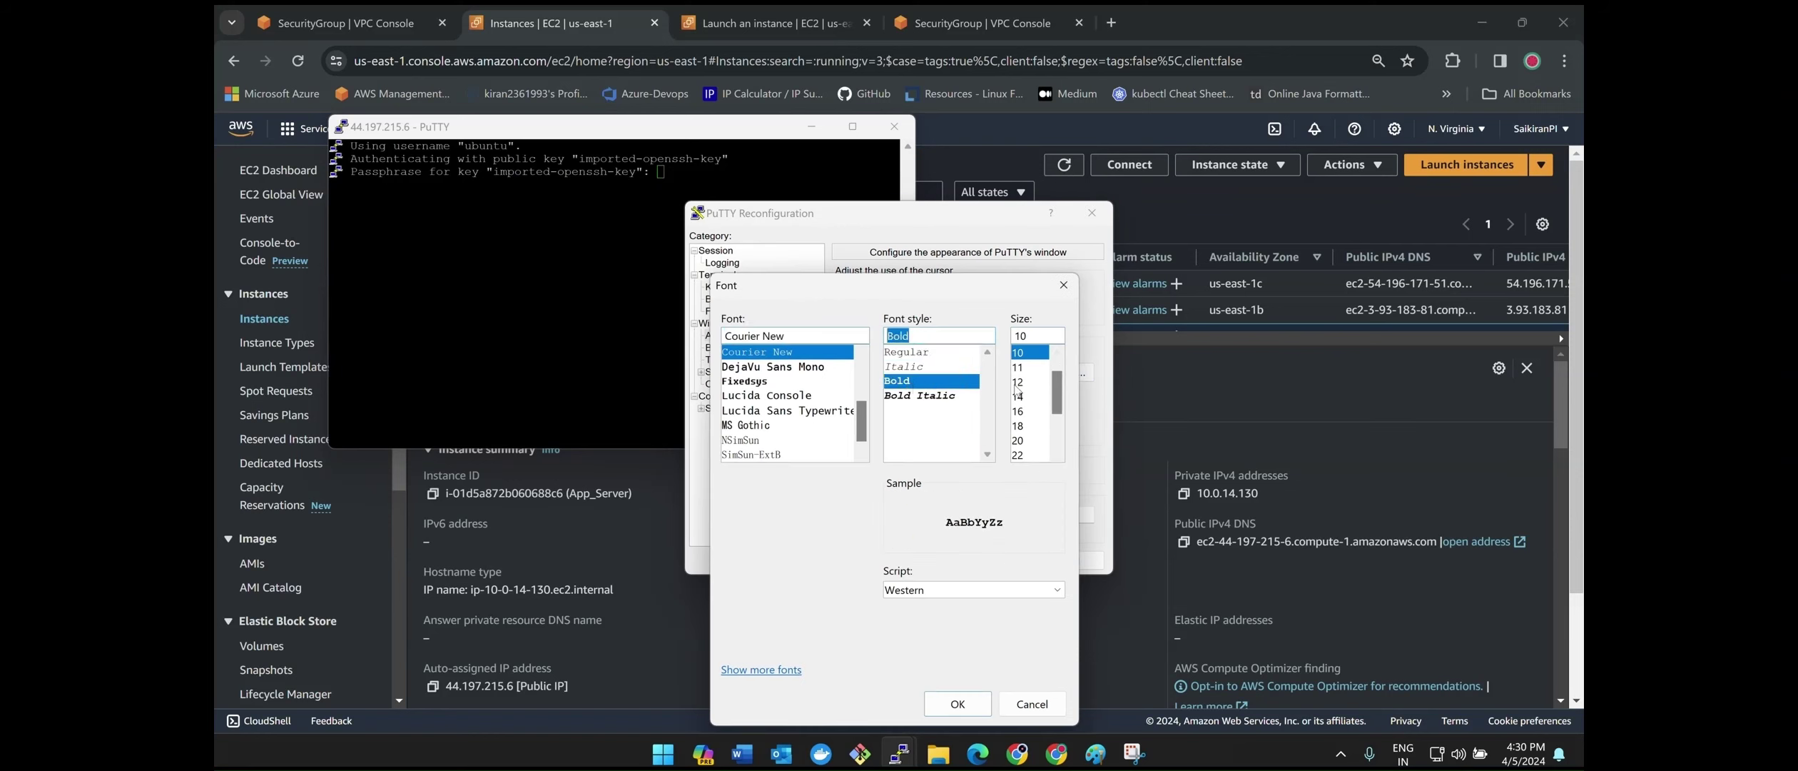
pyautogui.click(1017, 382)
pyautogui.click(958, 703)
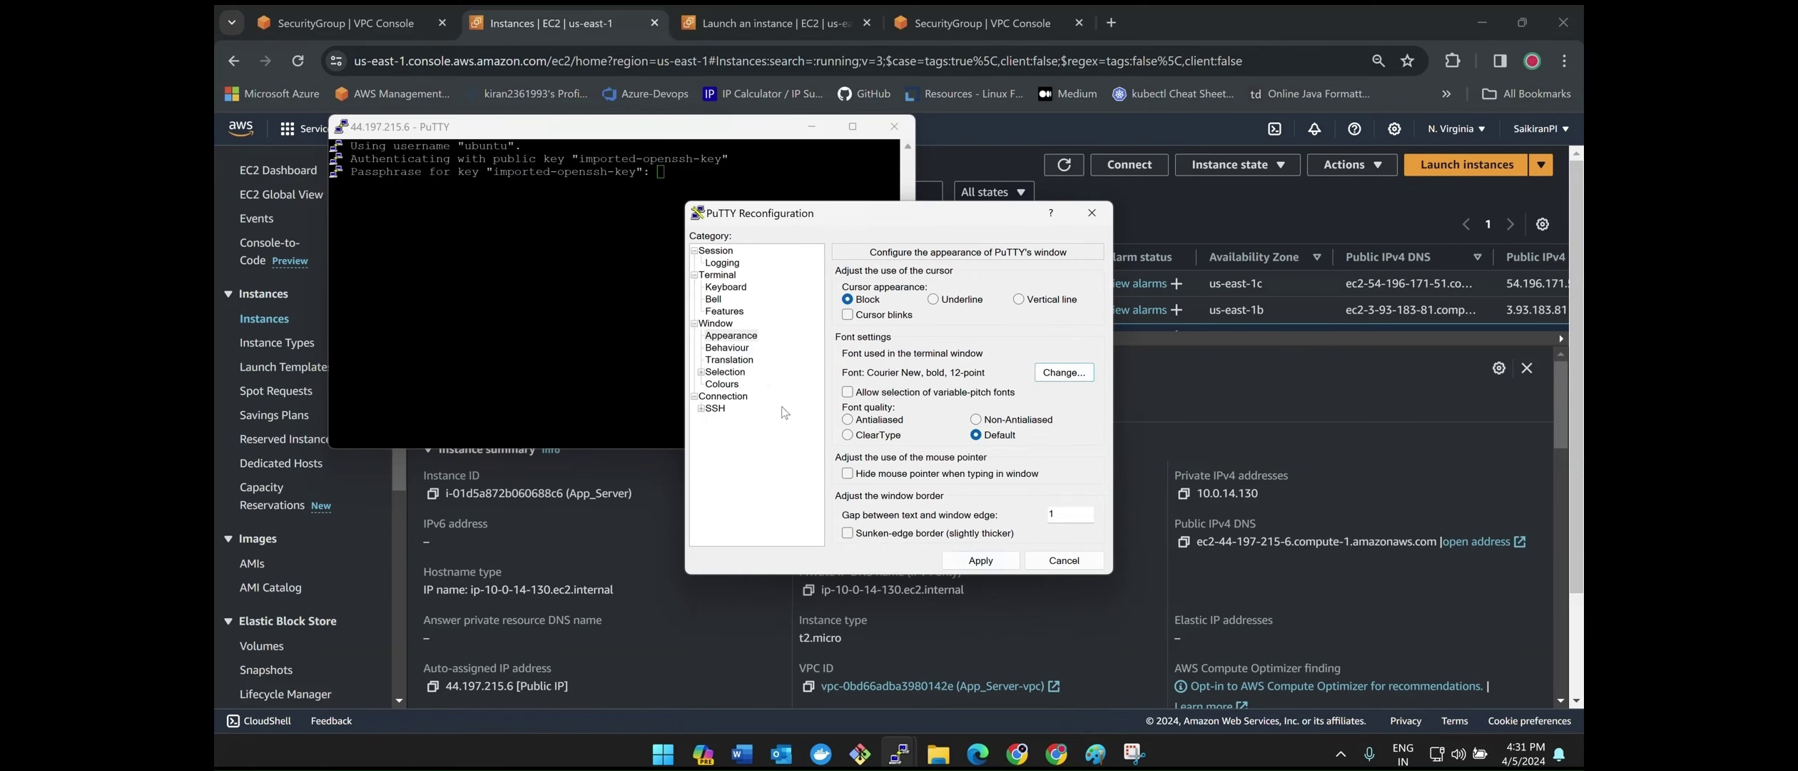
# - Change the session's Default Foreground colour to light yellow (RGB 255, 255, 128) and apply the reconfiguration
pyautogui.click(727, 385)
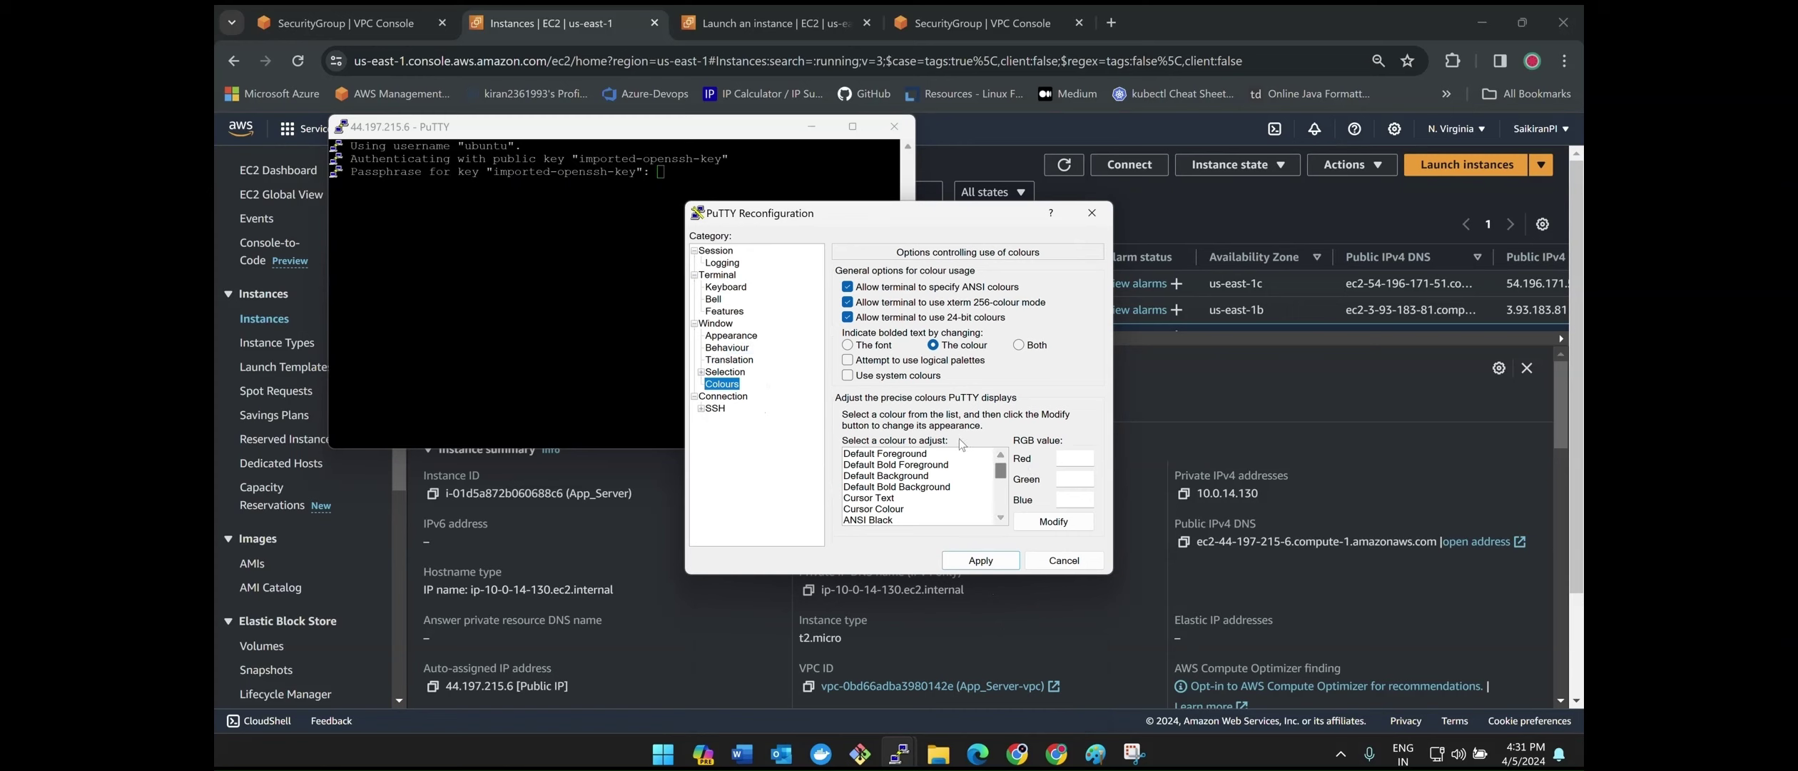
pyautogui.click(895, 453)
pyautogui.click(1053, 522)
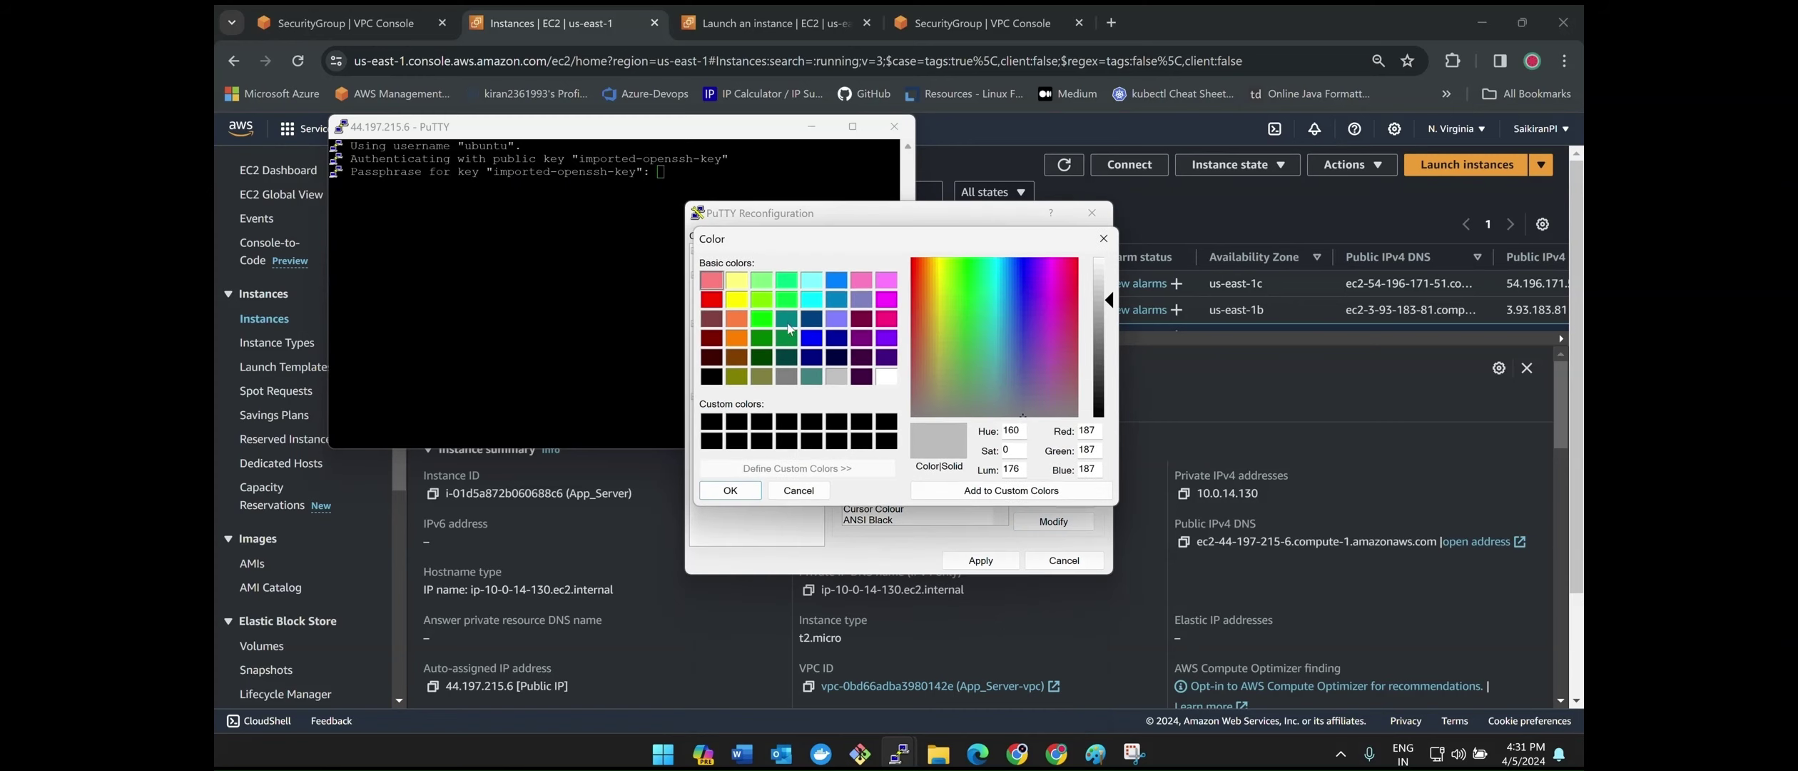
pyautogui.click(741, 282)
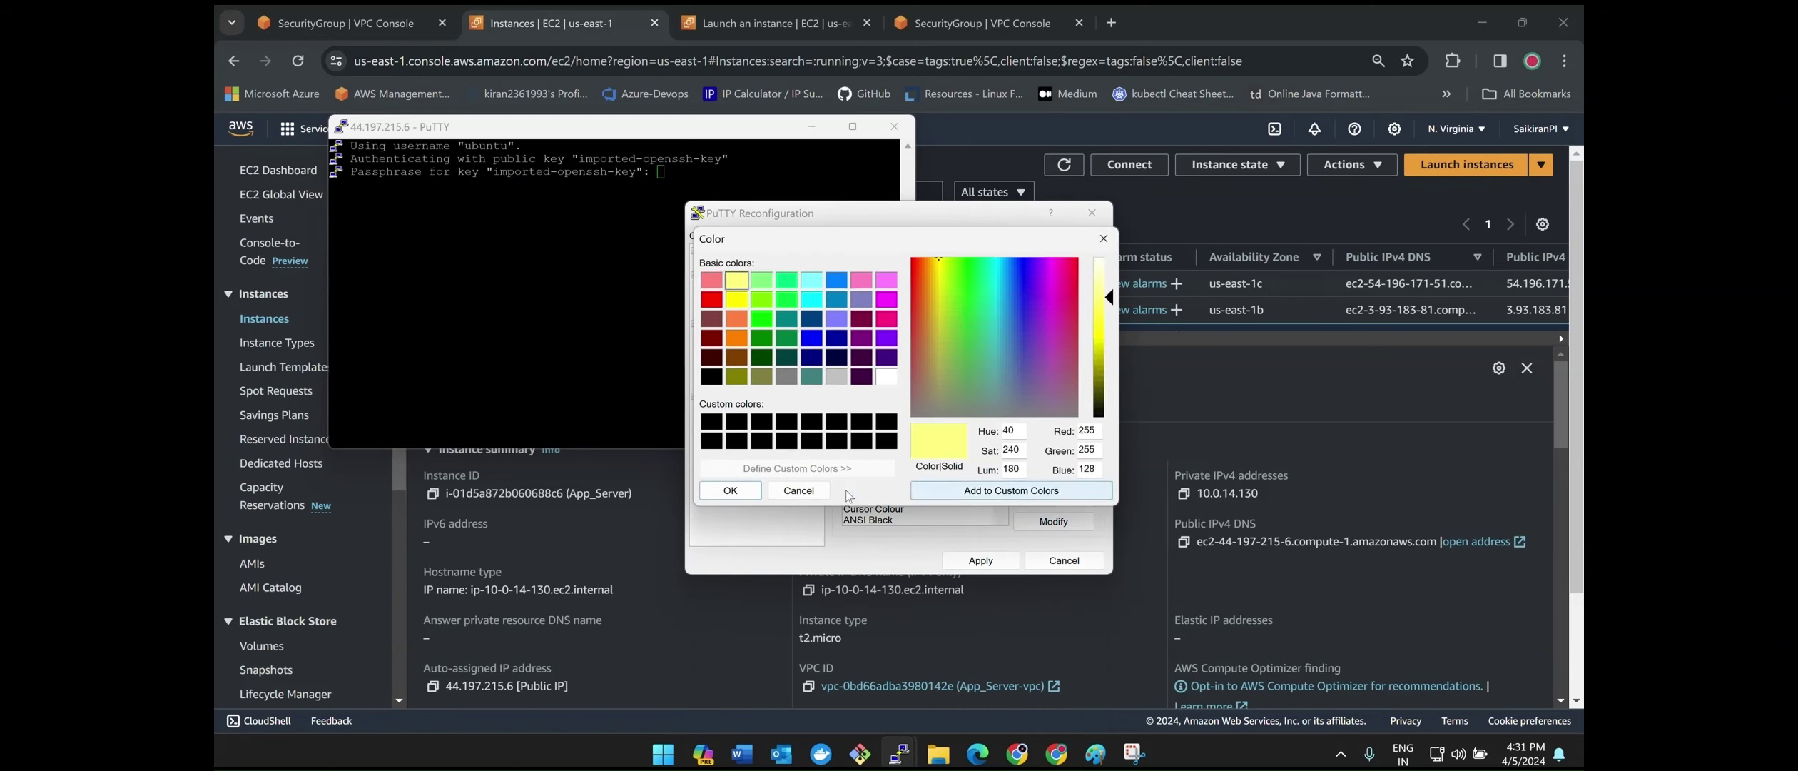
pyautogui.click(727, 490)
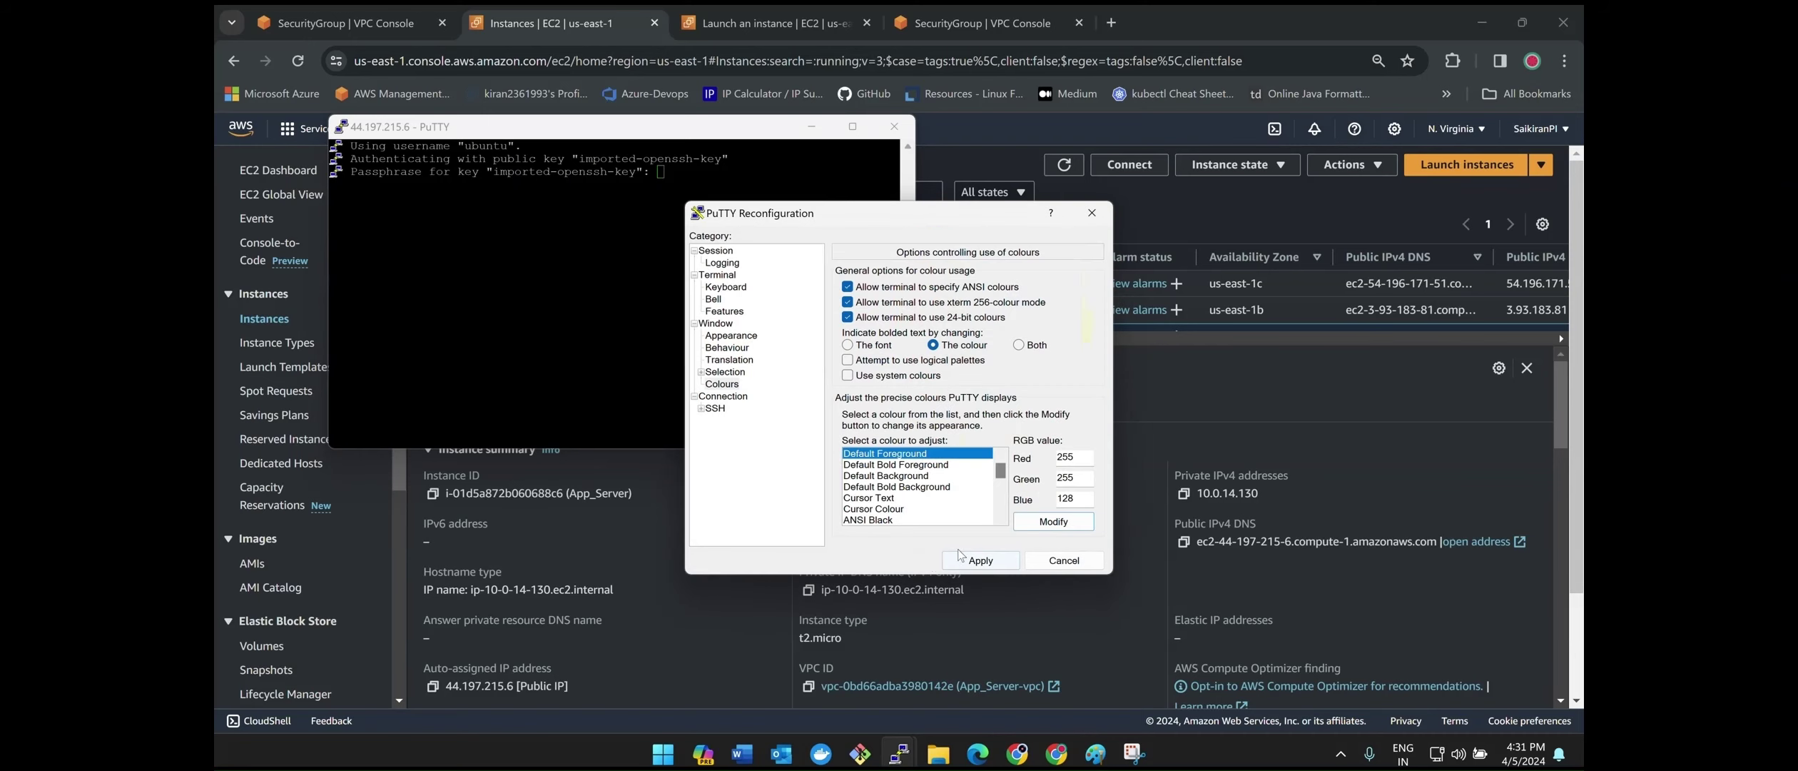
pyautogui.click(980, 560)
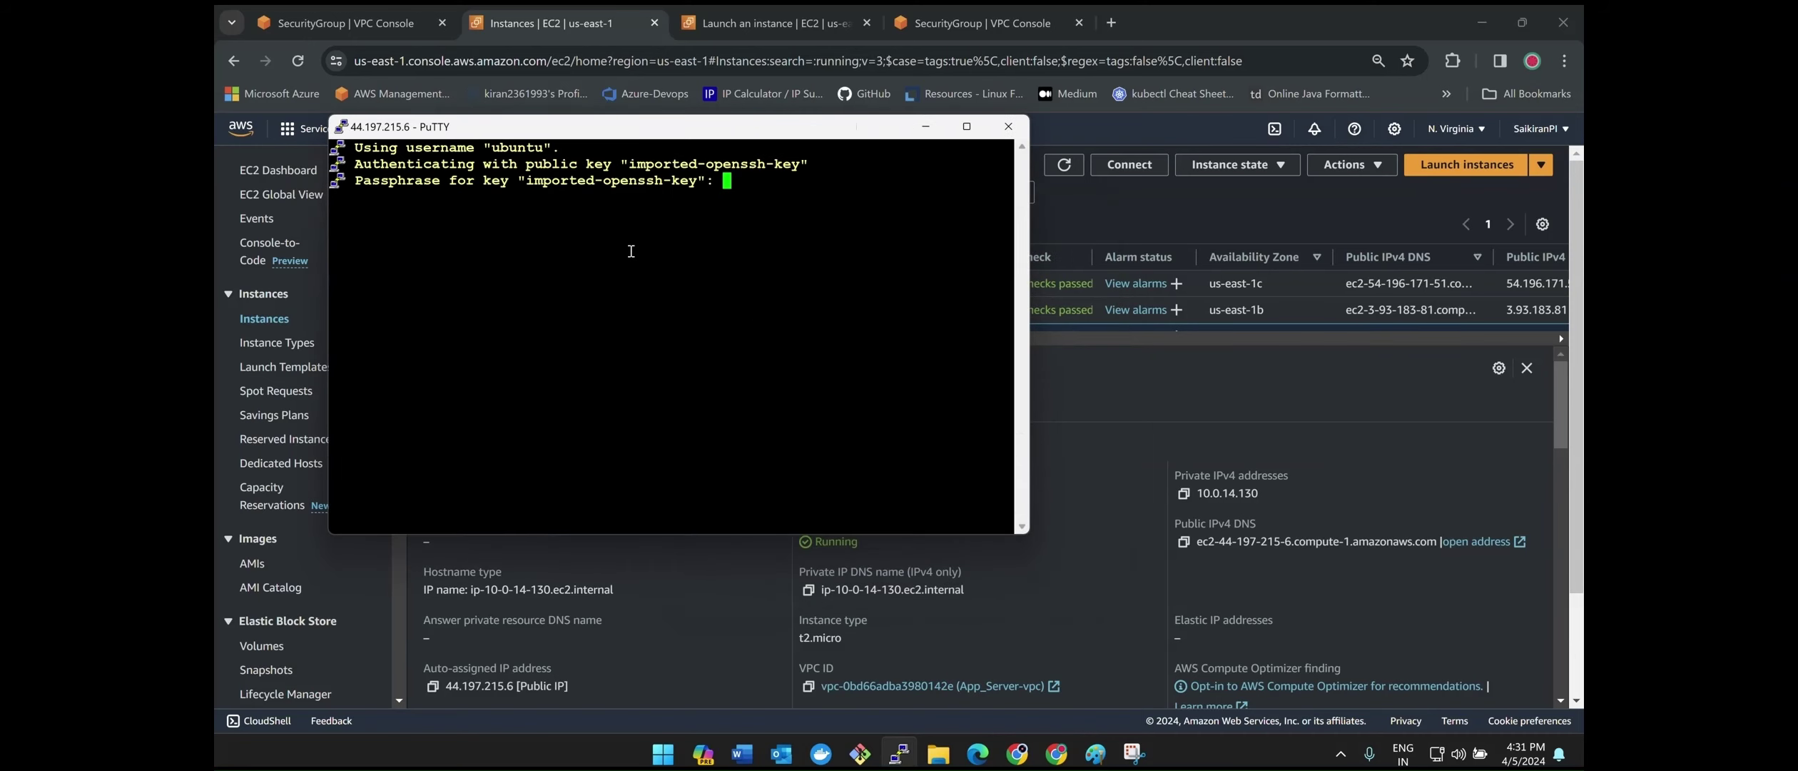
# - Submit the private key passphrase to log in to App_Server, then run watch ls
pyautogui.press('Return')
pyautogui.write('watch ls')
pyautogui.press('Return')
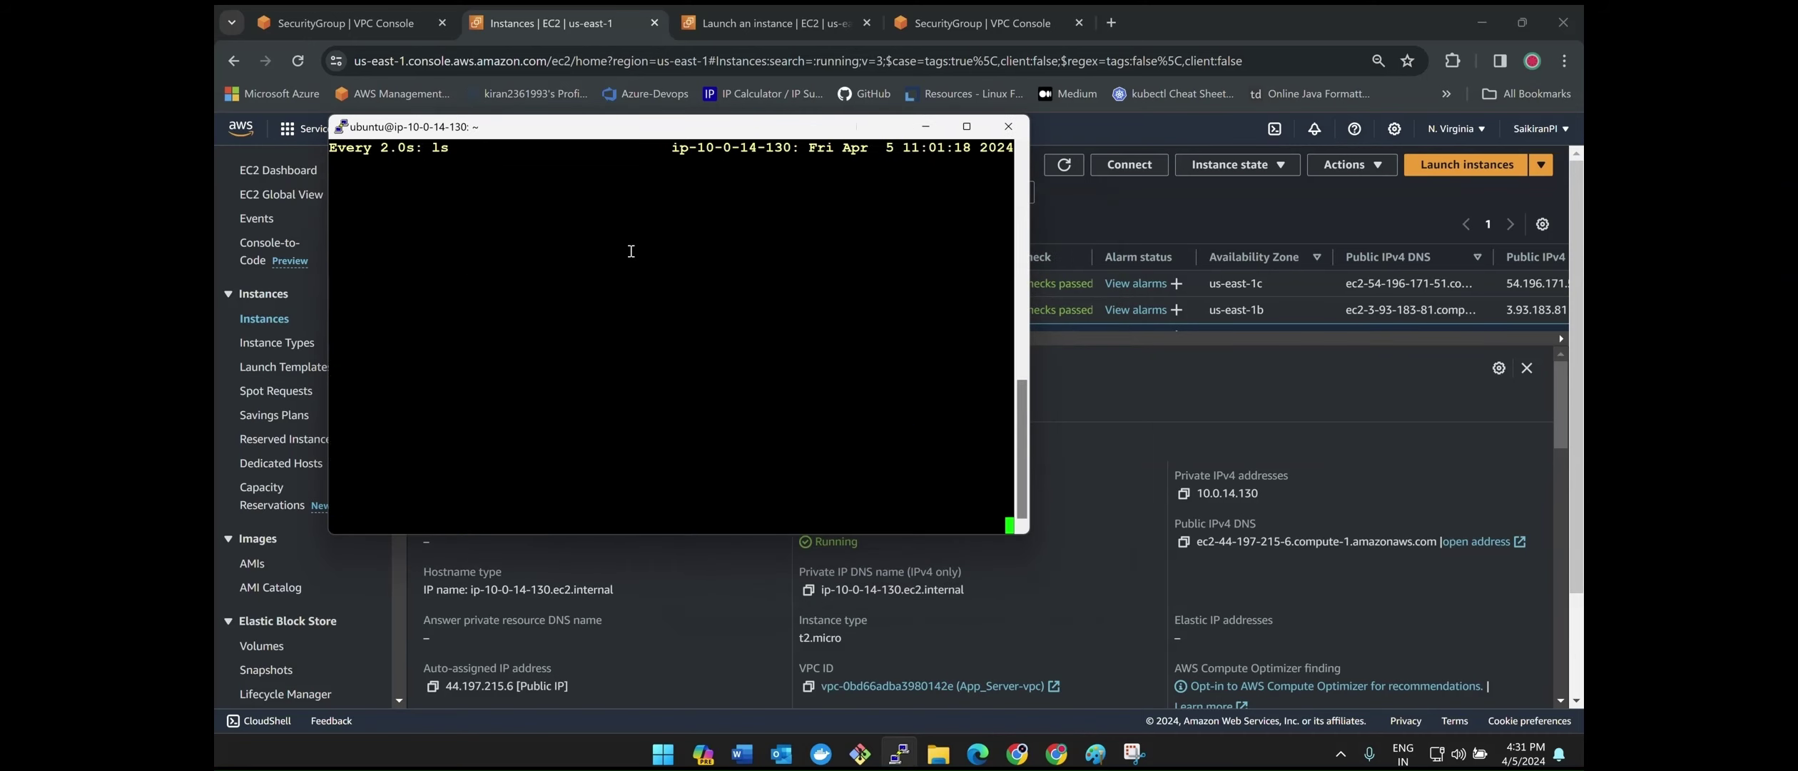
pyautogui.click(926, 126)
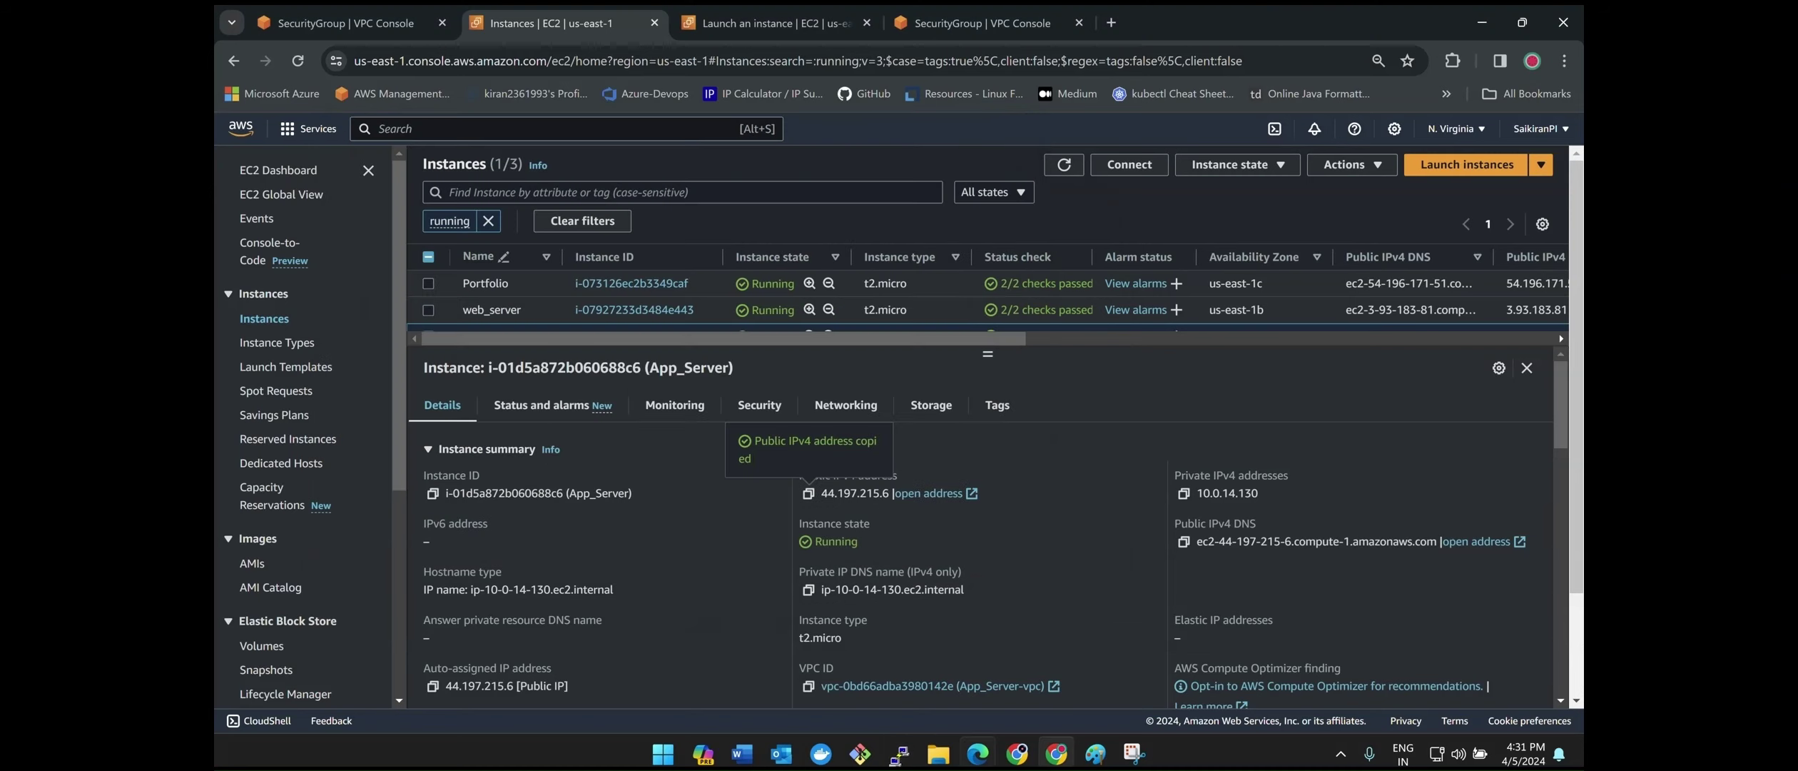
pyautogui.rightClick(899, 752)
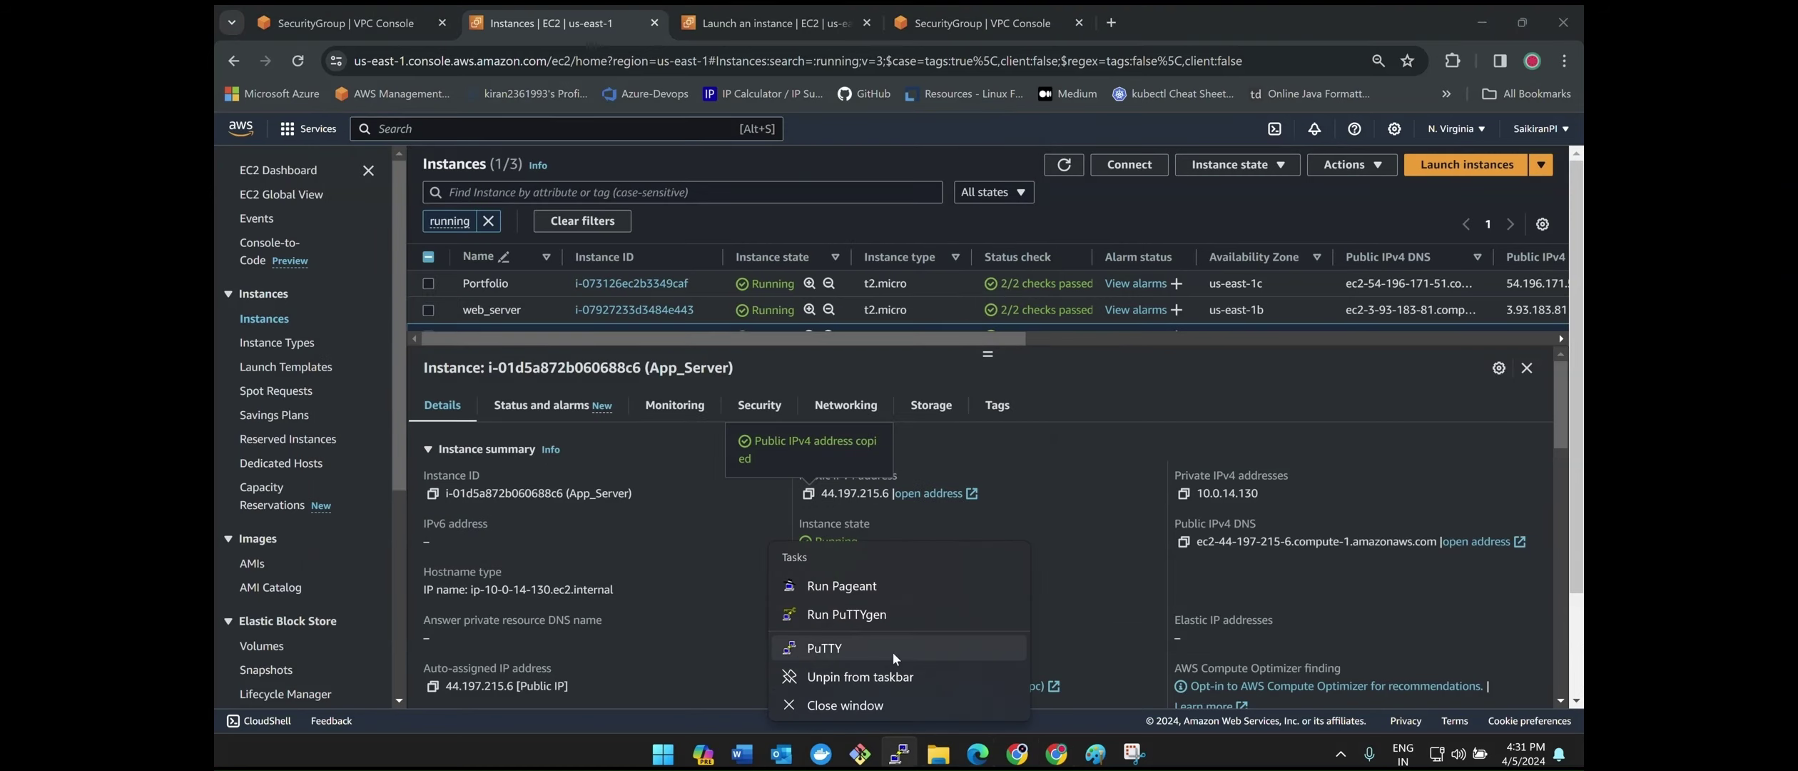
pyautogui.click(899, 653)
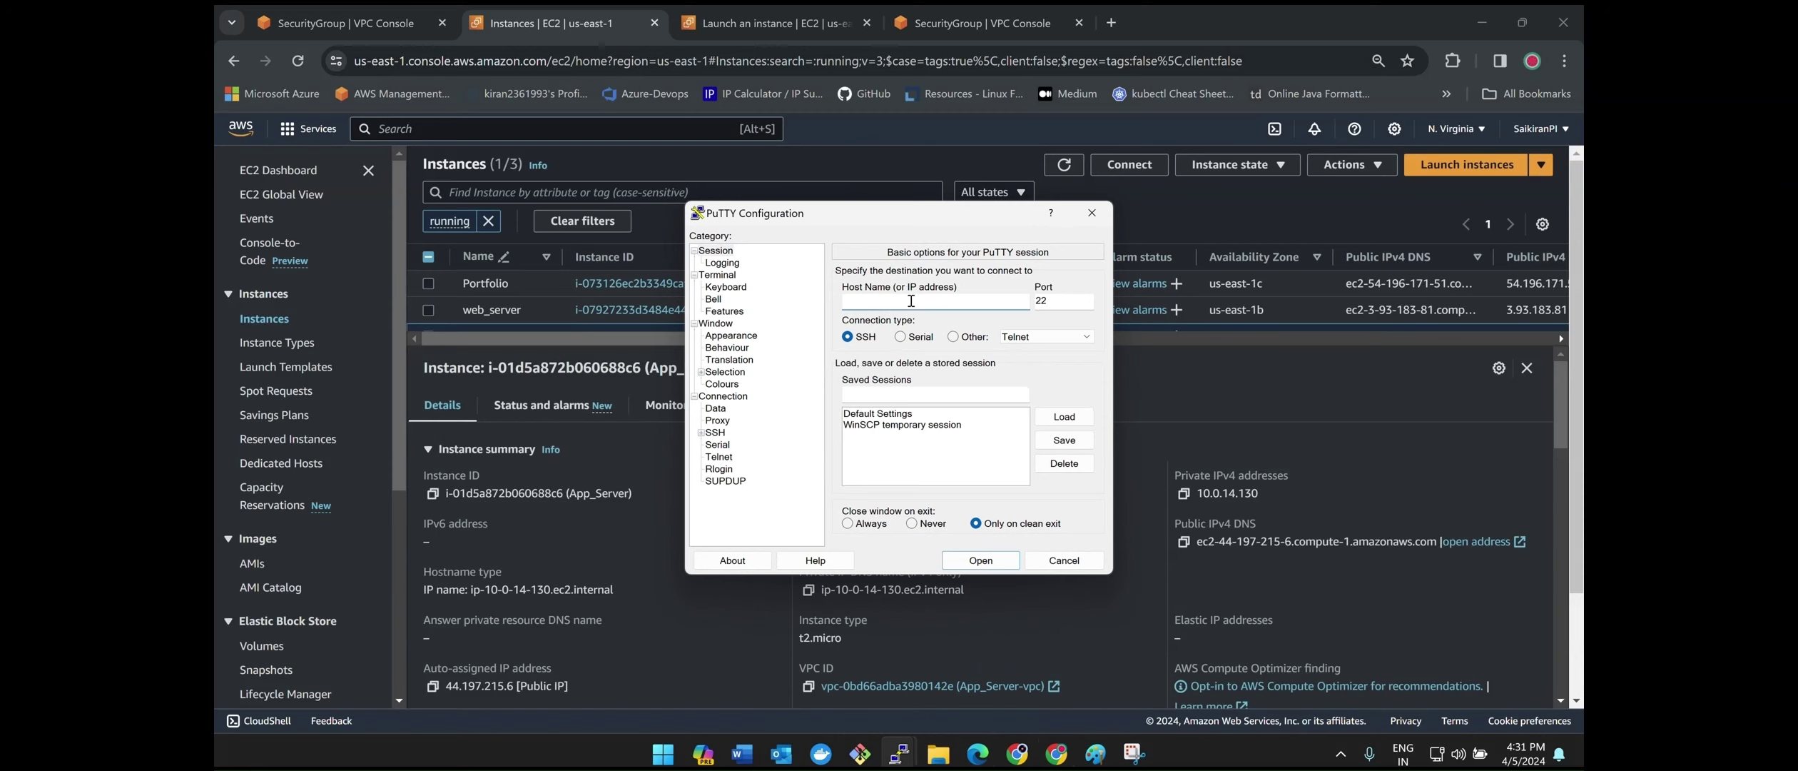
pyautogui.write('ubuntu@')
pyautogui.click(491, 308)
pyautogui.click(808, 493)
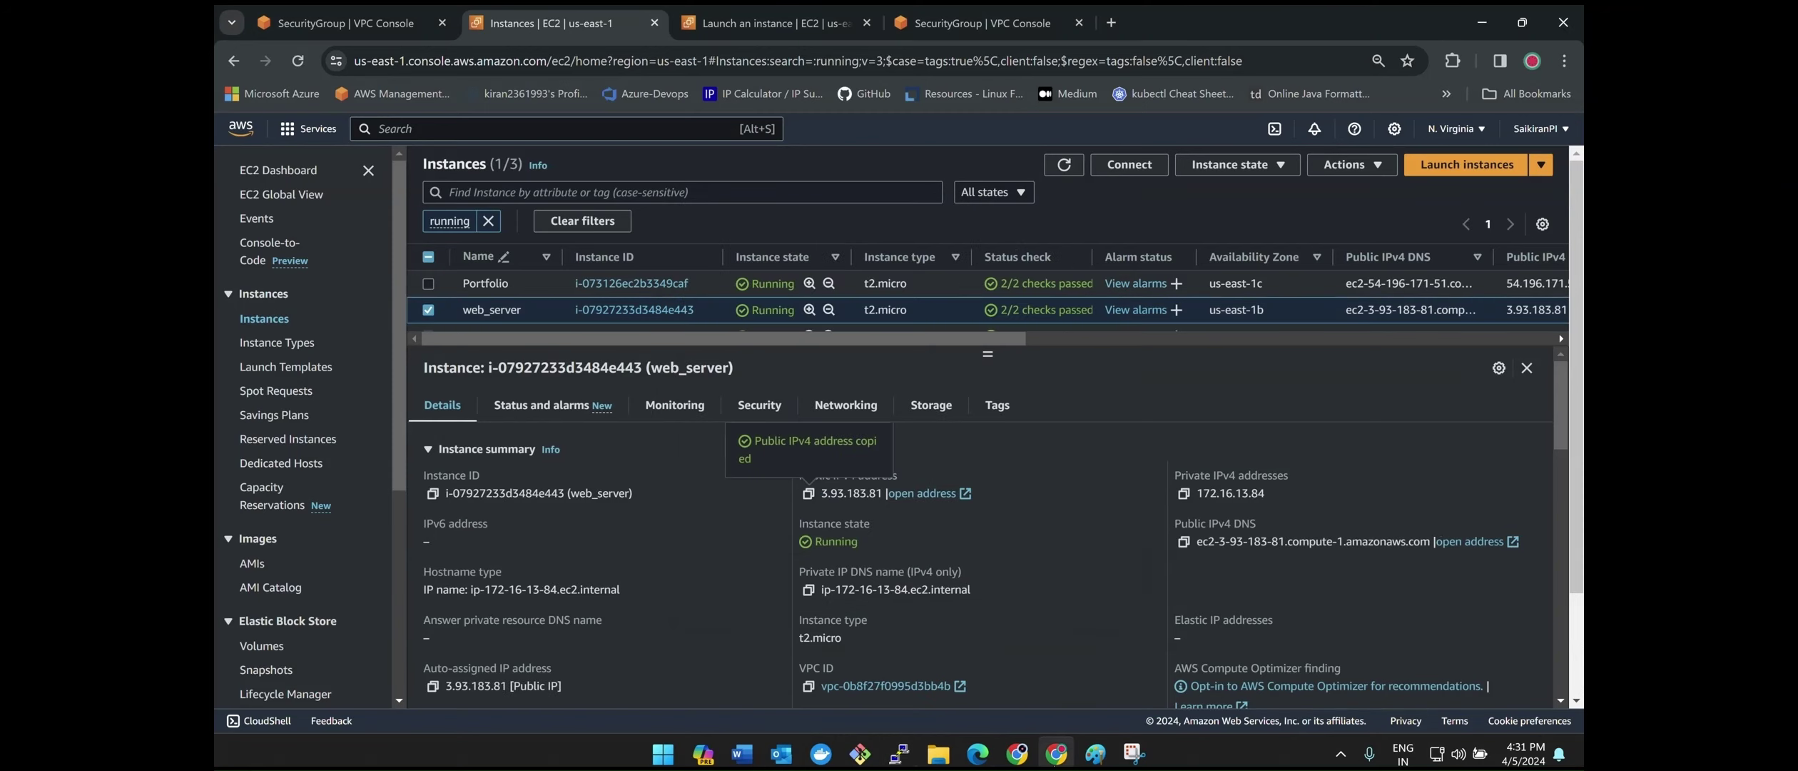
pyautogui.moveTo(899, 752)
pyautogui.click(984, 656)
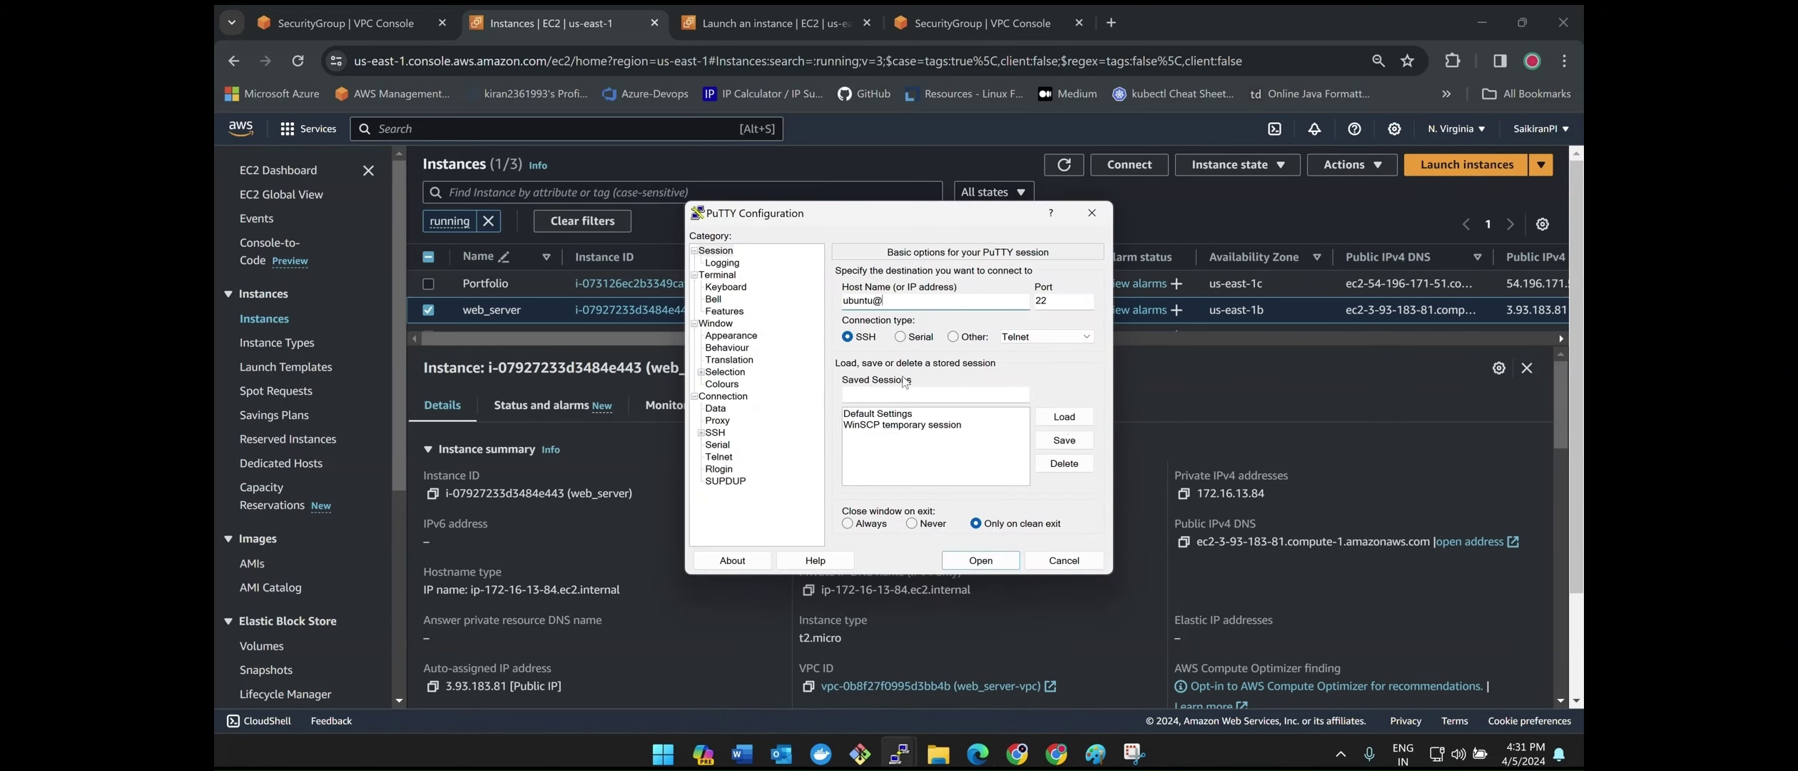
pyautogui.hotkey('ctrl', 'v')
# - Load the LatestPEM private key file for SSH authentication, open the web_server session and accept its host key
pyautogui.click(702, 433)
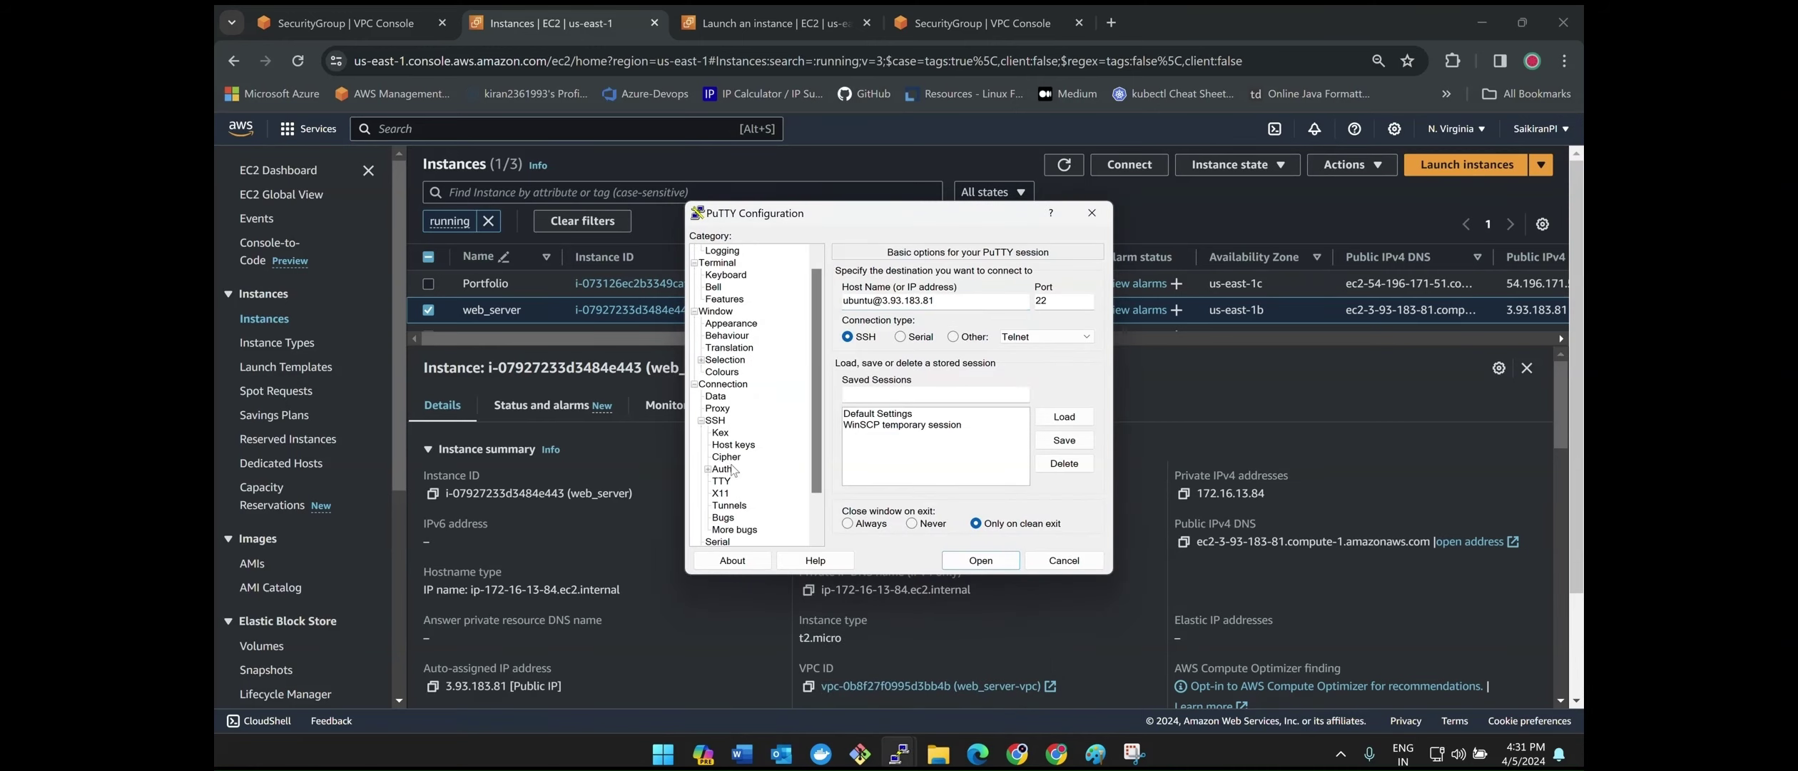
pyautogui.click(723, 470)
pyautogui.click(1049, 463)
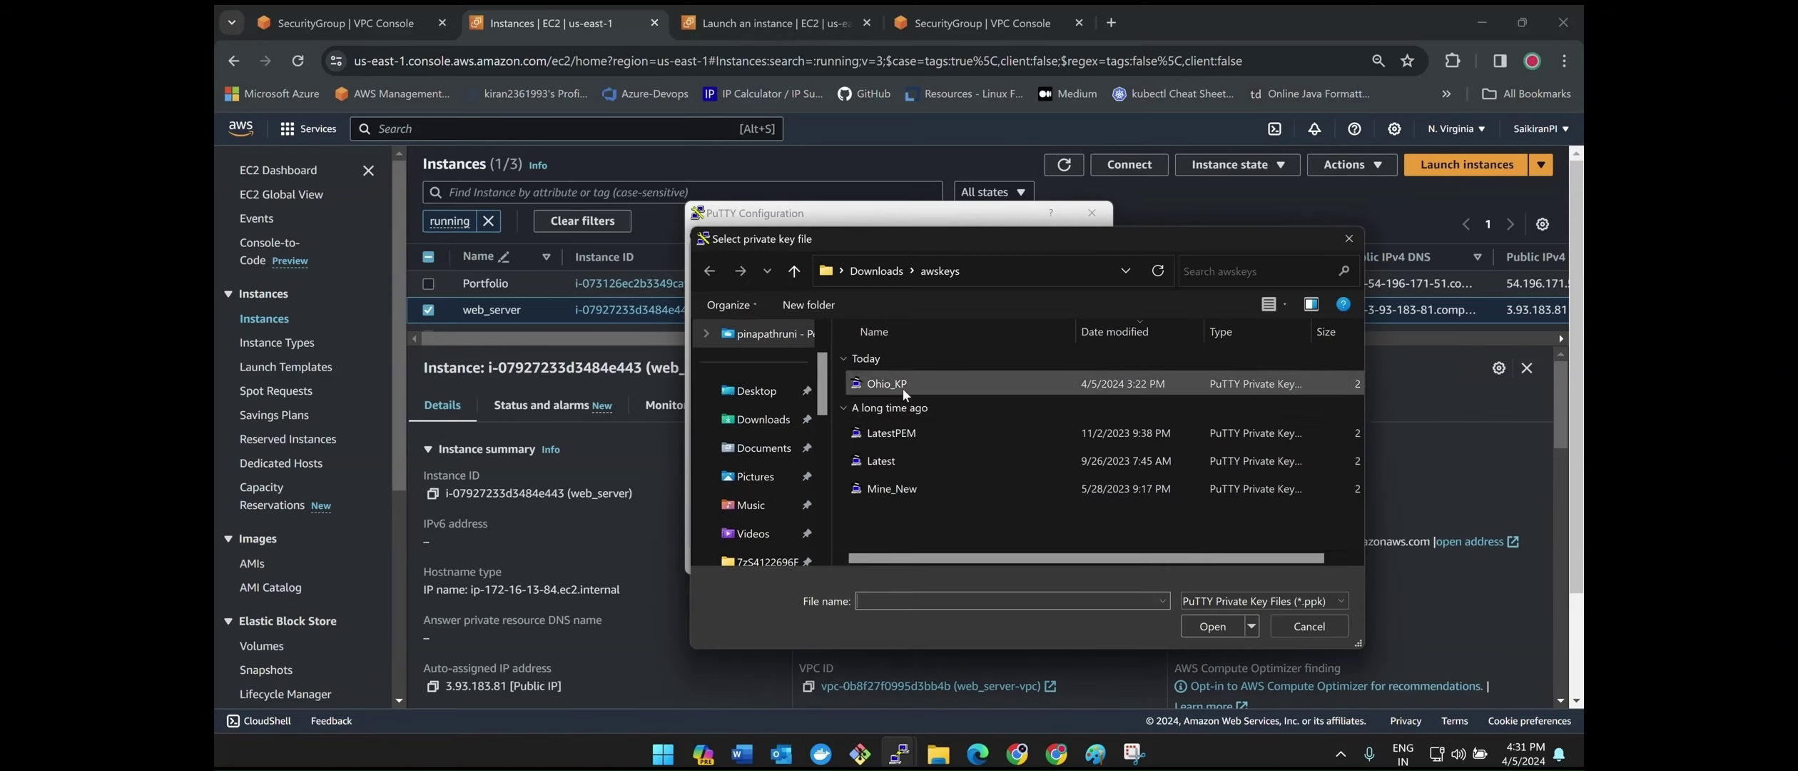
pyautogui.doubleClick(892, 434)
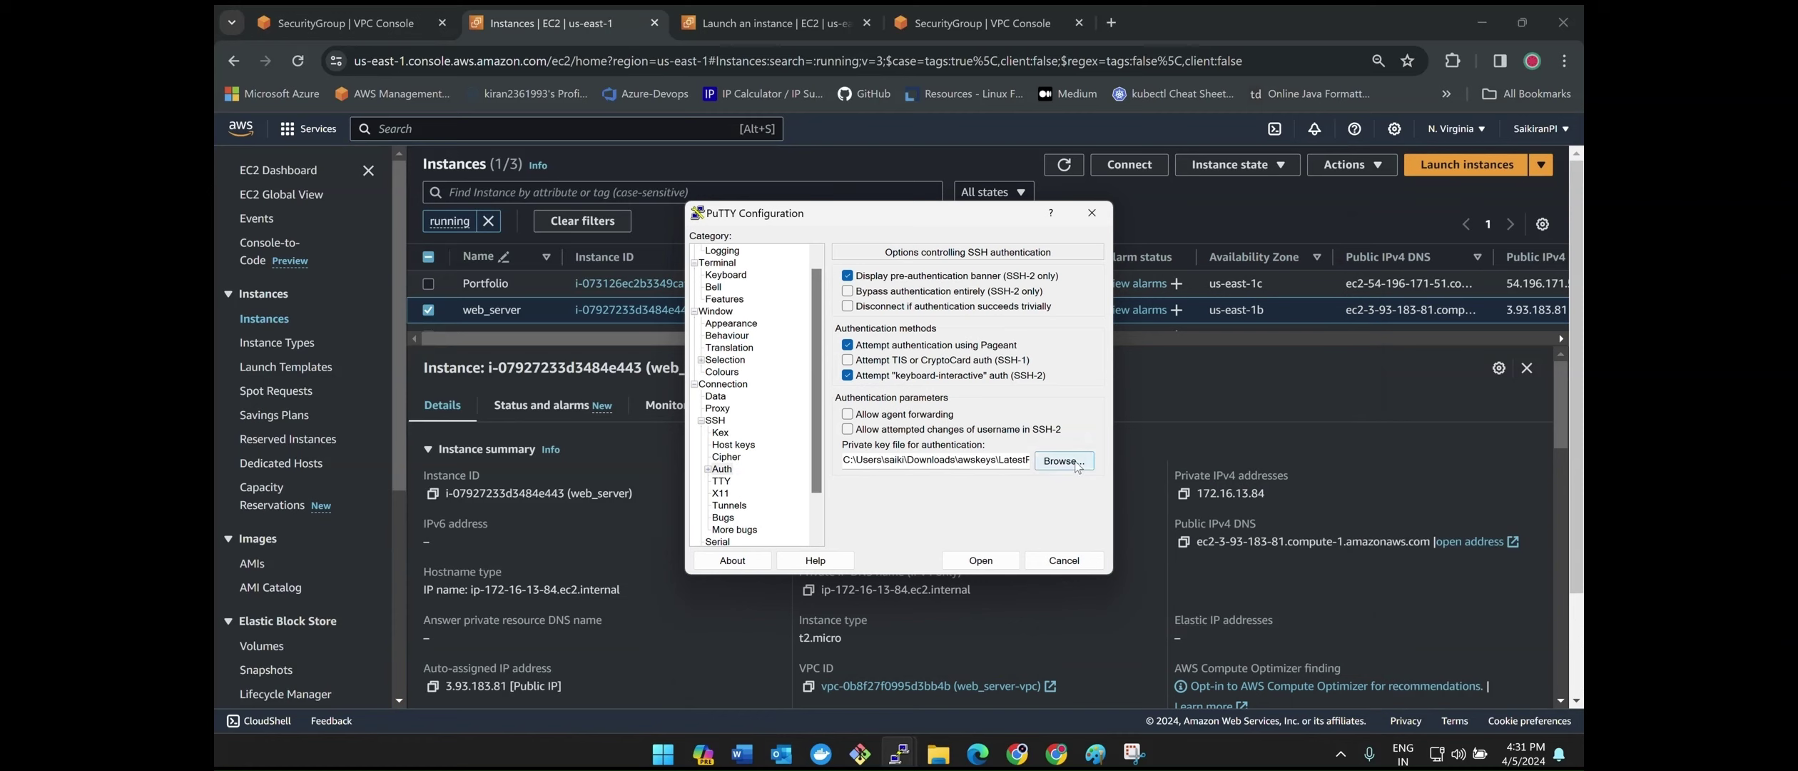
pyautogui.scroll(-1, 737, 483)
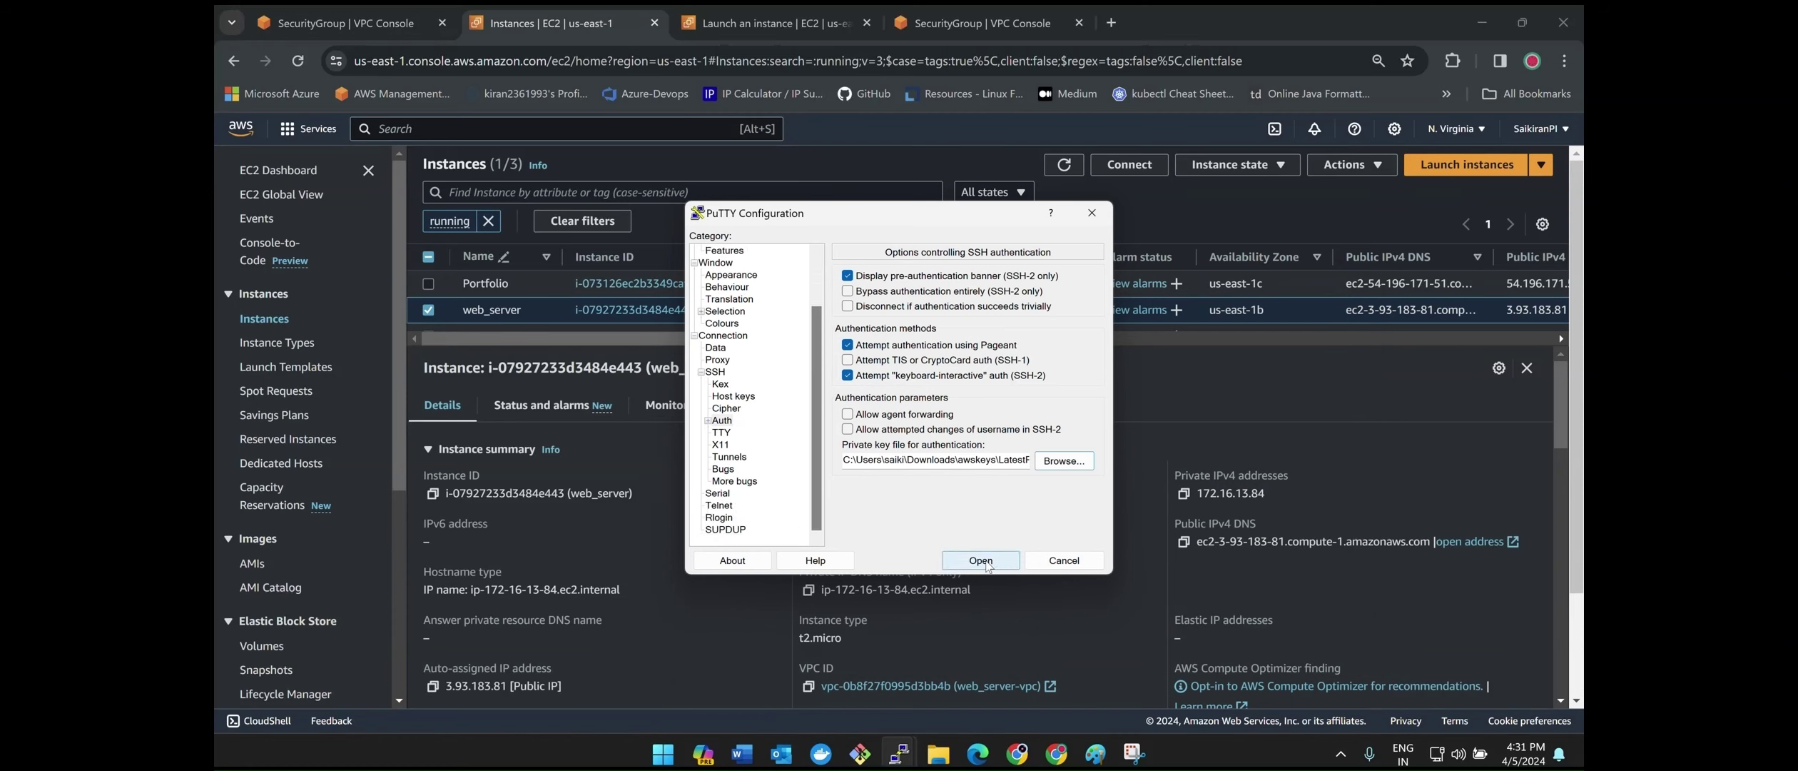
pyautogui.click(989, 564)
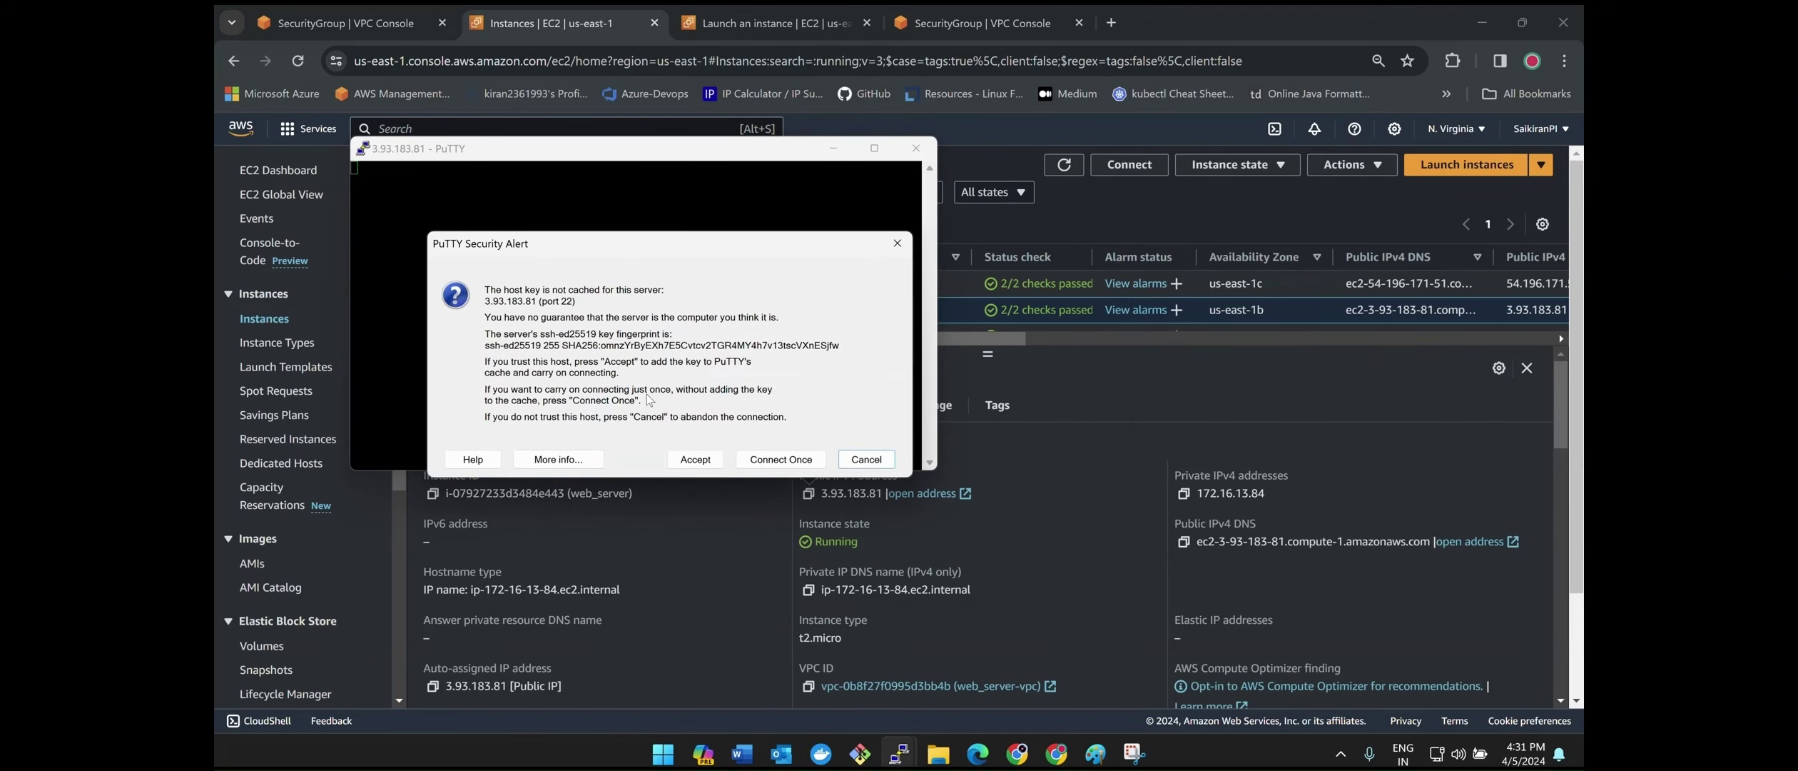
pyautogui.click(692, 455)
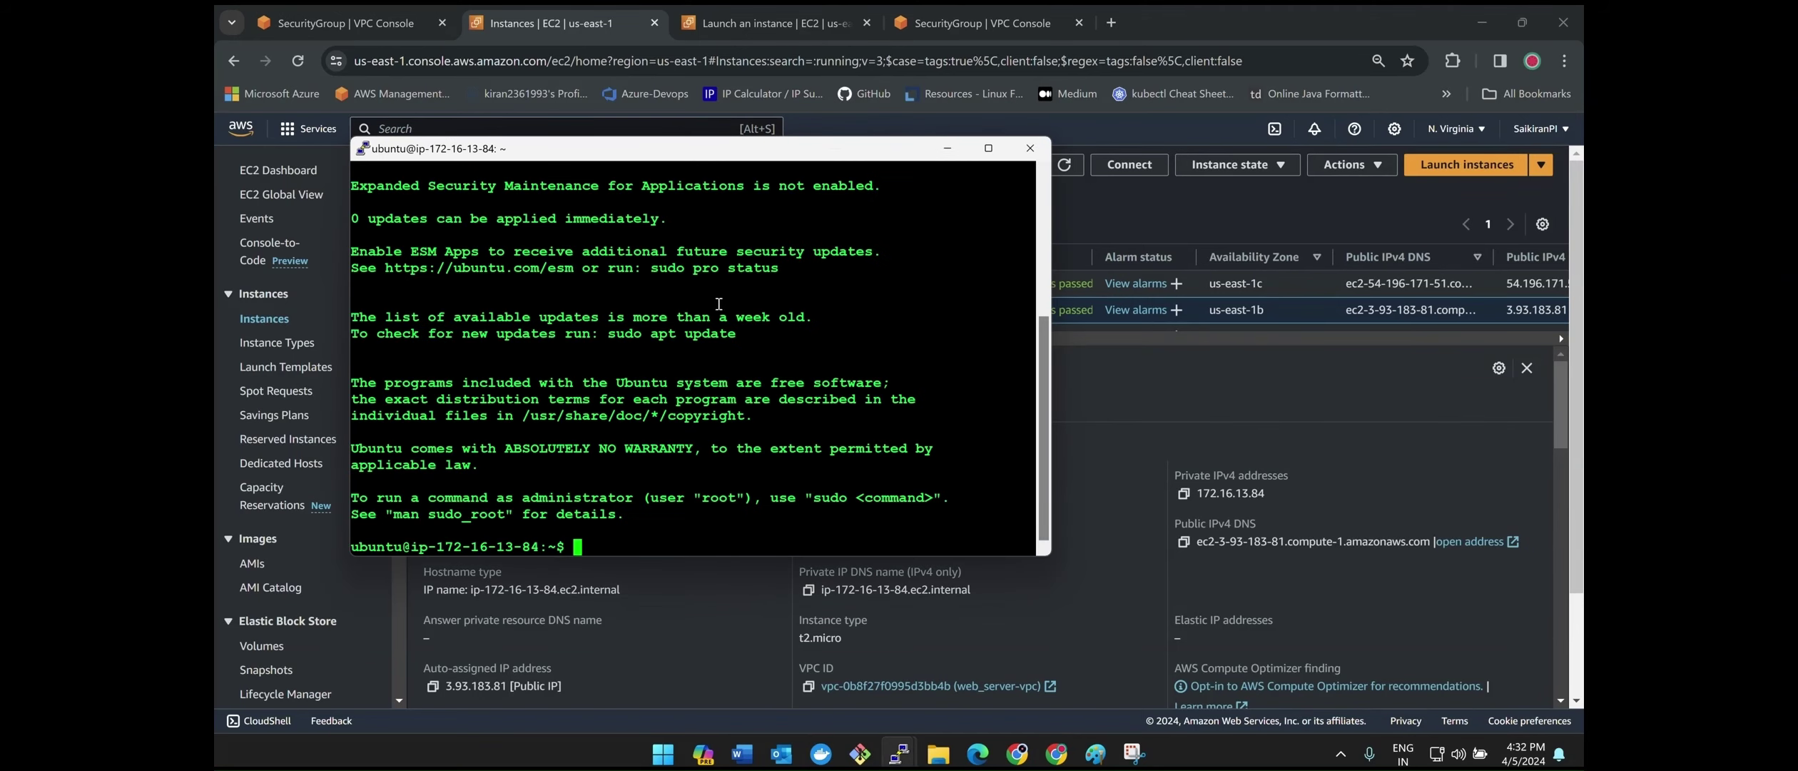
# - Switch to the root user on web_server with sudo su - and clear the terminal
pyautogui.write('sudo su -')
pyautogui.press('Return')
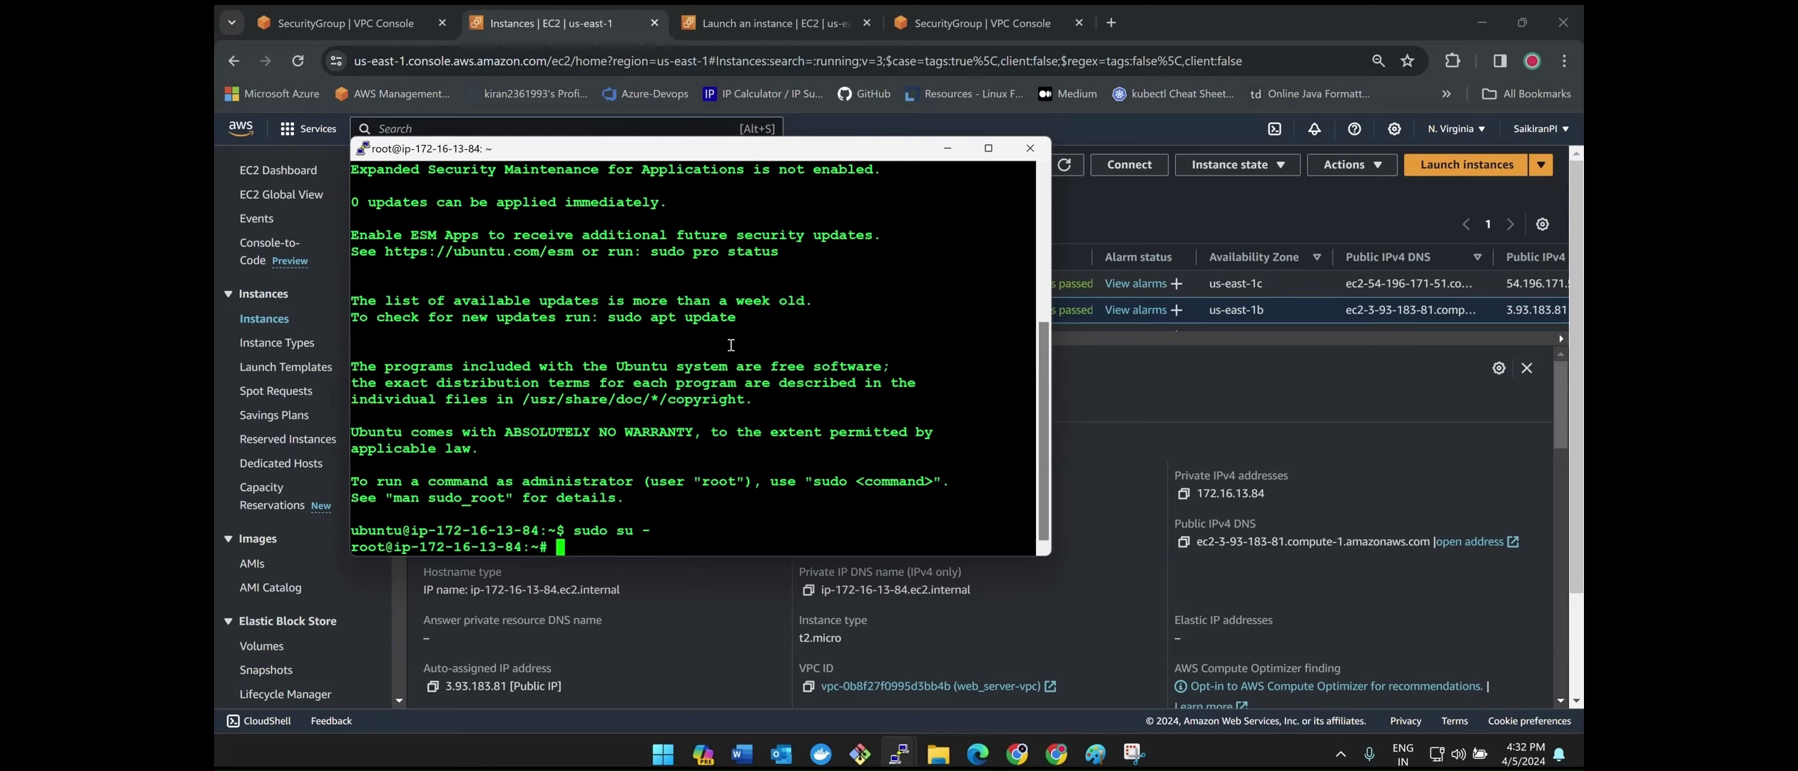
pyautogui.hotkey('ctrl', 'l')
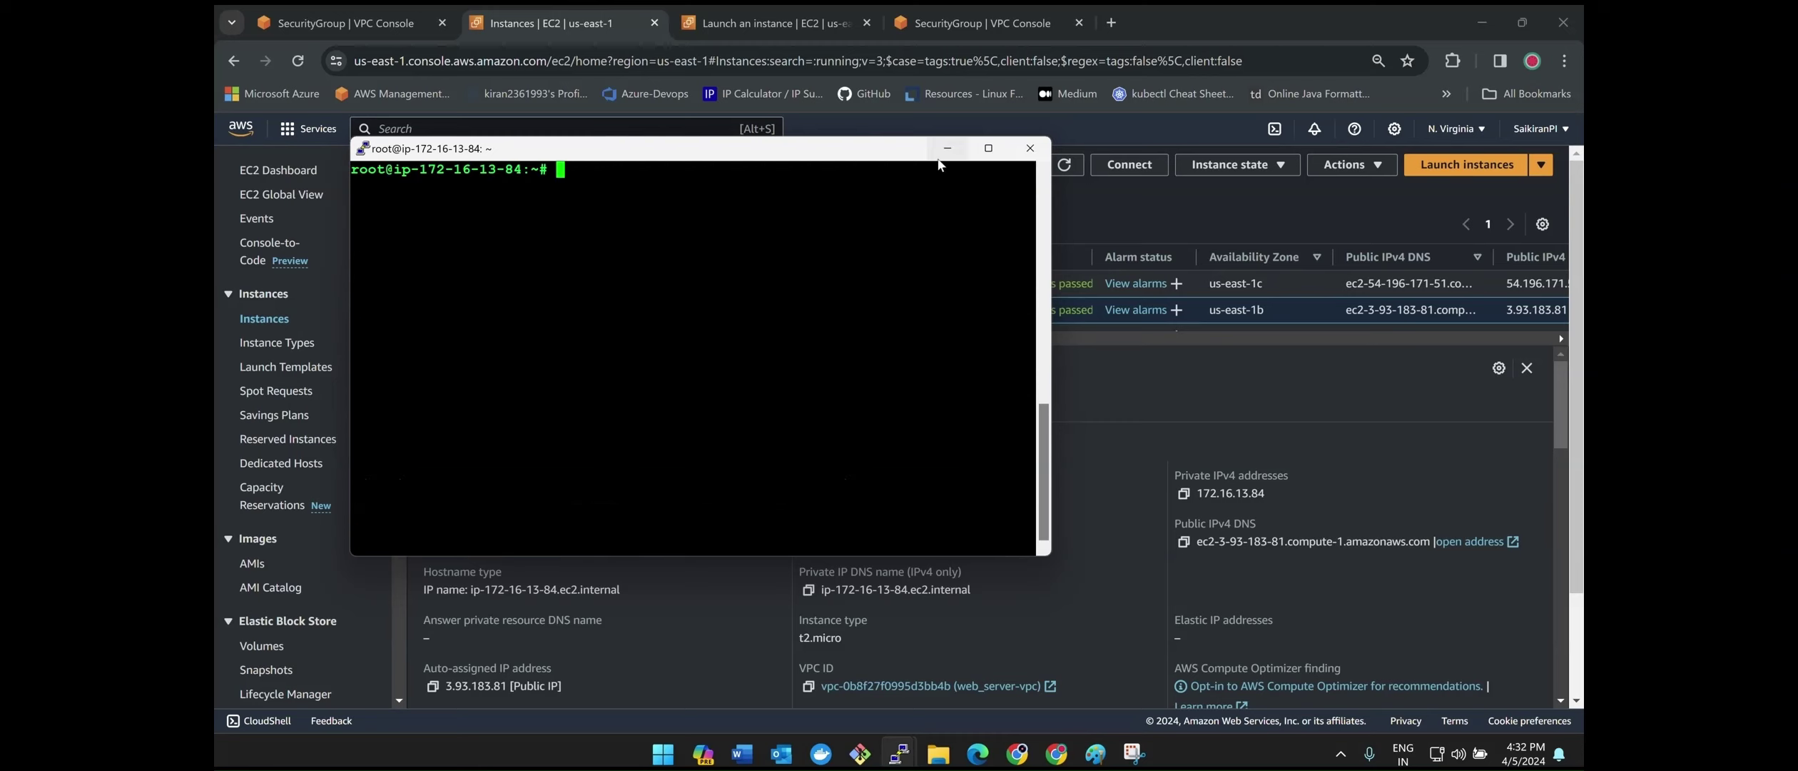
# - Bring up the App_Server terminal and move both PuTTY windows apart so the two prompts can be seen together
pyautogui.moveTo(901, 751)
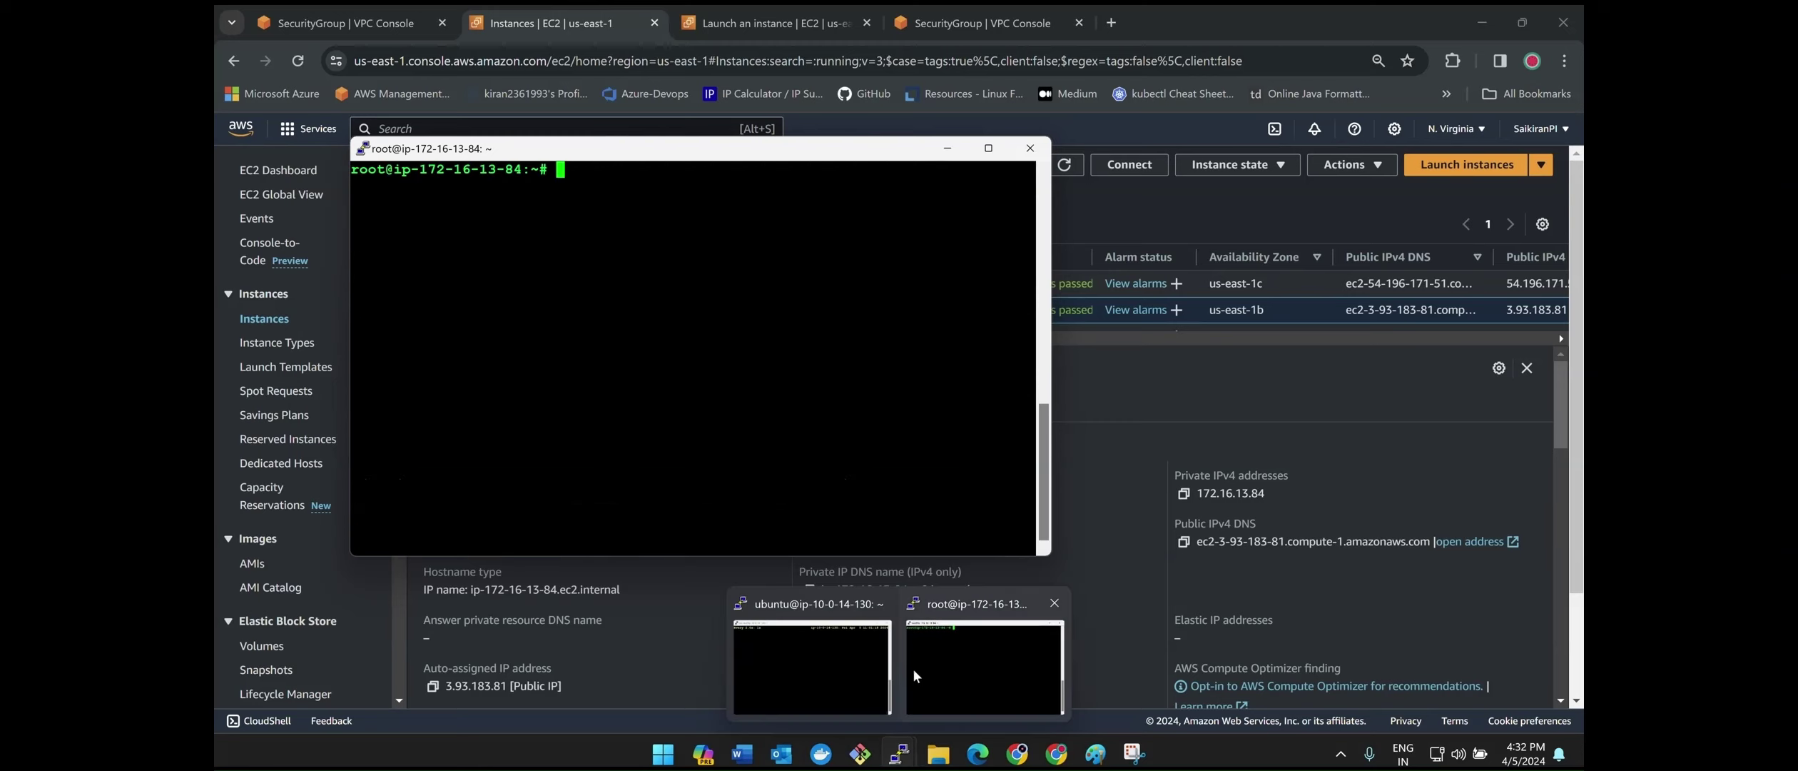
pyautogui.click(812, 667)
pyautogui.moveTo(536, 132); pyautogui.dragTo(480, 79)
pyautogui.click(660, 516)
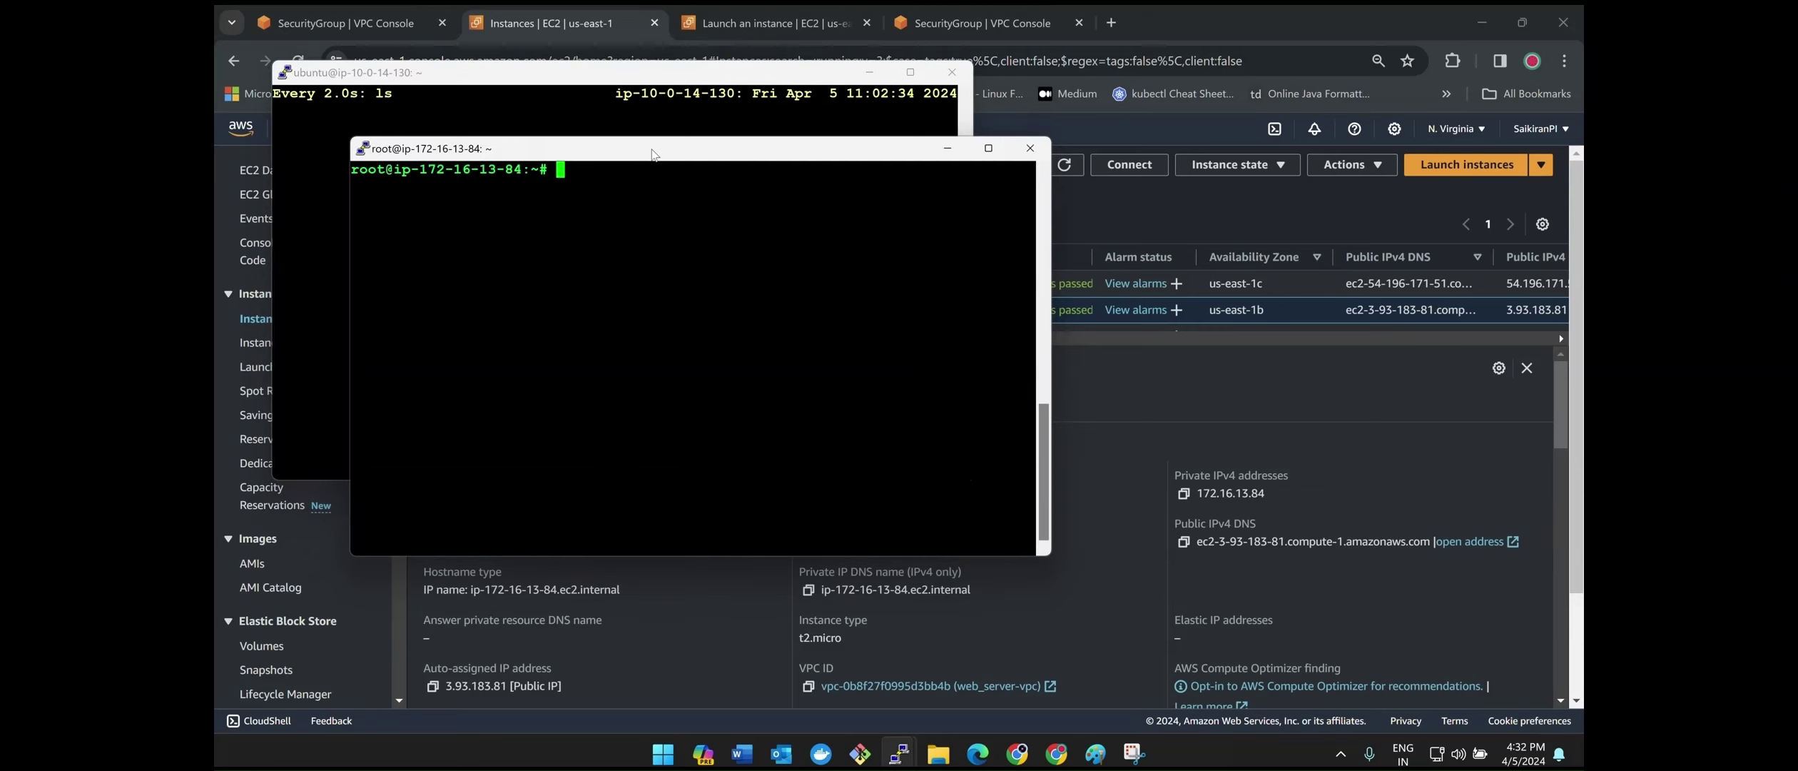
pyautogui.moveTo(660, 148); pyautogui.dragTo(686, 309)
# - Stop the running watch command on App_Server, clear the terminal and switch to root with sudo su -
pyautogui.click(544, 151)
pyautogui.hotkey('ctrl', 'c')
pyautogui.hotkey('ctrl', 'c')
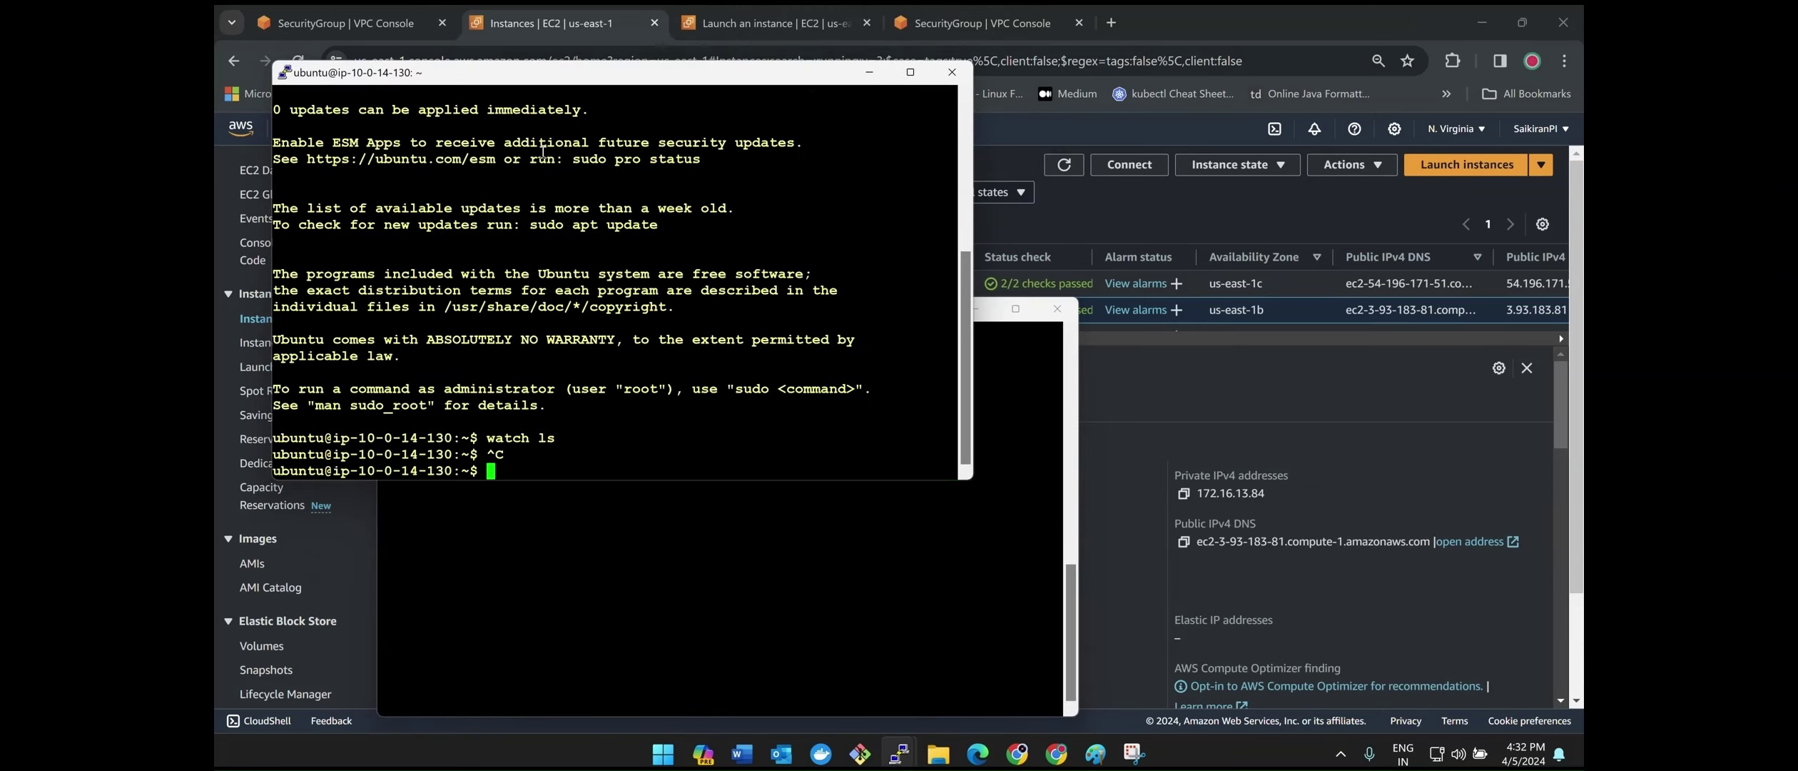
pyautogui.hotkey('ctrl', 'l')
pyautogui.write('sudo')
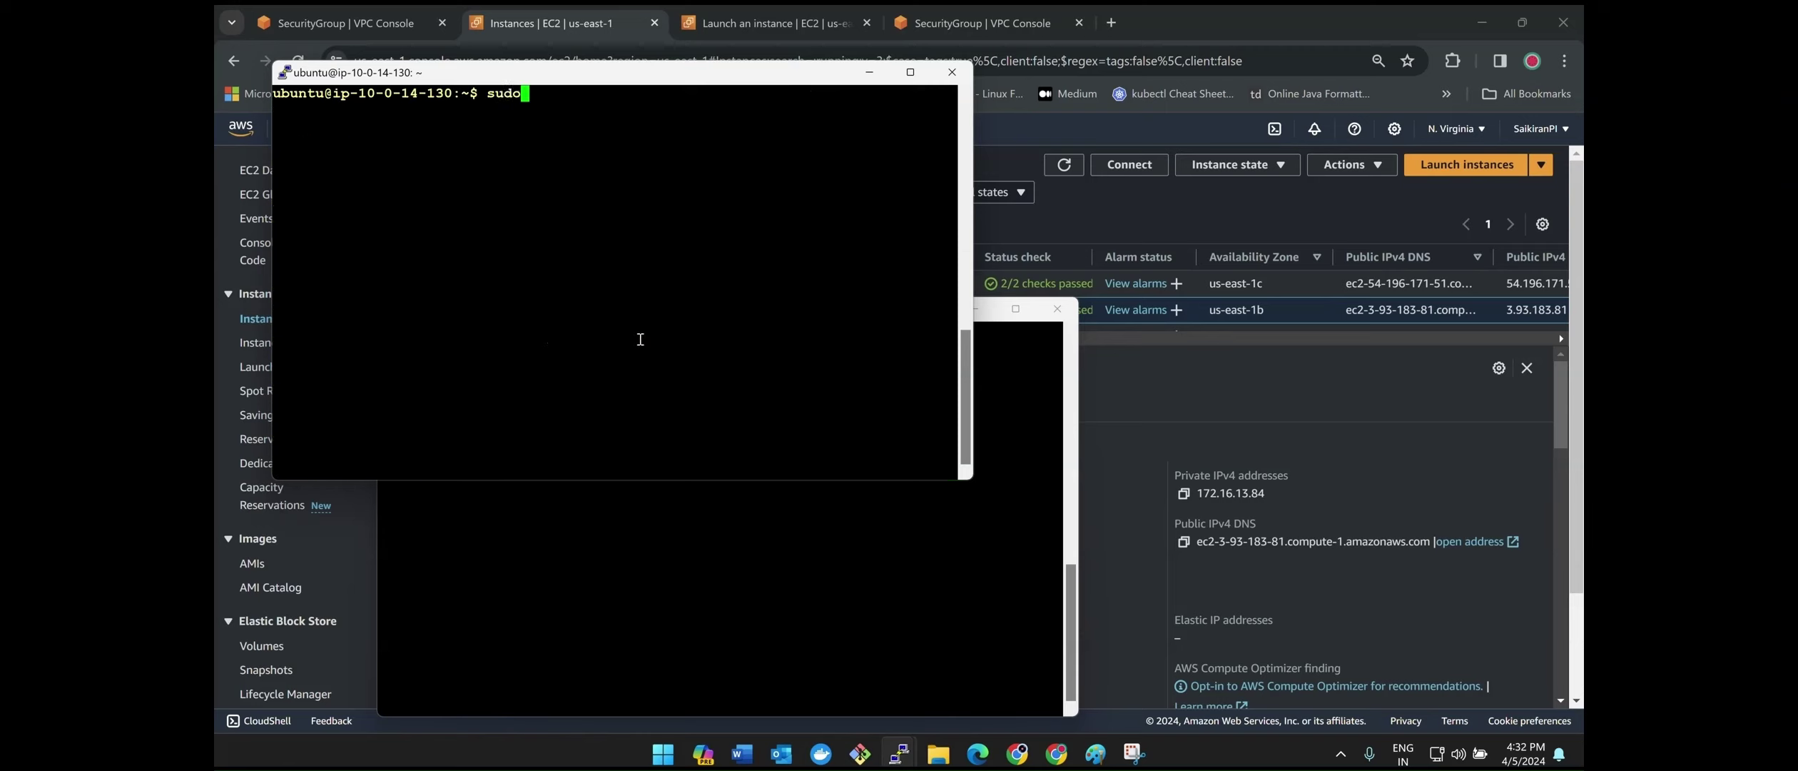
pyautogui.write(' su -')
pyautogui.press('Return')
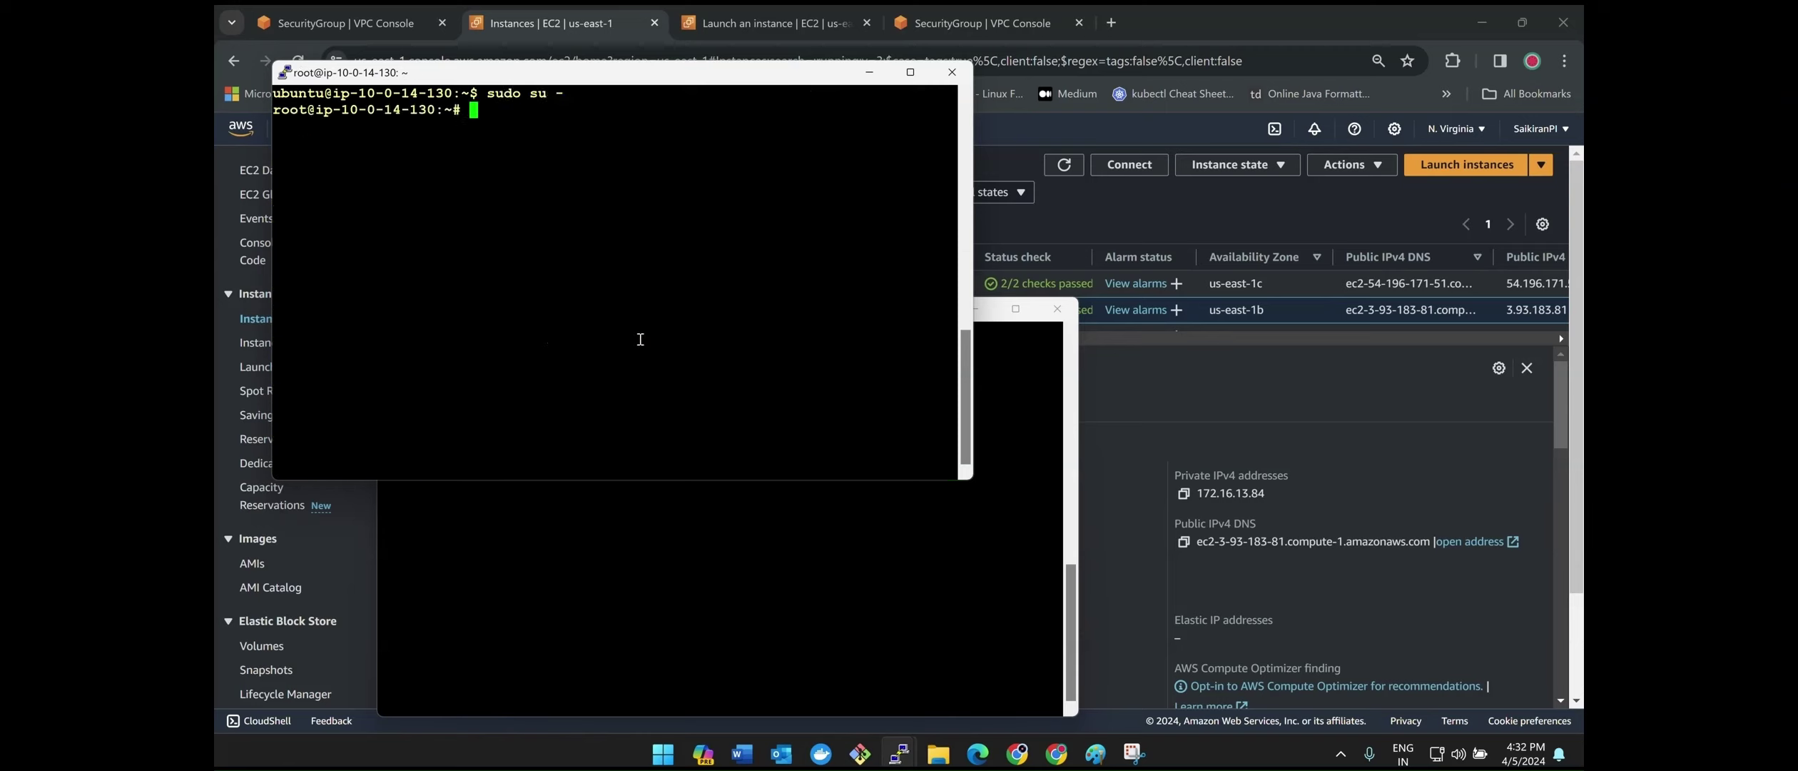
# - Ping web_server's private IP address 172.16.13.84 from the App_Server terminal
pyautogui.write('ping')
pyautogui.click(650, 570)
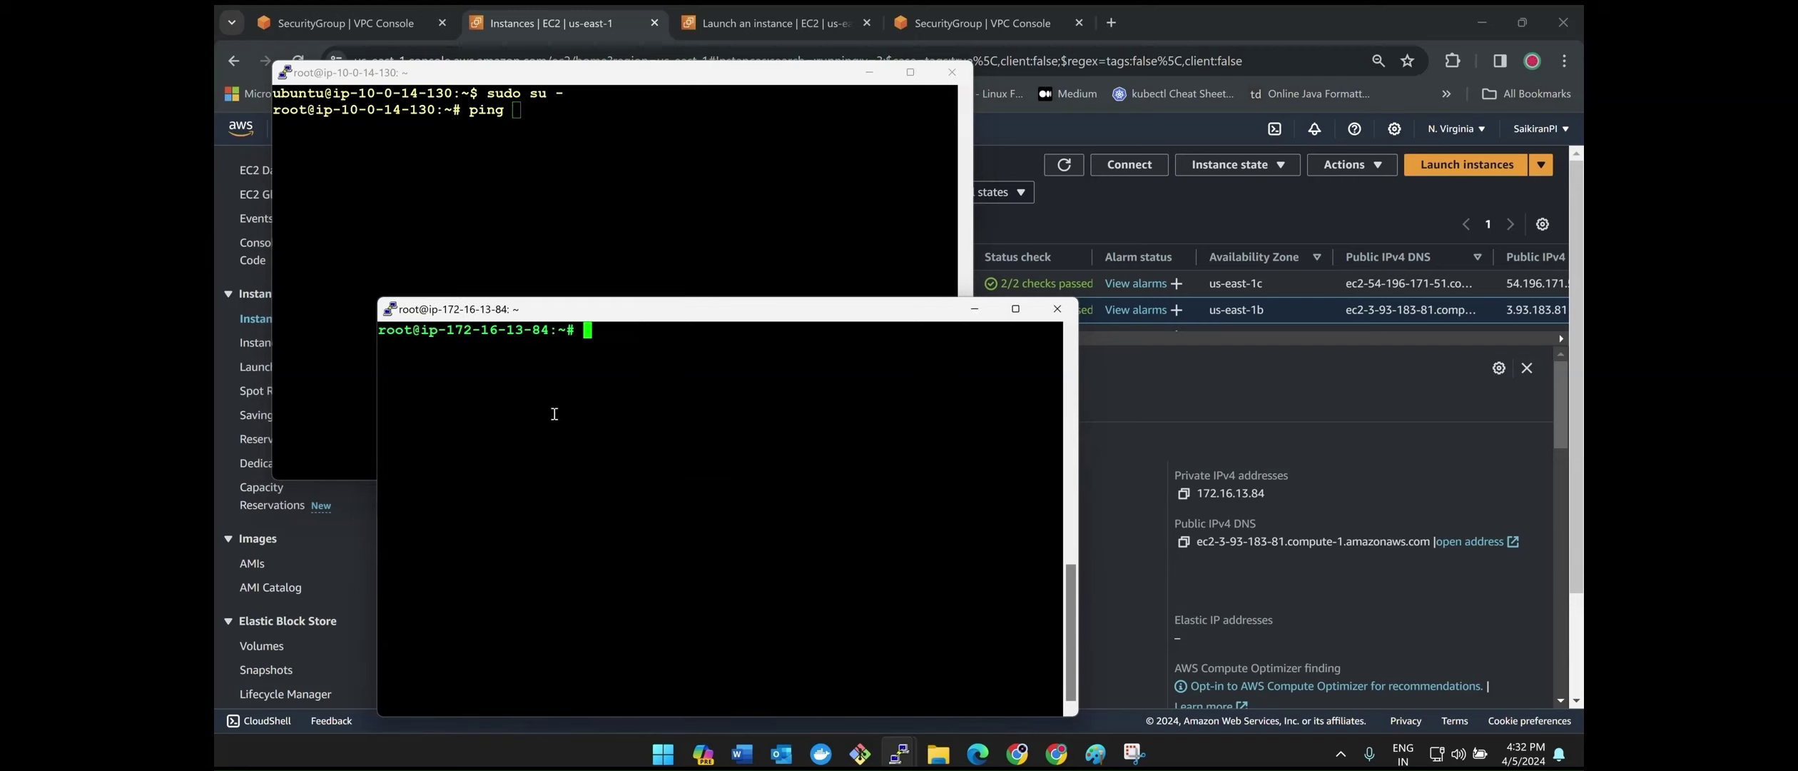
pyautogui.click(683, 241)
pyautogui.write('172.16.13.')
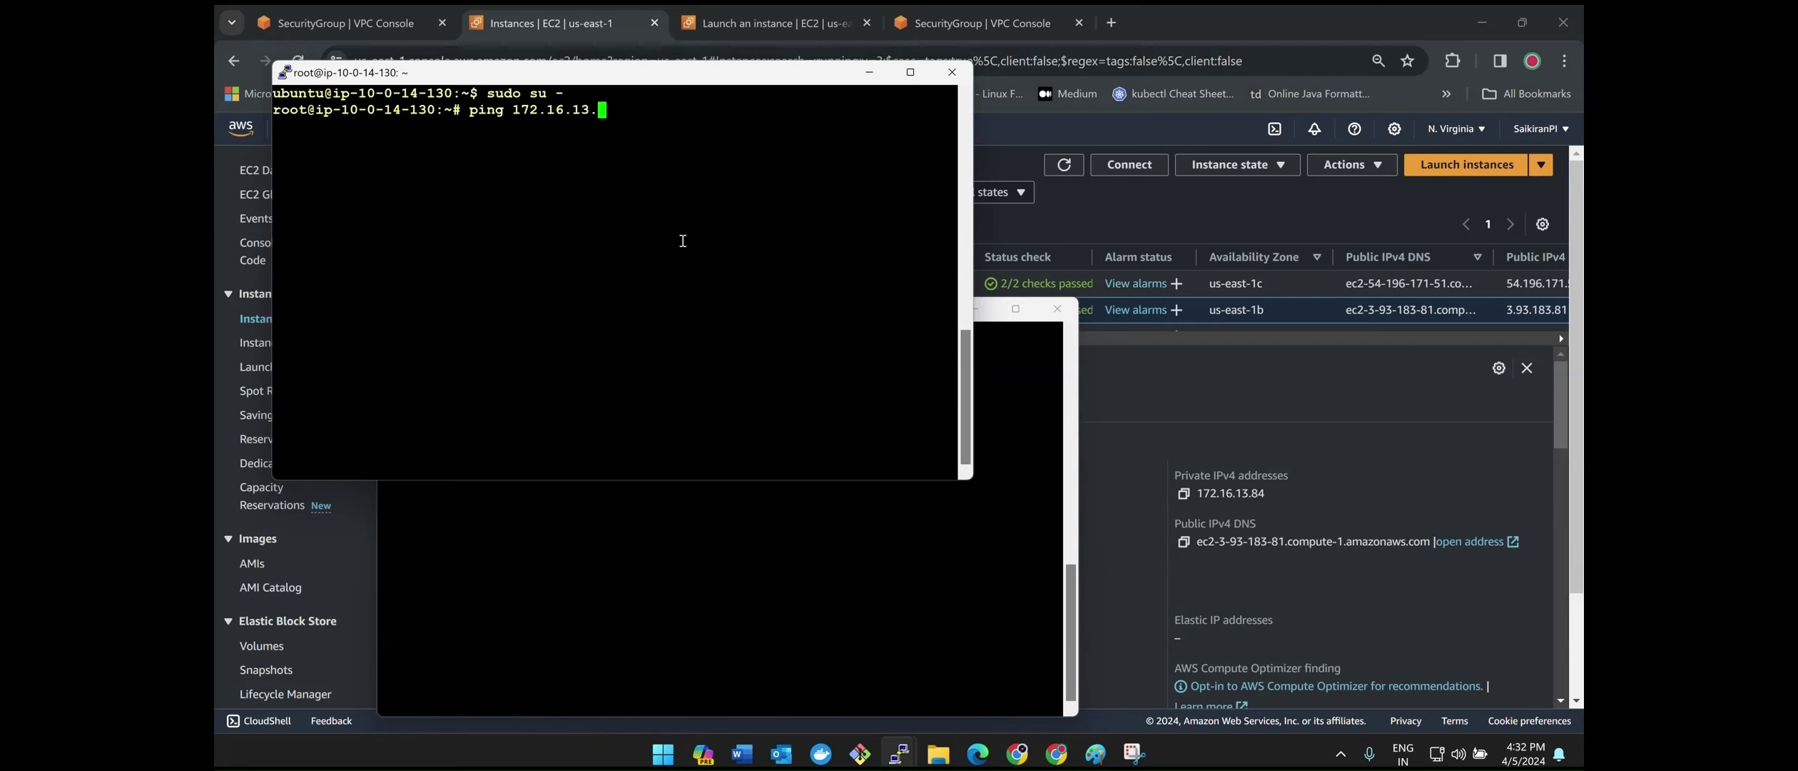
pyautogui.write('84')
pyautogui.moveTo(344, 111); pyautogui.dragTo(435, 111)
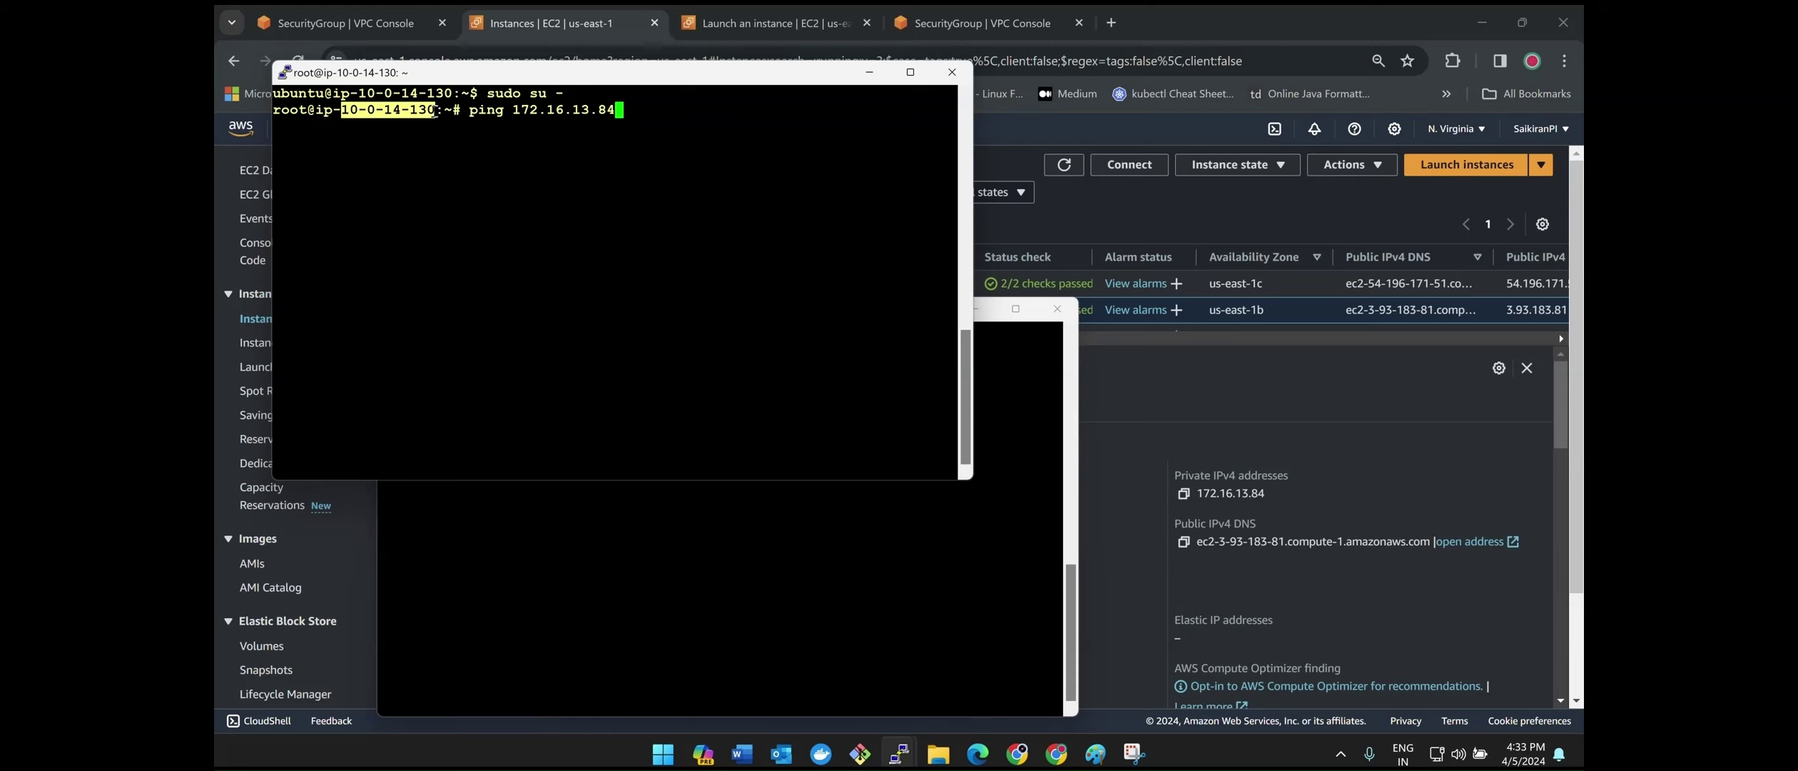
pyautogui.click(407, 116)
pyautogui.click(735, 611)
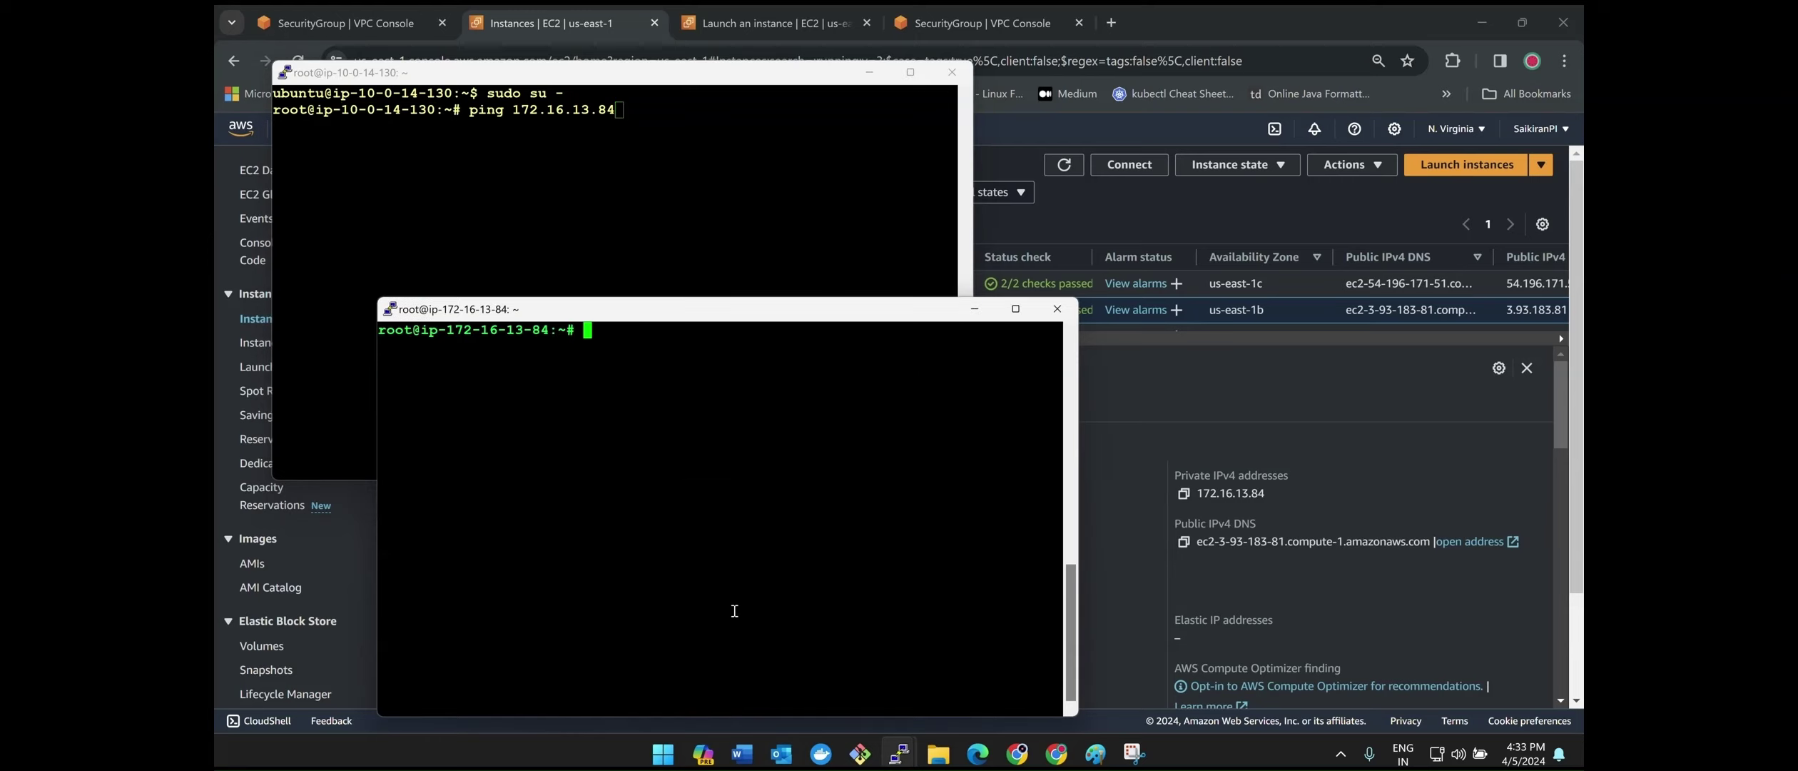
pyautogui.click(660, 235)
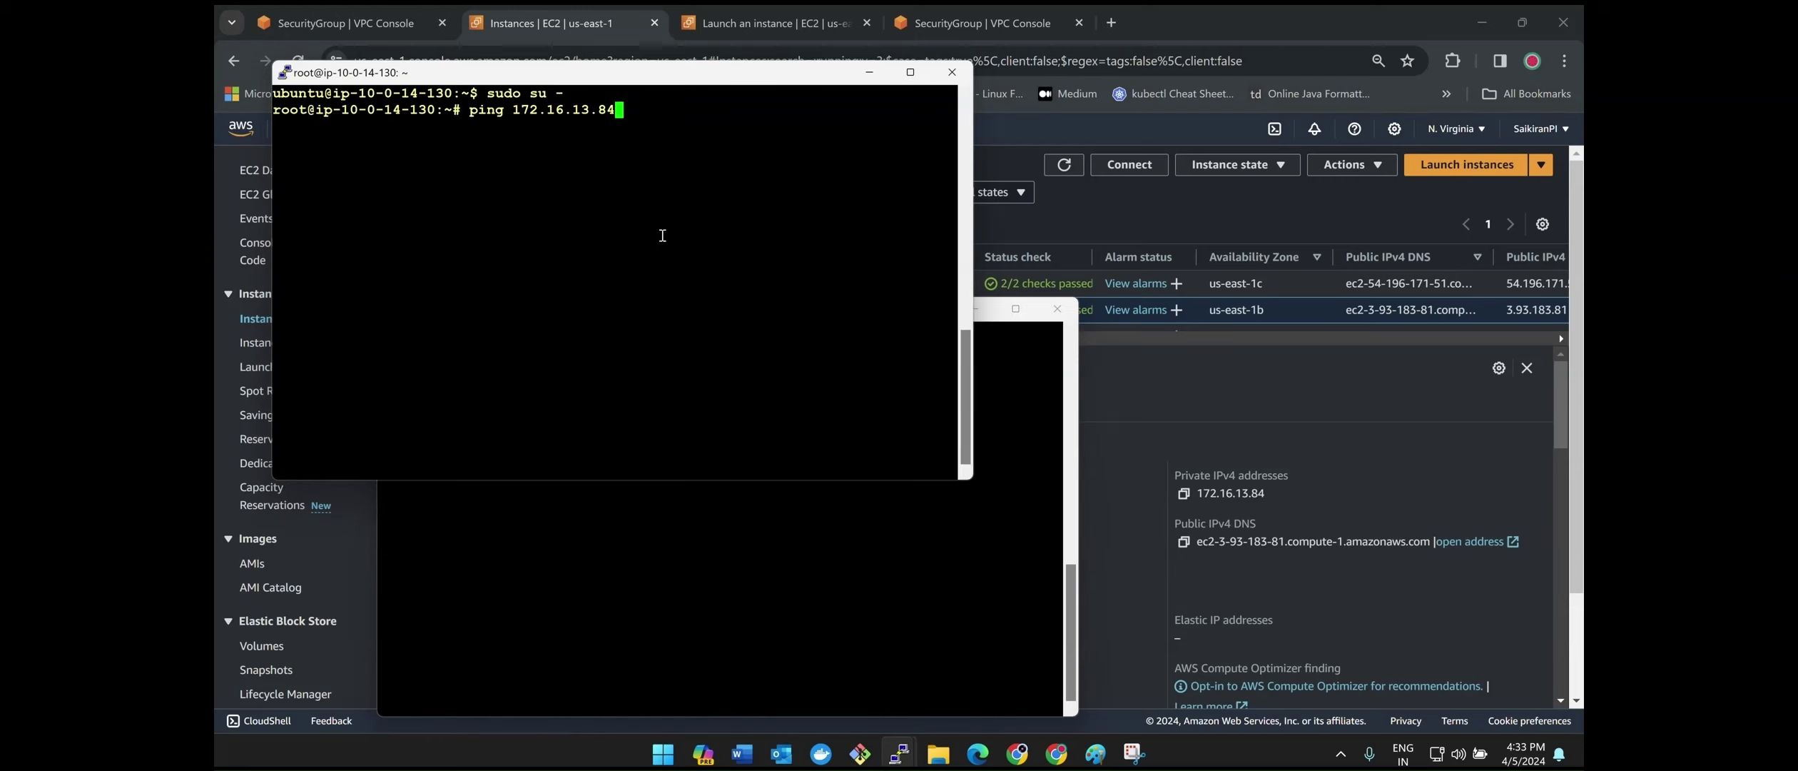
pyautogui.press('Return')
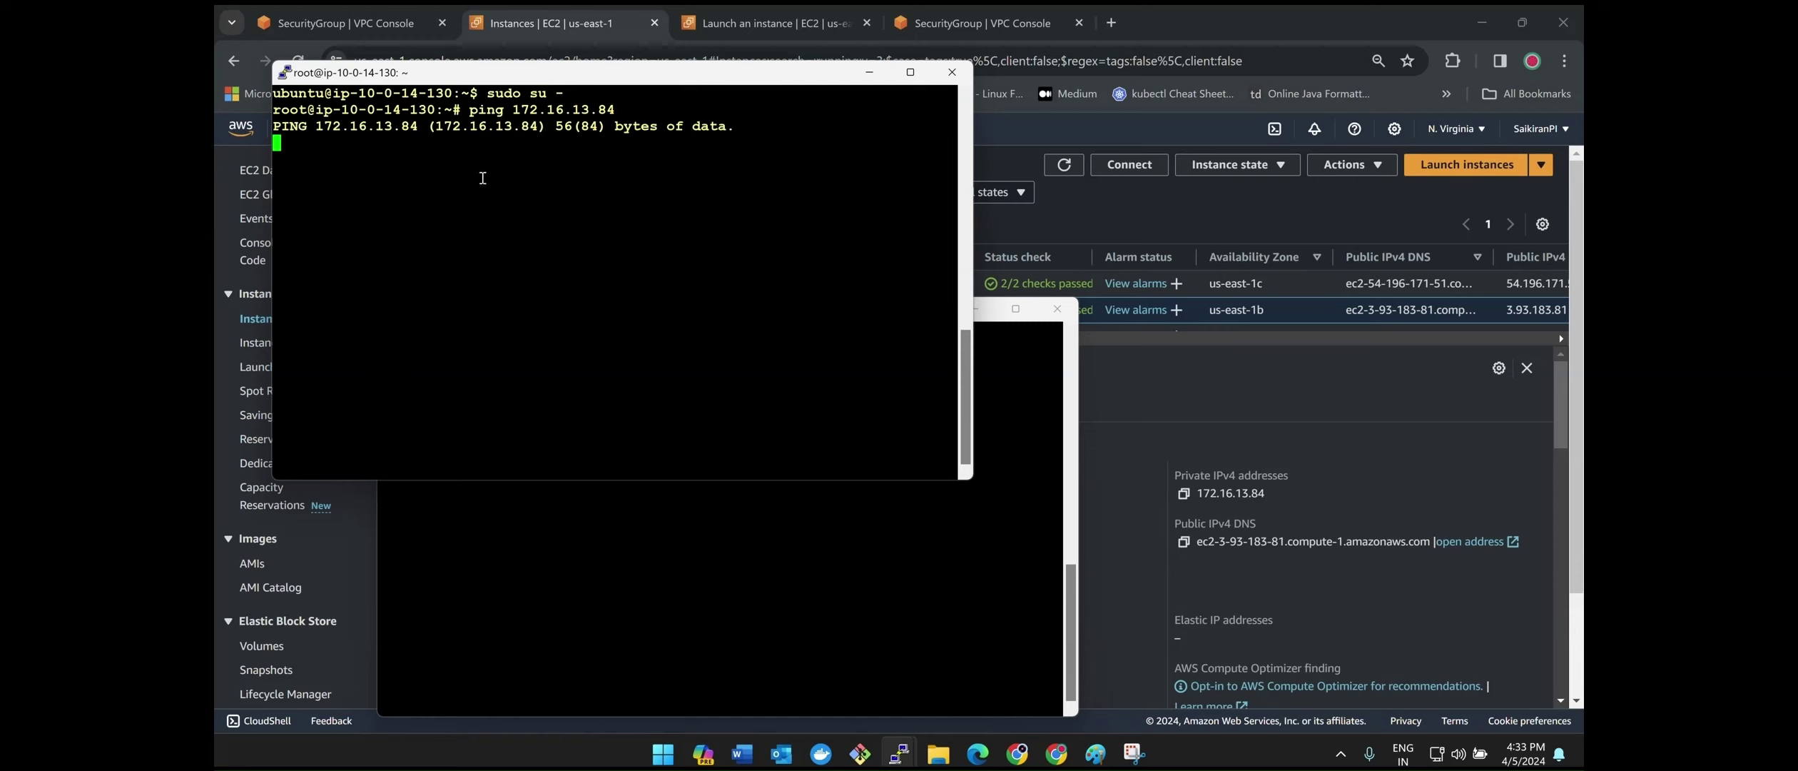
# - Ping App_Server's private IP address 10.0.14.130 from the web_server terminal
pyautogui.click(761, 592)
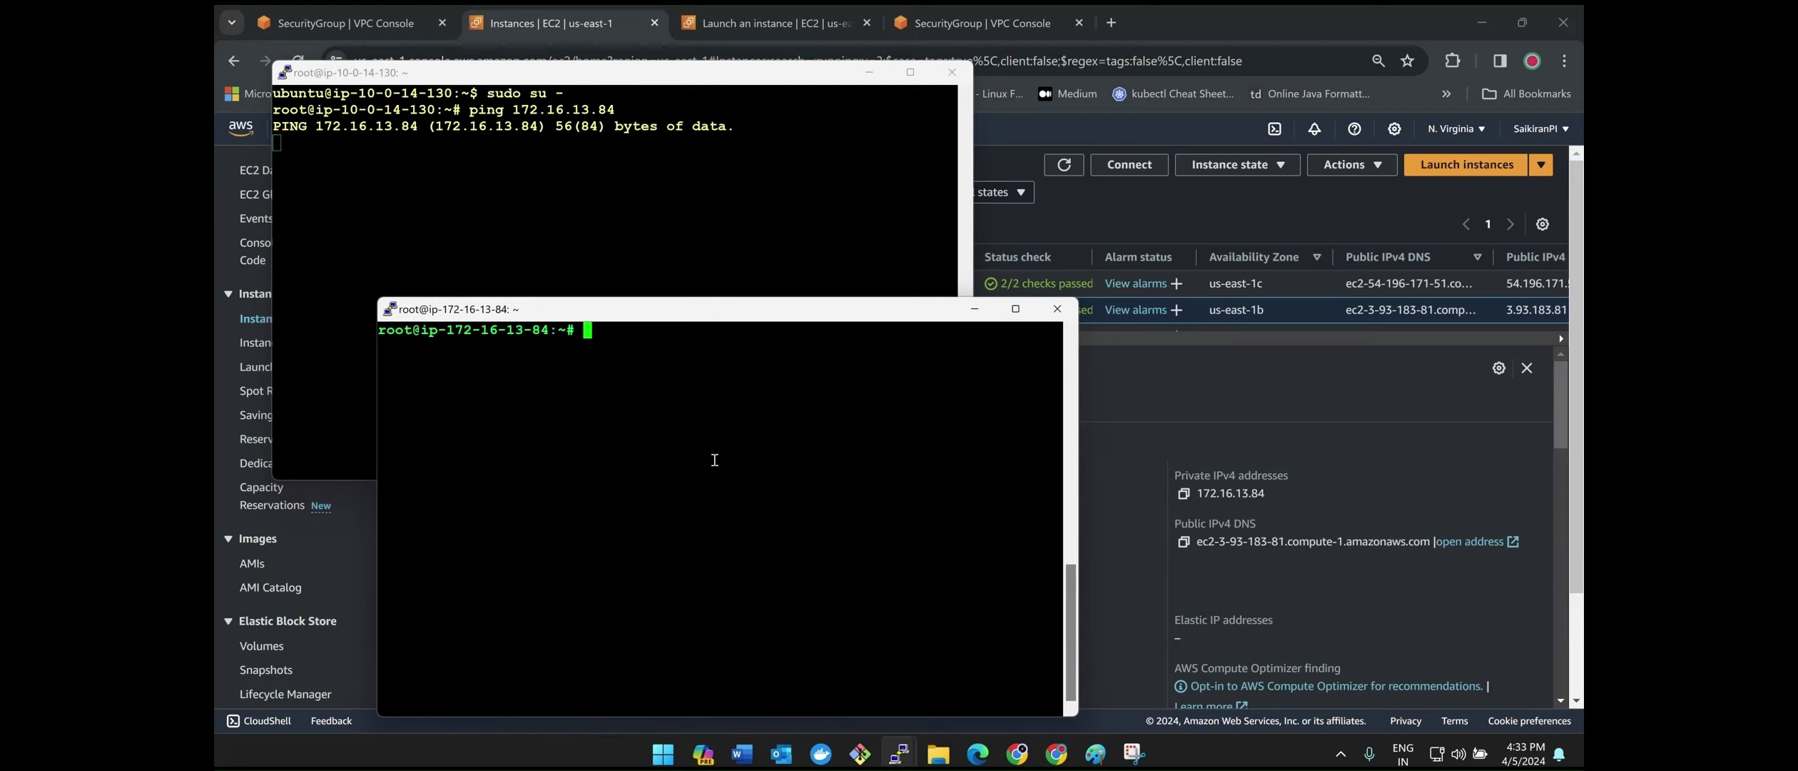
pyautogui.write('ping')
pyautogui.rightClick(714, 460)
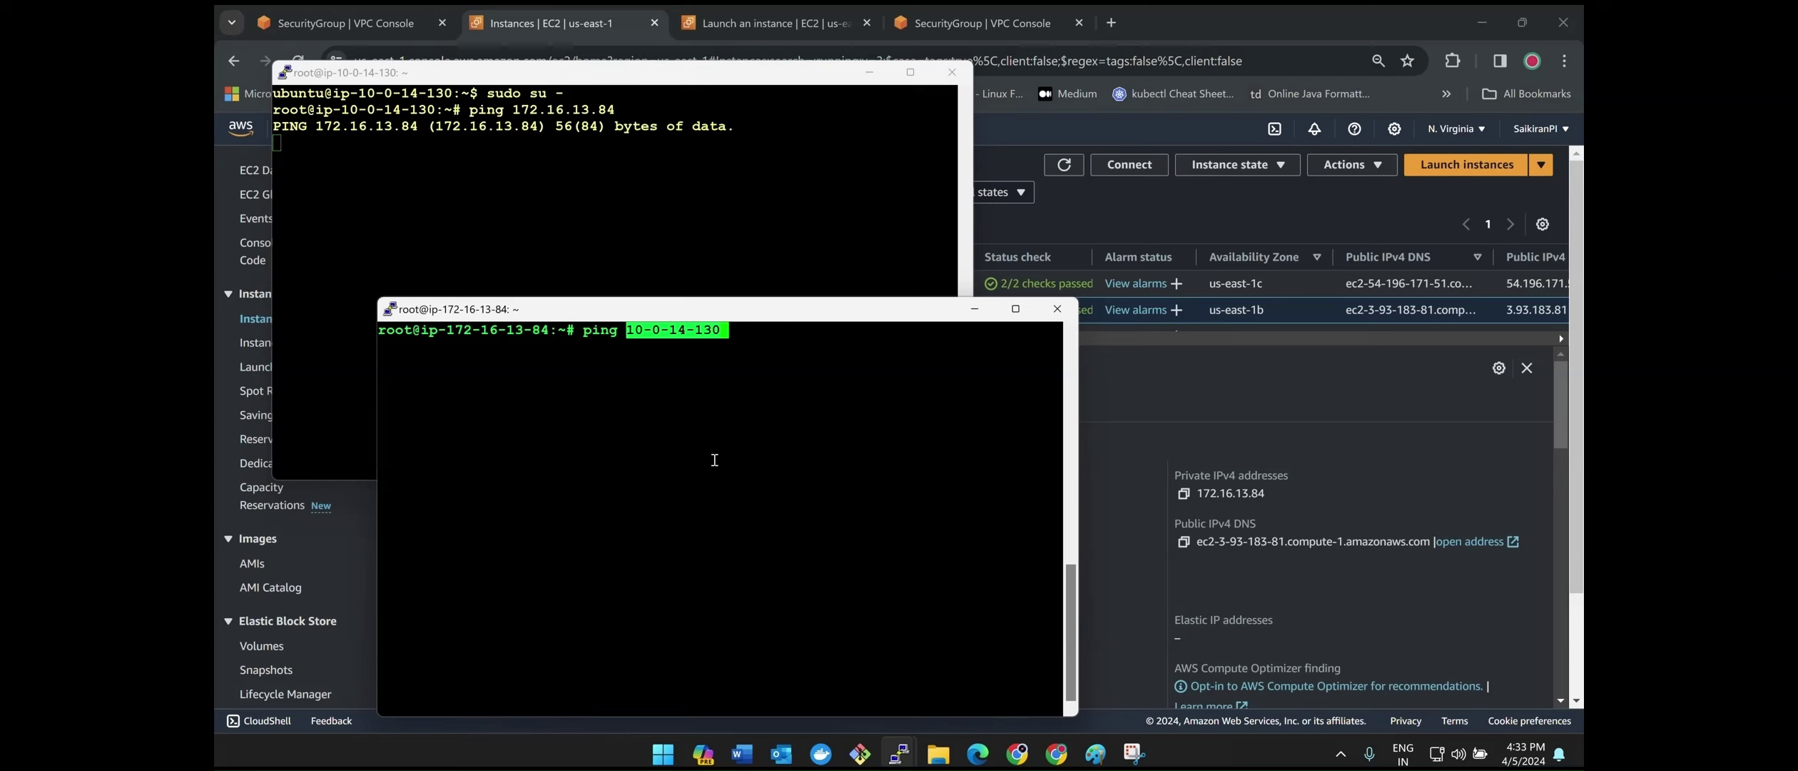
pyautogui.press('Return')
pyautogui.write('ping 10.0.14.130')
pyautogui.press('Return')
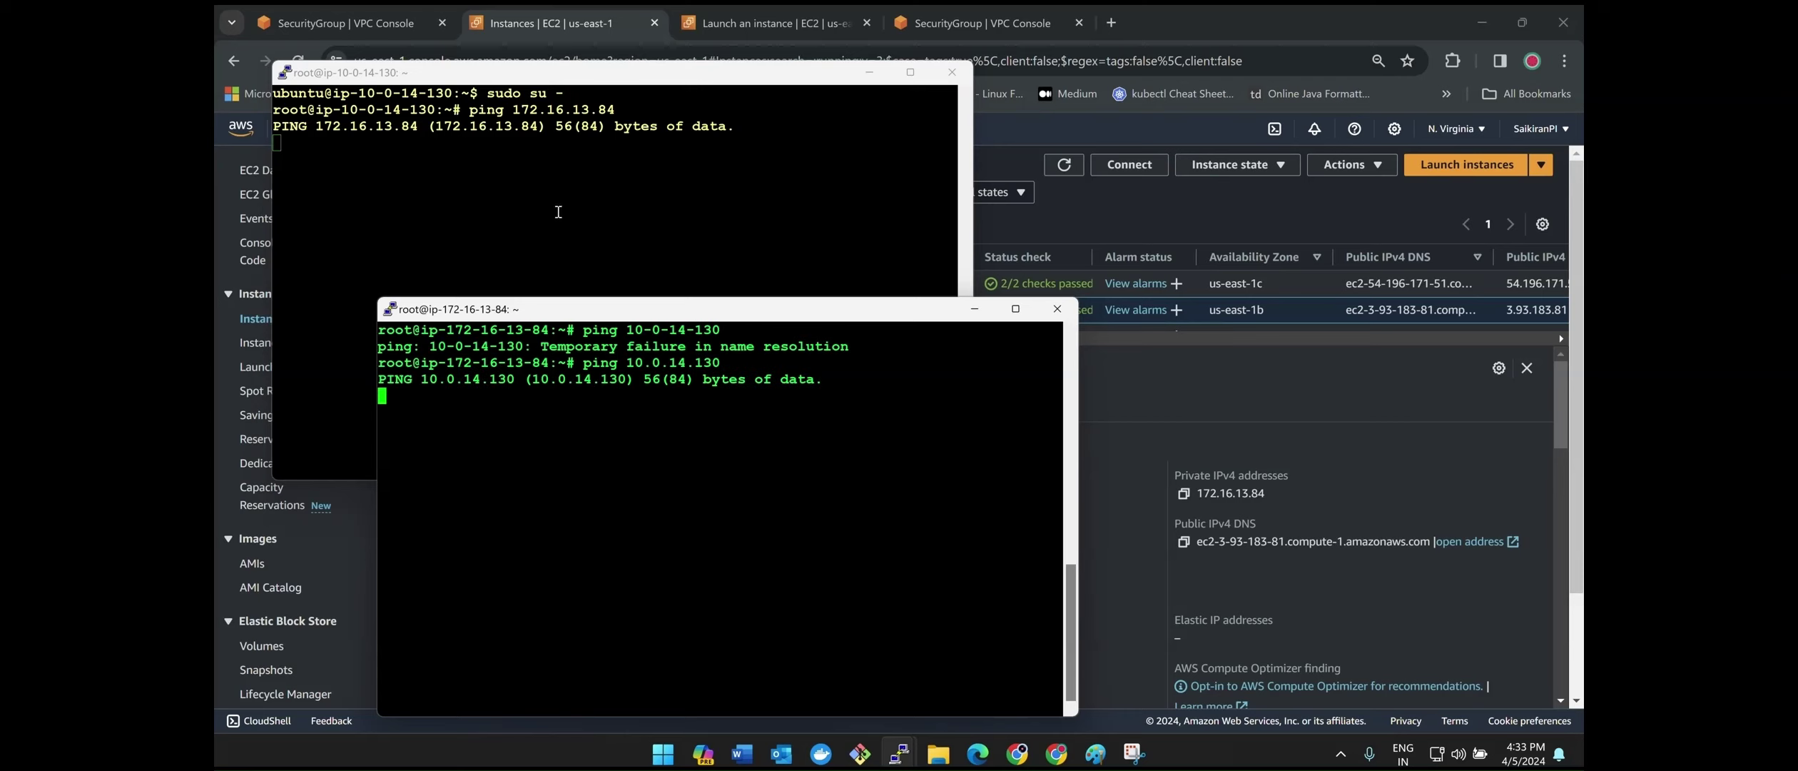
# - Return to the browser and open the list of peering connections in the VPC console
pyautogui.click(1206, 389)
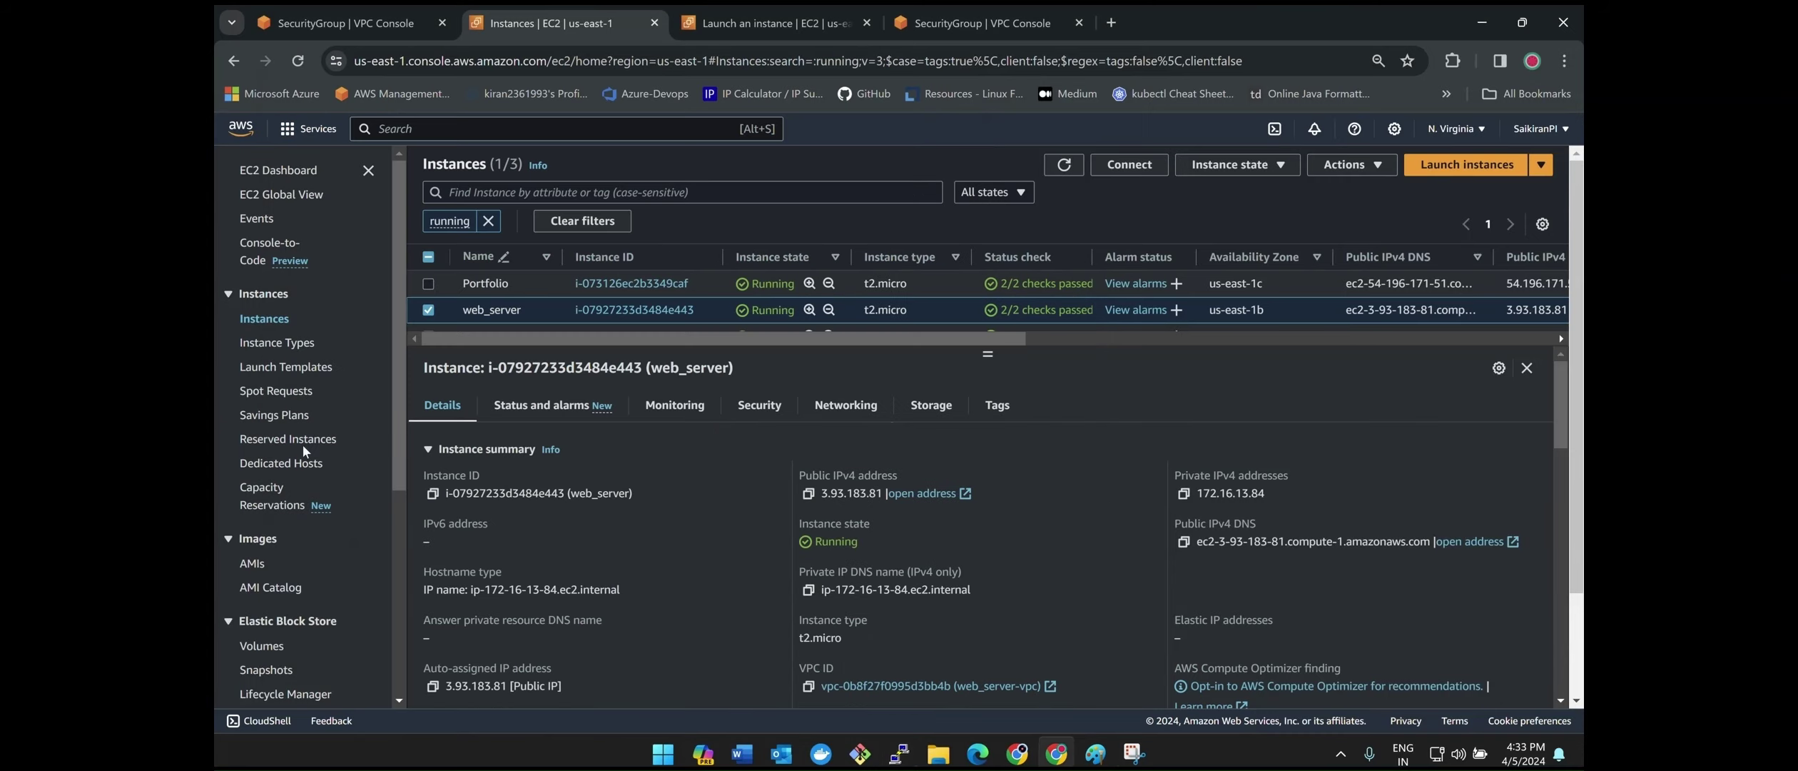
pyautogui.click(343, 23)
pyautogui.scroll(-2, 313, 493)
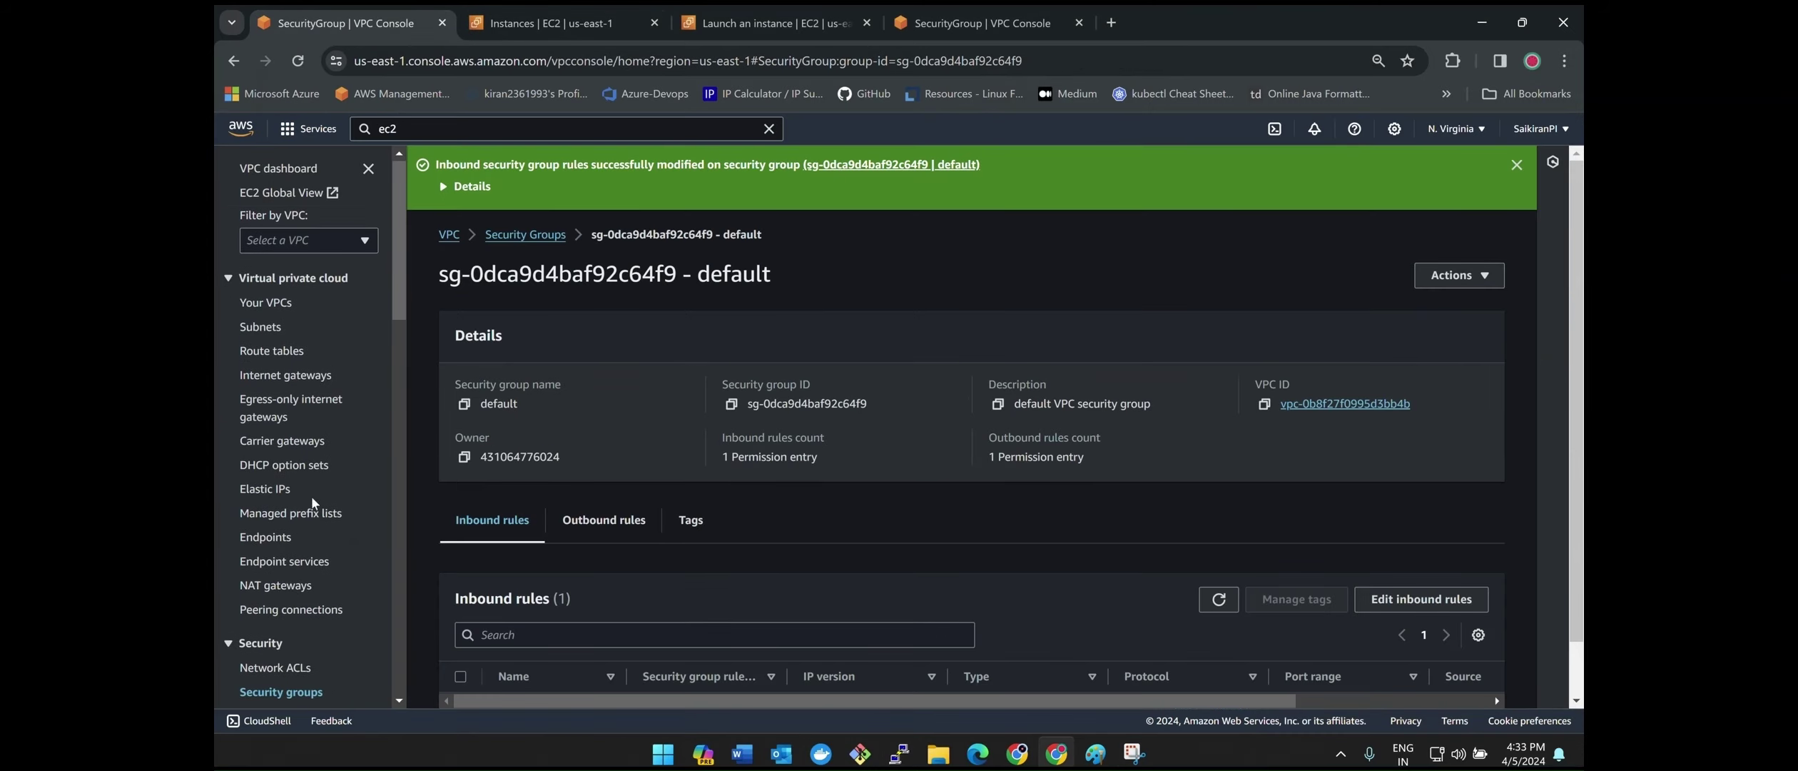
pyautogui.click(292, 521)
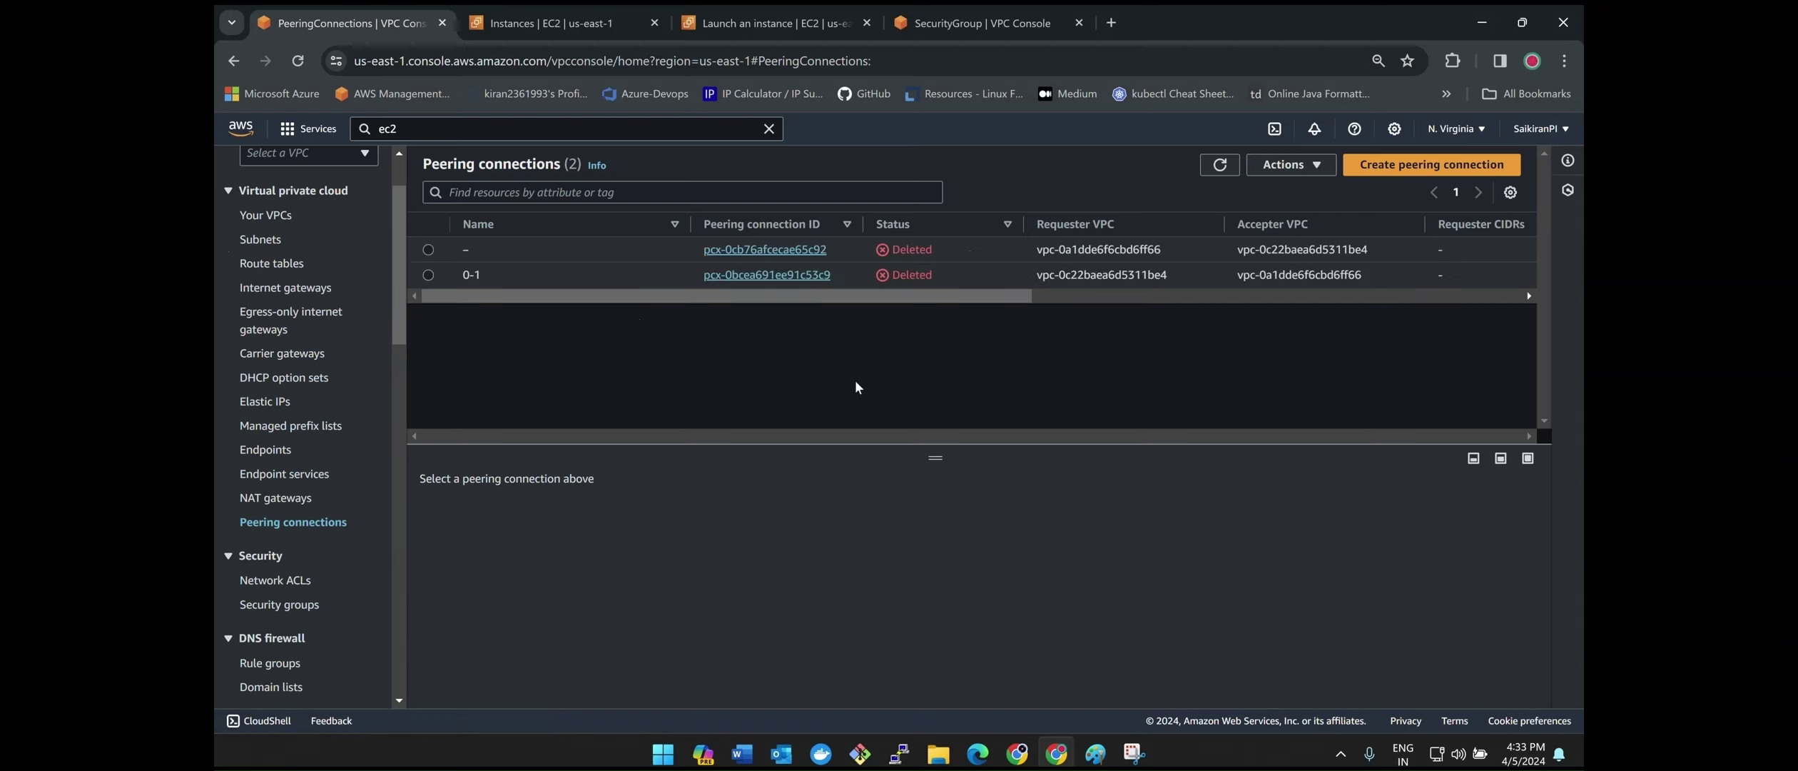
# - Start a new VPC peering connection named App-Web with App_Server-vpc as the requester
pyautogui.click(1425, 164)
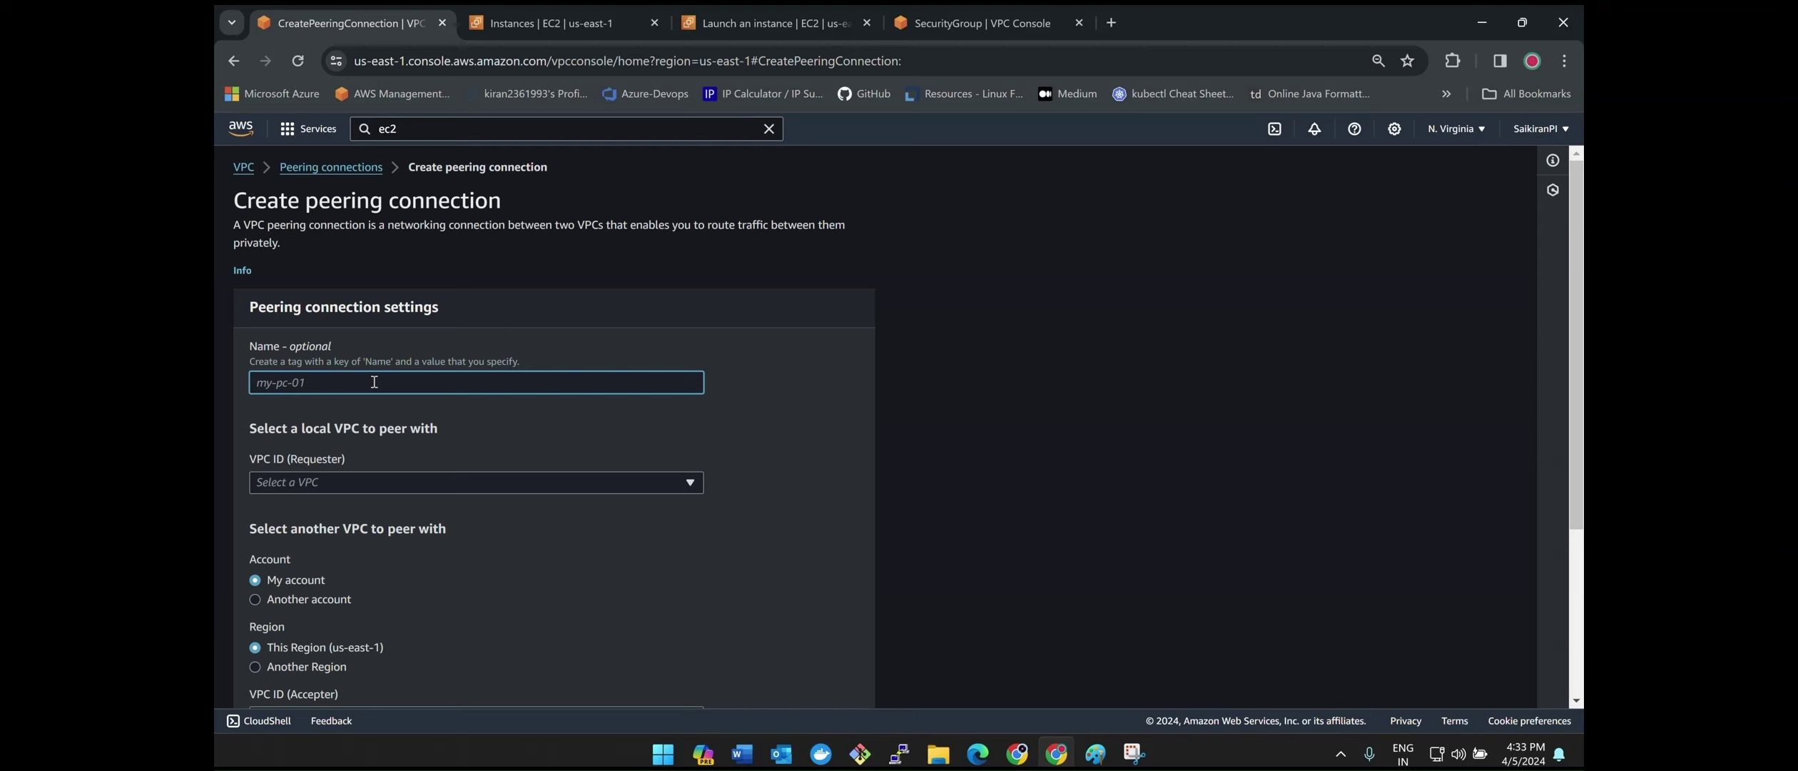
pyautogui.write('App-Web')
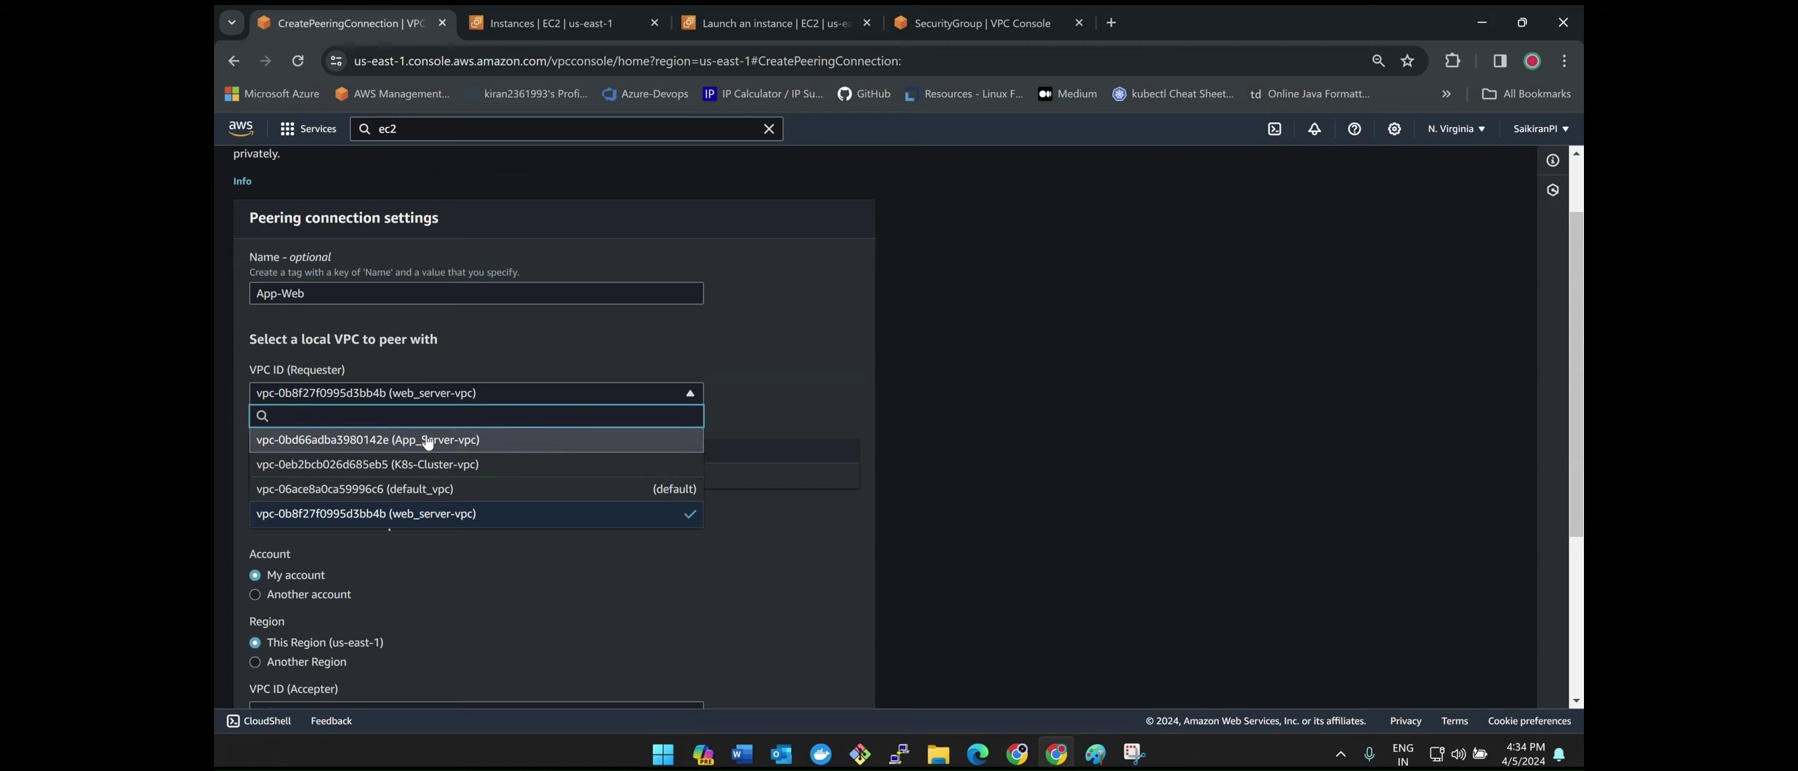
pyautogui.click(428, 440)
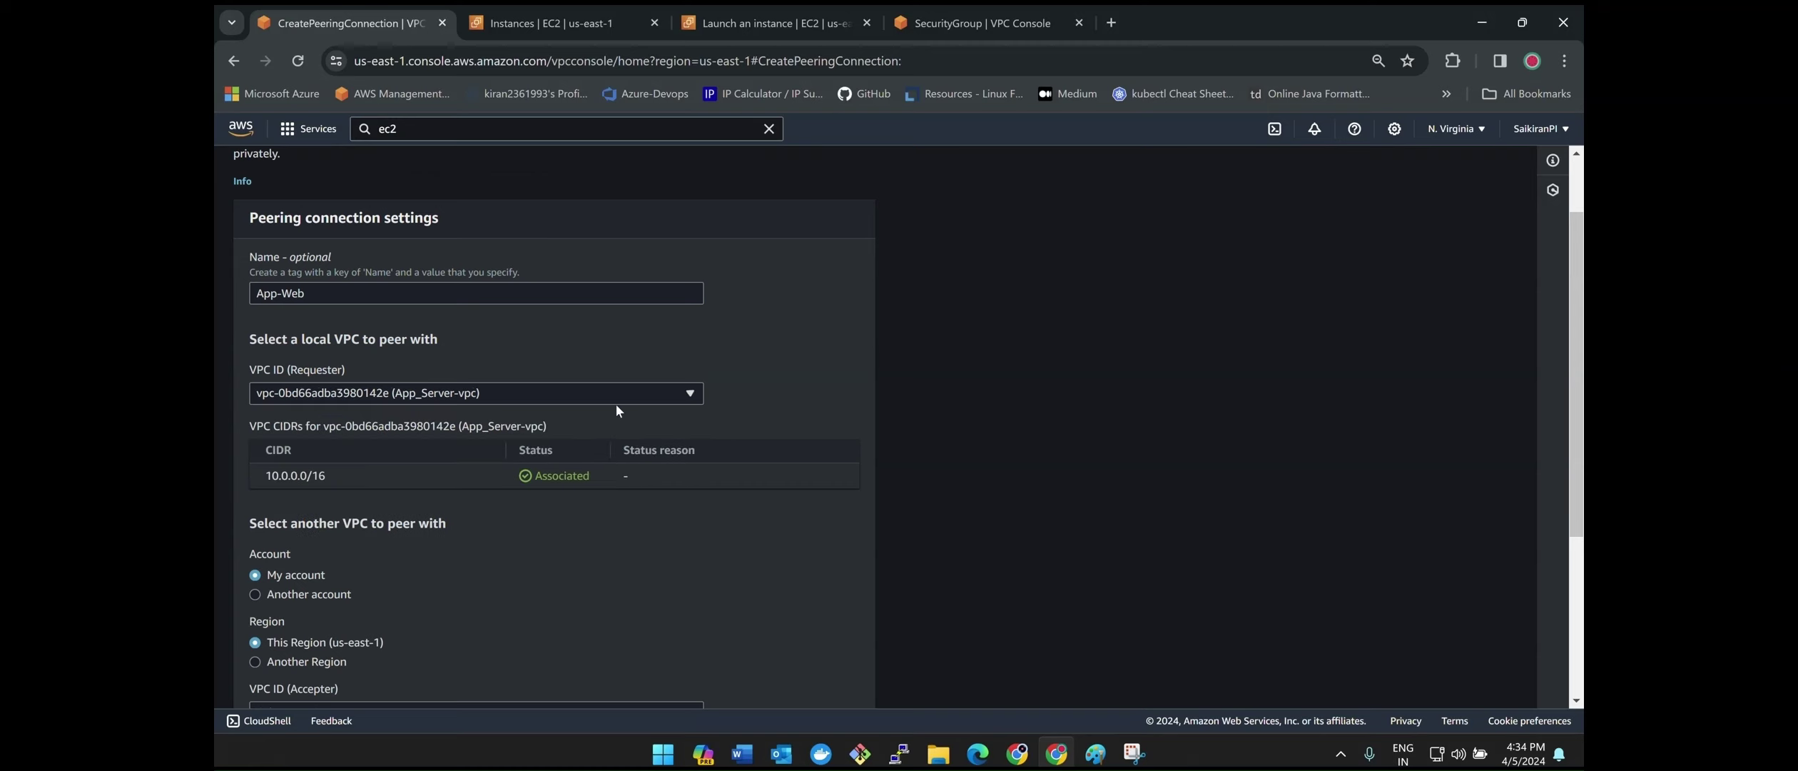
pyautogui.scroll(-1, 627, 396)
pyautogui.moveTo(264, 391); pyautogui.dragTo(350, 383)
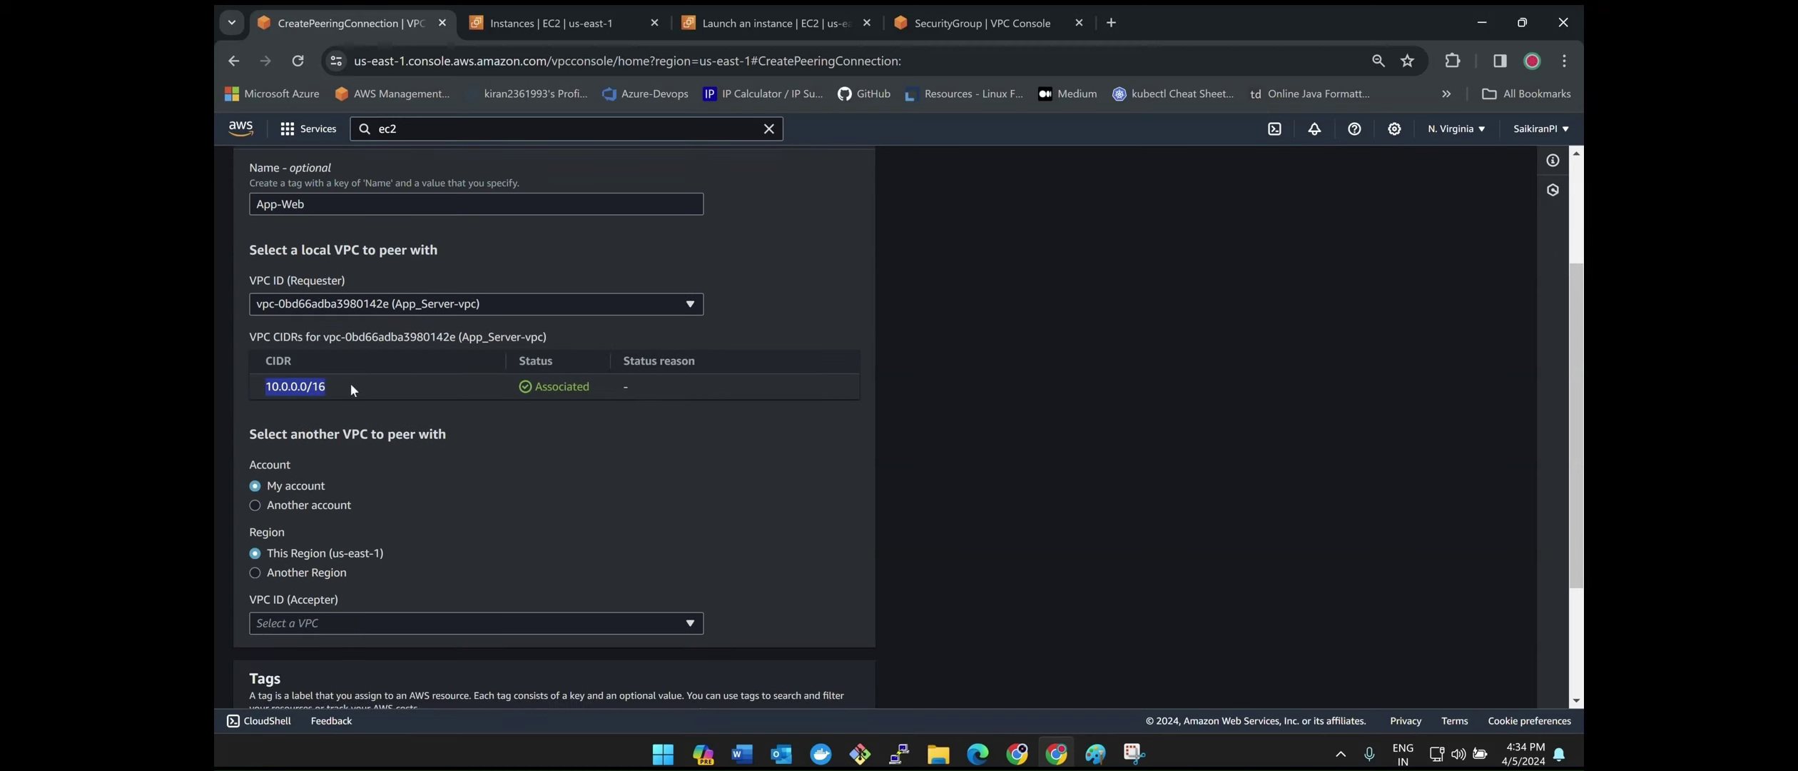
pyautogui.click(349, 383)
# - Set web_server-vpc in the same account and region as the accepter and create the peering connection
pyautogui.scroll(-2, 375, 473)
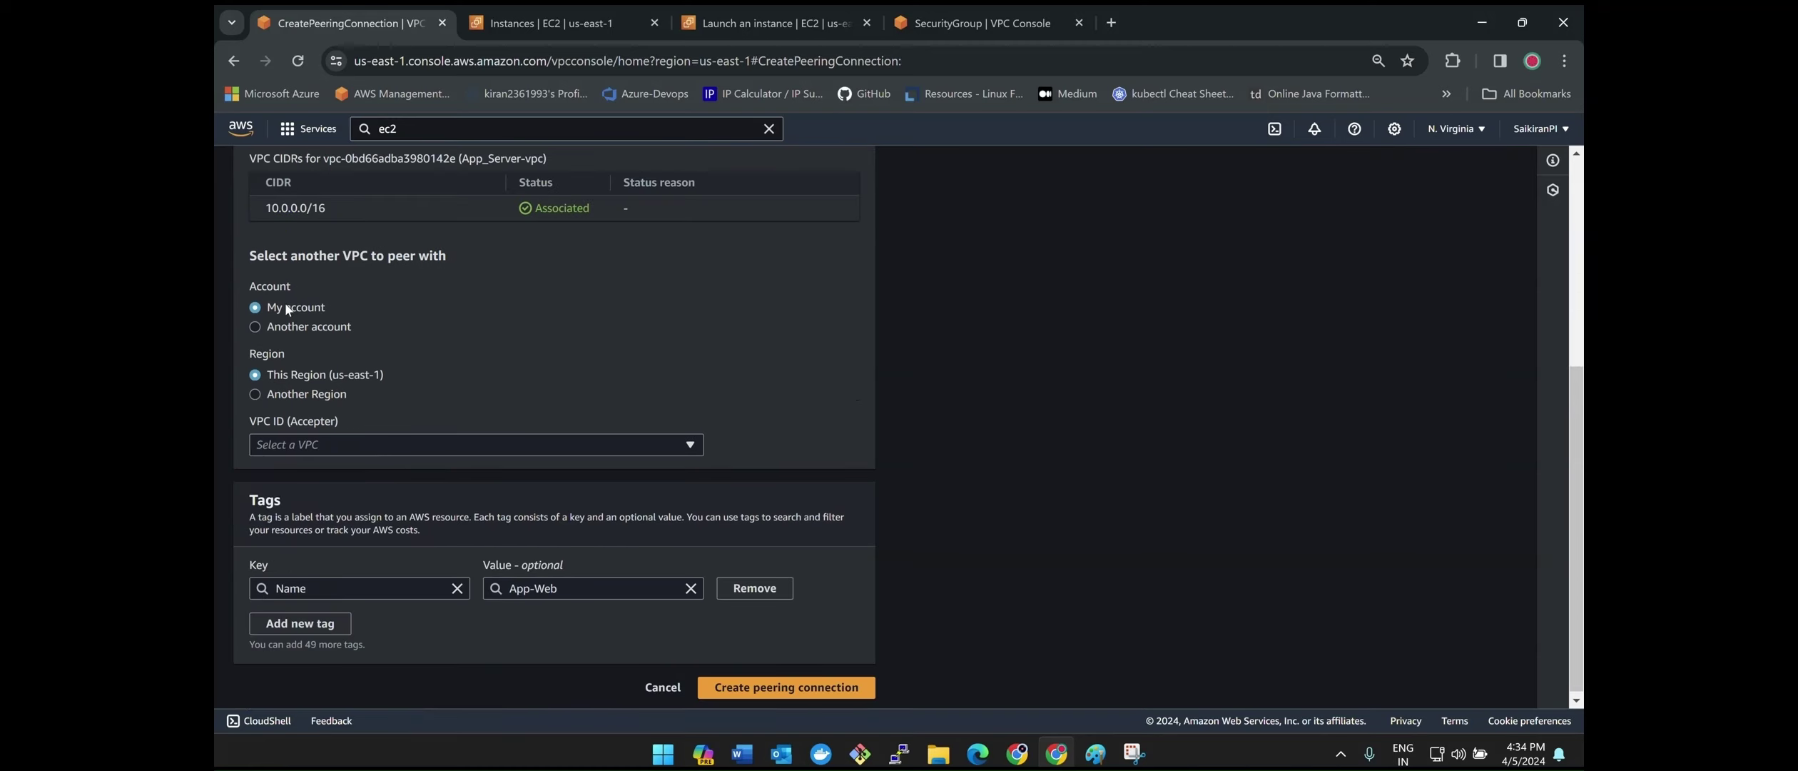
pyautogui.click(389, 440)
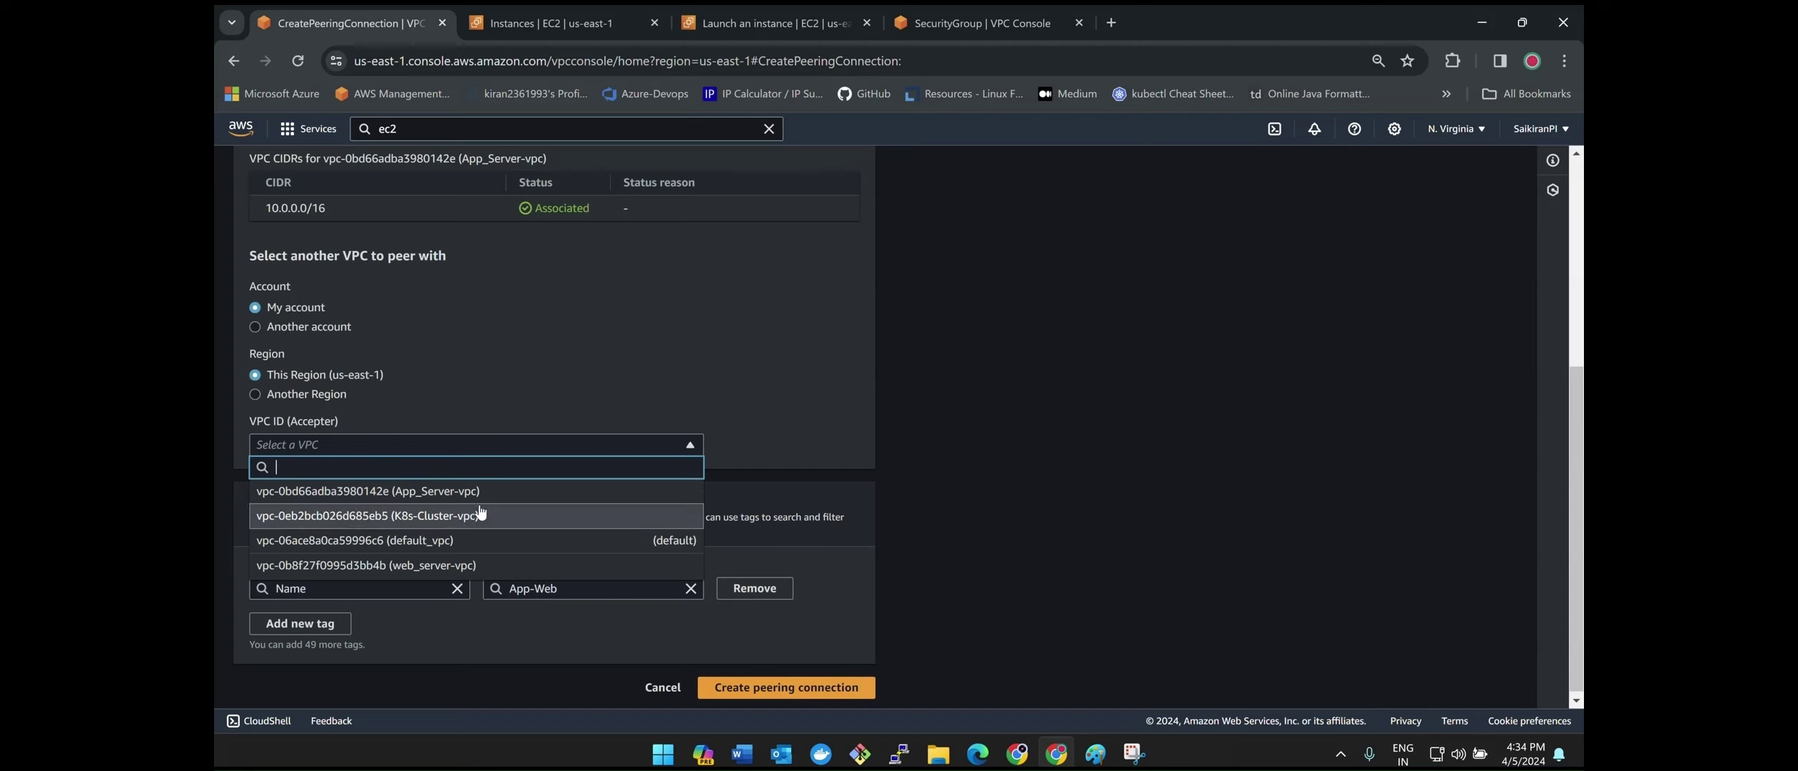
pyautogui.click(471, 564)
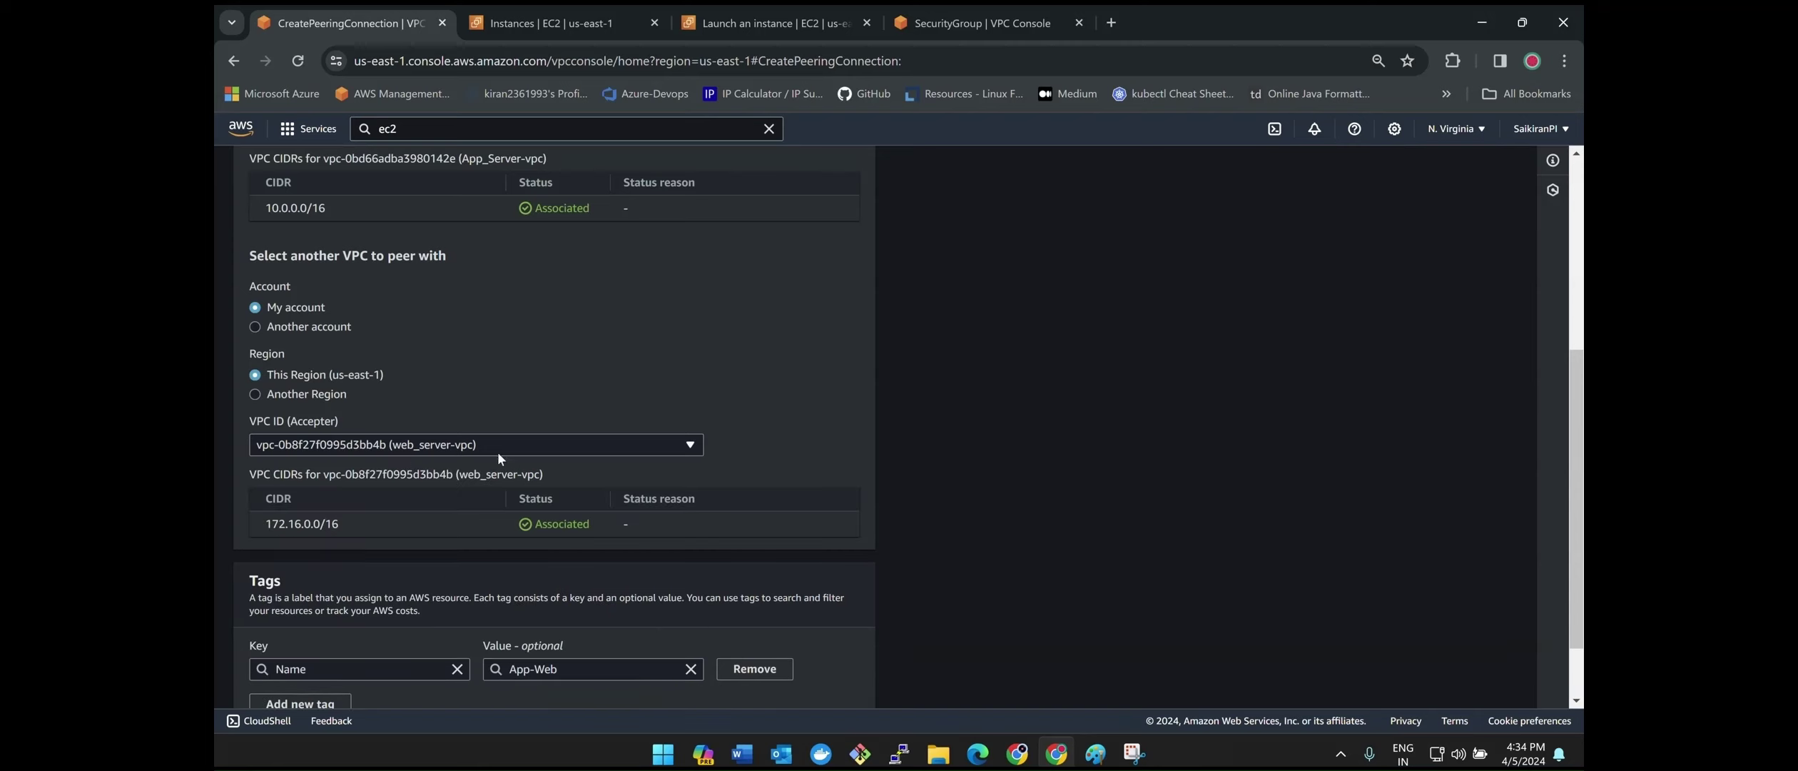
pyautogui.scroll(-1, 724, 408)
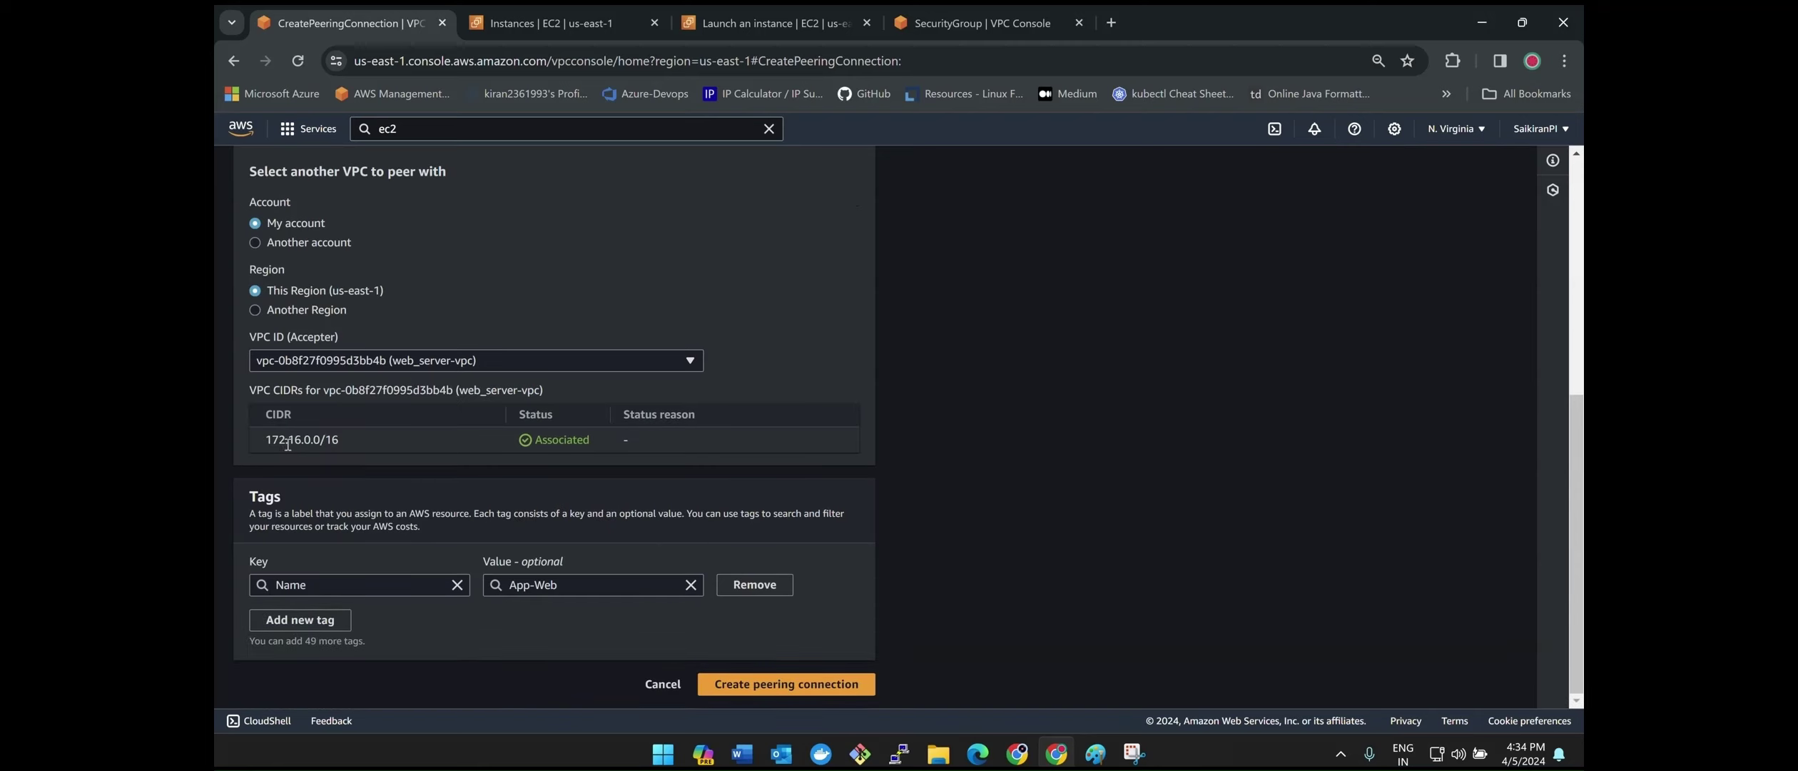
pyautogui.click(785, 683)
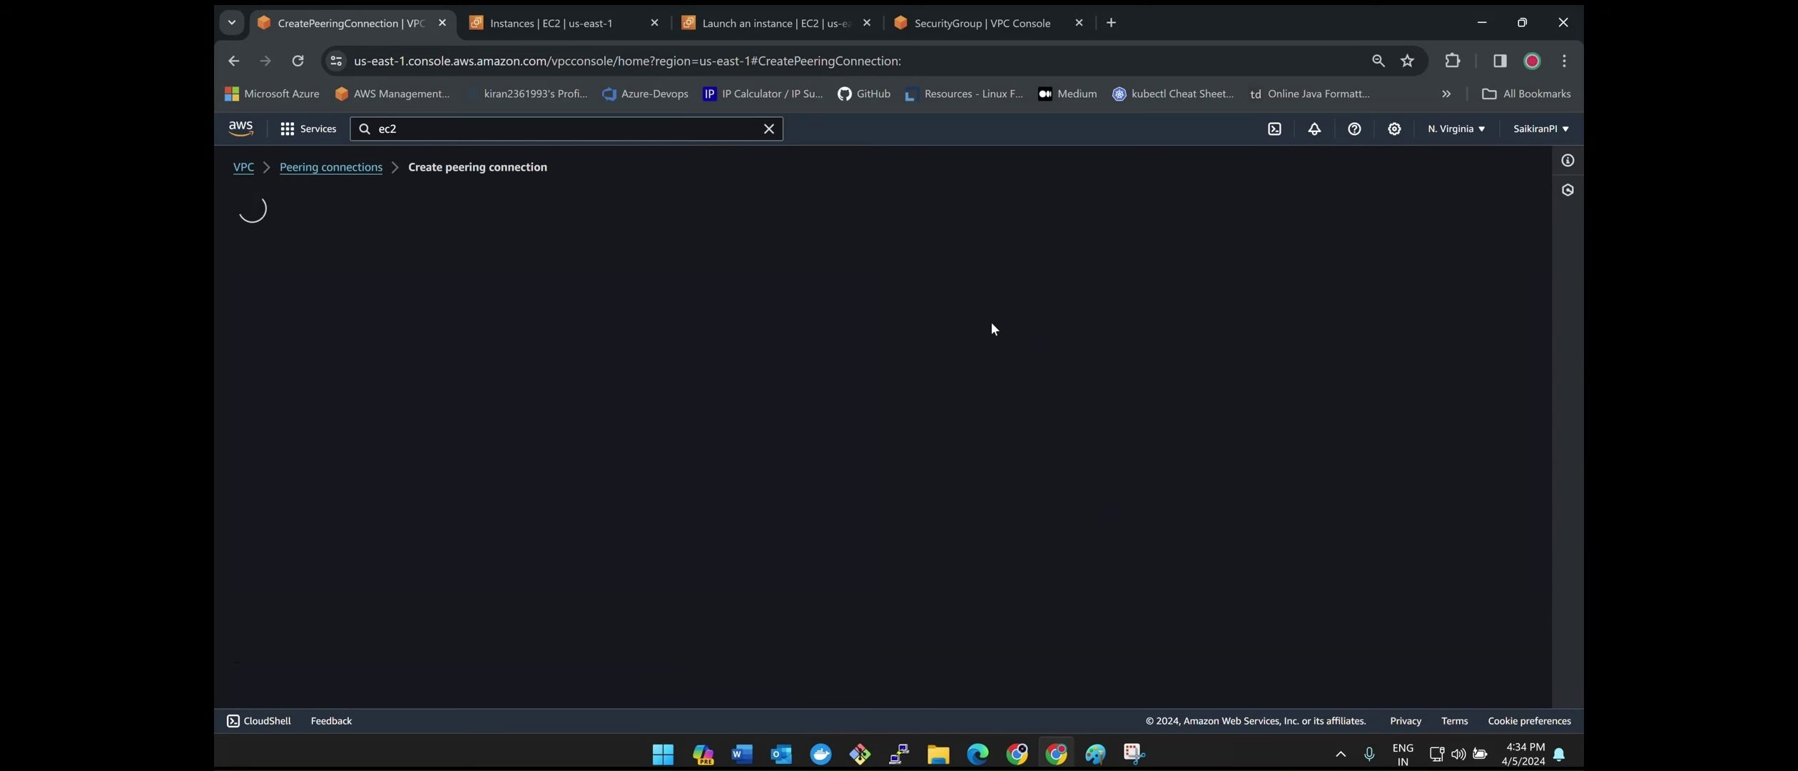
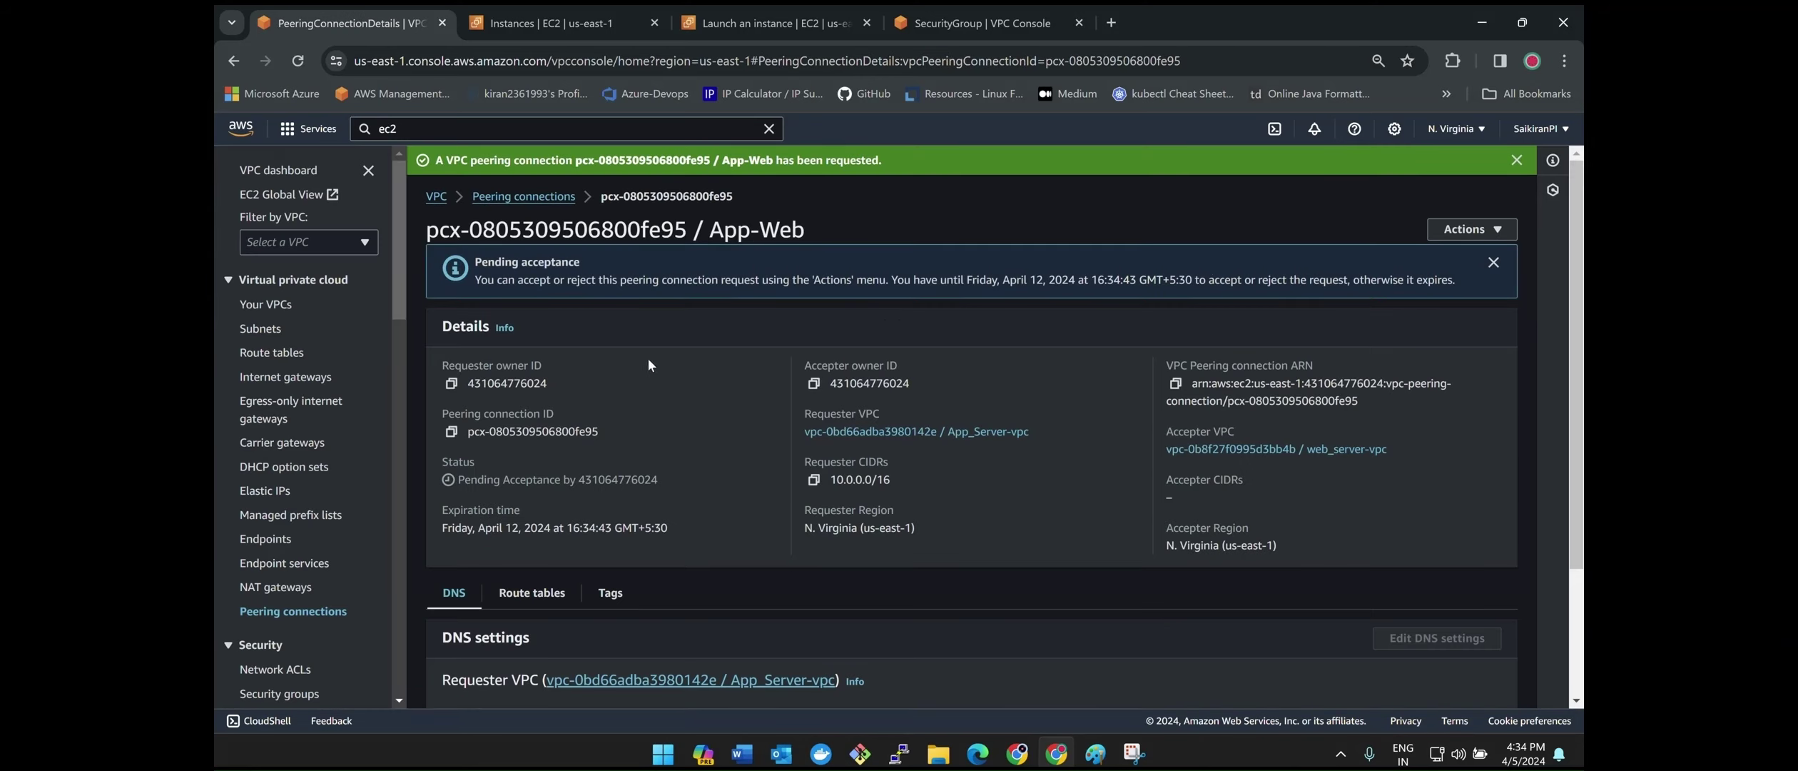
# - Accept the pending App-Web peering connection request
pyautogui.click(1464, 230)
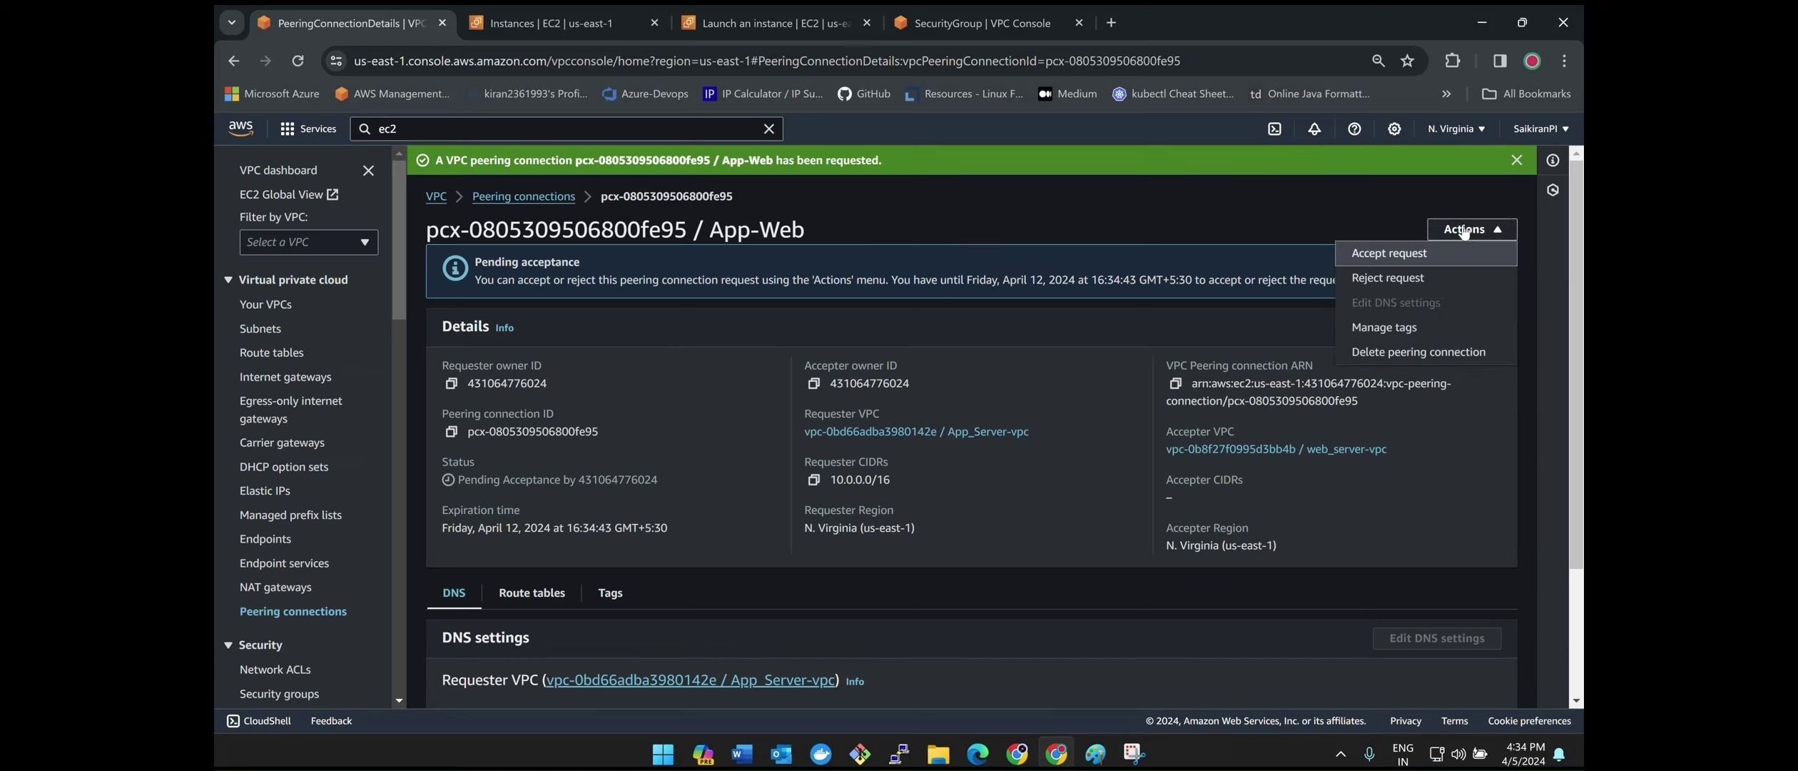
pyautogui.click(1412, 259)
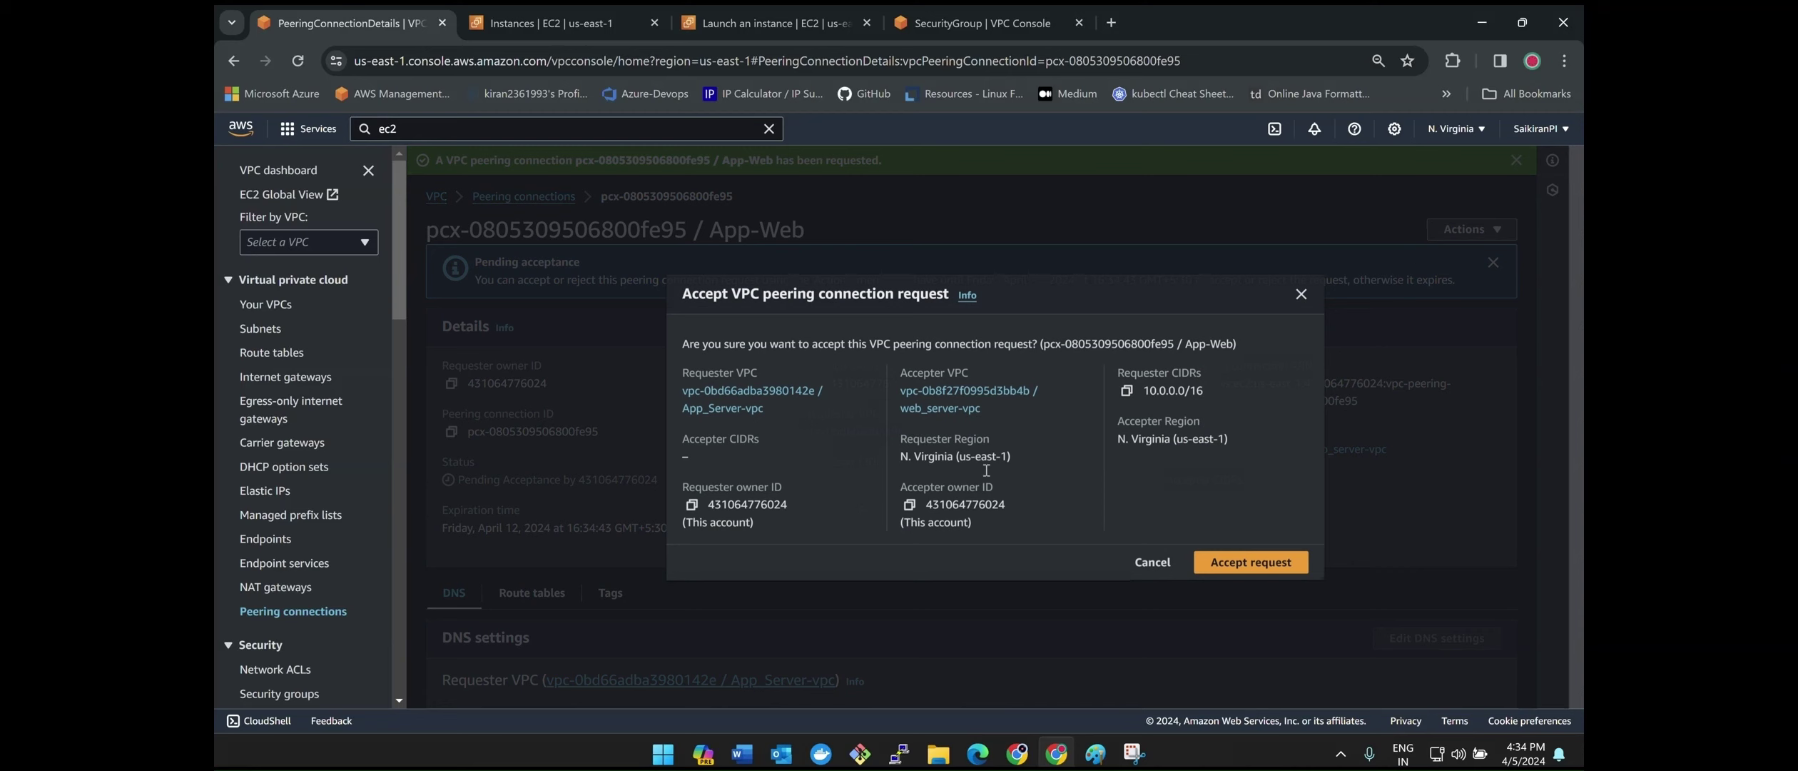
pyautogui.click(1251, 561)
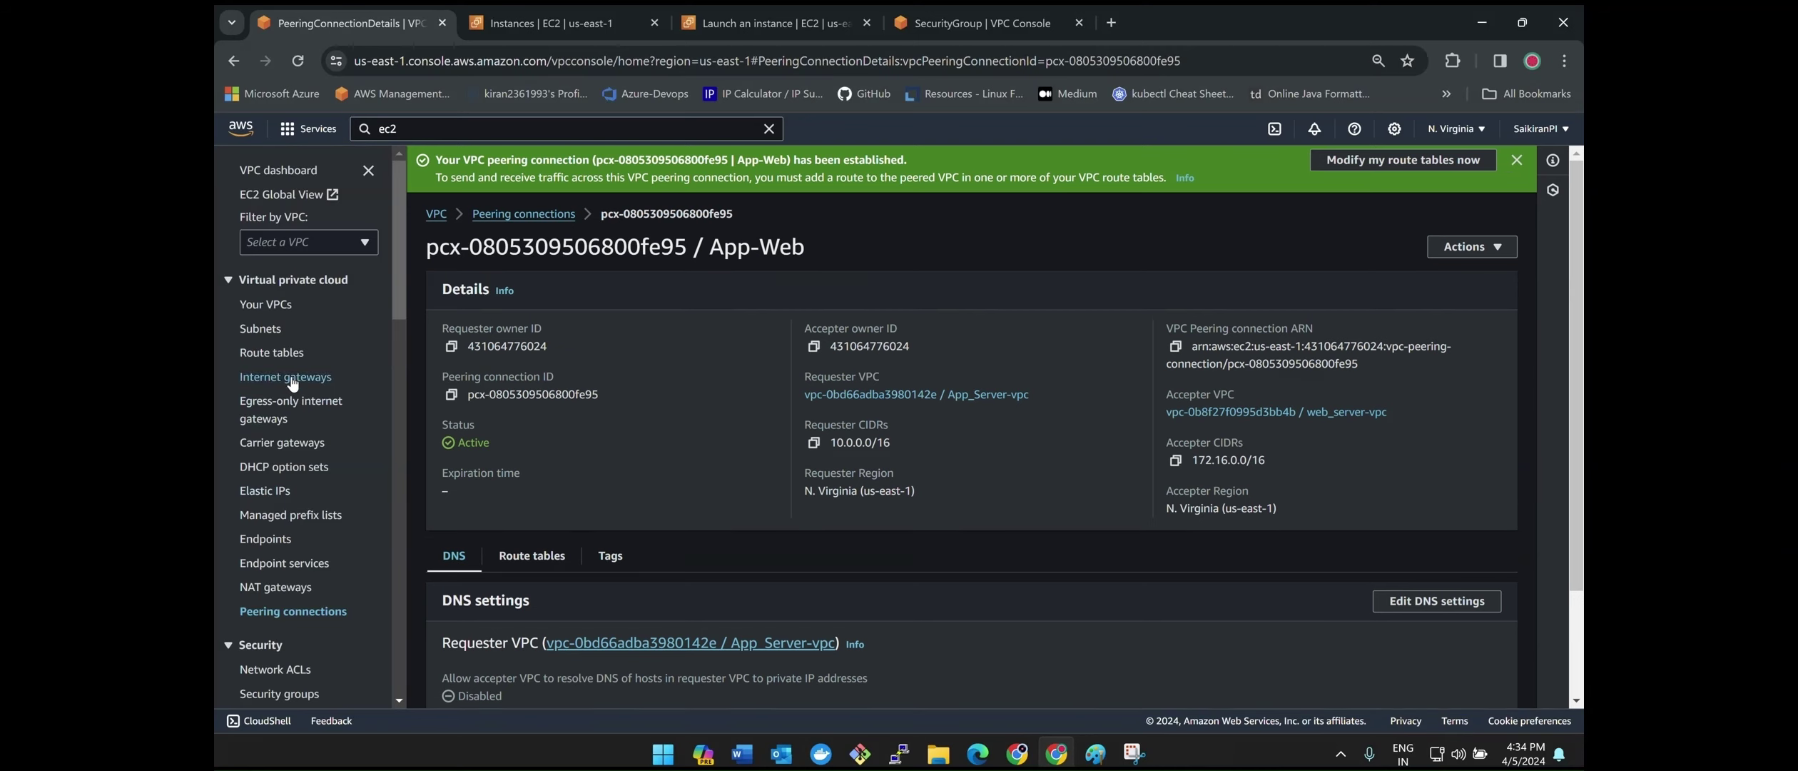
# - Open the route tables list sorted by name, refresh it and remove the VPC filter to show all tables
pyautogui.click(270, 353)
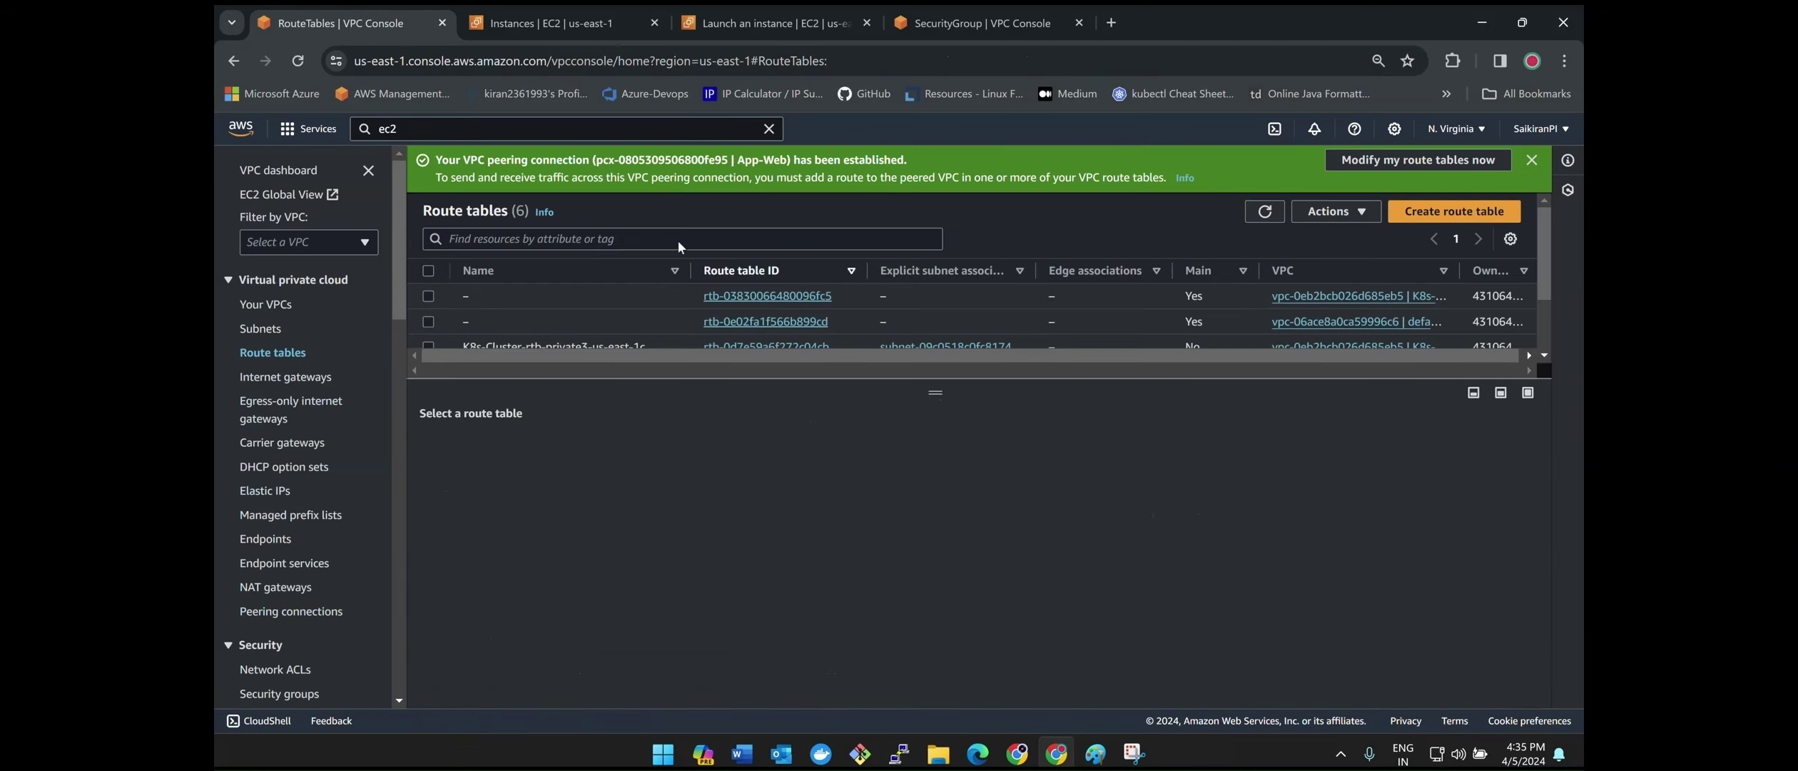
pyautogui.click(555, 272)
pyautogui.click(671, 273)
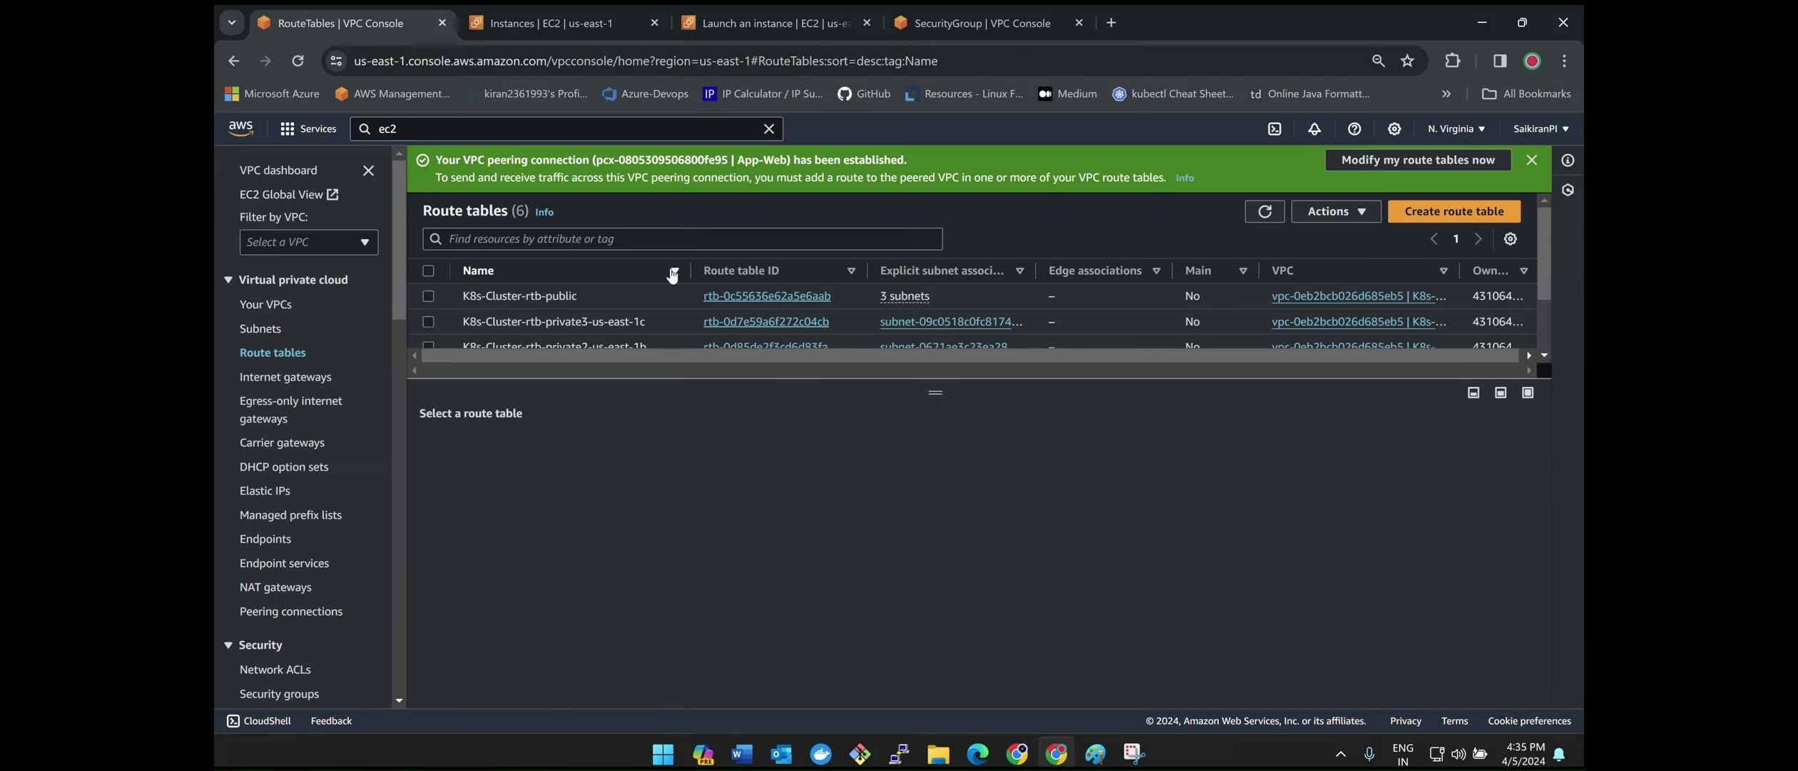
pyautogui.moveTo(936, 393); pyautogui.dragTo(940, 499)
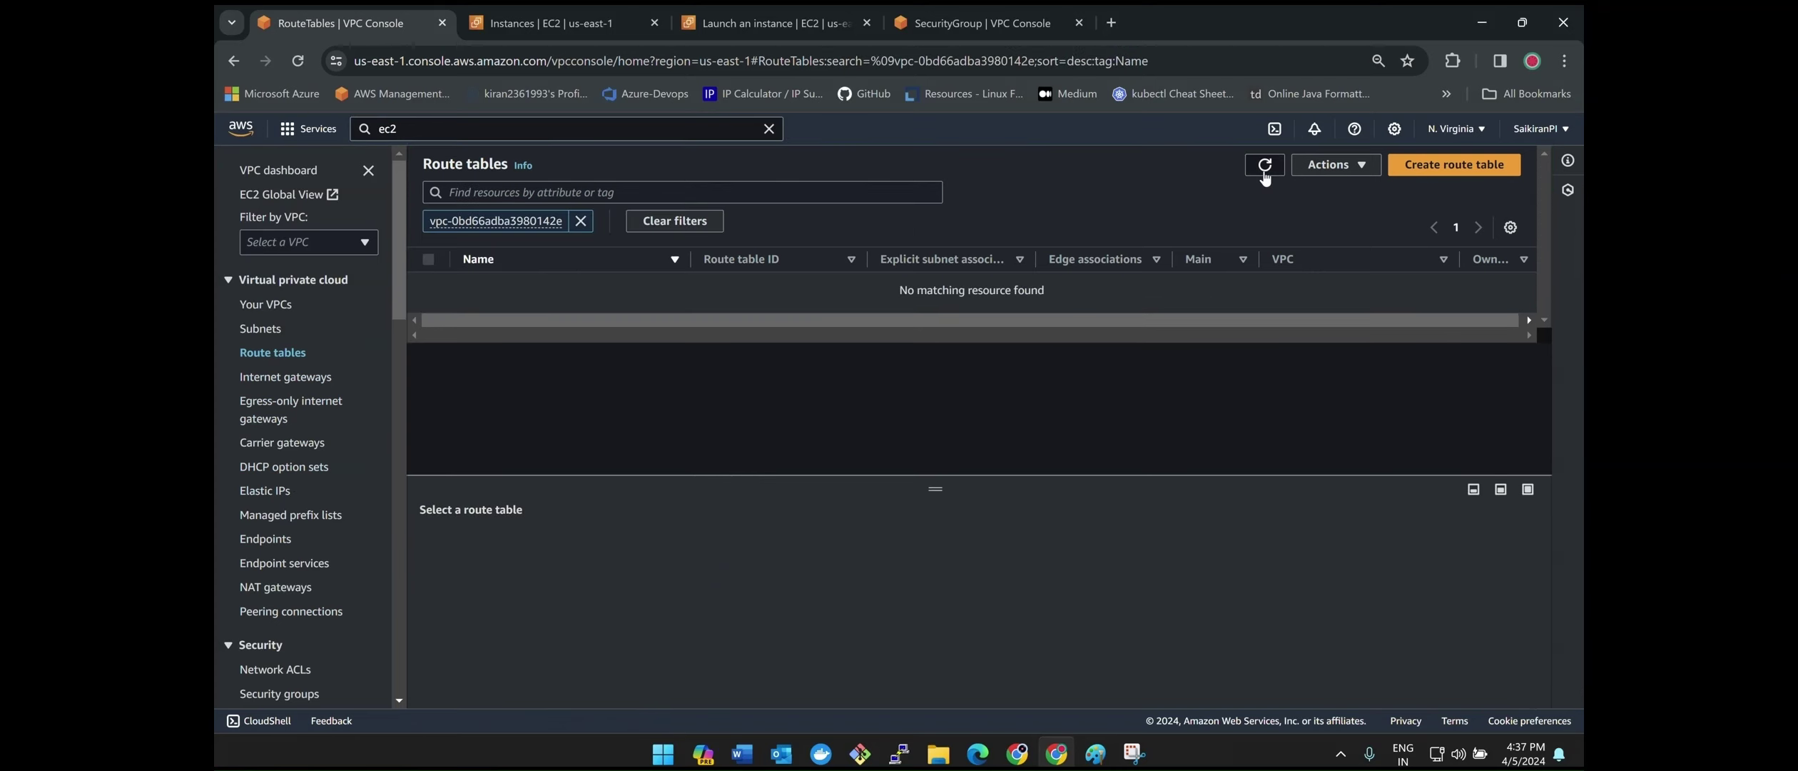
pyautogui.click(1265, 165)
pyautogui.click(581, 227)
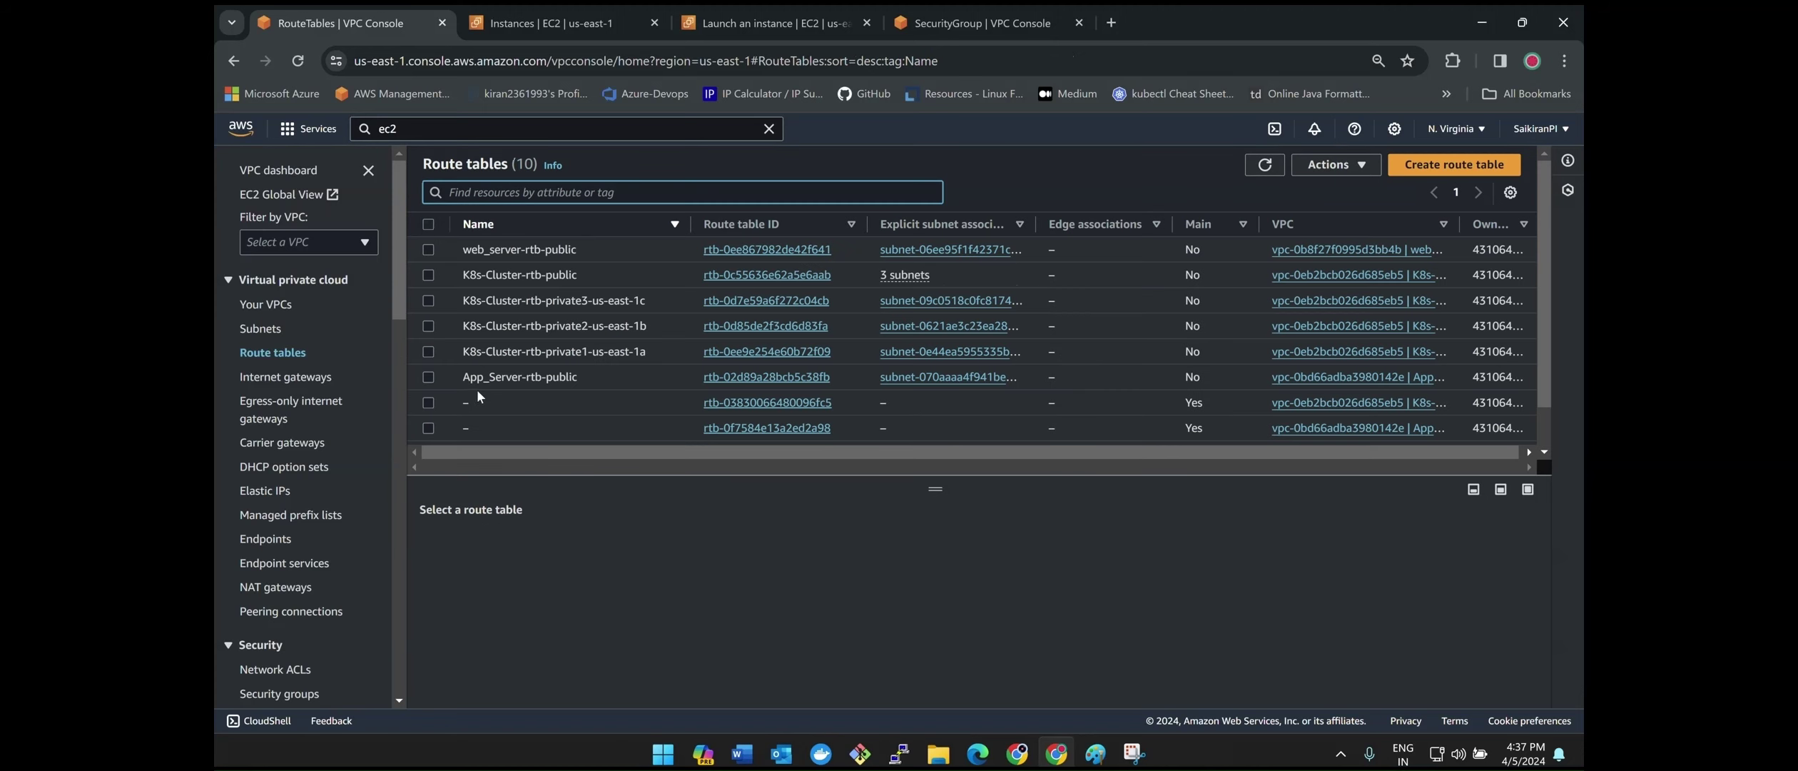
# - Edit the routes of App_Server-rtb-public and add a route with destination 172.16.0.0/16
pyautogui.click(428, 377)
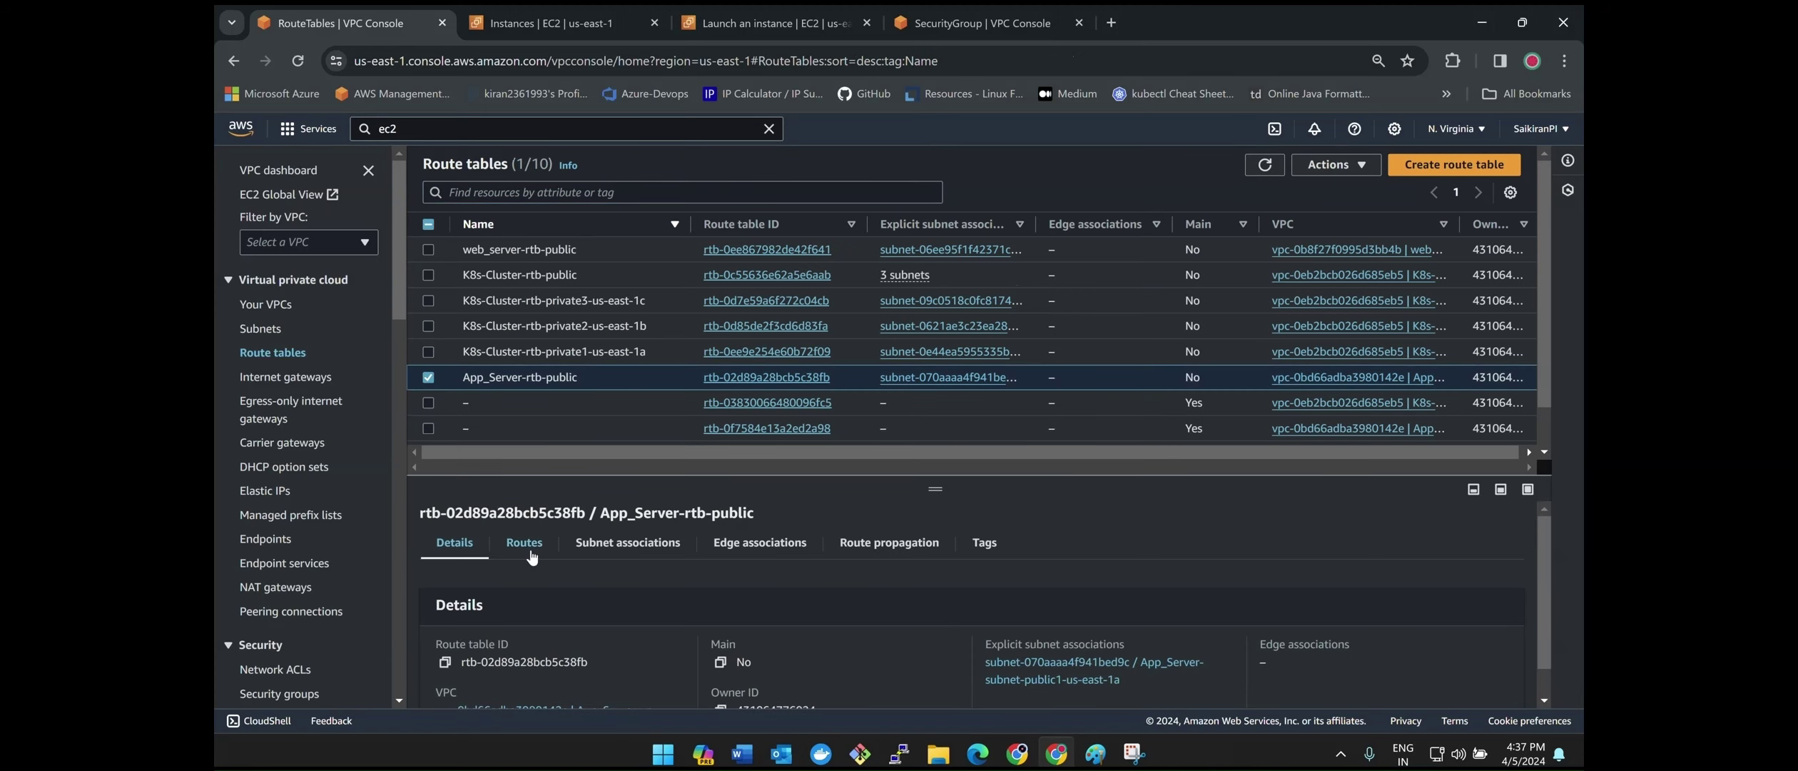
pyautogui.click(528, 551)
pyautogui.moveTo(935, 490); pyautogui.dragTo(935, 348)
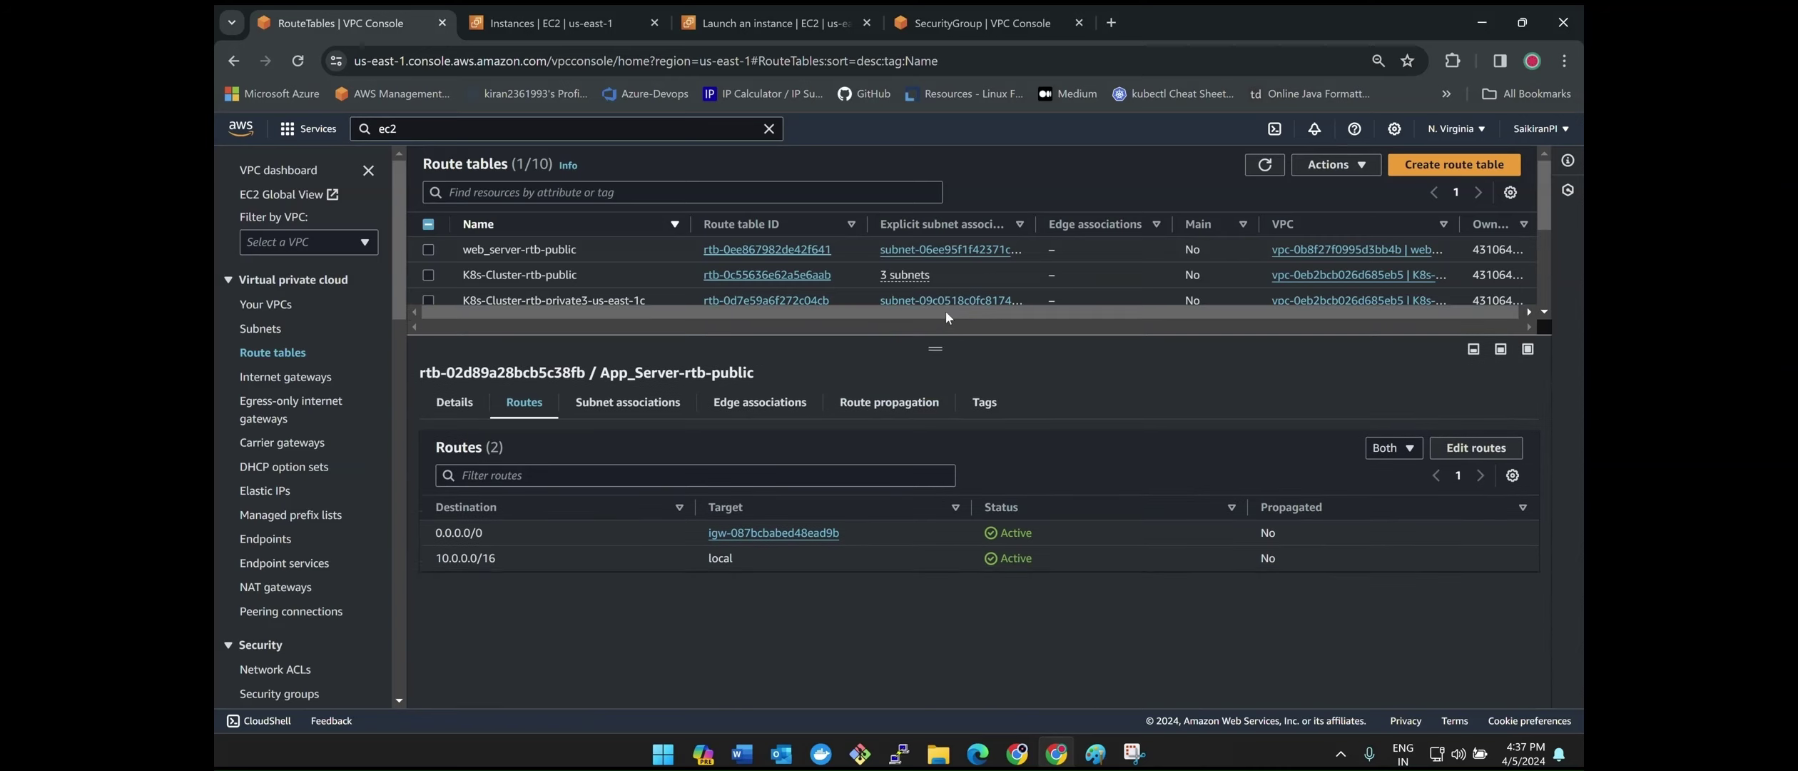
pyautogui.click(1471, 448)
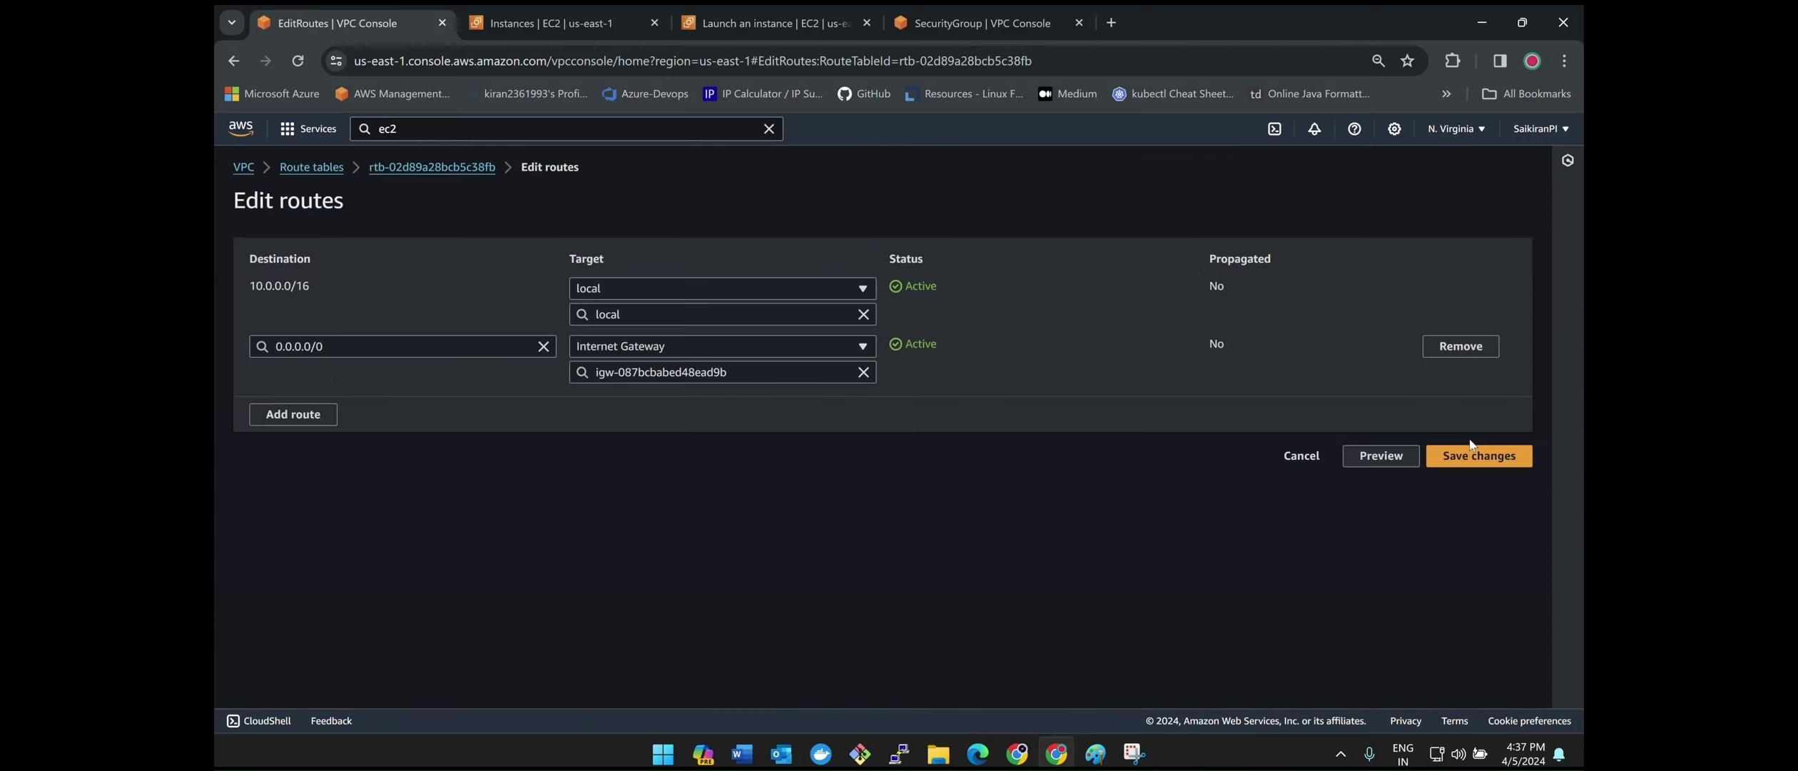
pyautogui.click(293, 416)
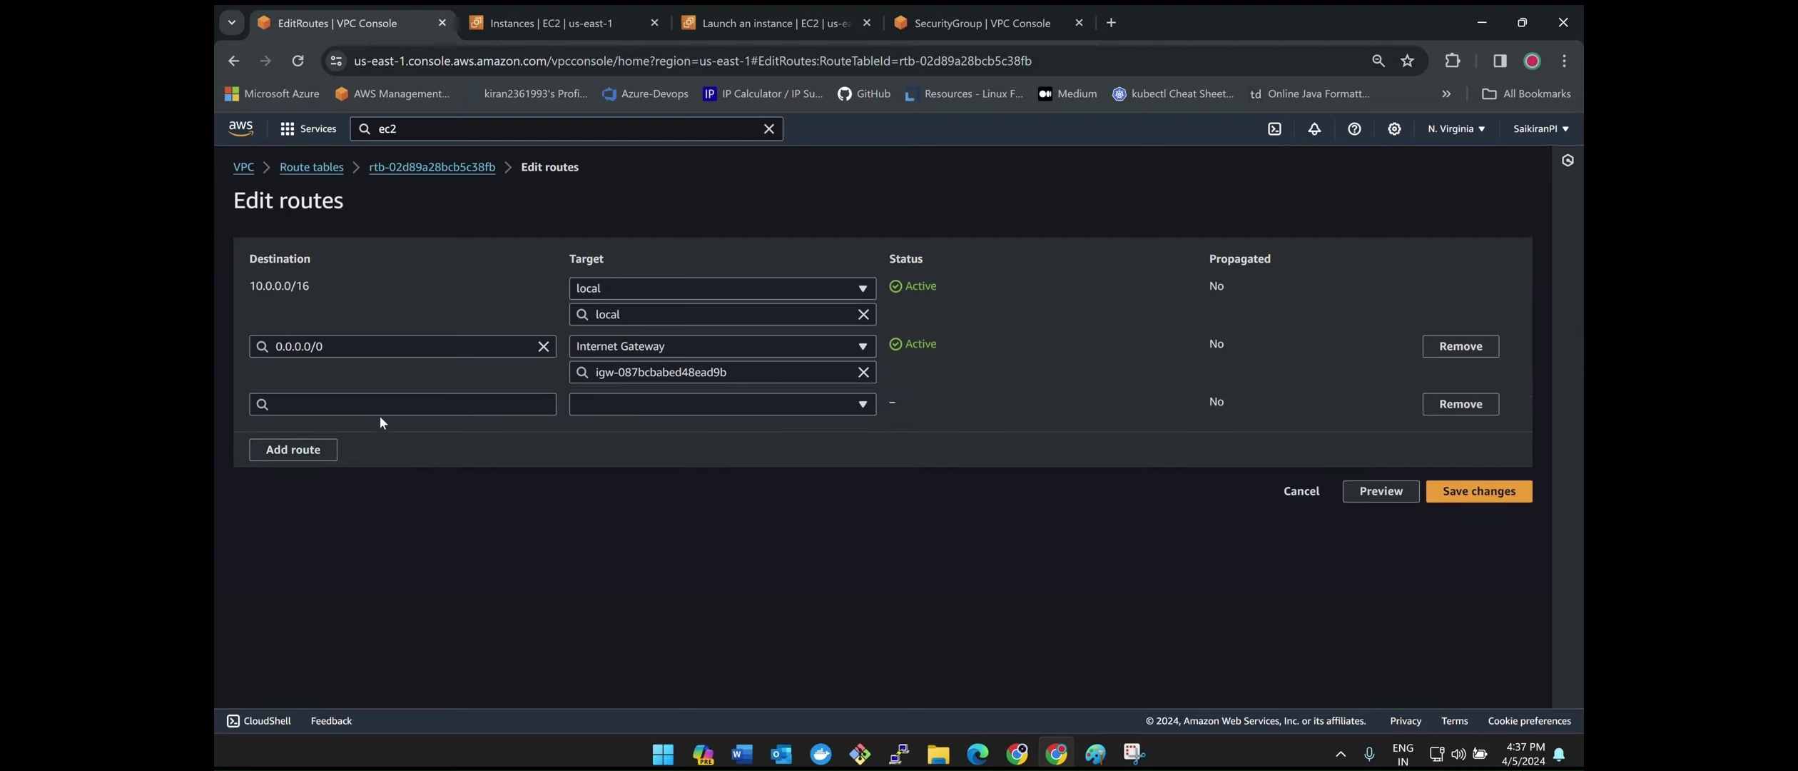
pyautogui.click(344, 404)
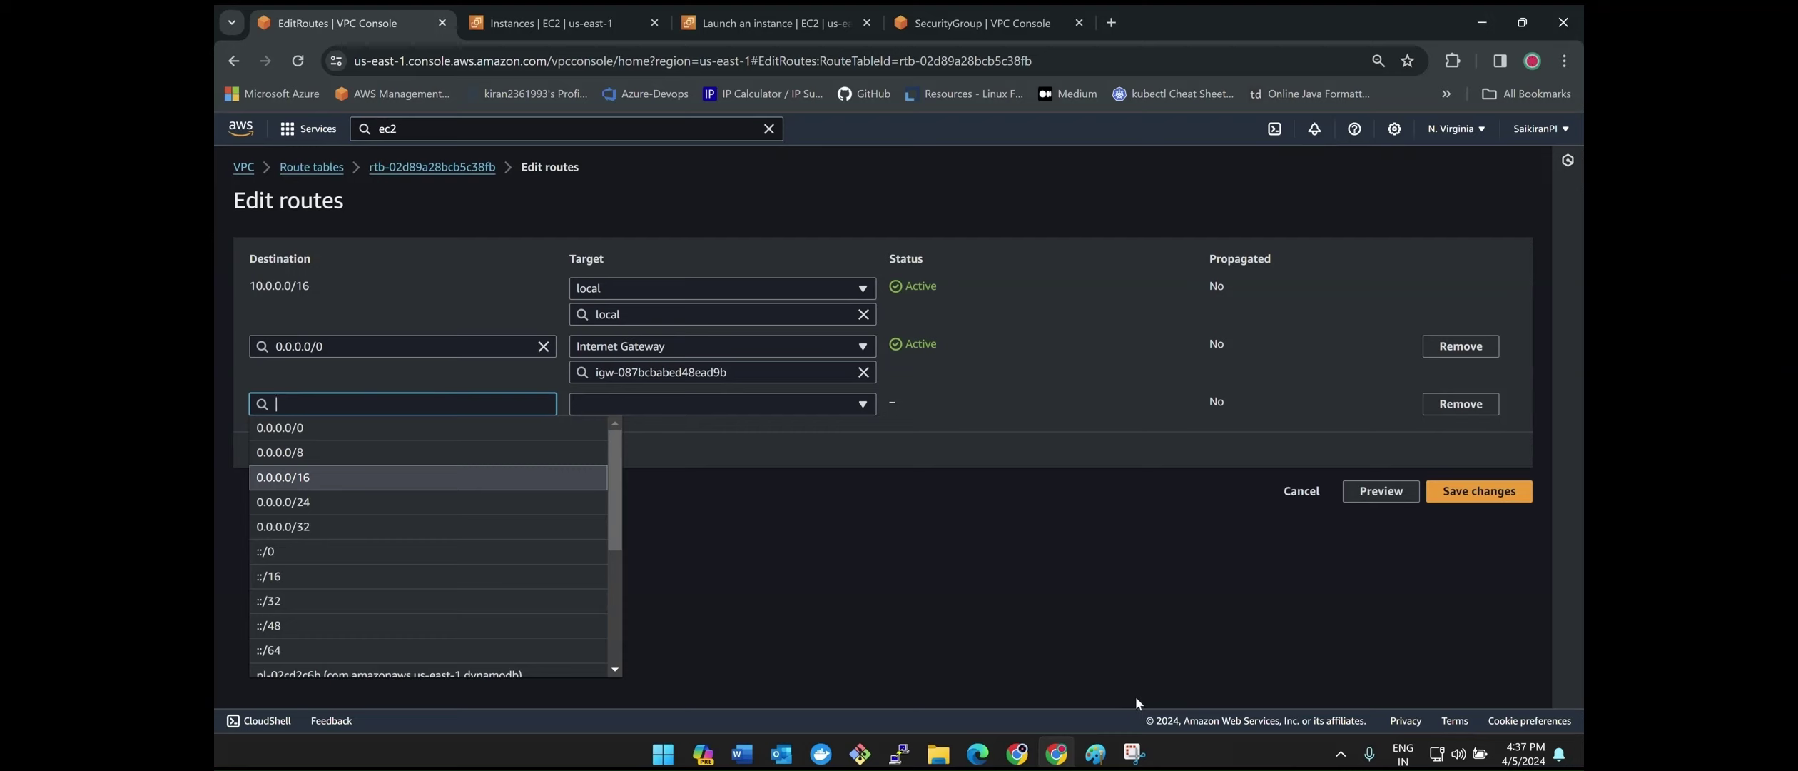
pyautogui.write('172')
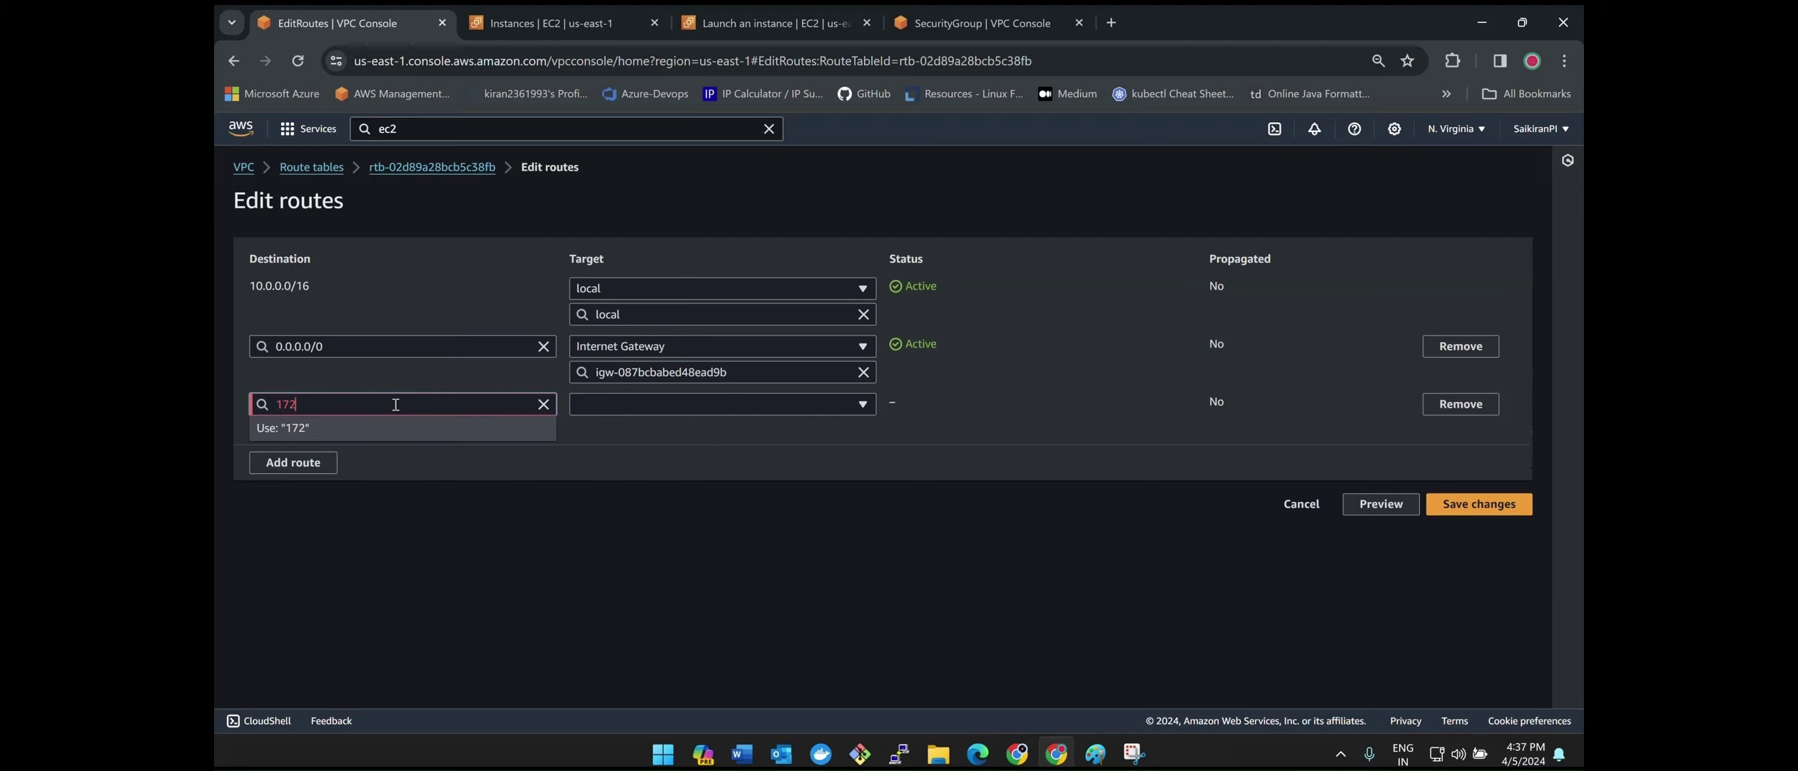
pyautogui.write('.16.0.0/16')
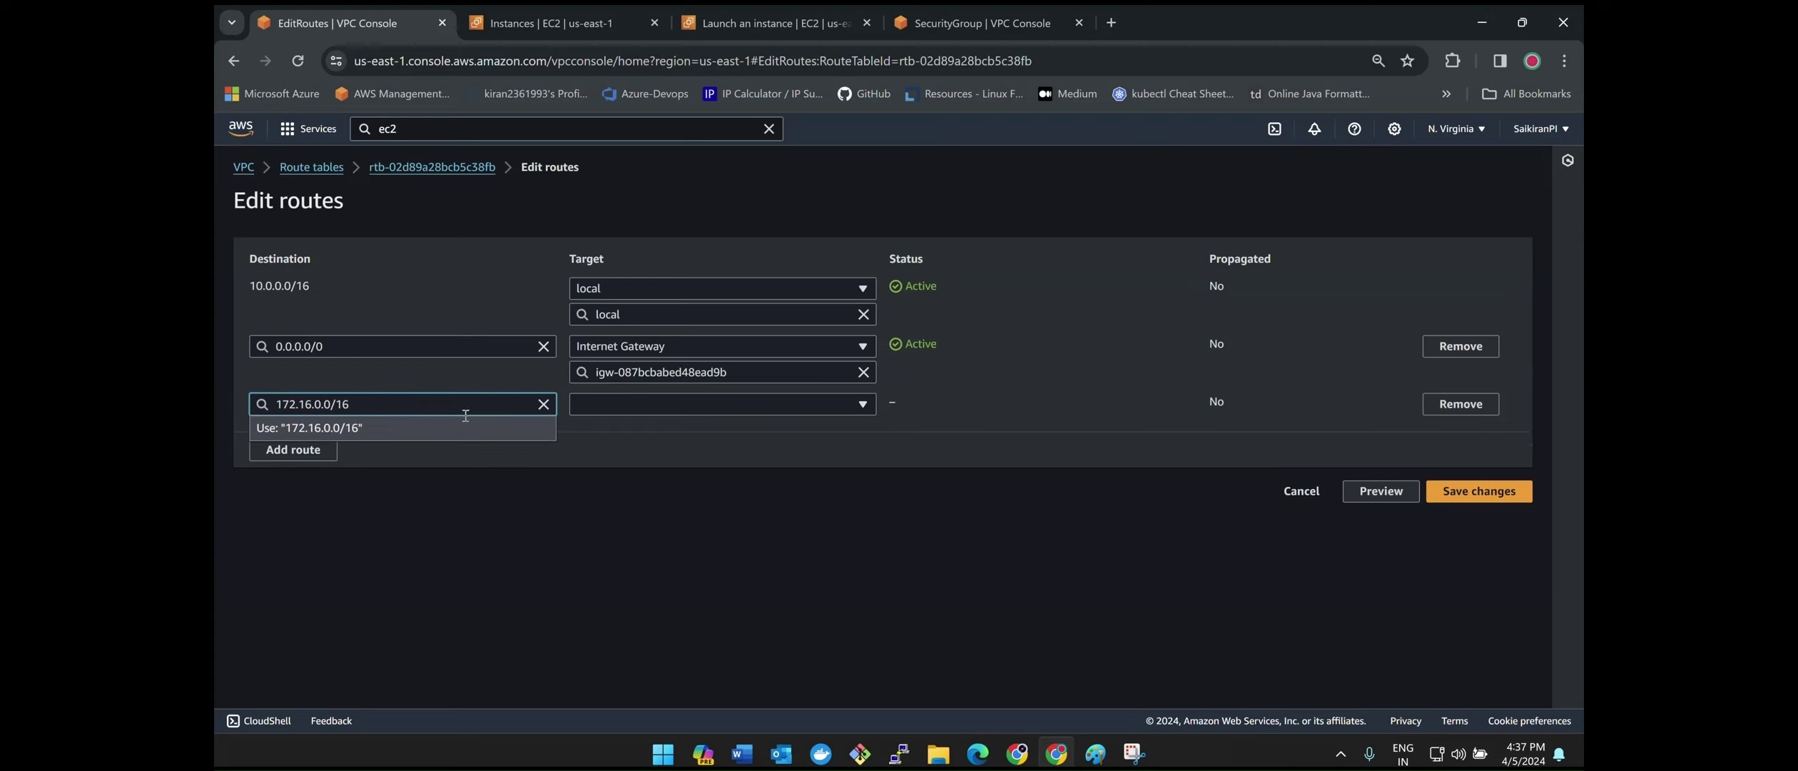
pyautogui.click(451, 437)
# - Target the 172.16.0.0/16 route at the App-Web peering connection and save the route changes
pyautogui.click(736, 407)
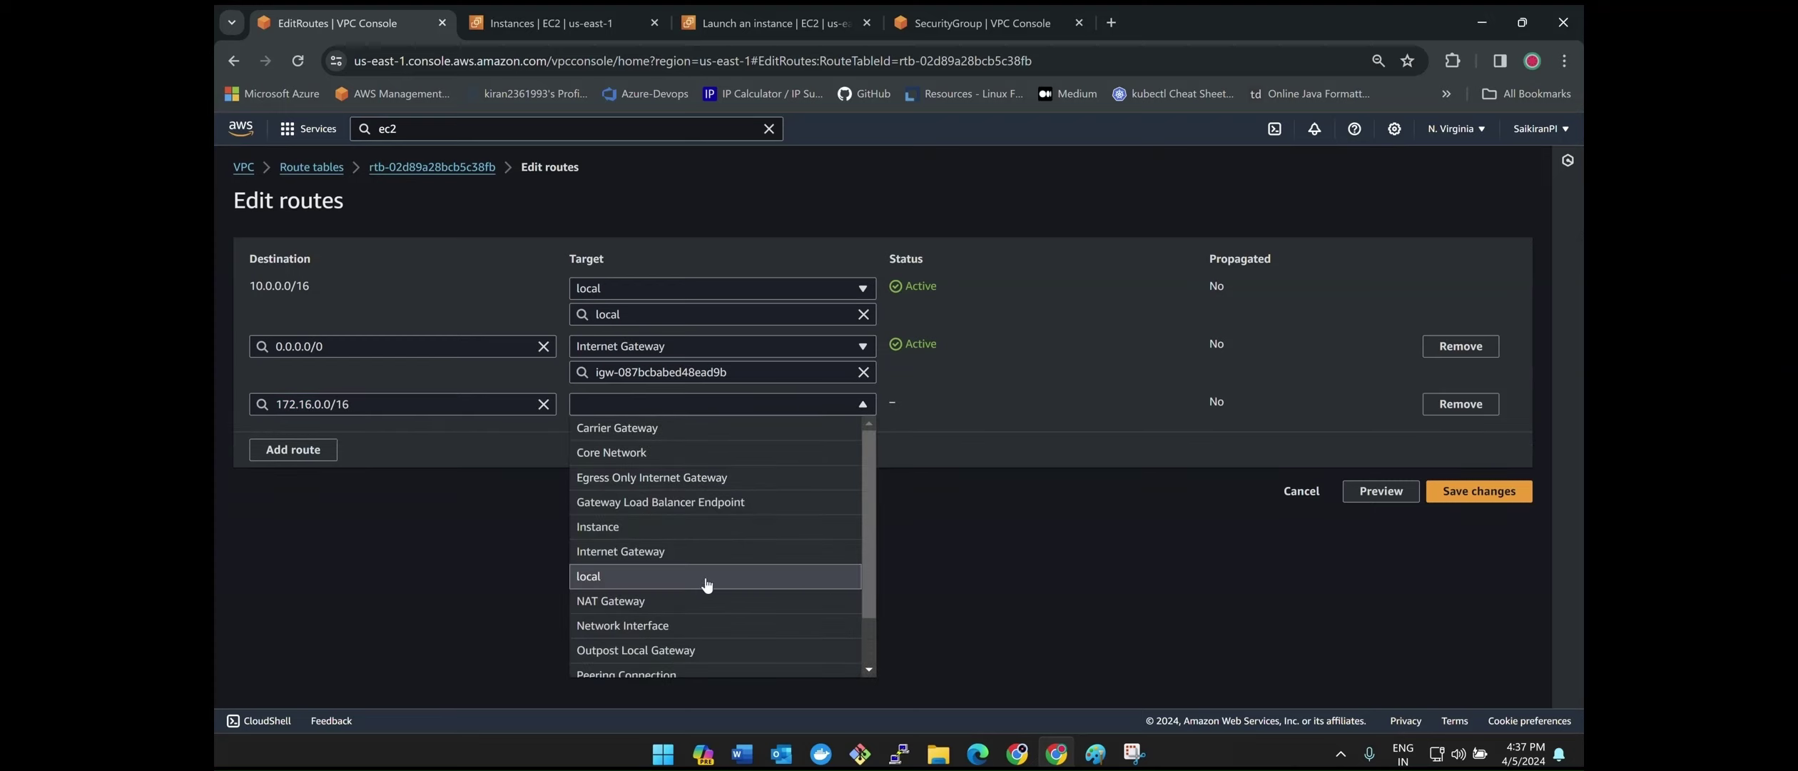
pyautogui.scroll(-1, 714, 556)
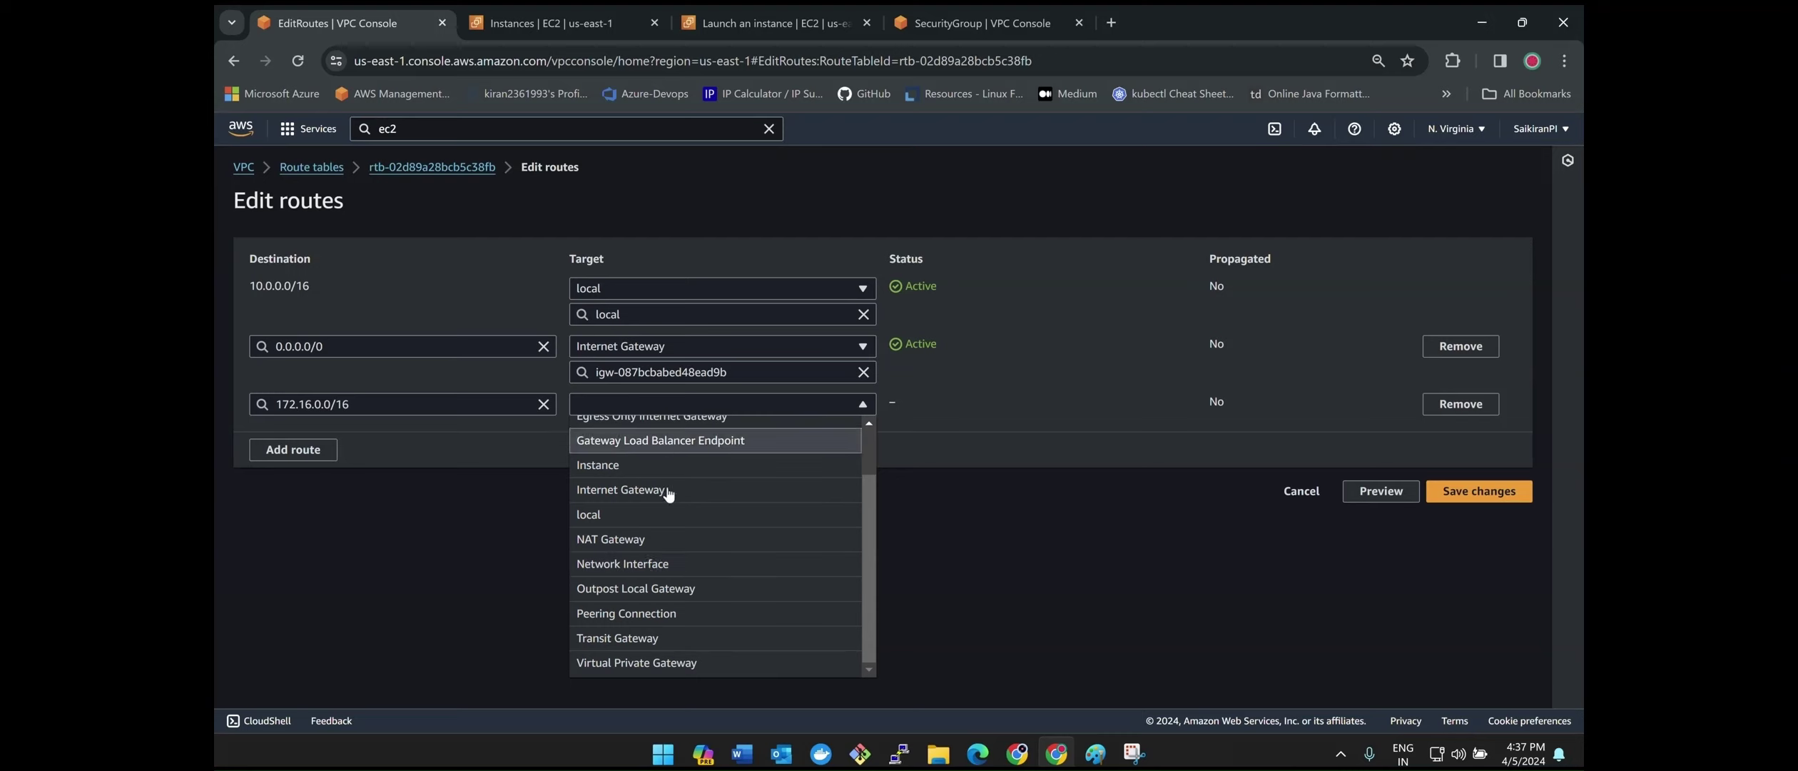
pyautogui.click(644, 618)
pyautogui.click(699, 429)
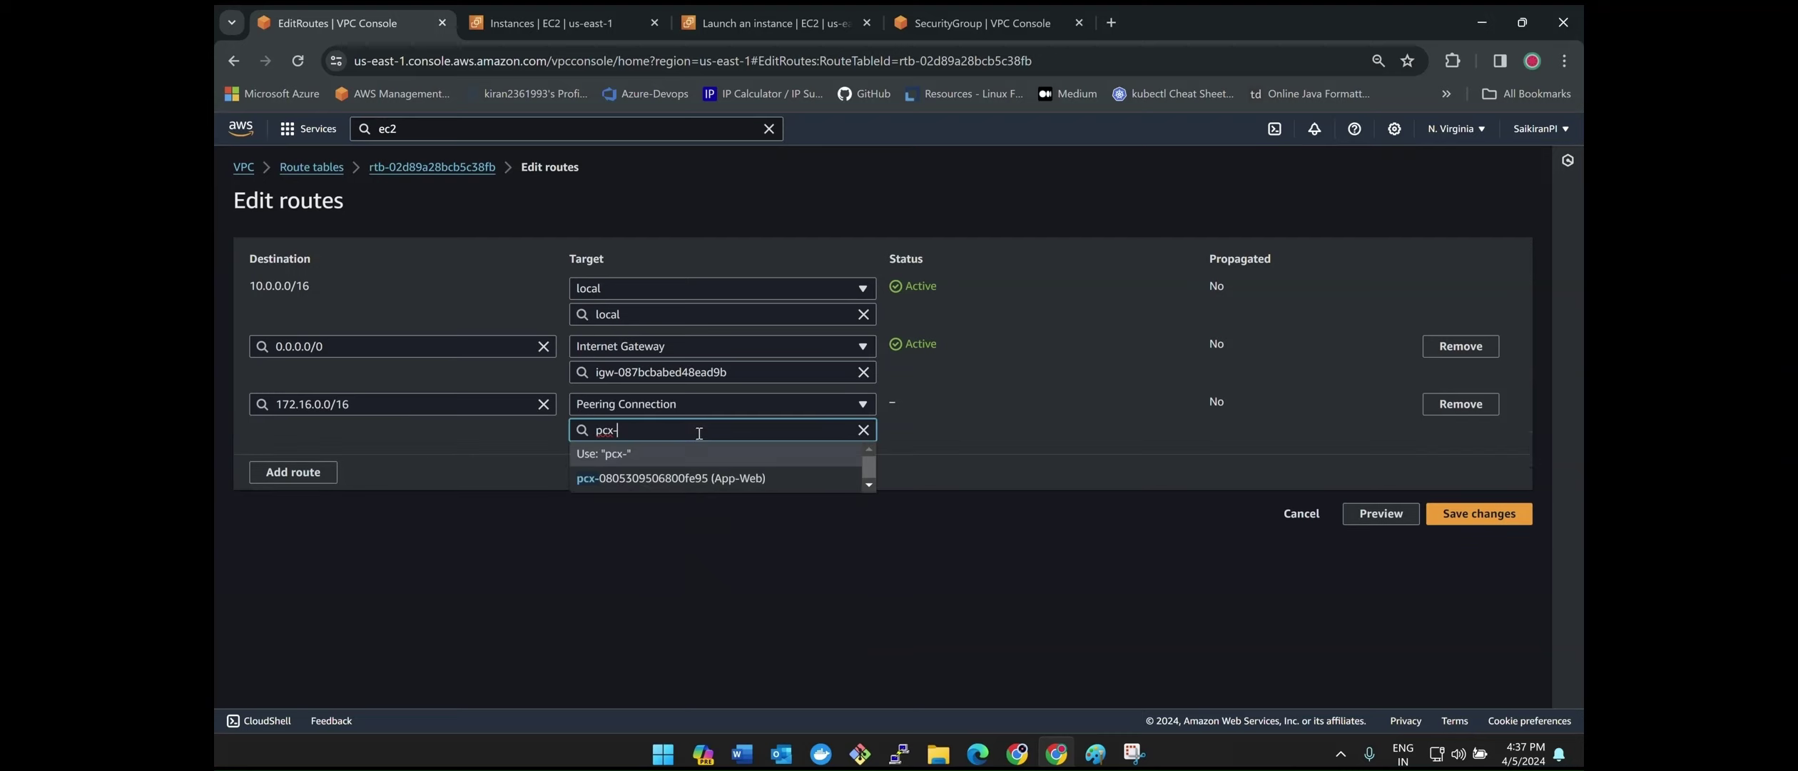
pyautogui.click(656, 477)
pyautogui.click(1484, 514)
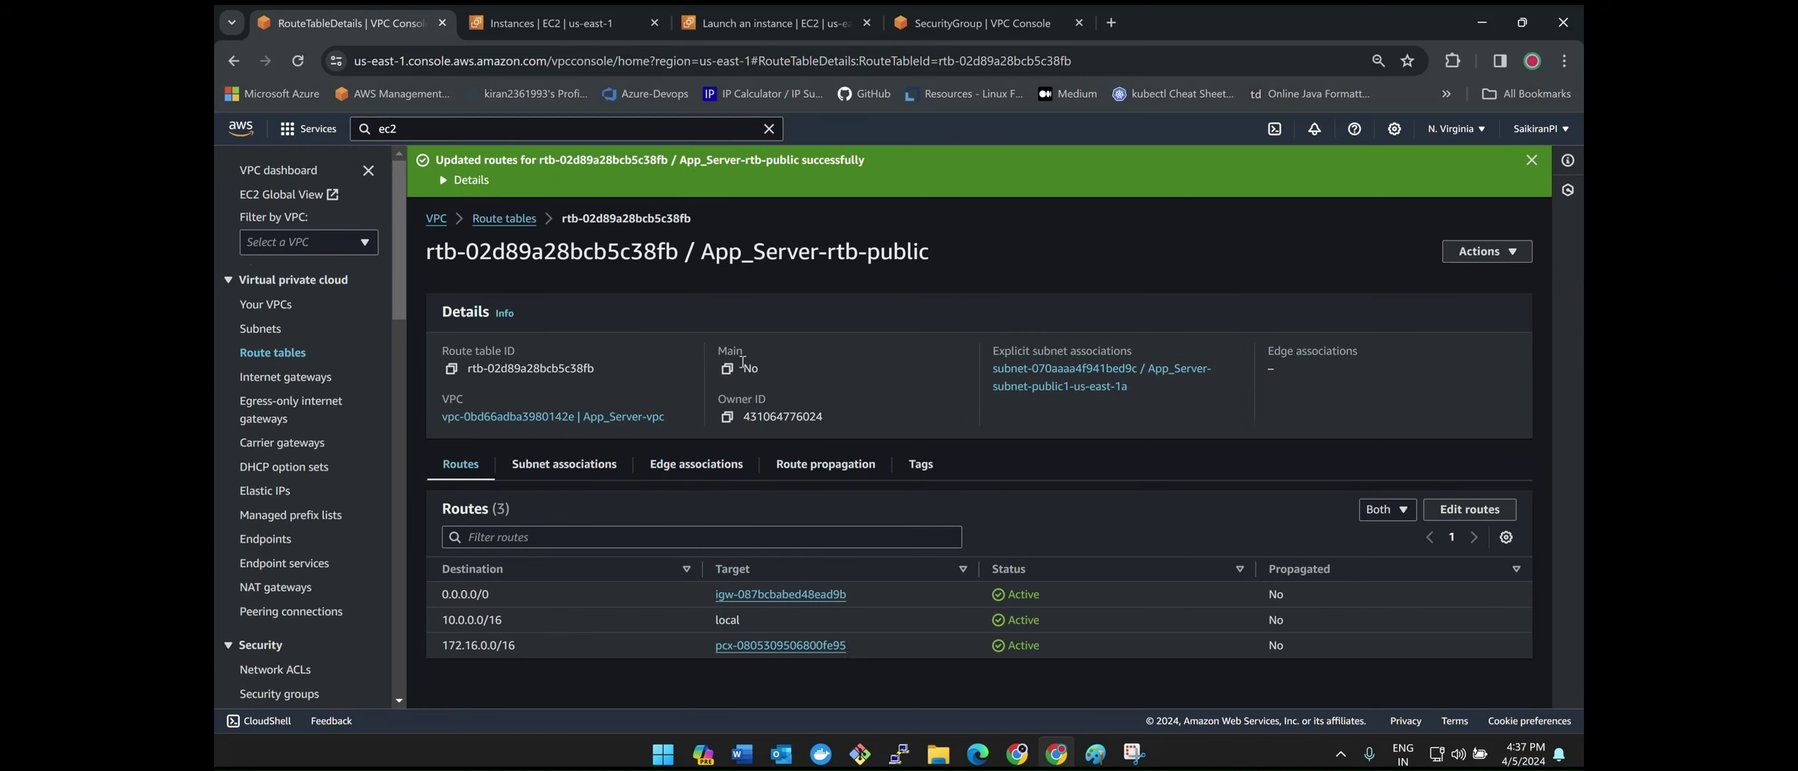
# - Open the list of VPCs and clear the selection of App_Server-vpc
pyautogui.click(270, 305)
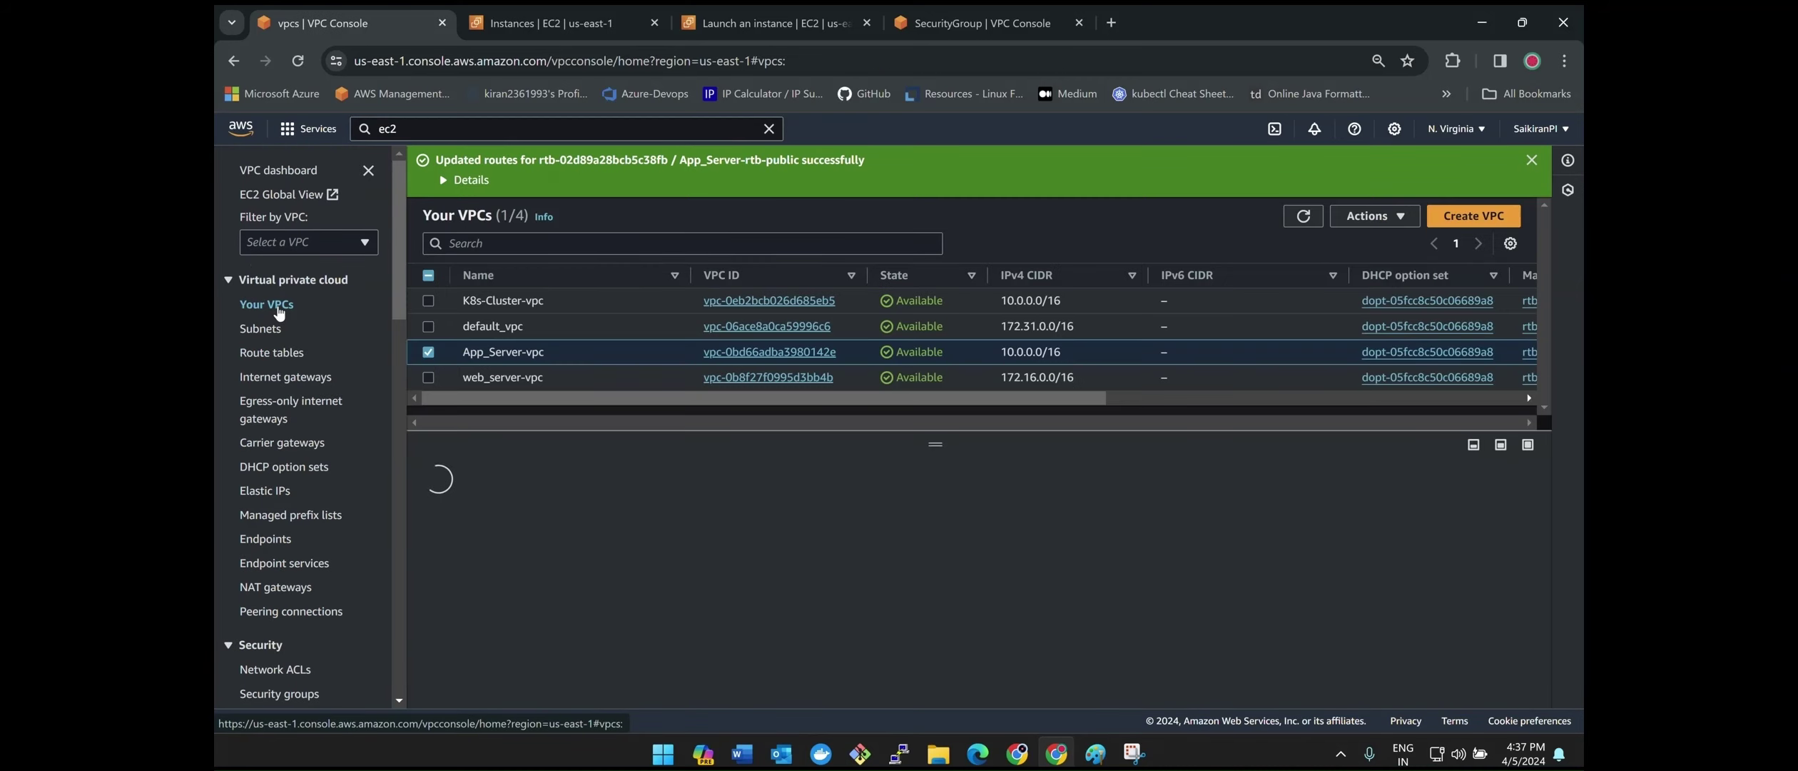
pyautogui.click(428, 351)
pyautogui.click(428, 351)
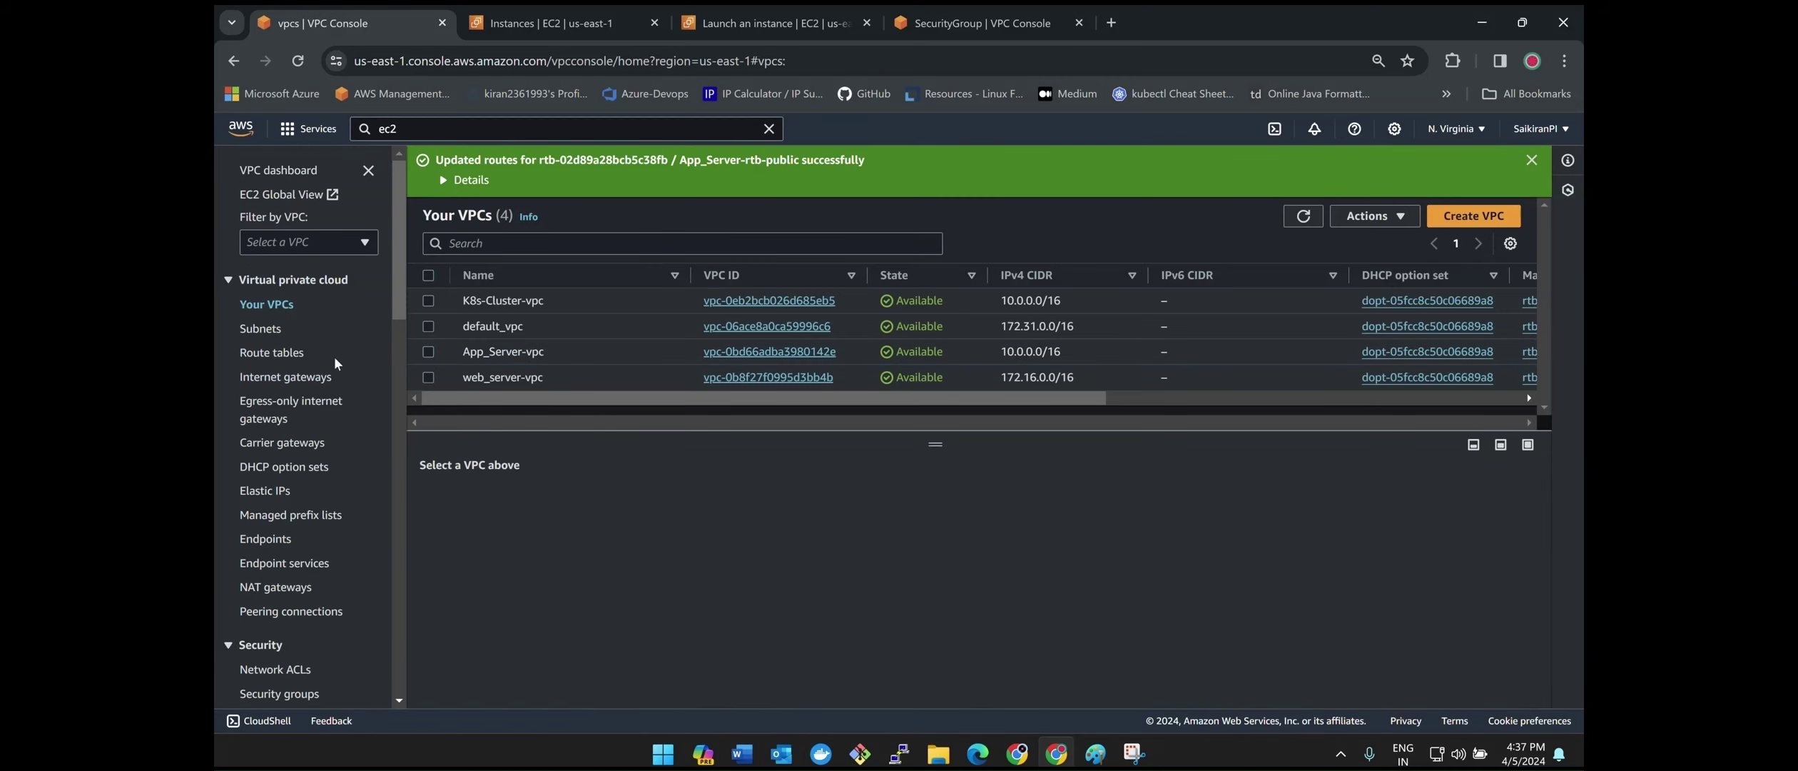
# - Return to the route tables list, refresh it and display the routes of web_server-rtb-public
pyautogui.click(272, 353)
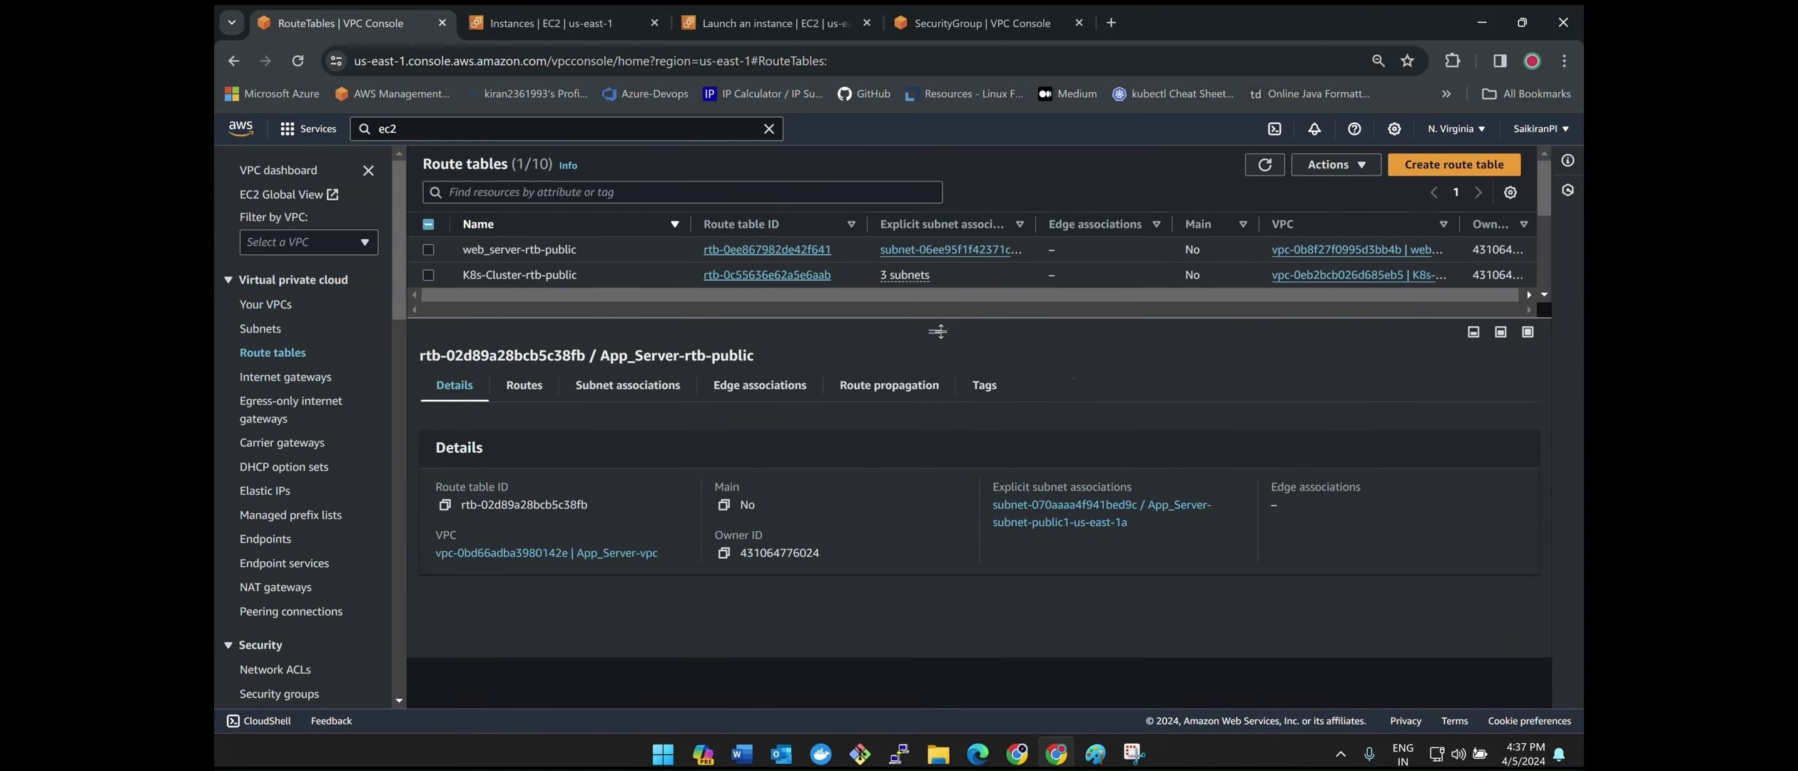
pyautogui.click(1264, 164)
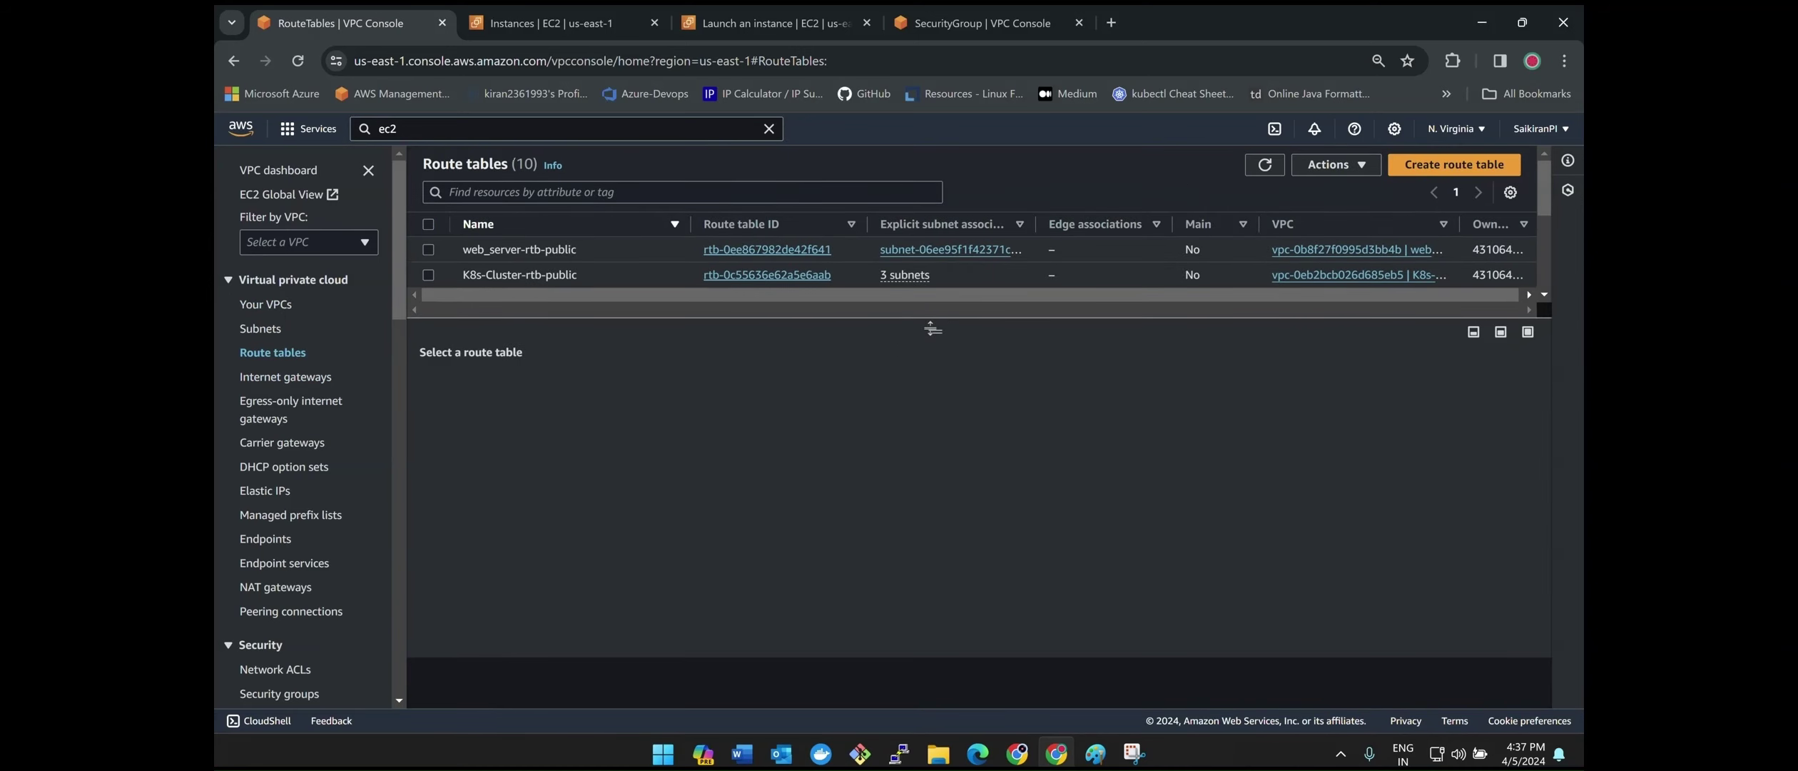
pyautogui.moveTo(932, 328); pyautogui.dragTo(909, 508)
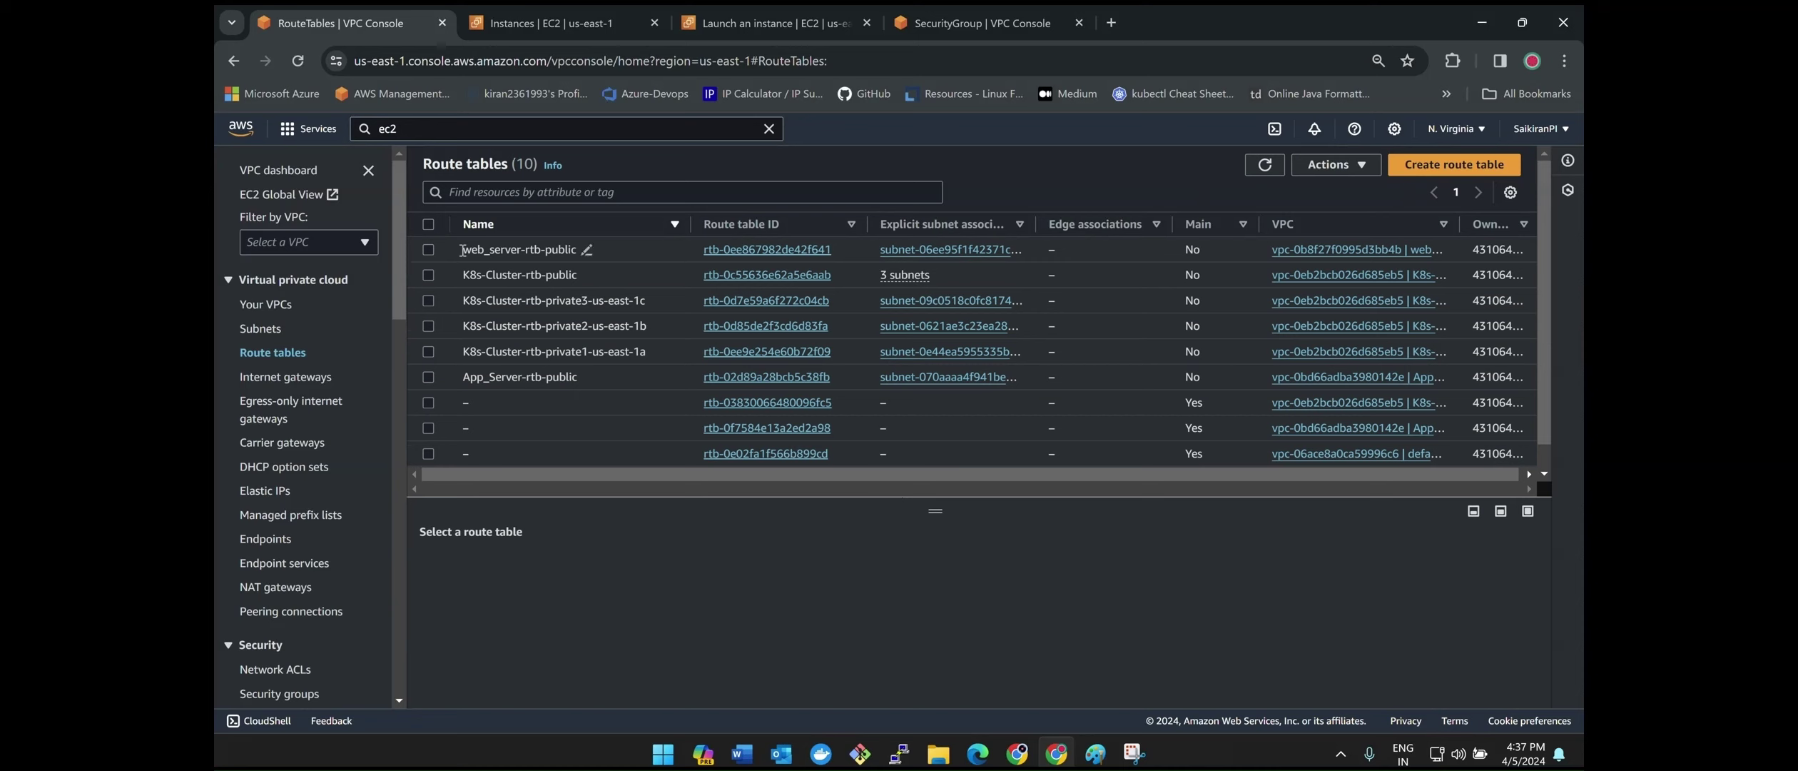
pyautogui.click(428, 249)
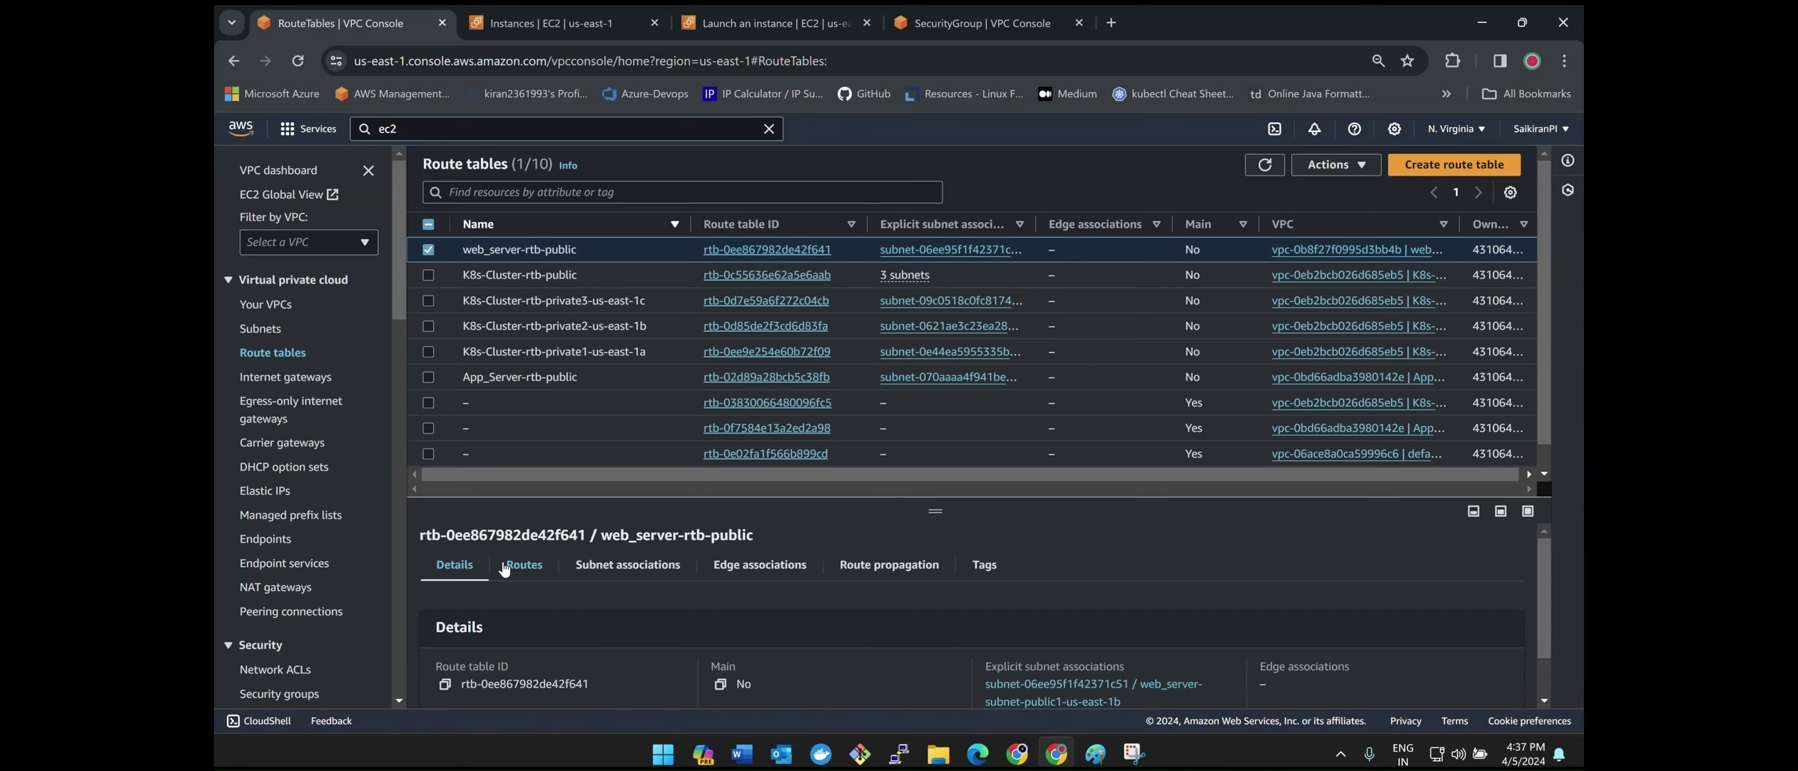
pyautogui.click(503, 566)
pyautogui.moveTo(935, 510); pyautogui.dragTo(935, 345)
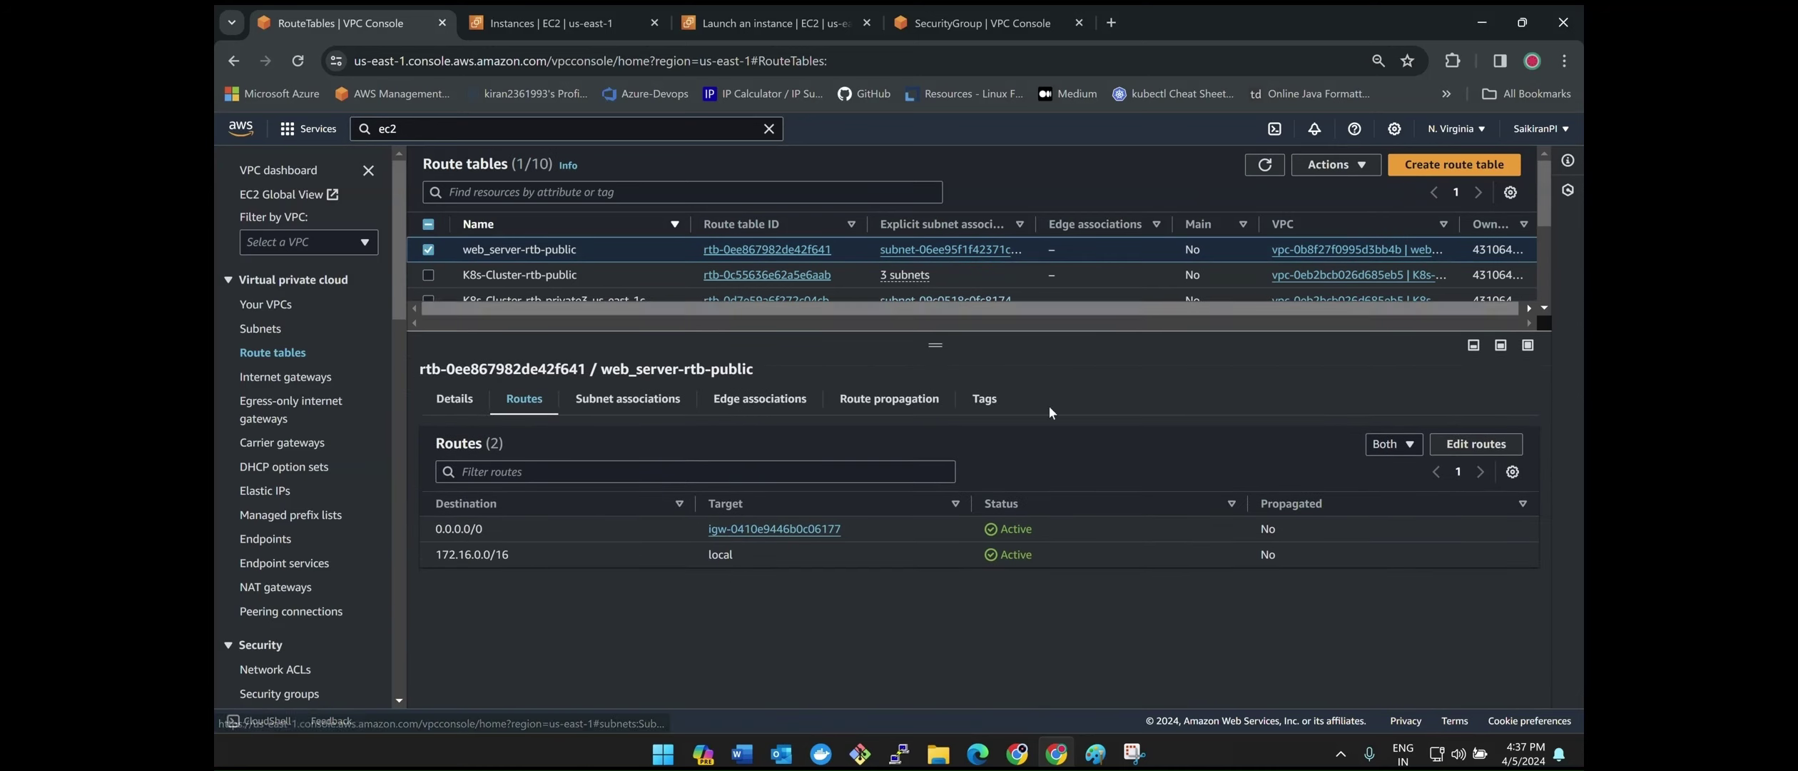
# - Edit the routes of web_server-rtb-public and add a route with destination 10.0.0.0/16
pyautogui.click(1475, 443)
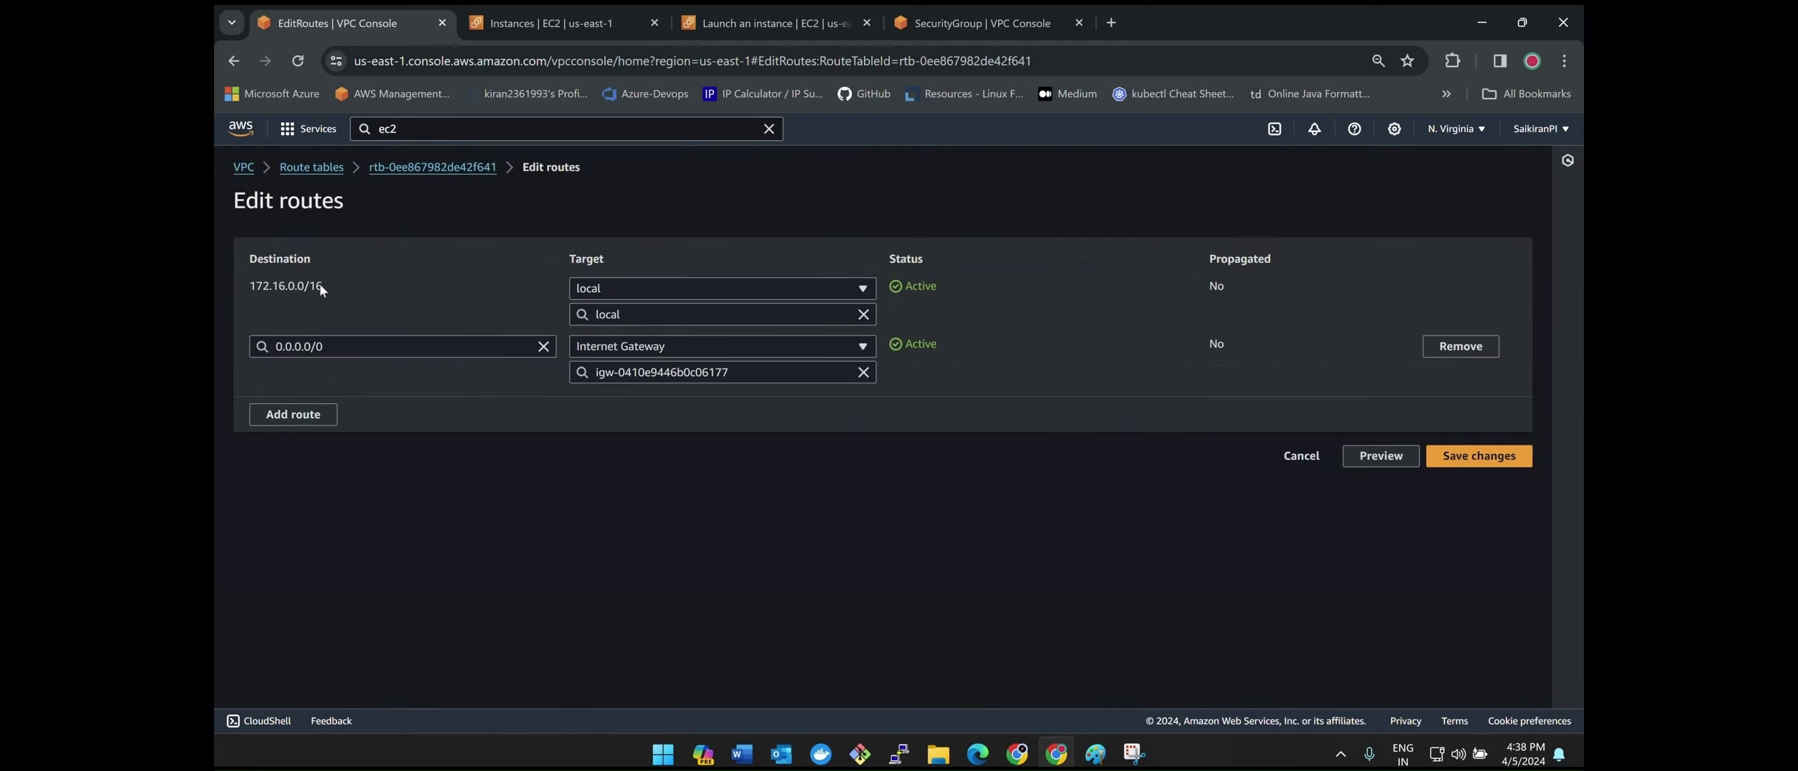
pyautogui.click(306, 415)
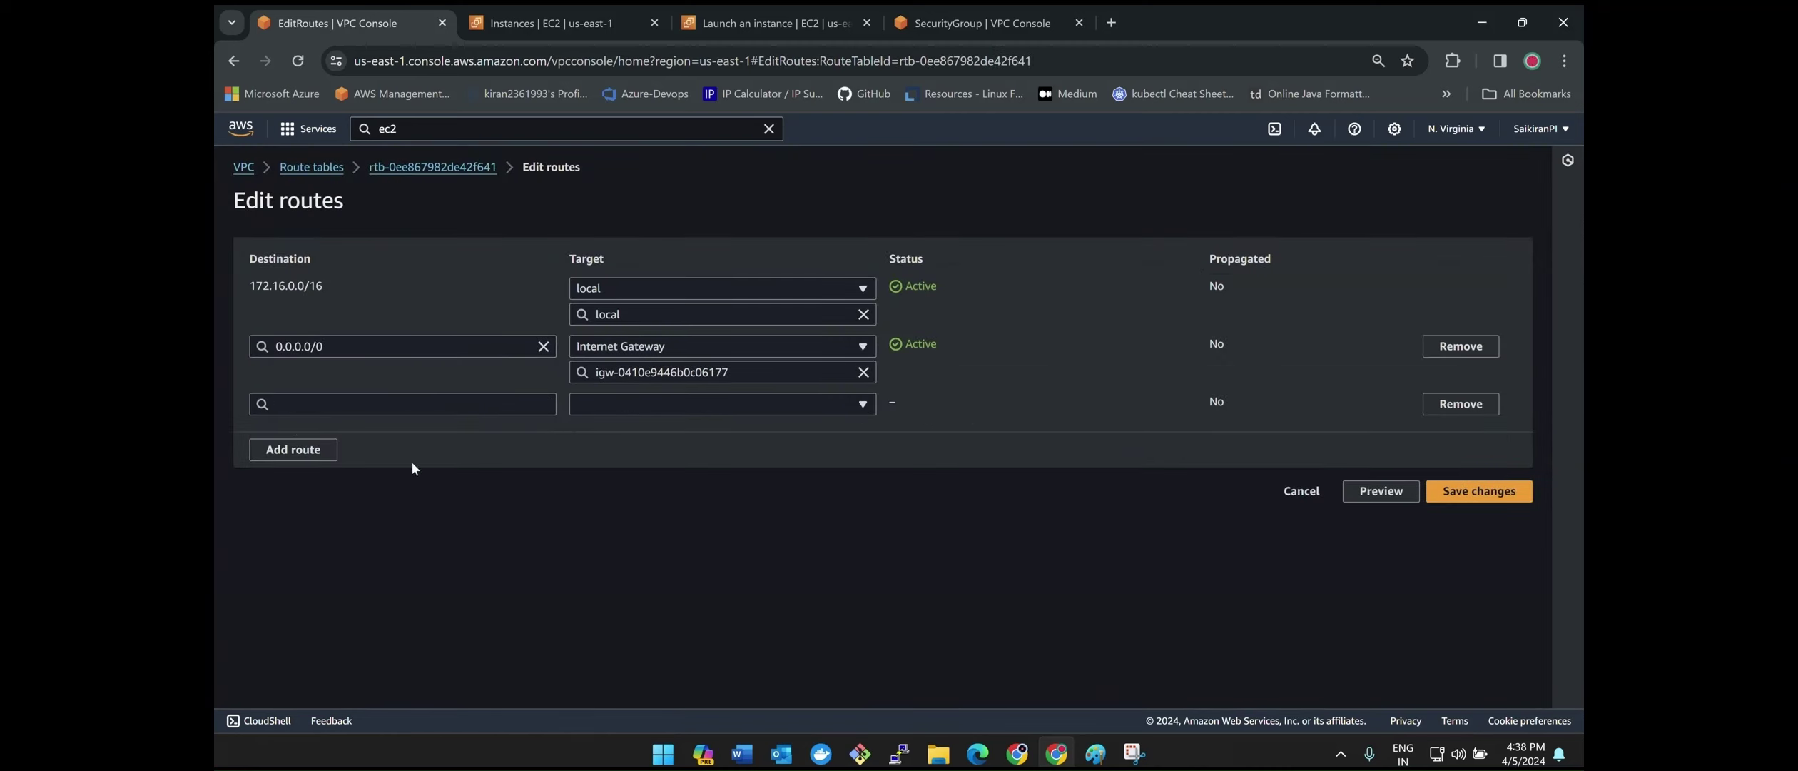
pyautogui.click(390, 406)
pyautogui.write('10.0.0.0')
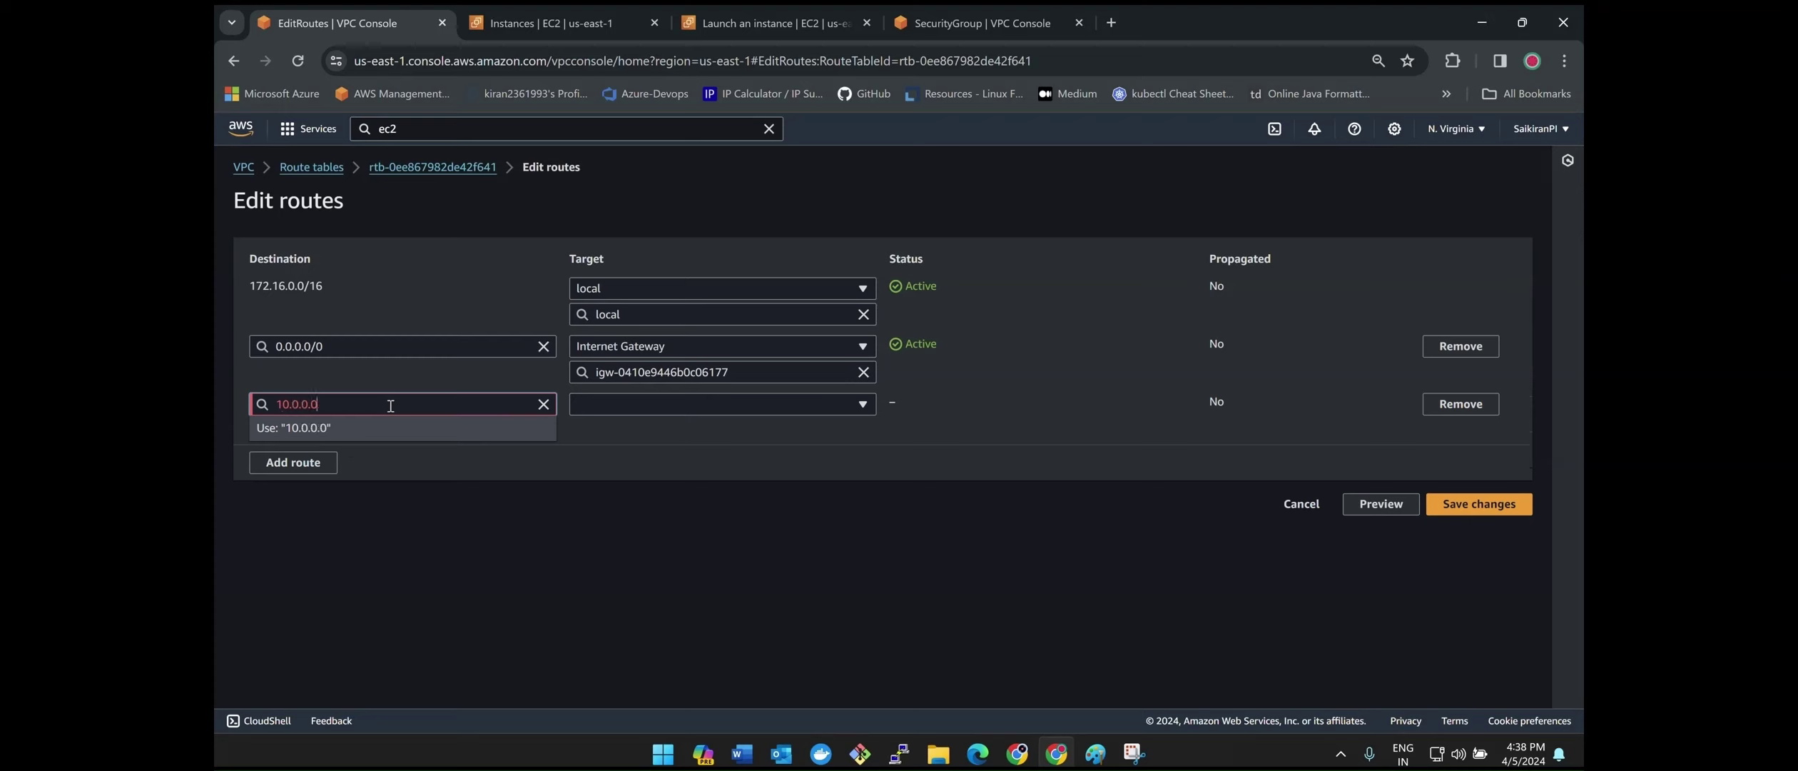
pyautogui.write('/16')
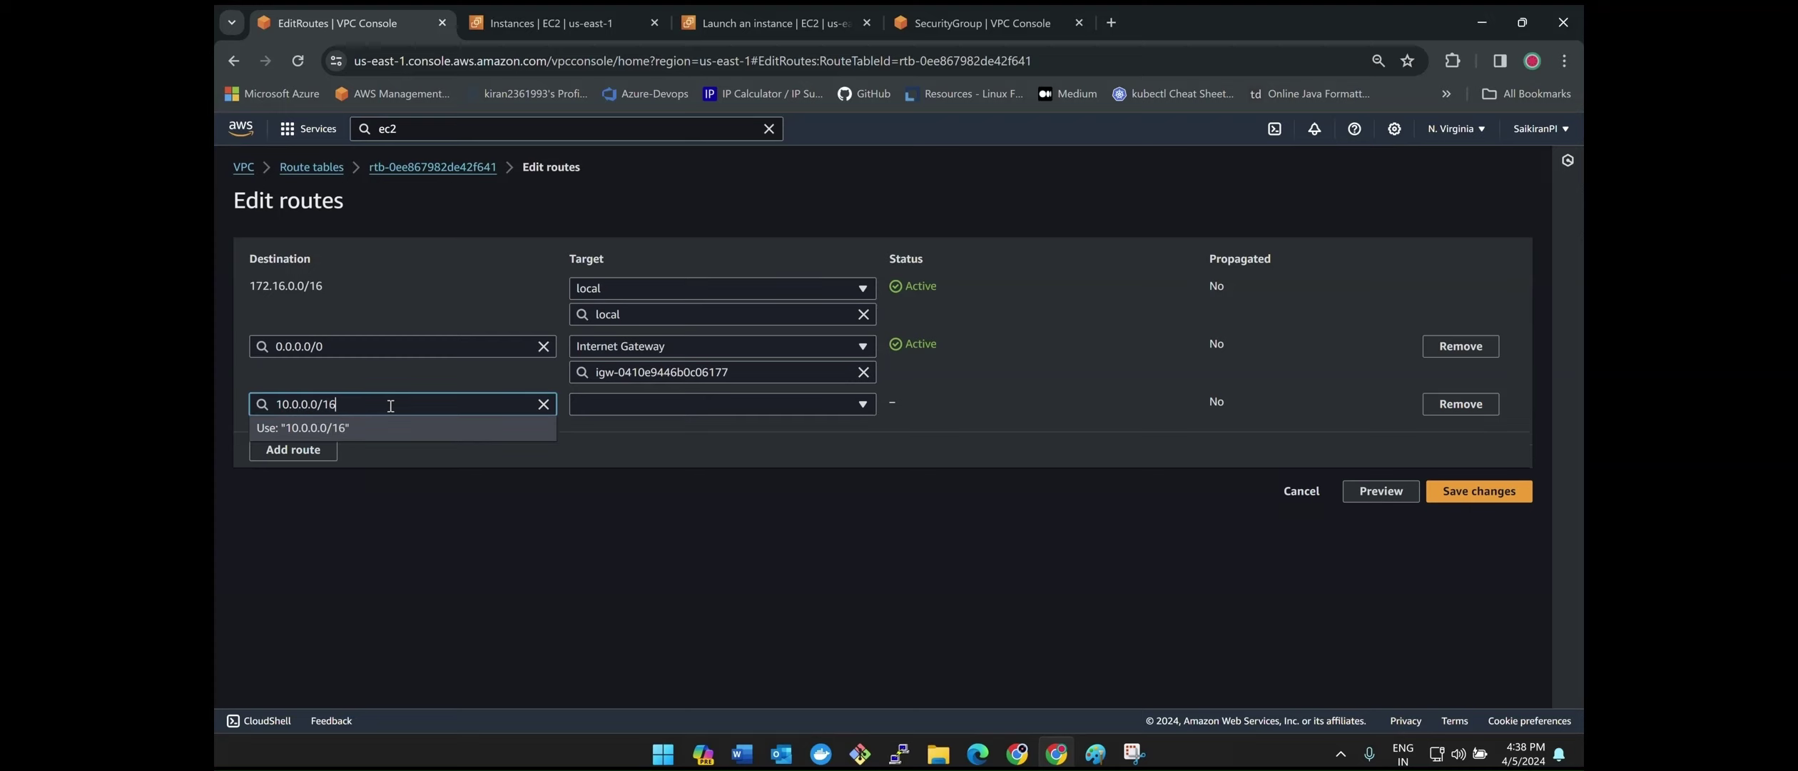
pyautogui.click(518, 426)
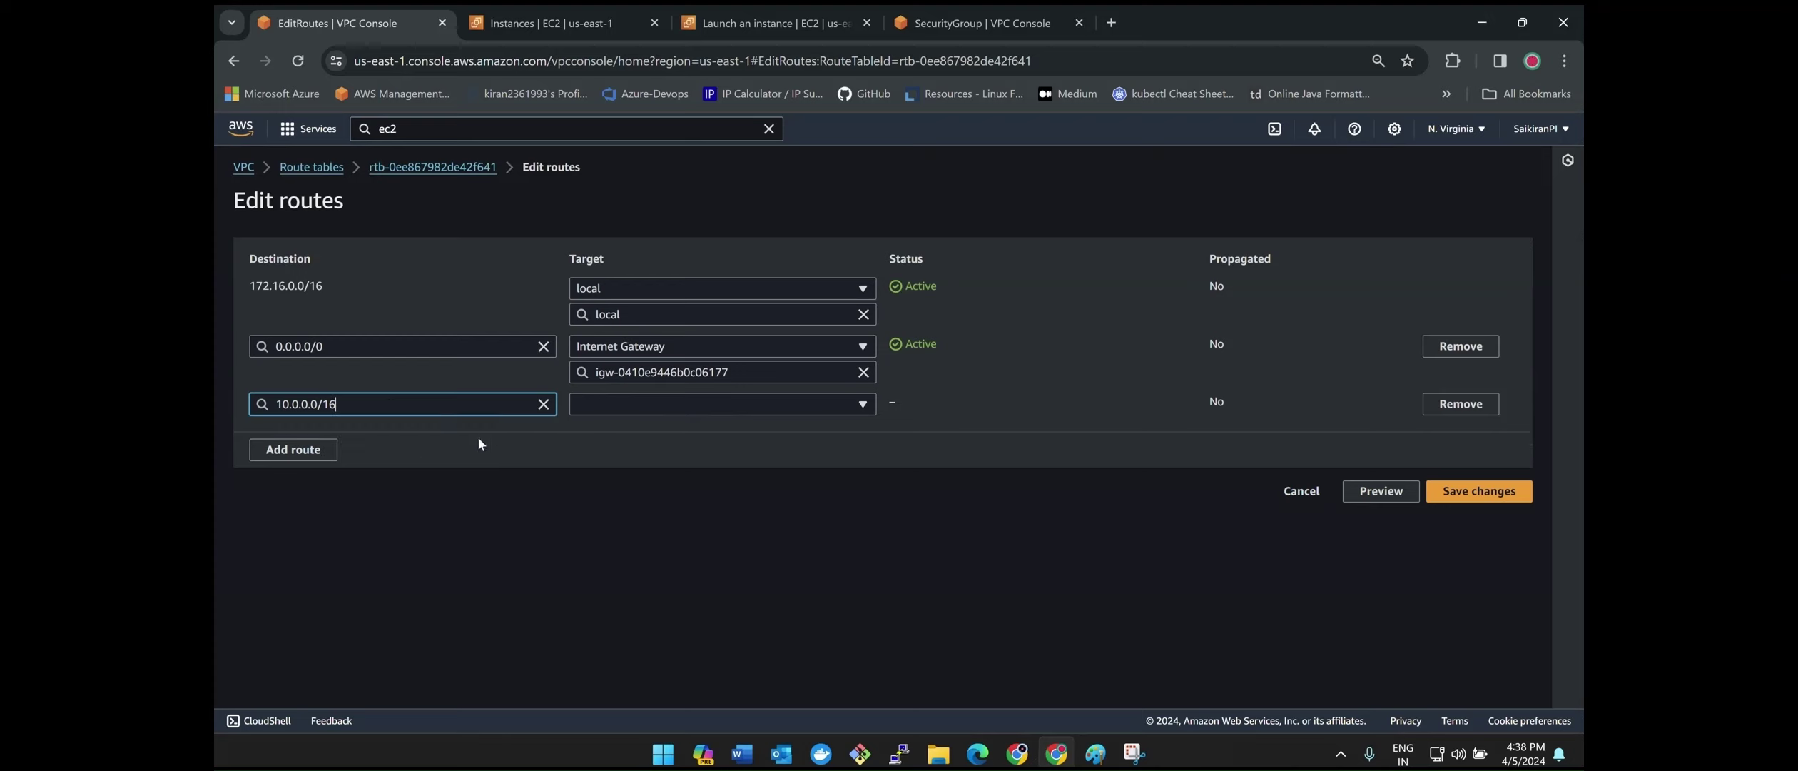
# - Check the ping sessions of both instances in PuTTY, and return to the route editor in the browser
pyautogui.click(760, 403)
pyautogui.click(908, 758)
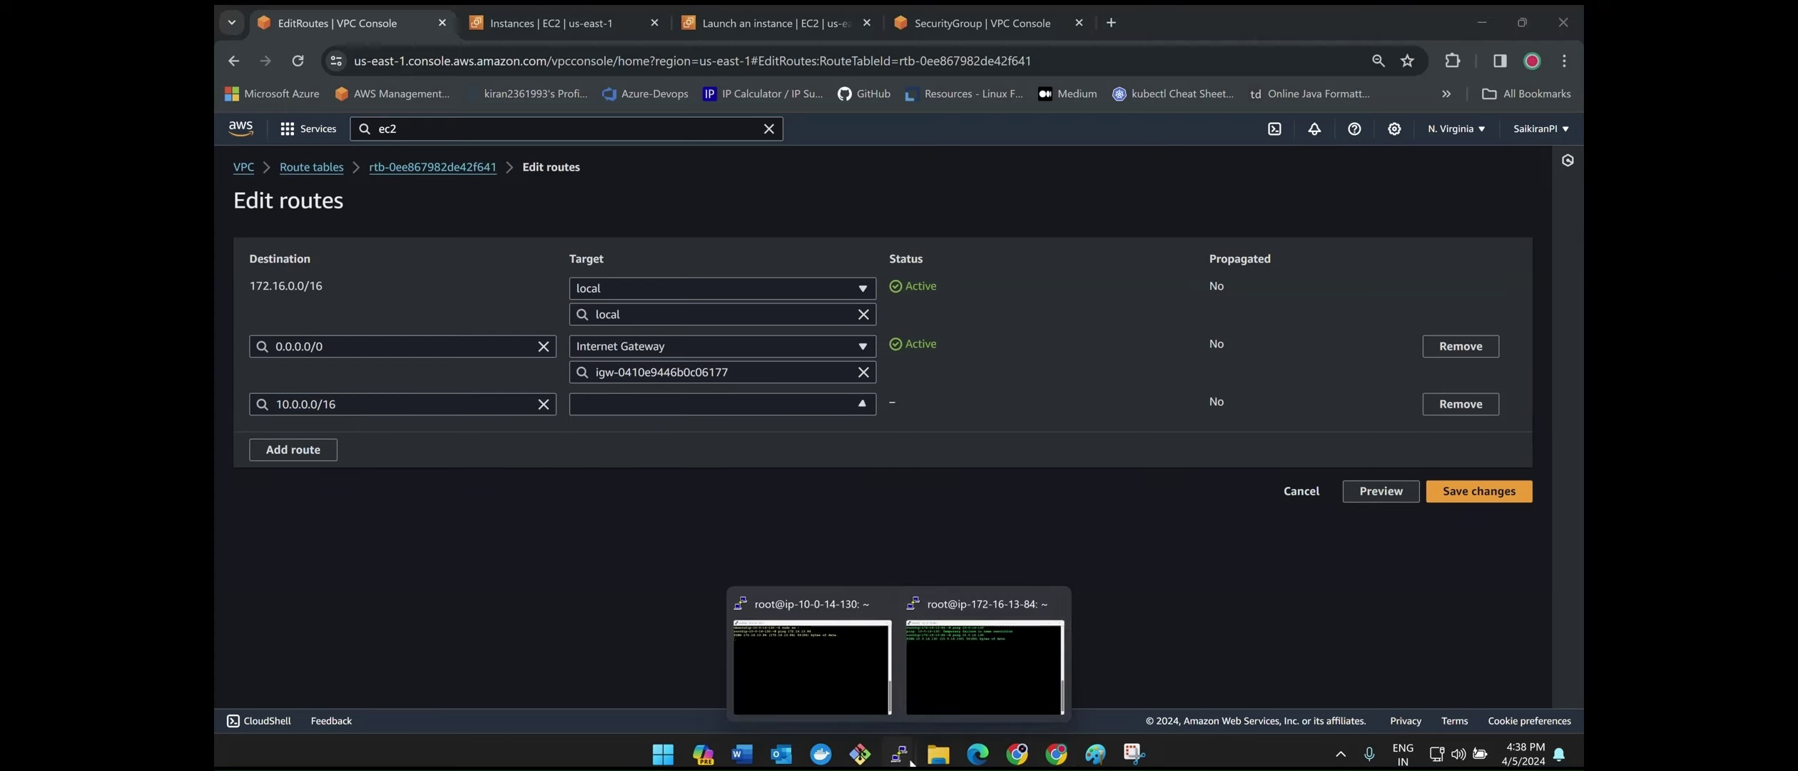
pyautogui.click(957, 670)
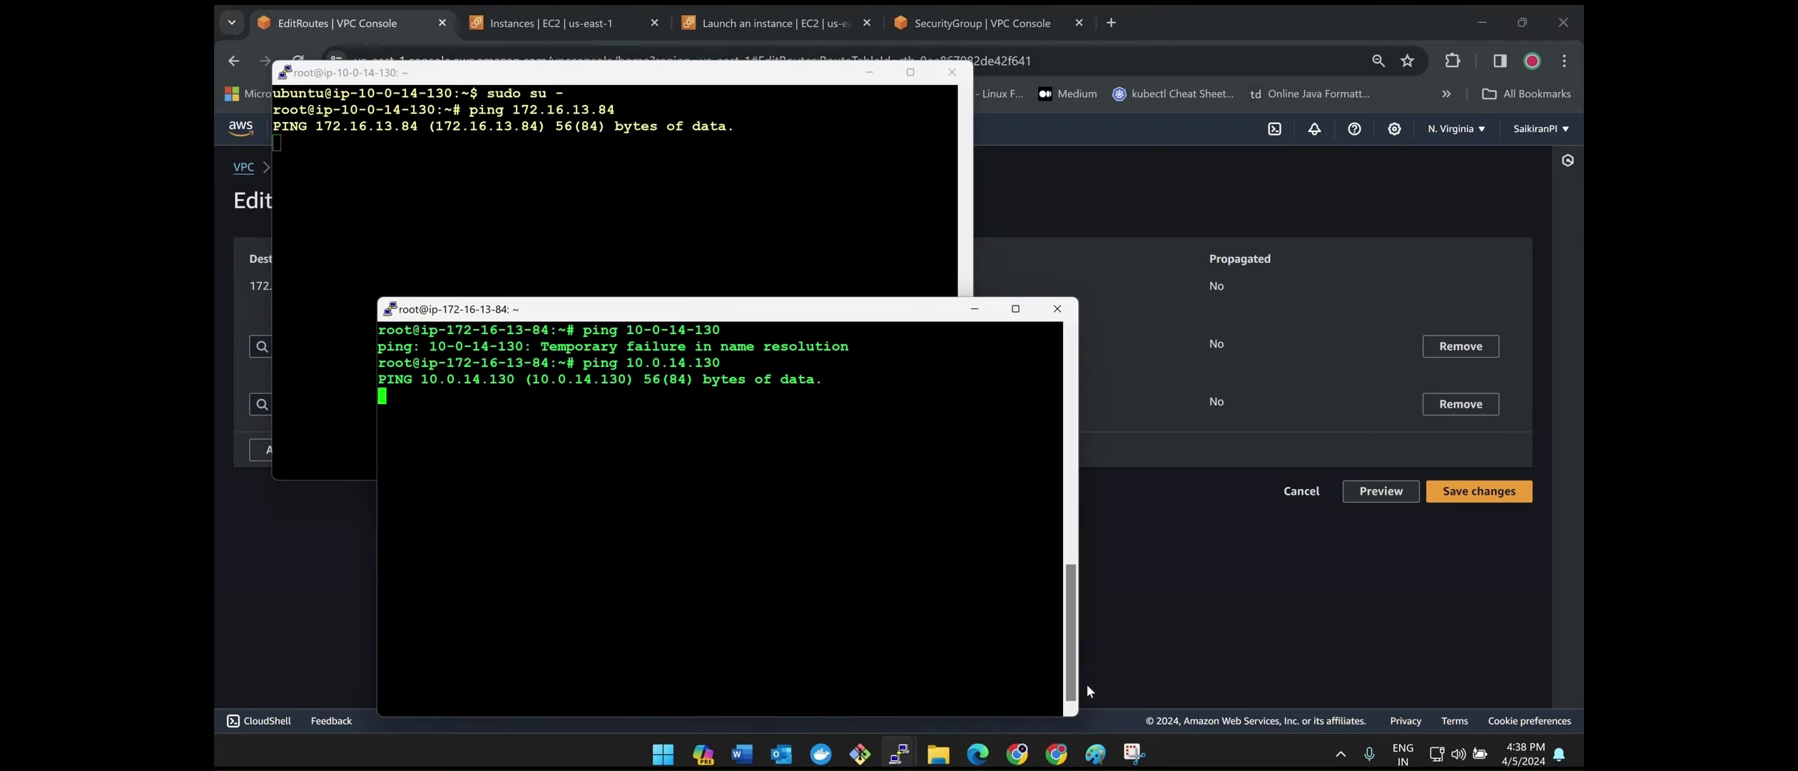
pyautogui.click(1175, 618)
# - Target the 10.0.0.0/16 route at the App-Web peering connection and save the route changes
pyautogui.click(858, 404)
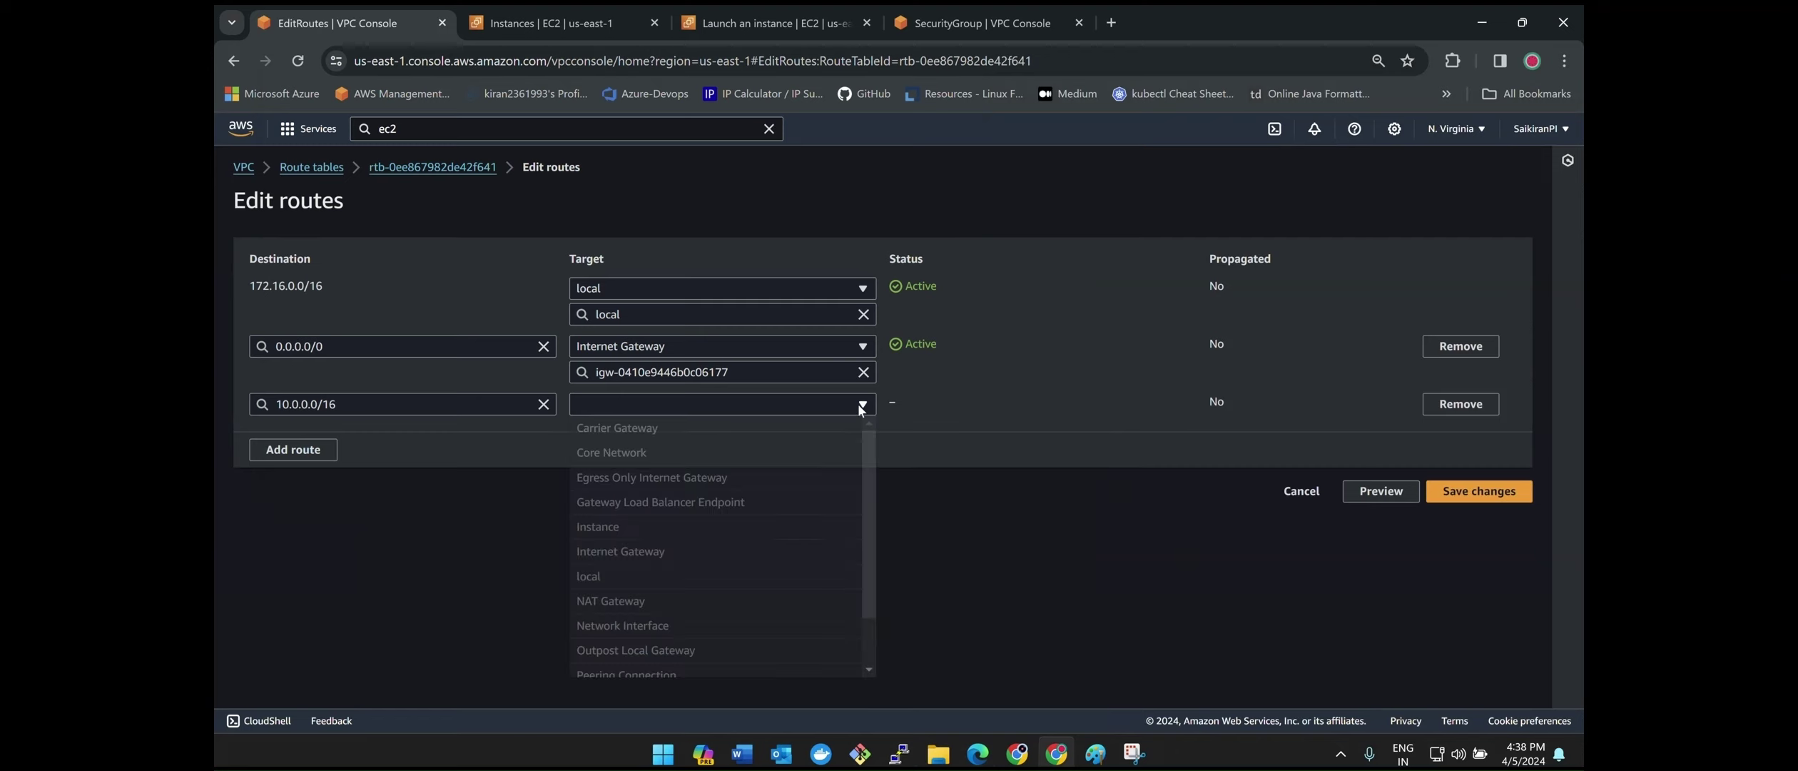
pyautogui.scroll(-2, 671, 651)
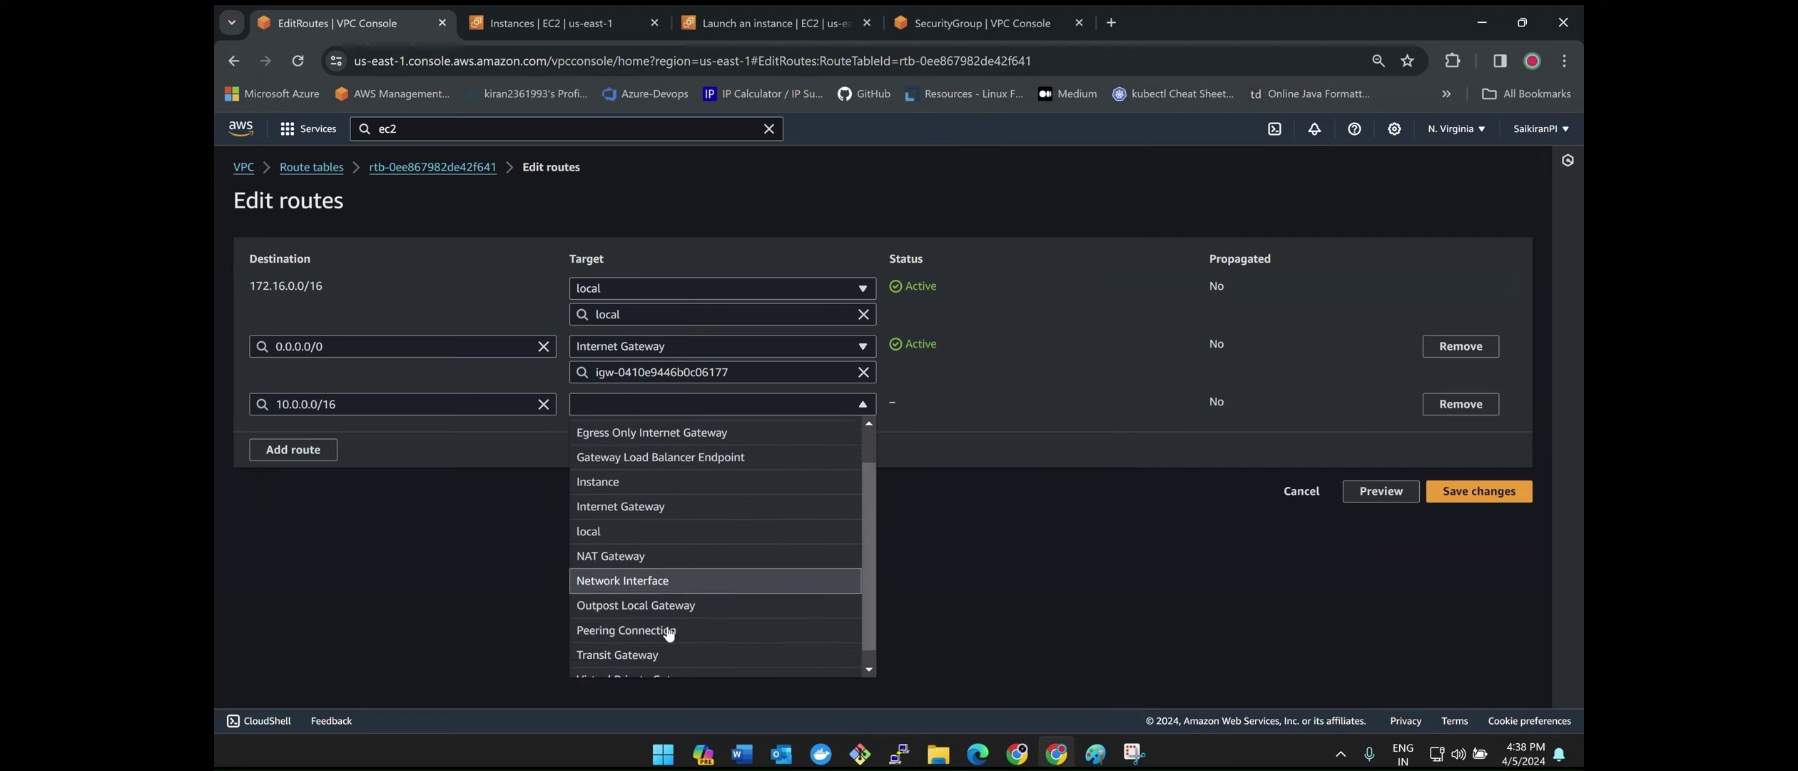
pyautogui.click(674, 608)
pyautogui.click(705, 426)
pyautogui.write('pcx-')
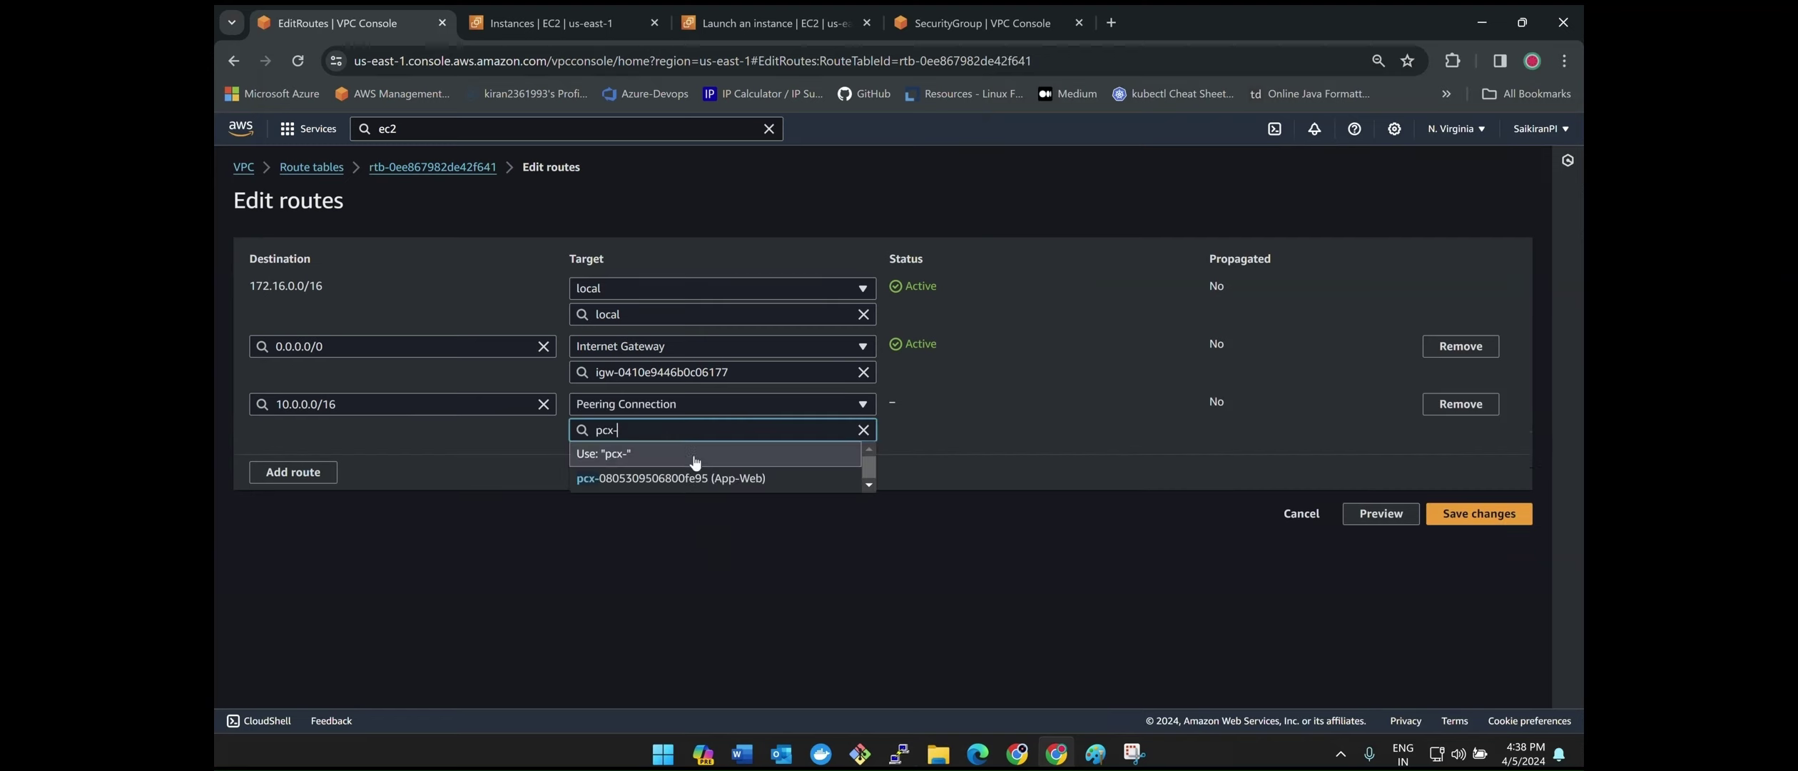
pyautogui.click(686, 477)
pyautogui.click(1473, 513)
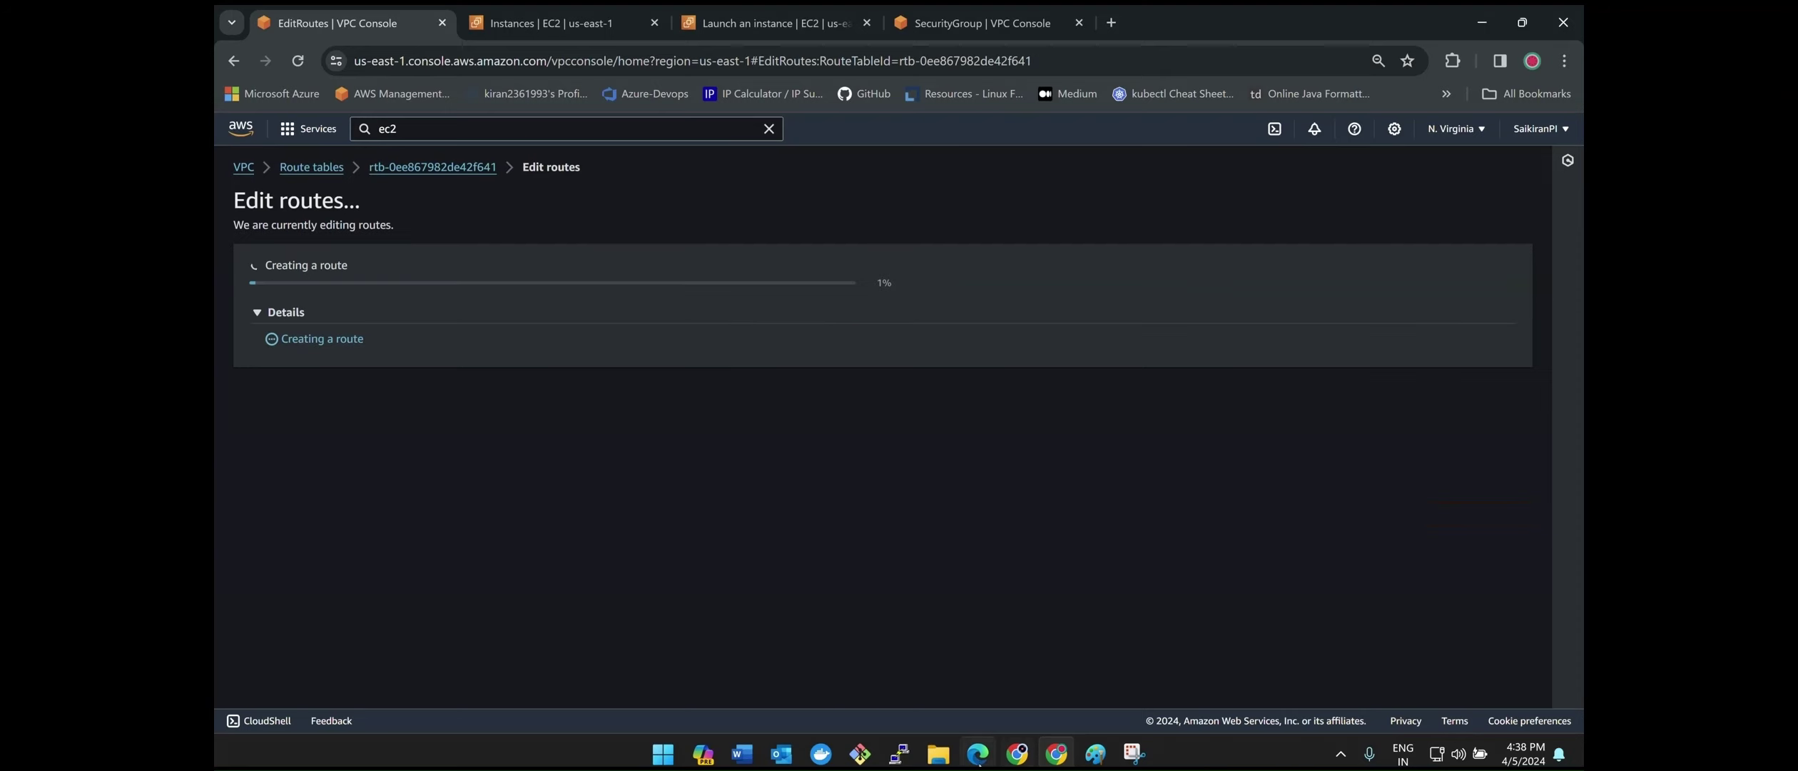
# - Examine the ping output between the two instances in both PuTTY windows, and minimize the windows
pyautogui.moveTo(899, 753)
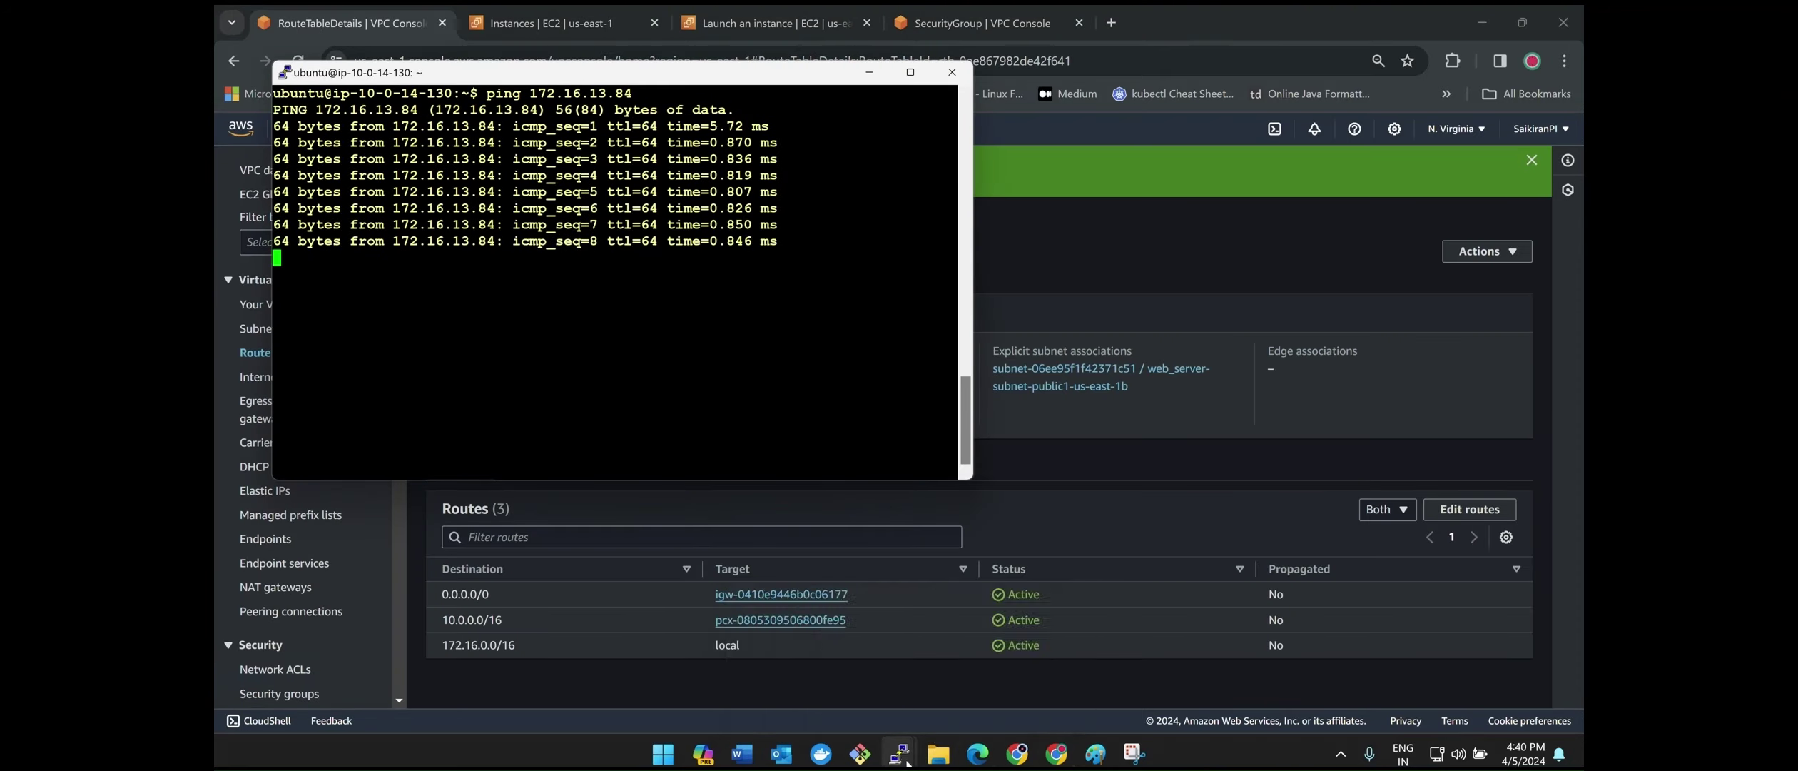
pyautogui.click(939, 689)
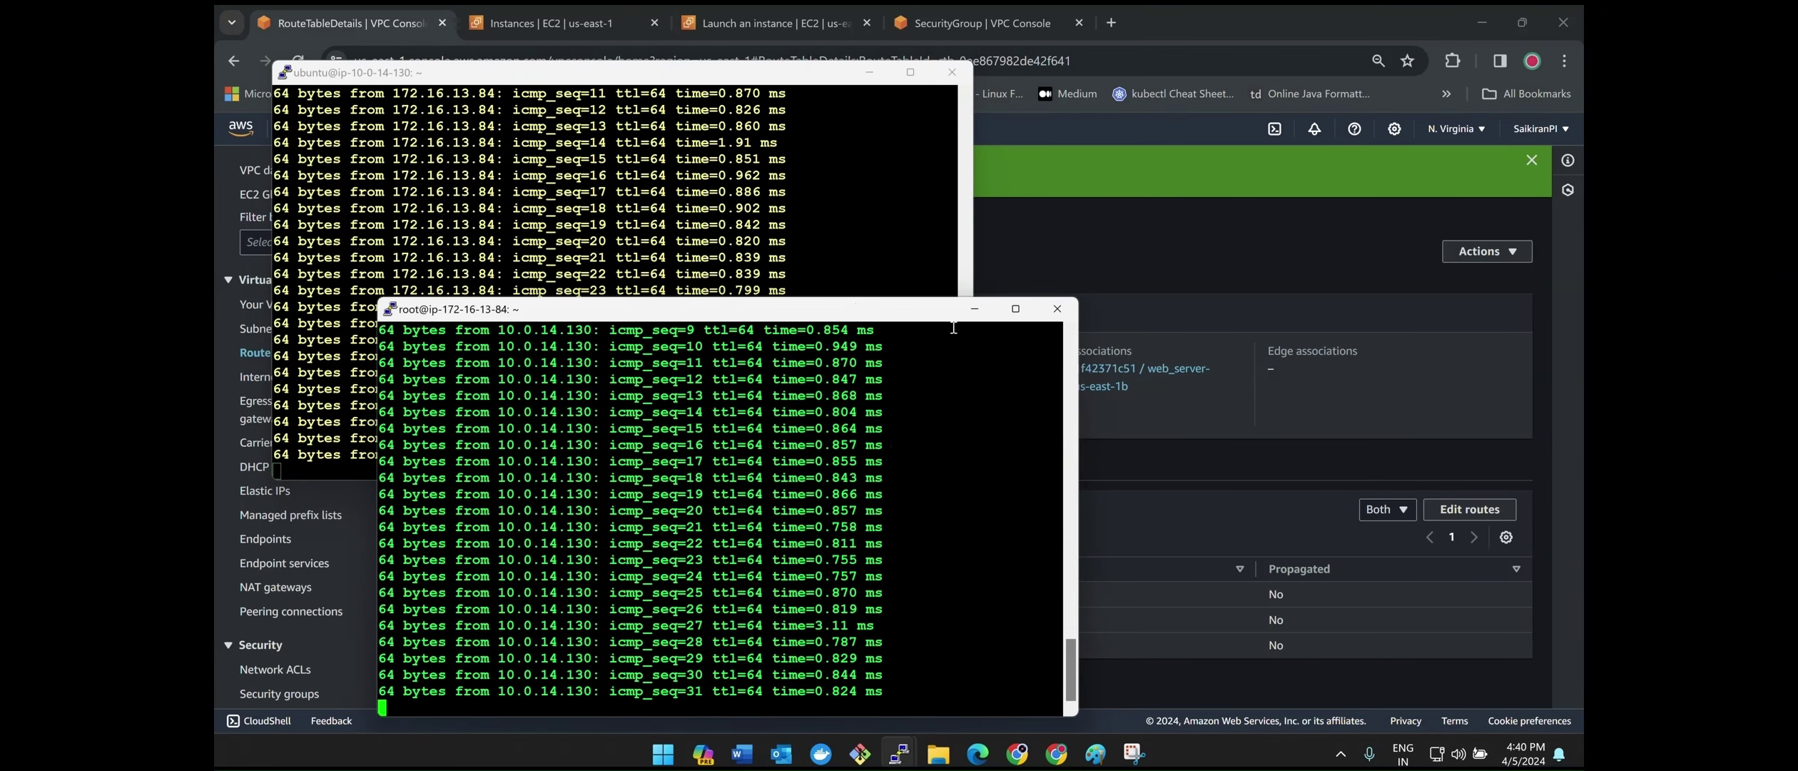
pyautogui.click(975, 312)
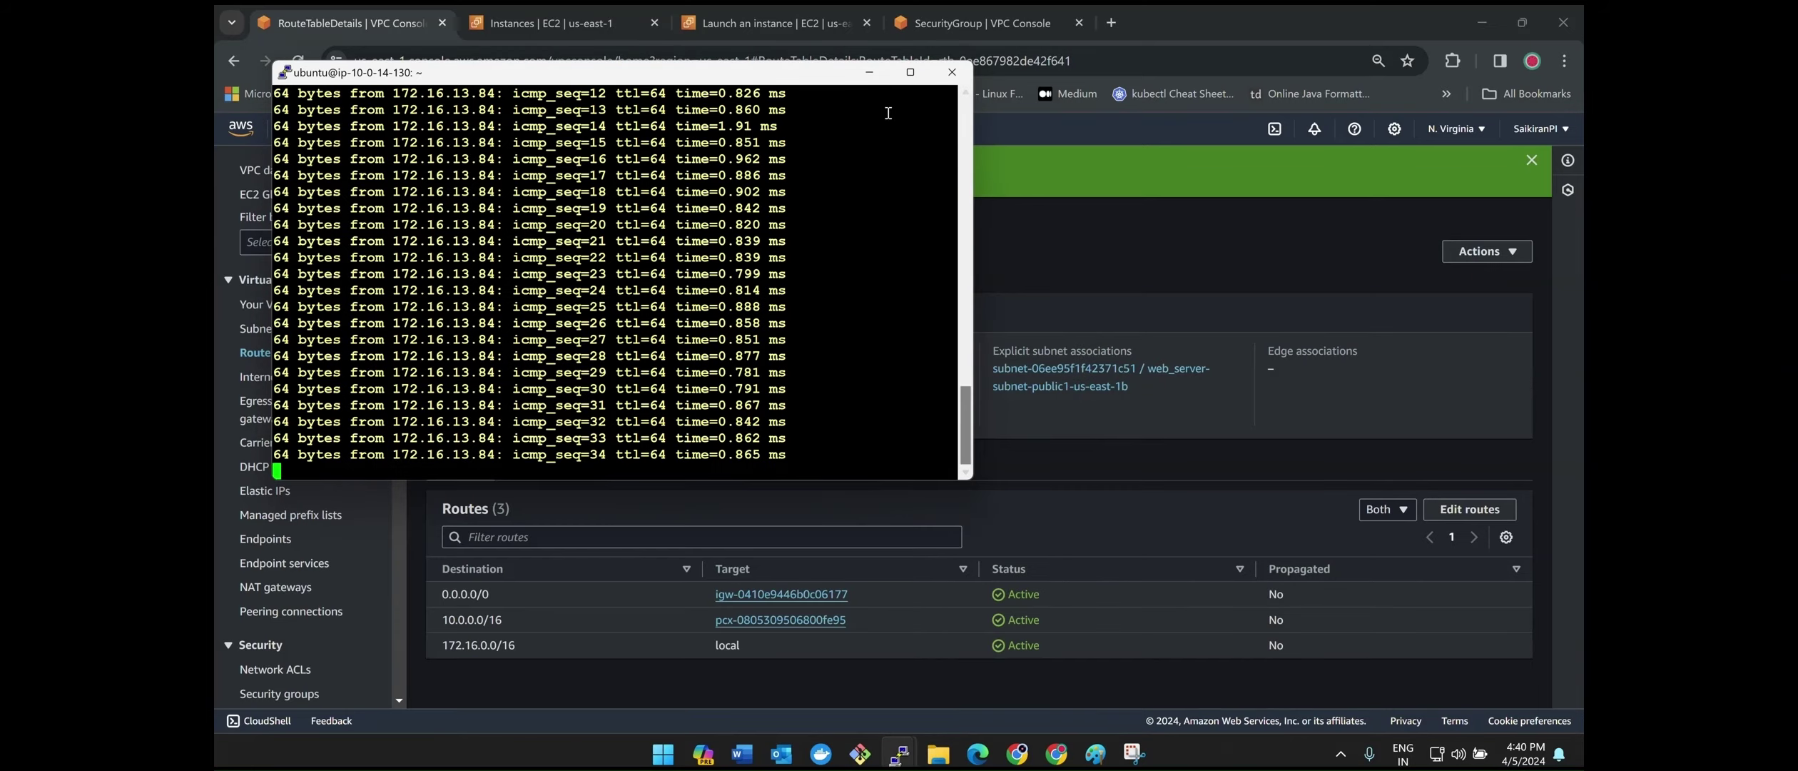
pyautogui.click(869, 72)
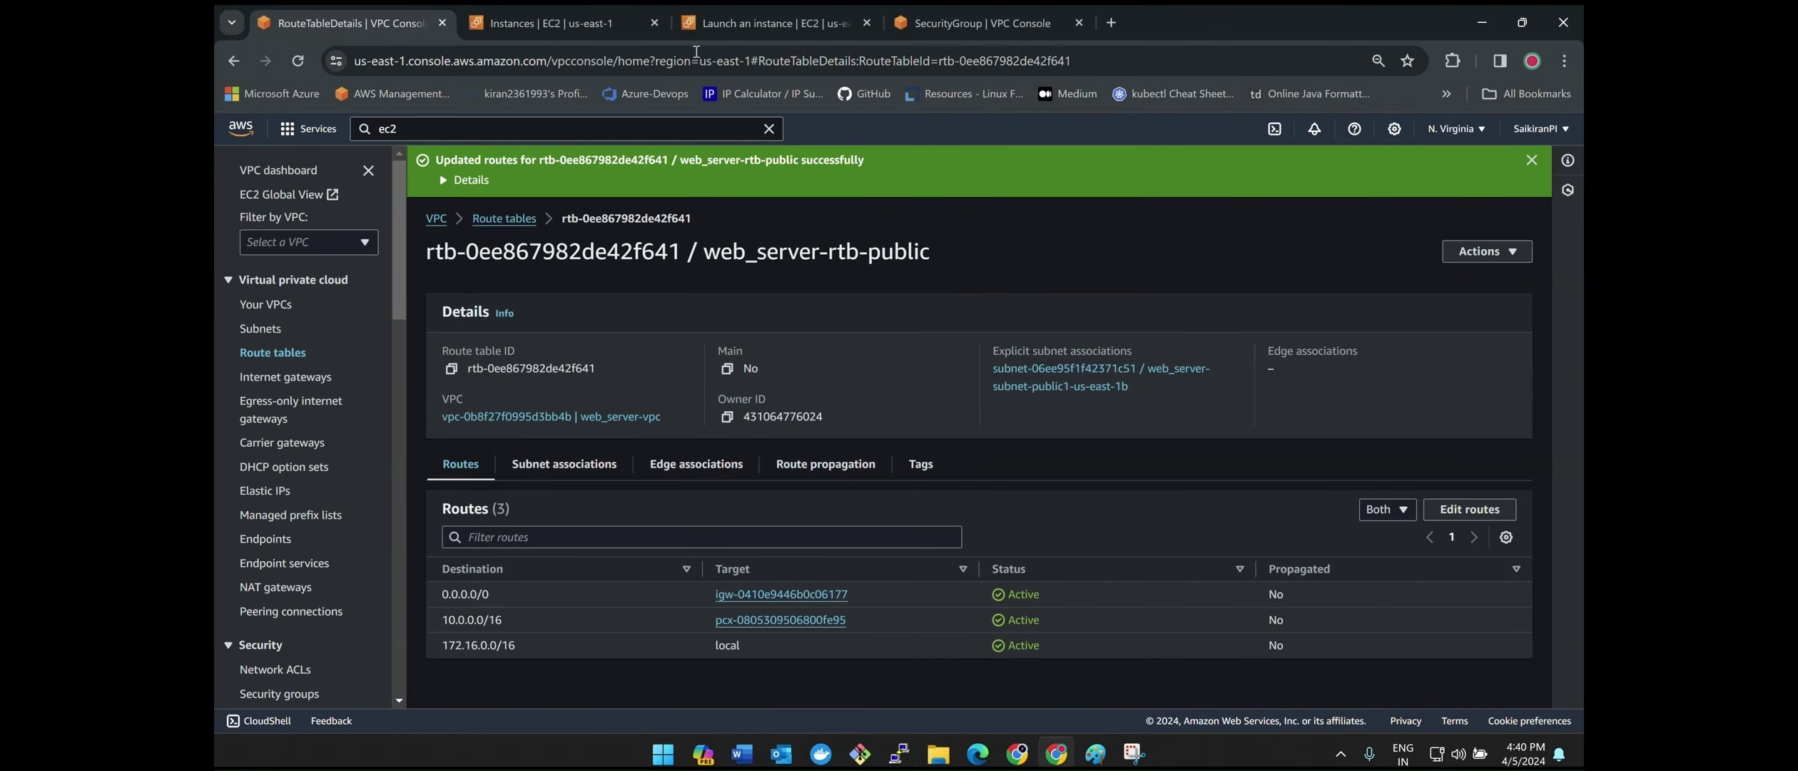
# - Copy the Db_server instance's public IPv4 address and enter it with the ubuntu user as the host in a new PuTTY session
pyautogui.click(729, 17)
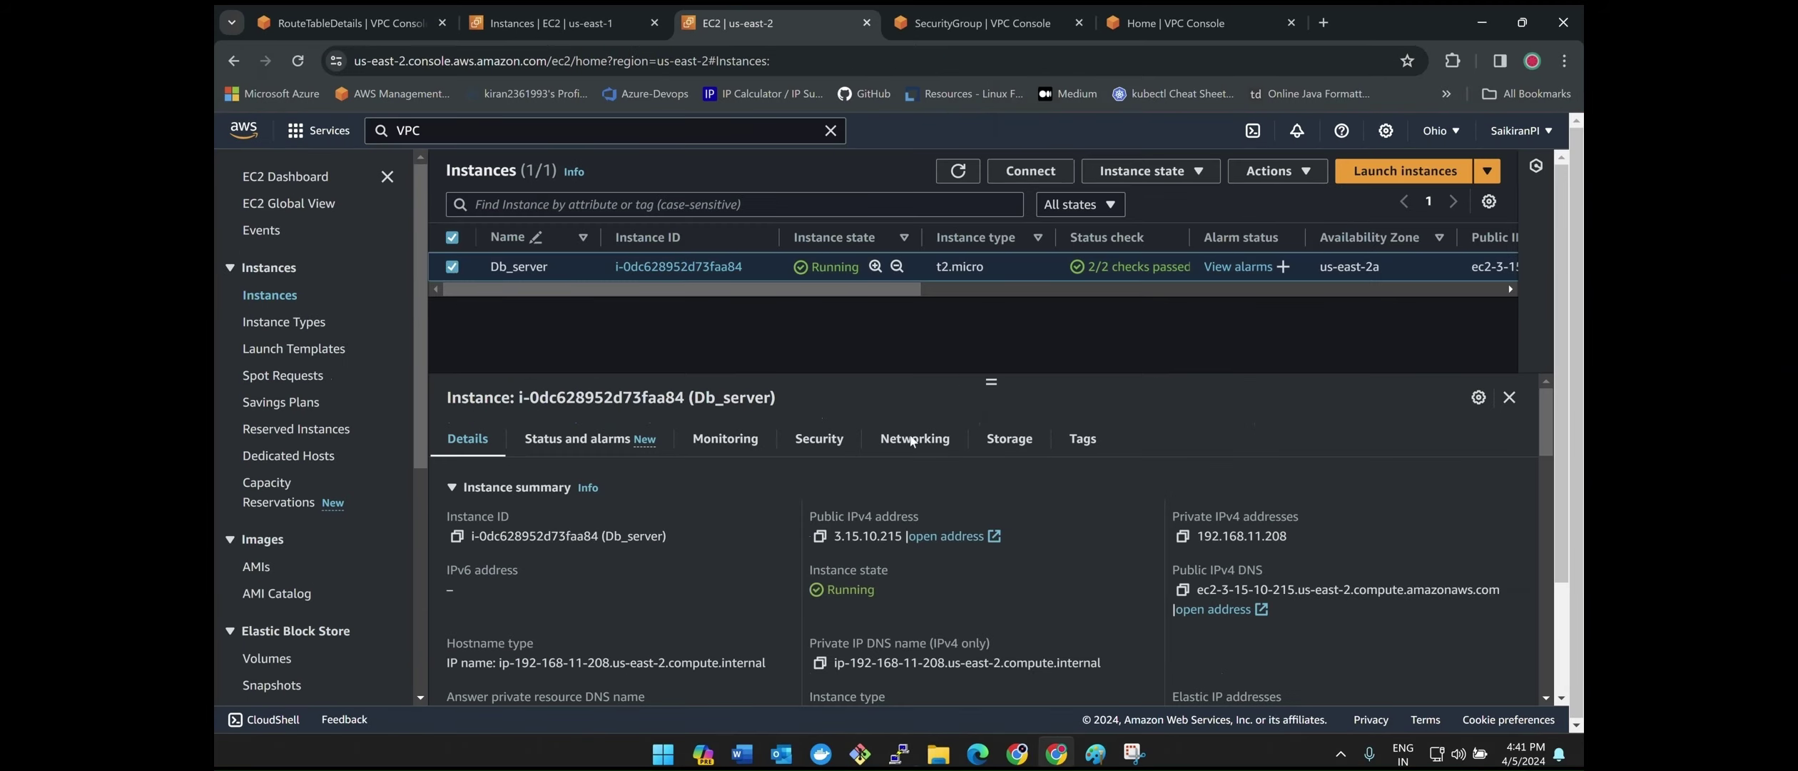
pyautogui.click(820, 539)
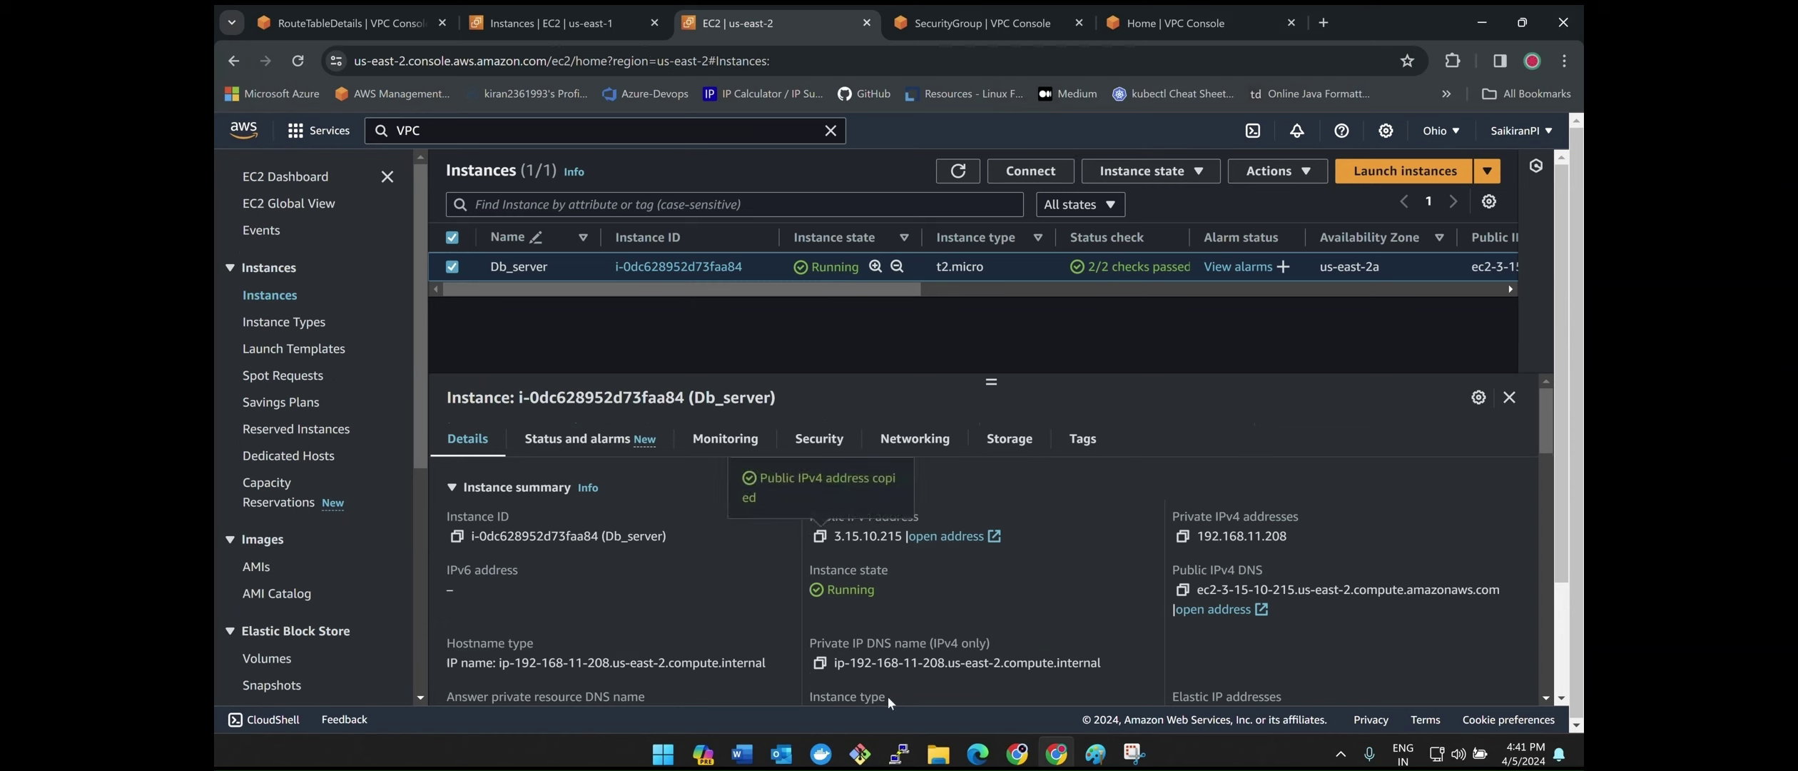
pyautogui.rightClick(897, 751)
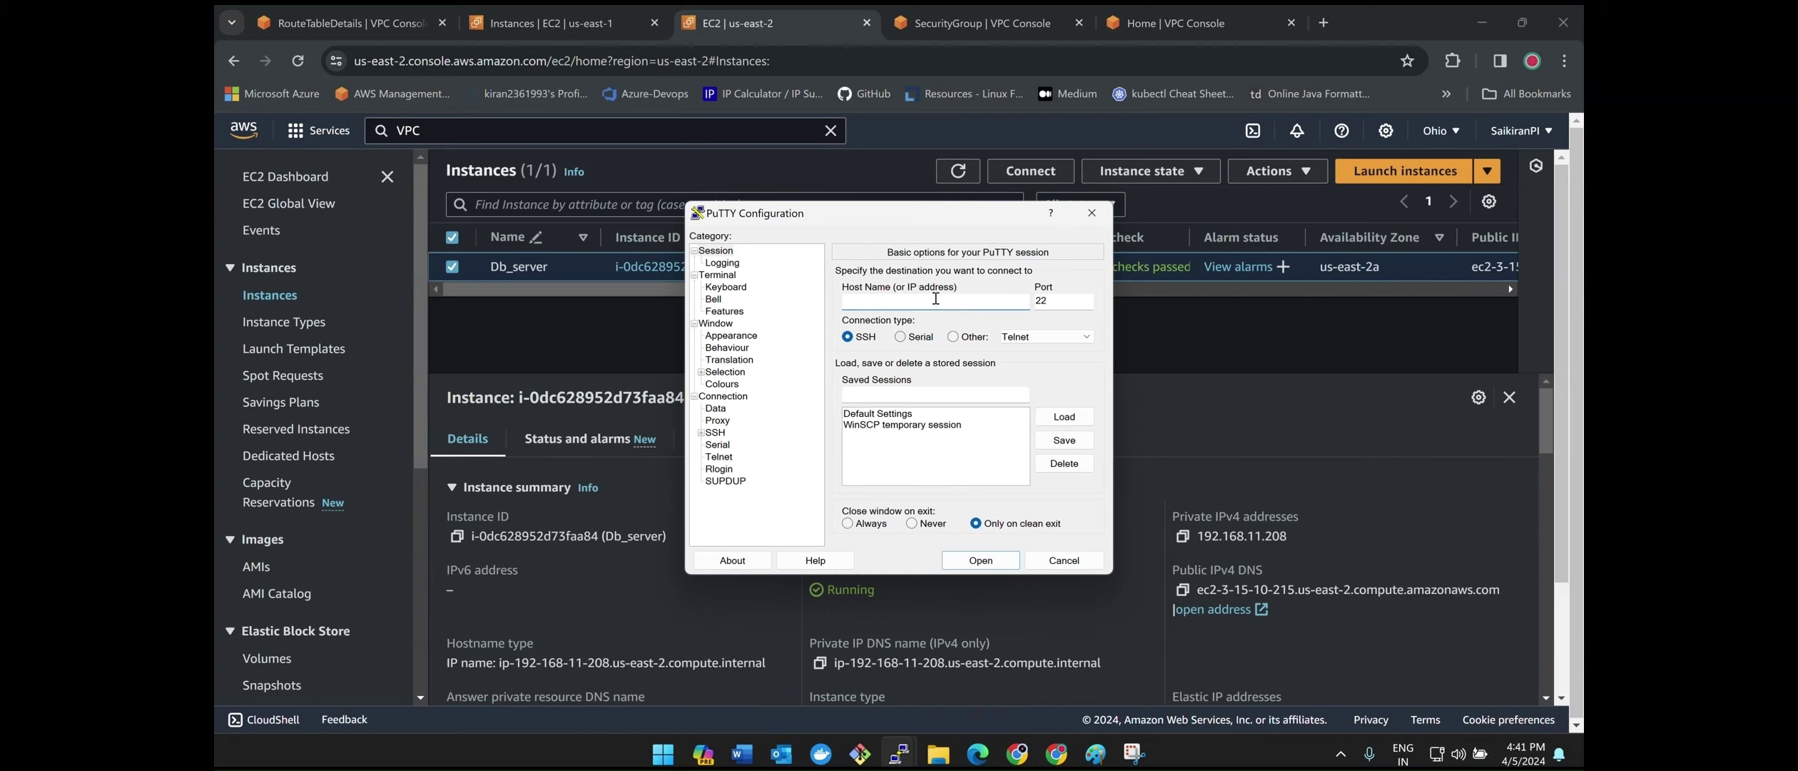
pyautogui.write('ubuntu@')
pyautogui.hotkey('ctrl', 'v')
# - Select the Ohio_KP private key for SSH authentication and connect to the Db_server instance
pyautogui.click(701, 433)
pyautogui.click(724, 471)
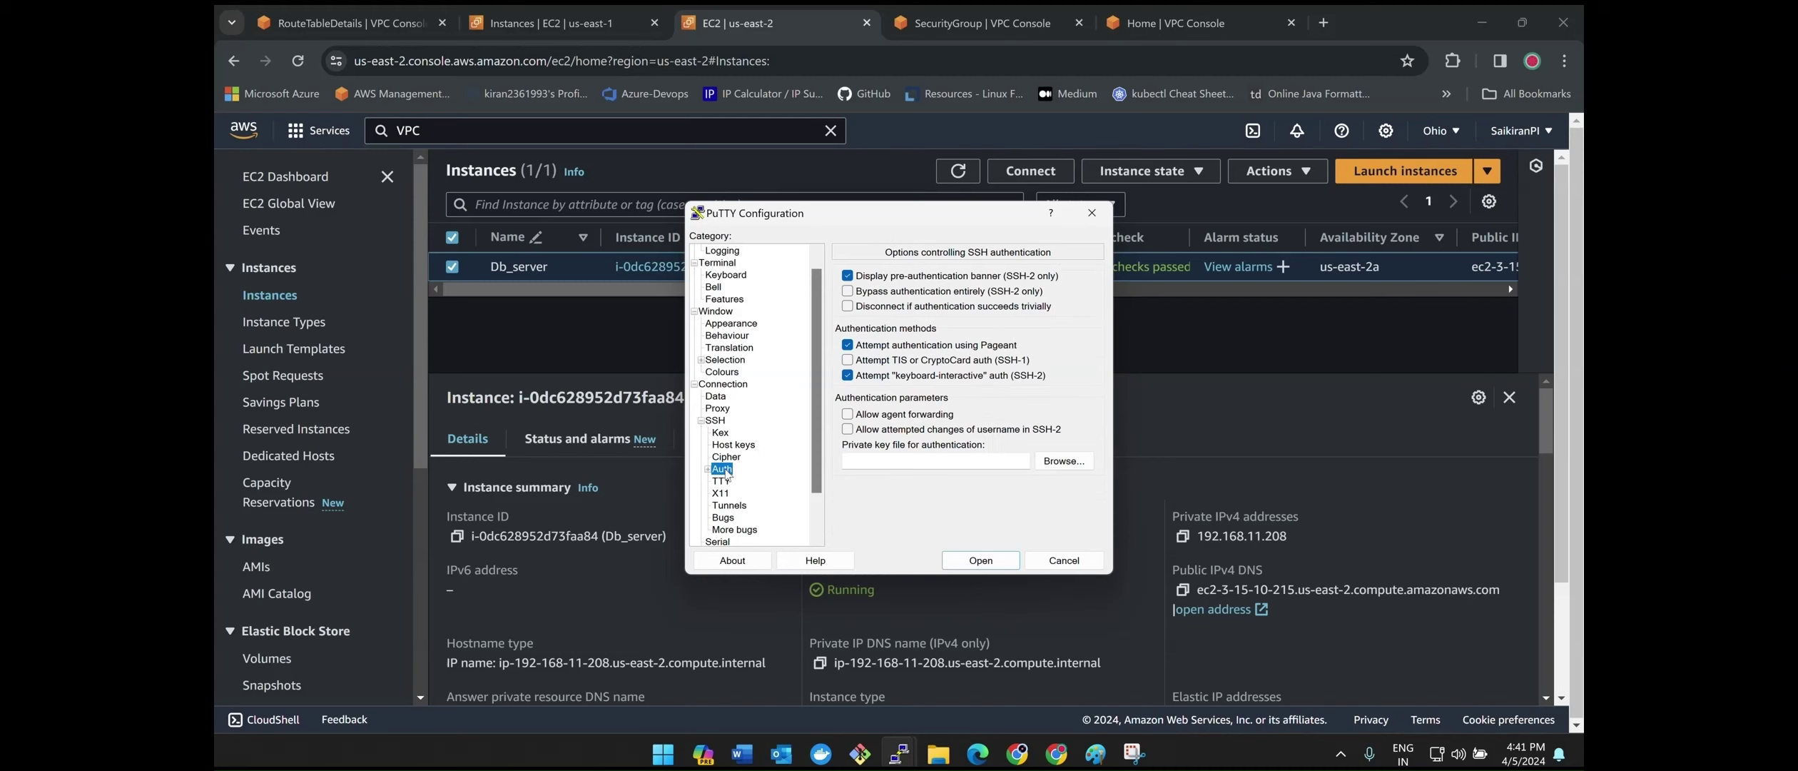
pyautogui.click(1049, 461)
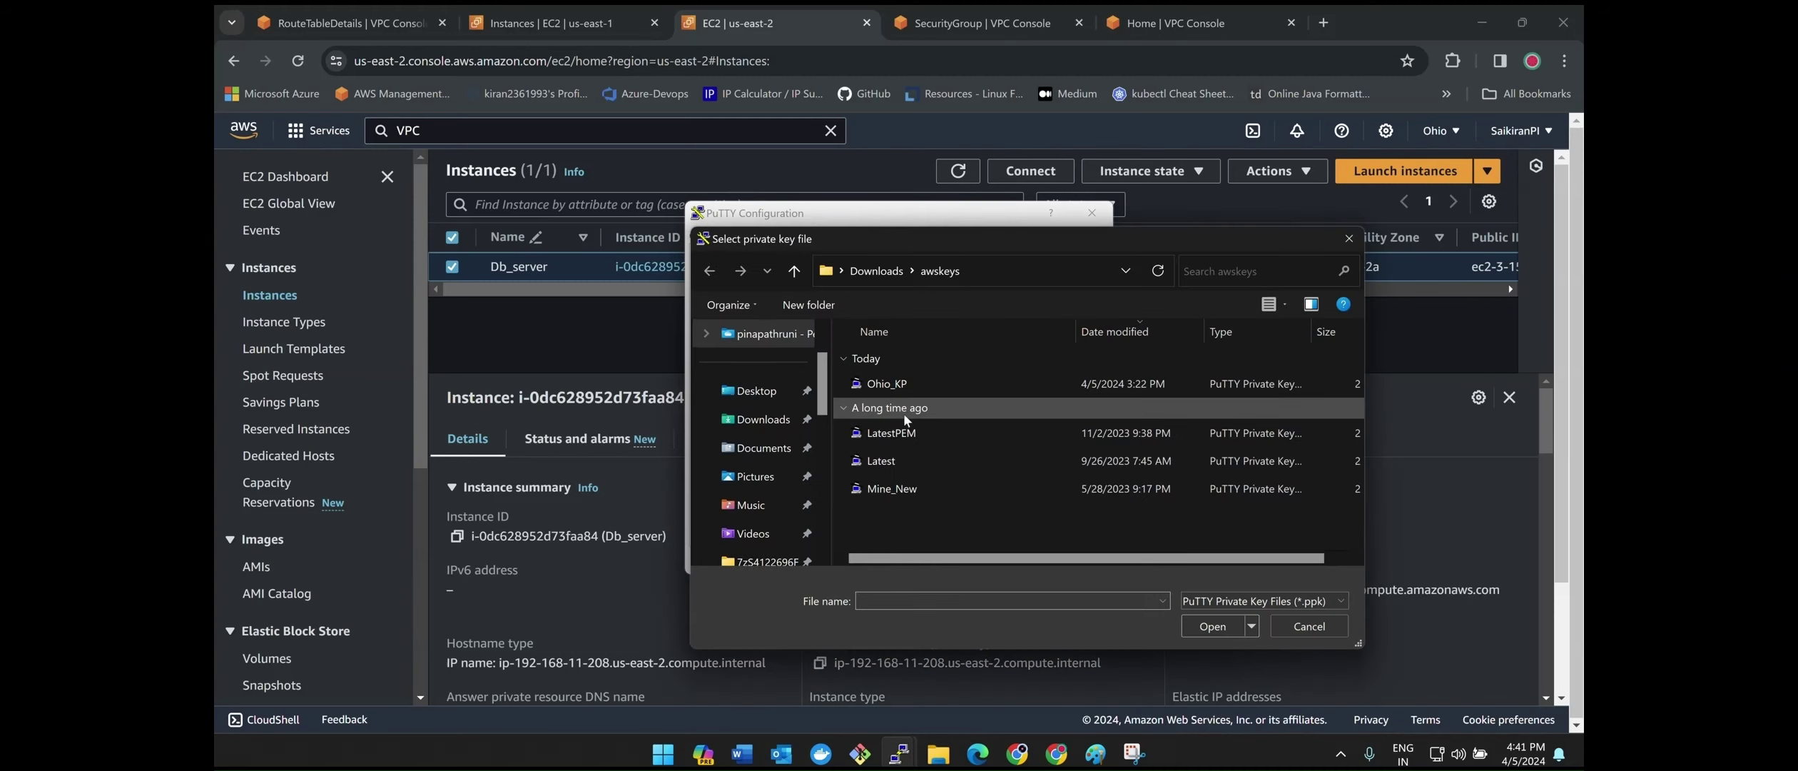
pyautogui.doubleClick(901, 385)
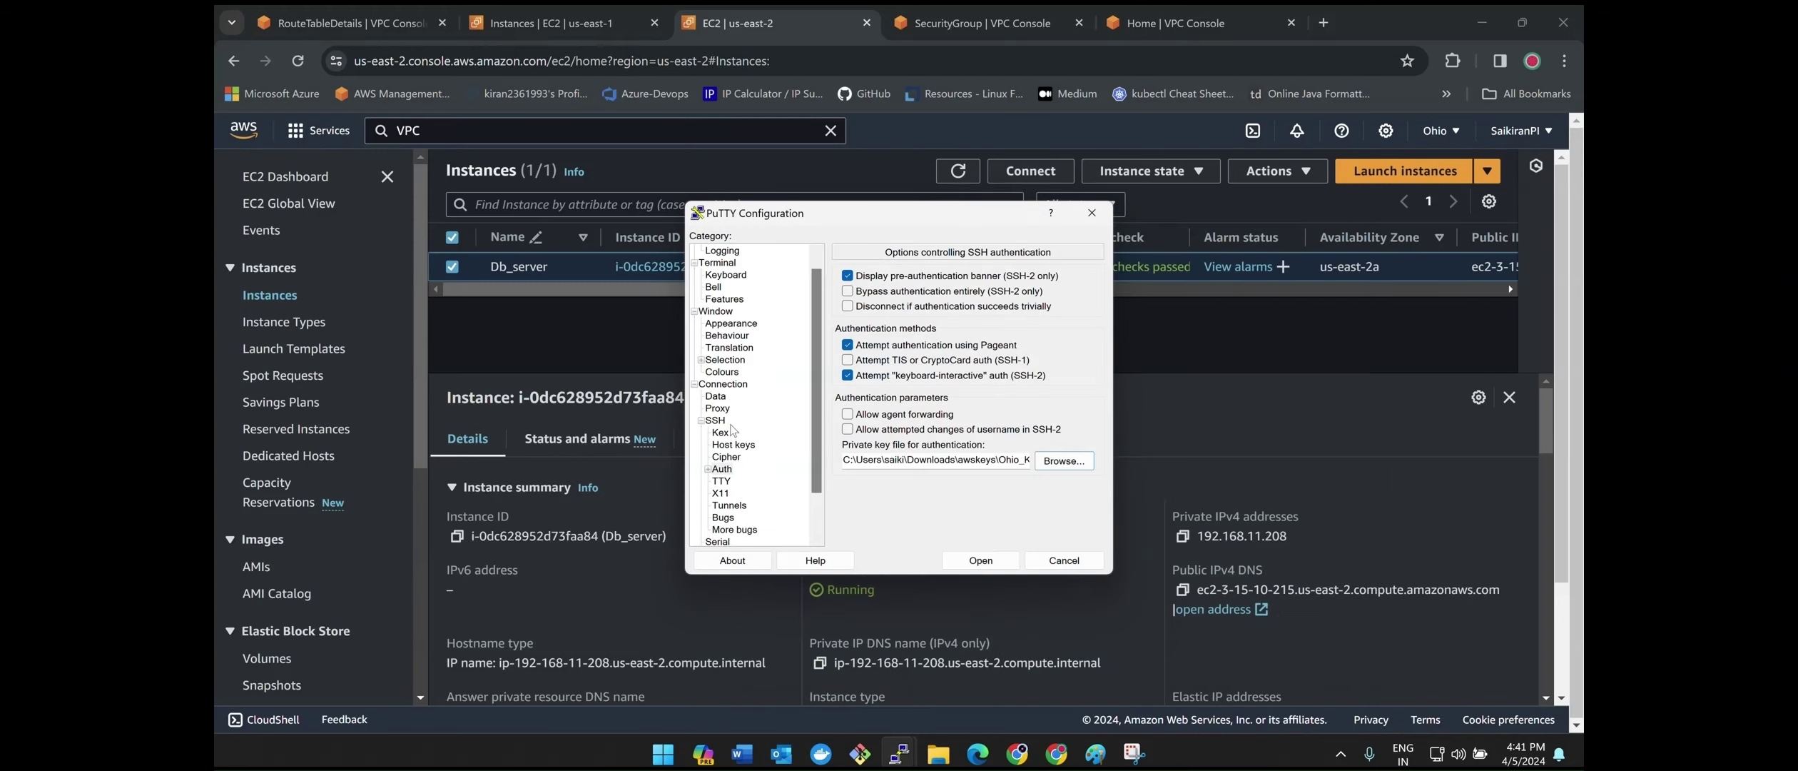
pyautogui.click(980, 560)
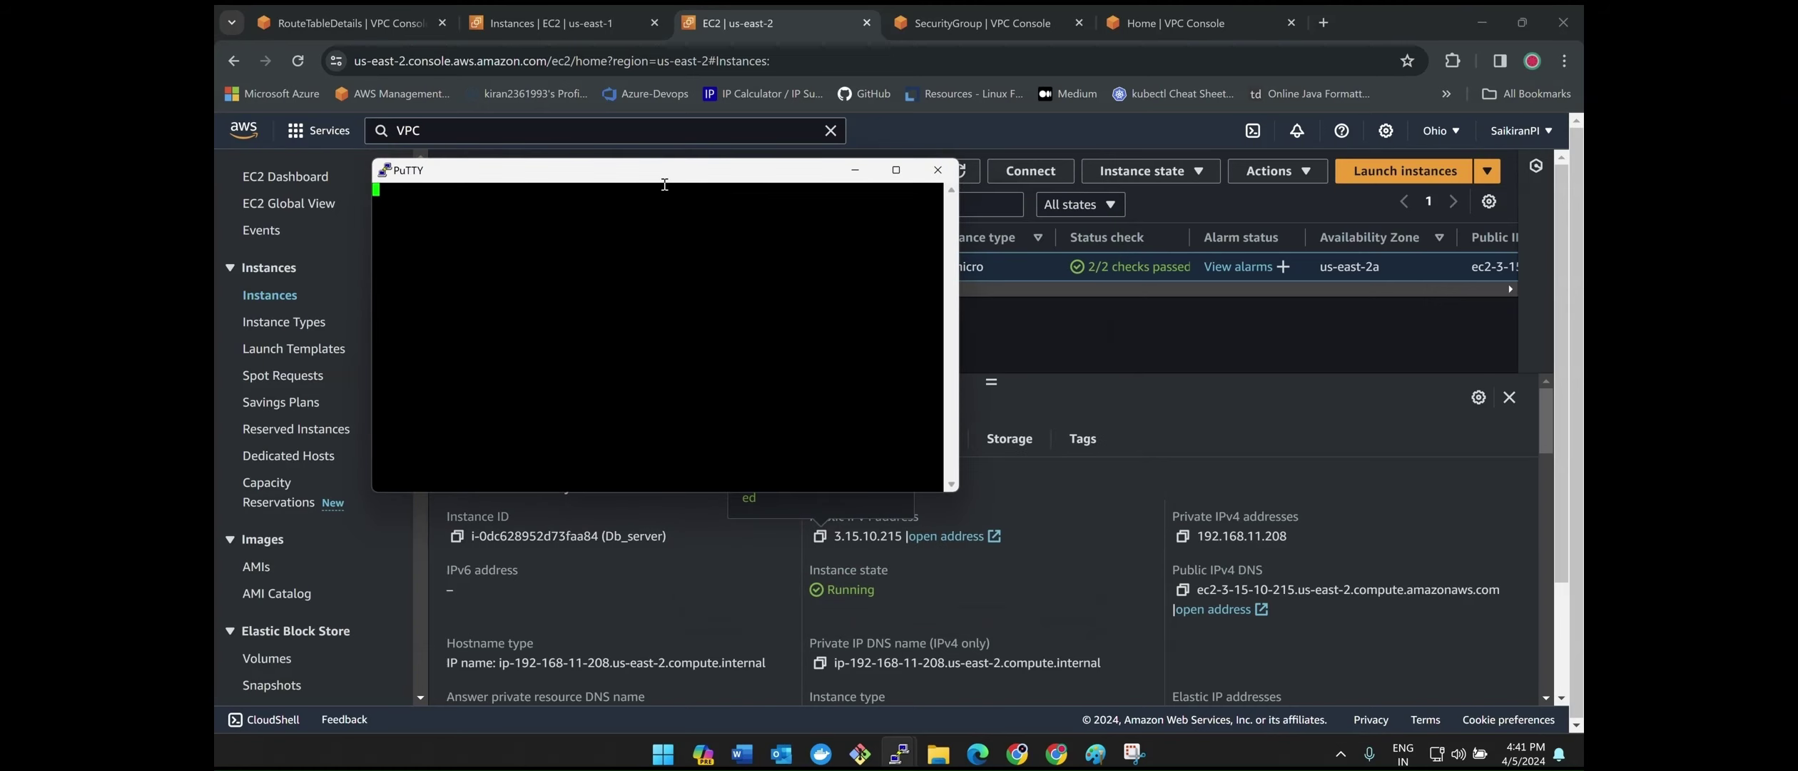
pyautogui.click(717, 481)
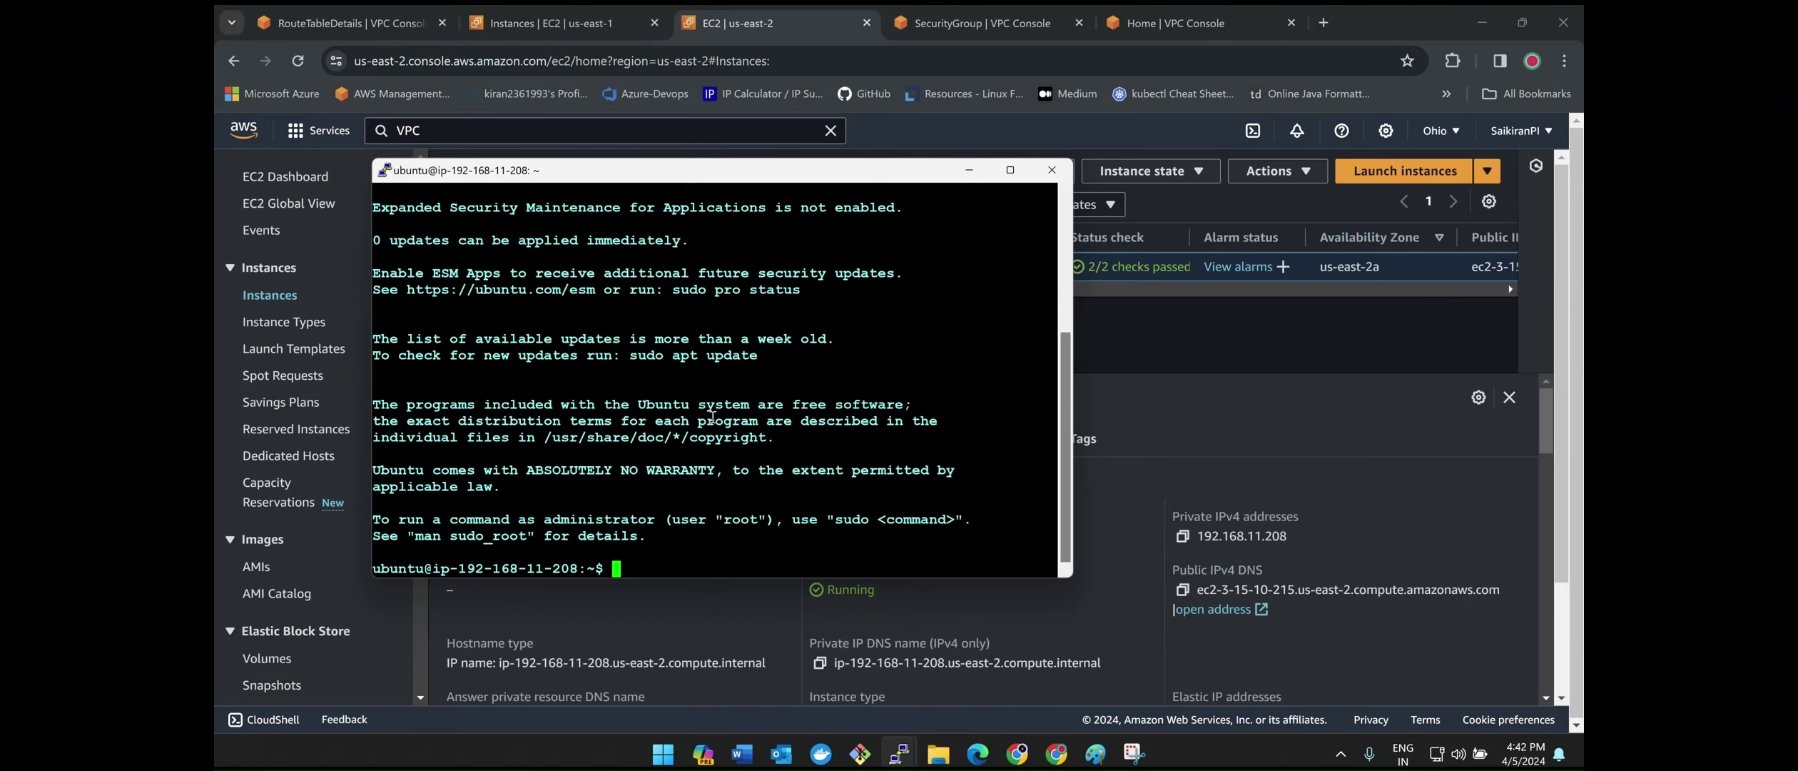
# - Switch to the root user with sudo su -, clear the terminal and reposition its window
pyautogui.write('sudo su -')
pyautogui.press('Return')
pyautogui.hotkey('ctrl', 'l')
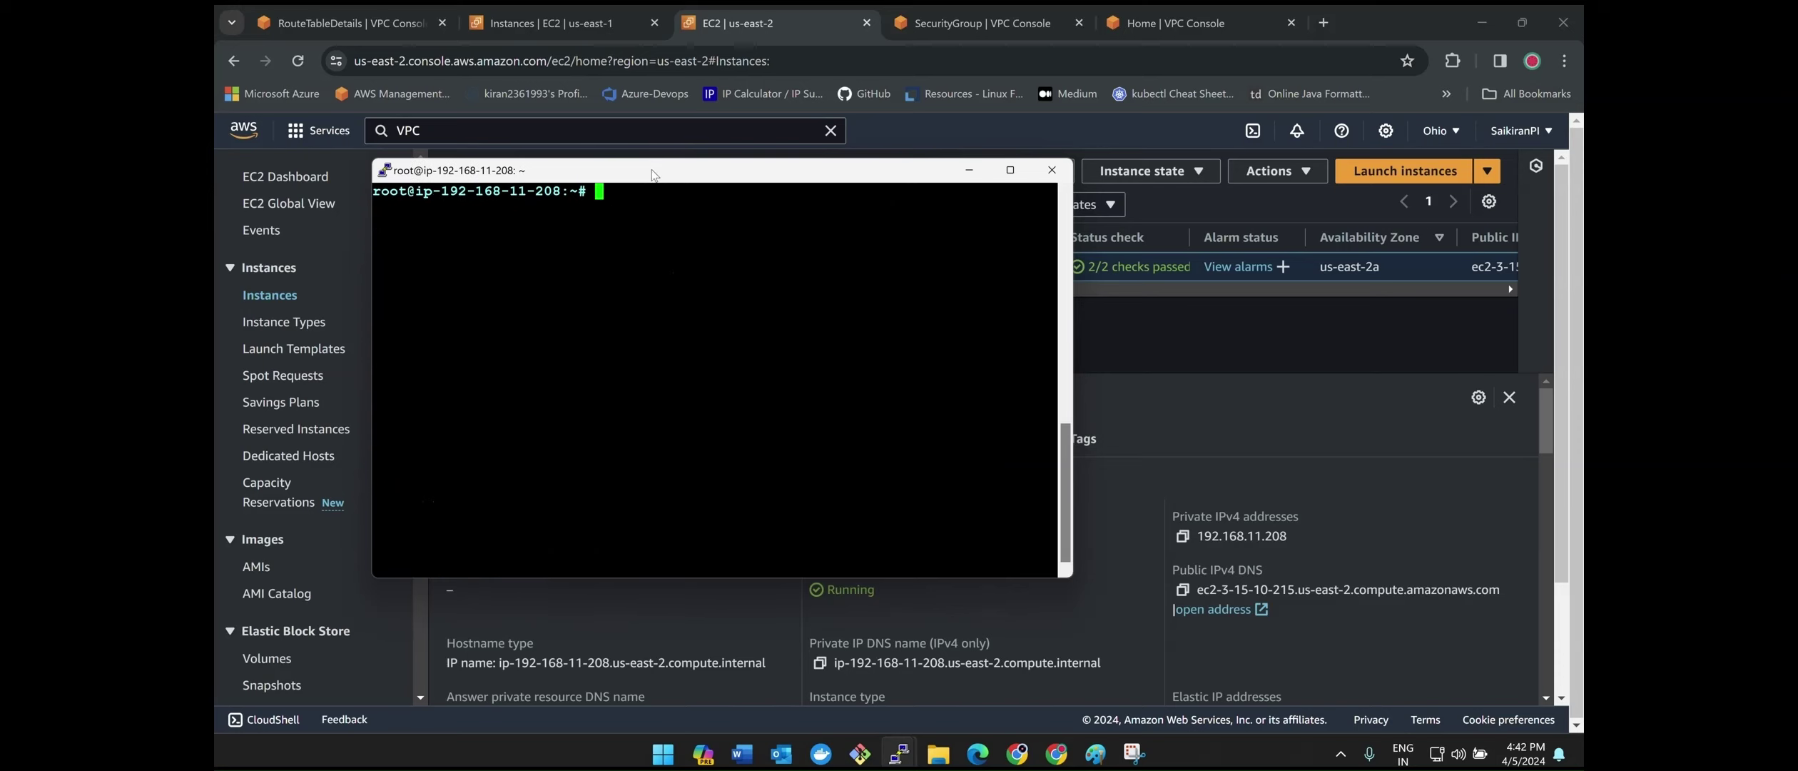
pyautogui.moveTo(654, 175); pyautogui.dragTo(968, 251)
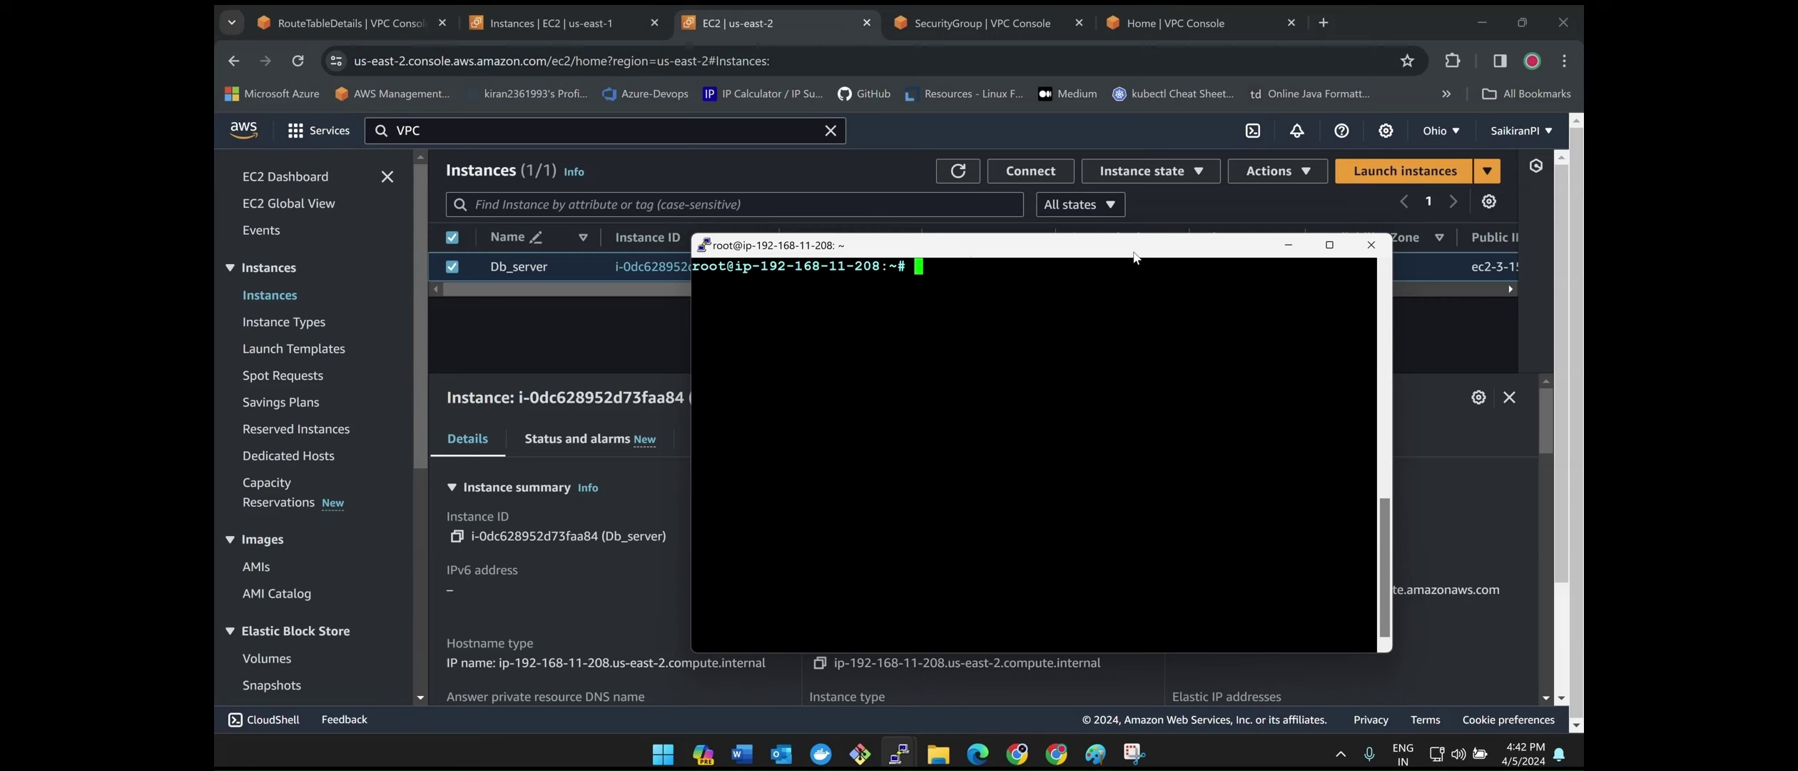
pyautogui.moveTo(1135, 257); pyautogui.dragTo(1104, 242)
# - Run watch ls -al in the Db_server terminal to keep the session alive, and minimize the window
pyautogui.write('watch ls -al')
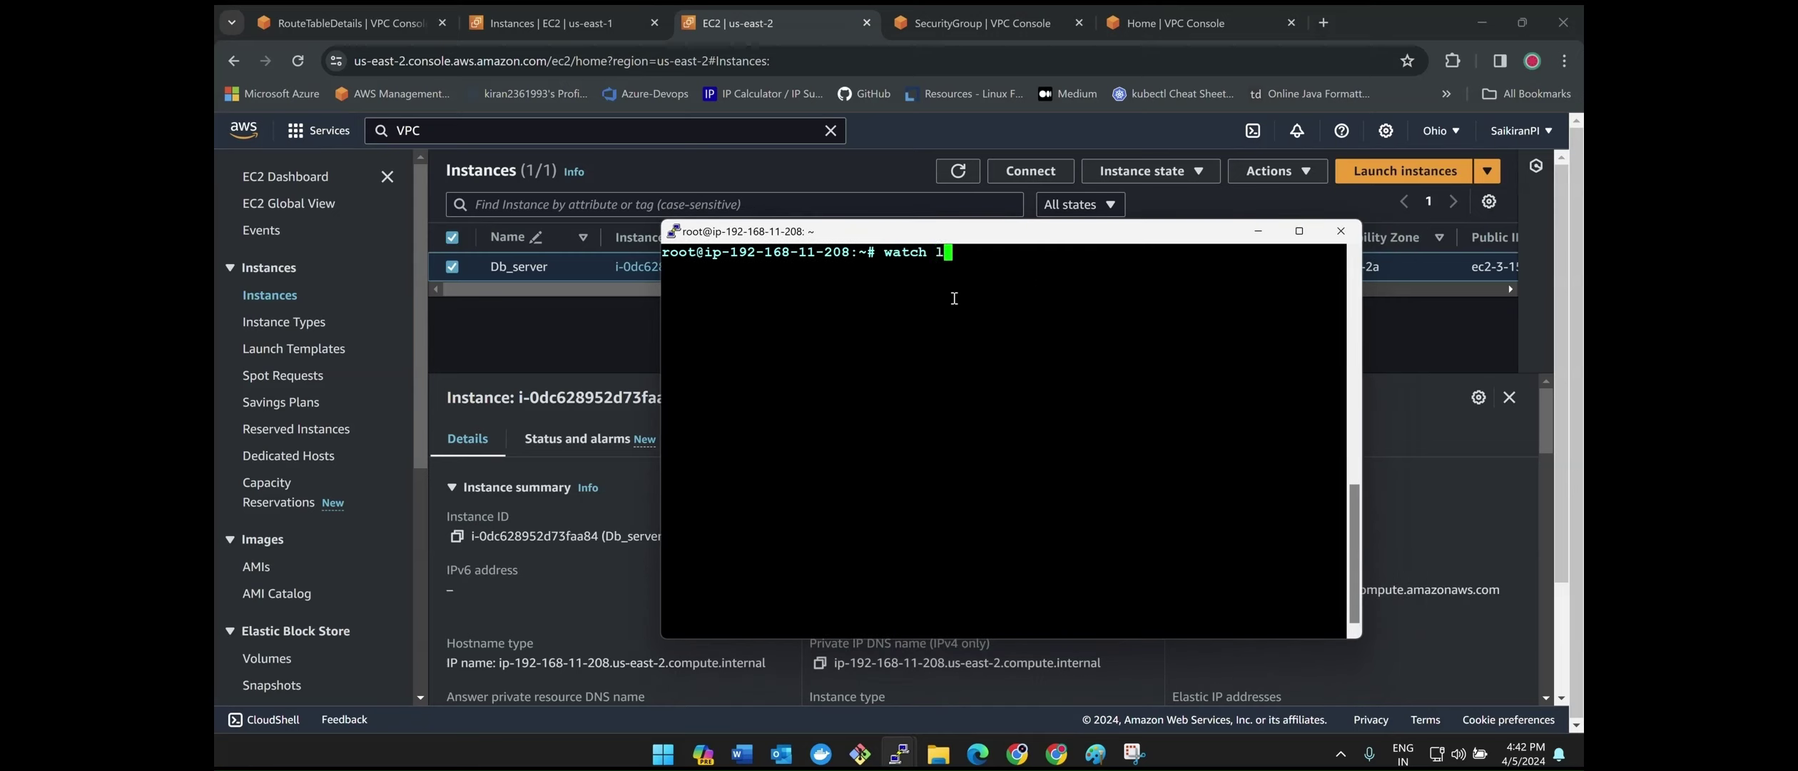
pyautogui.press('Return')
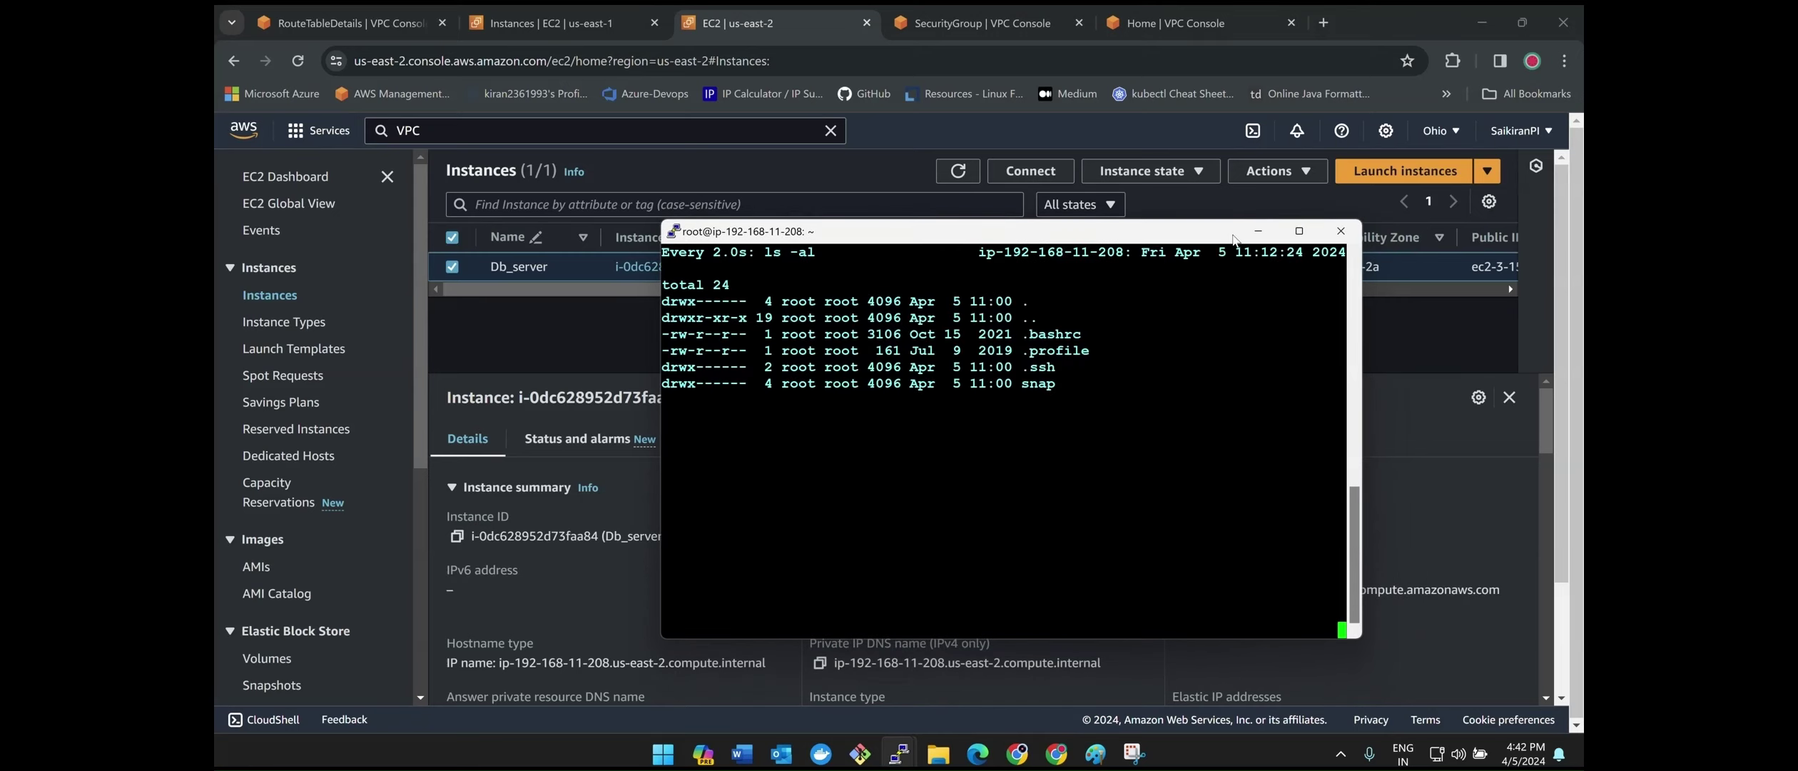
pyautogui.click(1258, 230)
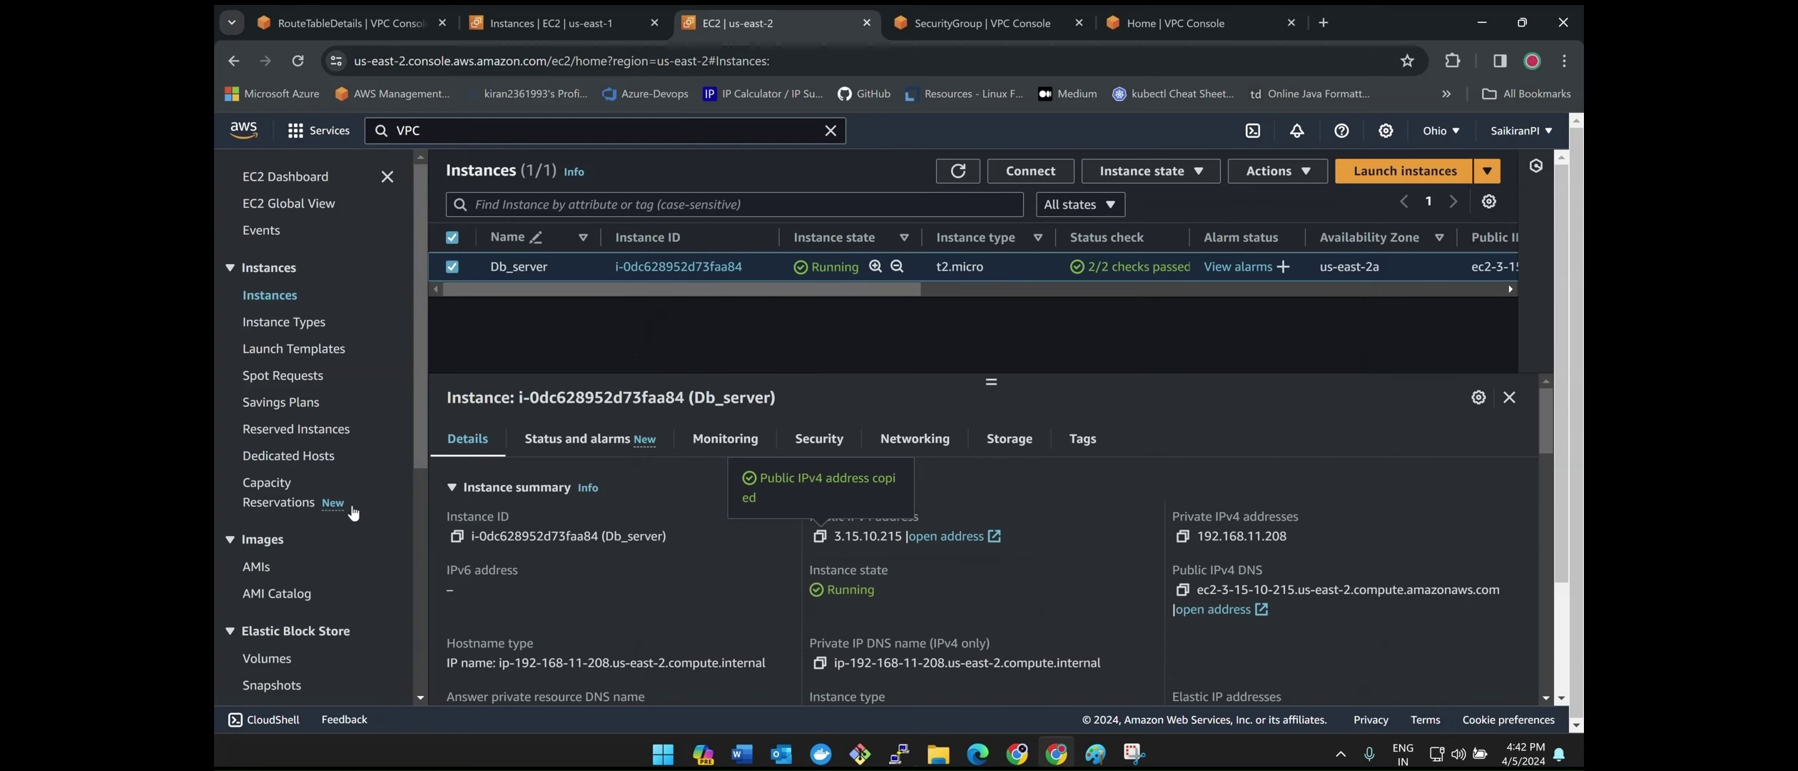
# - Start a new peering connection in the Ohio region named Db-app, with DB_Server-vpc as the requester VPC
pyautogui.click(1219, 27)
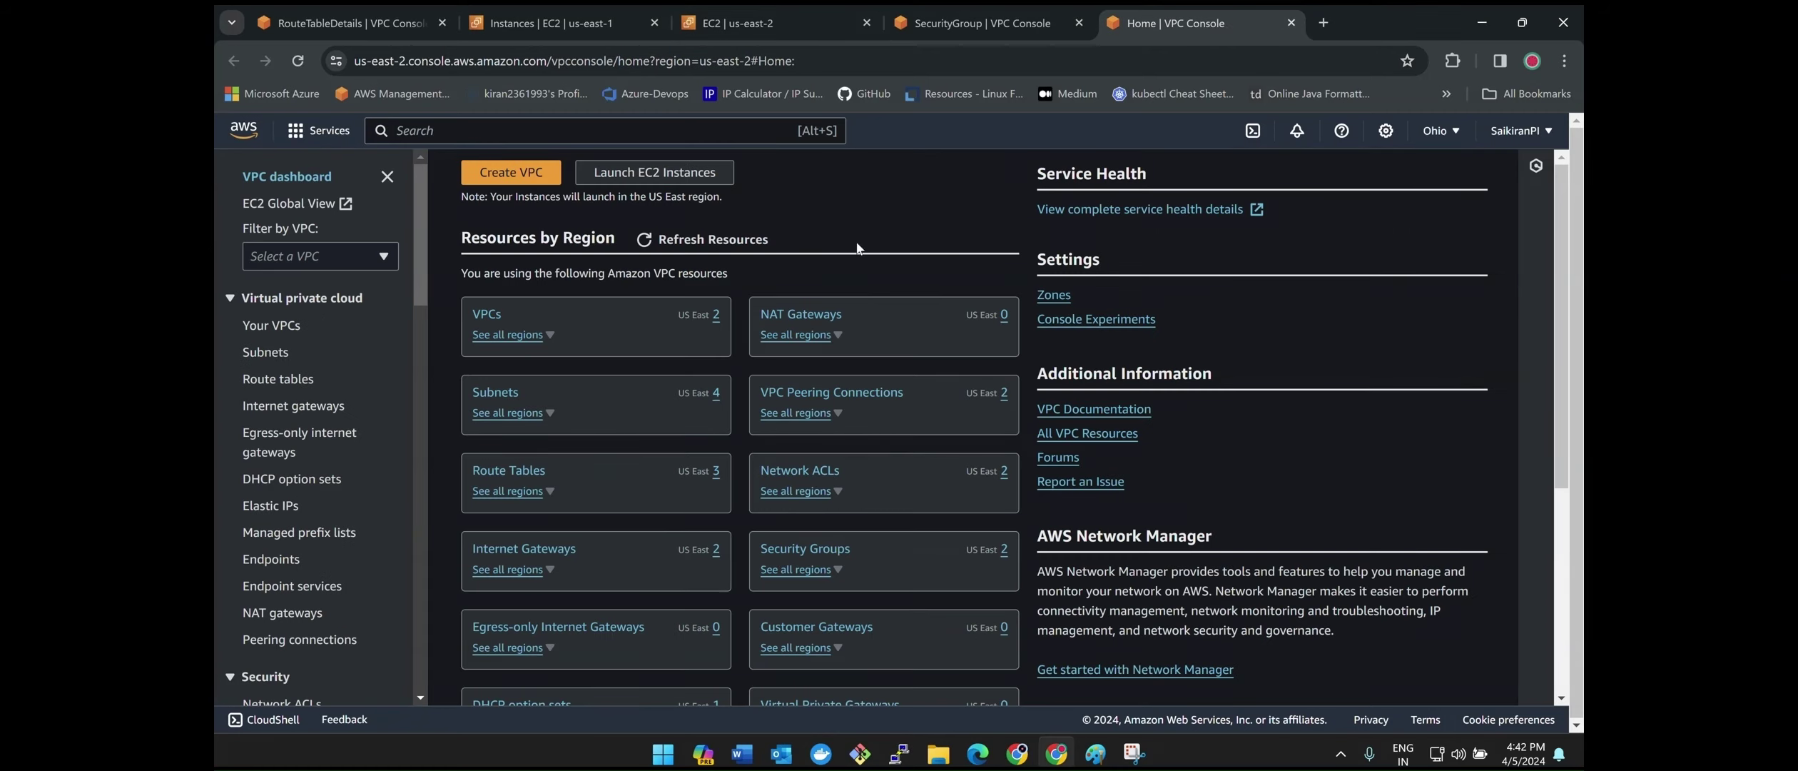
pyautogui.click(327, 637)
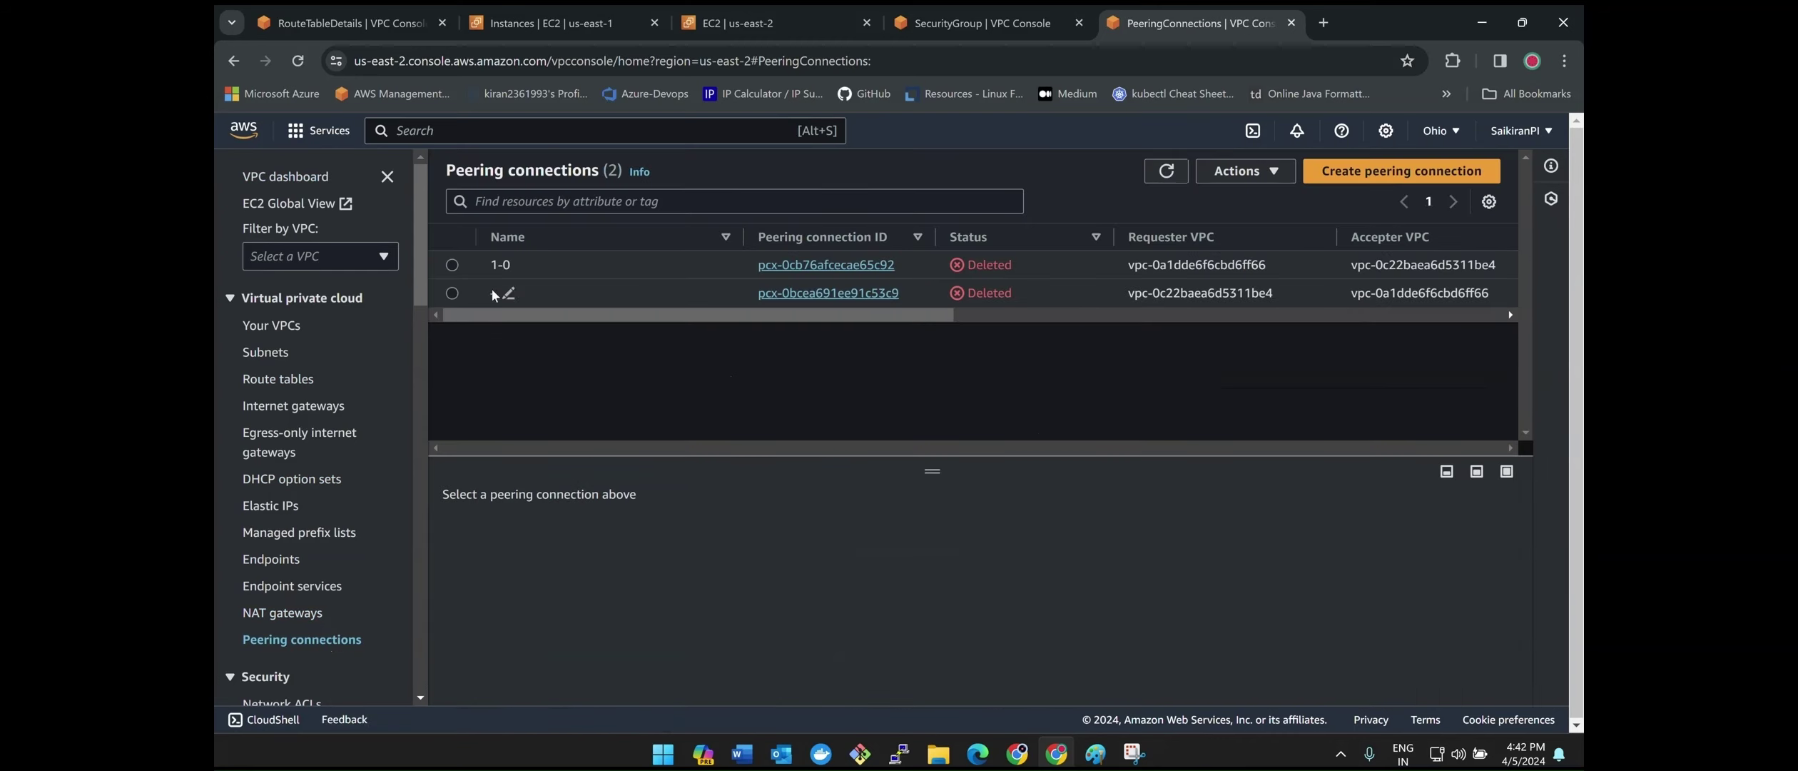
pyautogui.click(1386, 174)
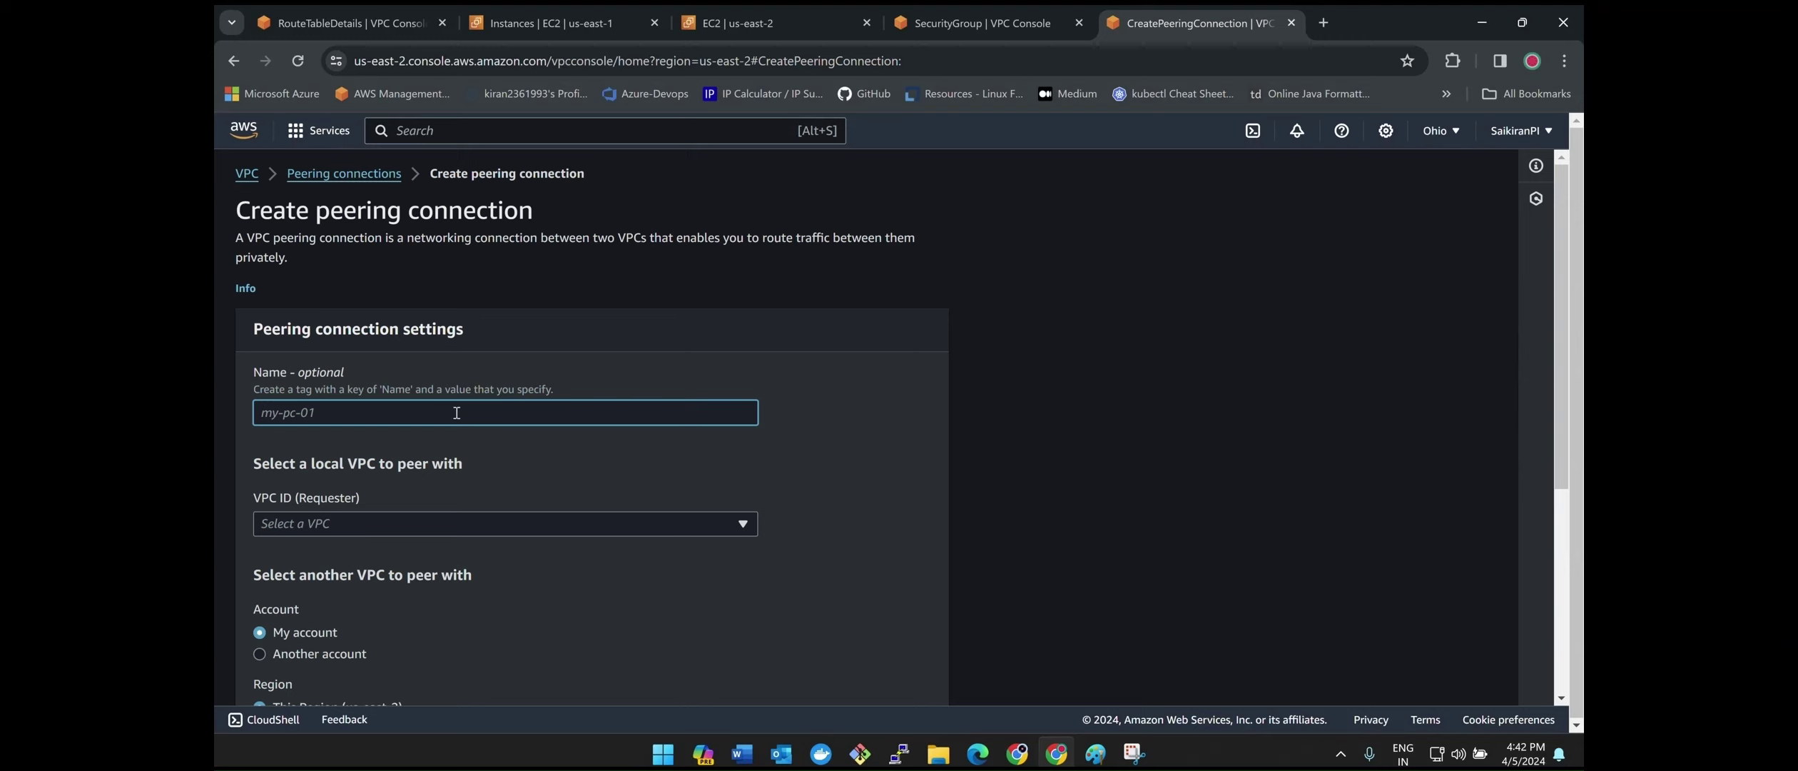
pyautogui.write('WEB')
pyautogui.press('BackSpace')
pyautogui.press('BackSpace')
pyautogui.press('BackSpace')
pyautogui.write('Db-')
pyautogui.click(718, 524)
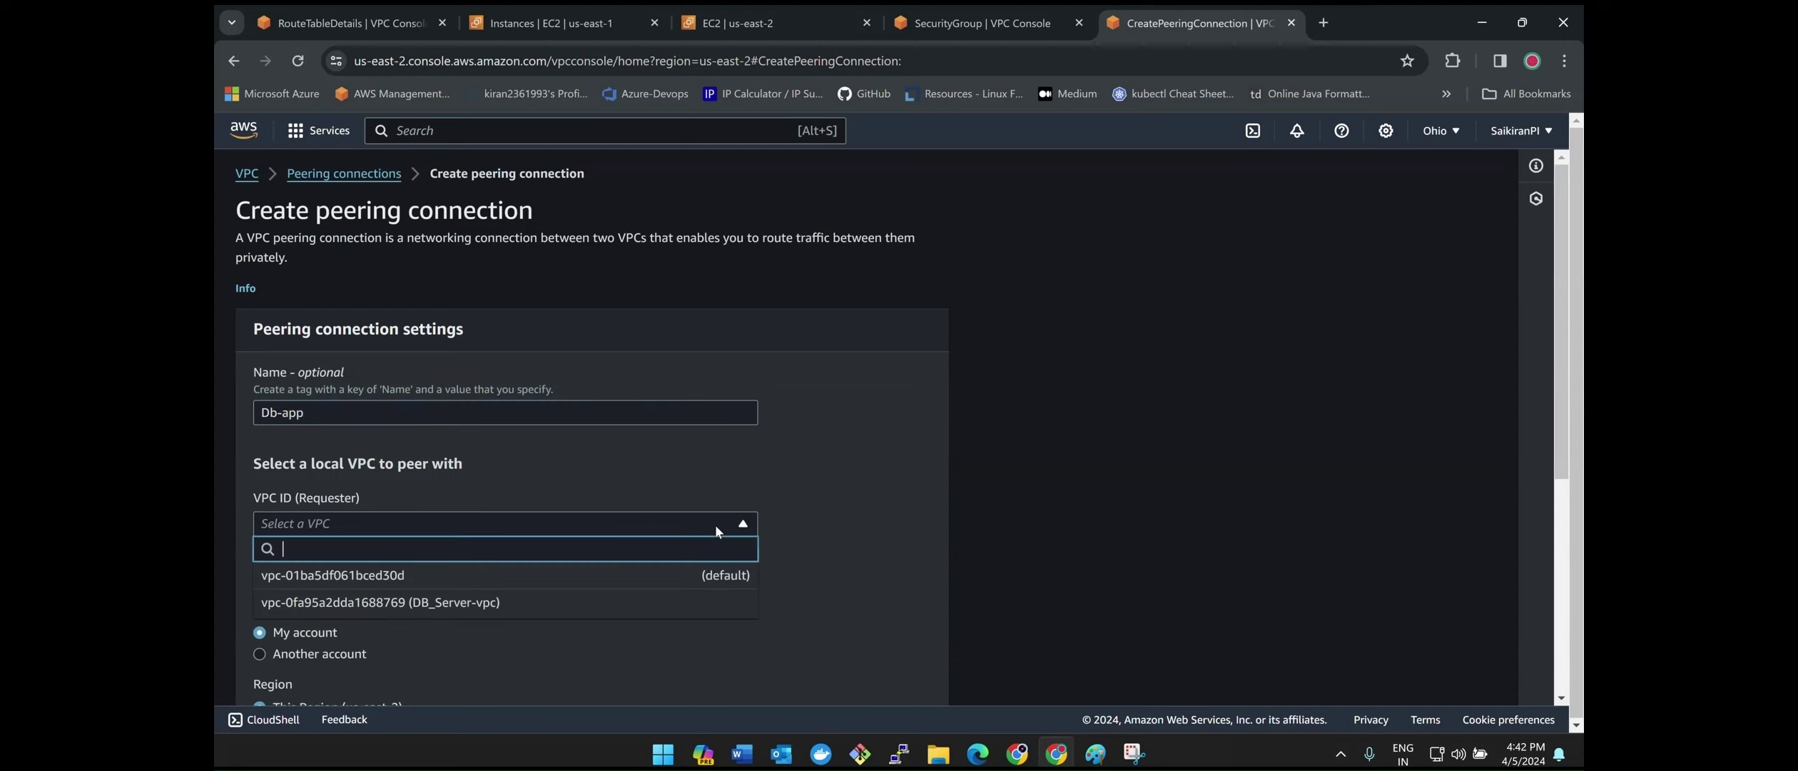
pyautogui.click(561, 610)
# - Set the accepter VPC's location to another region, US East (N. Virginia) (us-east-1)
pyautogui.scroll(-3, 792, 468)
pyautogui.scroll(-3, 401, 350)
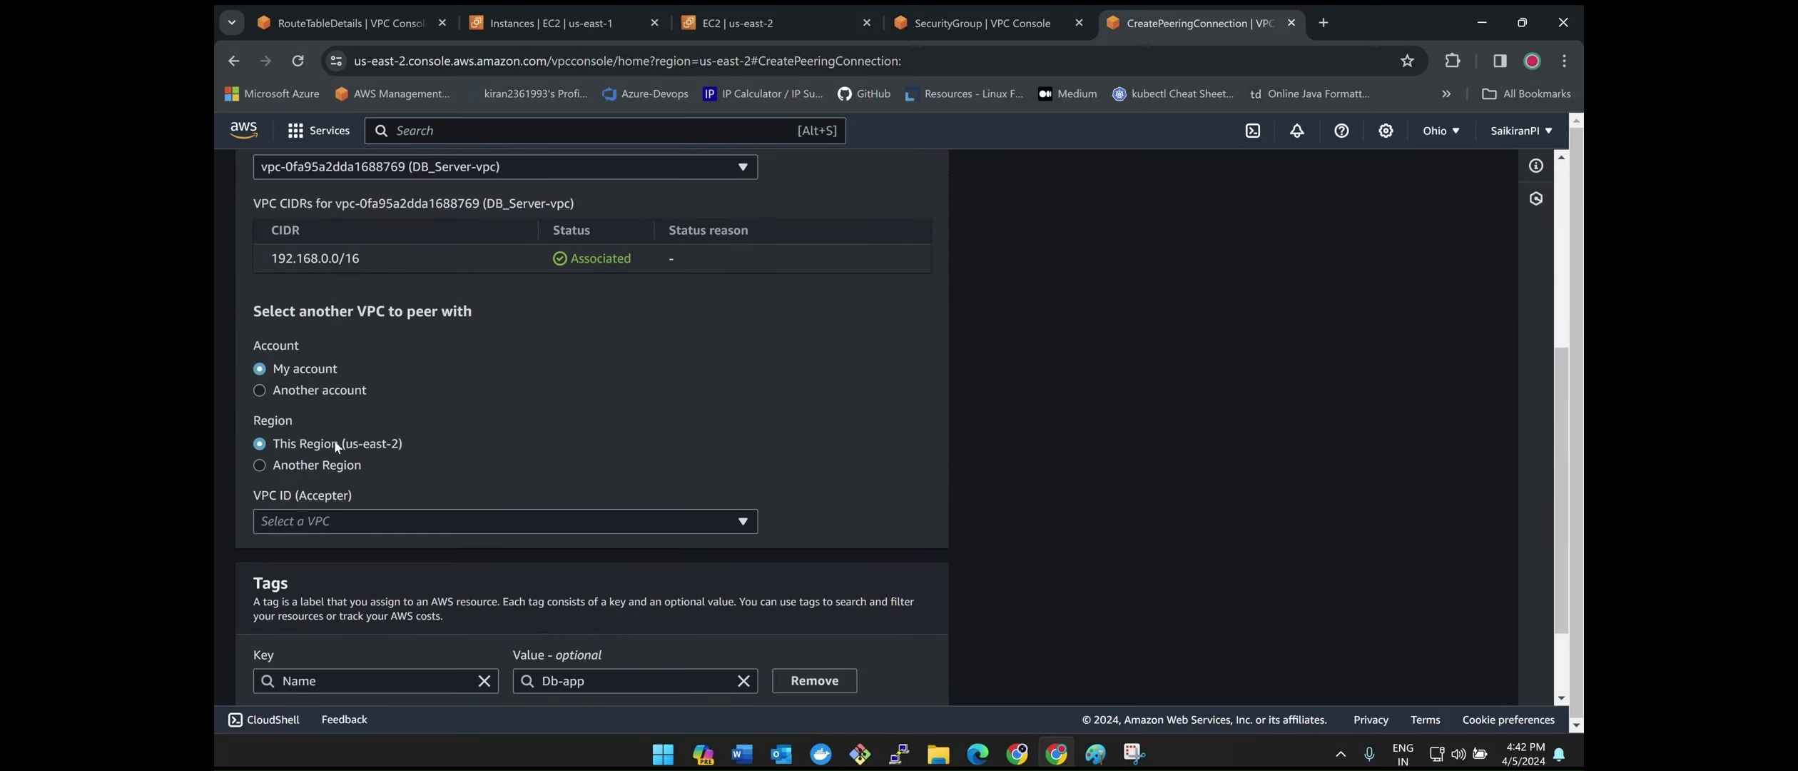
pyautogui.click(317, 467)
pyautogui.scroll(-2, 713, 393)
pyautogui.click(739, 350)
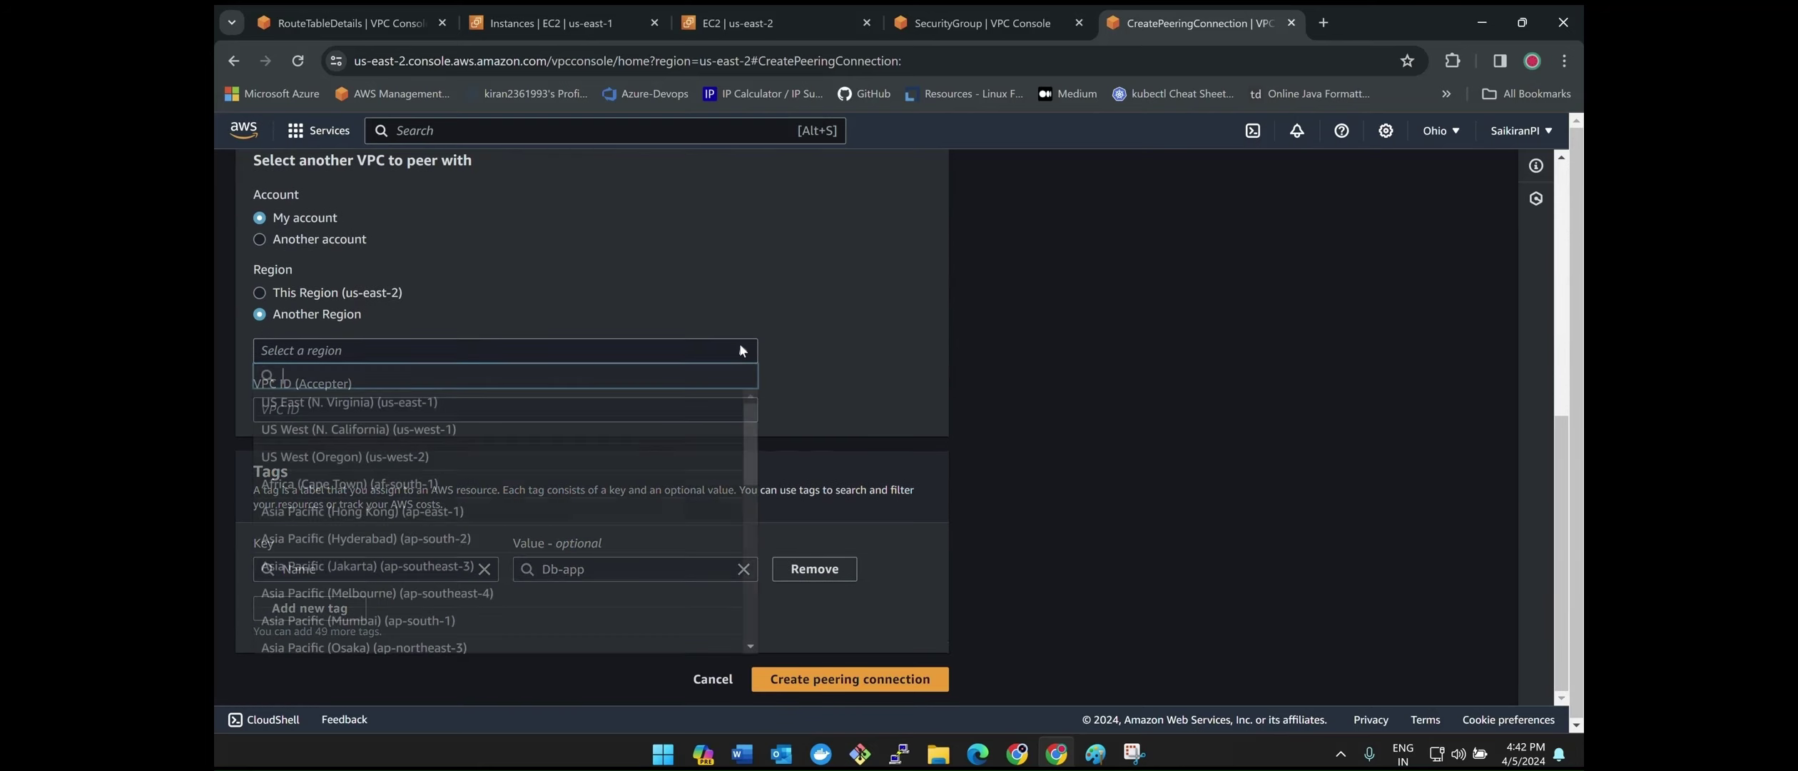
pyautogui.click(432, 403)
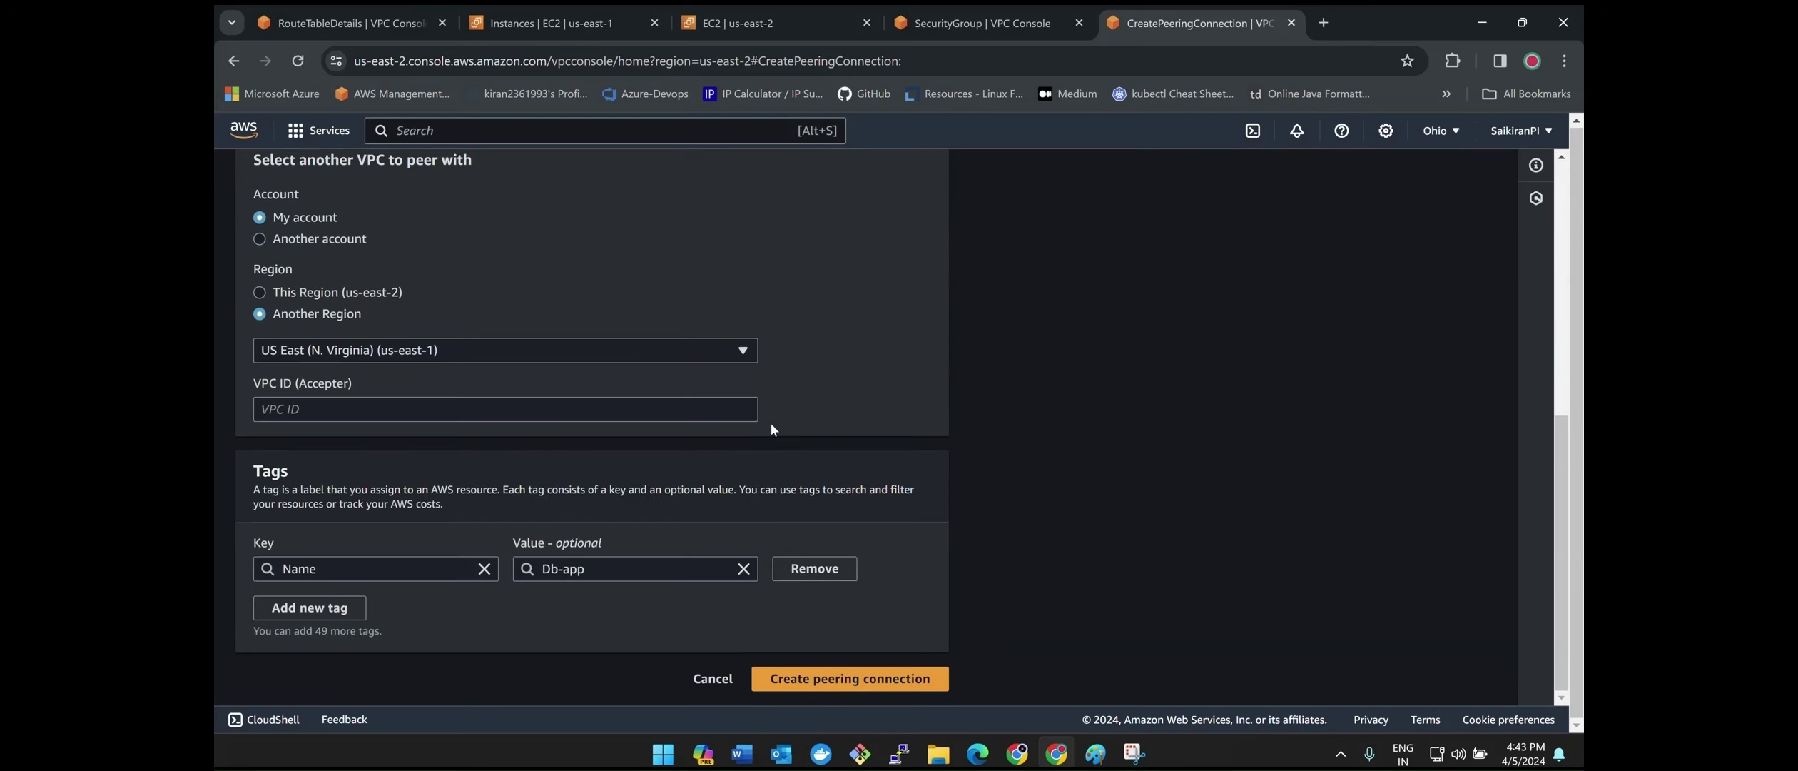
# - Copy the VPC ID of App_Server-vpc from the N. Virginia VPC list
pyautogui.click(353, 10)
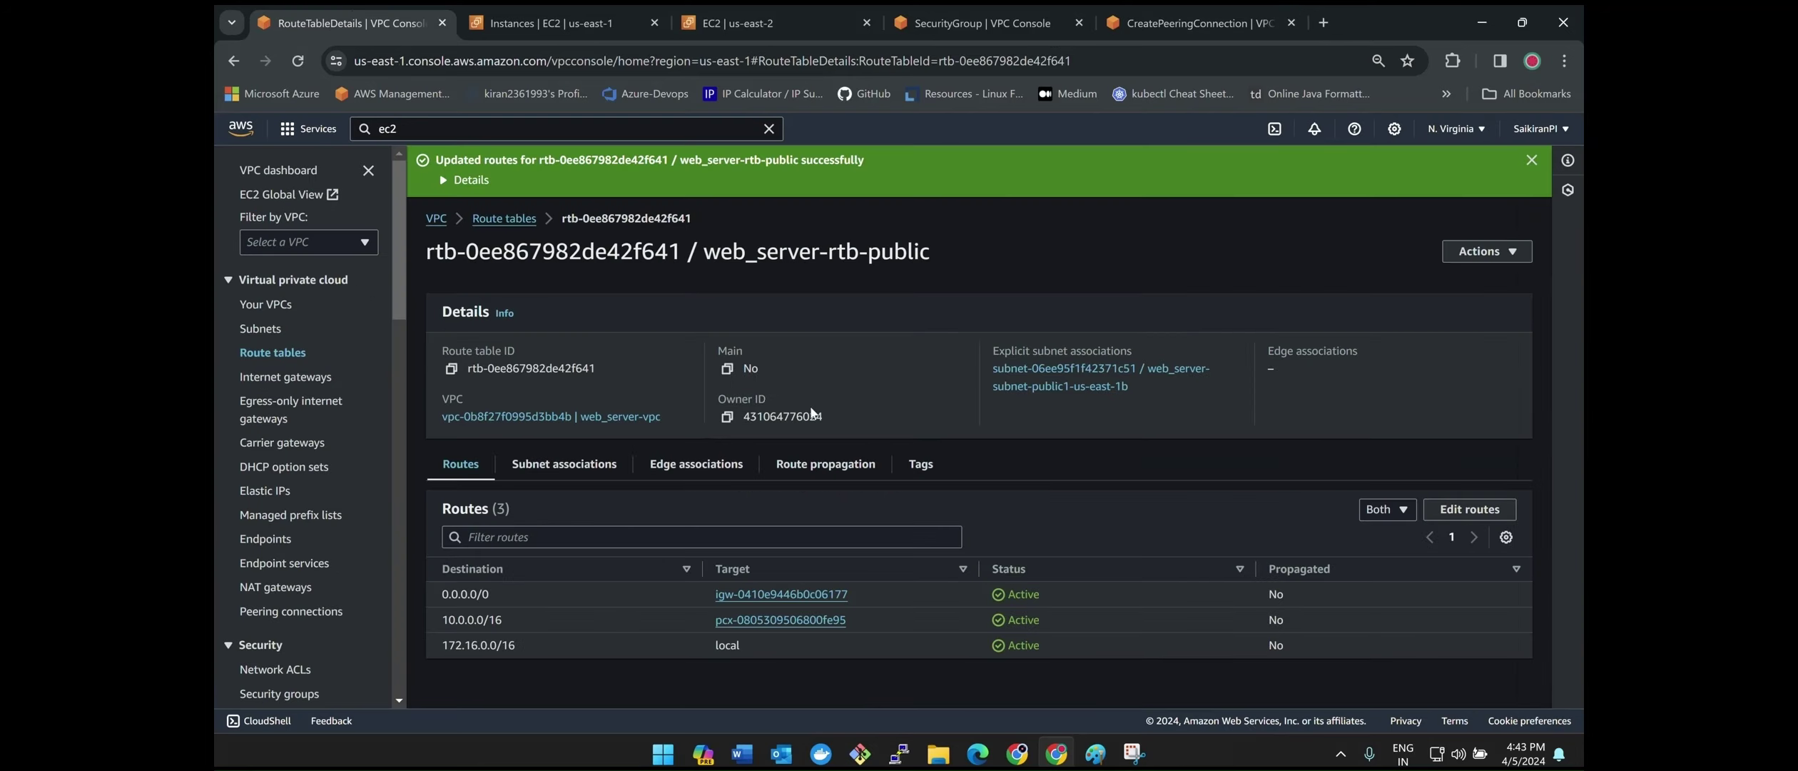
pyautogui.click(266, 304)
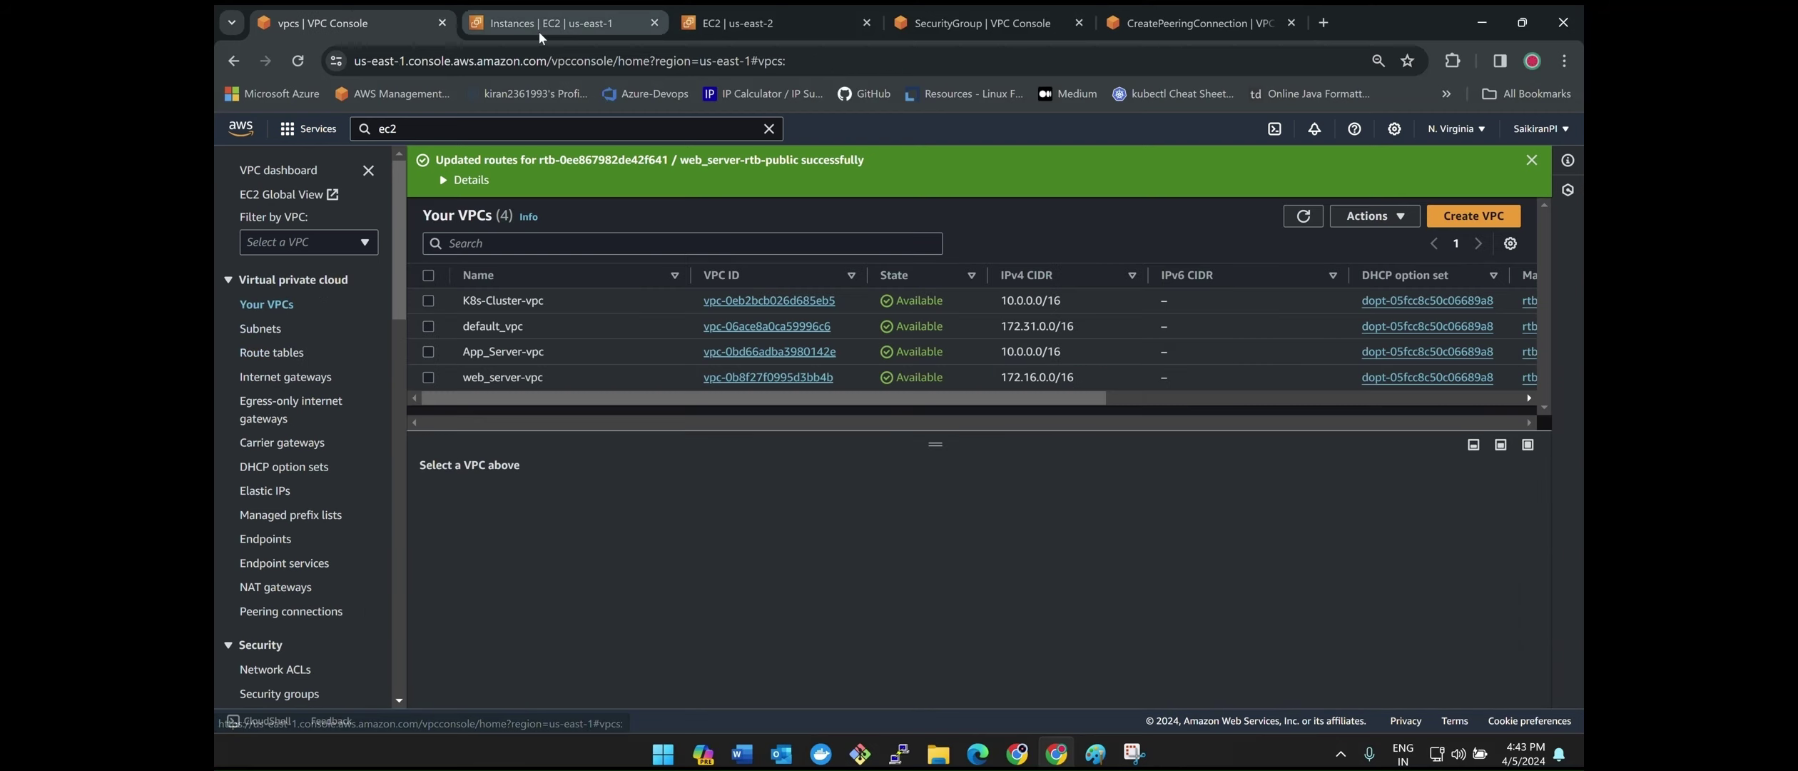
pyautogui.click(428, 352)
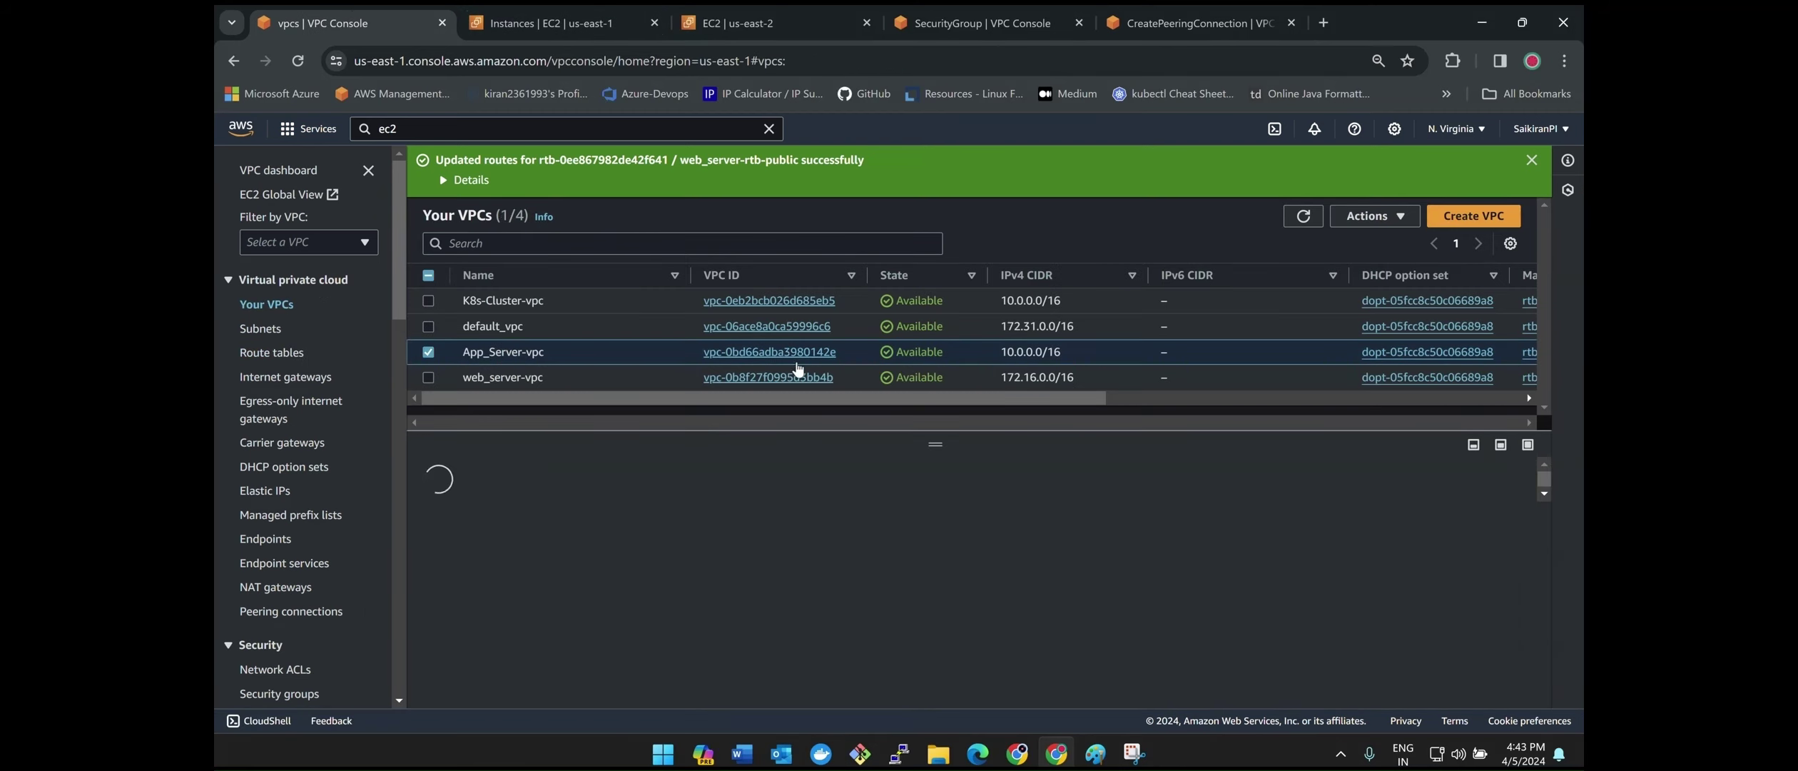
pyautogui.moveTo(852, 353); pyautogui.dragTo(705, 356)
pyautogui.hotkey('ctrl', 'c')
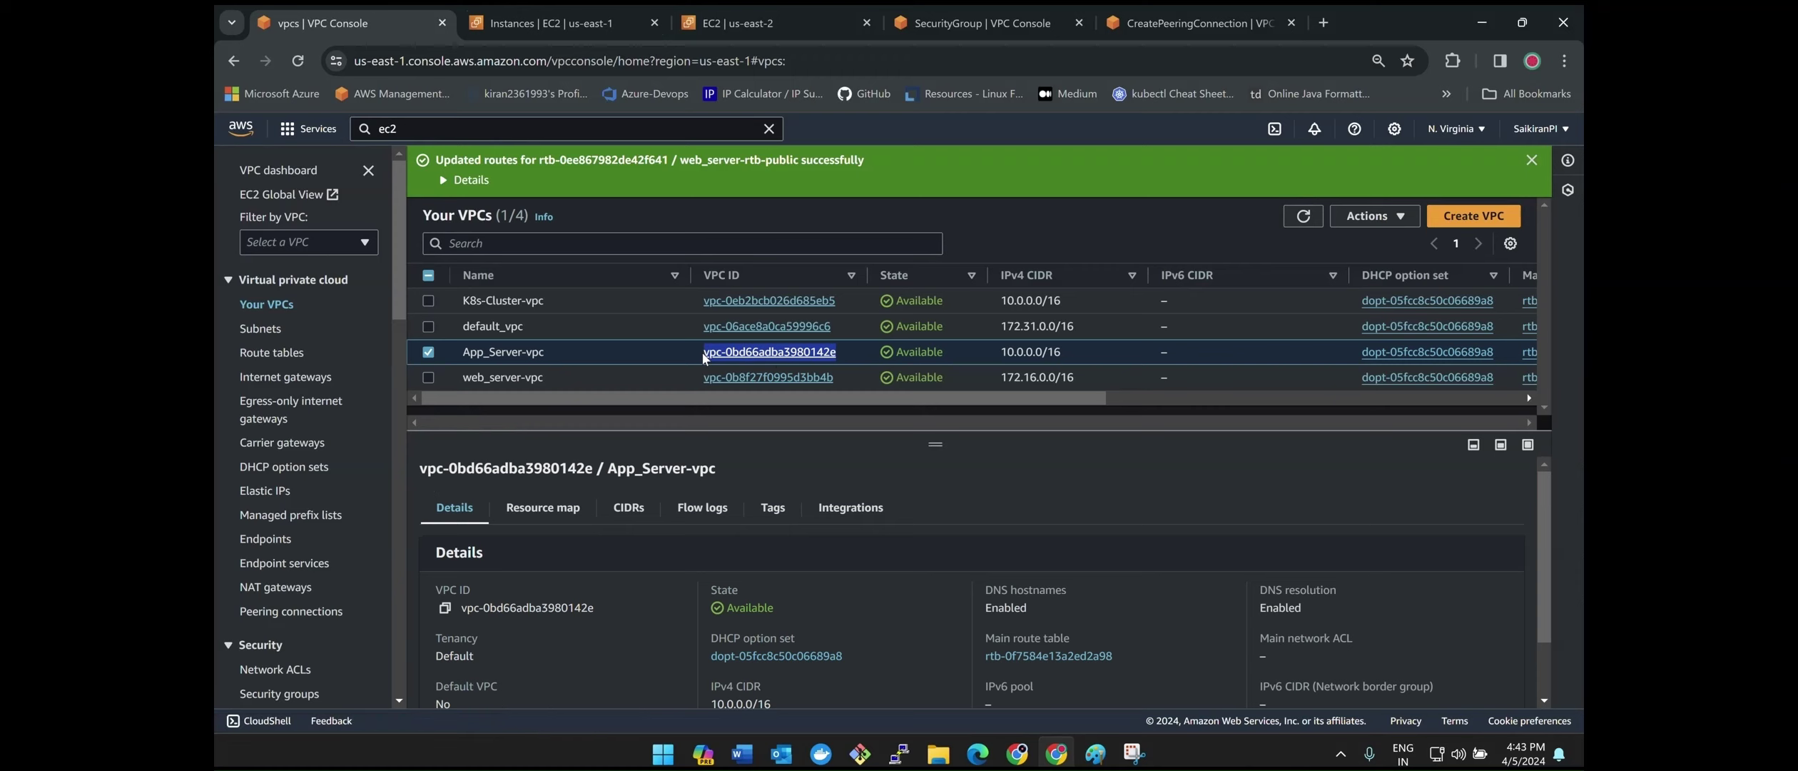
# - Paste the App_Server-vpc ID as the accepter VPC and create the Db-app peering connection
pyautogui.click(1192, 23)
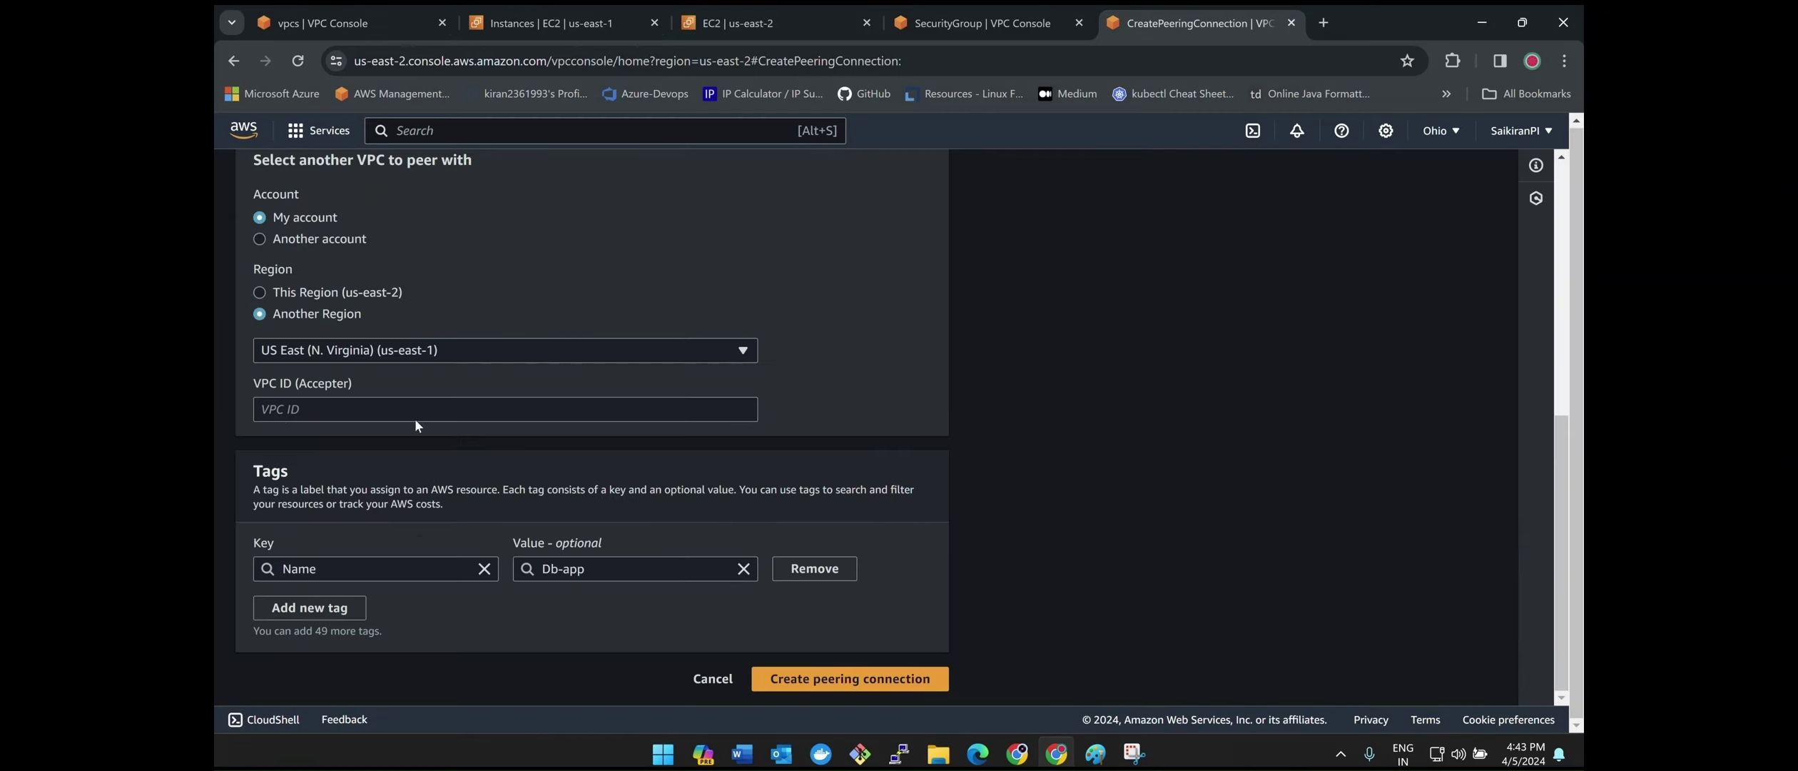
pyautogui.click(378, 409)
pyautogui.hotkey('ctrl', 'v')
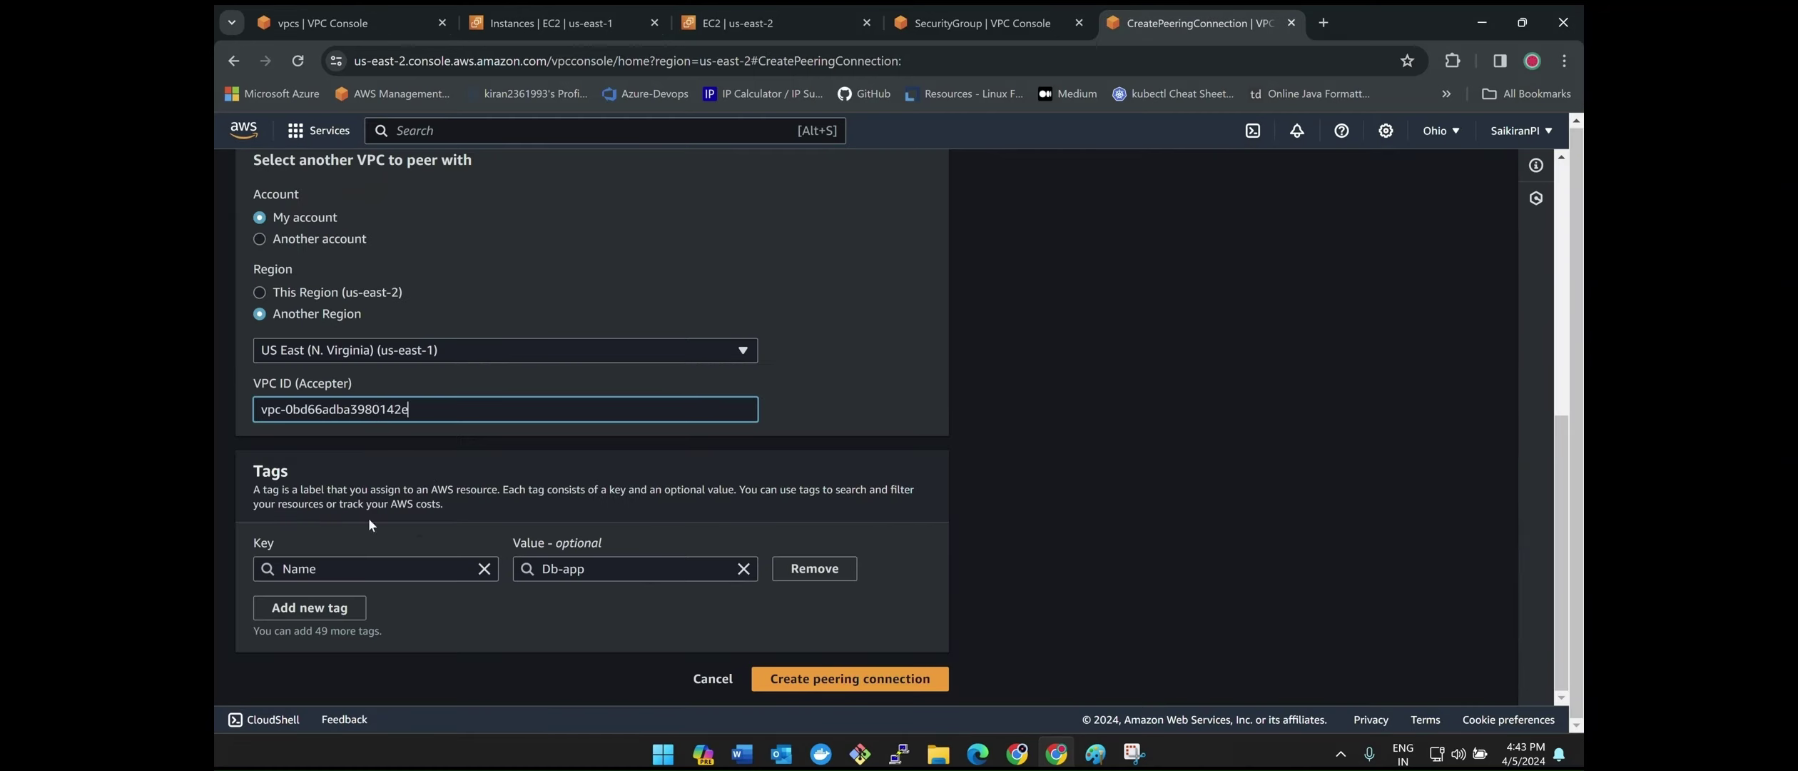
pyautogui.click(838, 681)
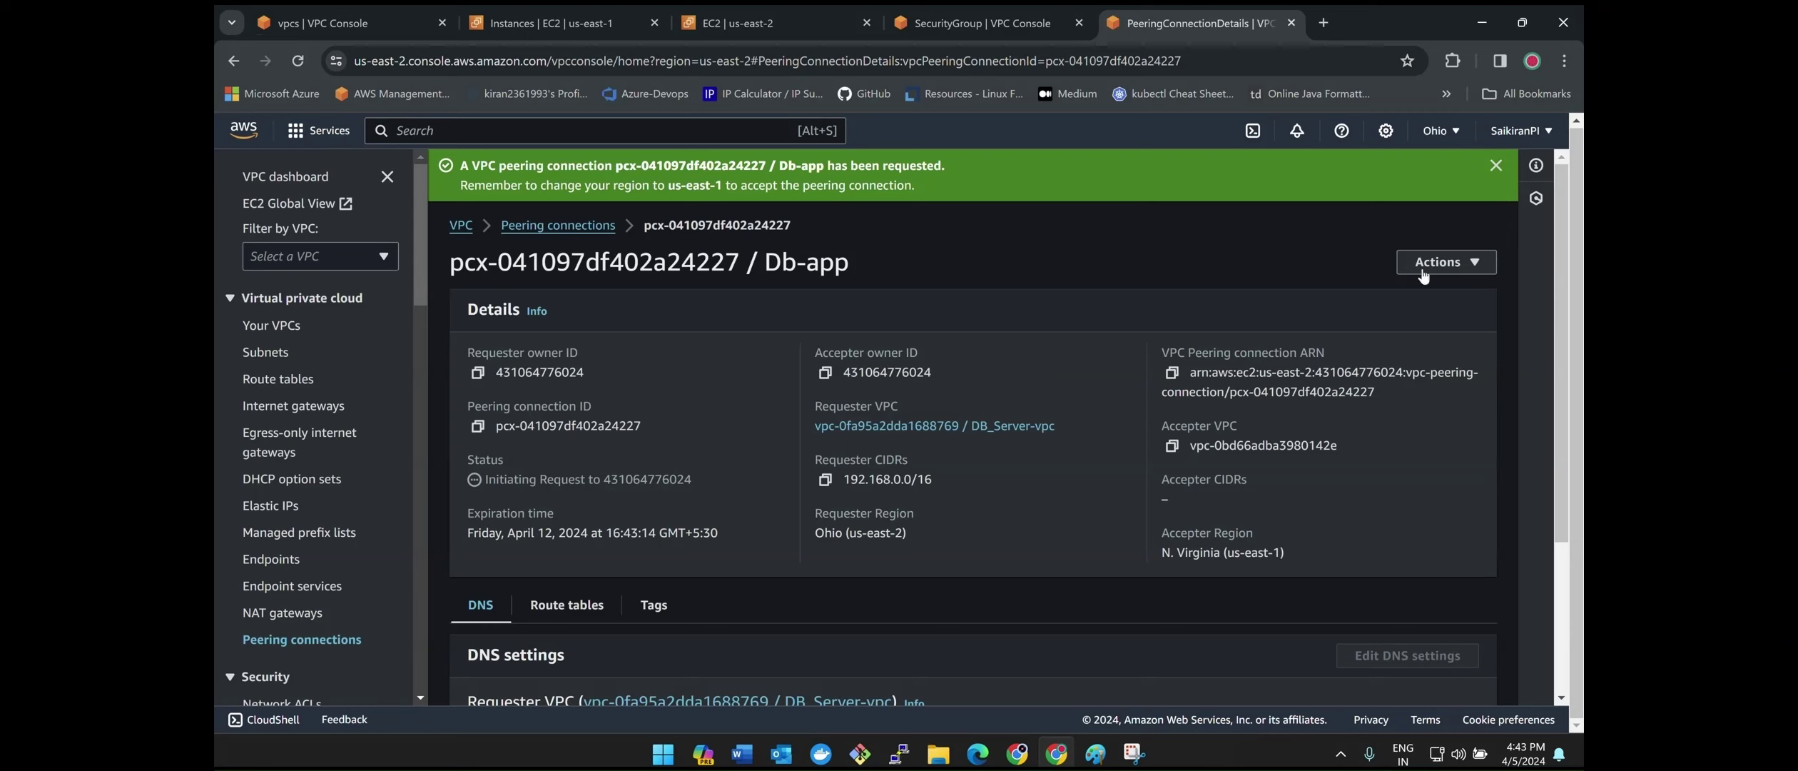
# - Check the actions available for the Db-app request, and open and refresh the peering connections list in N. Virginia
pyautogui.click(1462, 266)
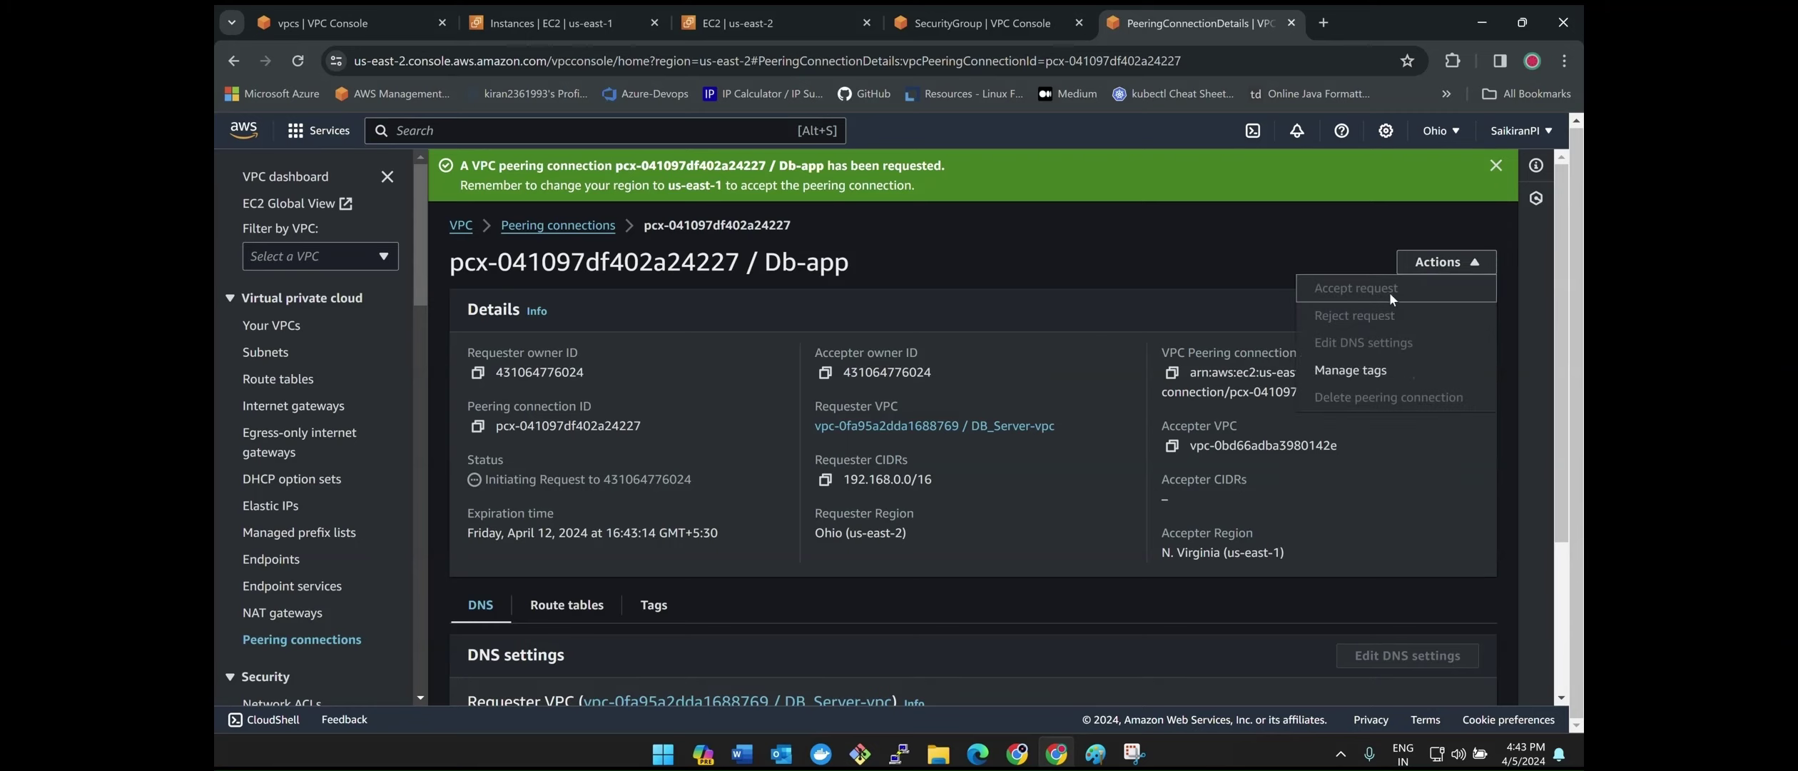
pyautogui.click(1467, 265)
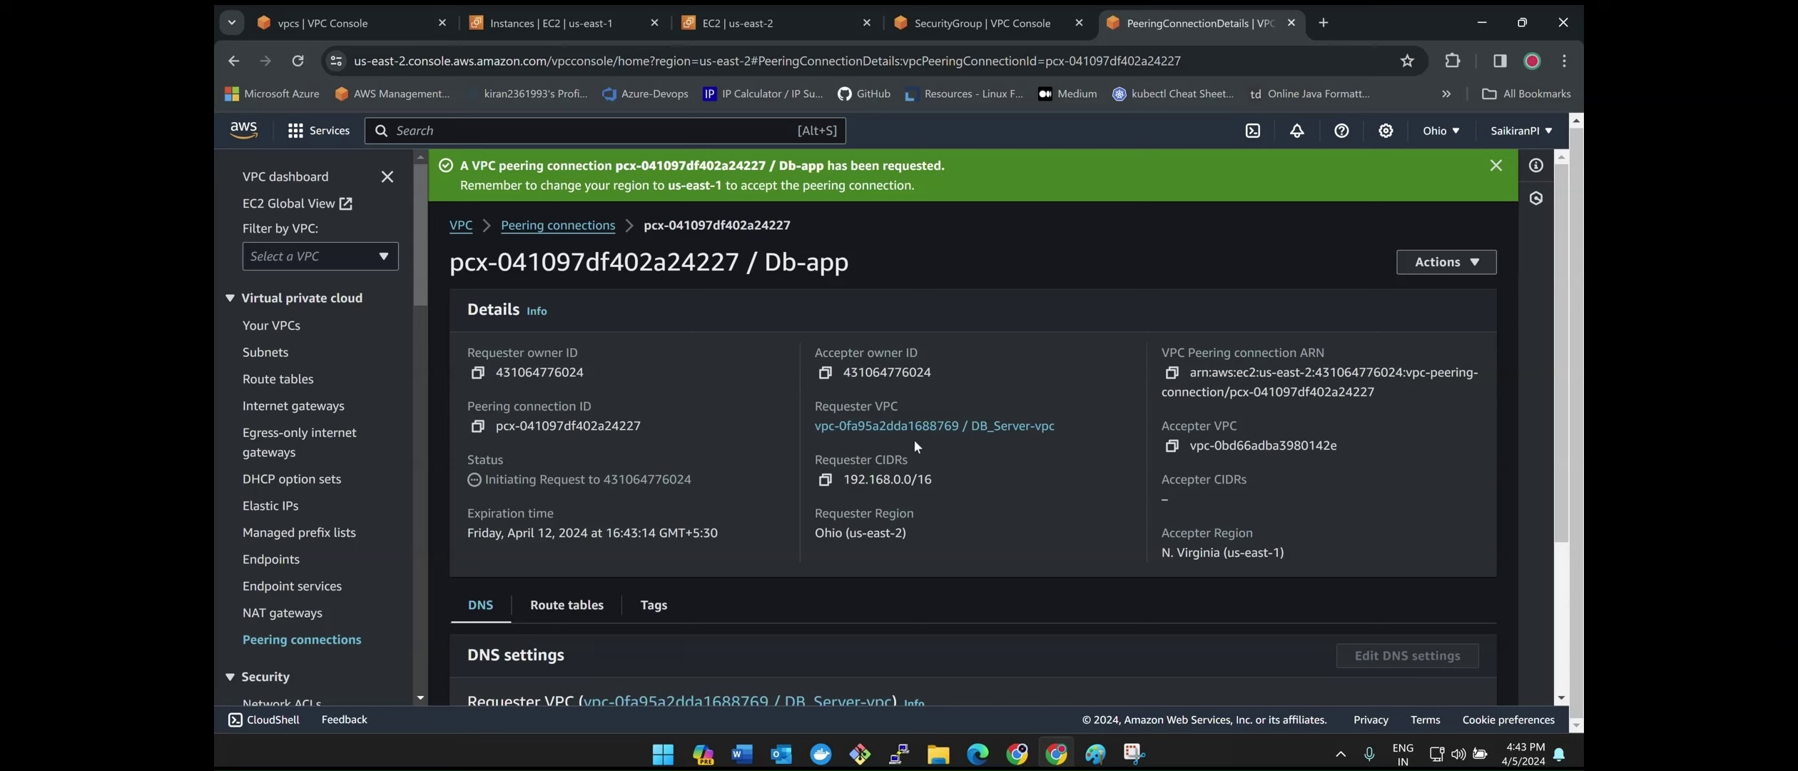
pyautogui.click(301, 31)
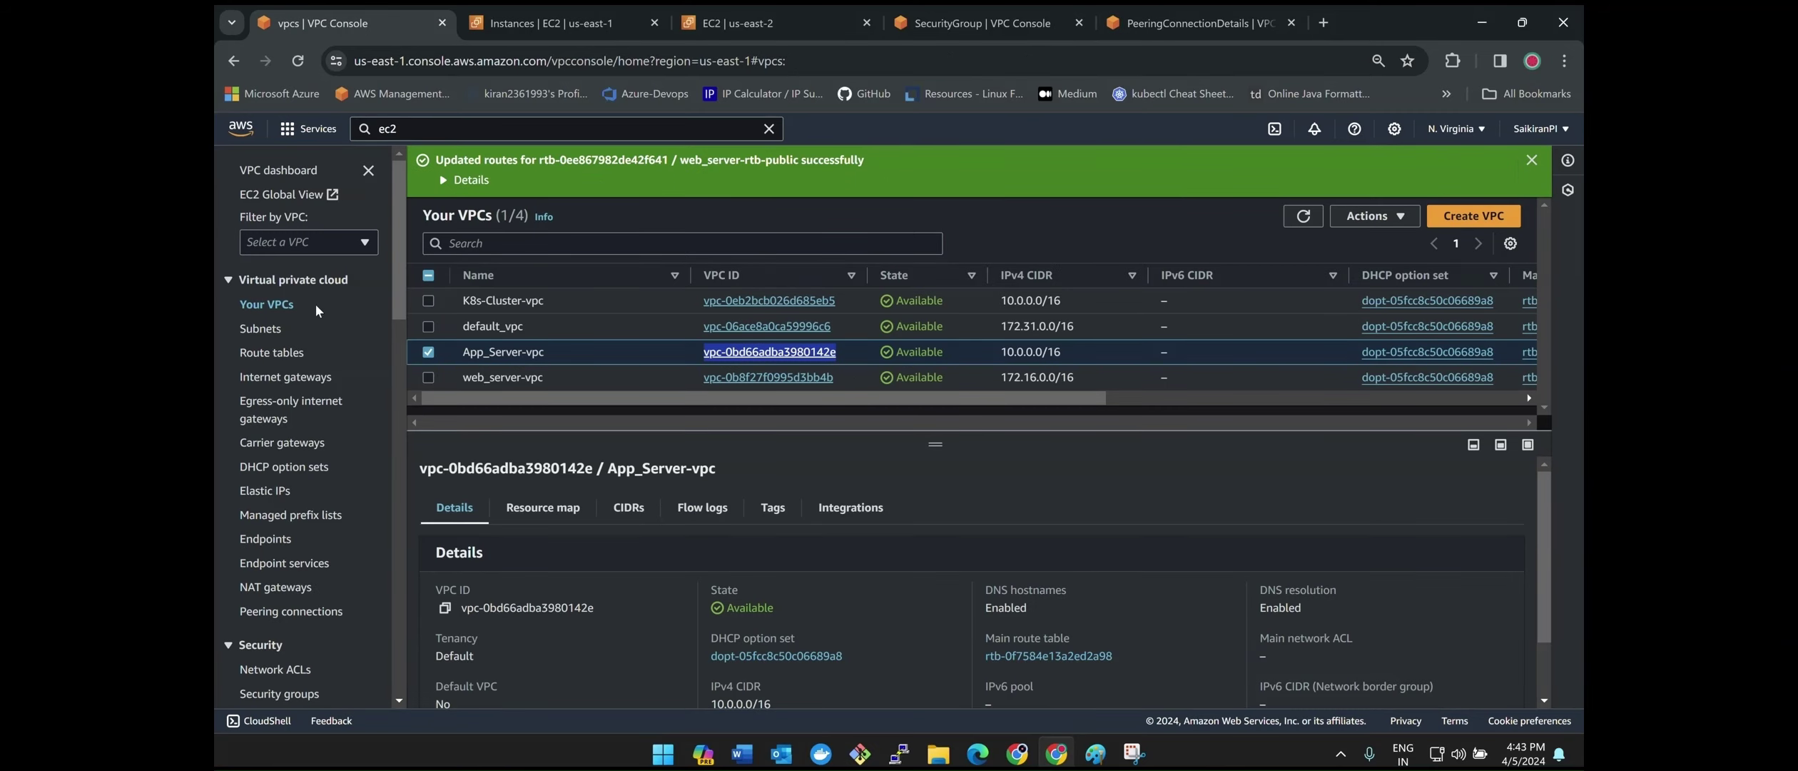
pyautogui.scroll(-1, 307, 378)
pyautogui.click(296, 523)
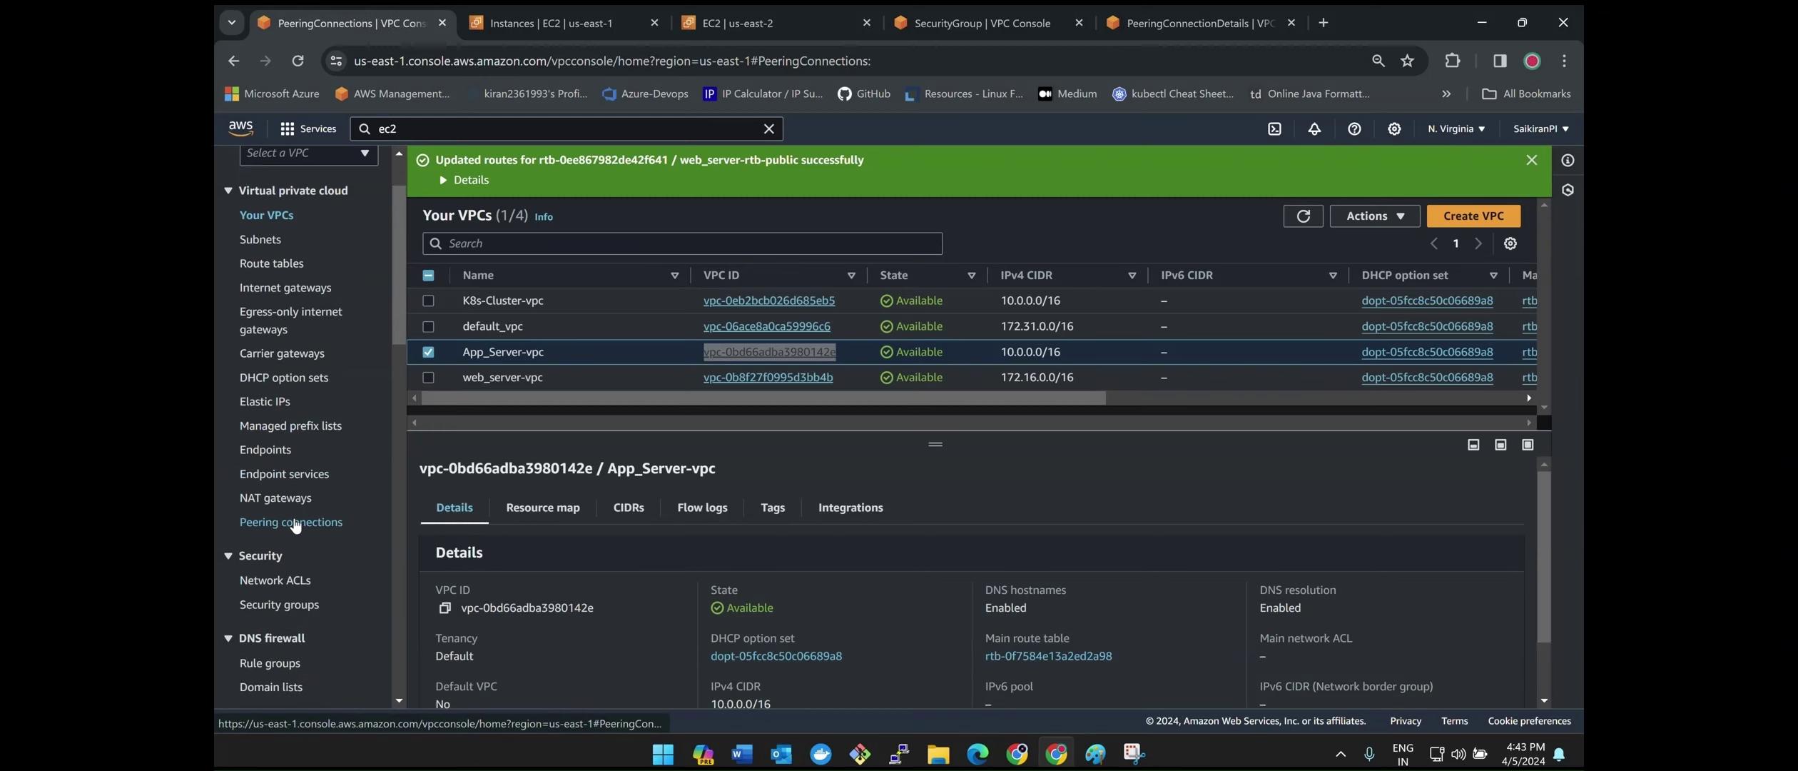
pyautogui.click(1220, 166)
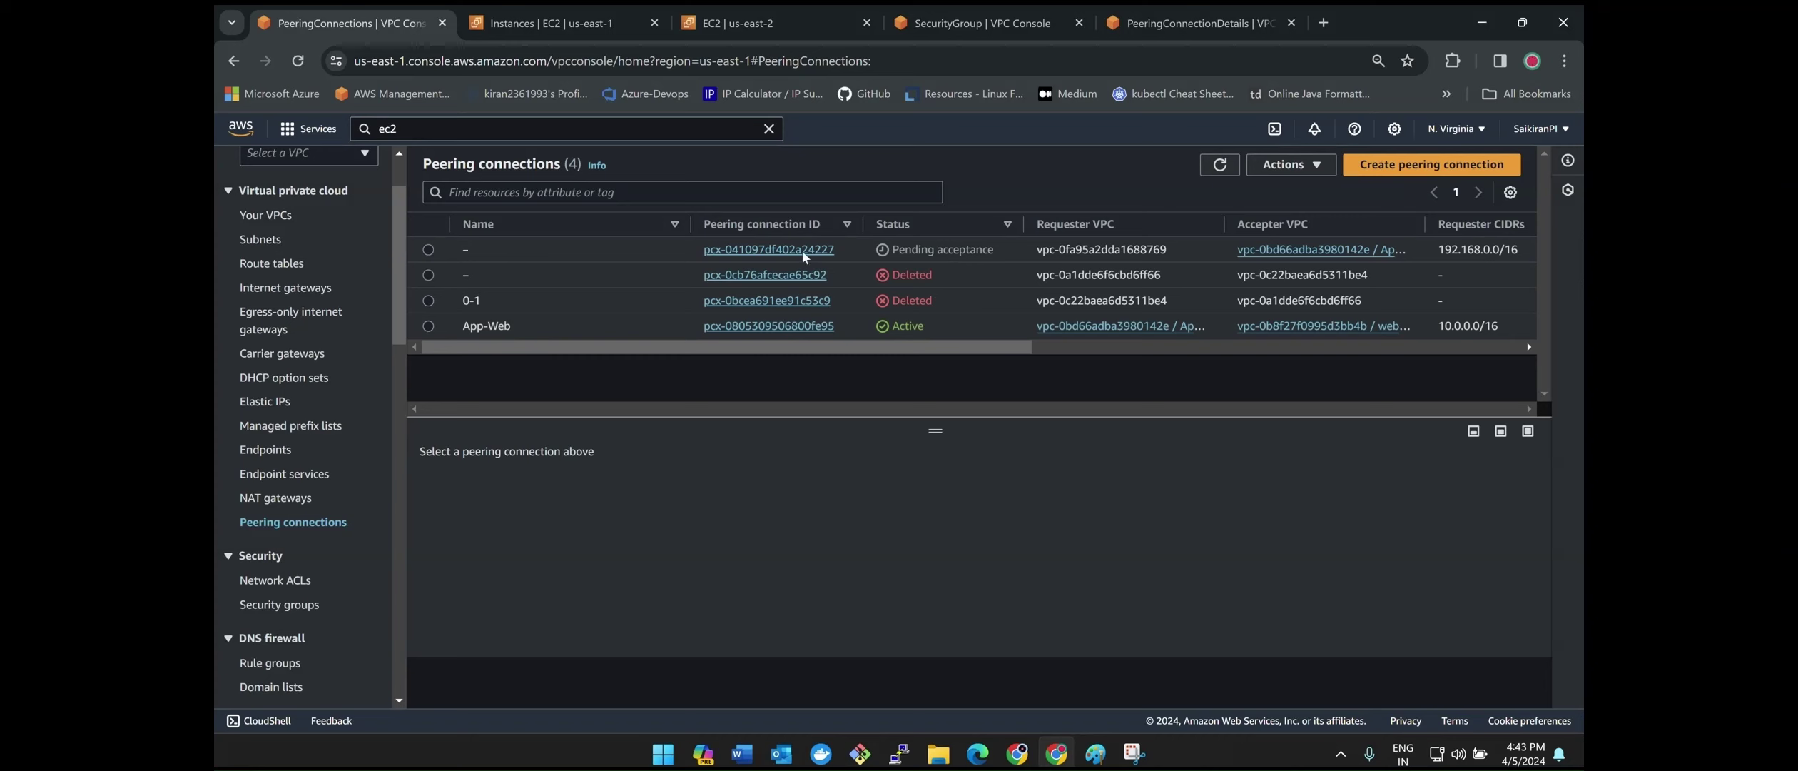
# - Accept the pending peering request from the Ohio database VPC to App_Server-vpc
pyautogui.click(428, 249)
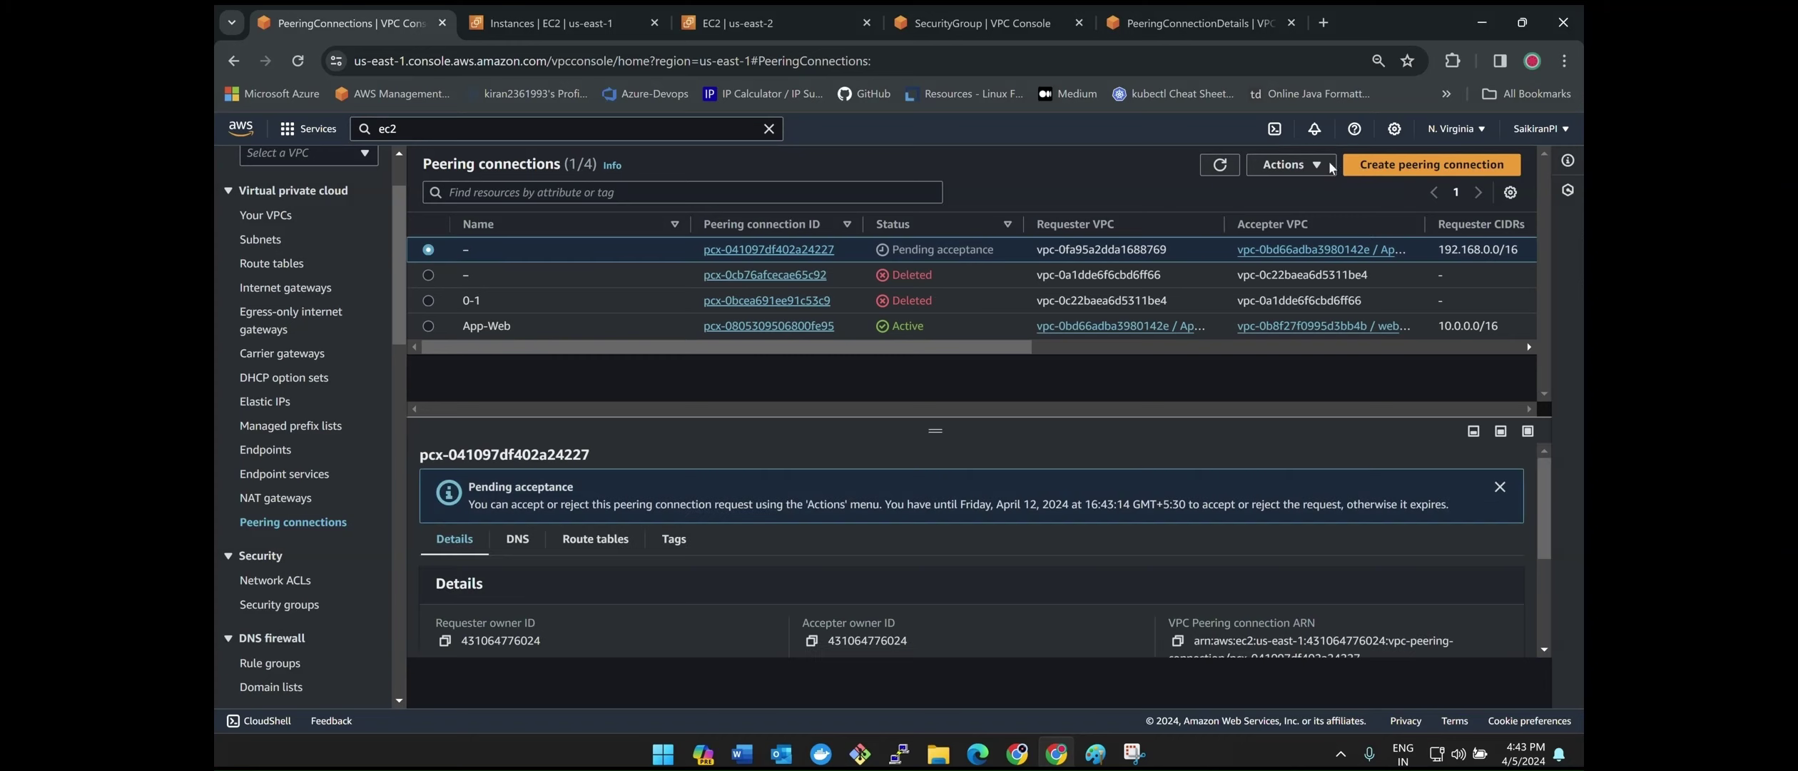
pyautogui.click(1288, 164)
pyautogui.click(1295, 214)
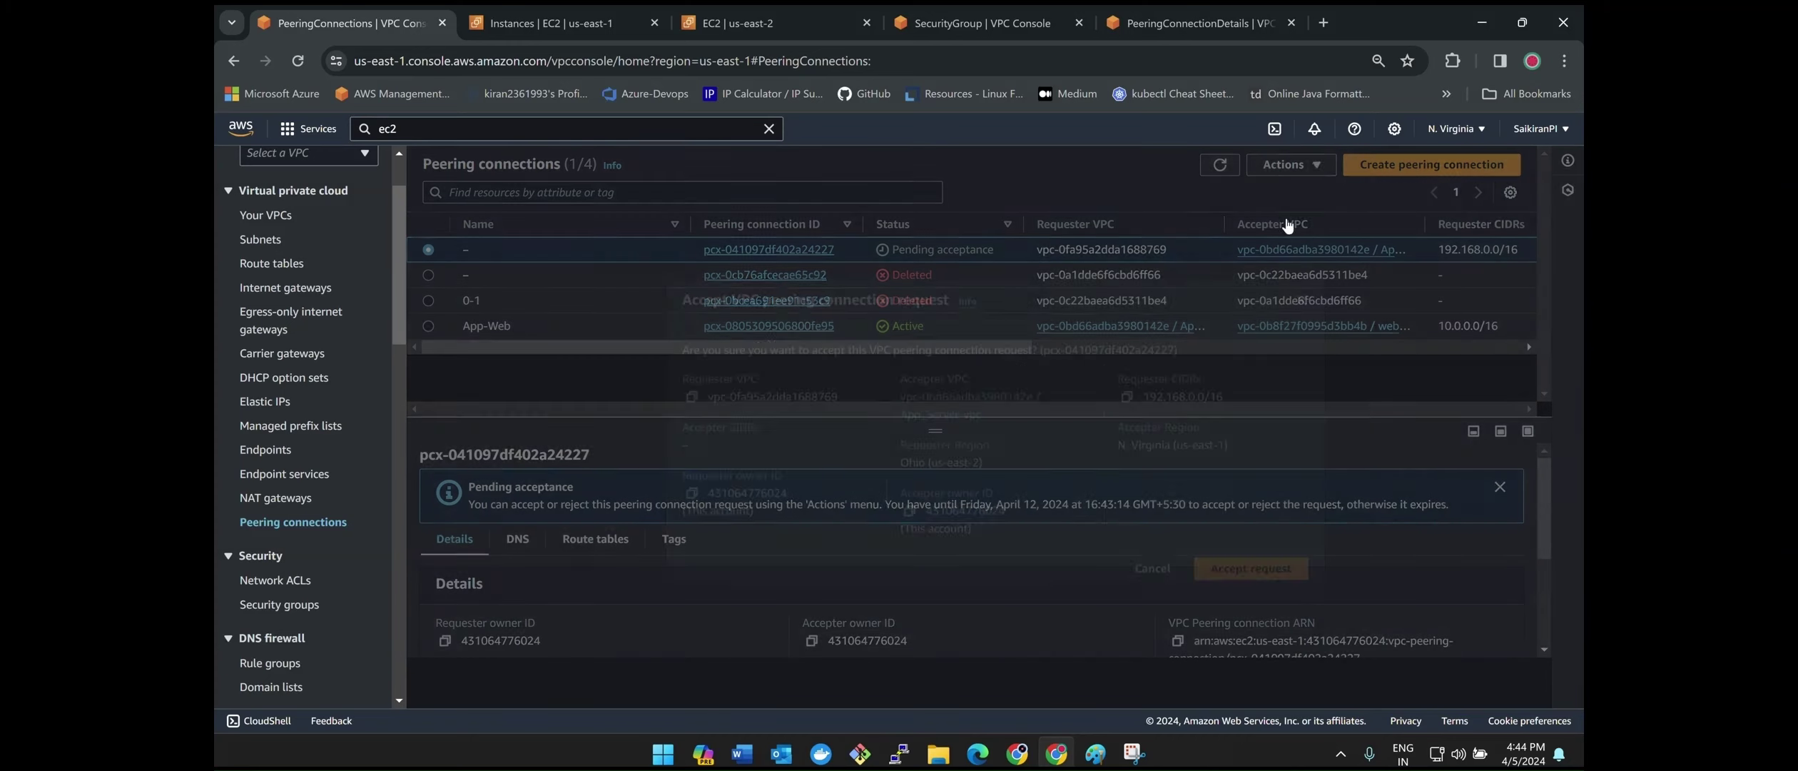
pyautogui.click(1229, 563)
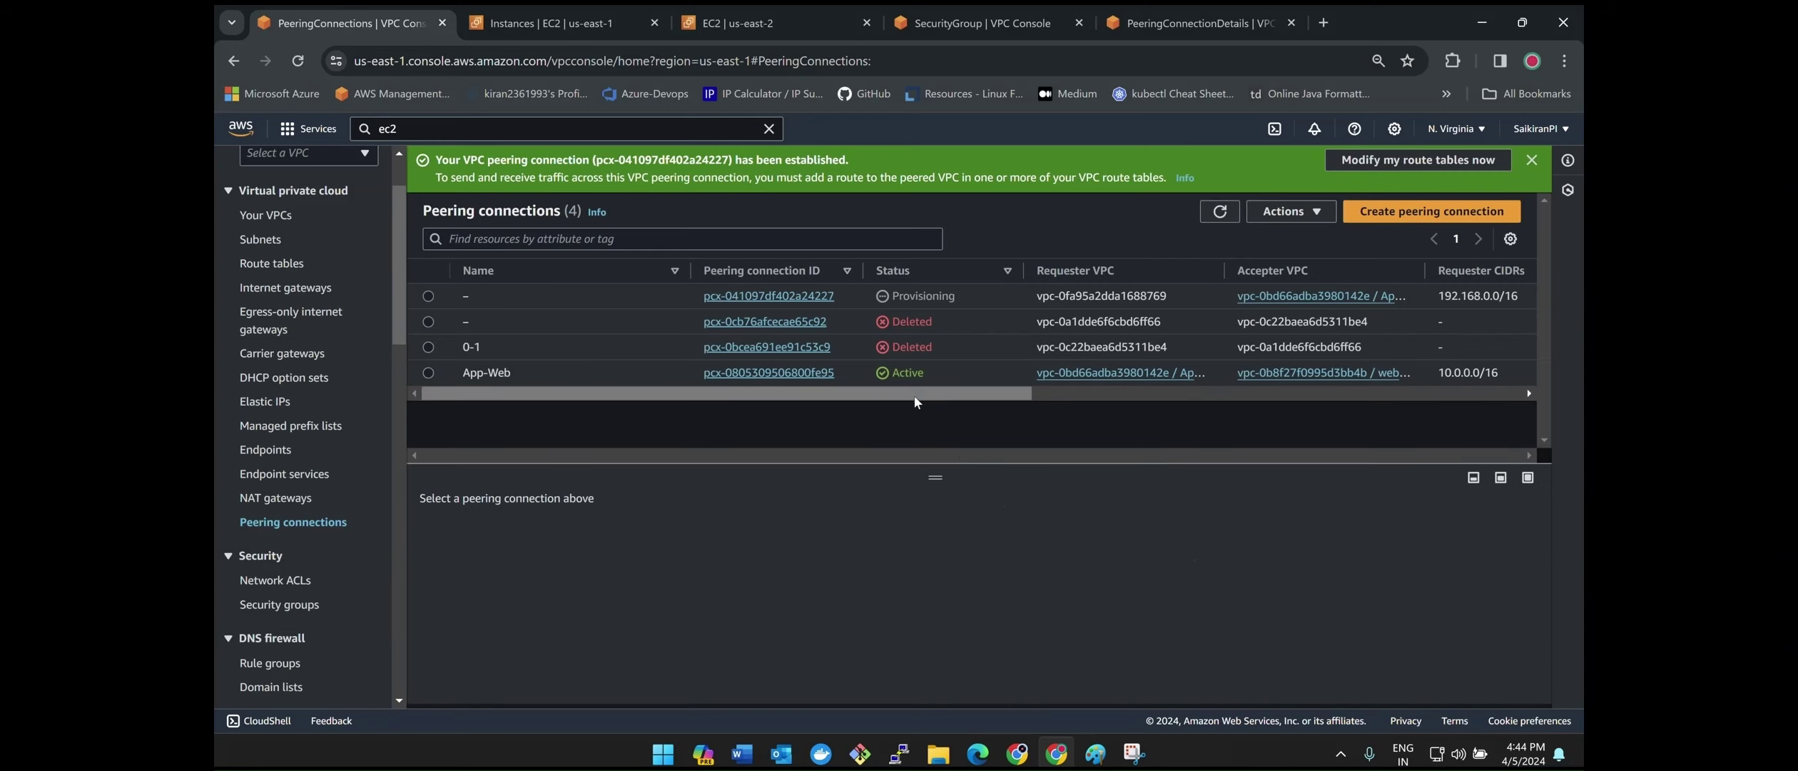
# - Refresh the N. Virginia peering connections list and check the status and available actions of the newly accepted connection
pyautogui.click(1218, 215)
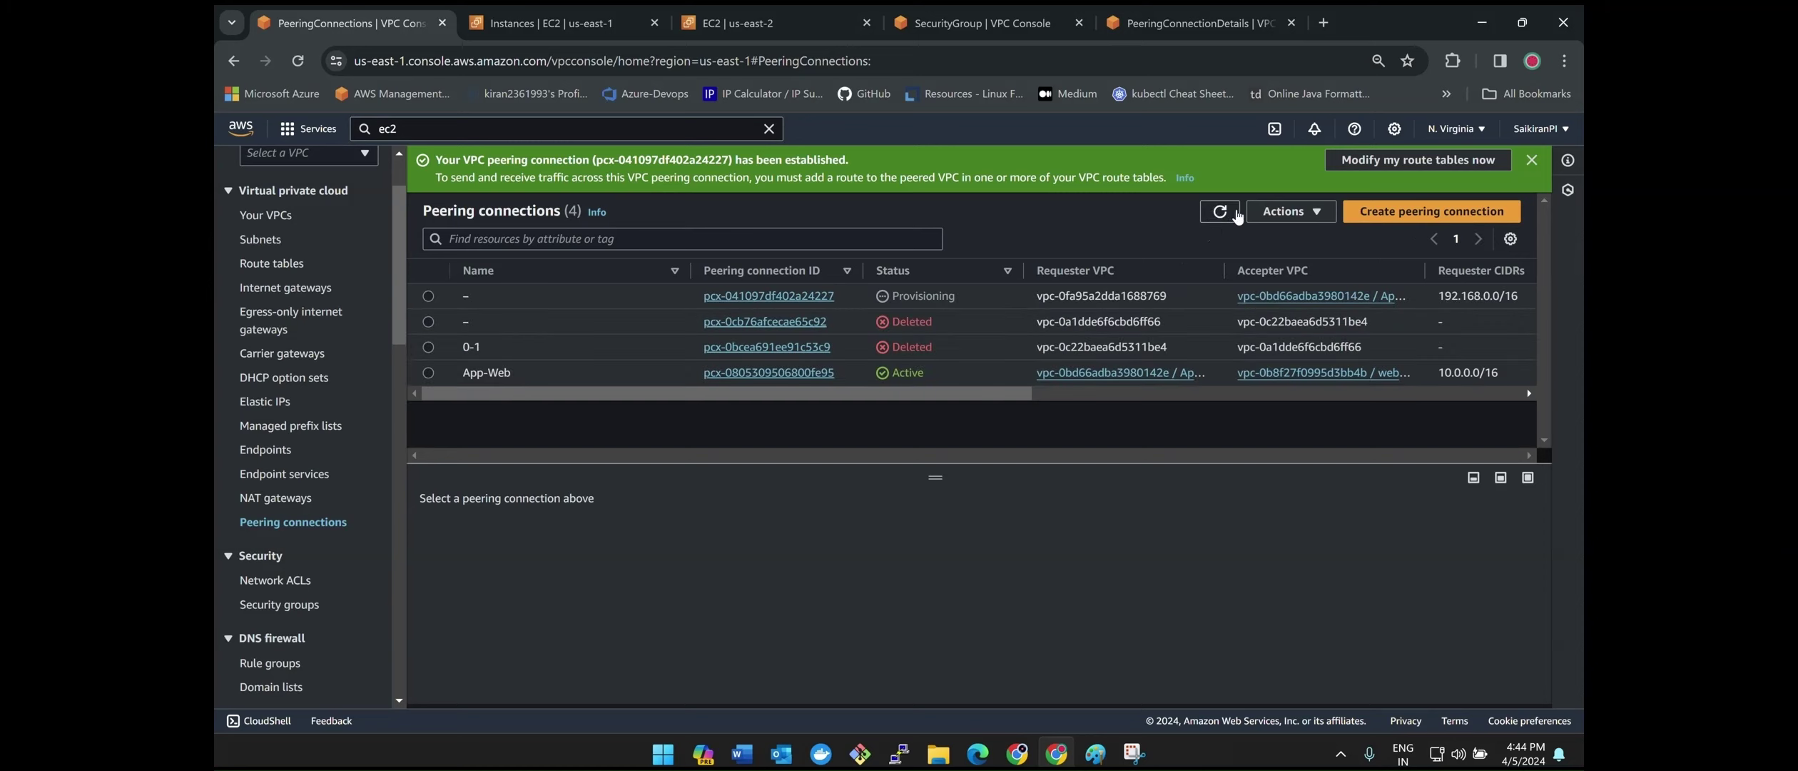
pyautogui.click(1235, 214)
pyautogui.click(1223, 212)
pyautogui.click(430, 297)
pyautogui.click(1284, 211)
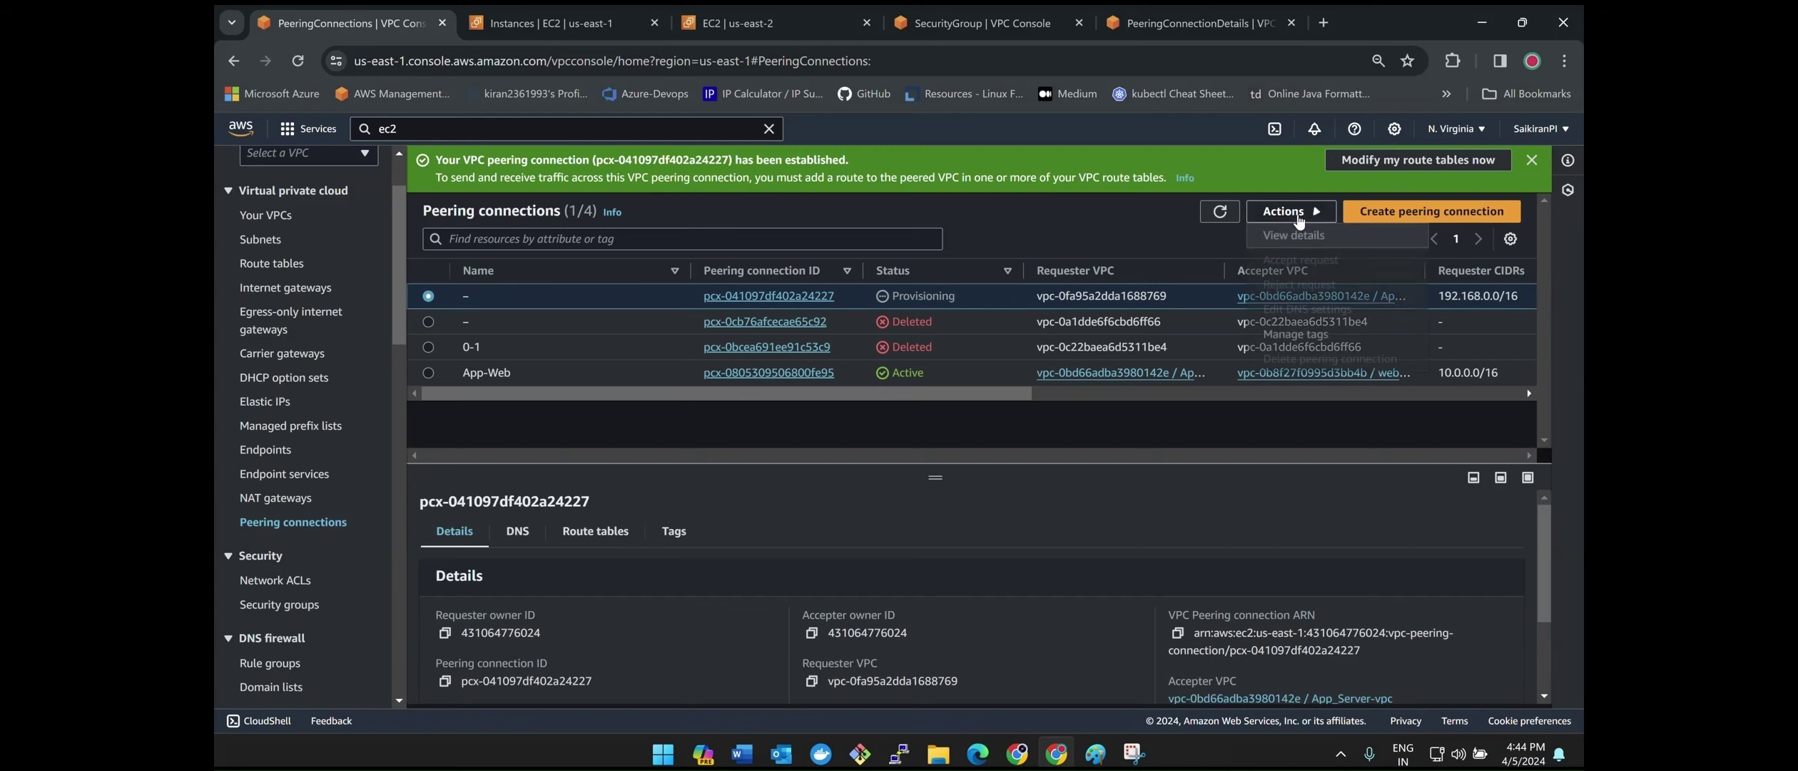
pyautogui.click(1097, 243)
# - Open the Ohio region's route tables, remove the VPC filter and refresh the list
pyautogui.click(1182, 27)
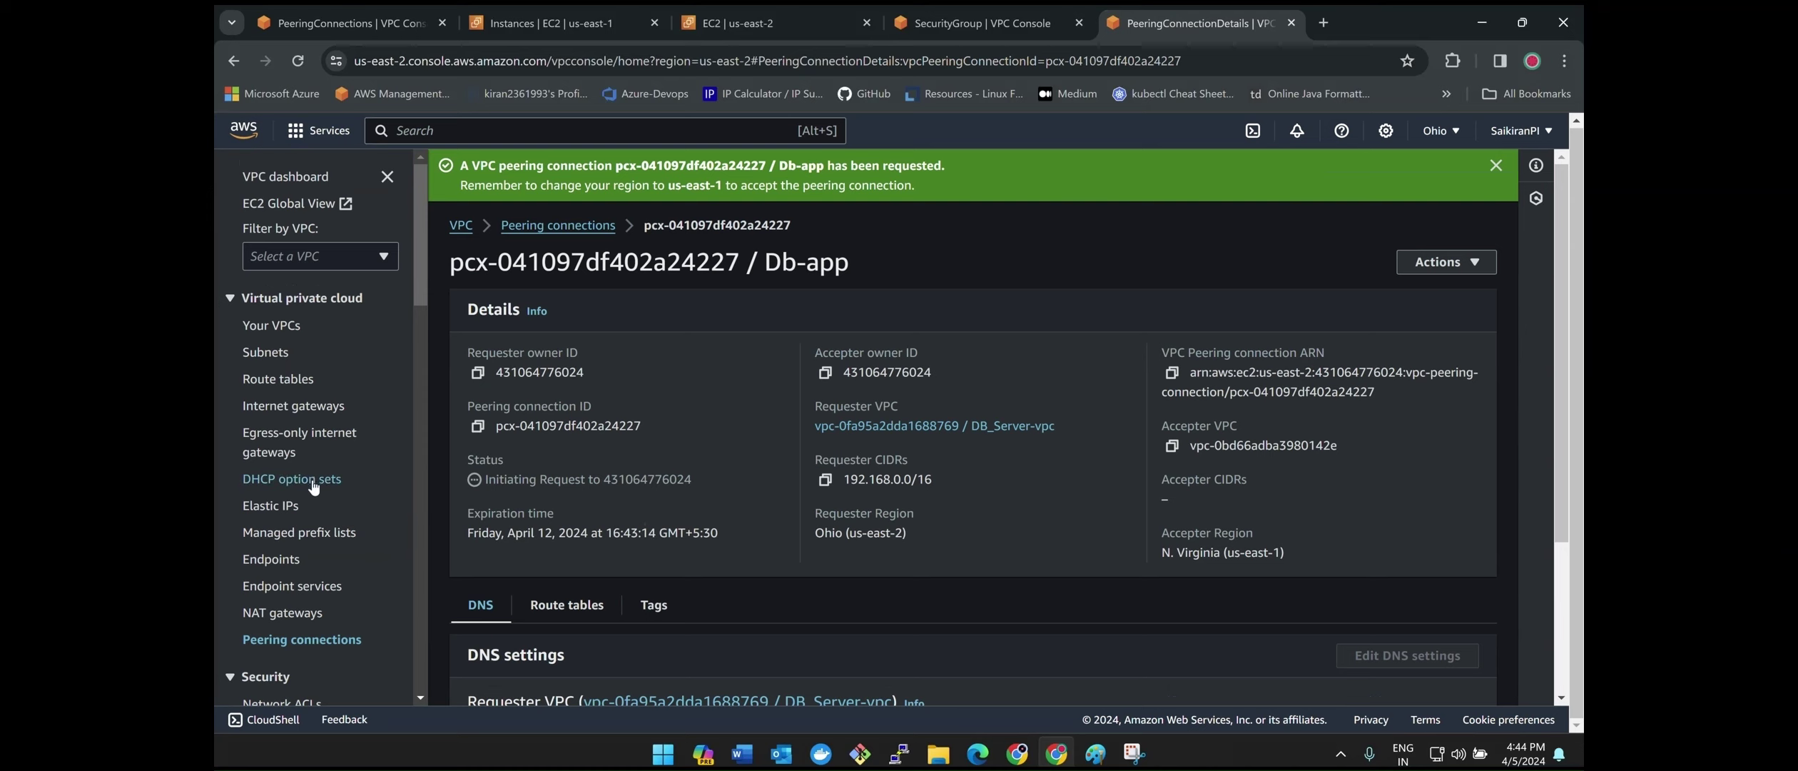
pyautogui.click(278, 379)
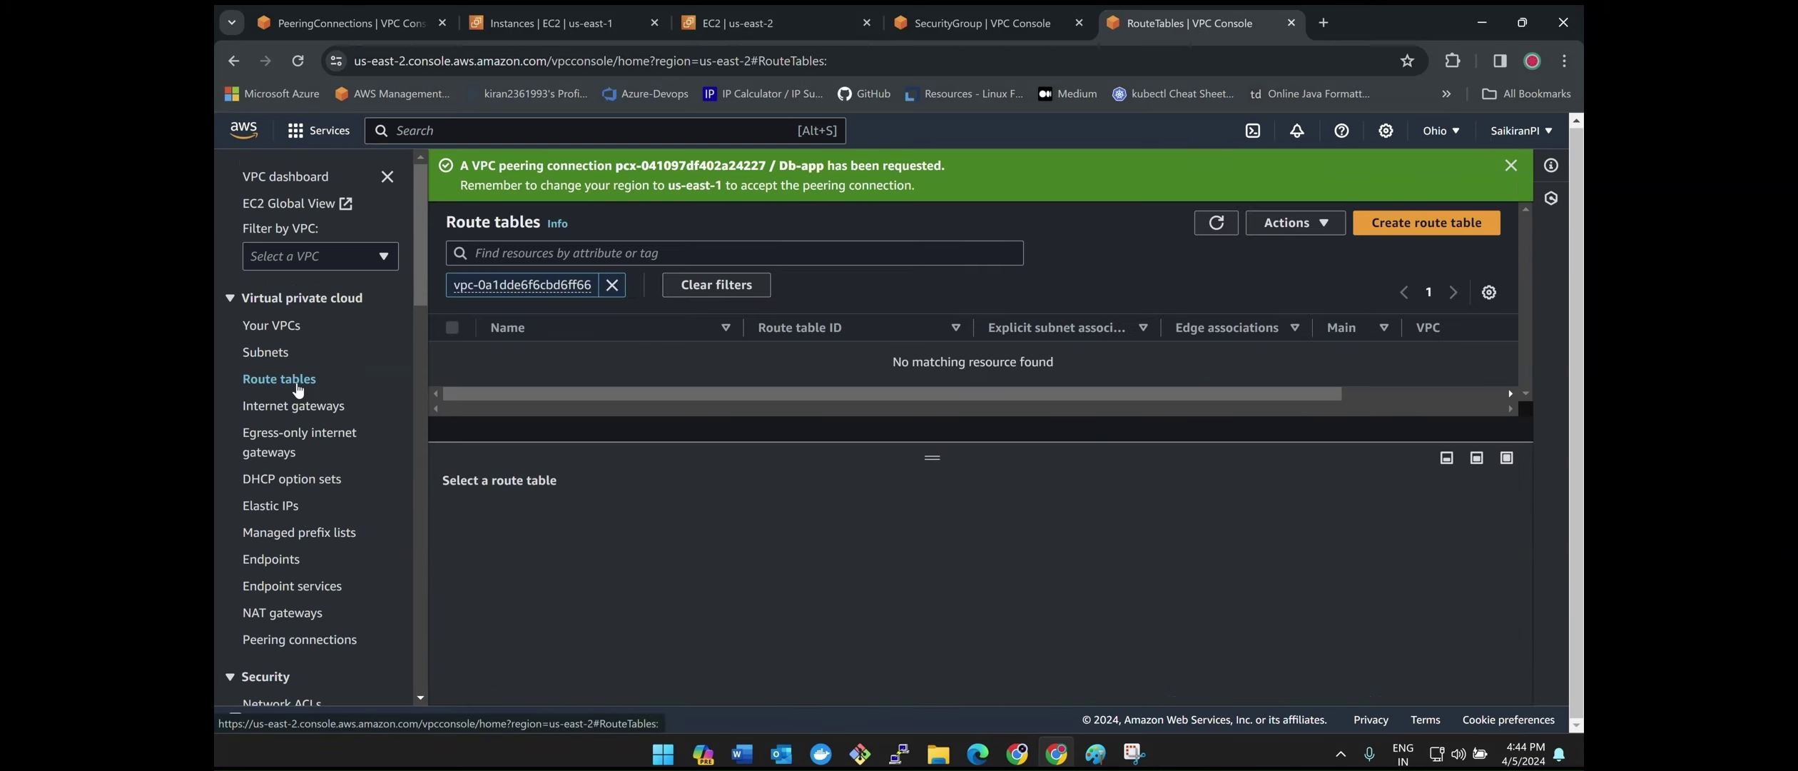
pyautogui.click(1217, 222)
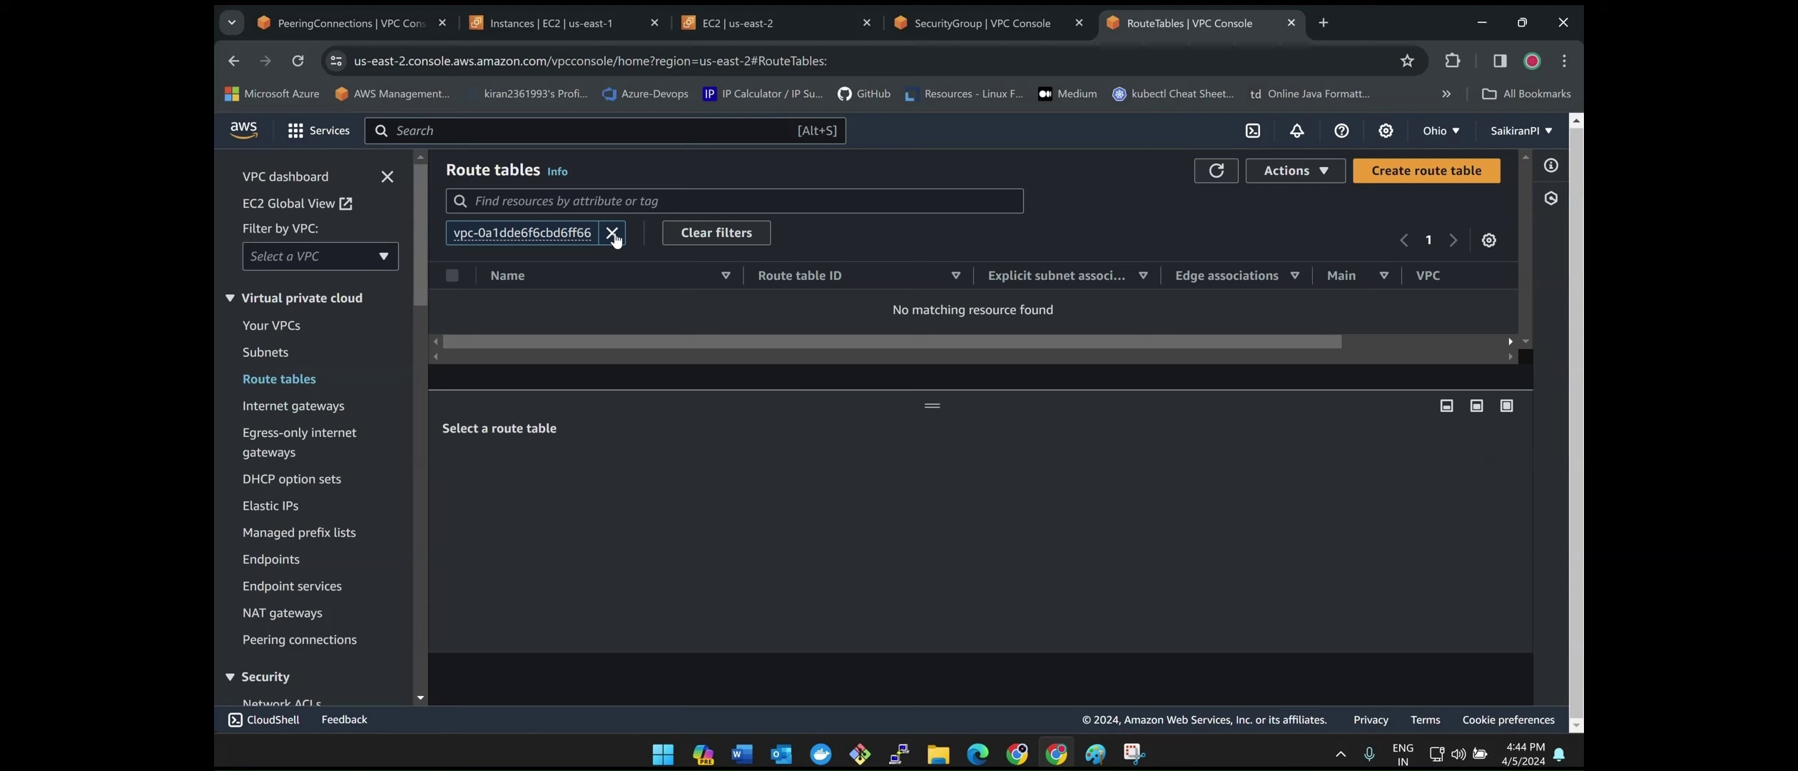
pyautogui.click(612, 232)
pyautogui.click(1219, 175)
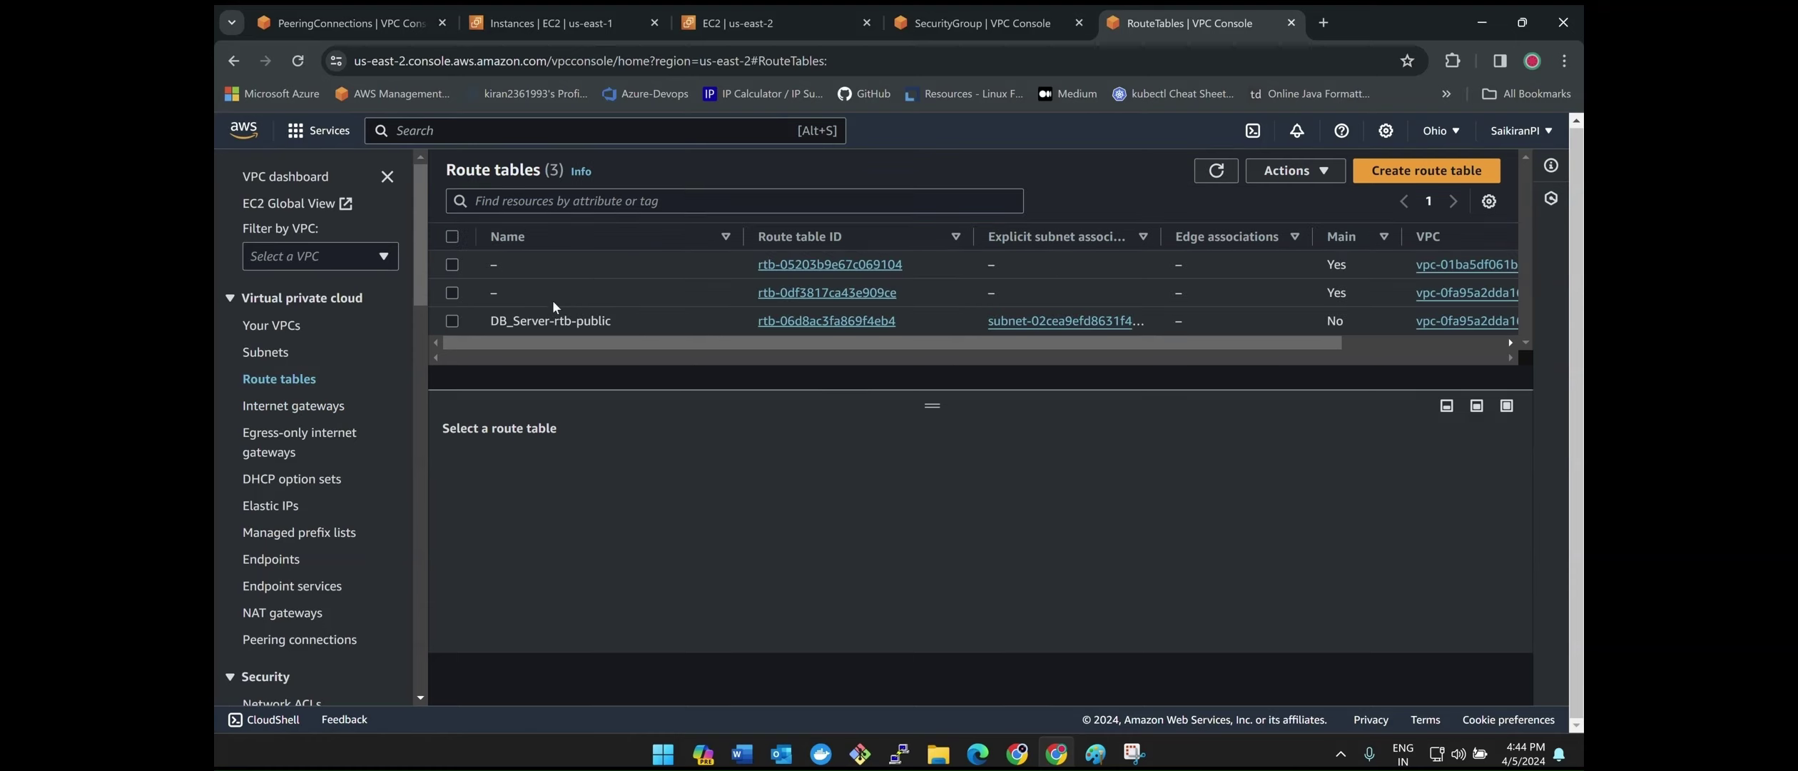
# - Open the routes of DB_Server-rtb-public for editing and add an empty route
pyautogui.click(452, 322)
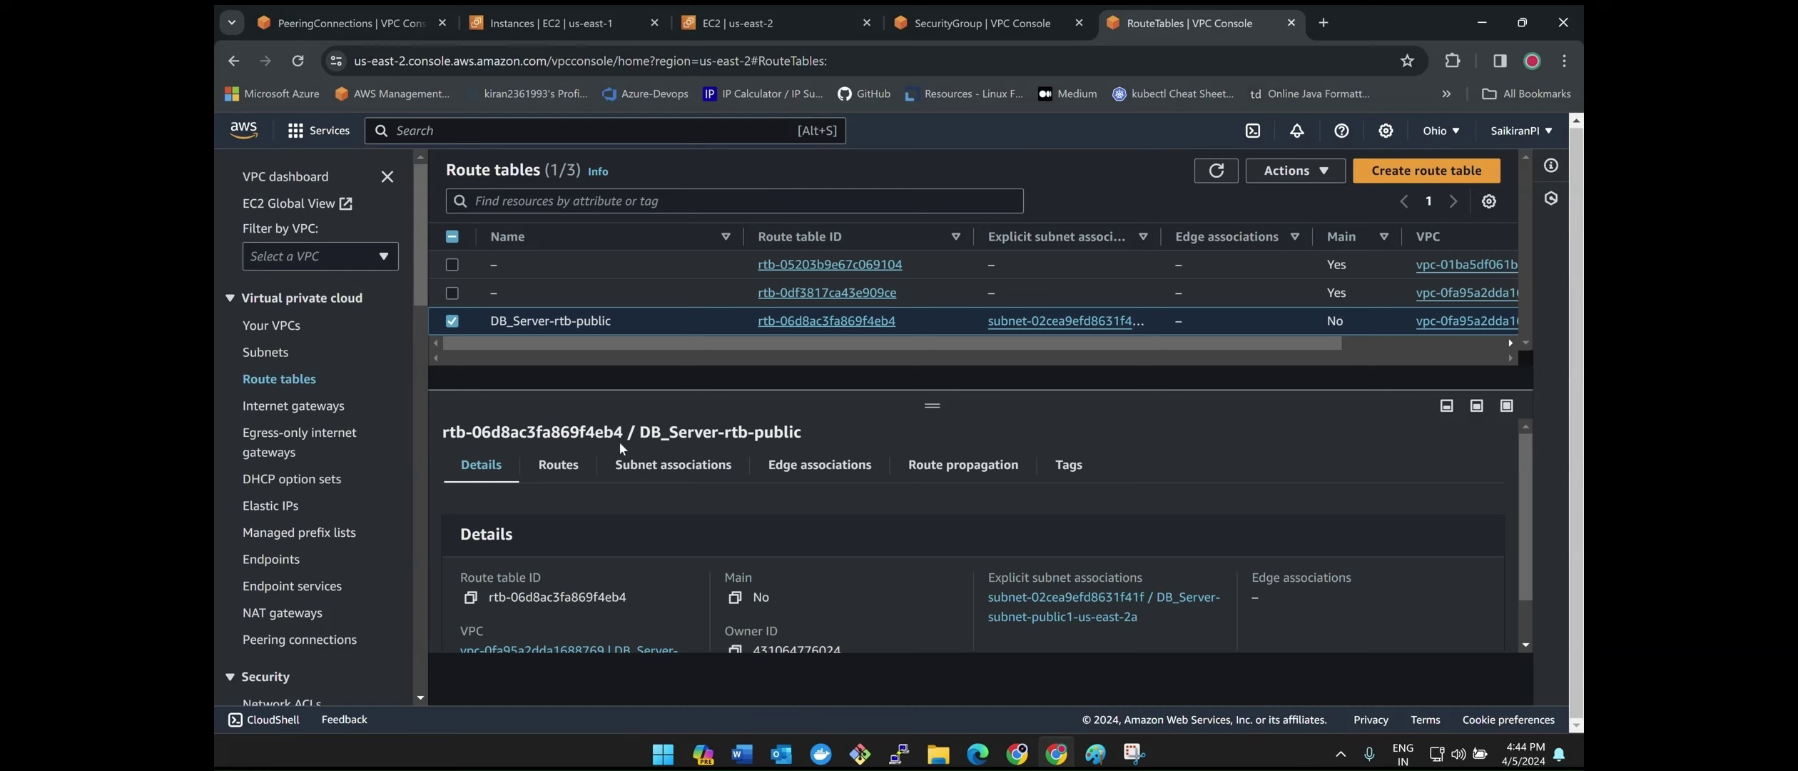
pyautogui.click(557, 465)
pyautogui.click(1423, 505)
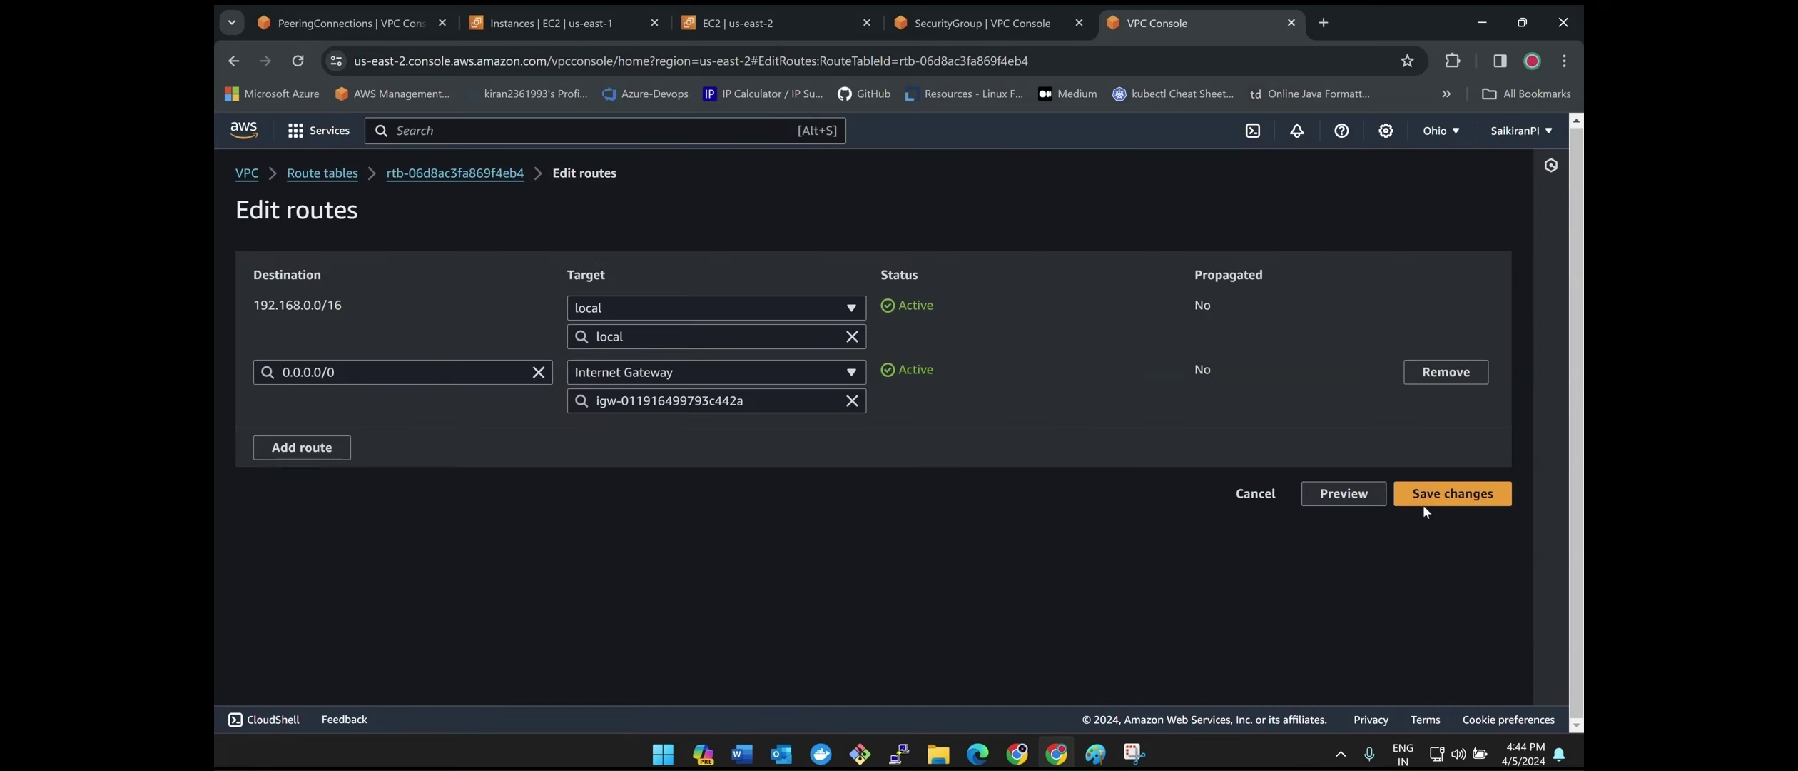
pyautogui.click(303, 447)
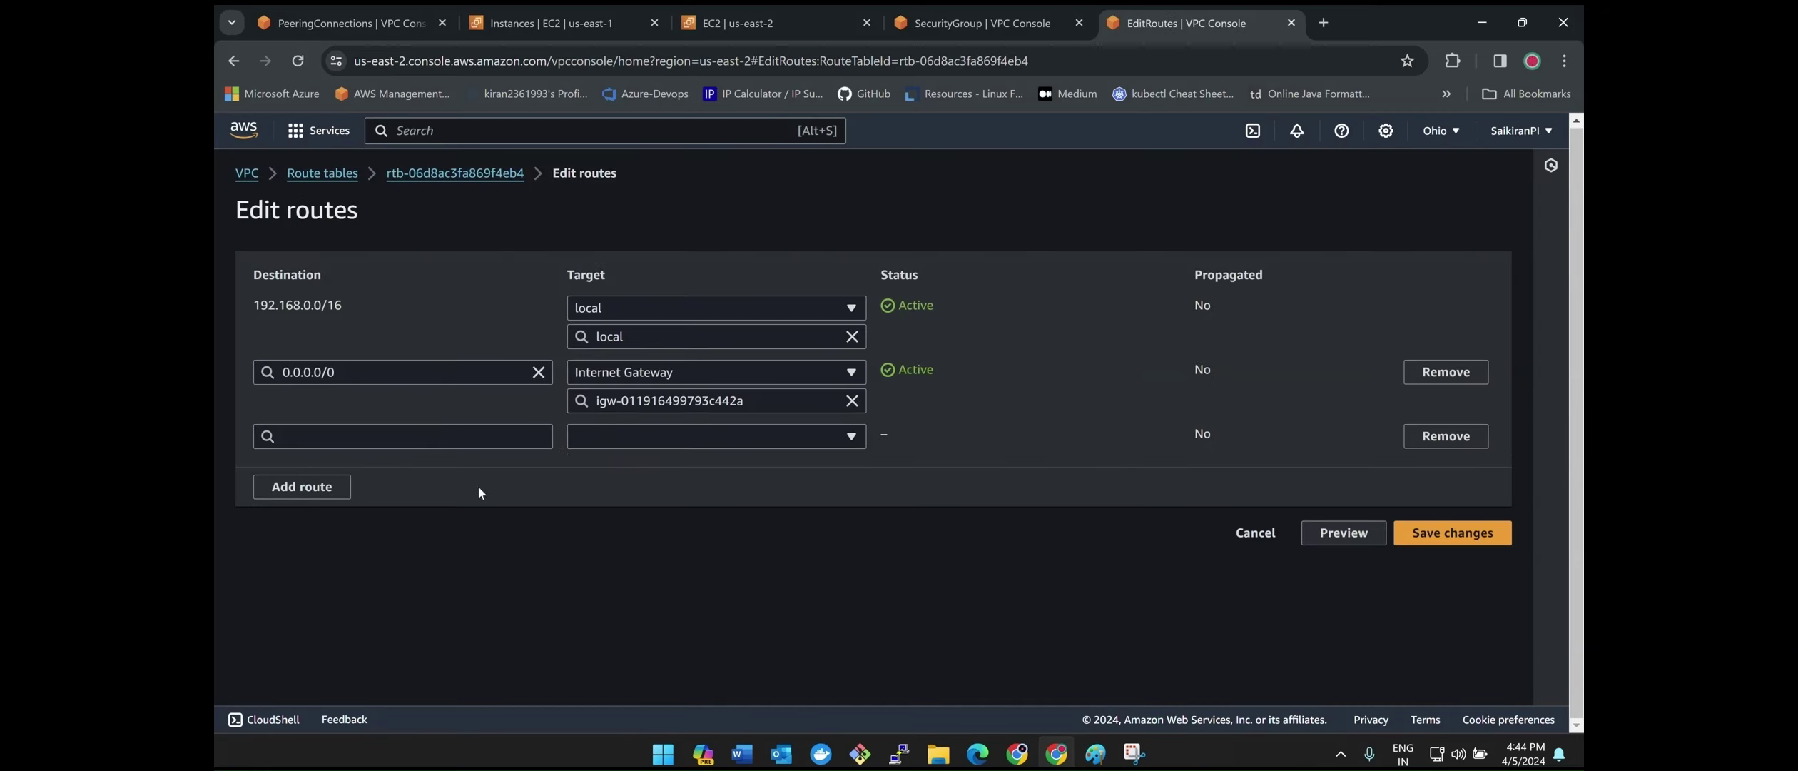
# - Set the new DB_Server-rtb-public route to destination 10.0.0.0/16 with peering connection pcx-041097df402a24227 as its target
pyautogui.click(400, 439)
pyautogui.write('10.0.0.0/16')
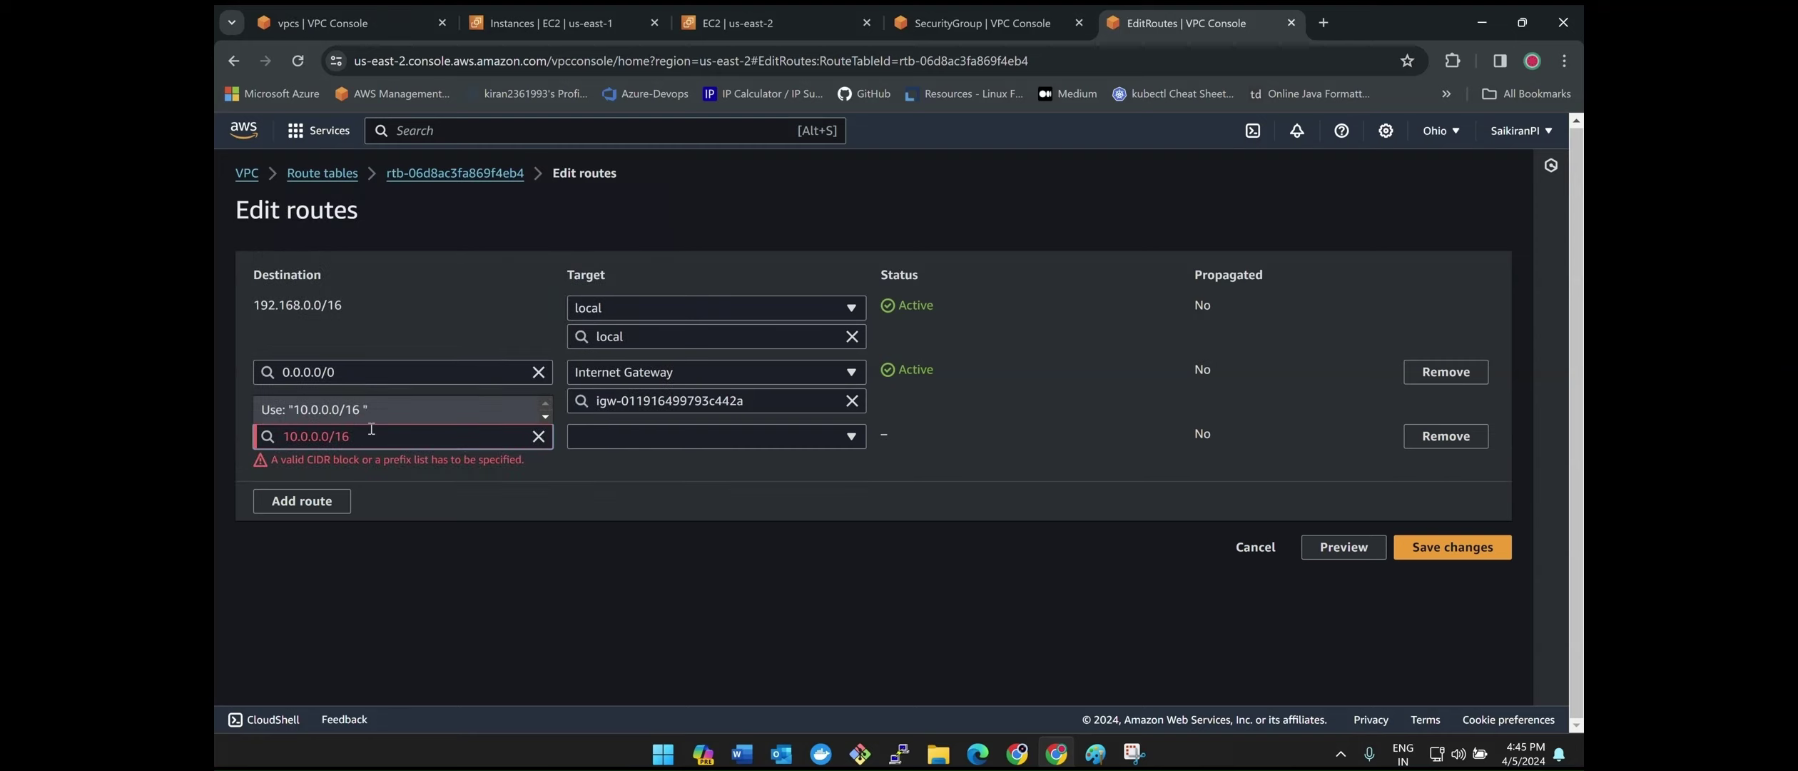
pyautogui.click(366, 412)
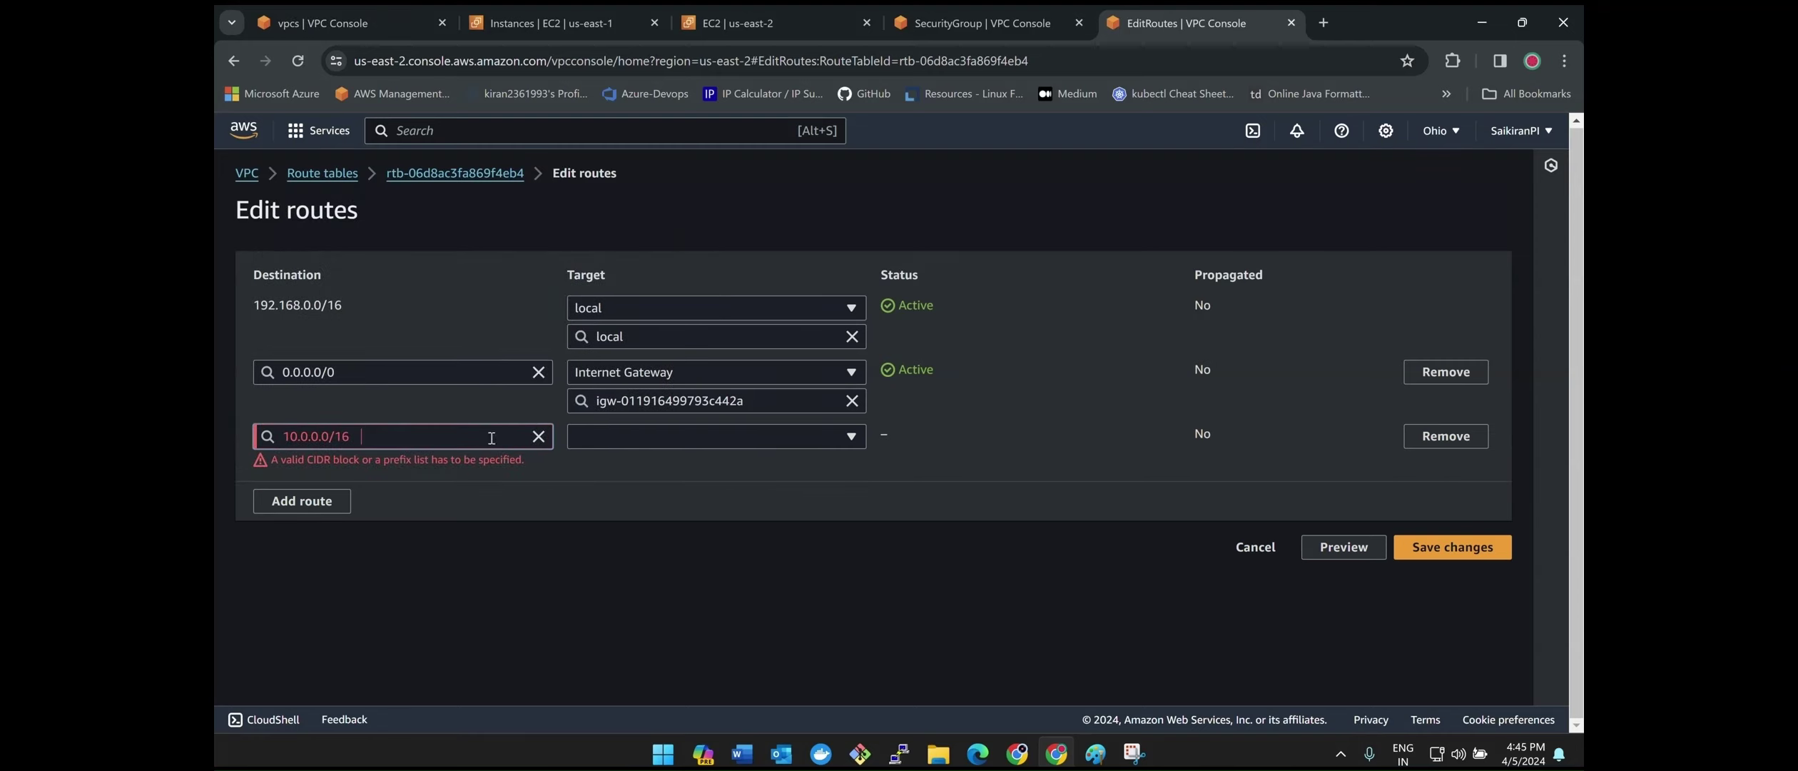
pyautogui.click(458, 437)
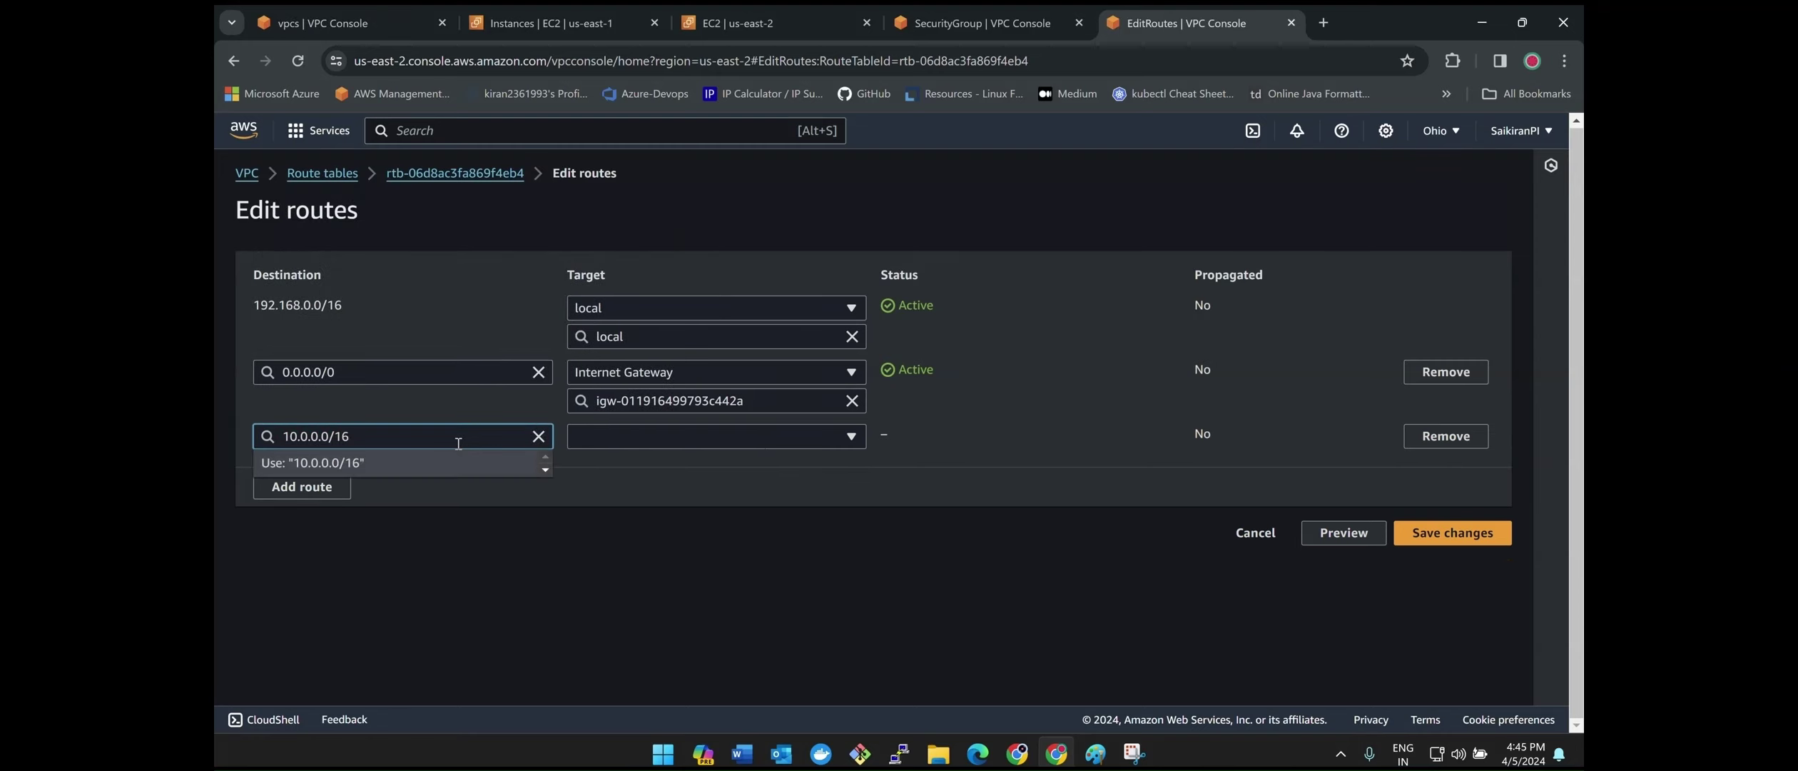
pyautogui.click(678, 433)
pyautogui.scroll(-1, 685, 362)
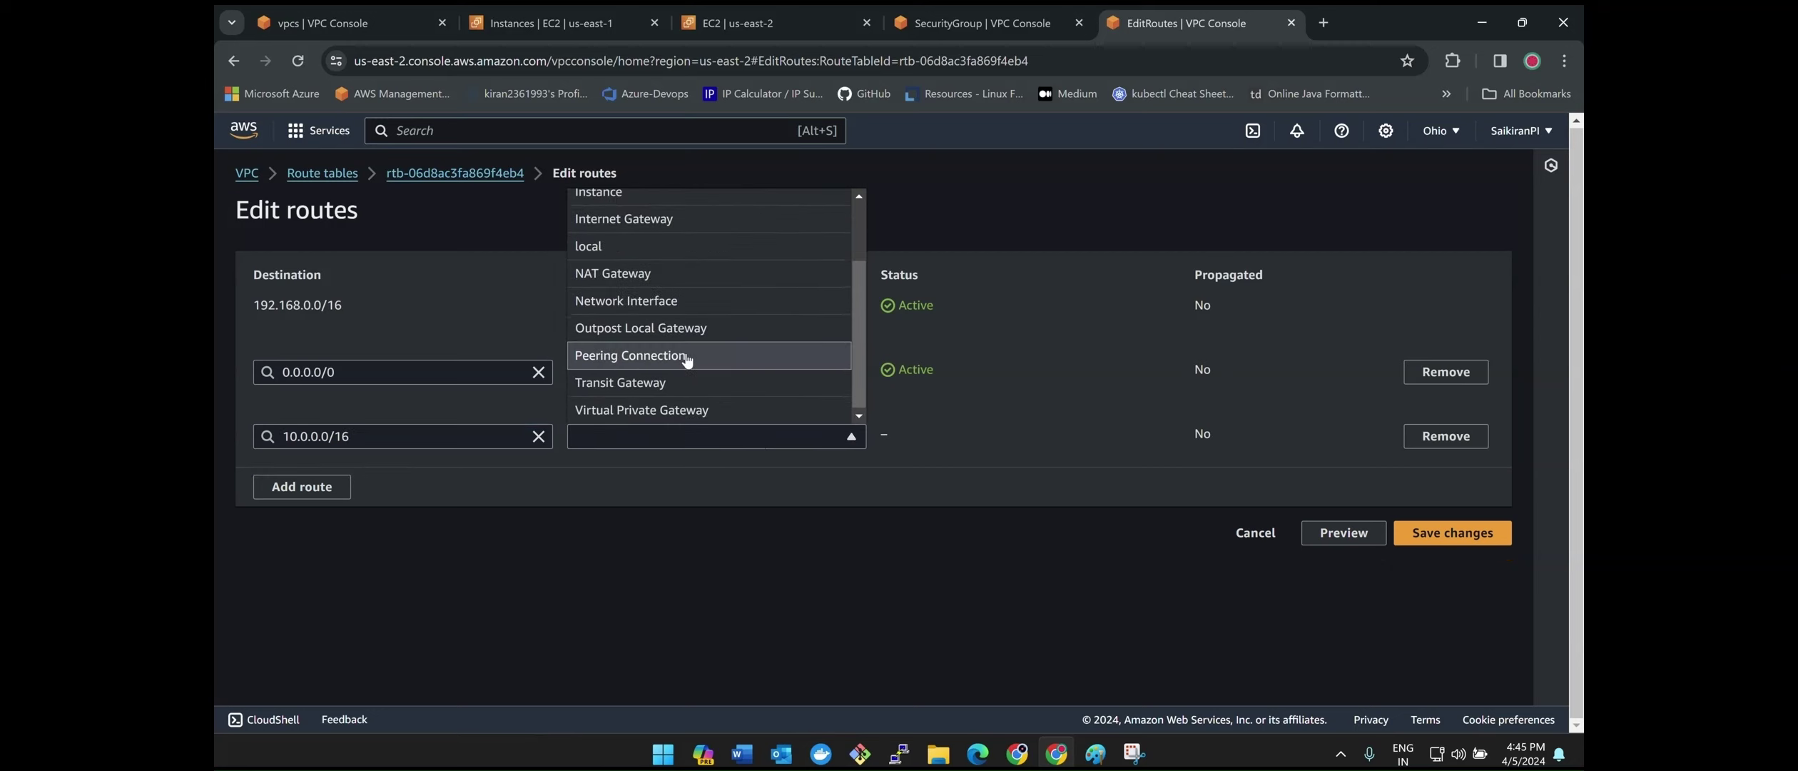
pyautogui.scroll(-1, 647, 358)
pyautogui.click(646, 353)
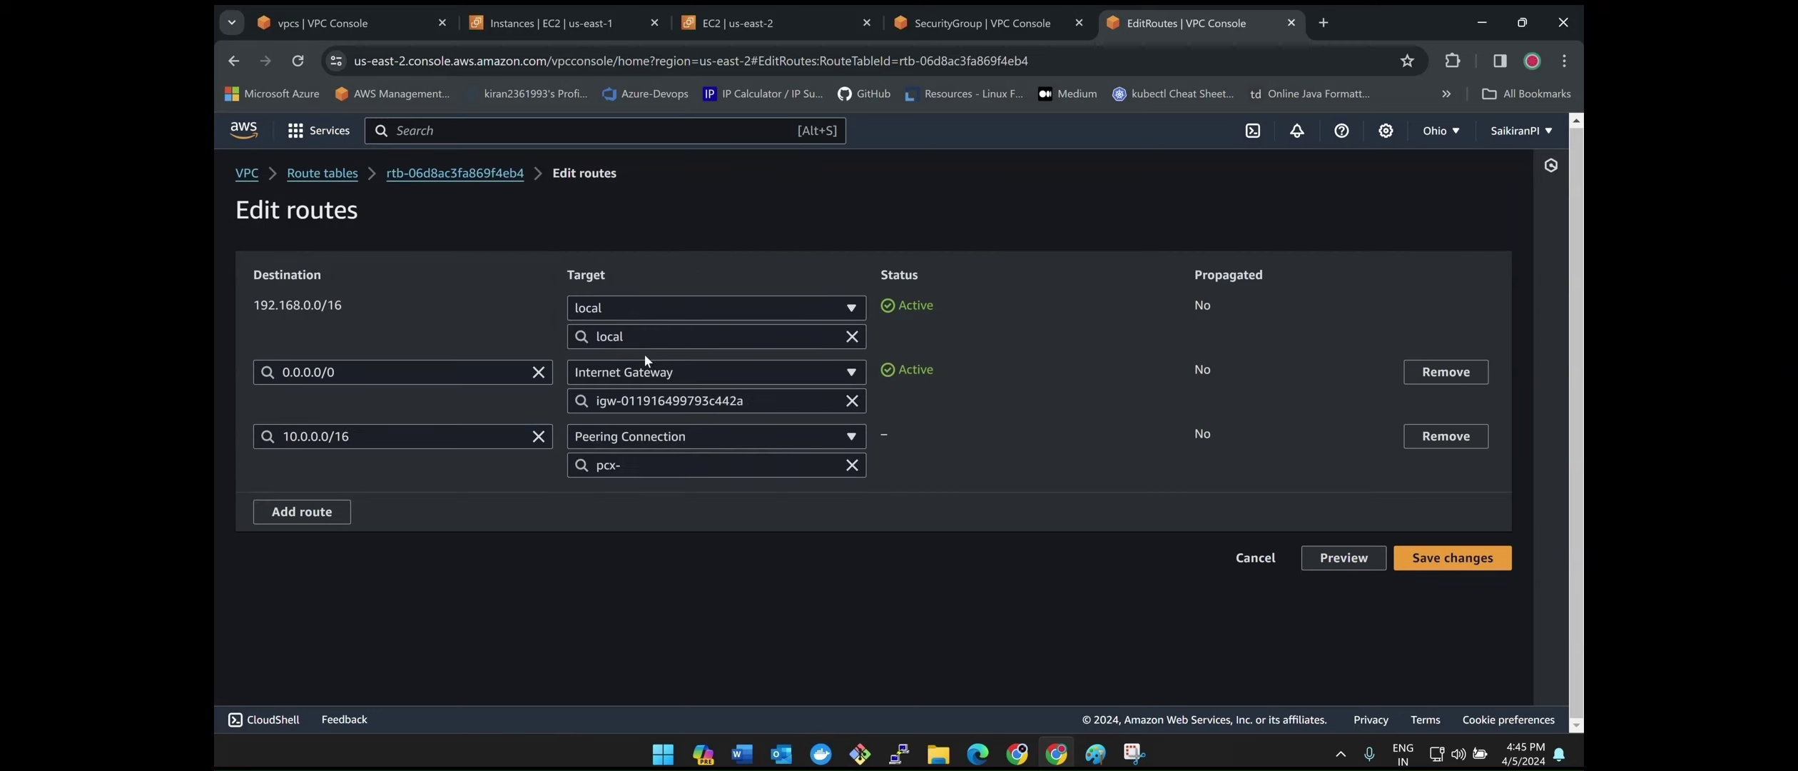
pyautogui.click(681, 475)
pyautogui.click(726, 523)
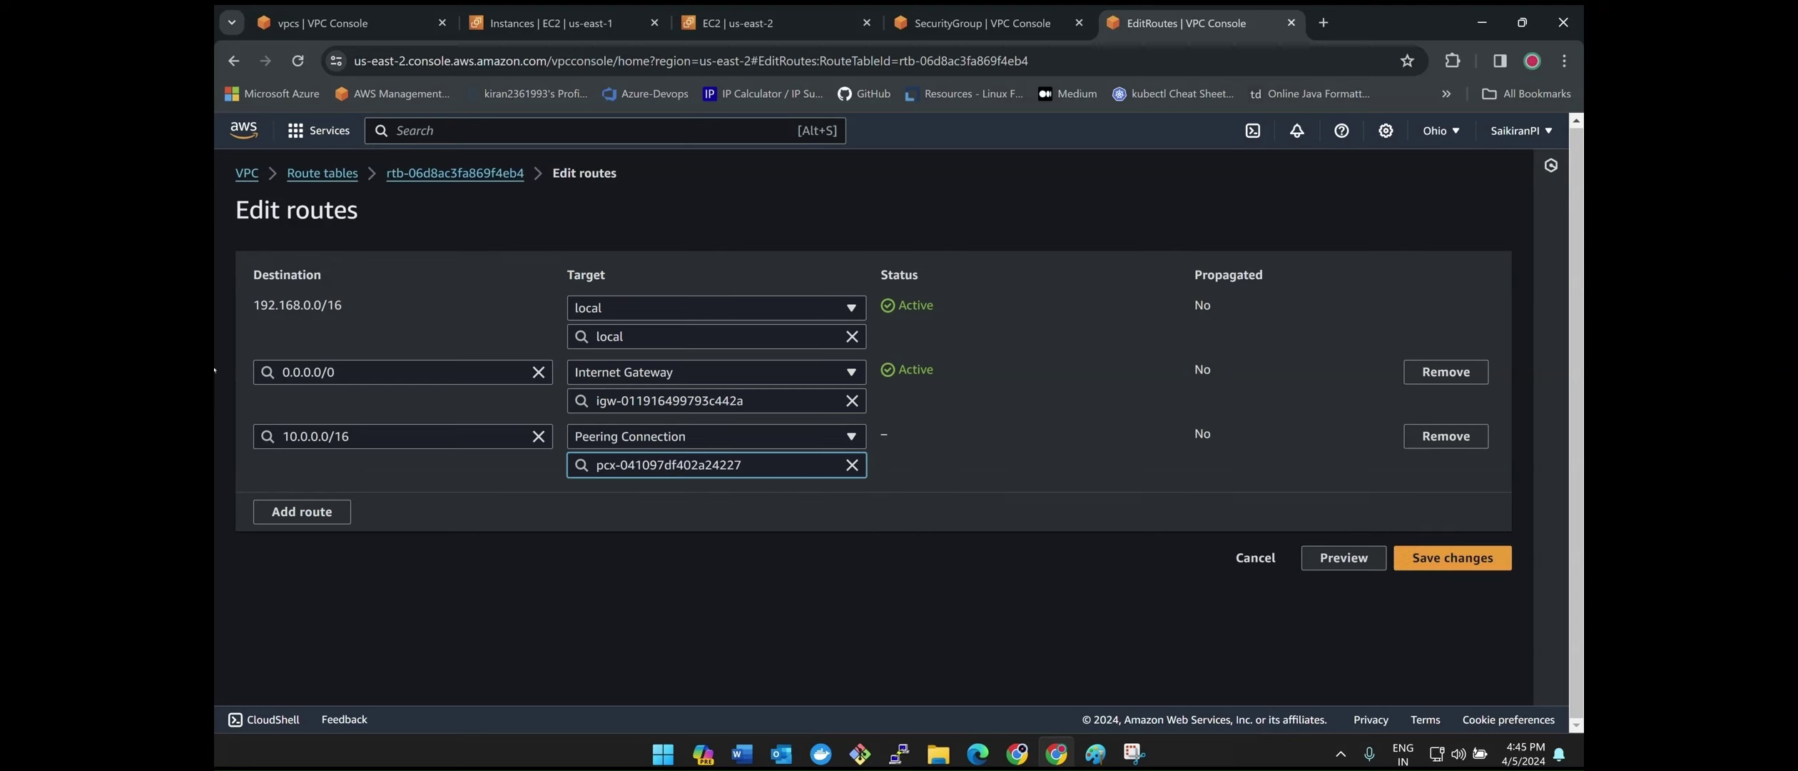
# - Copy the local destination CIDR 192.168.0.0/16 and save the route changes of DB_Server-rtb-public
pyautogui.click(313, 301)
pyautogui.tripleClick(313, 301)
pyautogui.hotkey('ctrl', 'c')
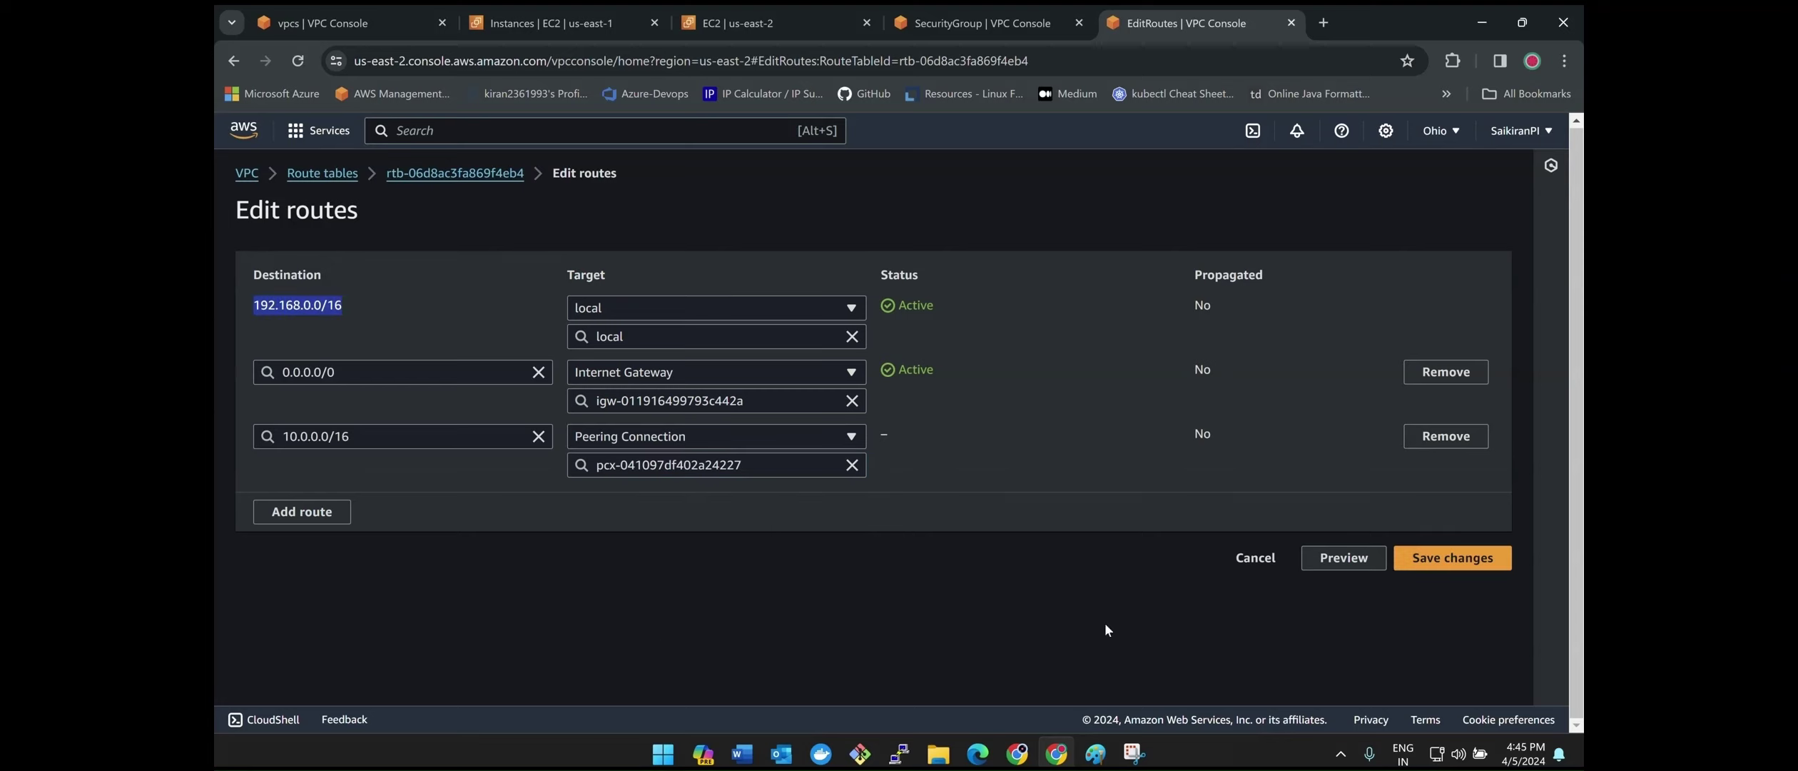
pyautogui.click(1468, 558)
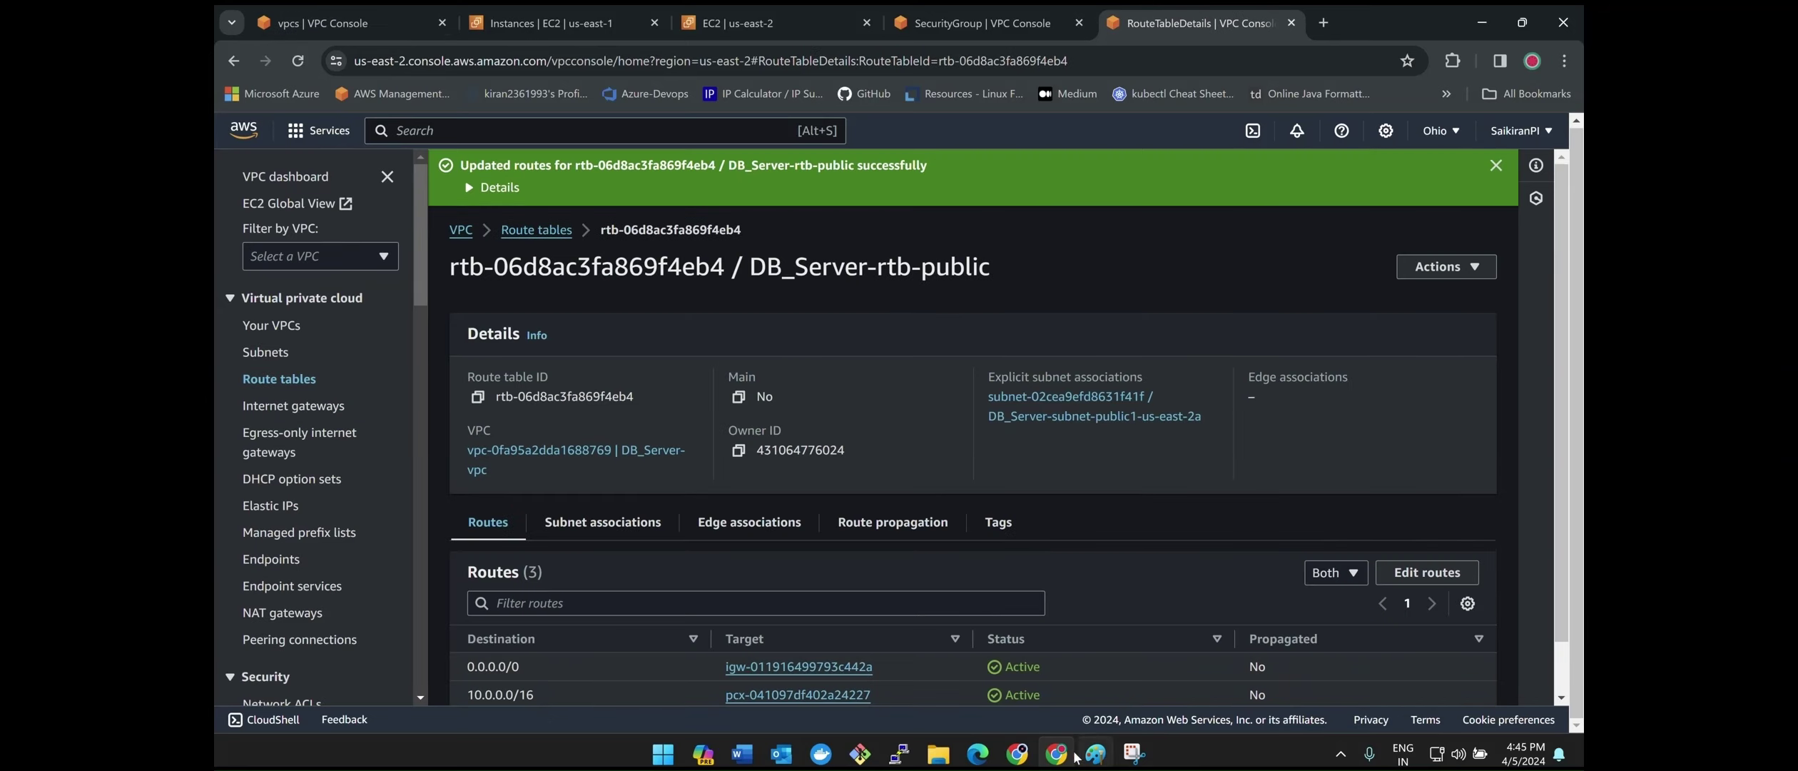
# - Check the running pings in the App_Server and web server terminals, and return to the VPC console
pyautogui.moveTo(899, 753)
pyautogui.moveTo(820, 660)
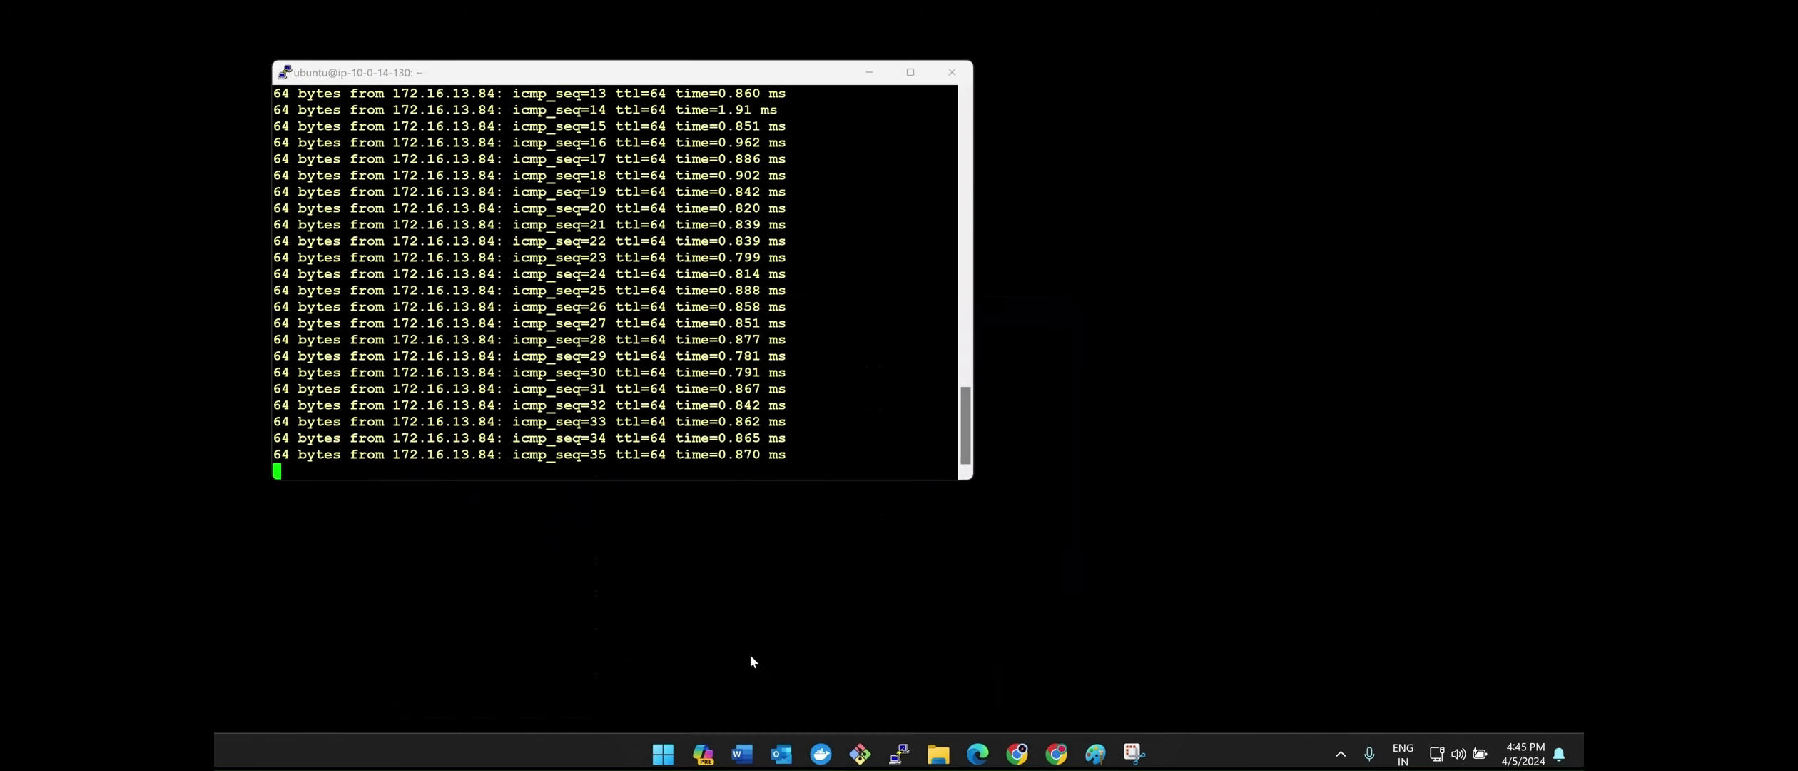
pyautogui.click(748, 653)
pyautogui.moveTo(900, 753)
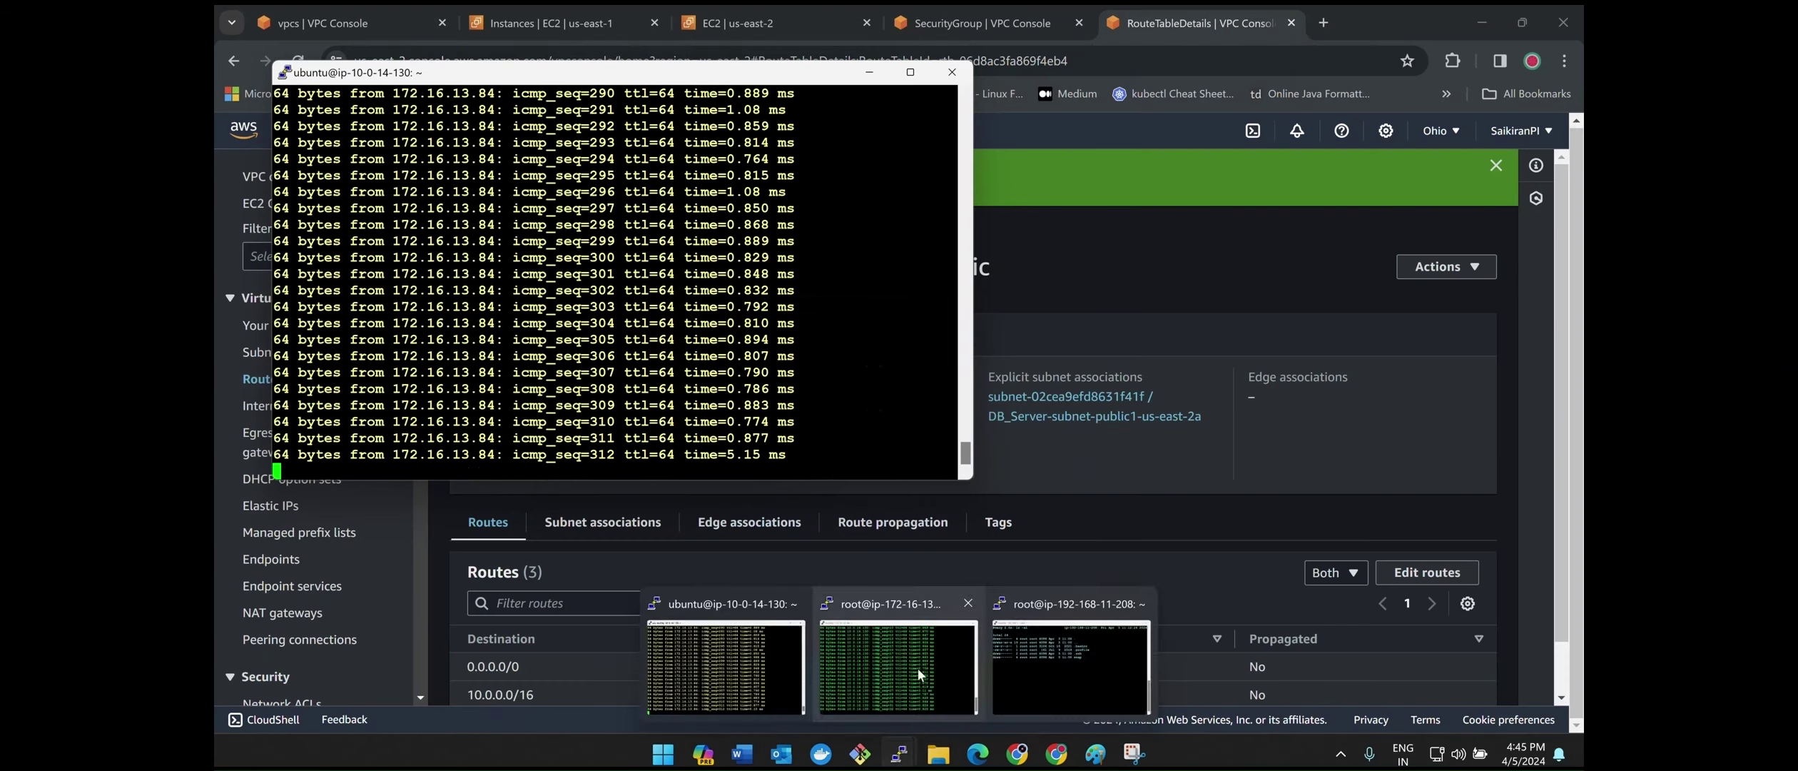
pyautogui.click(918, 667)
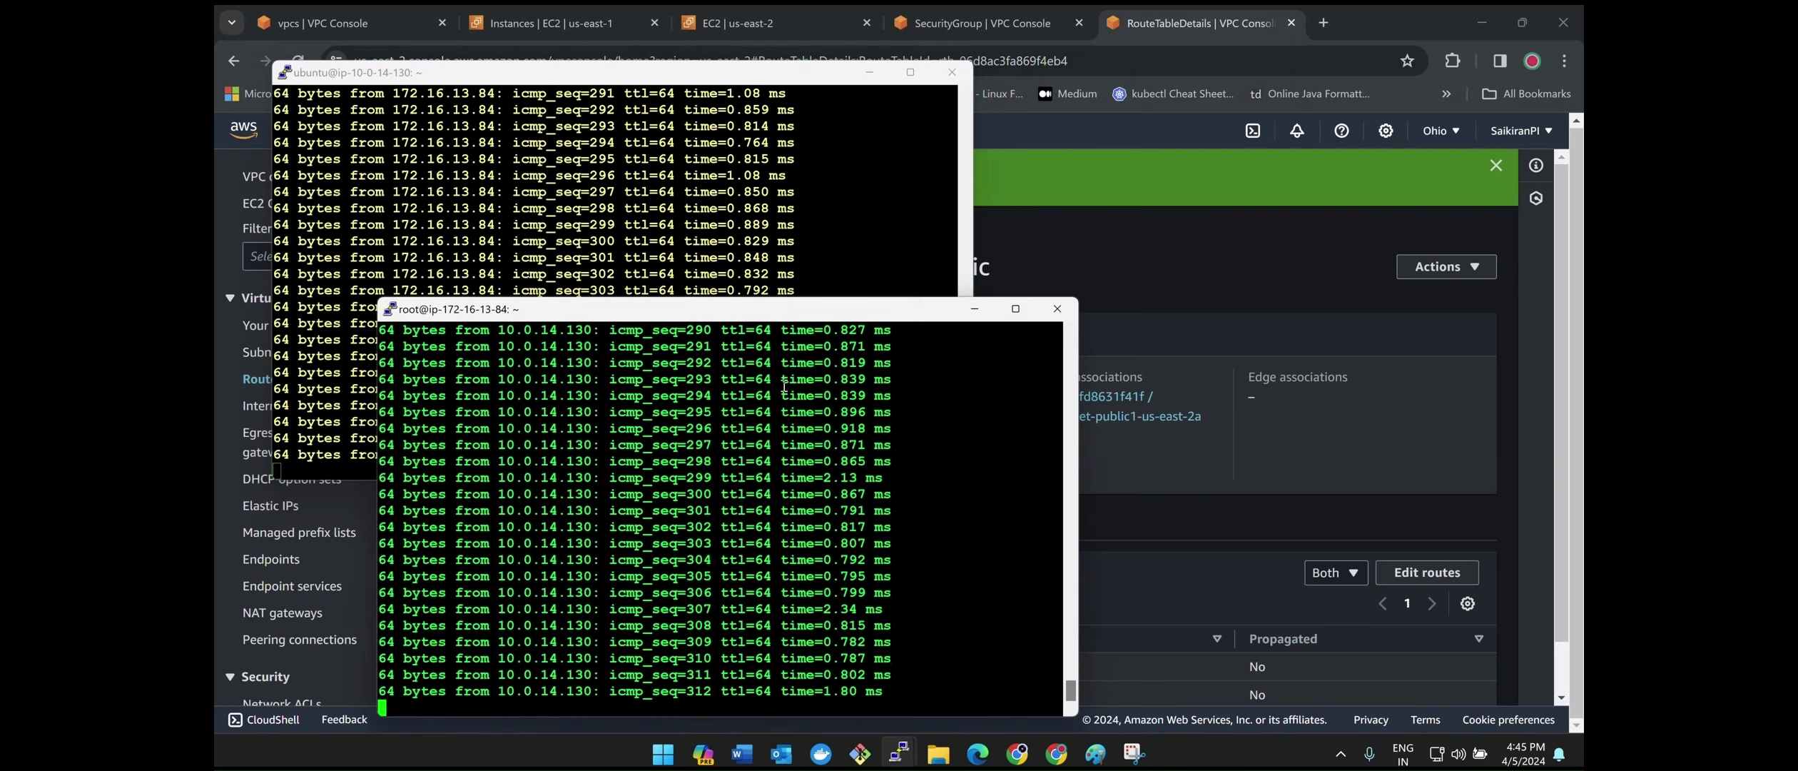
pyautogui.click(1187, 242)
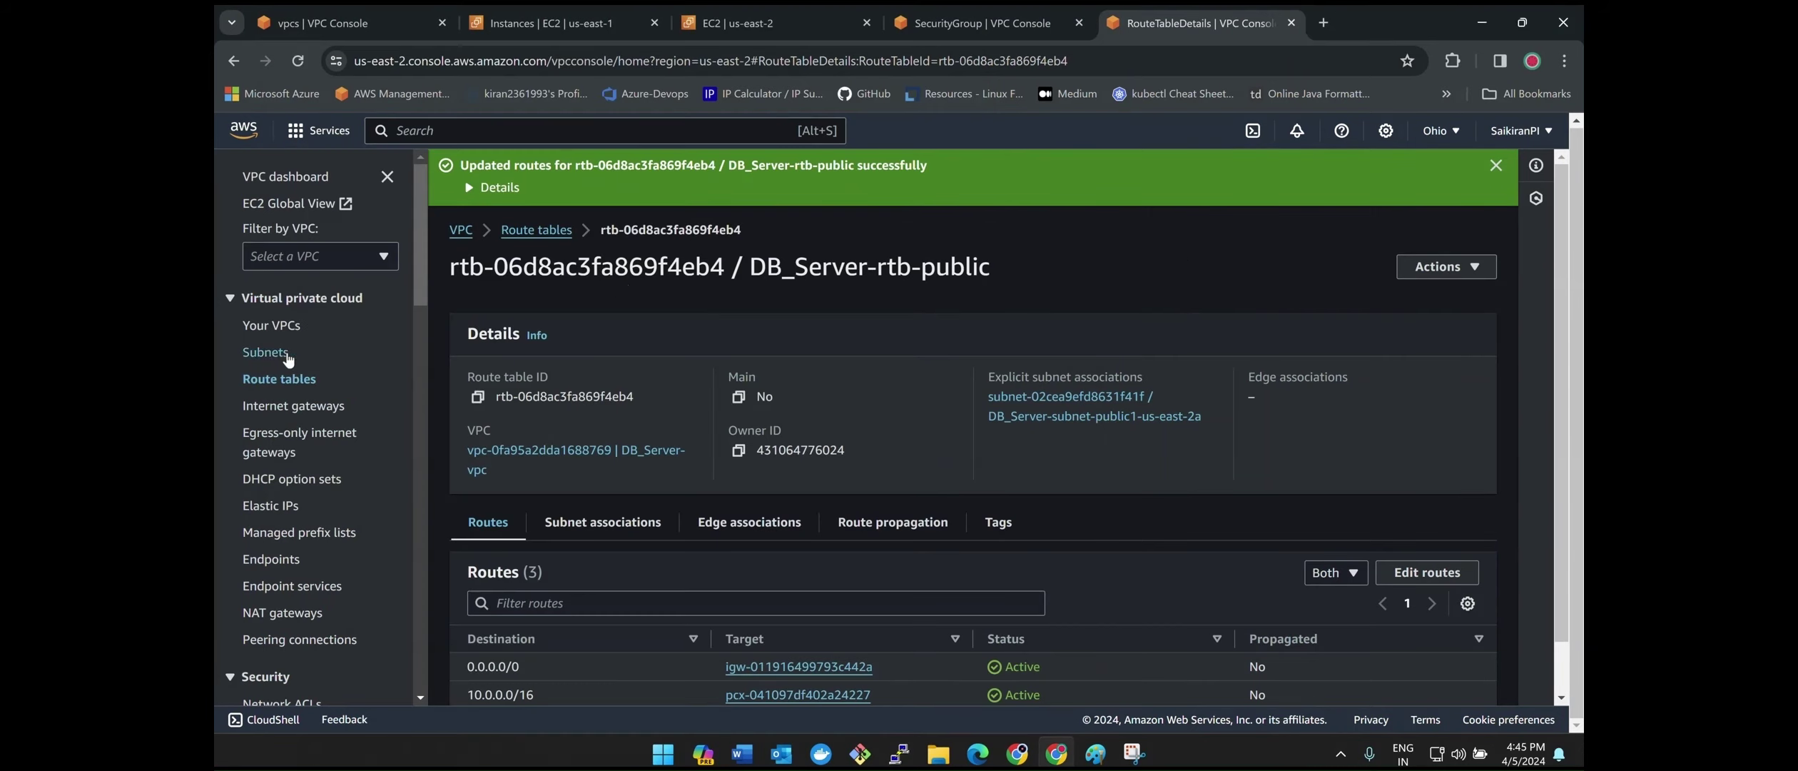
# - Find App_Server-rtb-public among the N. Virginia route tables and open its routes for editing
pyautogui.click(278, 382)
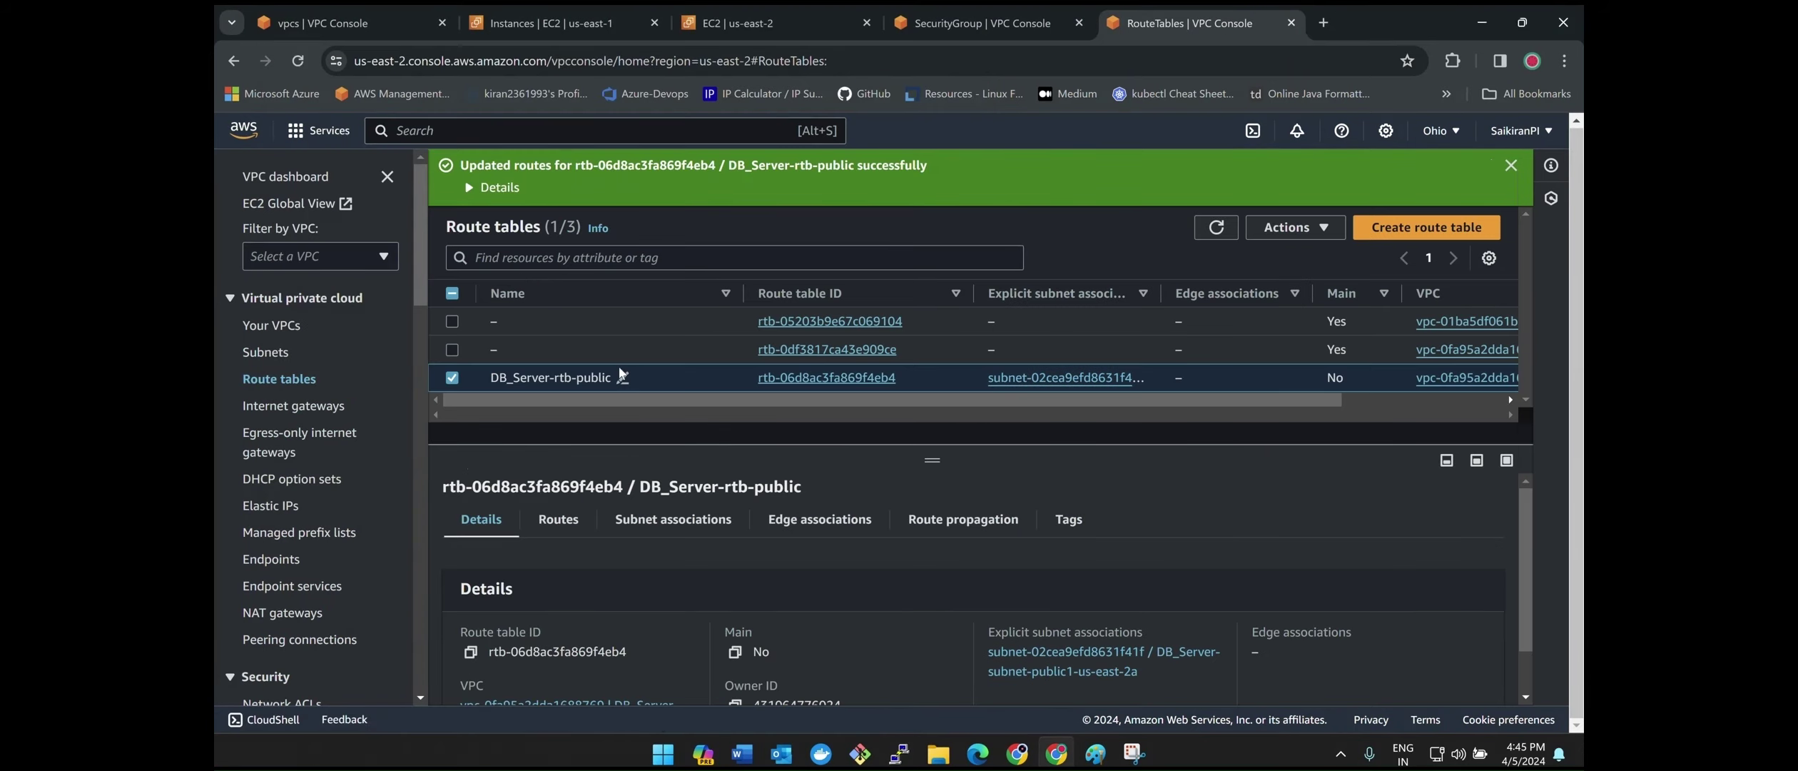
pyautogui.click(562, 27)
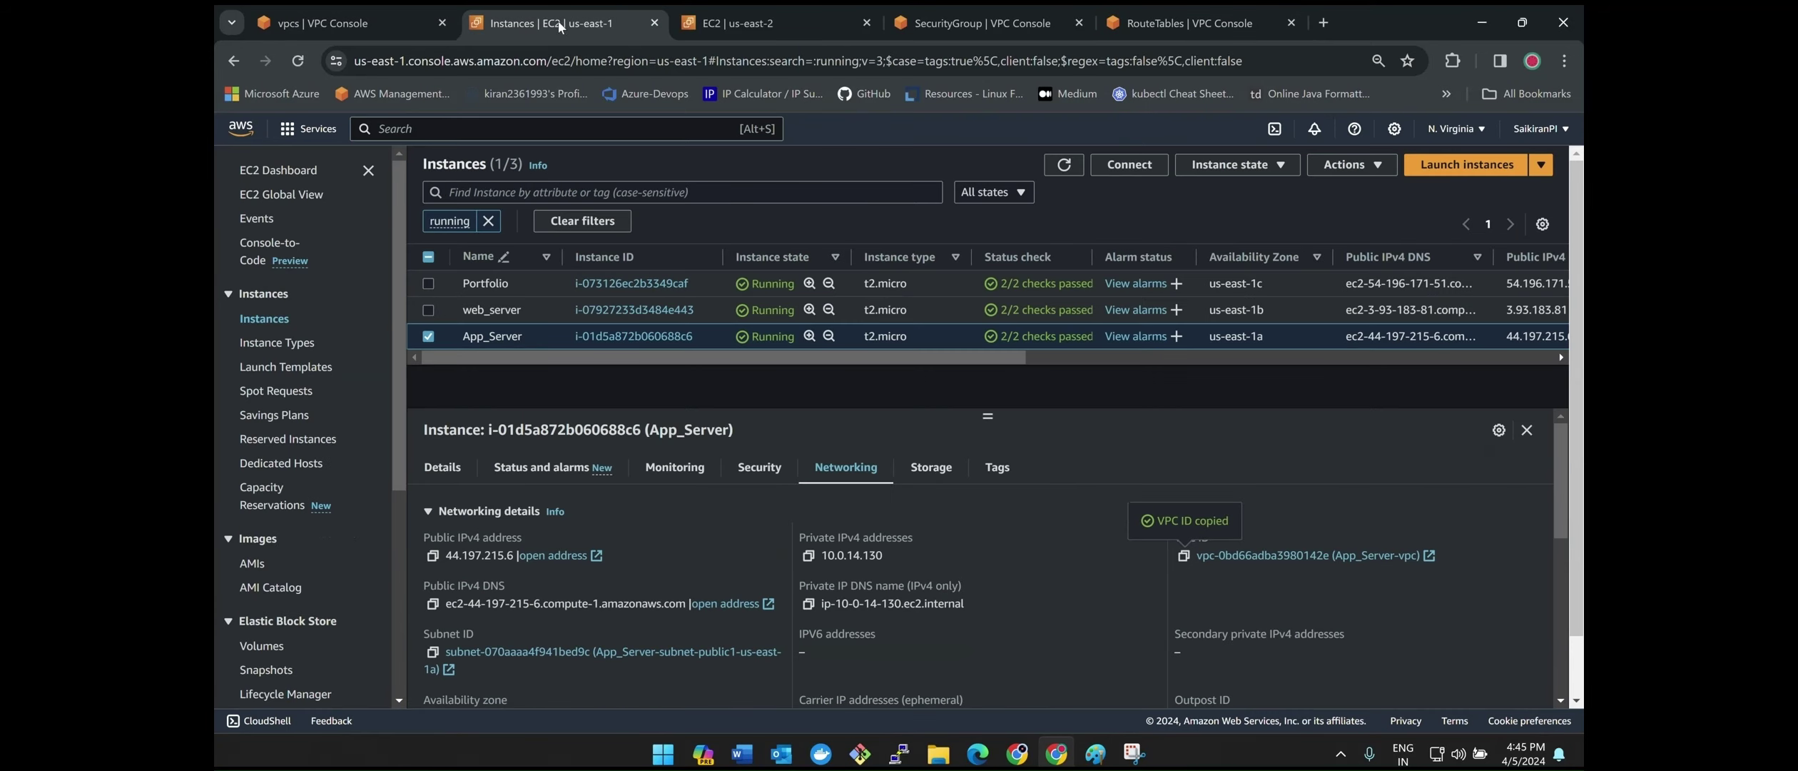
pyautogui.click(325, 23)
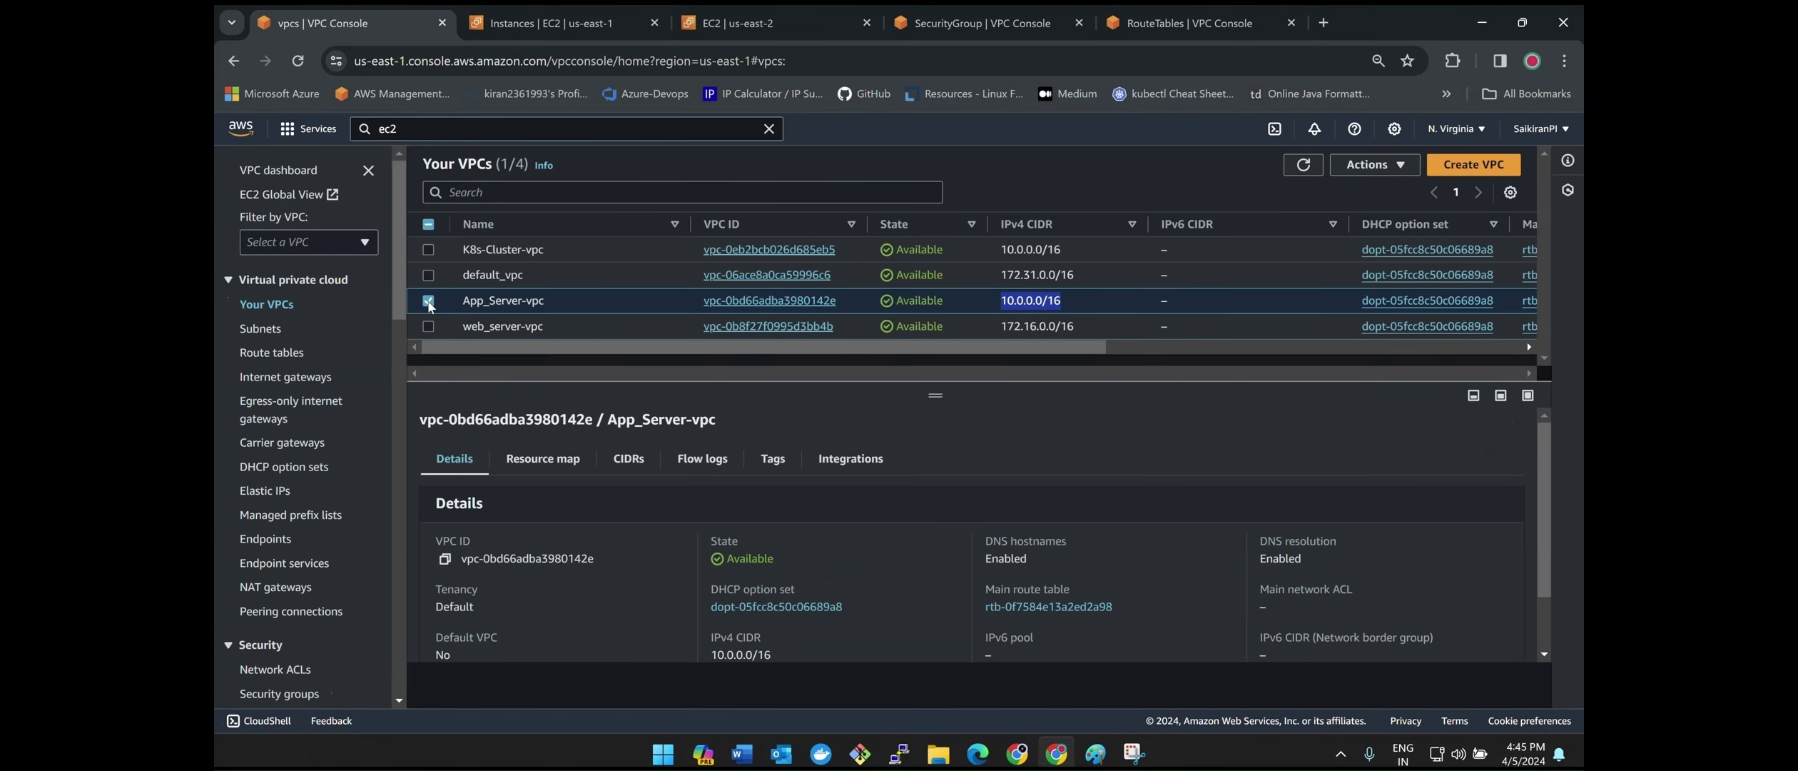
pyautogui.click(275, 354)
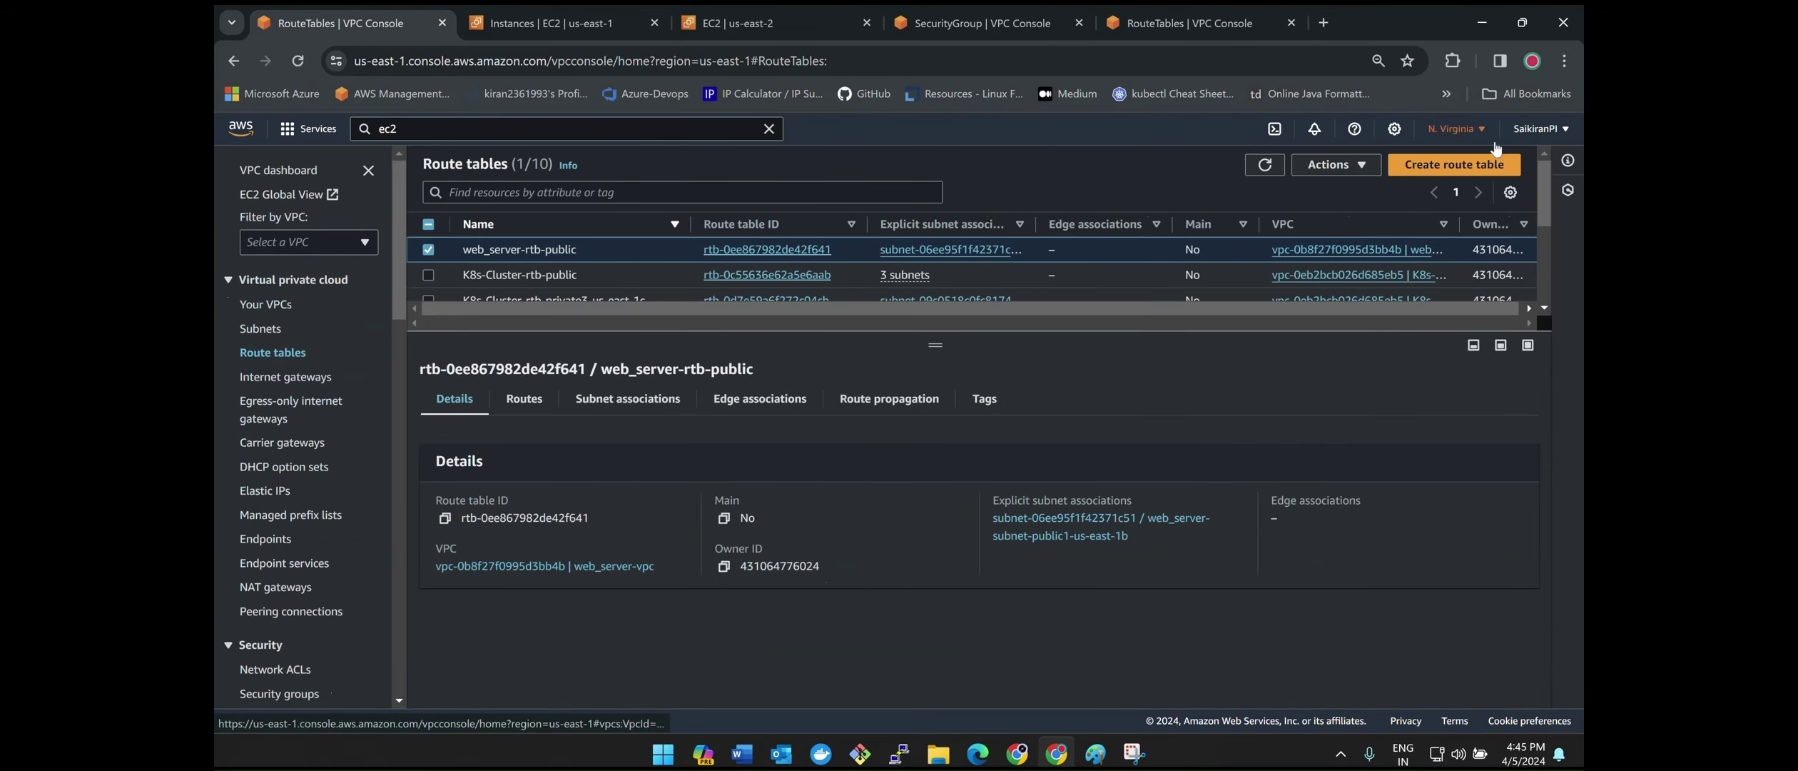
pyautogui.click(429, 224)
pyautogui.click(428, 224)
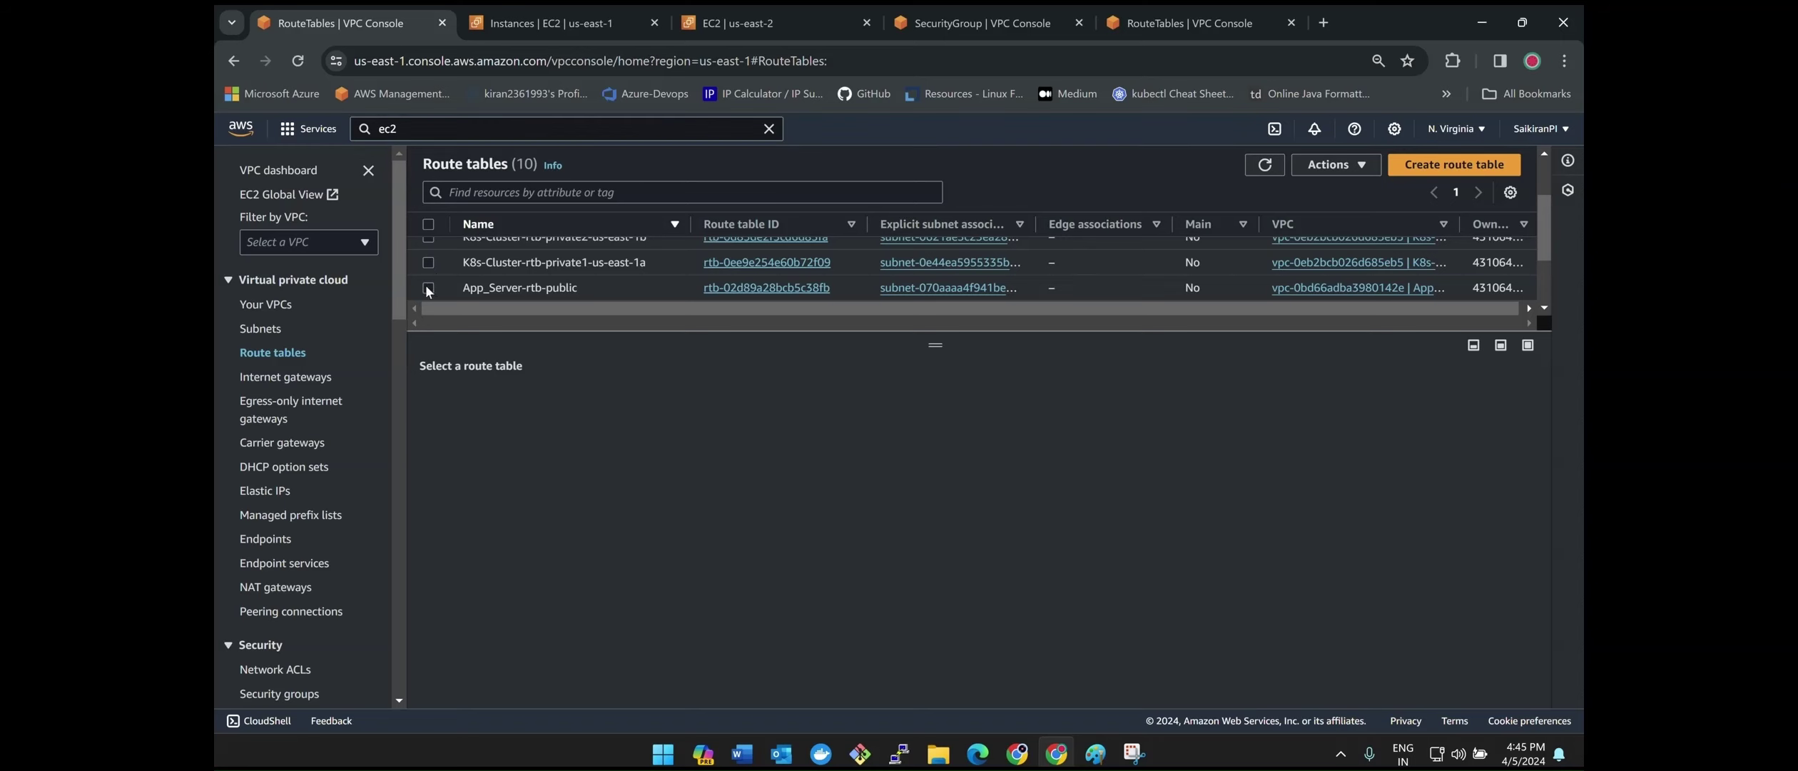
pyautogui.click(428, 288)
pyautogui.click(528, 401)
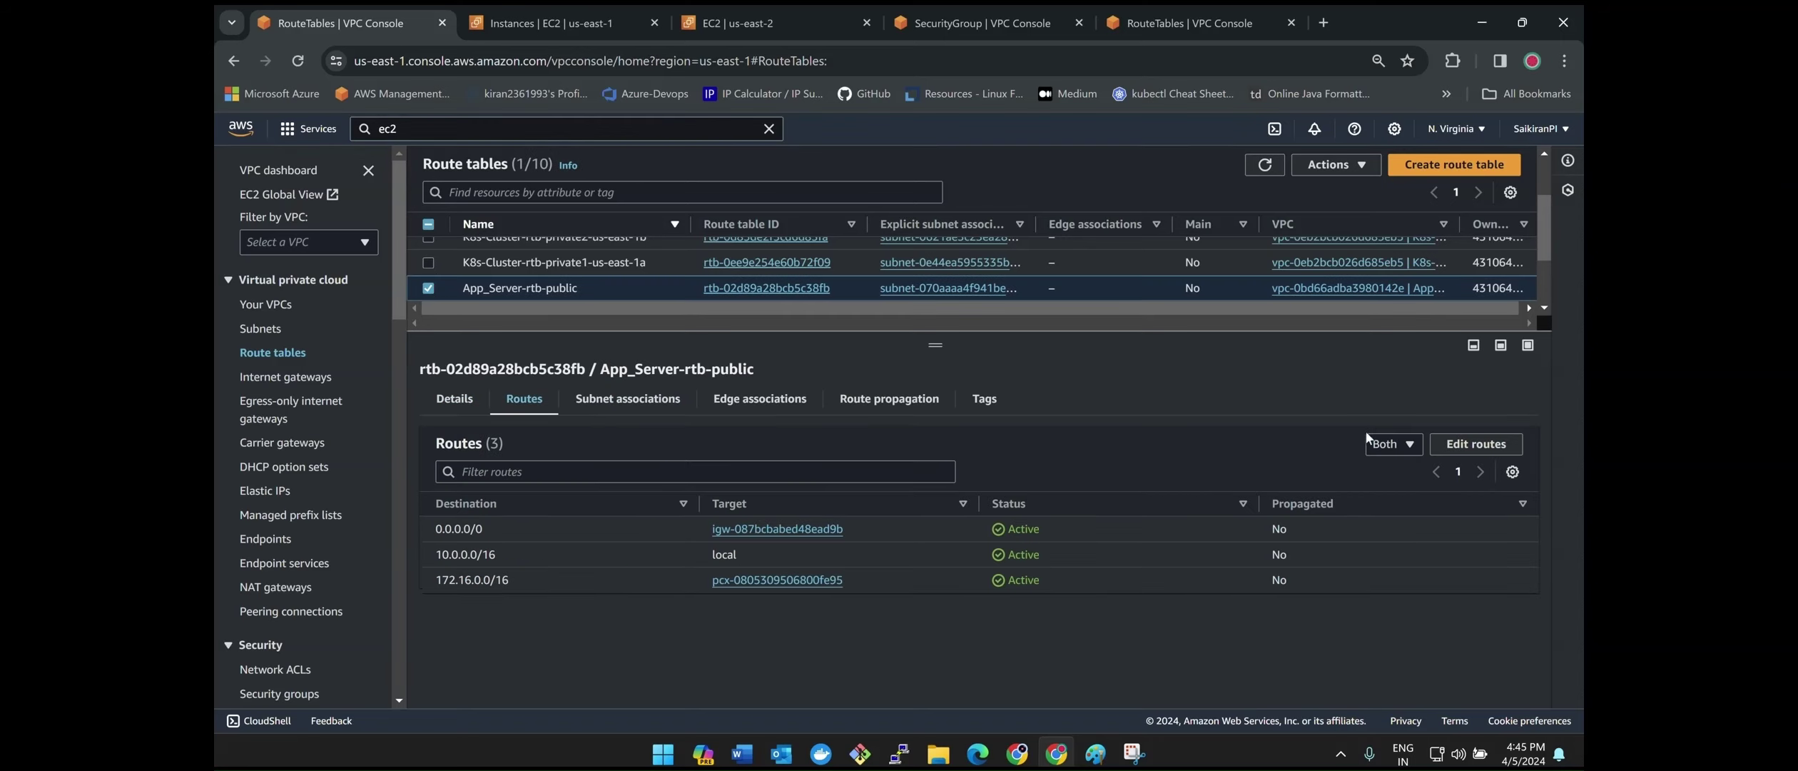
pyautogui.click(1475, 444)
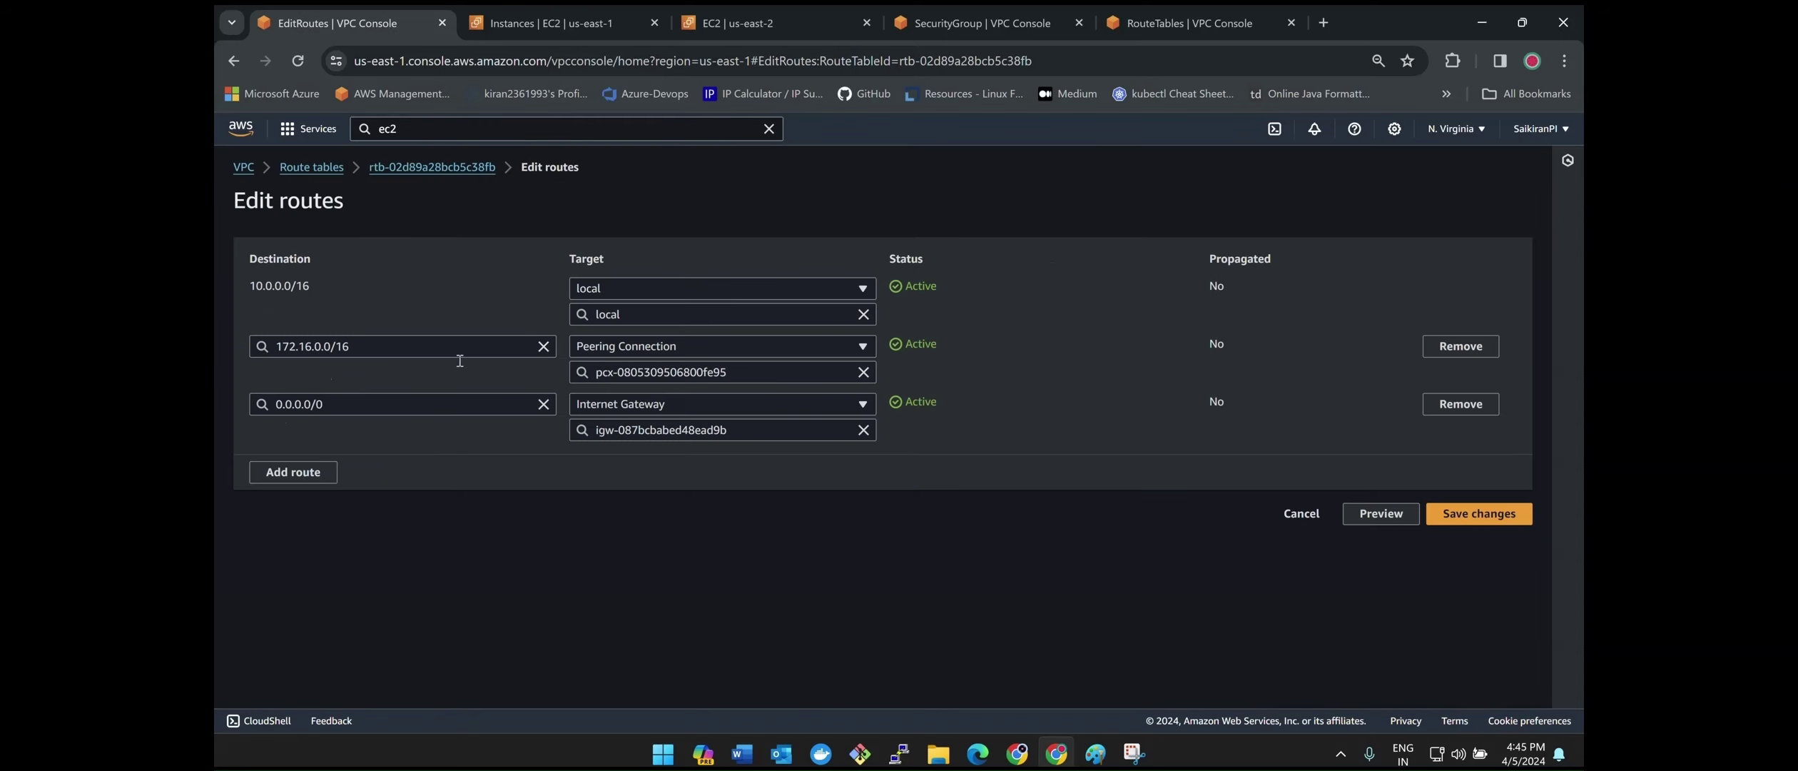
# - Add a route to 192.168.0.0/16 through peering connection pcx-041097df402a24227 in App_Server-rtb-public and save the changes
pyautogui.click(287, 473)
pyautogui.click(377, 461)
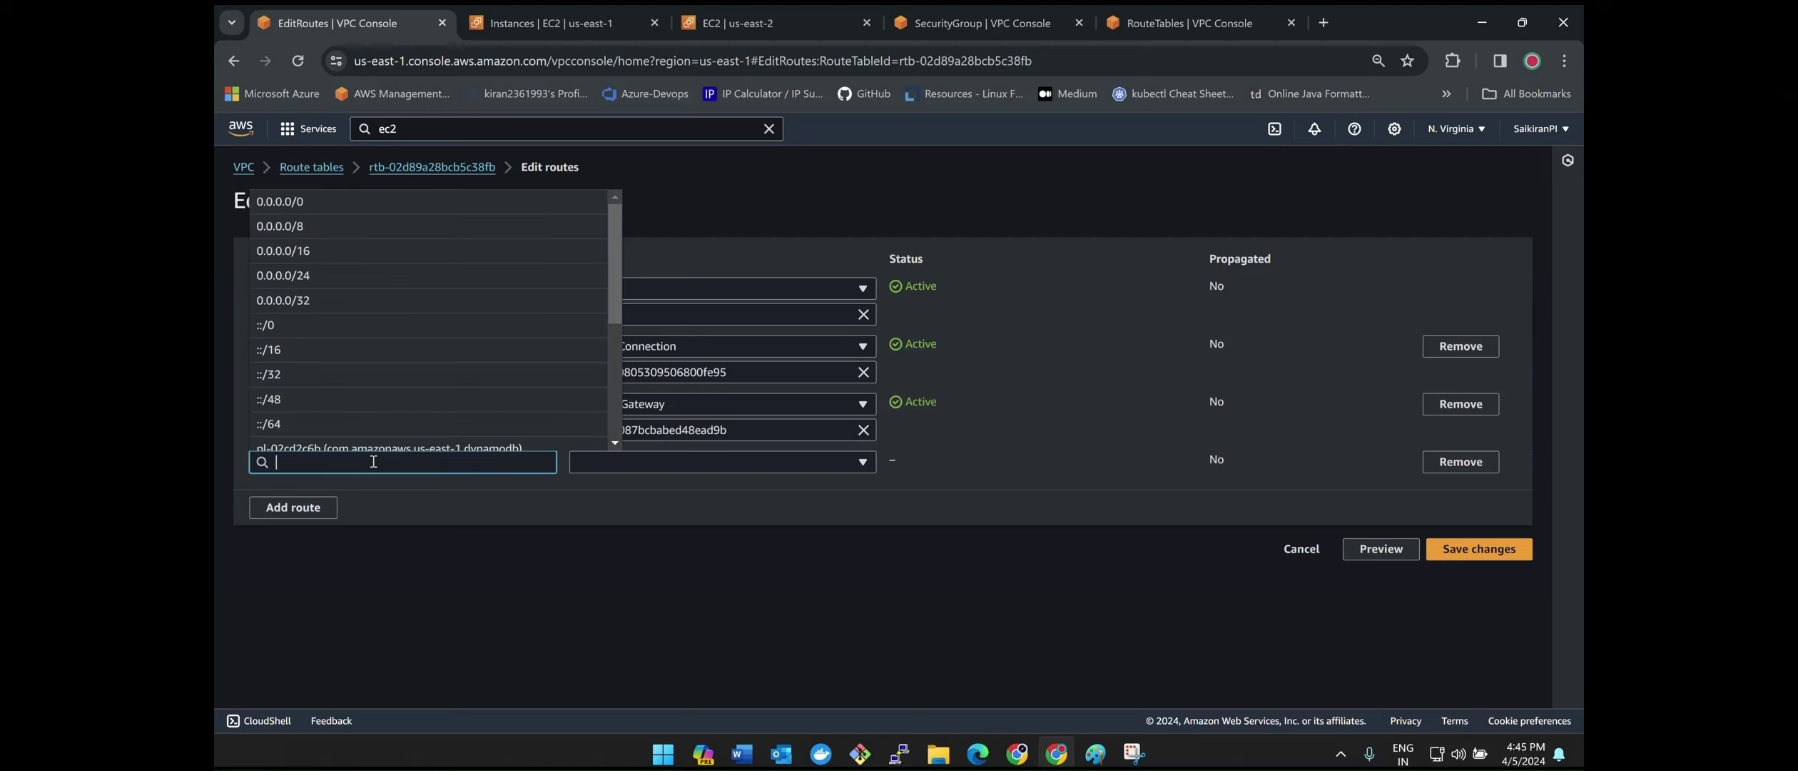
pyautogui.hotkey('ctrl', 'v')
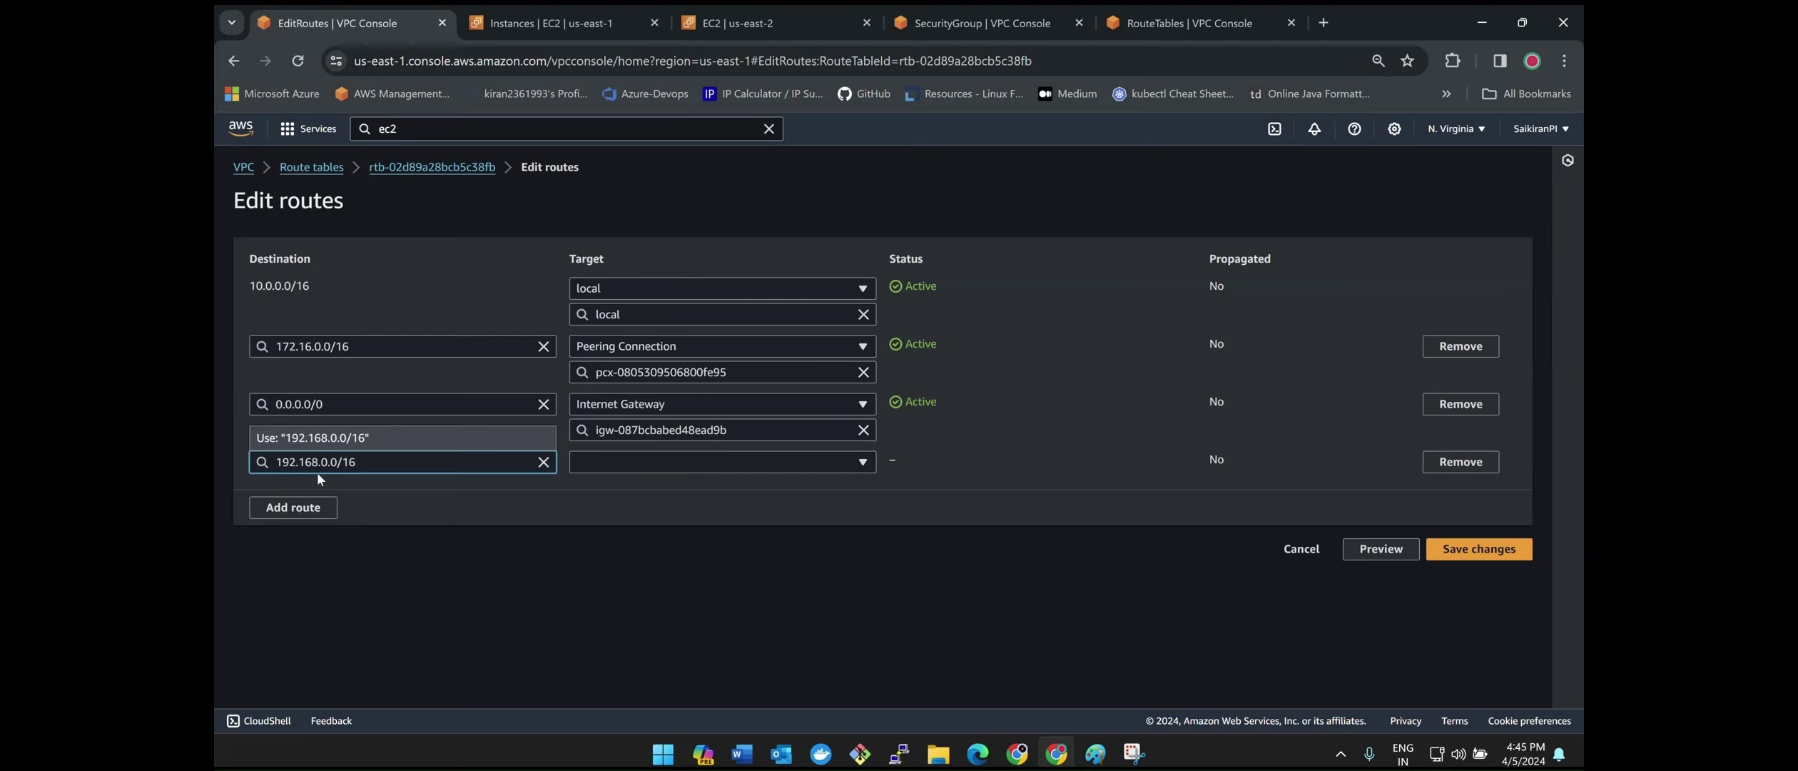
pyautogui.click(345, 442)
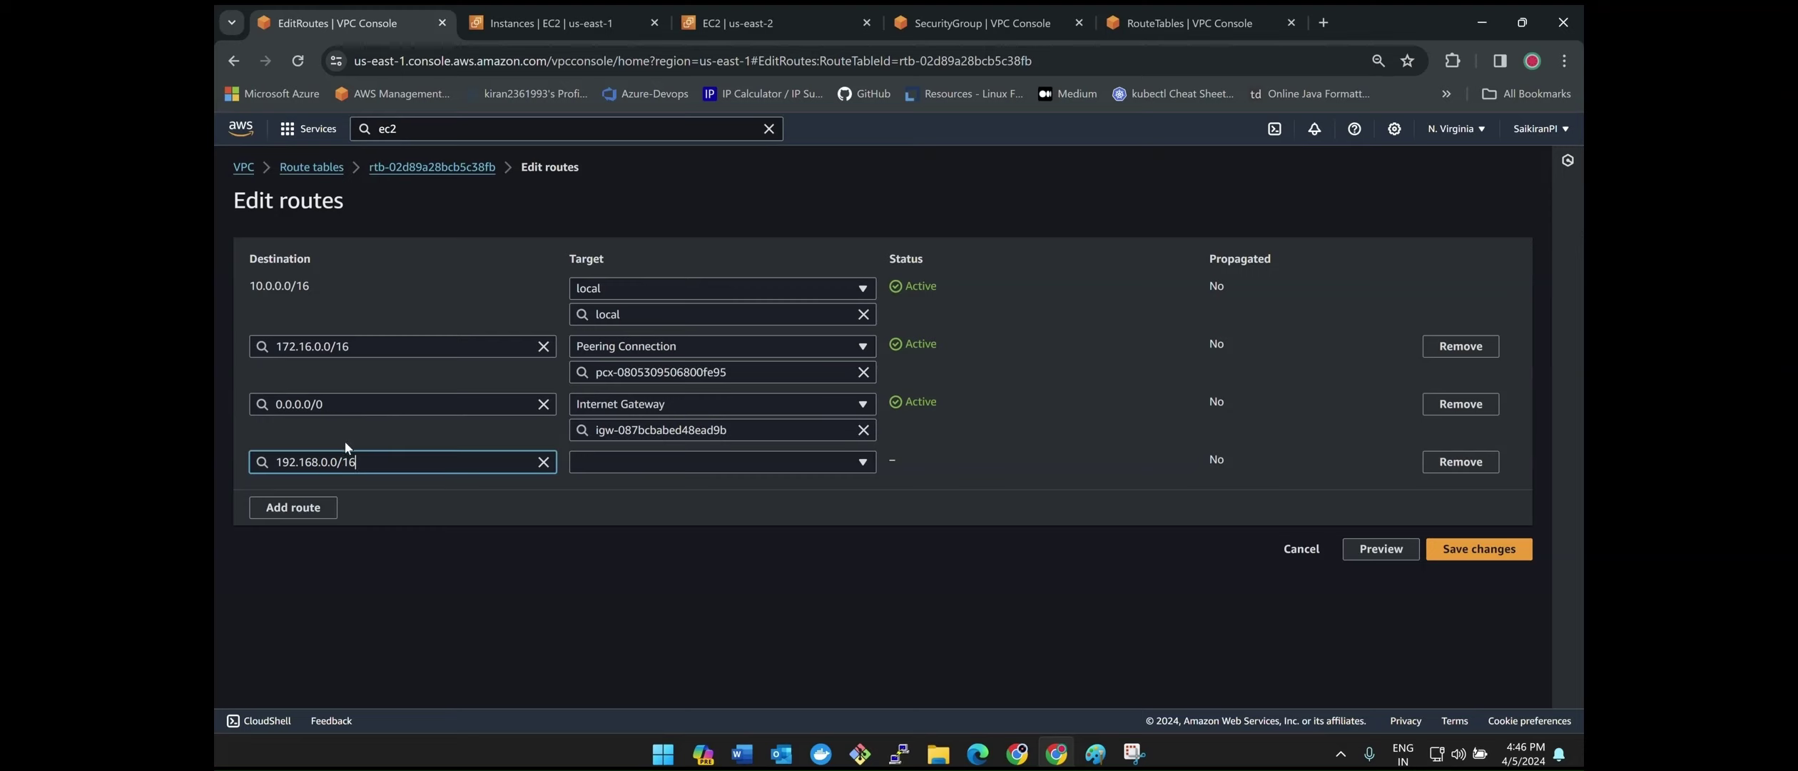
pyautogui.click(639, 462)
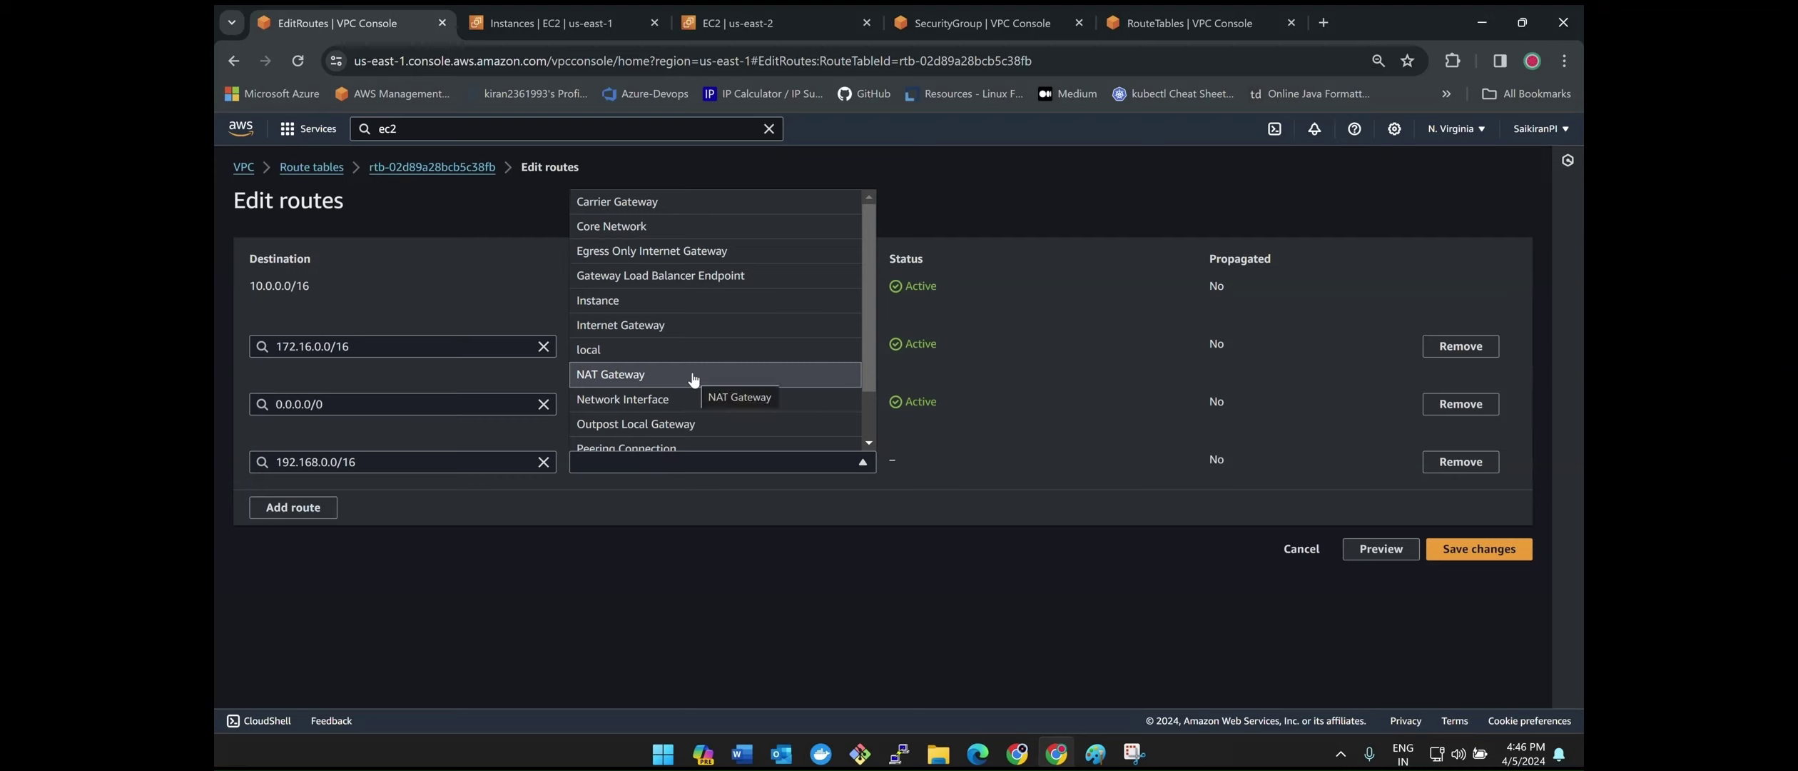
pyautogui.scroll(-1, 692, 378)
pyautogui.click(664, 391)
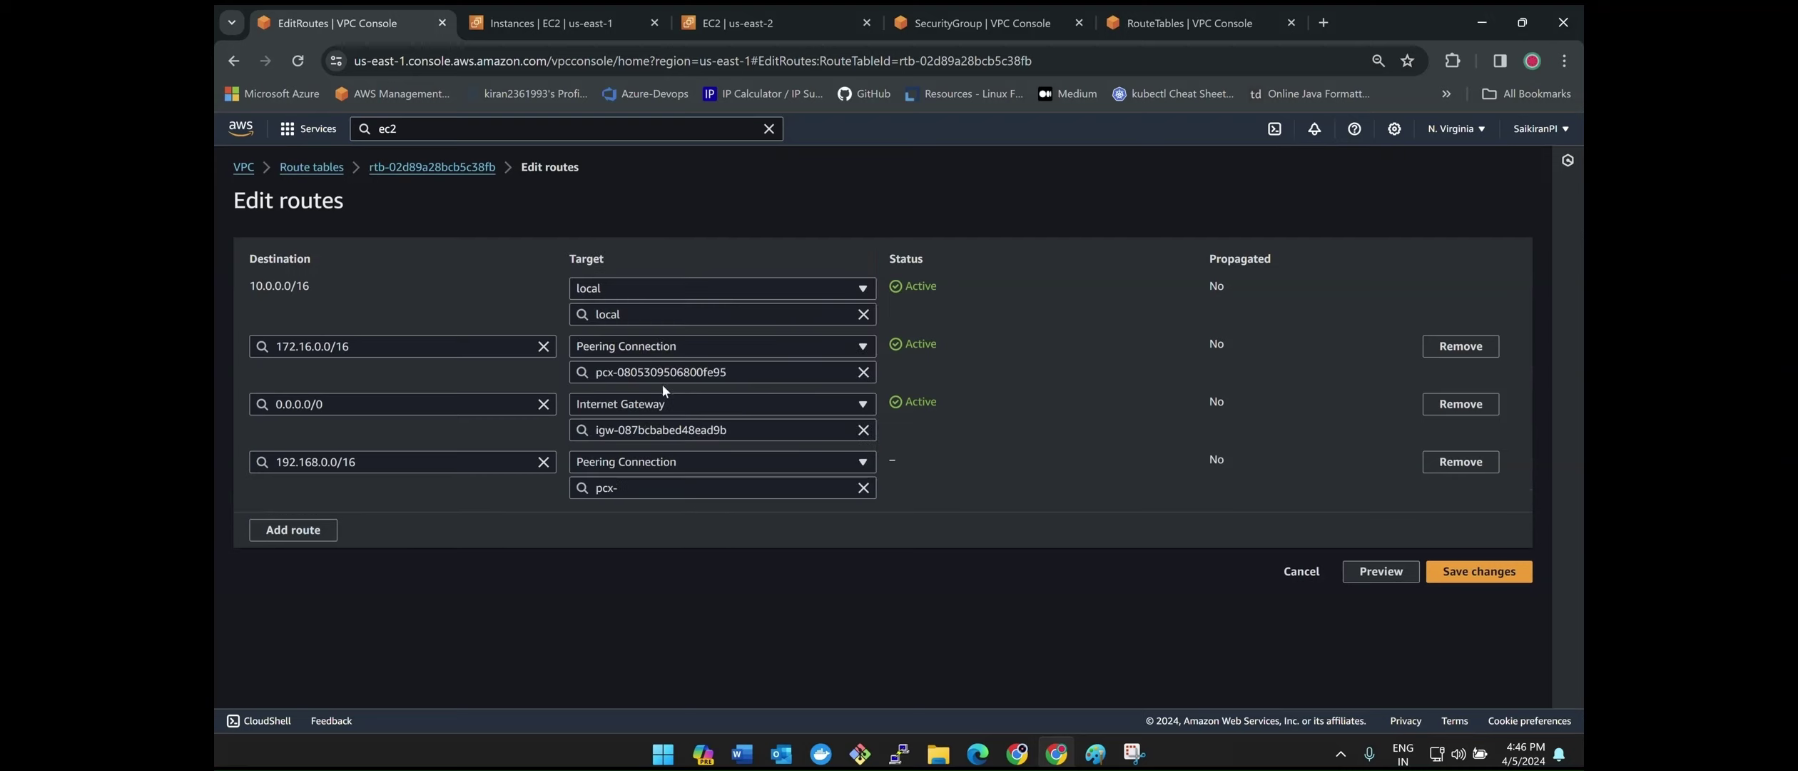
pyautogui.click(665, 485)
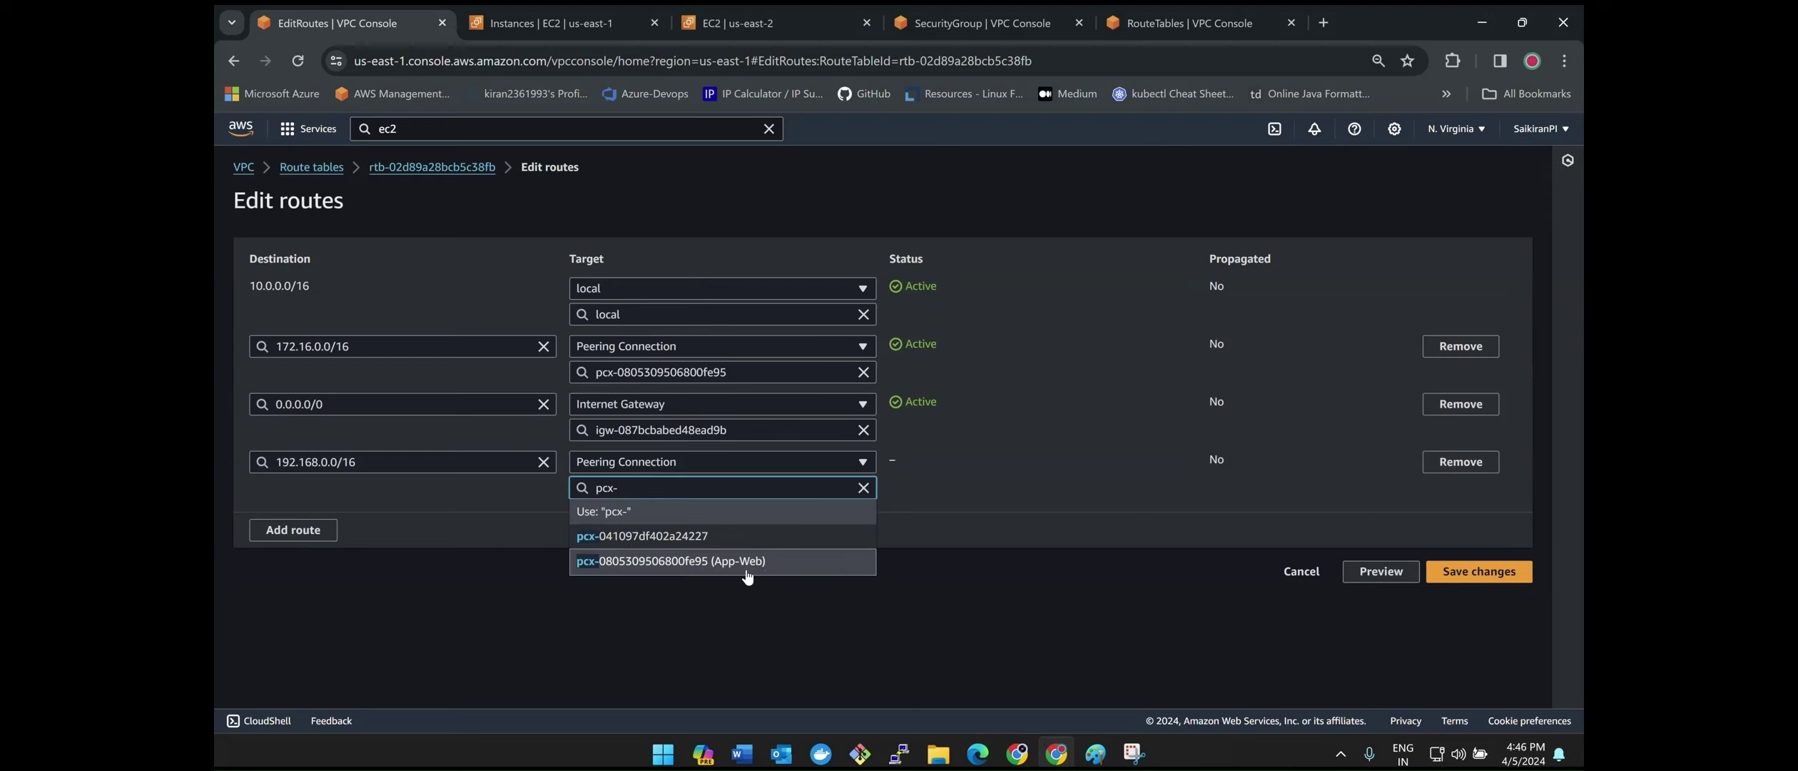
pyautogui.click(705, 540)
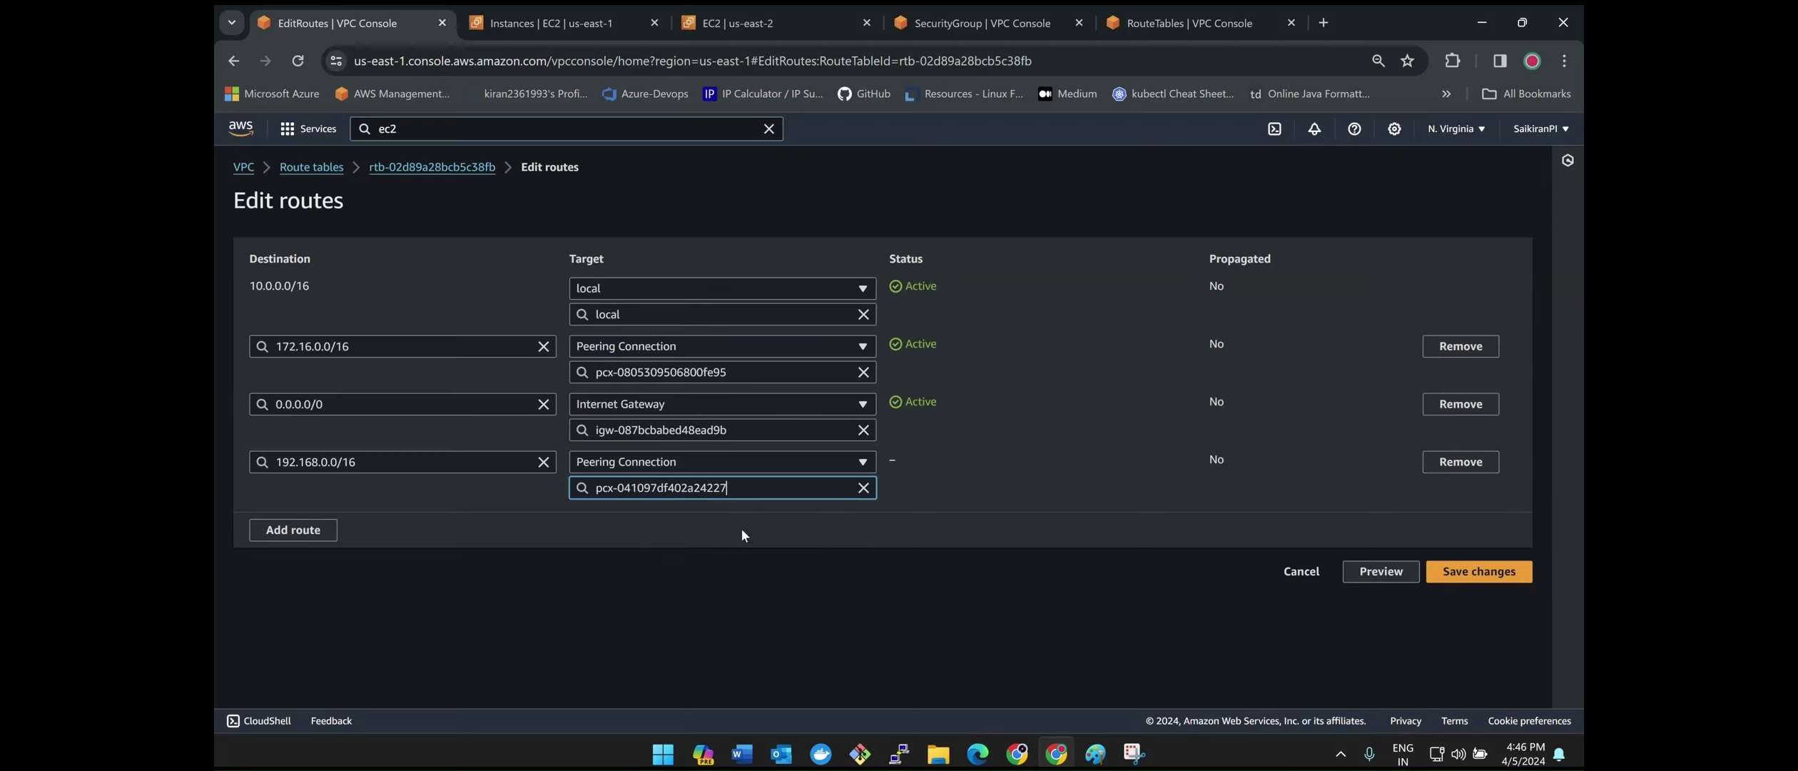
pyautogui.click(1499, 576)
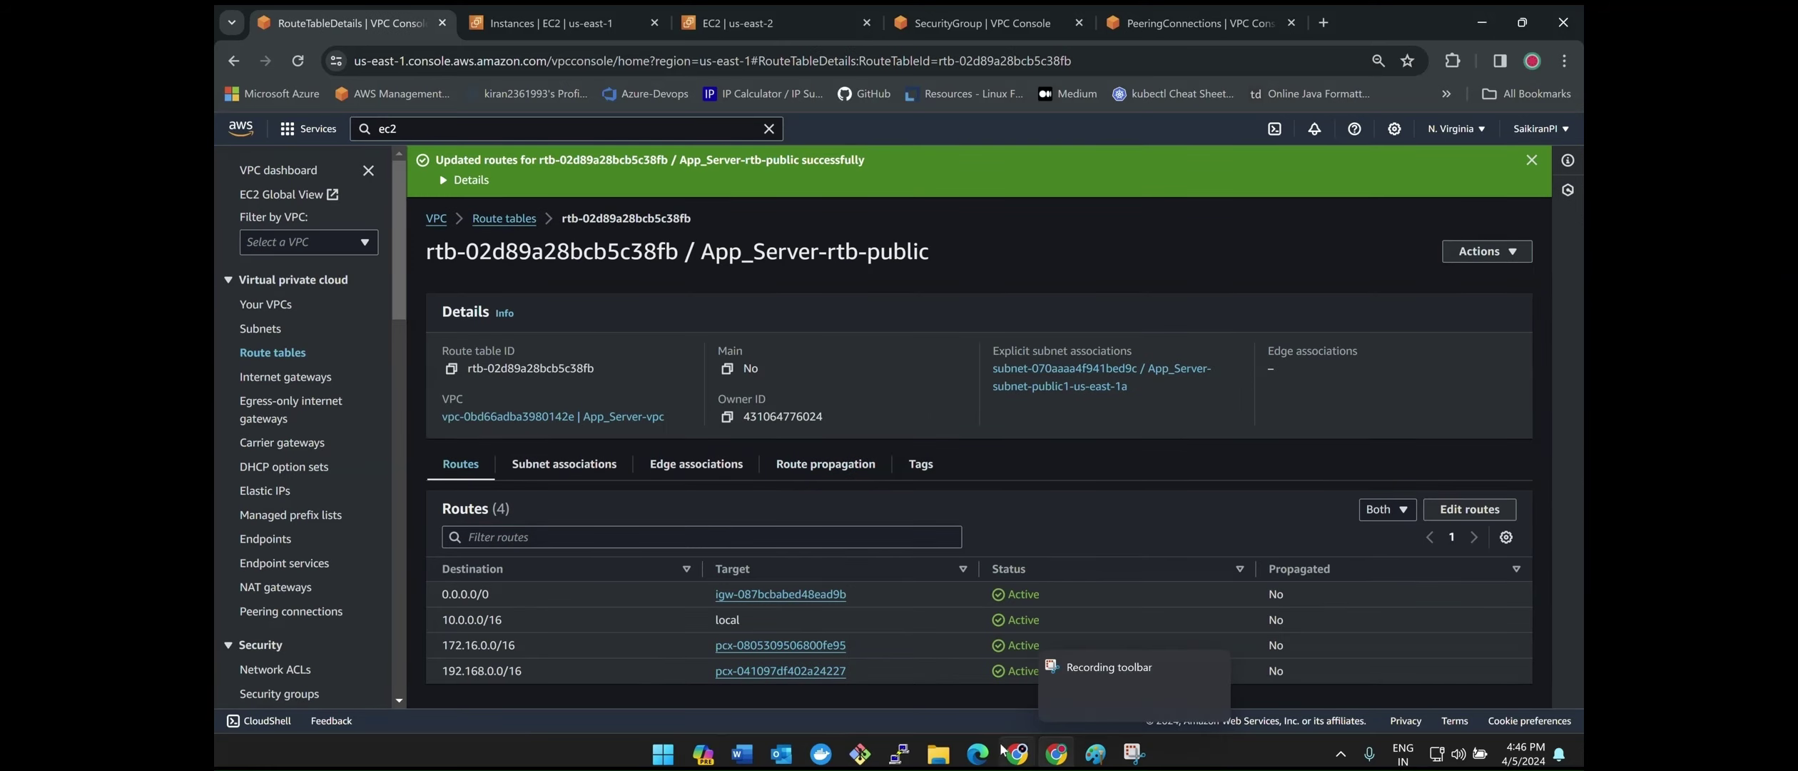
# - Stop the directory watch on the Ohio database server, ping 10.0.14.130 from it, and minimize the terminals
pyautogui.click(1040, 676)
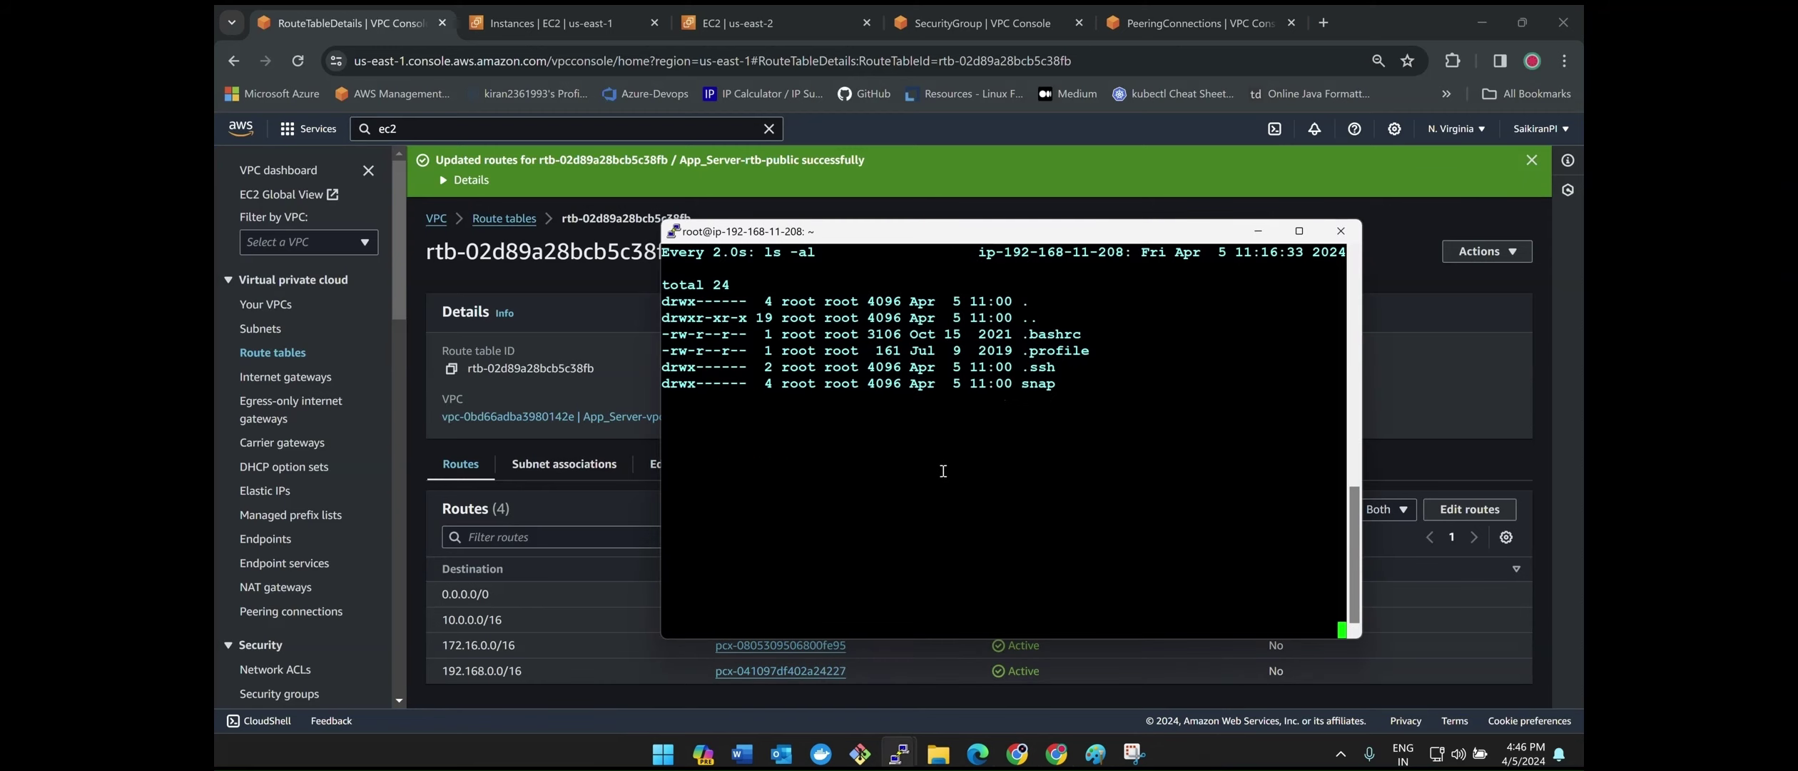
pyautogui.hotkey('ctrl', 'c')
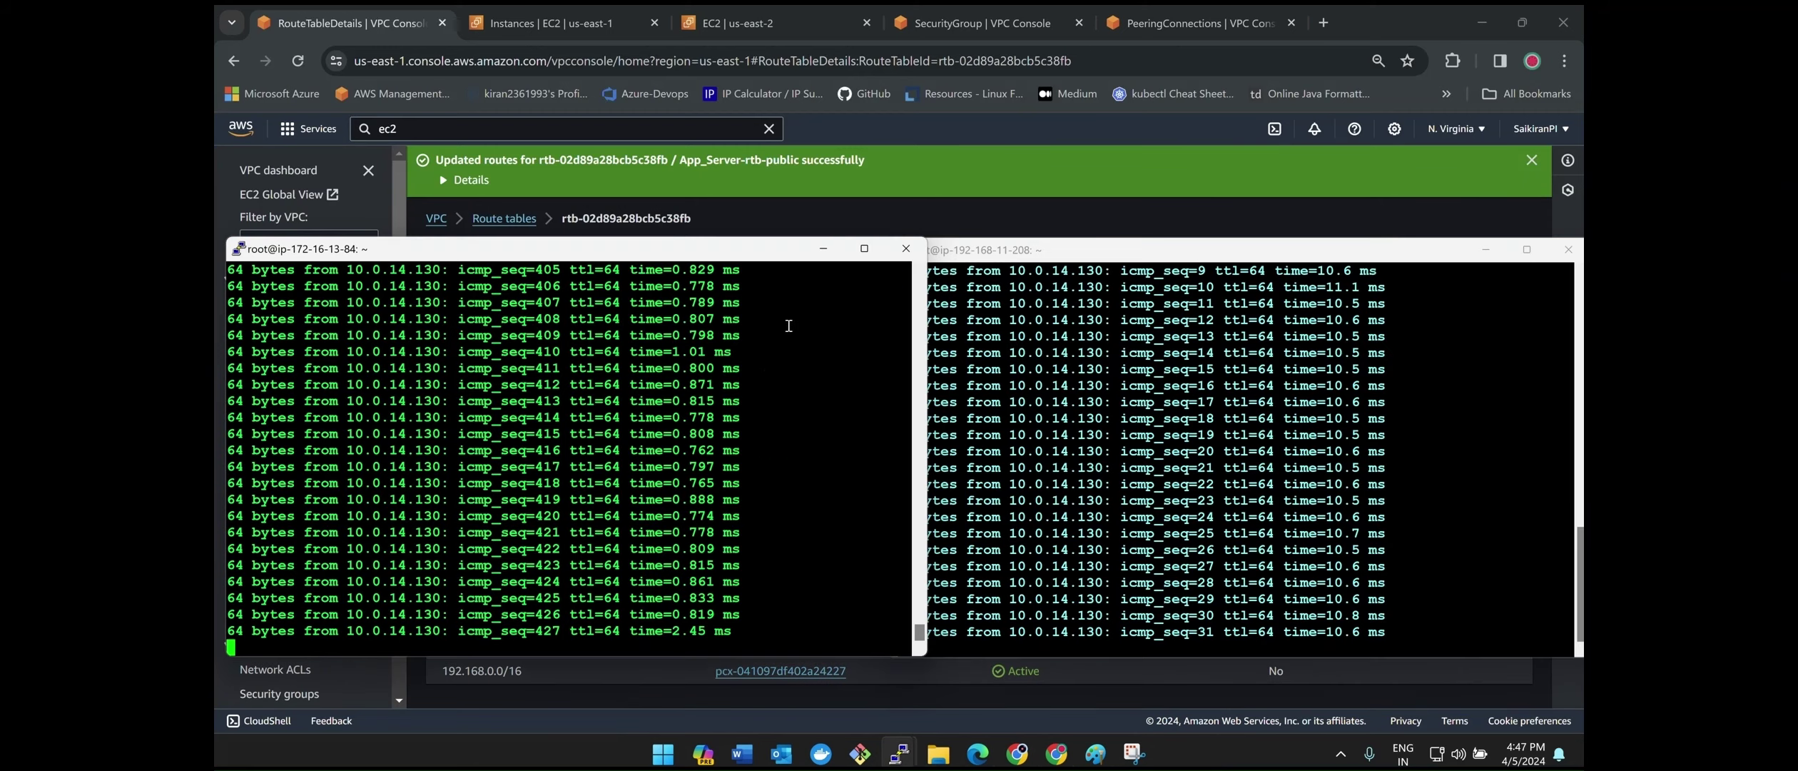
pyautogui.click(820, 249)
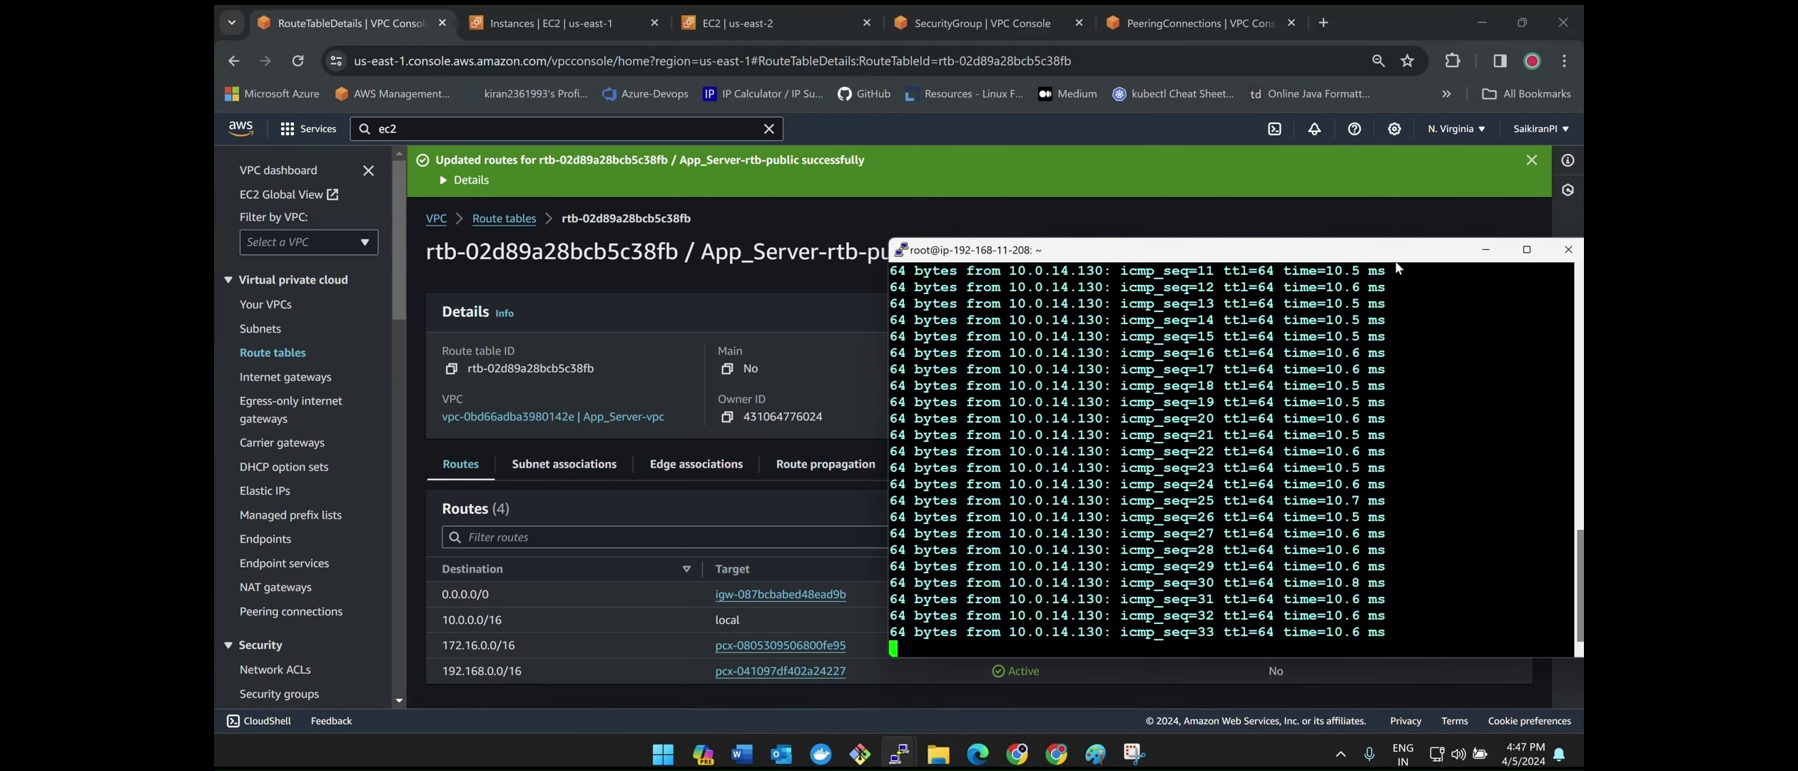
pyautogui.click(1484, 249)
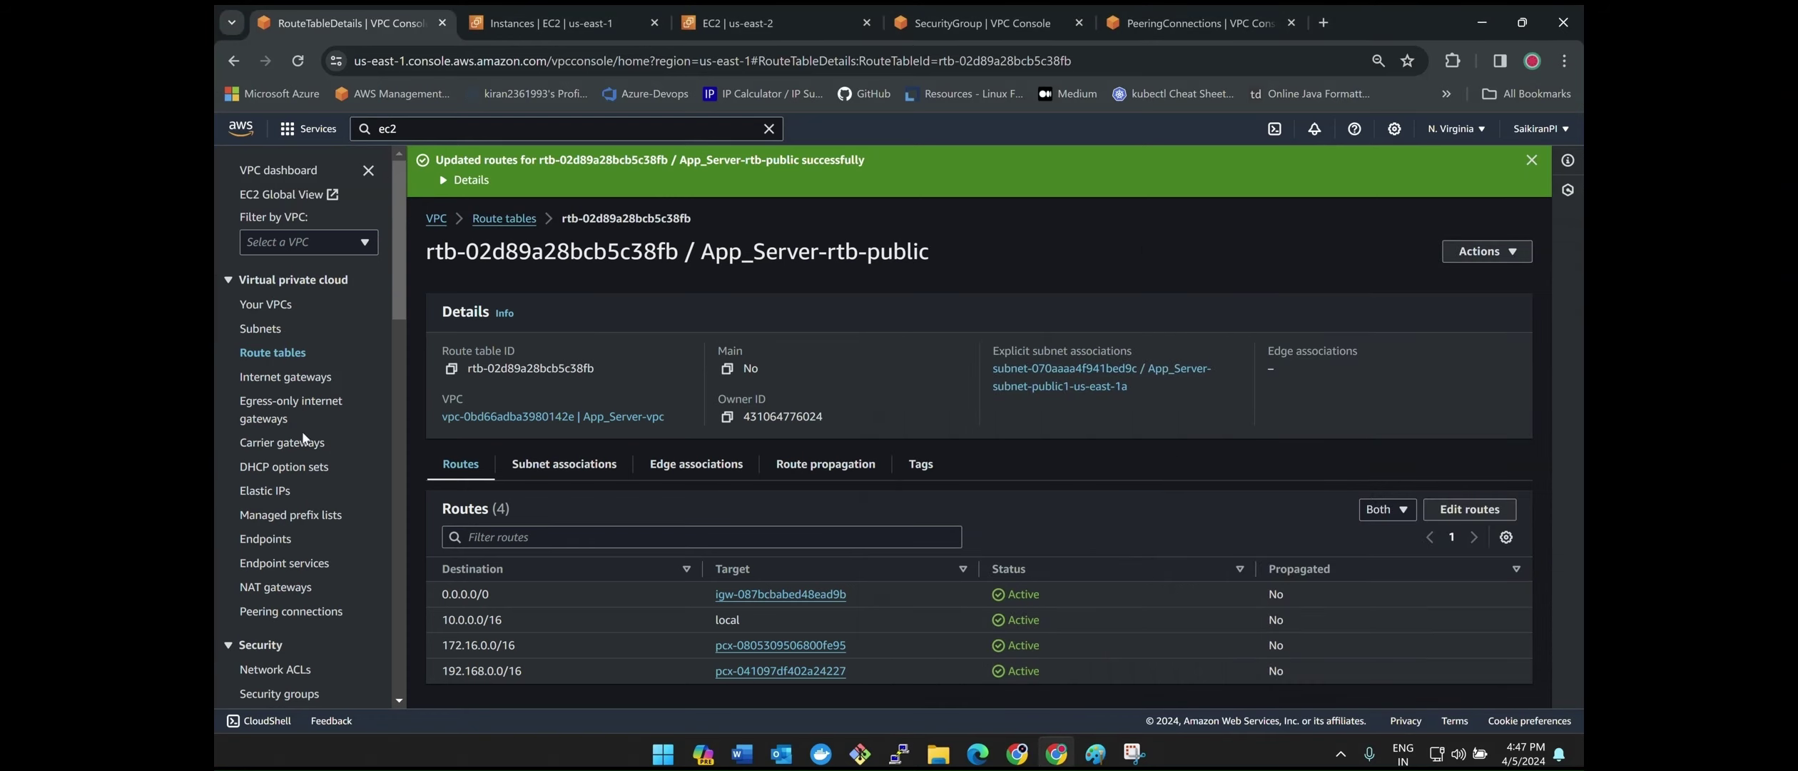
# - Start a new N. Virginia peering connection named Web-DB with web_server-vpc as the requester VPC
pyautogui.click(307, 611)
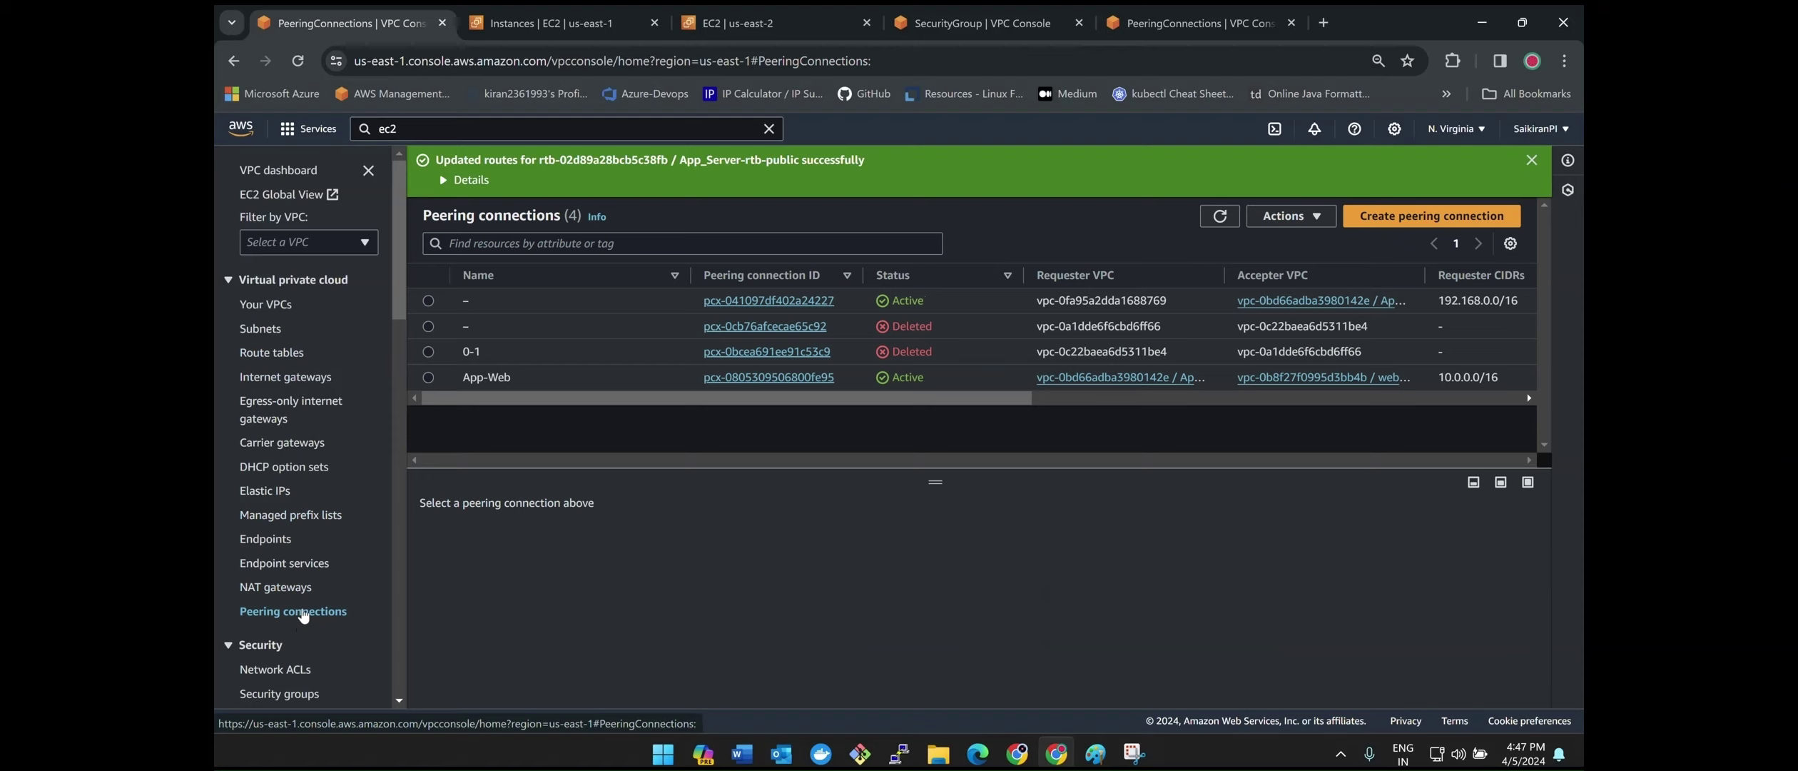
pyautogui.click(1433, 215)
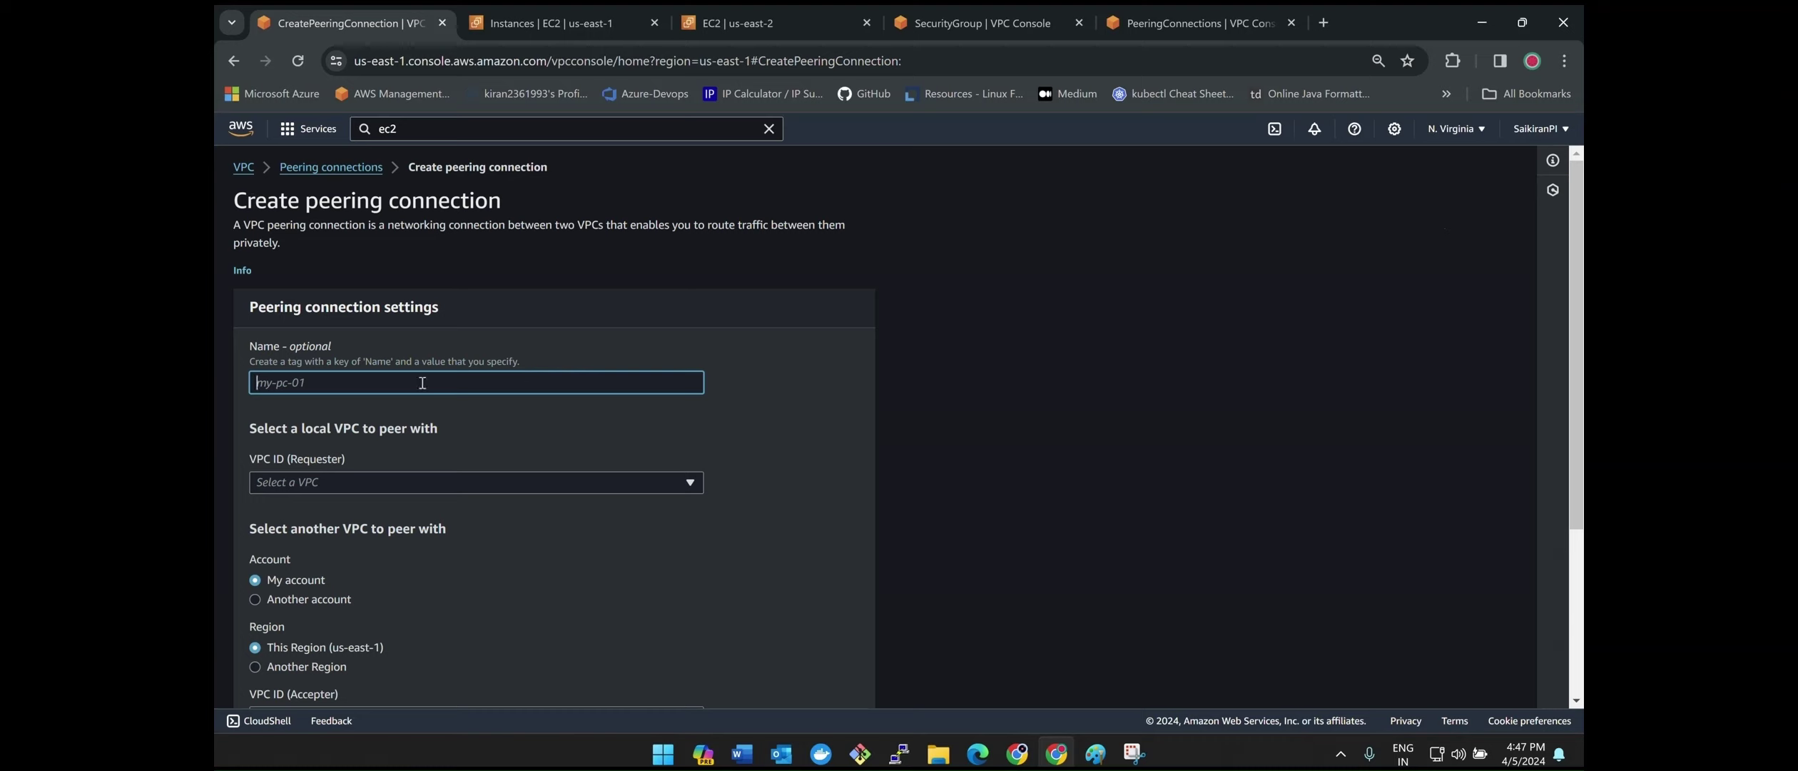
pyautogui.write('Web-DB')
pyautogui.click(675, 482)
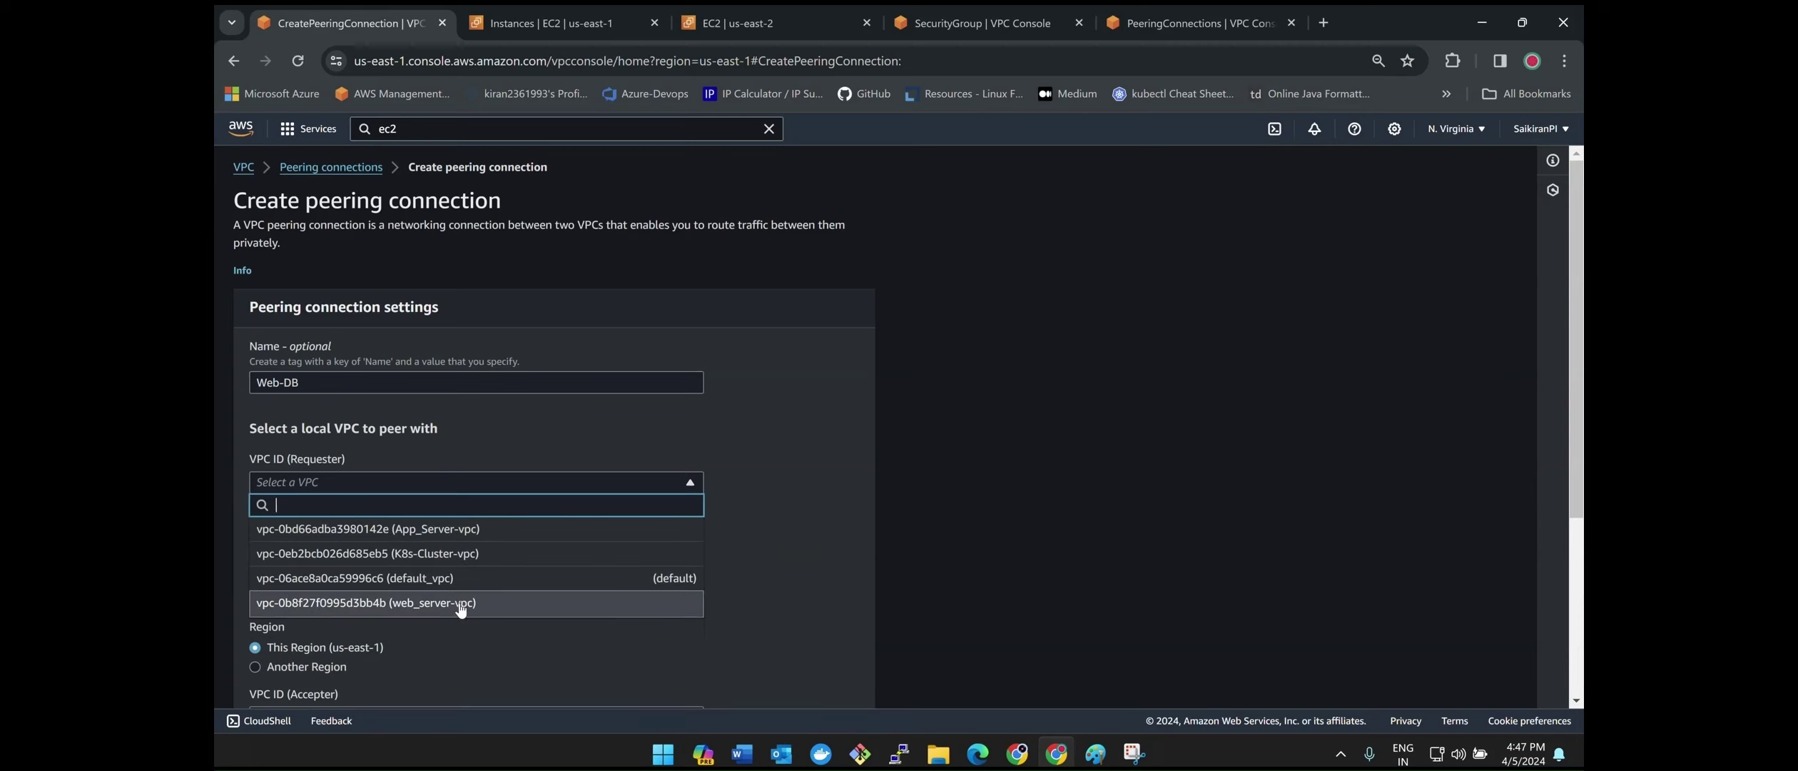
pyautogui.click(400, 602)
pyautogui.scroll(-3, 866, 454)
pyautogui.scroll(-1, 749, 464)
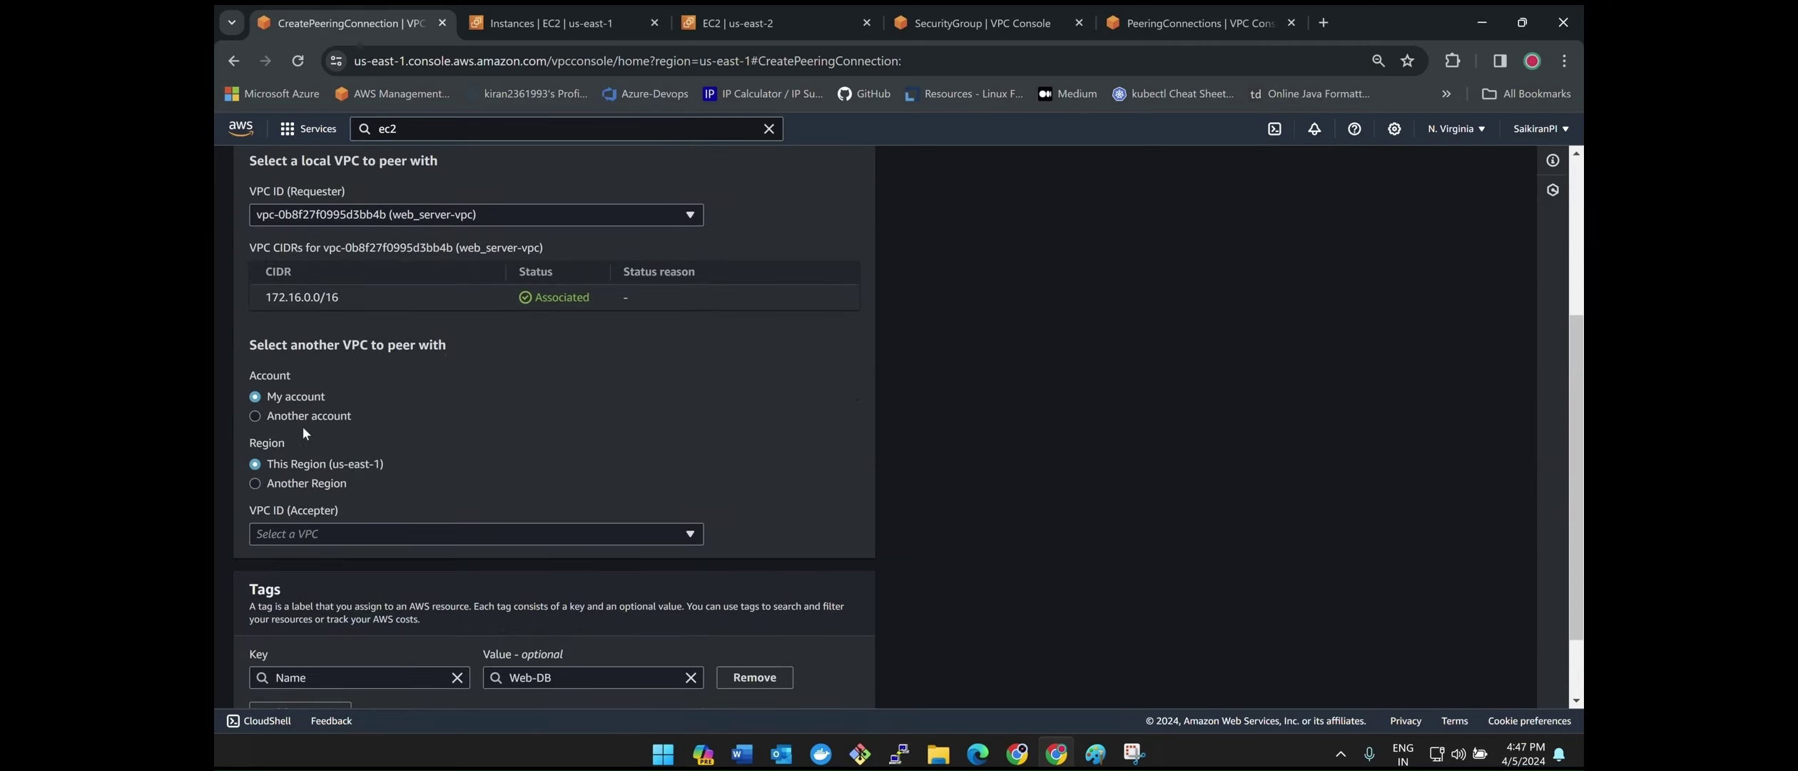
# - Set the accepter VPC's region to another region, US East (Ohio) (us-east-2)
pyautogui.click(307, 483)
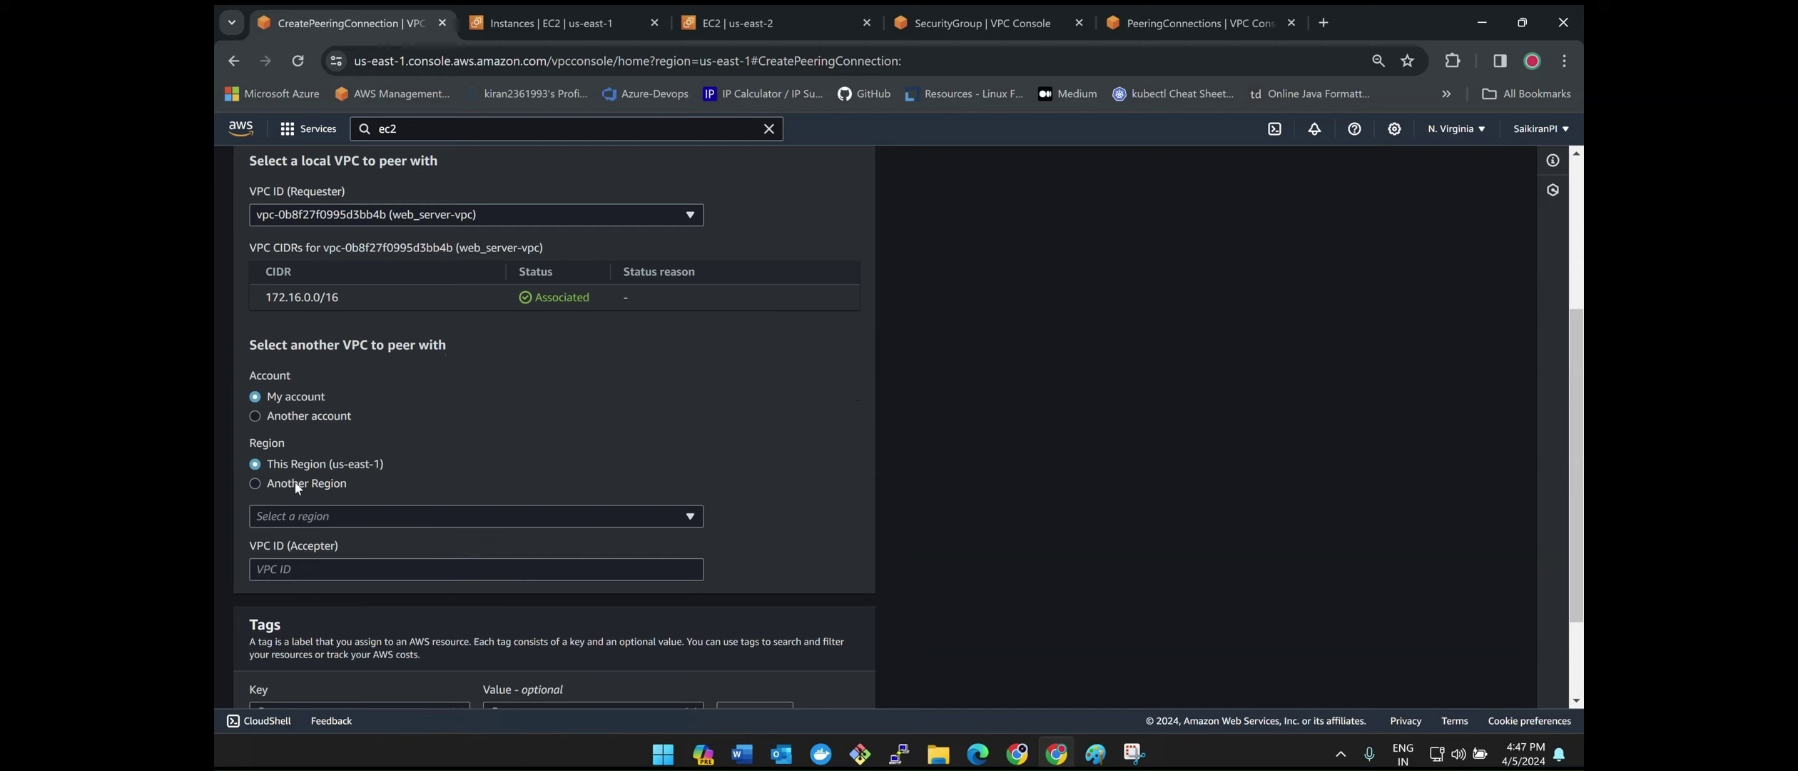
pyautogui.click(677, 518)
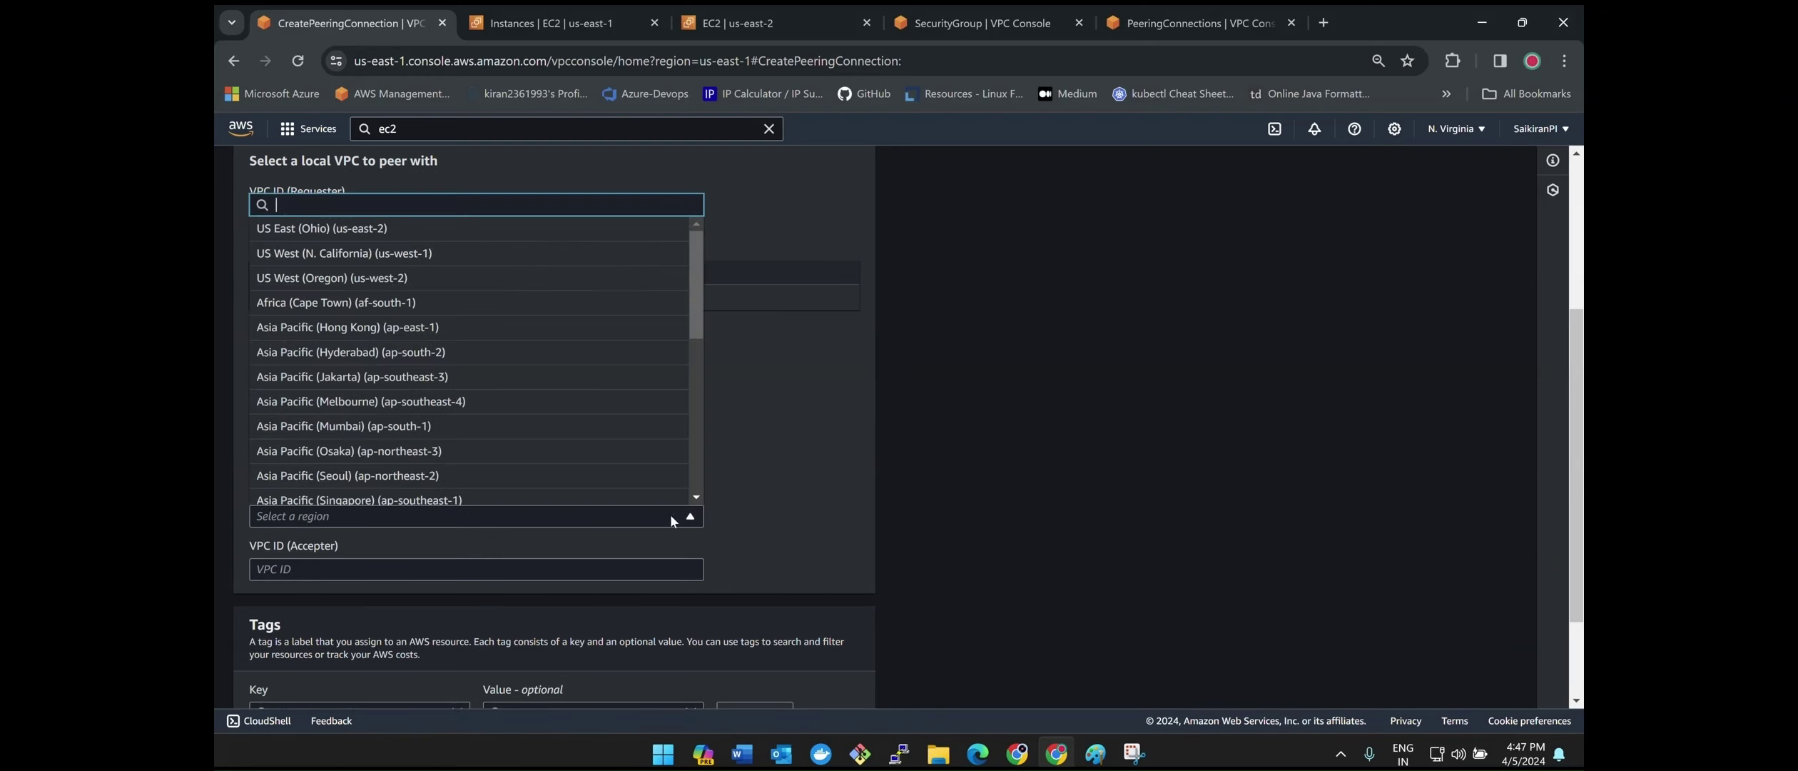
pyautogui.click(423, 227)
pyautogui.scroll(-1, 804, 490)
# - Copy the ID of DB_Server-vpc from the Ohio VPC list, enter it as the accepter VPC, and create the Web-DB peering connection
pyautogui.click(454, 473)
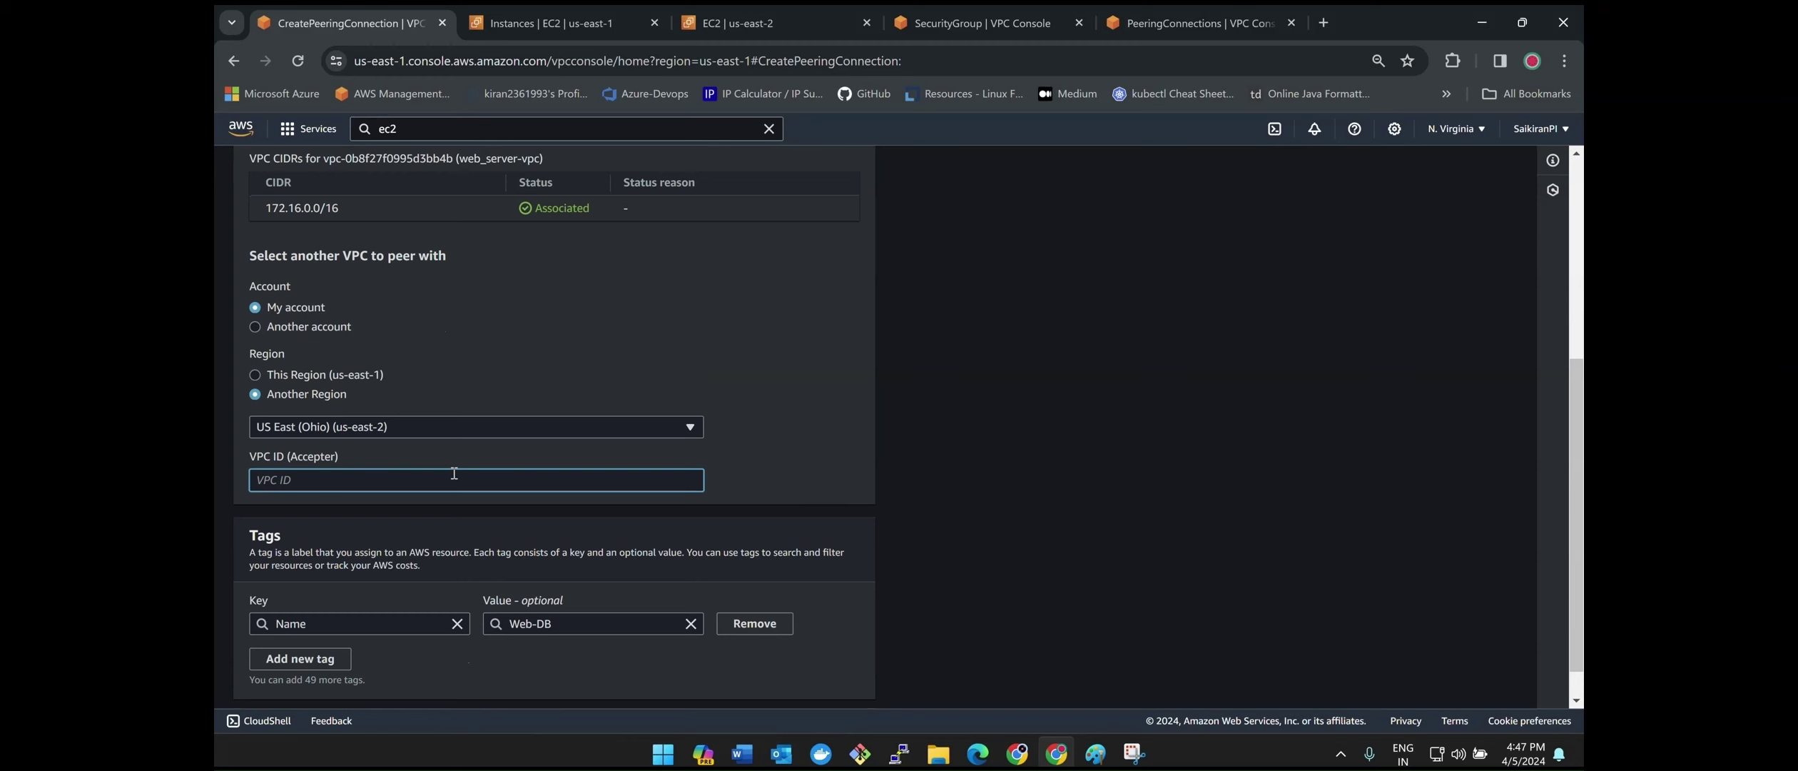
pyautogui.click(1185, 27)
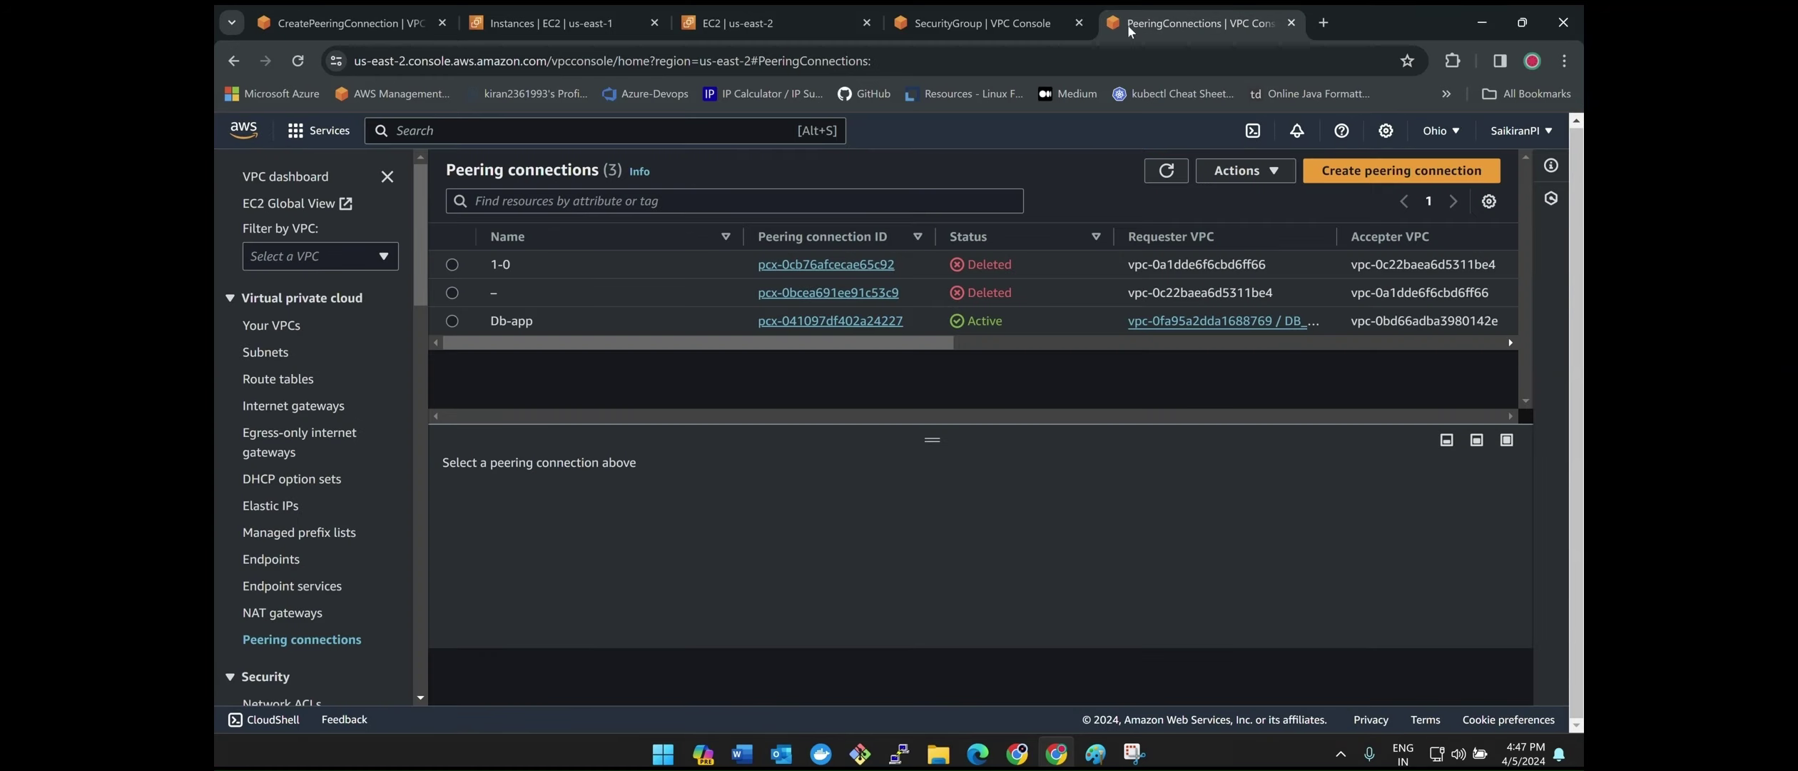
pyautogui.click(282, 325)
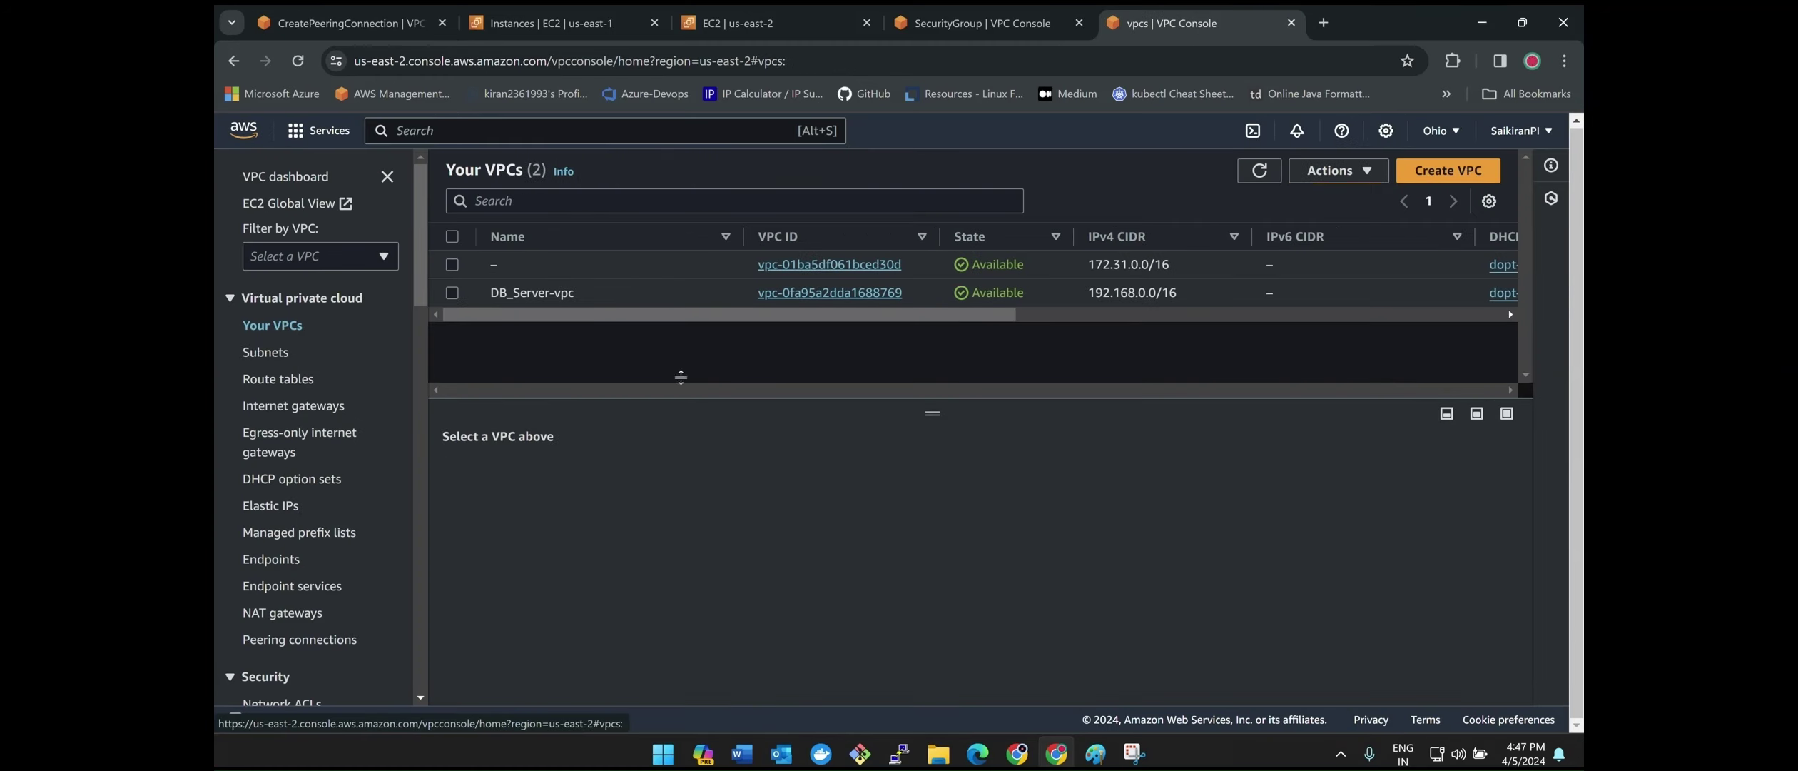
pyautogui.moveTo(902, 293); pyautogui.dragTo(760, 293)
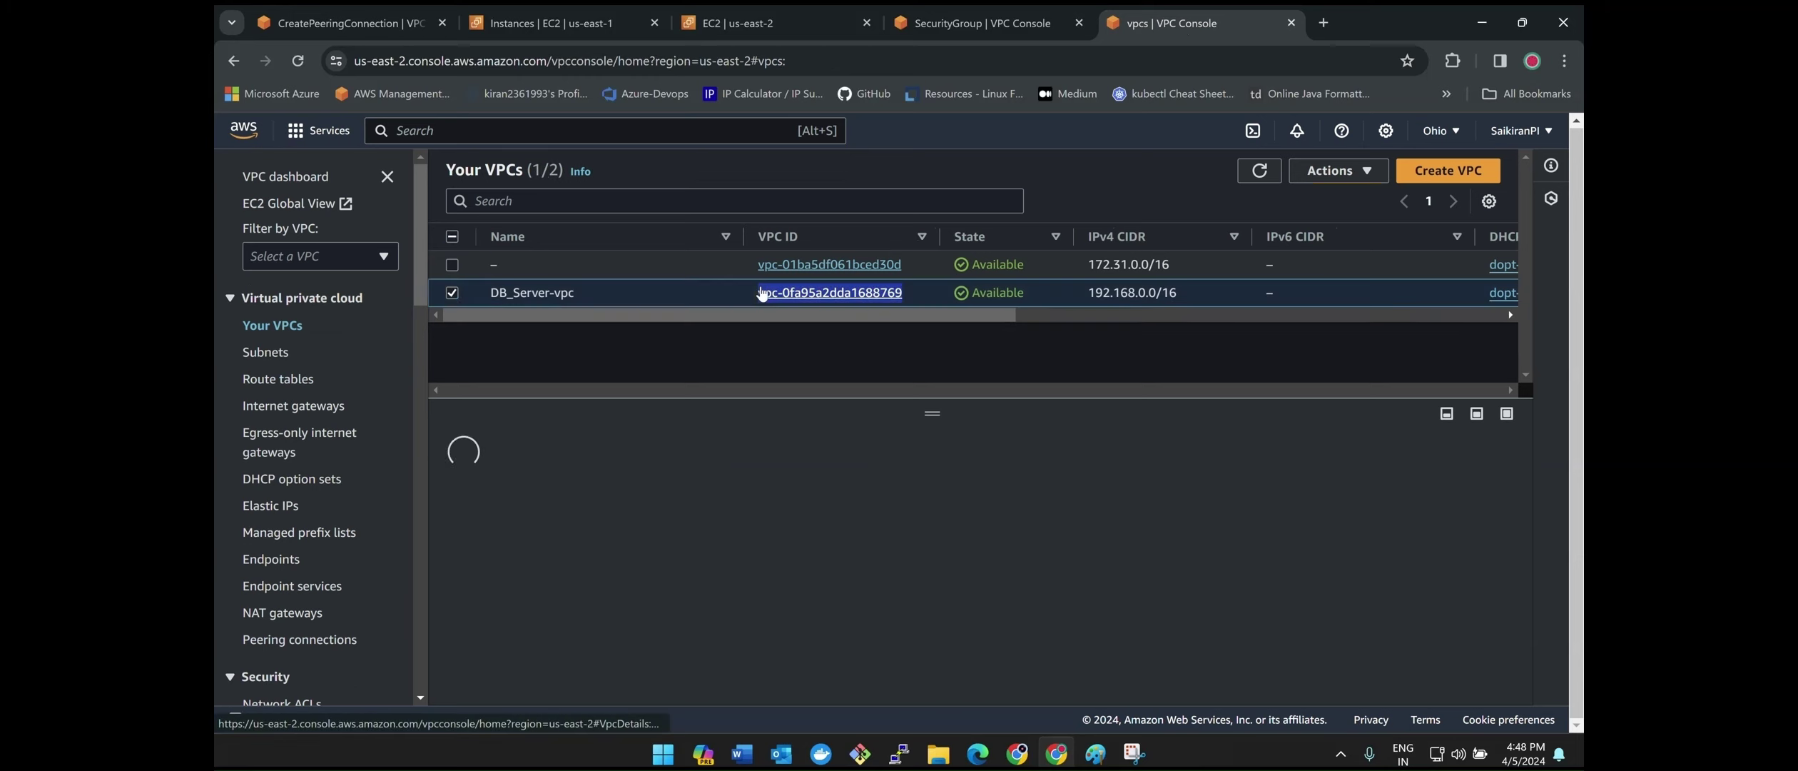
pyautogui.click(385, 14)
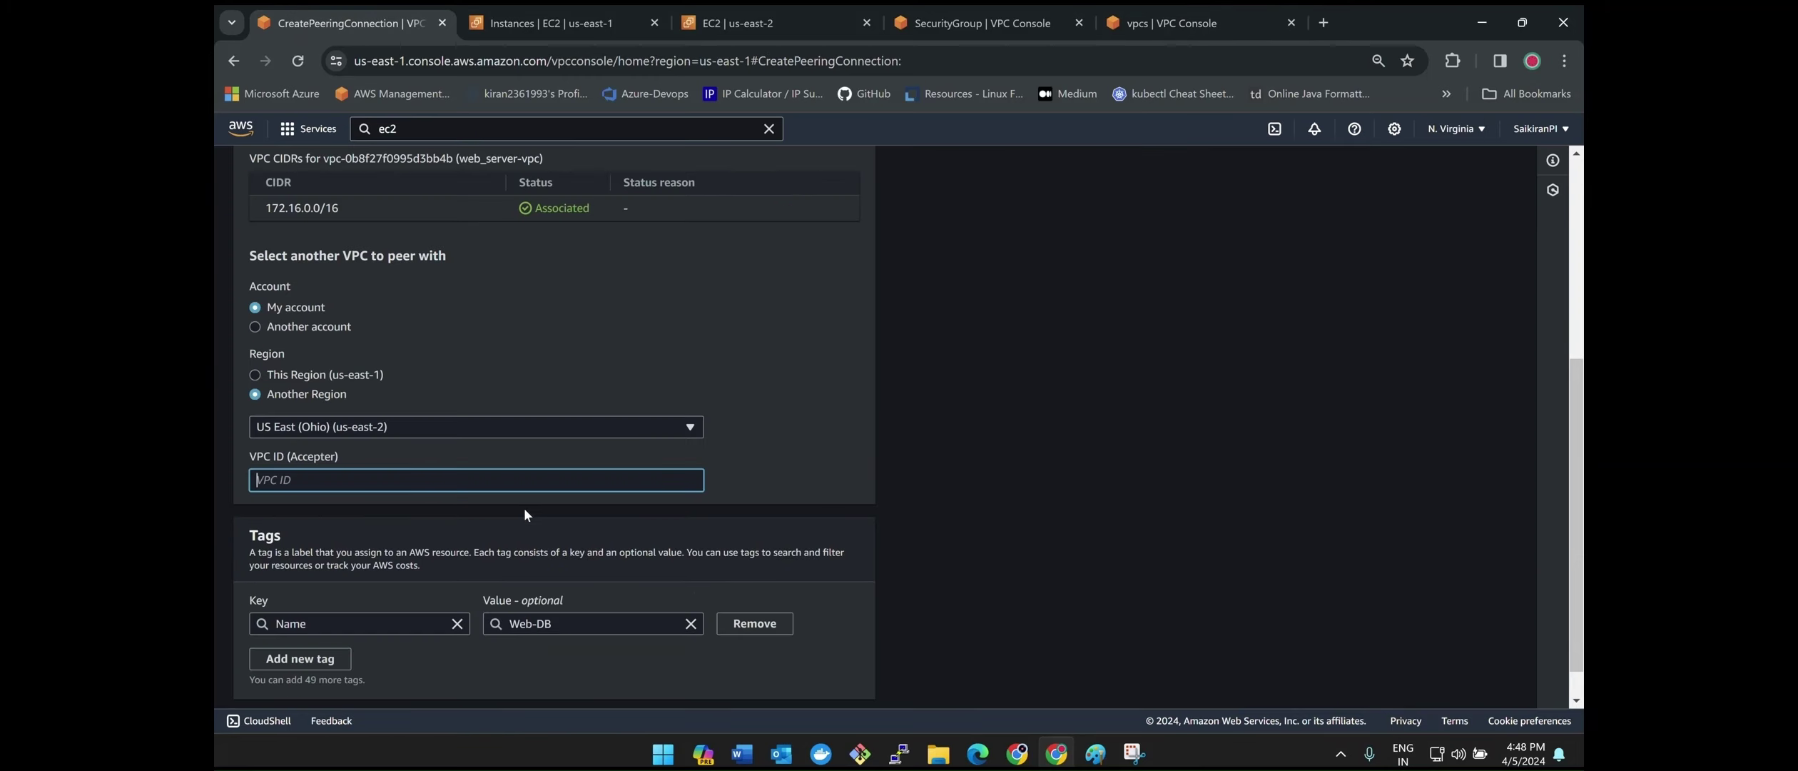
pyautogui.hotkey('ctrl', 'v')
pyautogui.scroll(-1, 740, 465)
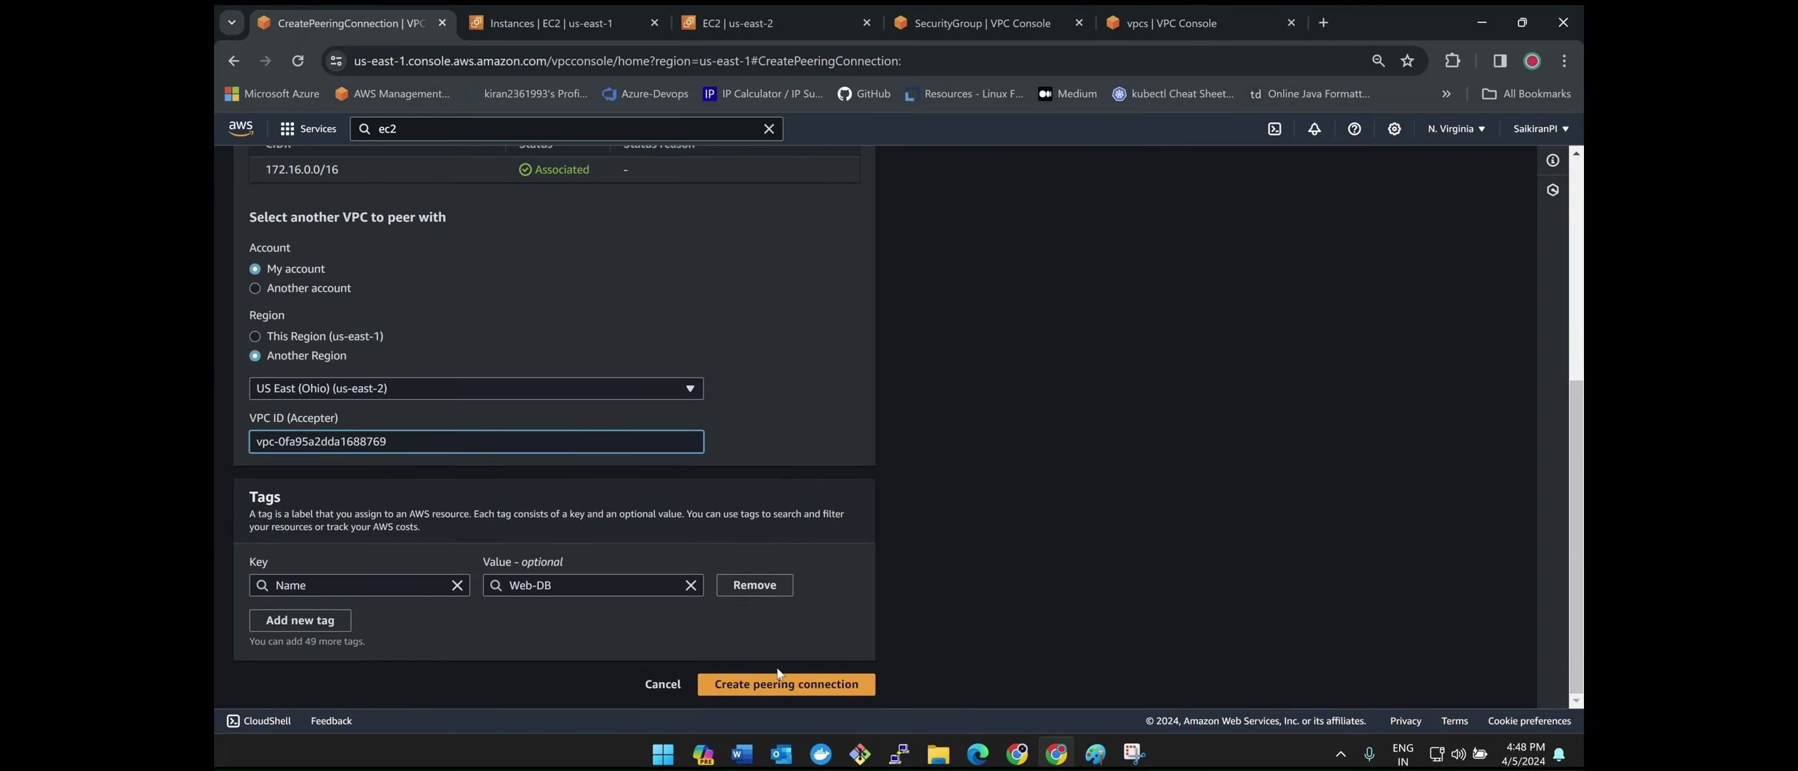
pyautogui.click(779, 686)
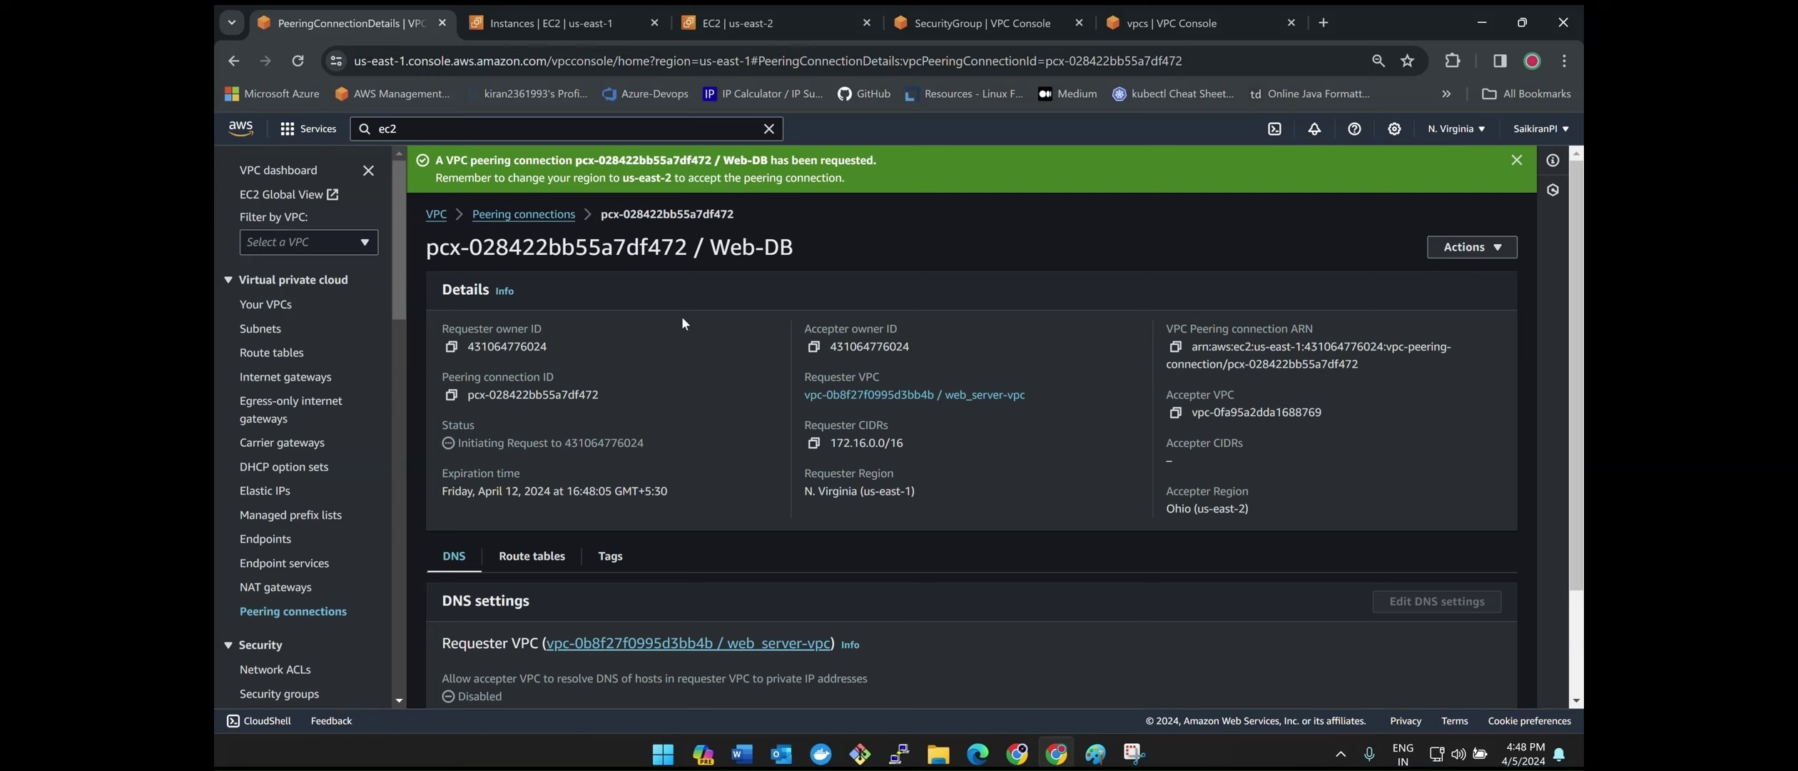
# - Accept the pending peering request pcx-028422bb55a7df472 in the Ohio region
pyautogui.click(1237, 24)
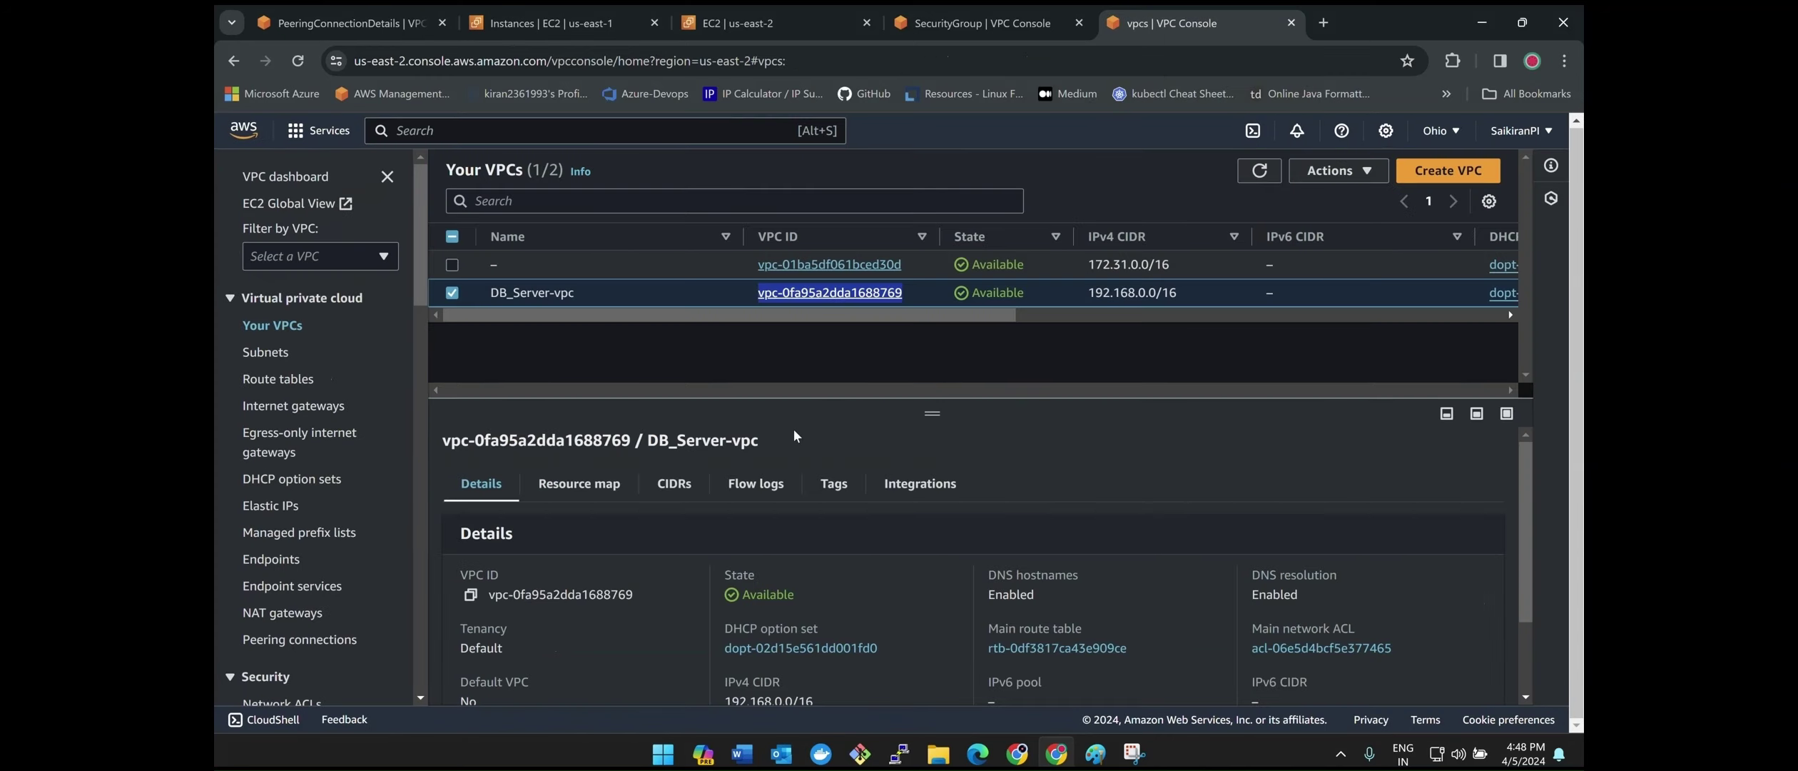
pyautogui.click(300, 639)
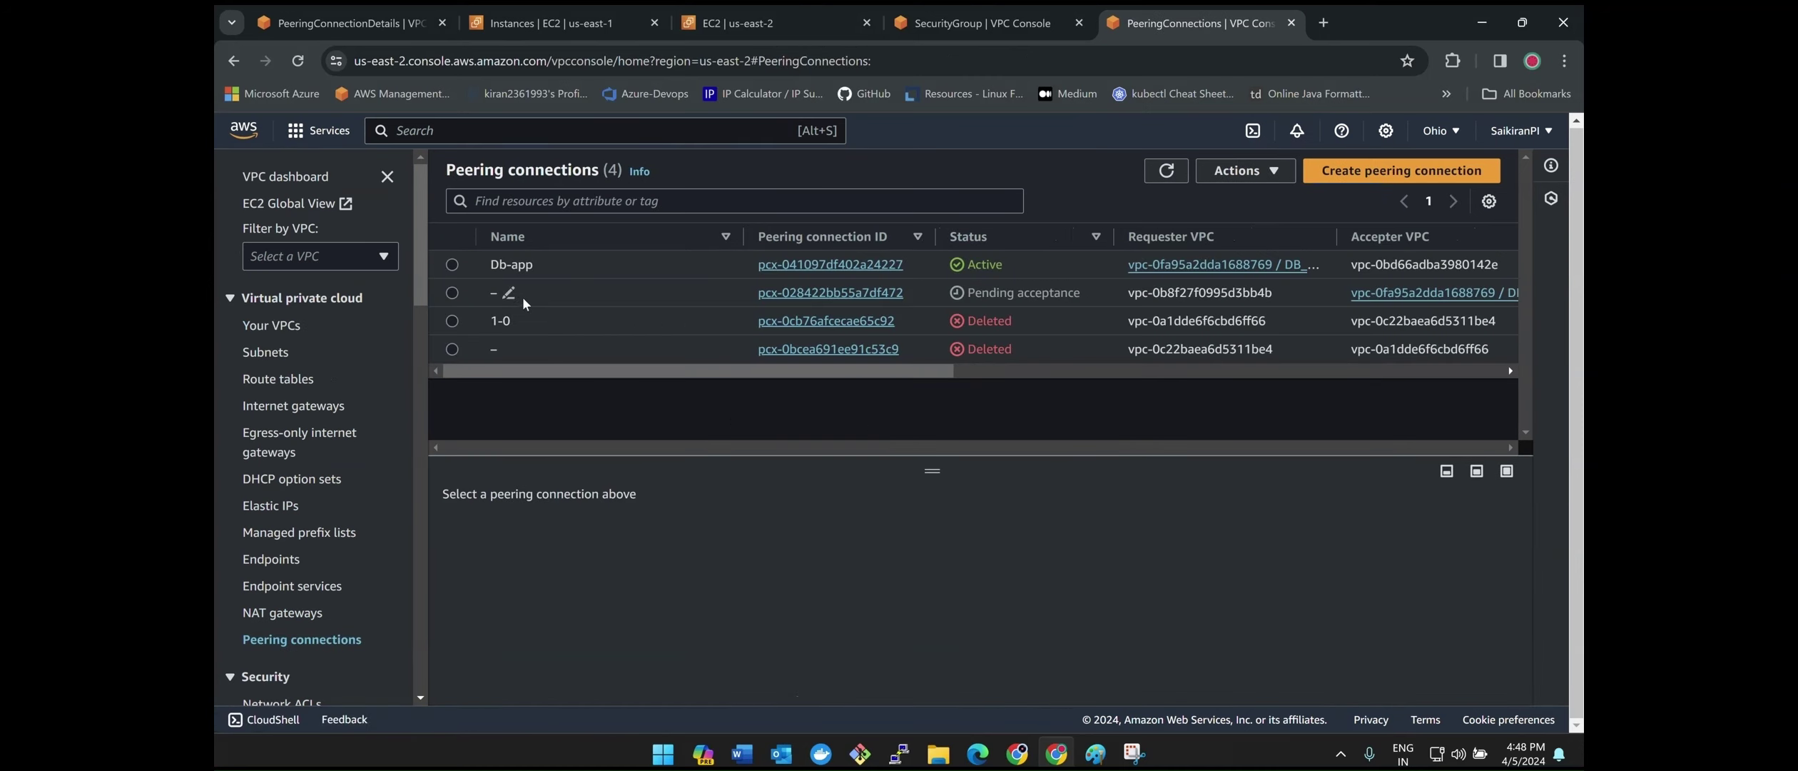
pyautogui.click(462, 293)
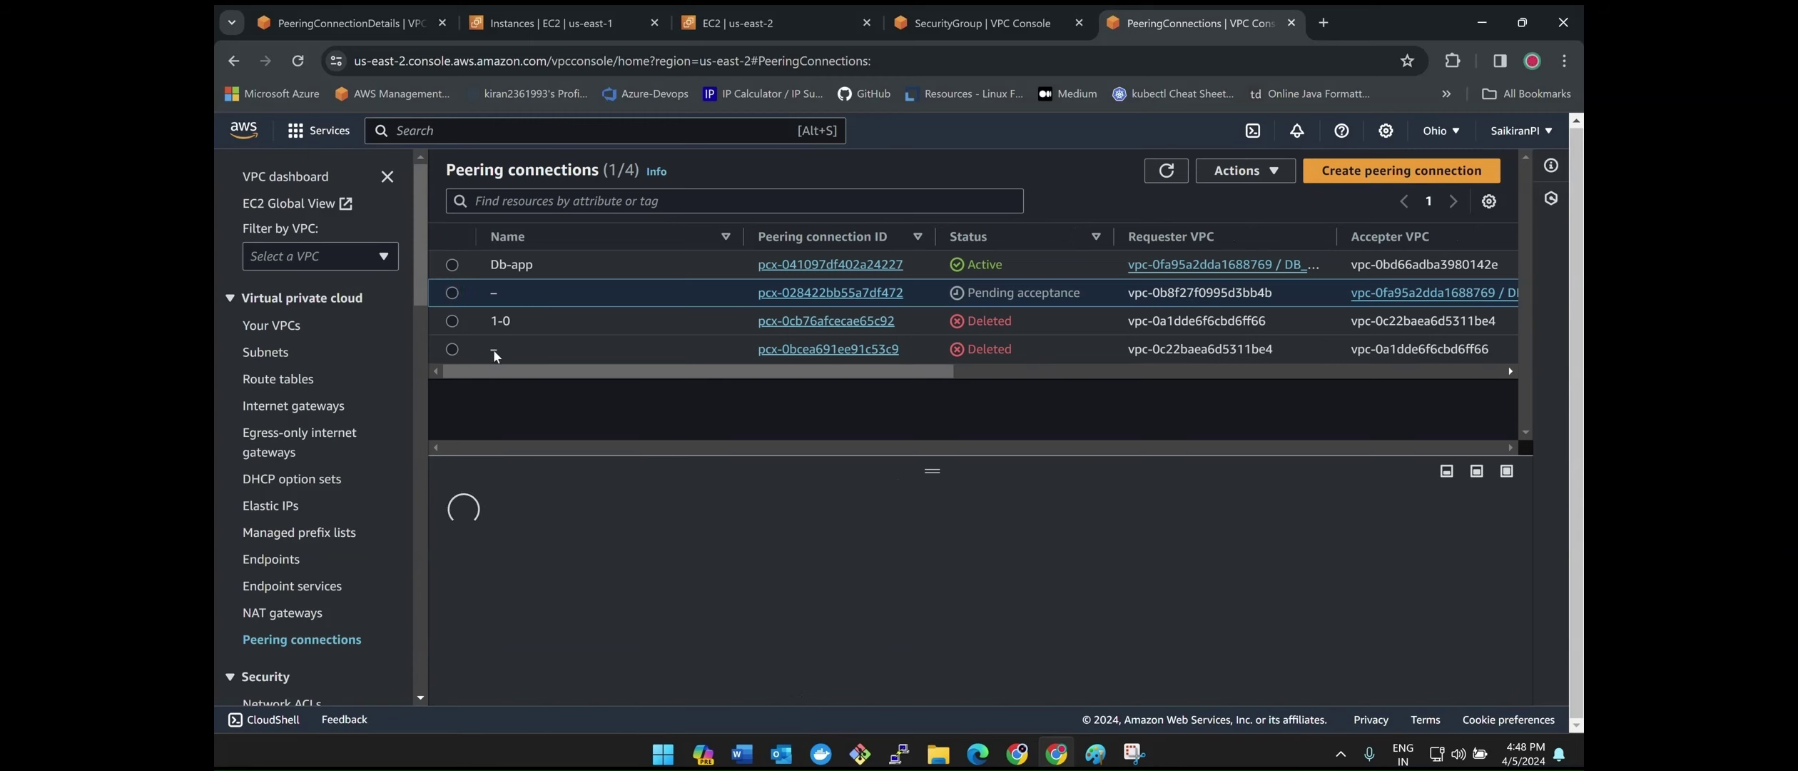
pyautogui.click(1243, 171)
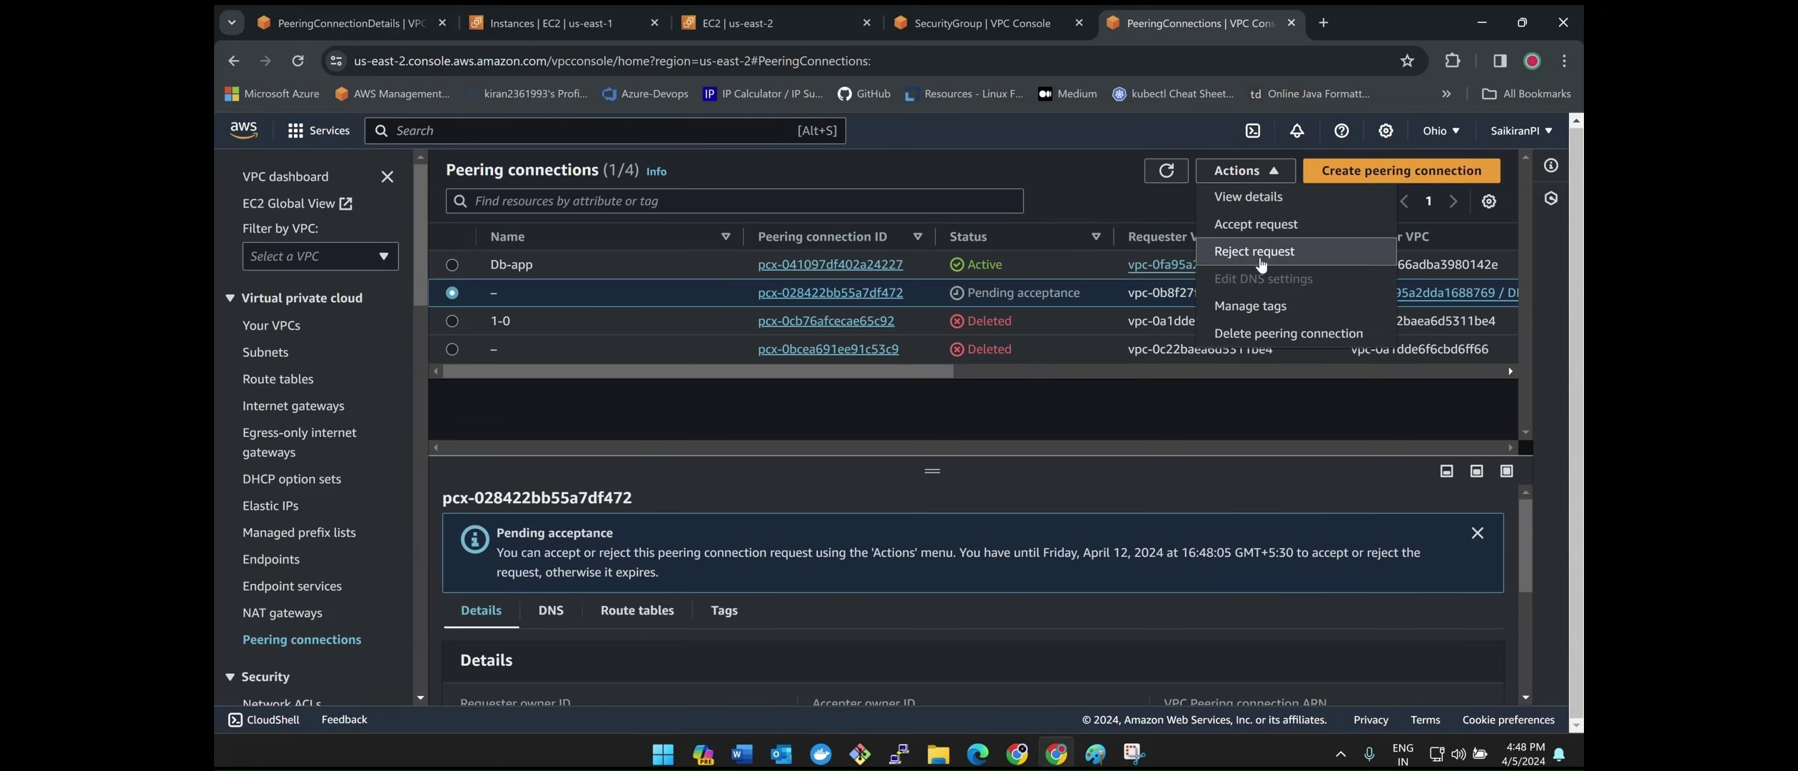
pyautogui.click(1256, 225)
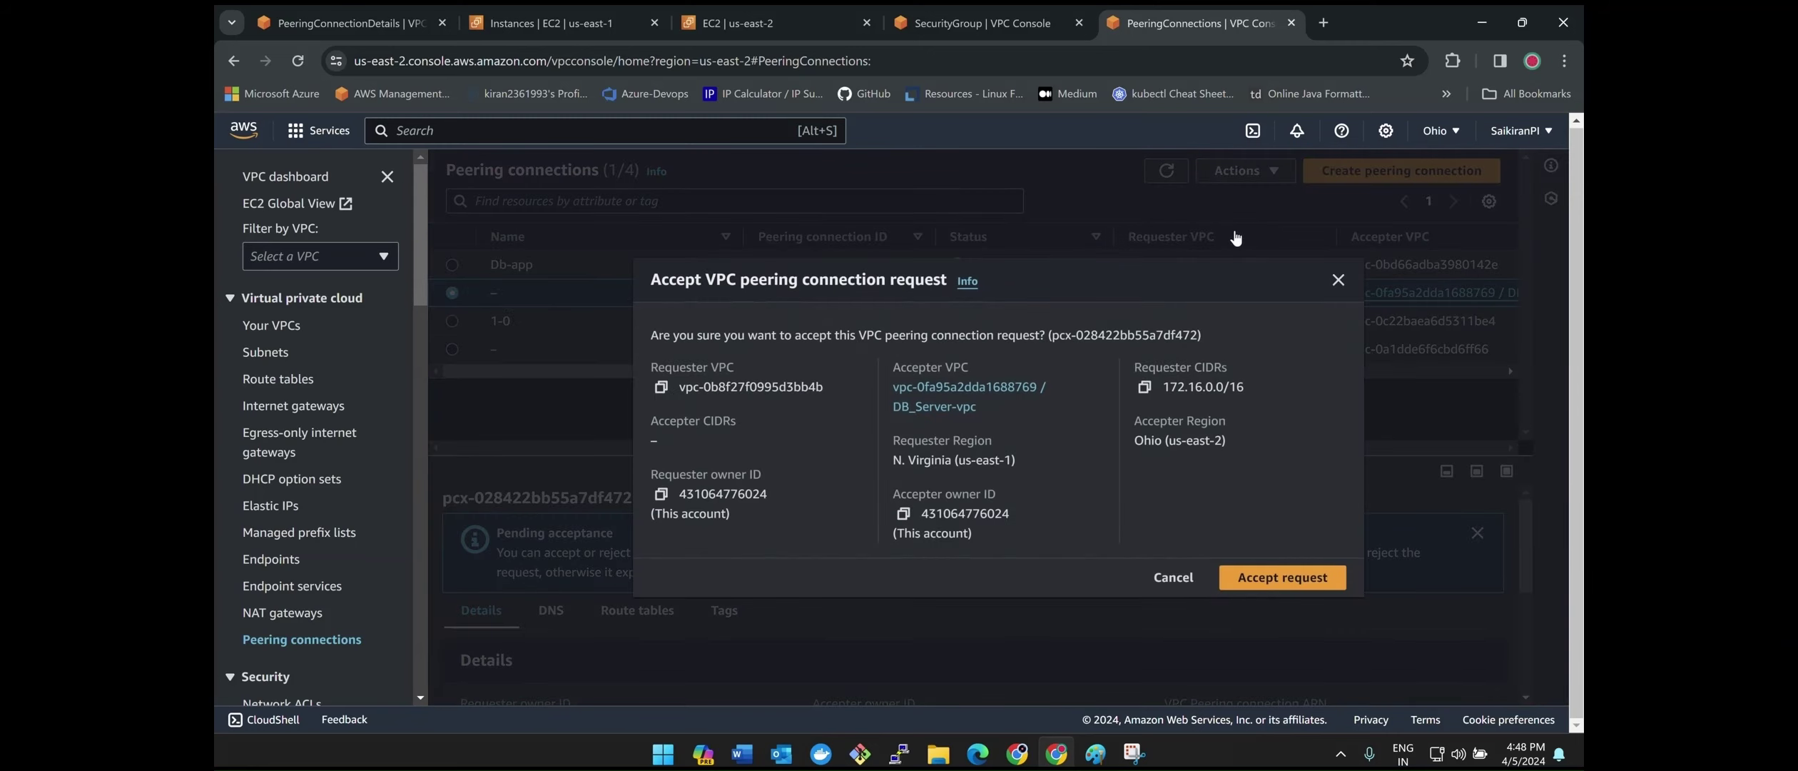
pyautogui.click(1260, 587)
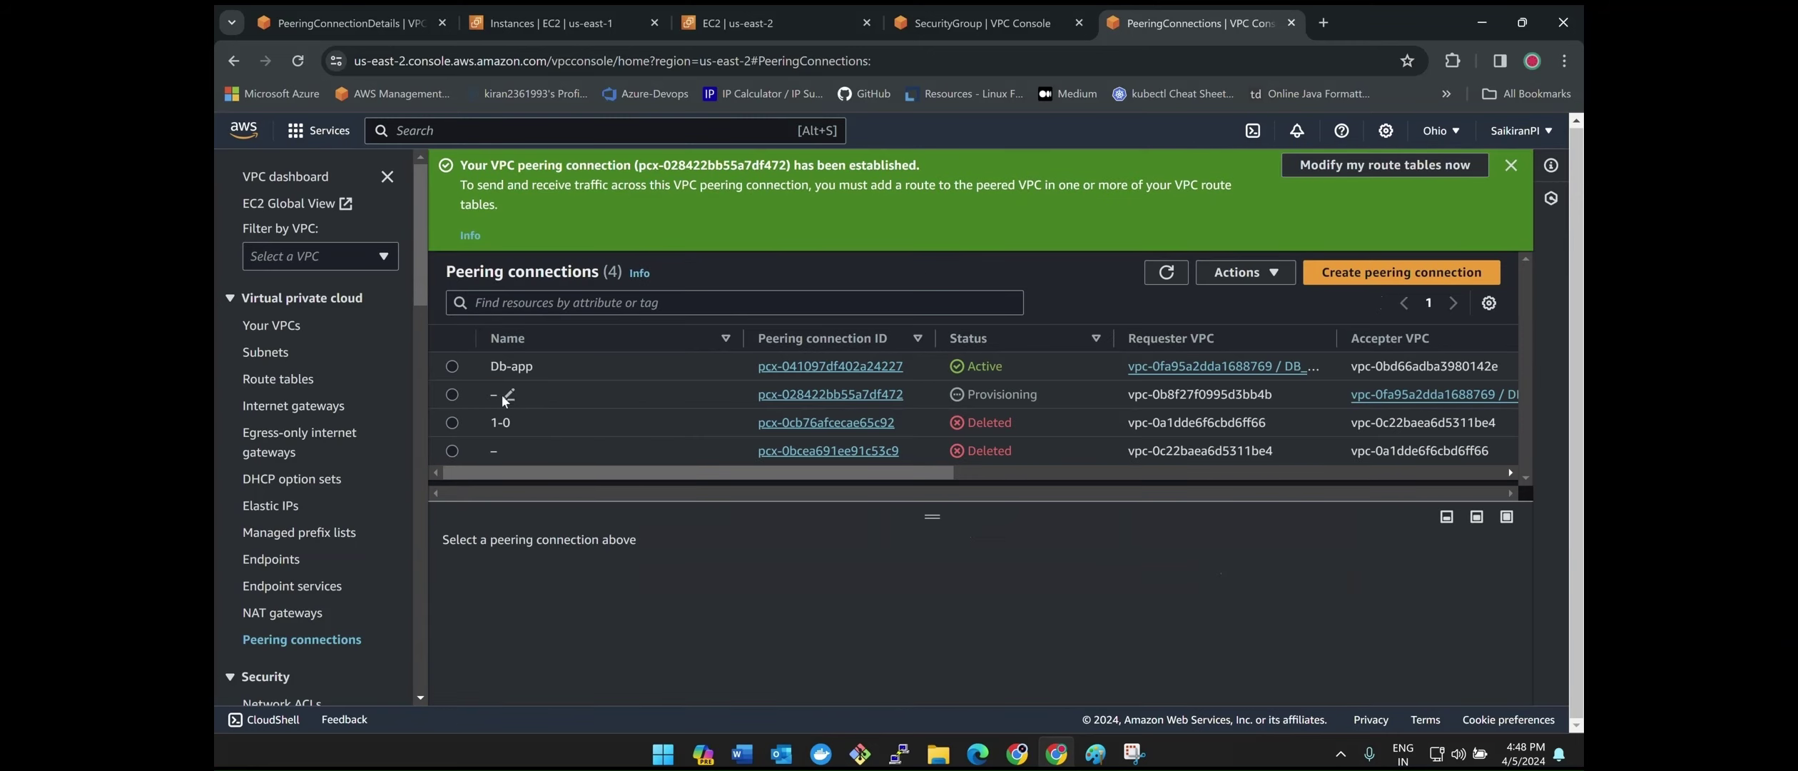
# - Name the Ohio-side peering connection pcx-028422bb55a7df472 web-DB and save the name
pyautogui.click(509, 395)
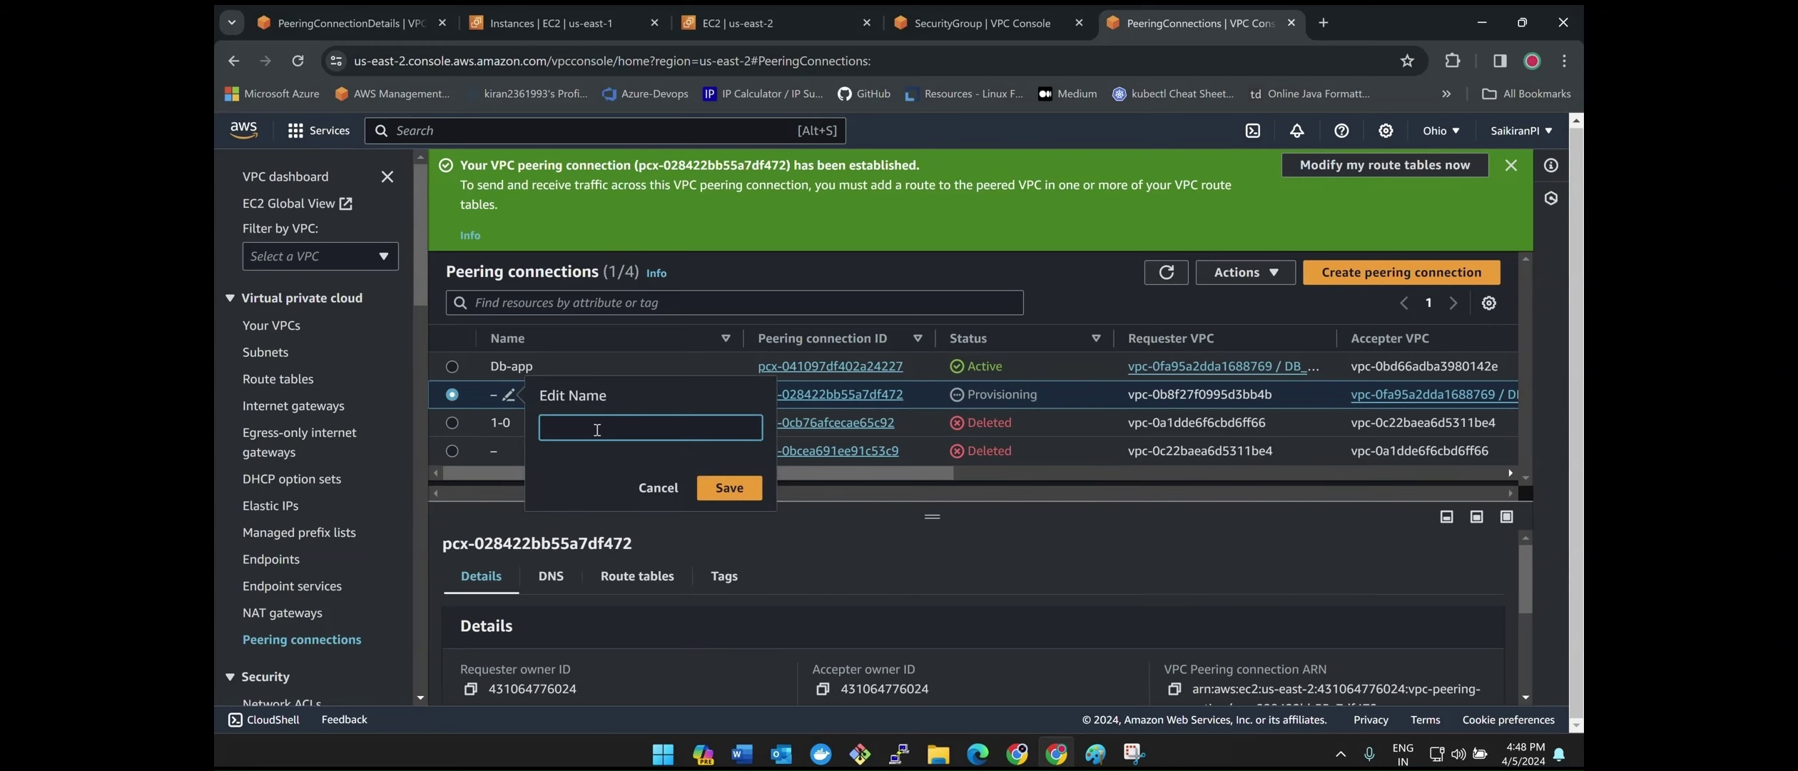
pyautogui.write('web-DB')
pyautogui.click(722, 488)
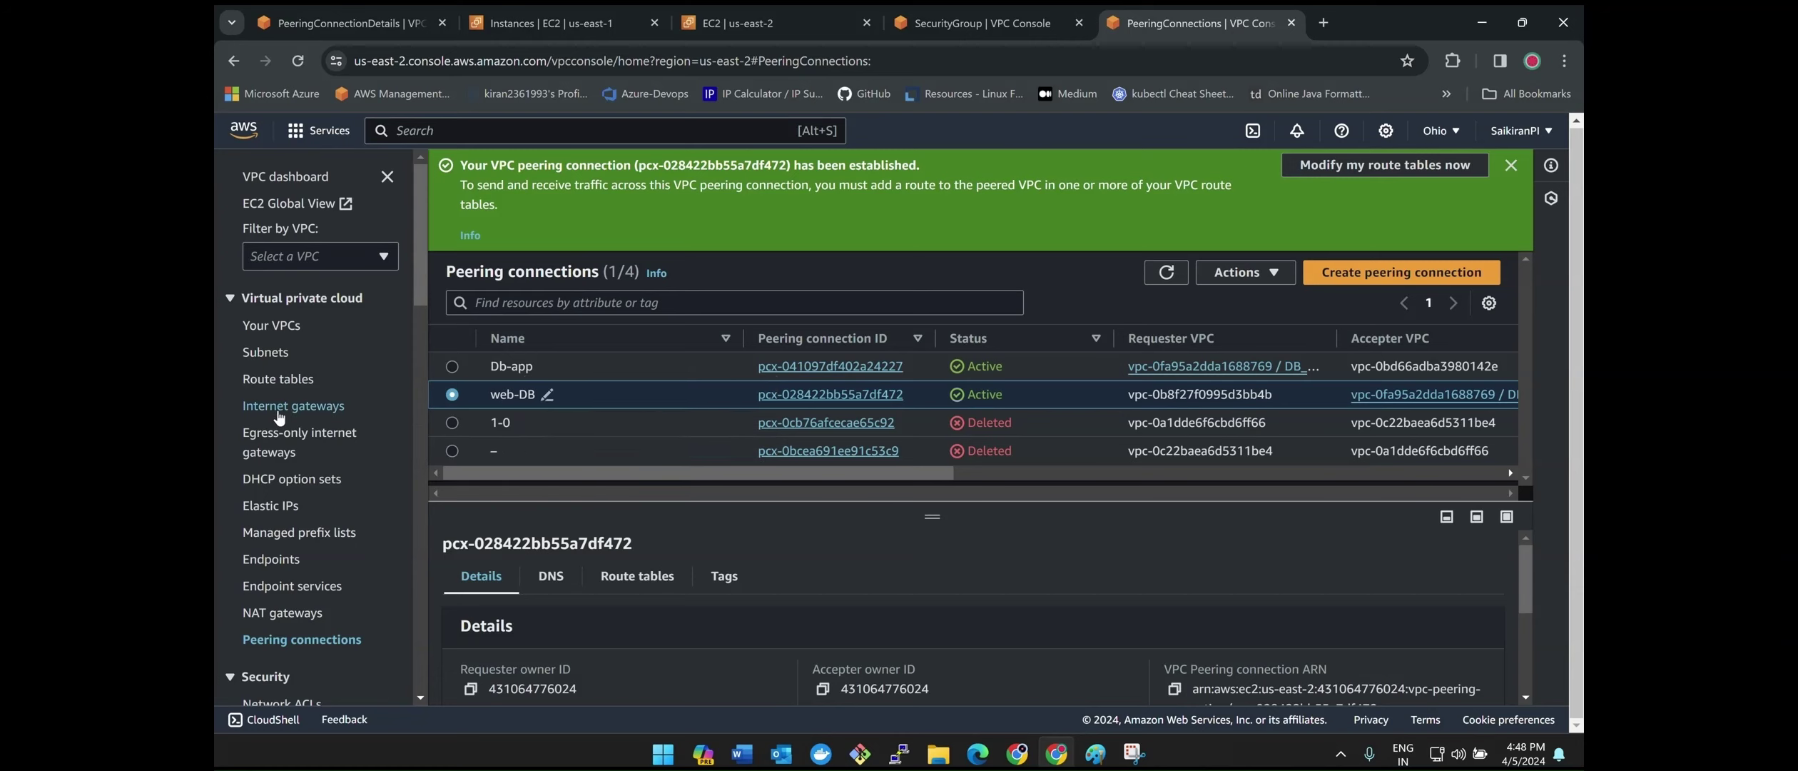
# - Refresh the N. Virginia route tables, select only web_server-rtb-public, and open its routes for editing
pyautogui.click(371, 23)
pyautogui.click(270, 351)
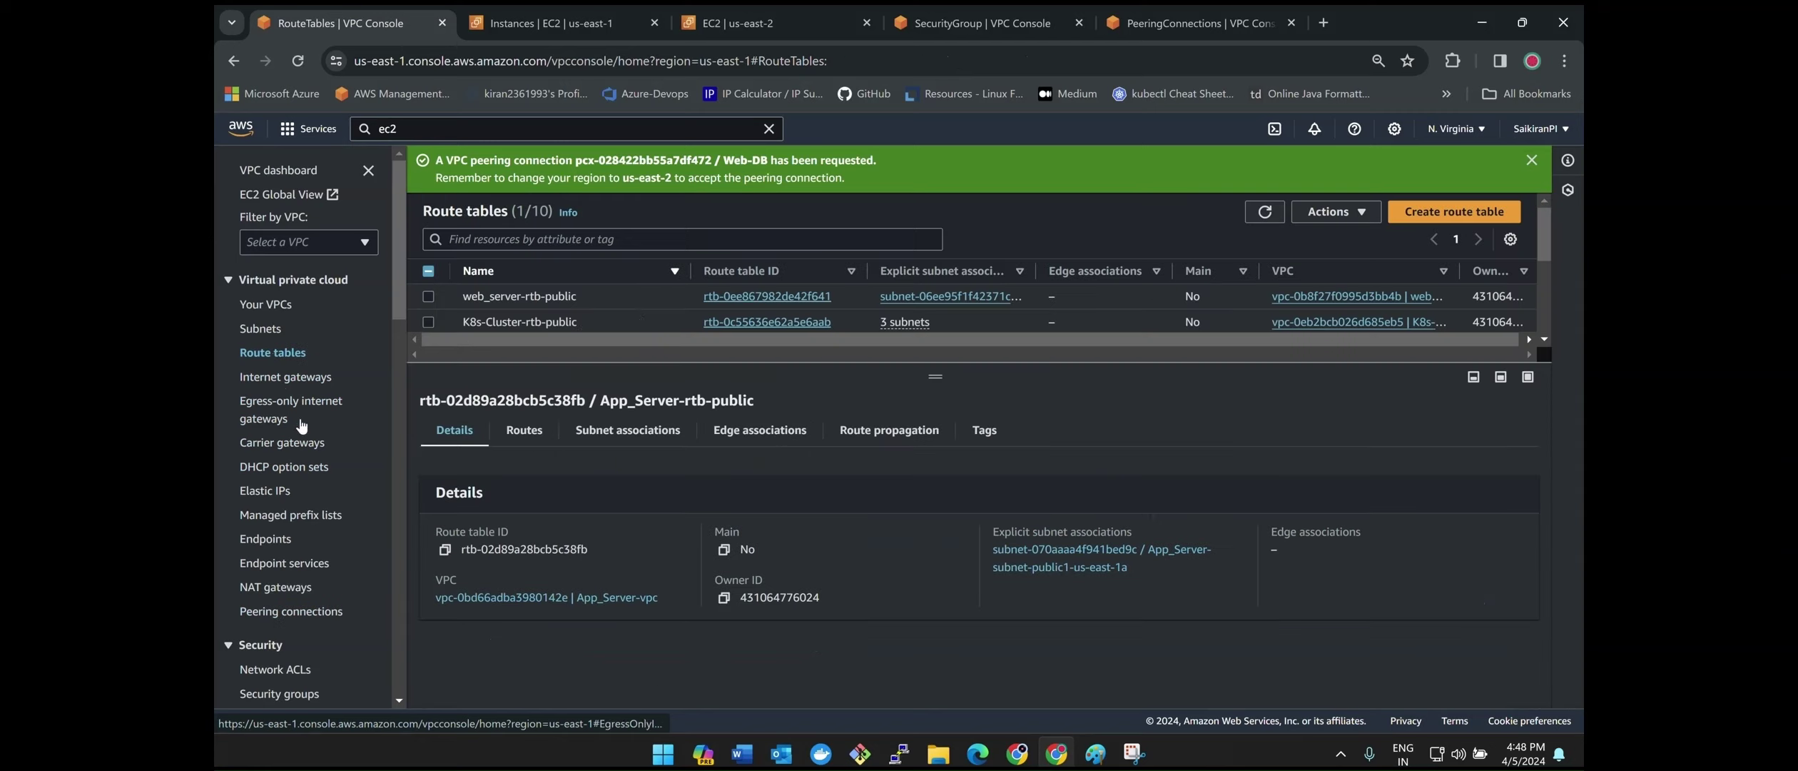
pyautogui.click(1265, 226)
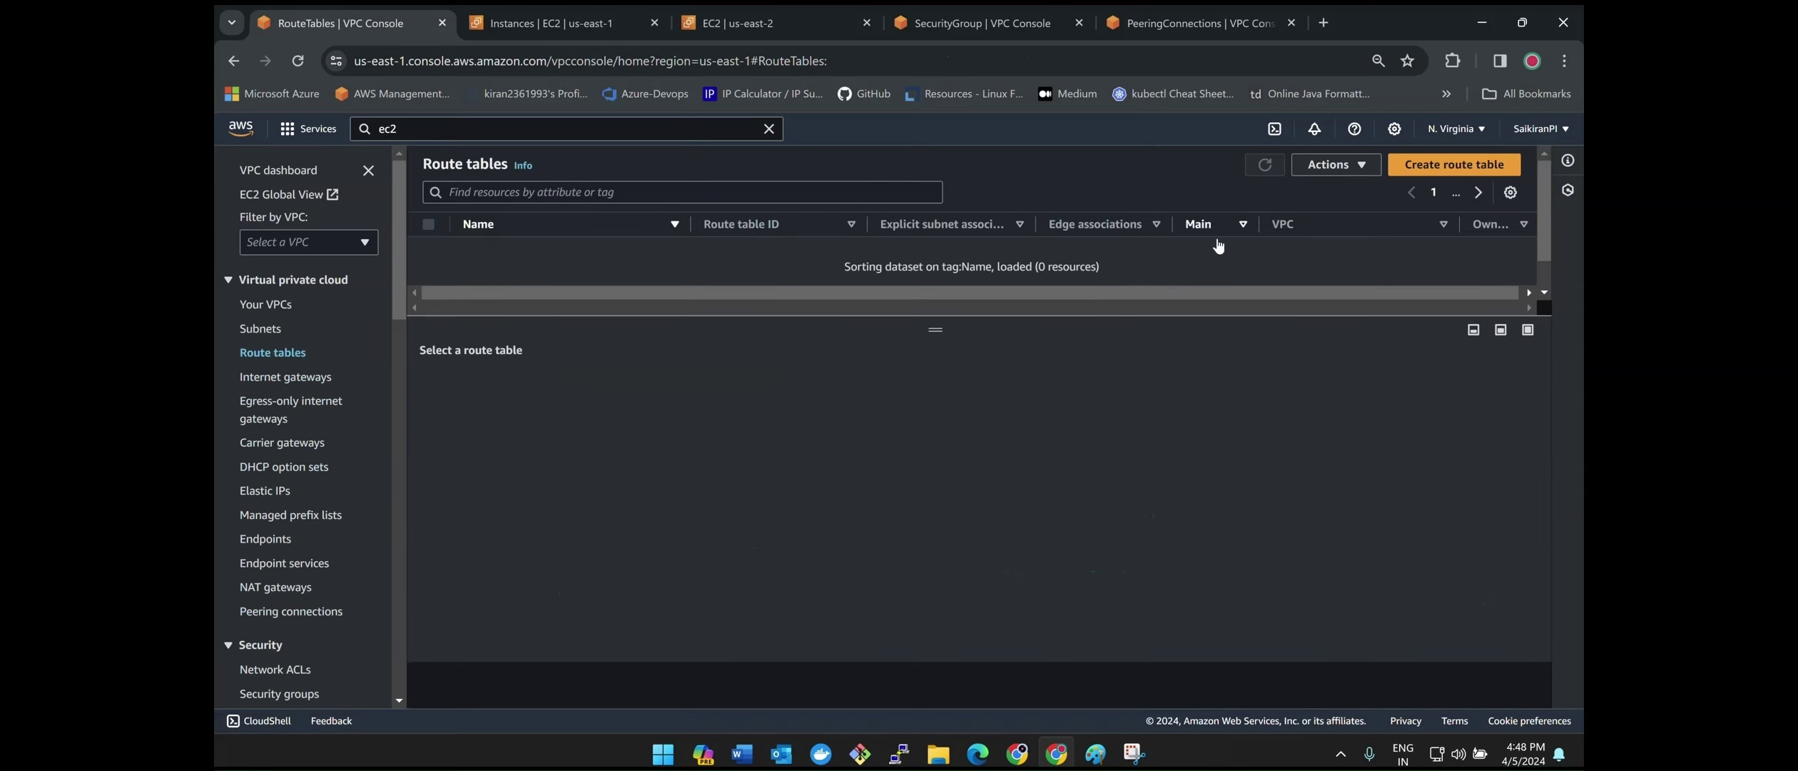
pyautogui.moveTo(939, 379); pyautogui.dragTo(940, 492)
pyautogui.click(428, 249)
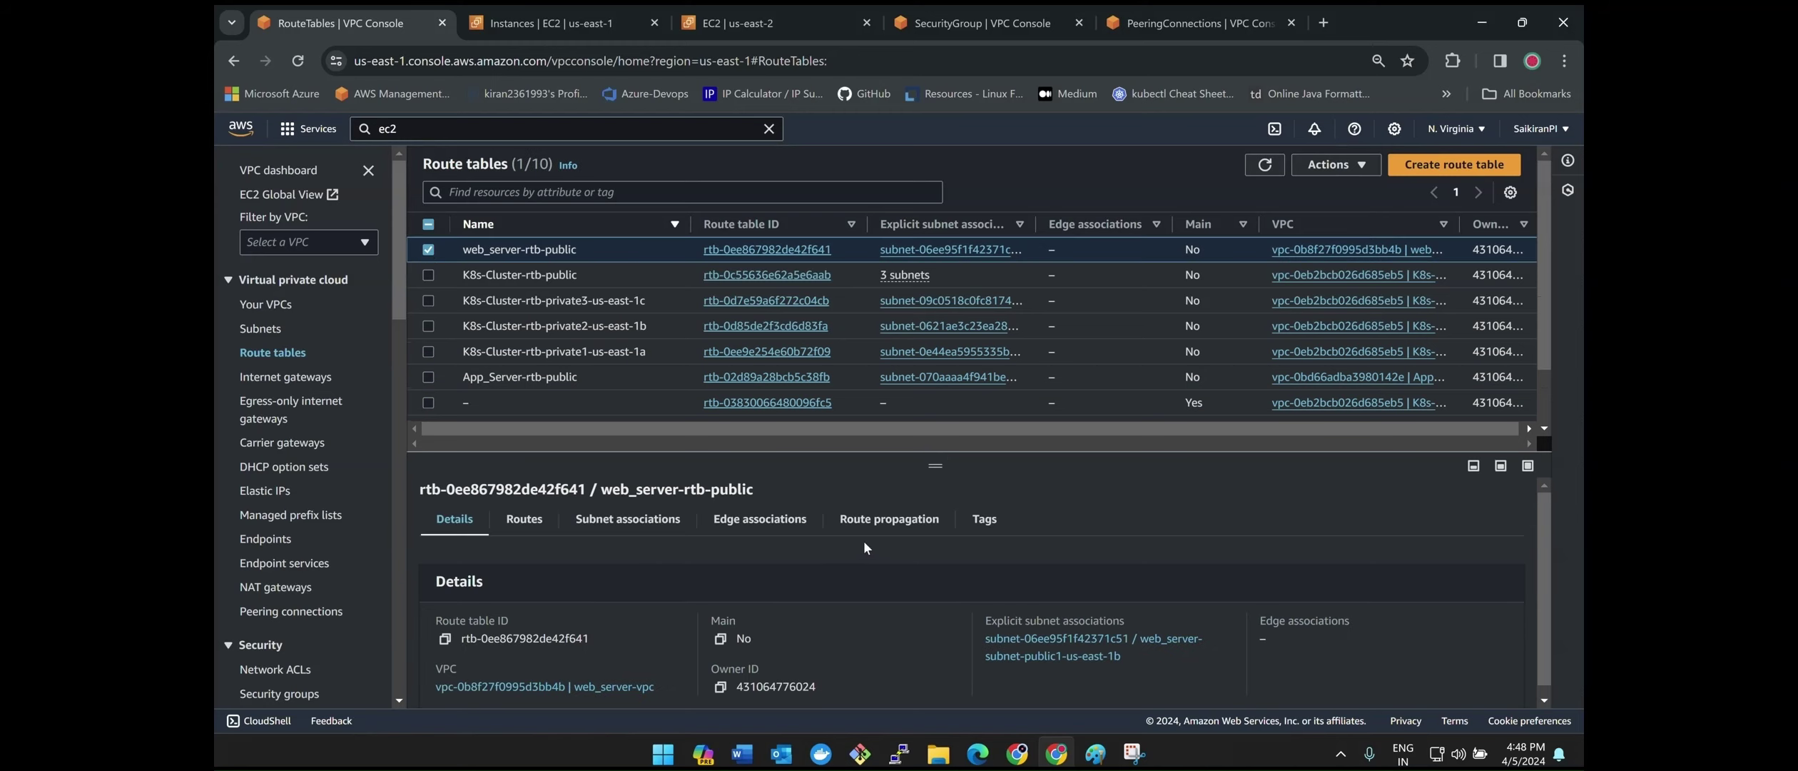
pyautogui.click(524, 519)
pyautogui.click(1460, 555)
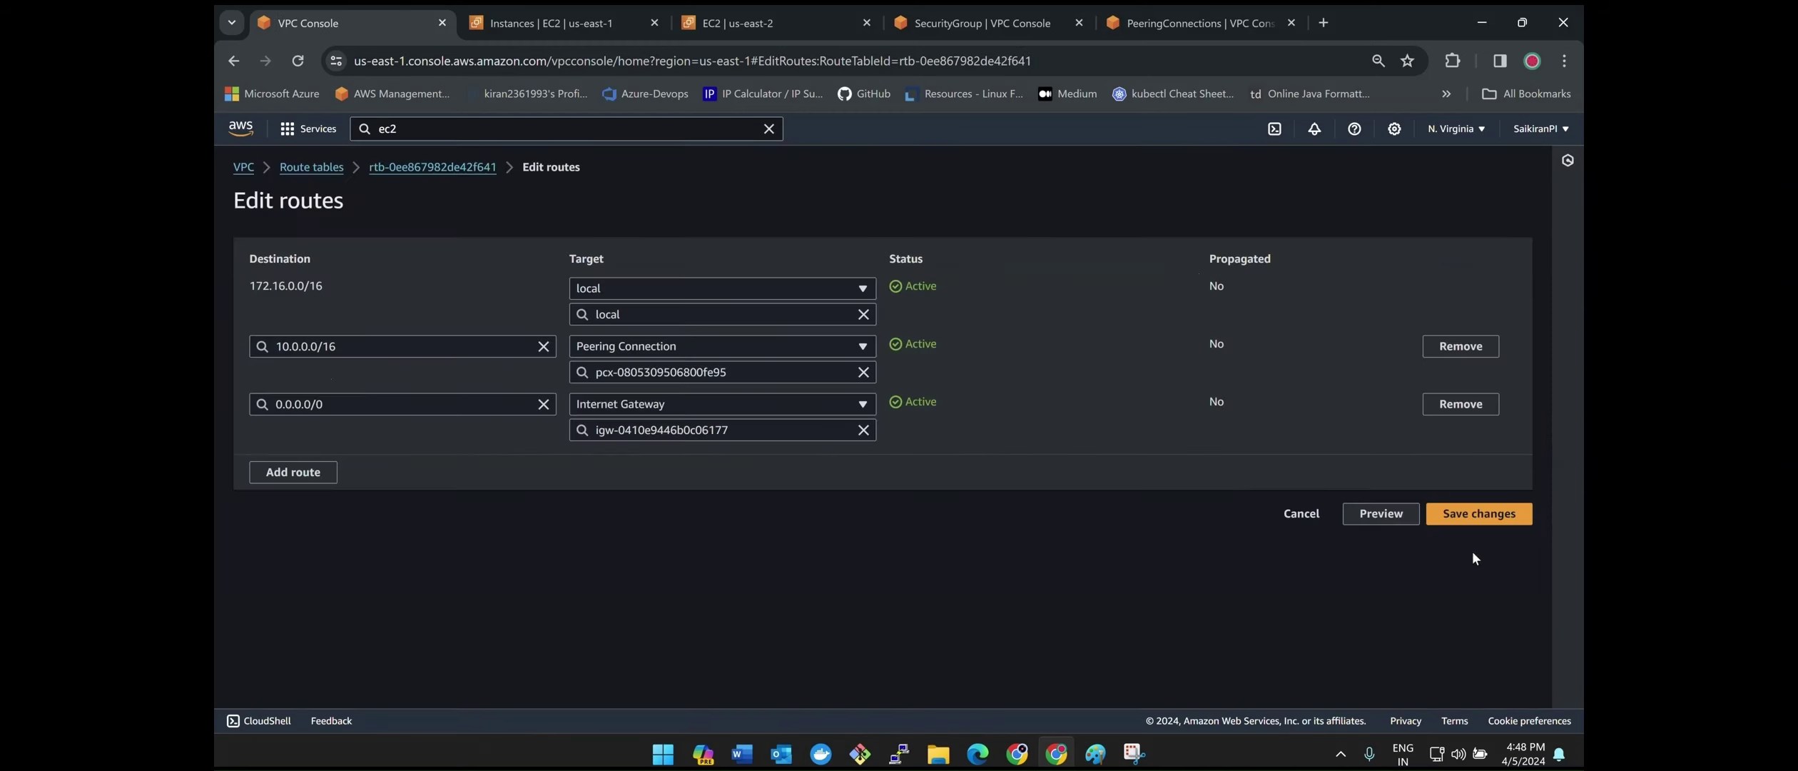
# - Add a route with destination 192.168.0.0/16 to web_server-rtb-public and copy the local route's CIDR 172.16.0.0/16
pyautogui.click(305, 473)
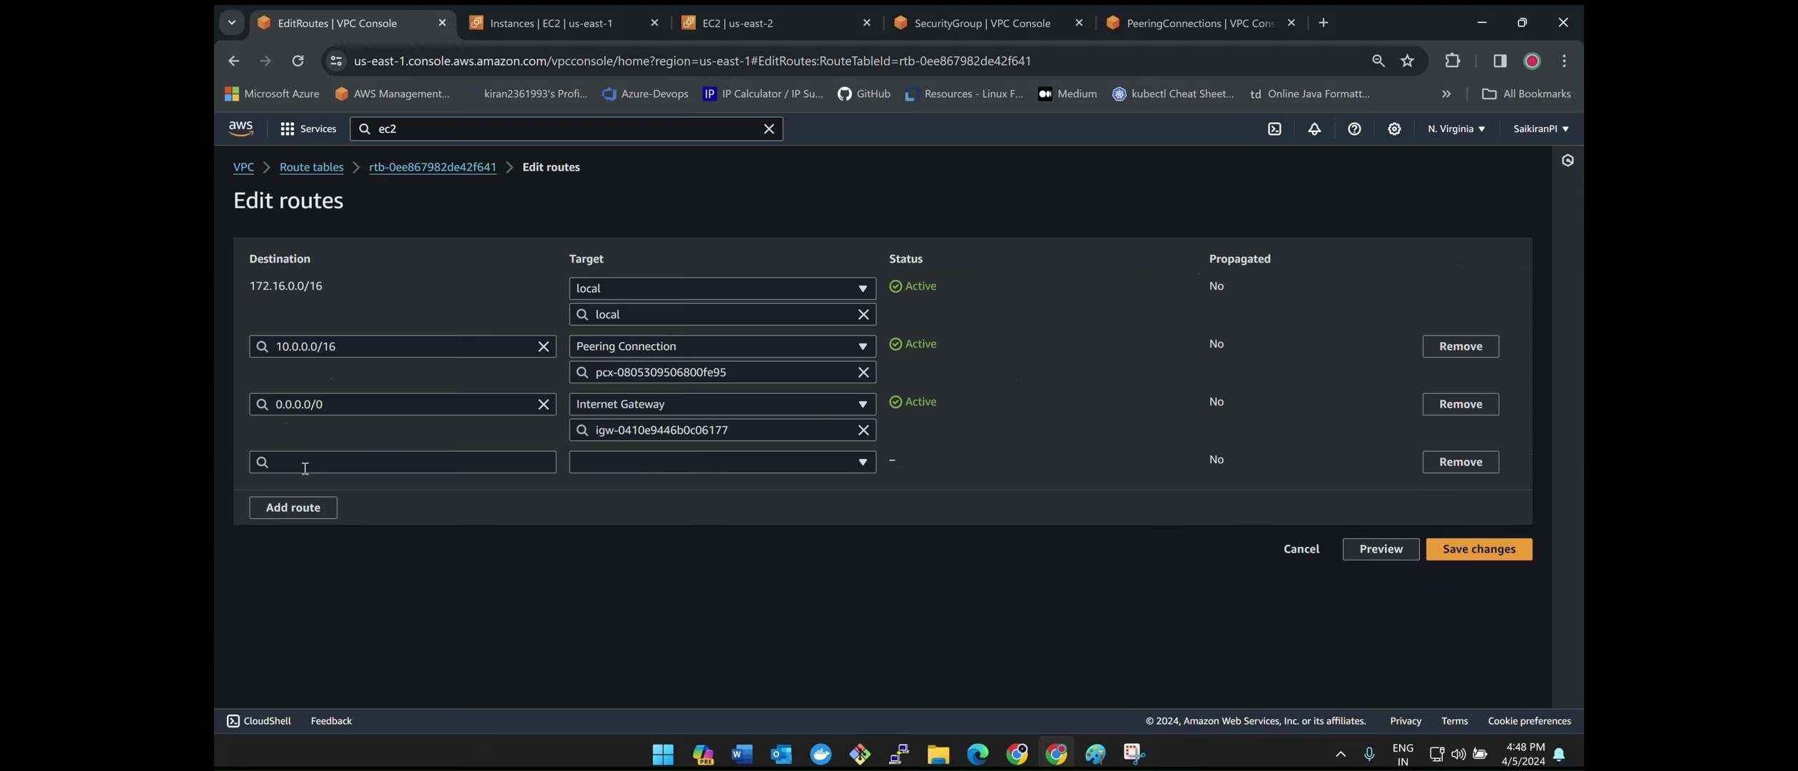
pyautogui.click(367, 457)
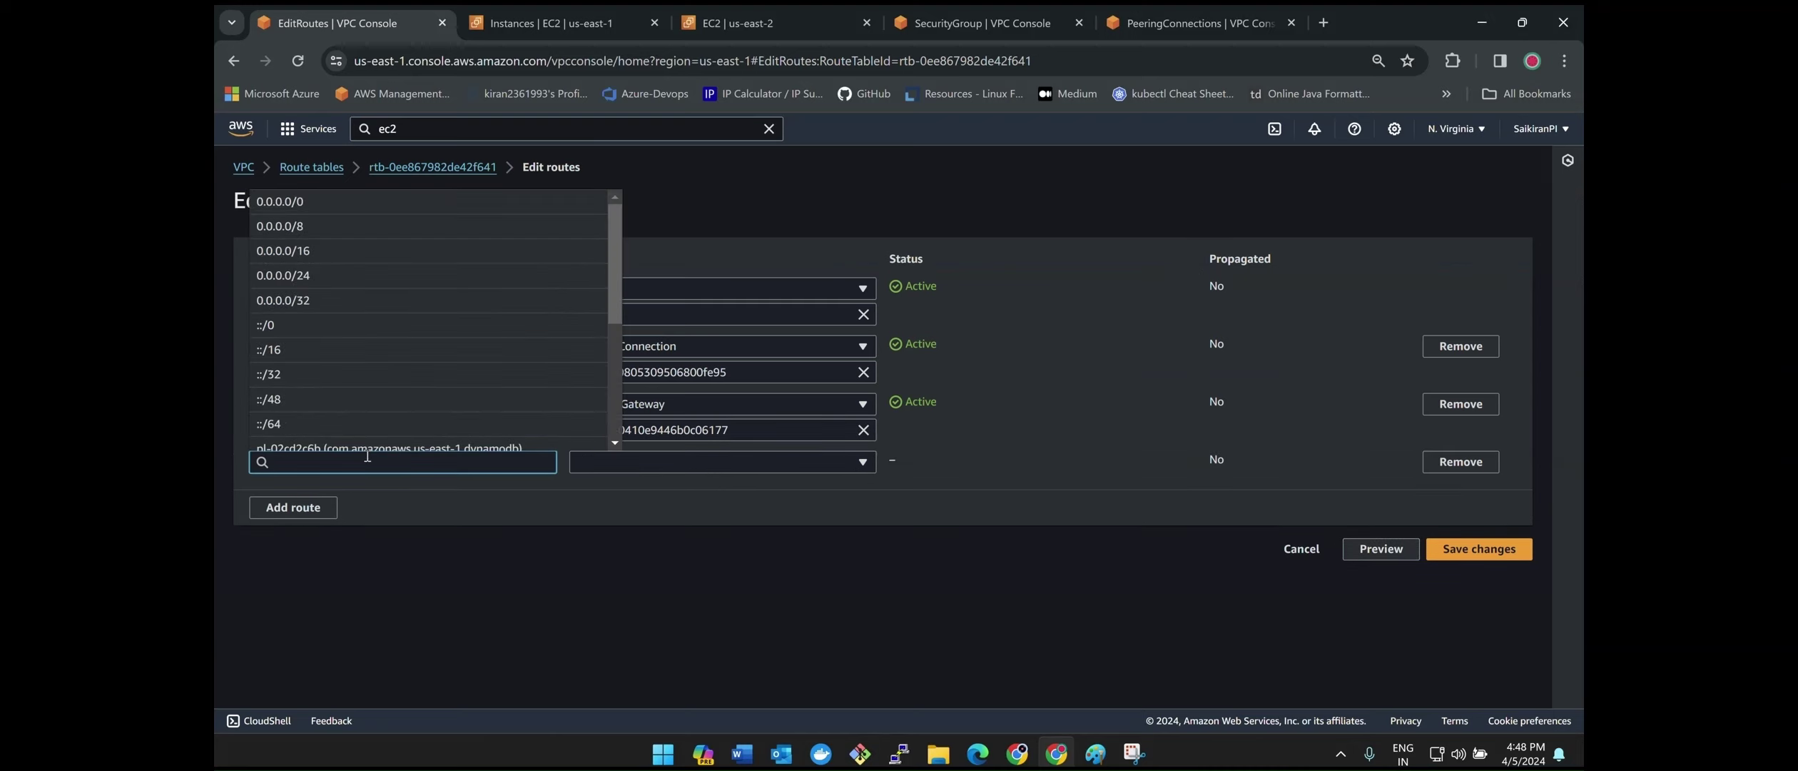
pyautogui.write('192')
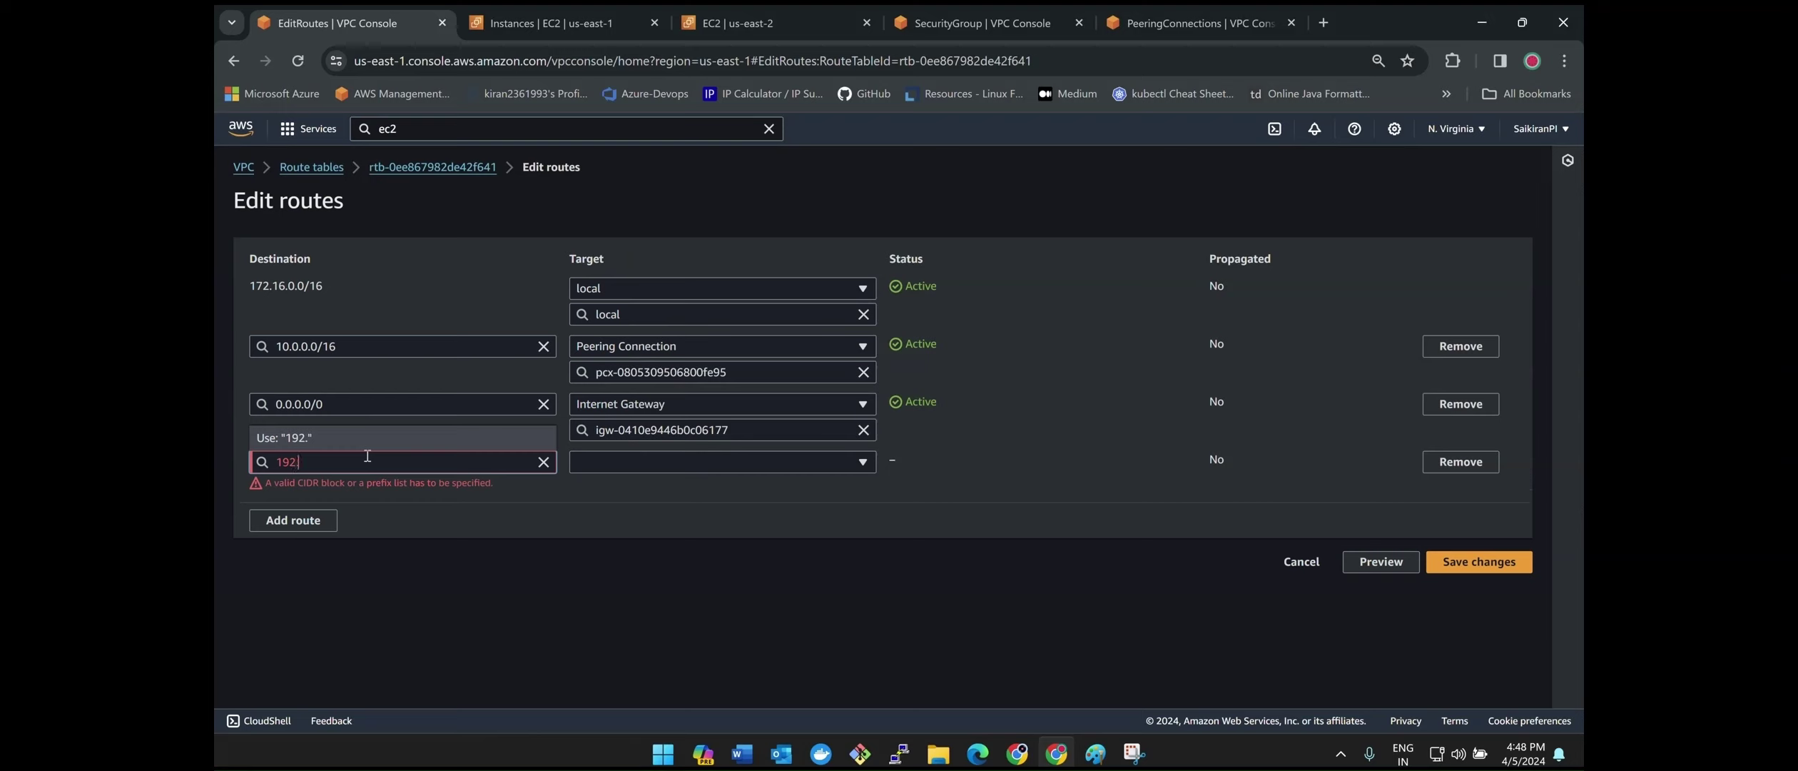
pyautogui.write('.168.0.0/16')
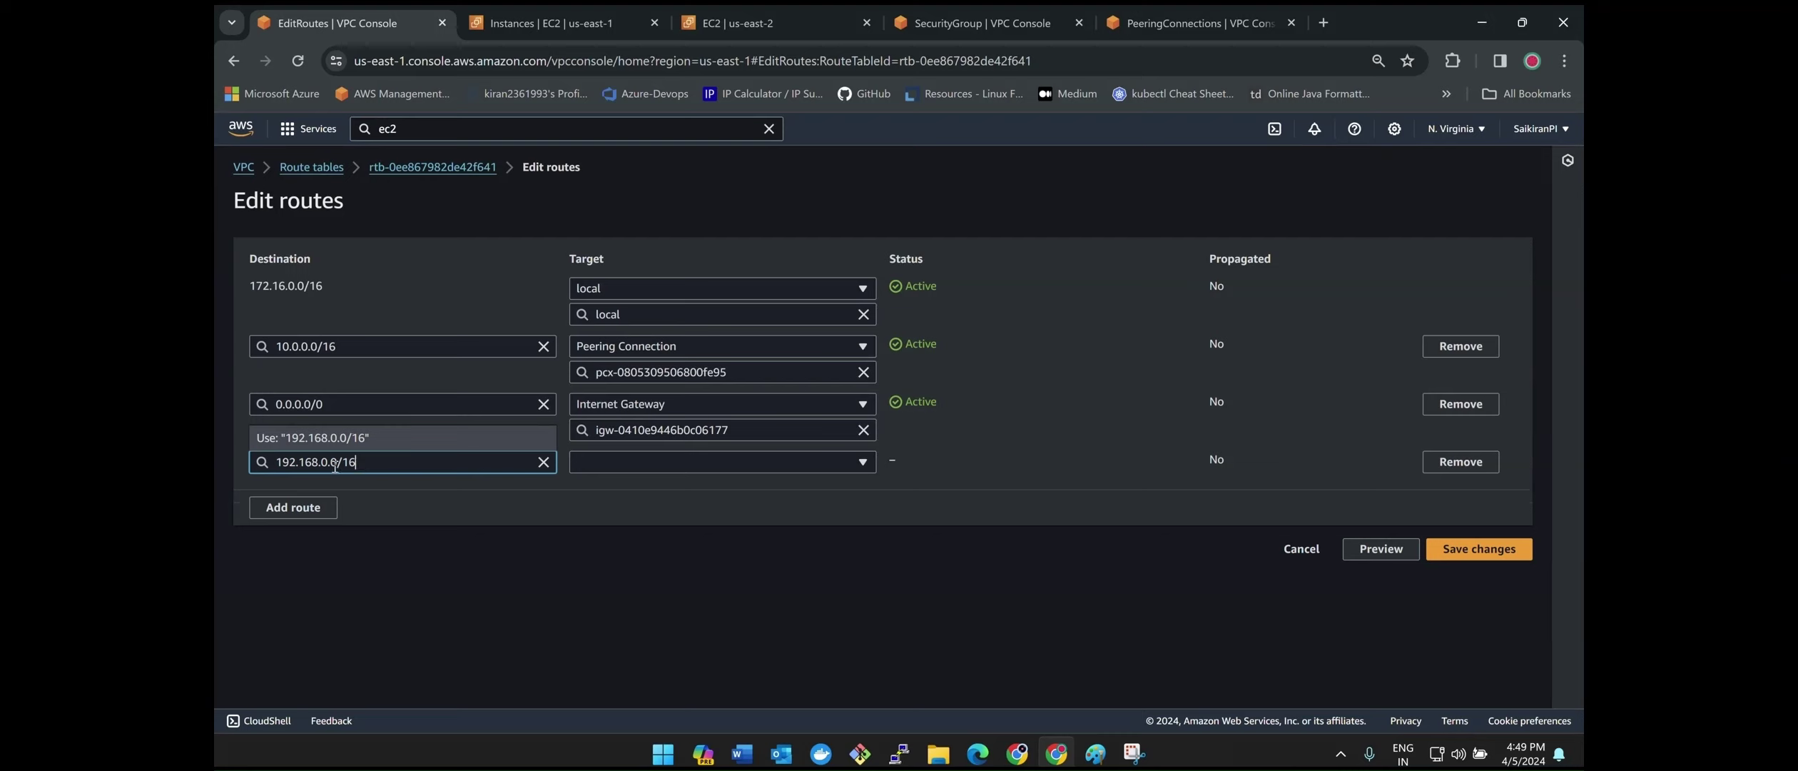
pyautogui.tripleClick(295, 287)
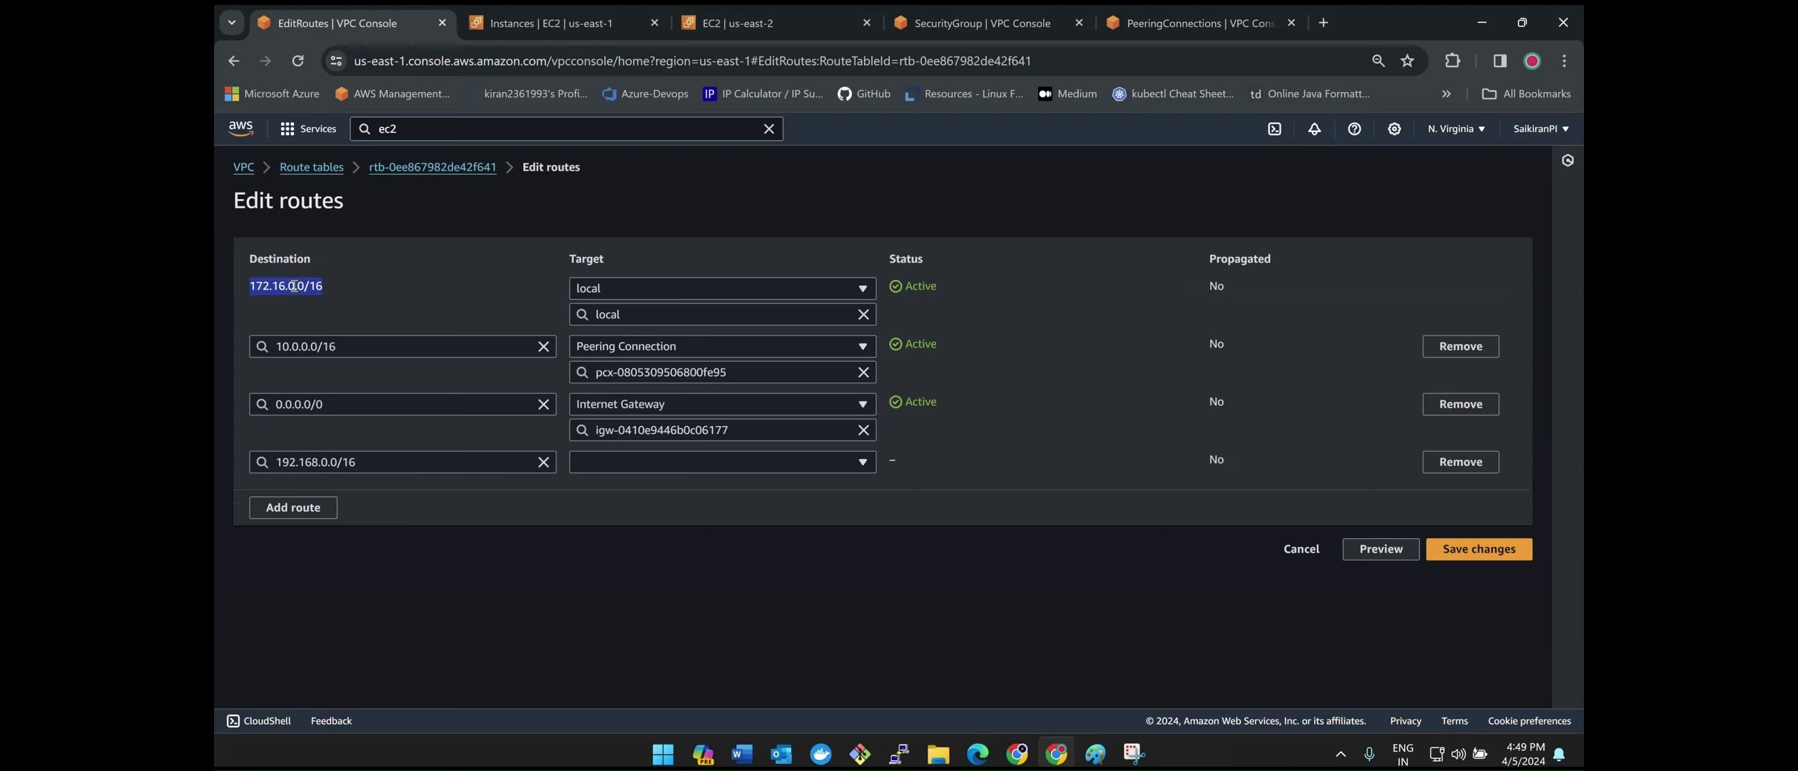
# - Target the 192.168.0.0/16 route at peering connection pcx-028422bb55a7df472 (Web-DB) and save the route changes
pyautogui.click(1475, 550)
pyautogui.click(806, 464)
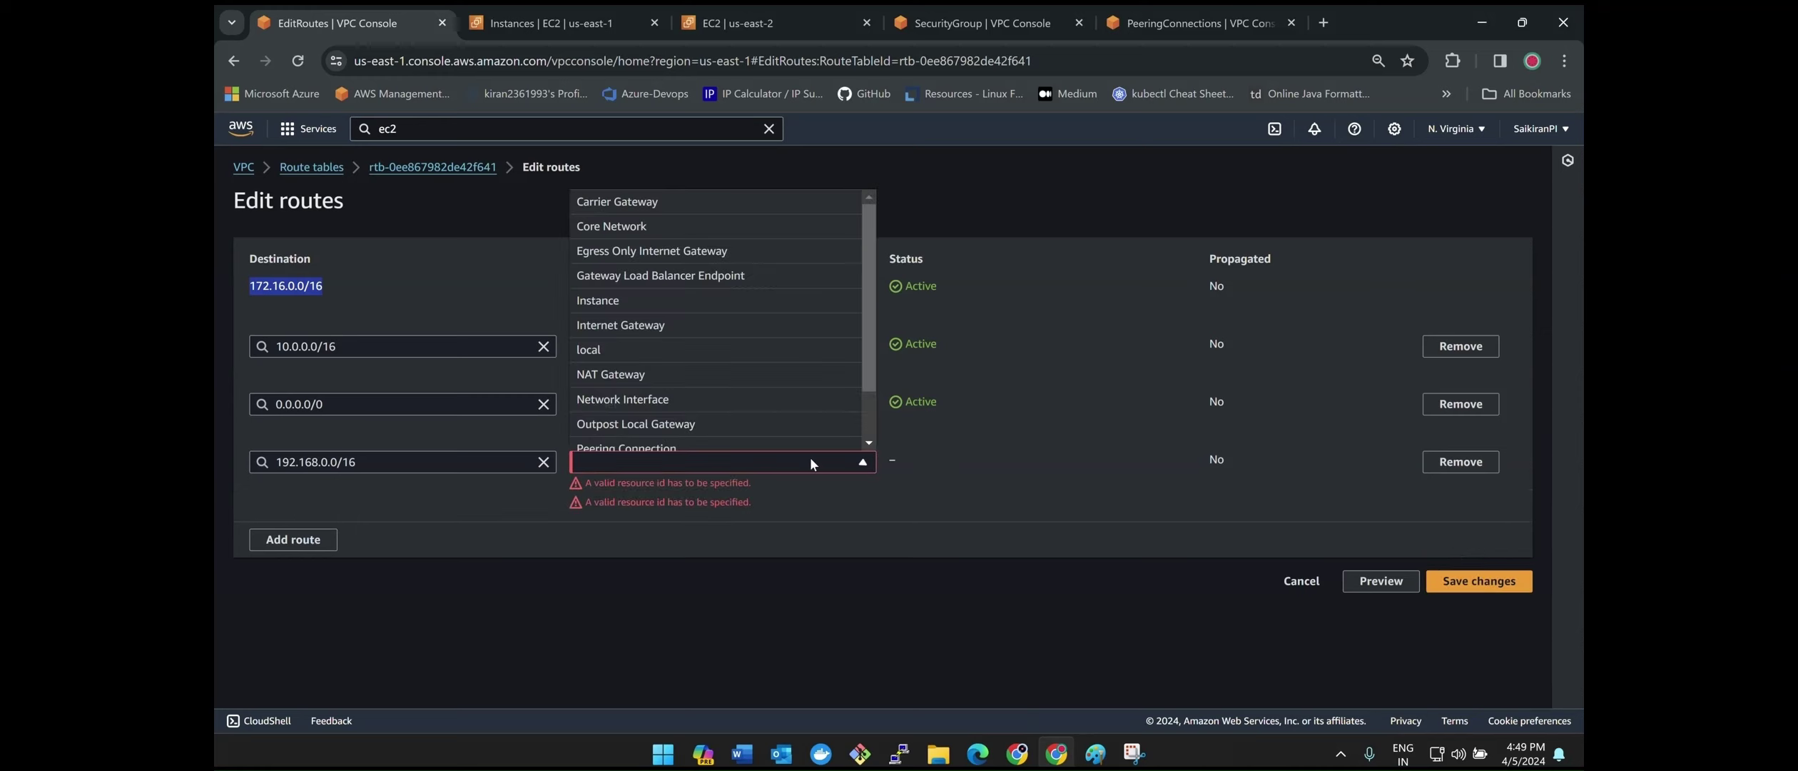
pyautogui.scroll(-2, 746, 386)
pyautogui.click(665, 388)
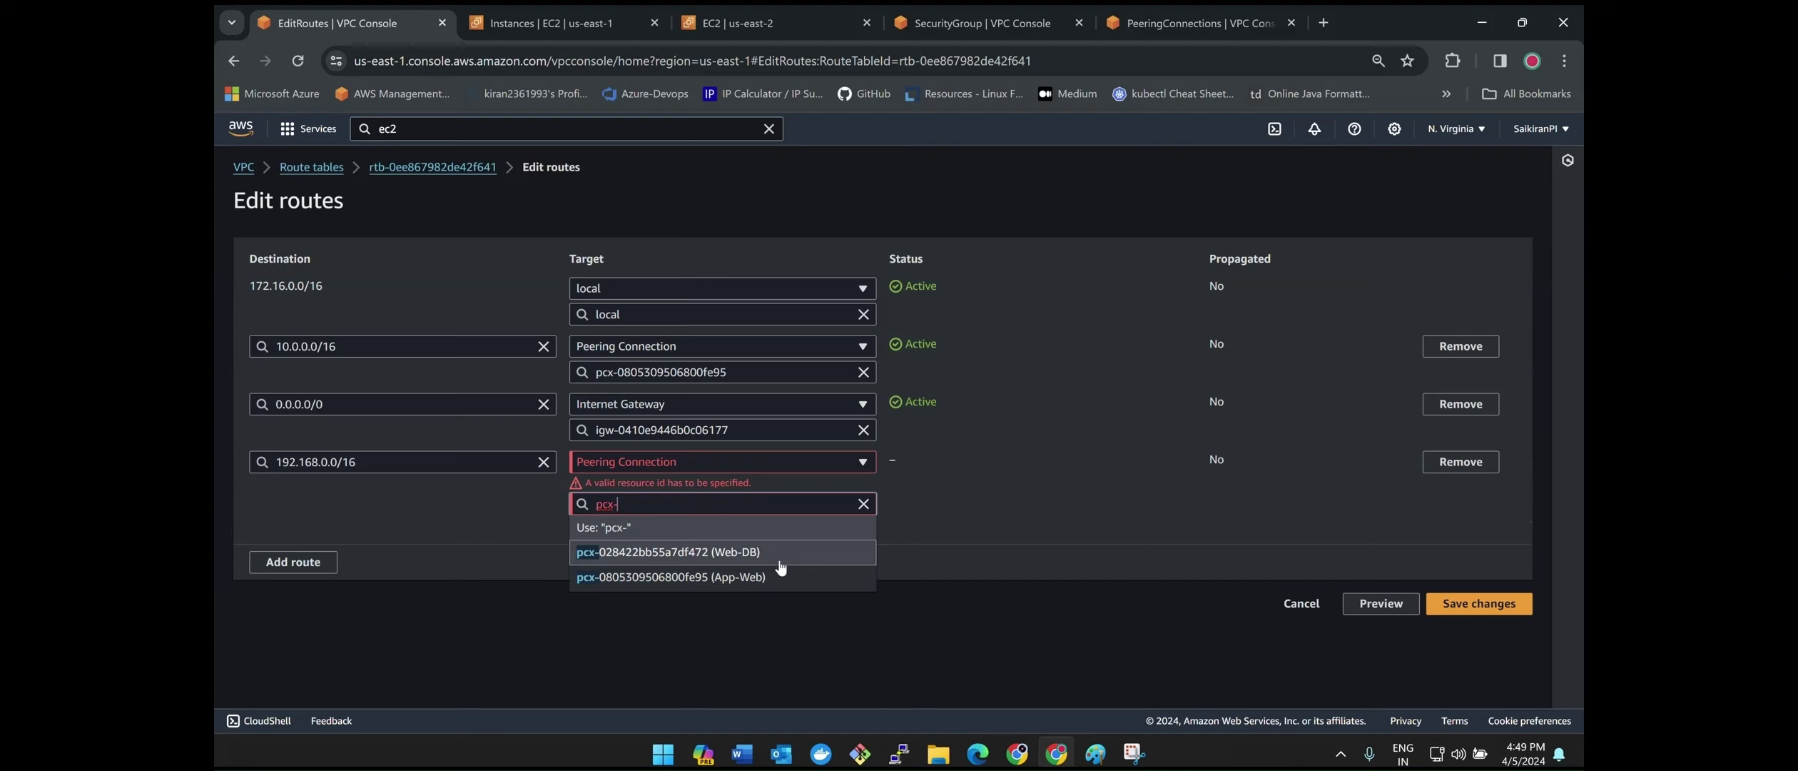
pyautogui.click(671, 552)
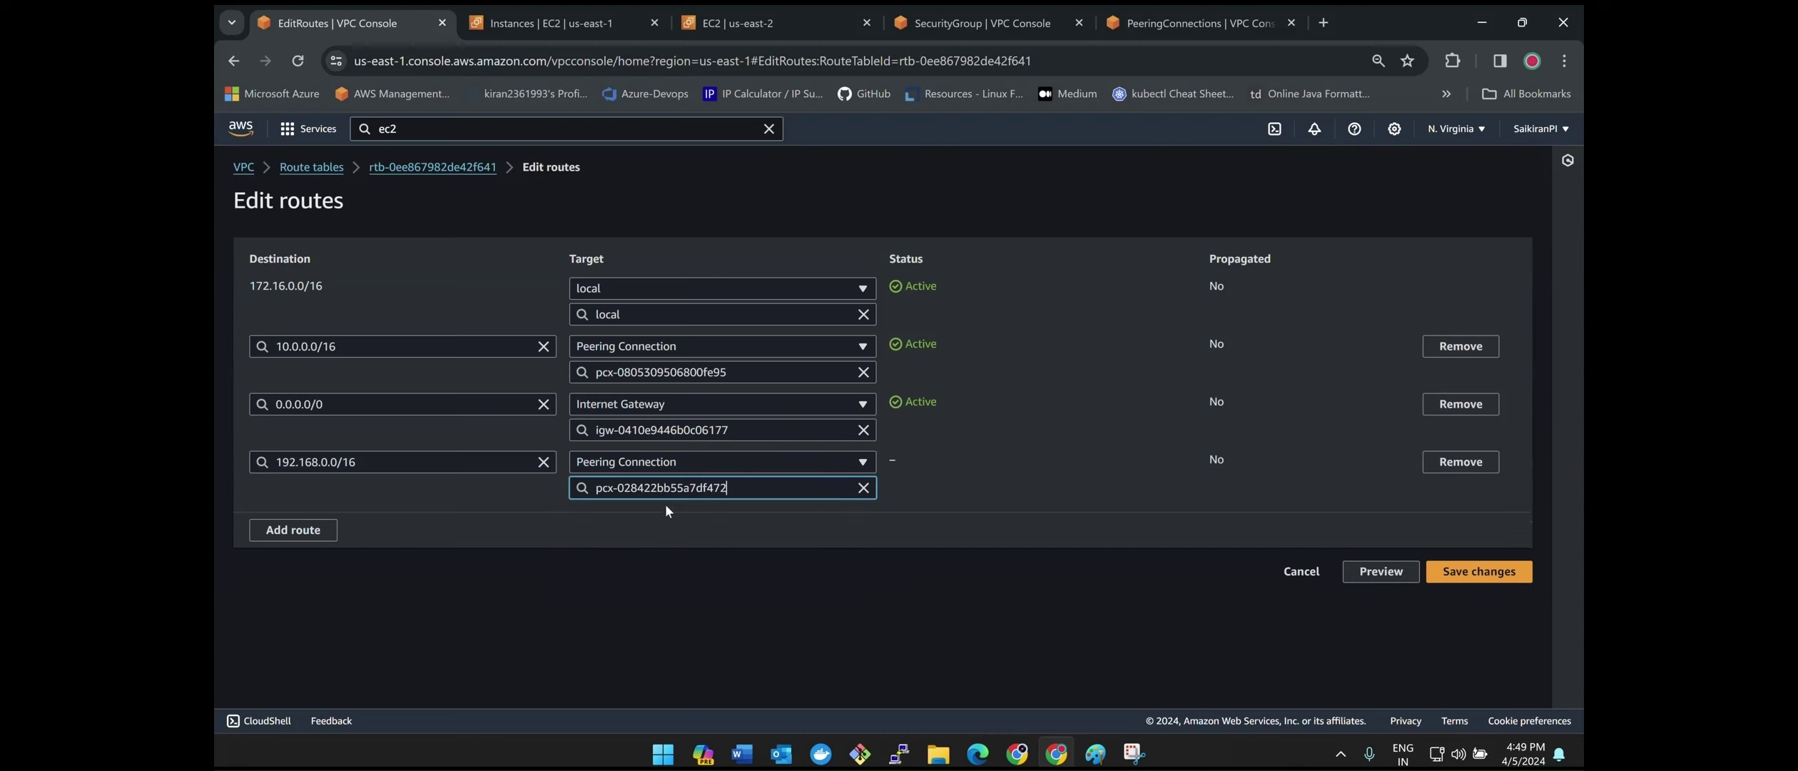
pyautogui.click(1449, 569)
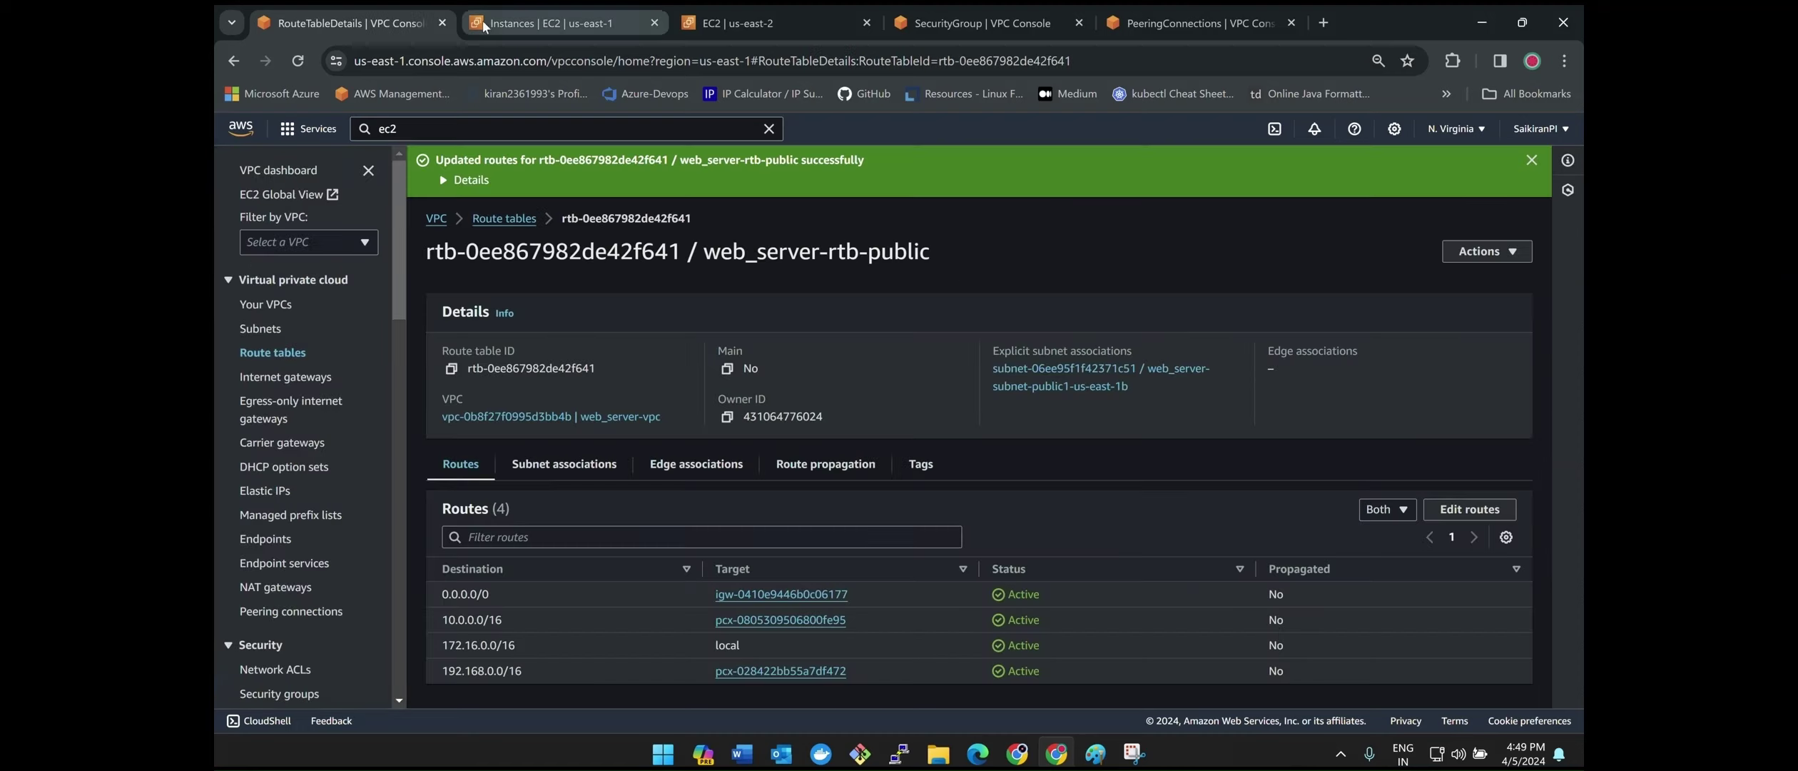
# - Open the routes of DB_Server-rtb-public in the Ohio region for editing
pyautogui.click(1219, 24)
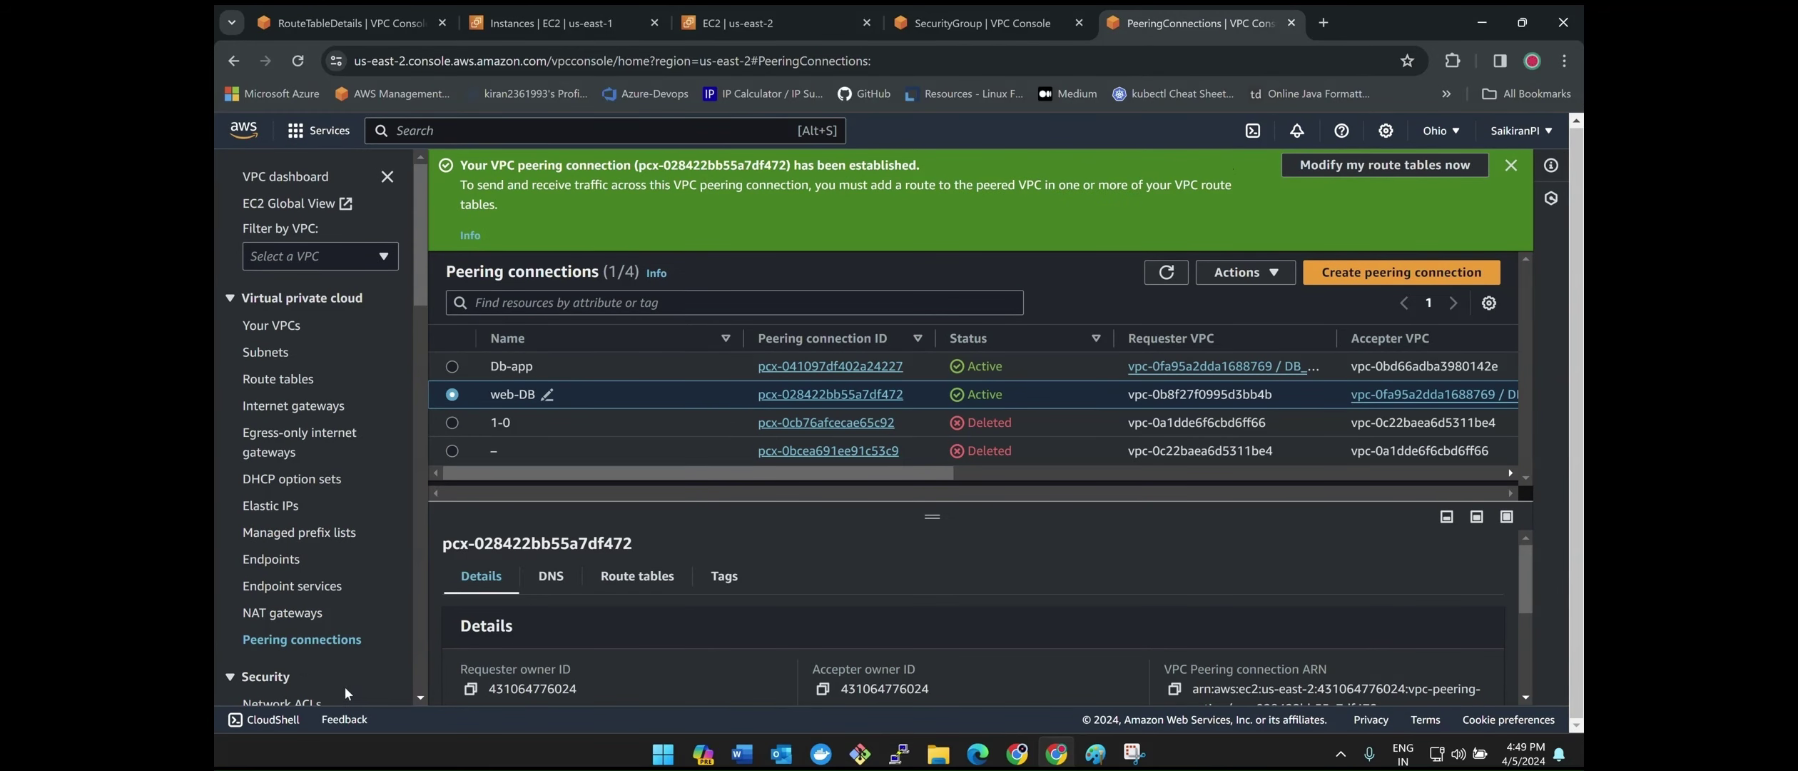
pyautogui.click(282, 379)
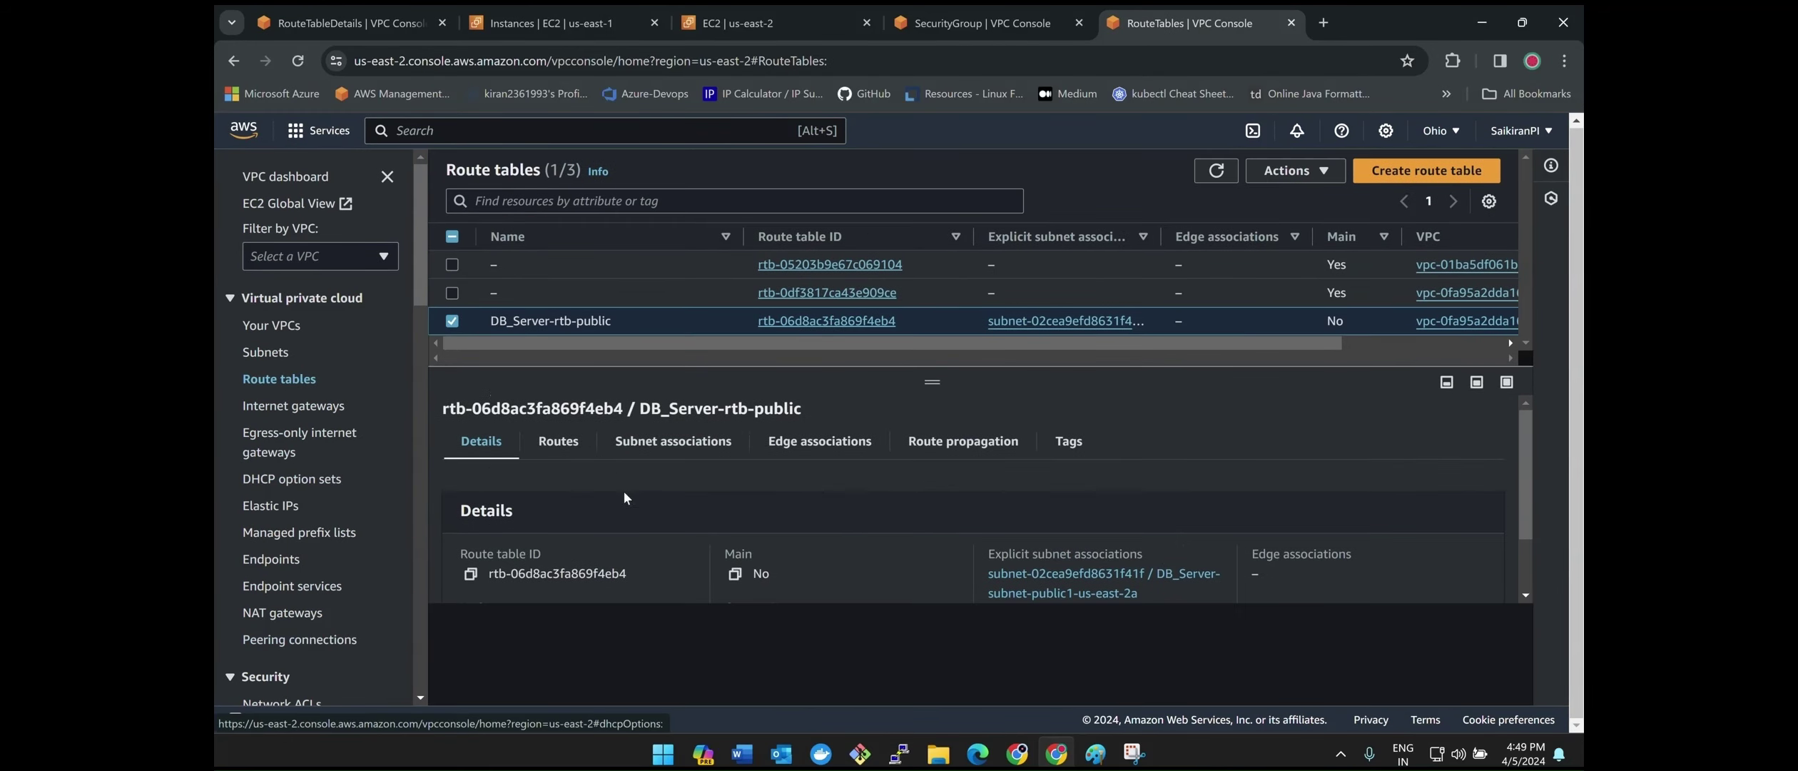
pyautogui.click(553, 444)
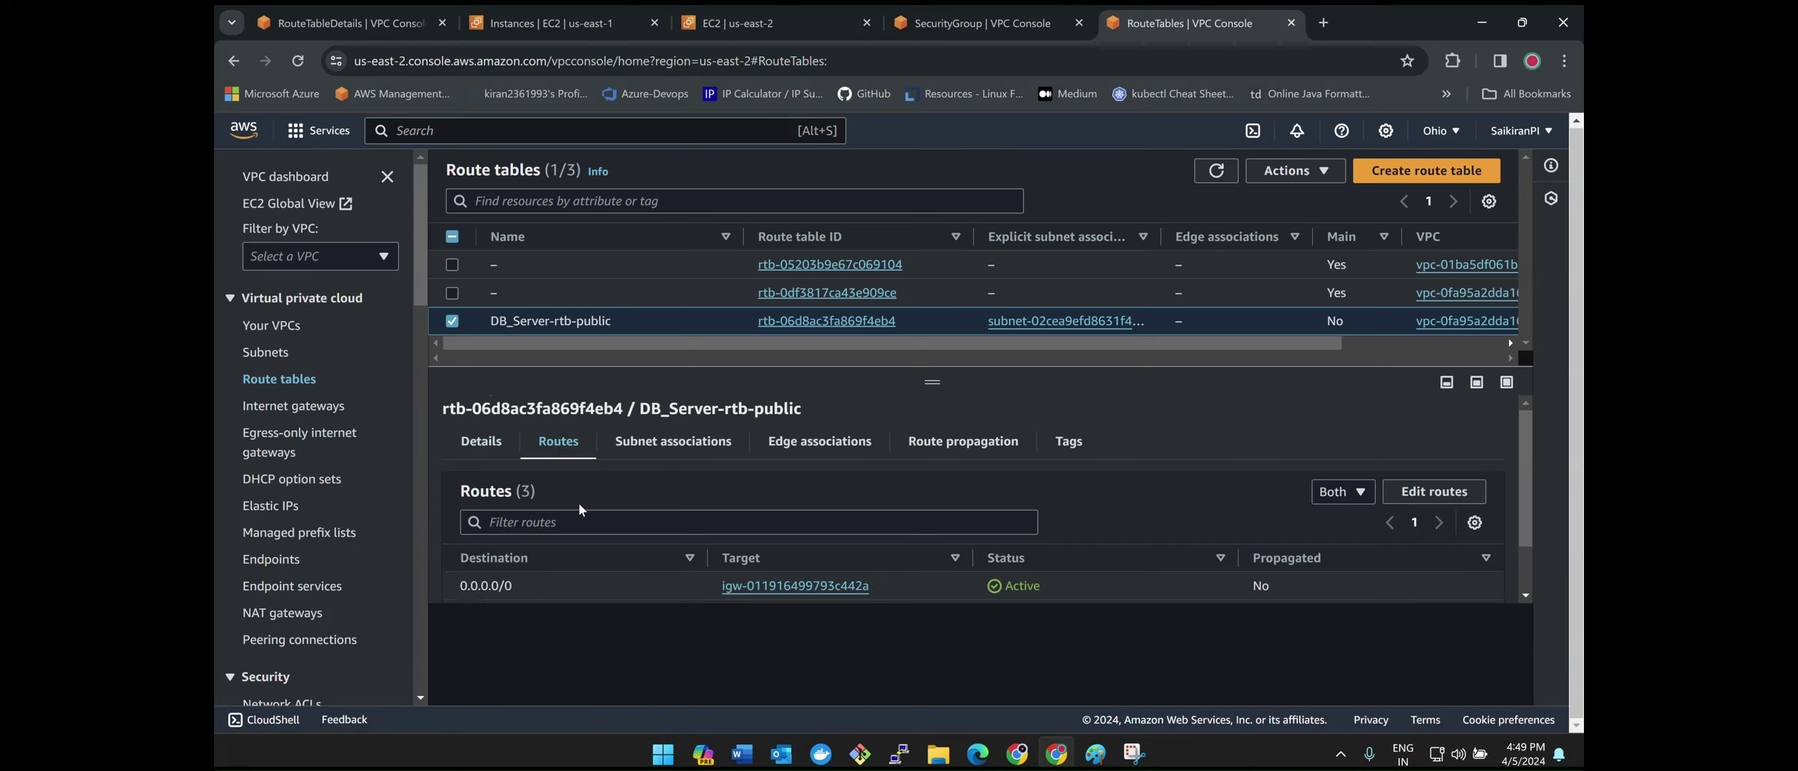
pyautogui.click(1453, 491)
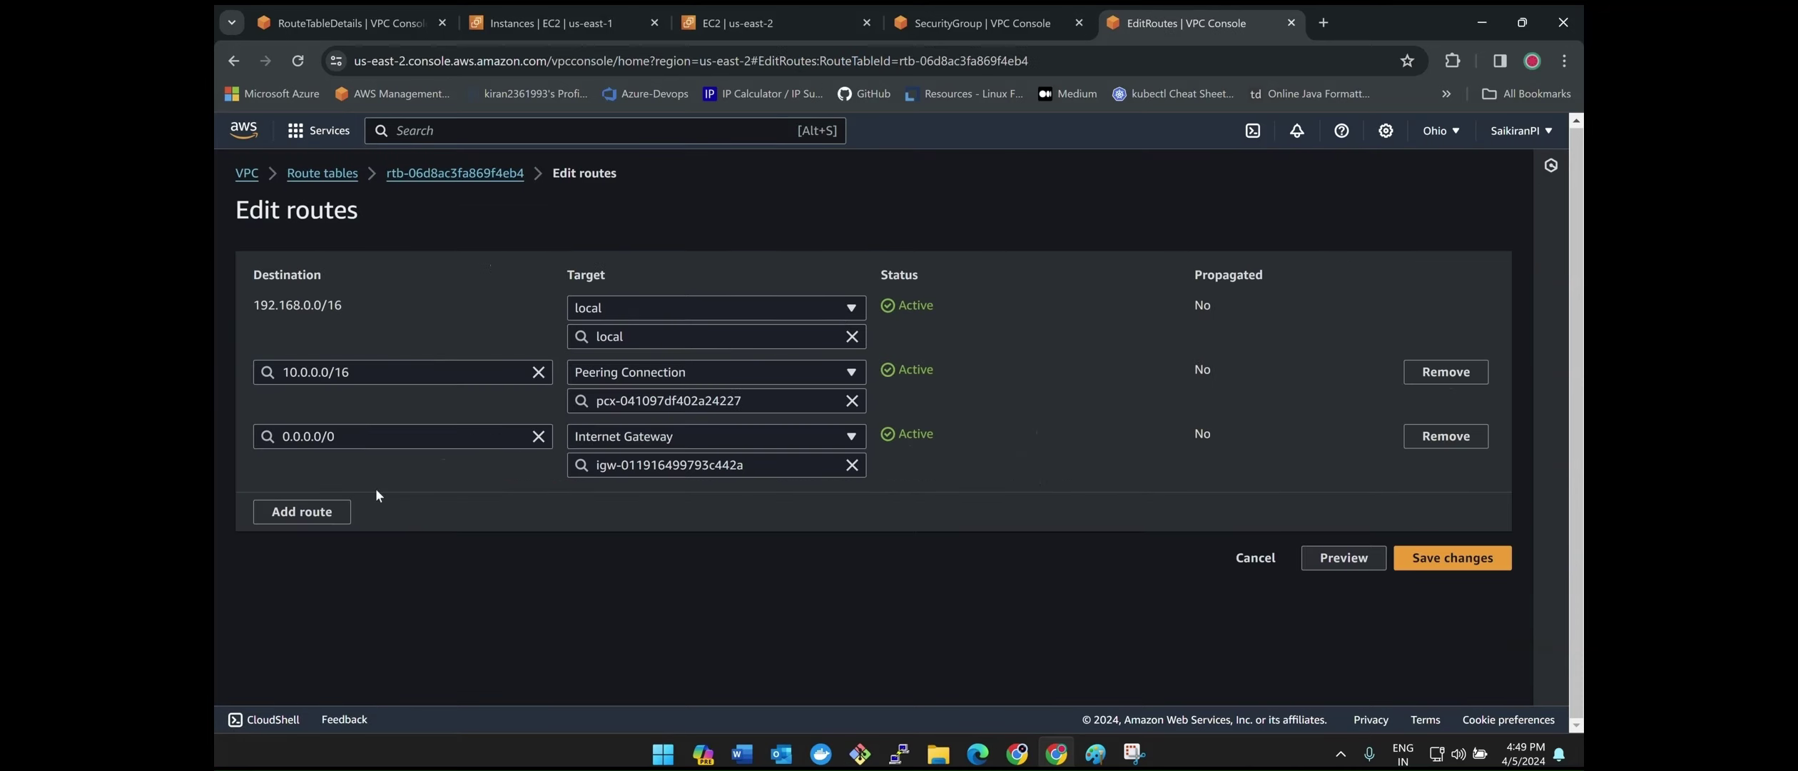
# - Add a route for 172.16.0.0/16 to DB_Server-rtb-public targeting peering connection pcx-028422bb55a7df472 (web-DB) and save the changes
pyautogui.click(301, 511)
pyautogui.click(385, 500)
pyautogui.write('172.16.0.0/16')
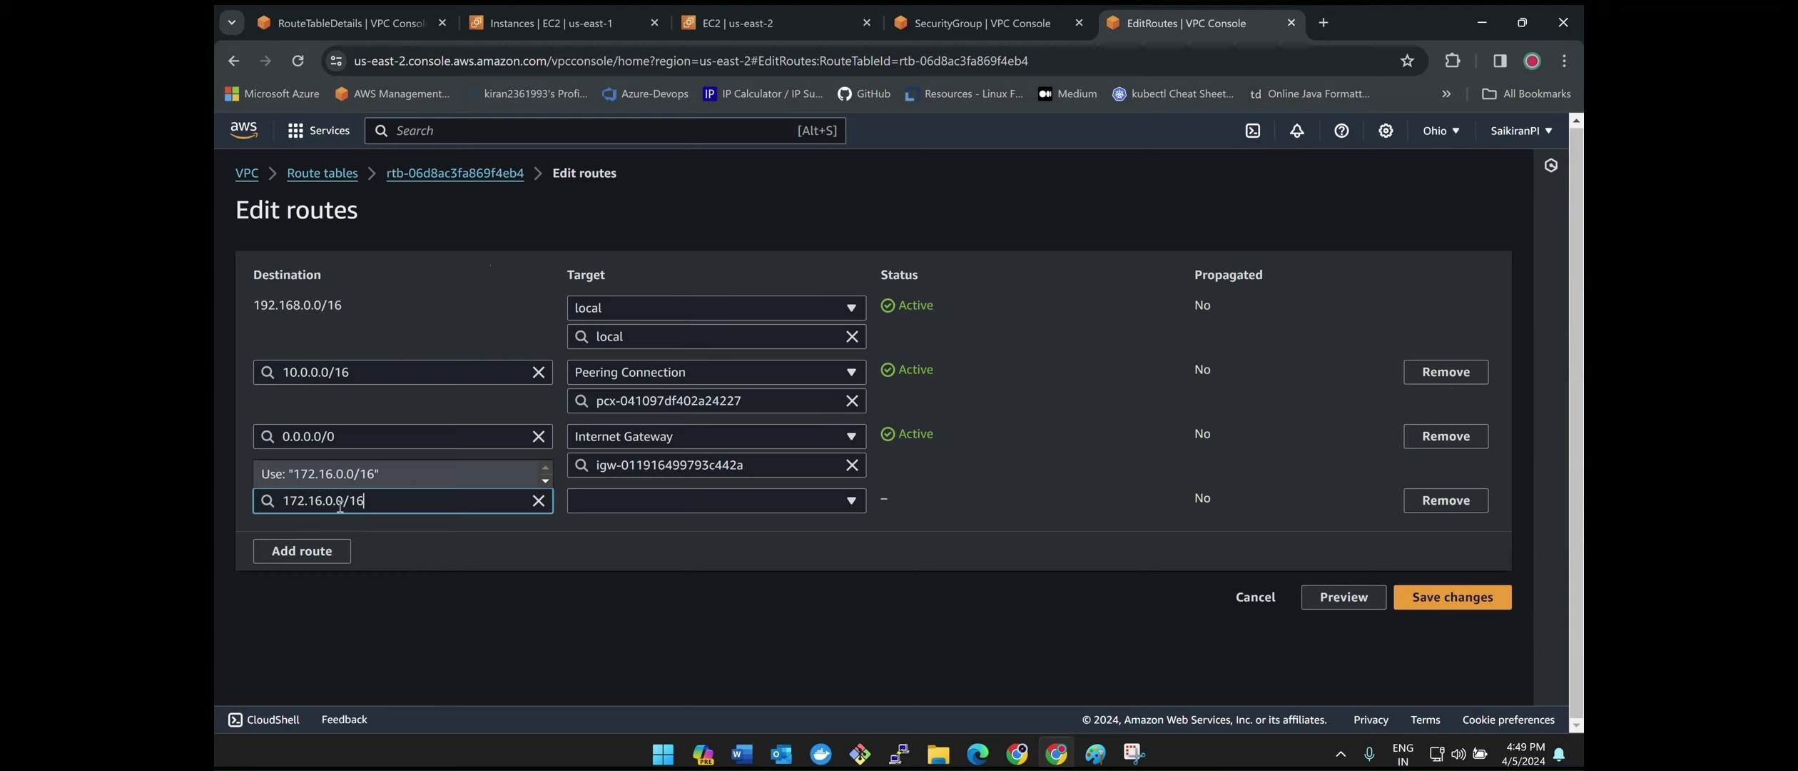
pyautogui.click(677, 509)
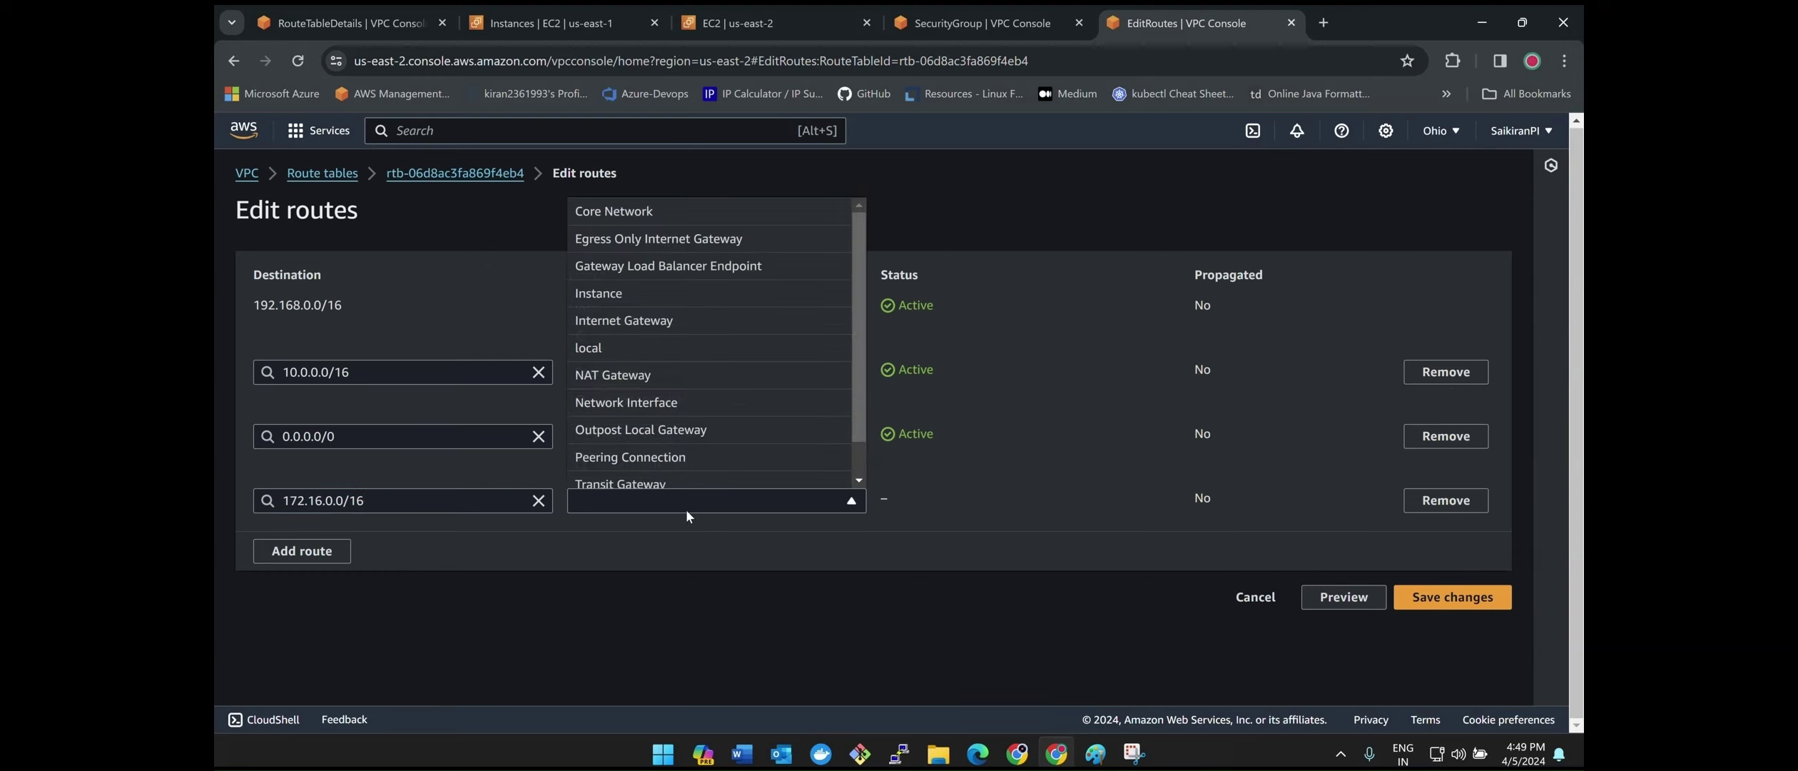
pyautogui.click(671, 464)
pyautogui.click(696, 529)
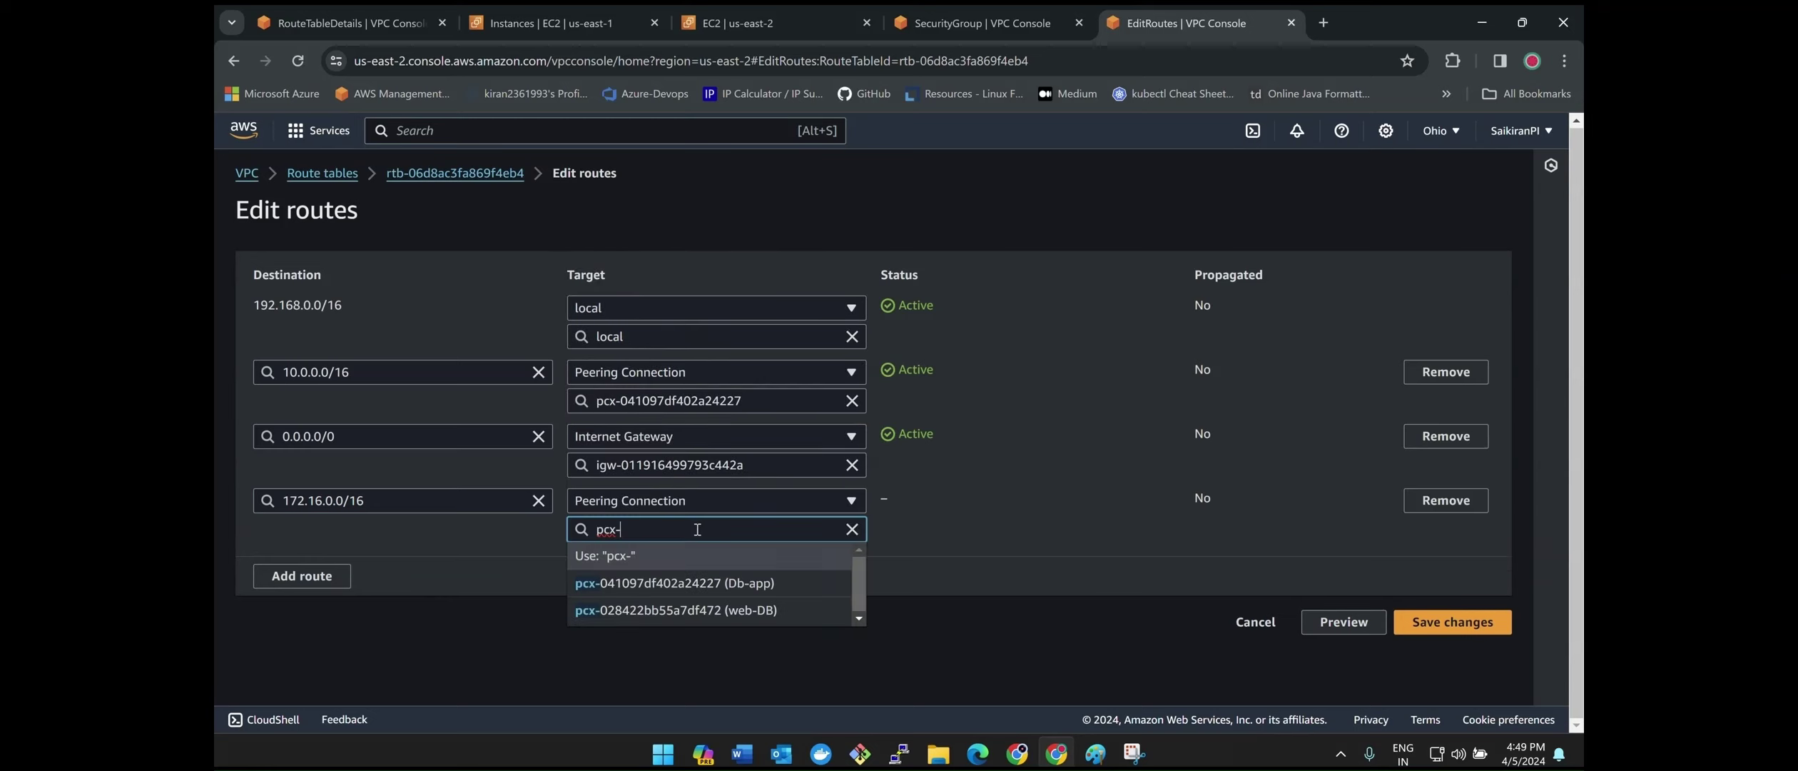
pyautogui.click(746, 611)
pyautogui.click(1456, 621)
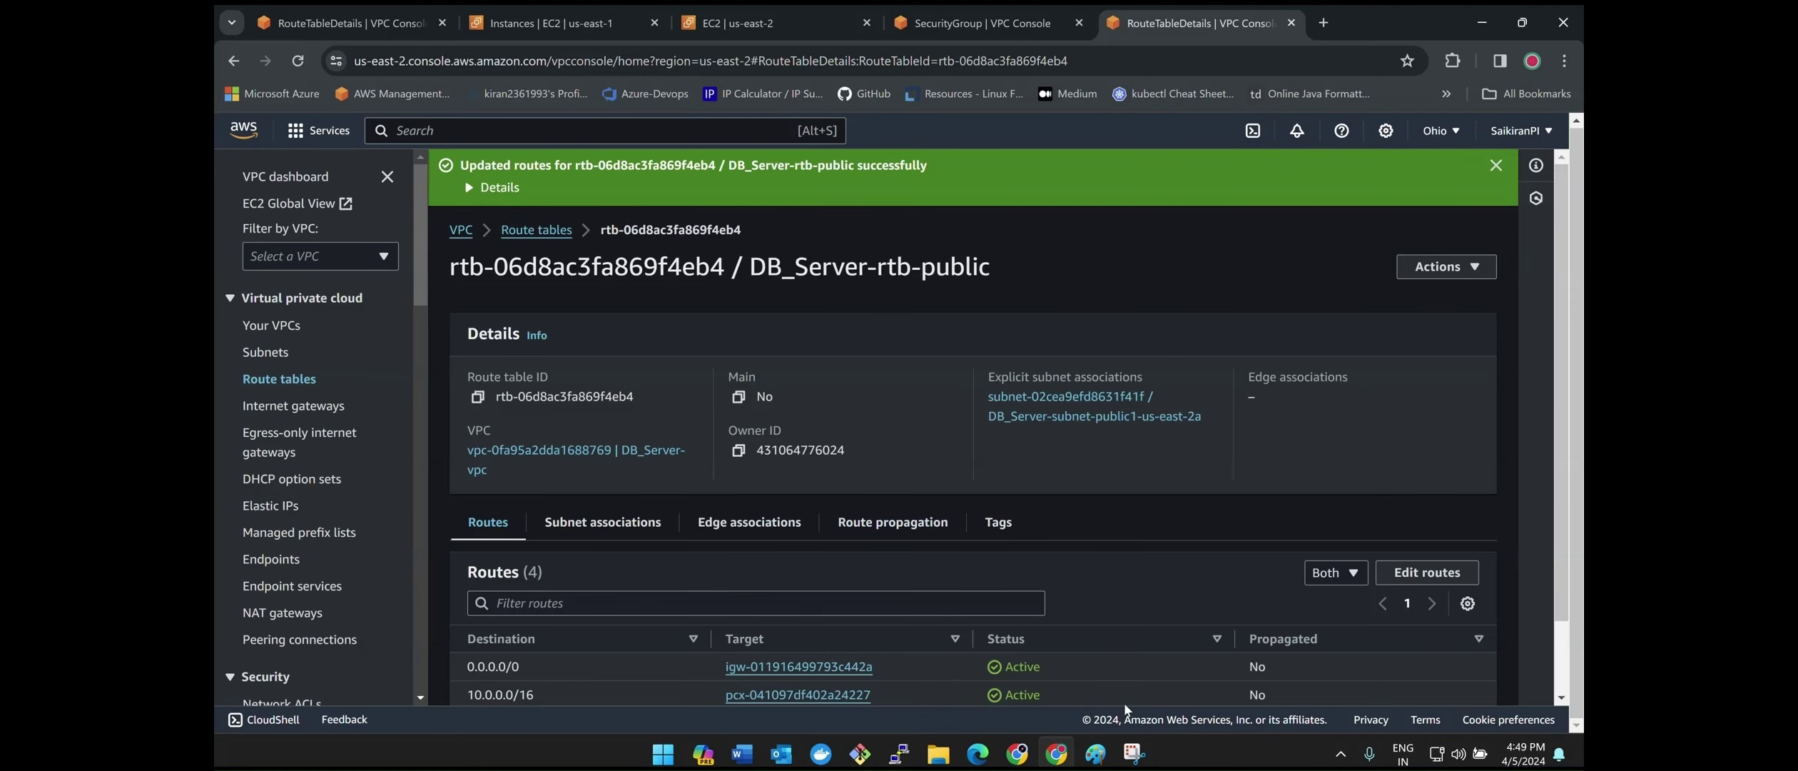
pyautogui.moveTo(899, 750)
pyautogui.click(1047, 674)
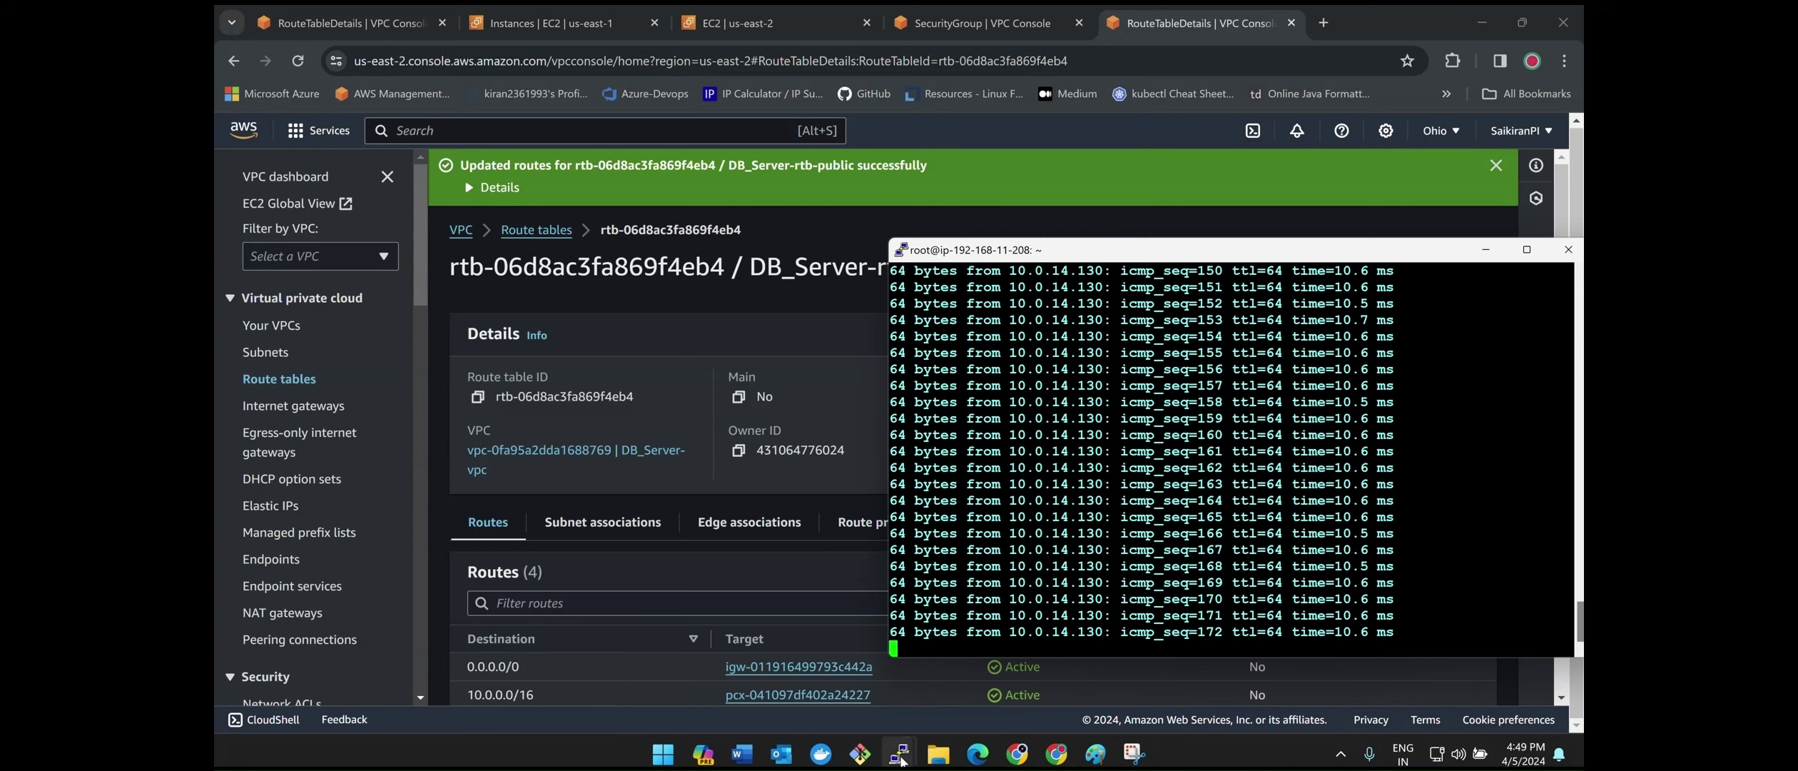
pyautogui.moveTo(901, 758)
pyautogui.click(921, 674)
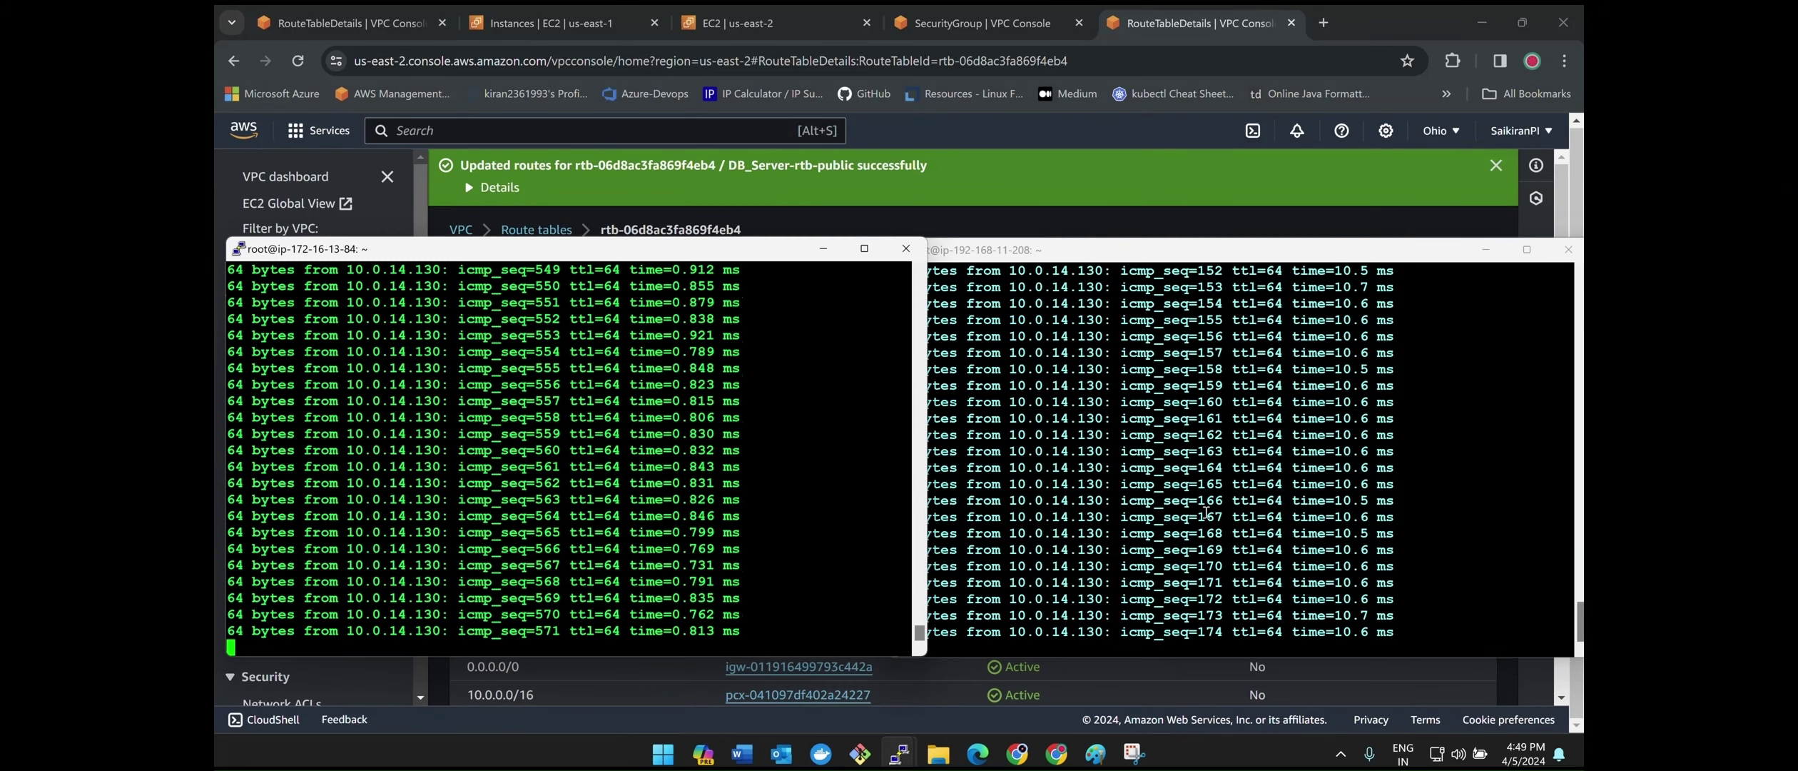
pyautogui.click(1439, 482)
pyautogui.hotkey('ctrl', 'c')
pyautogui.hotkey('ctrl', 'c')
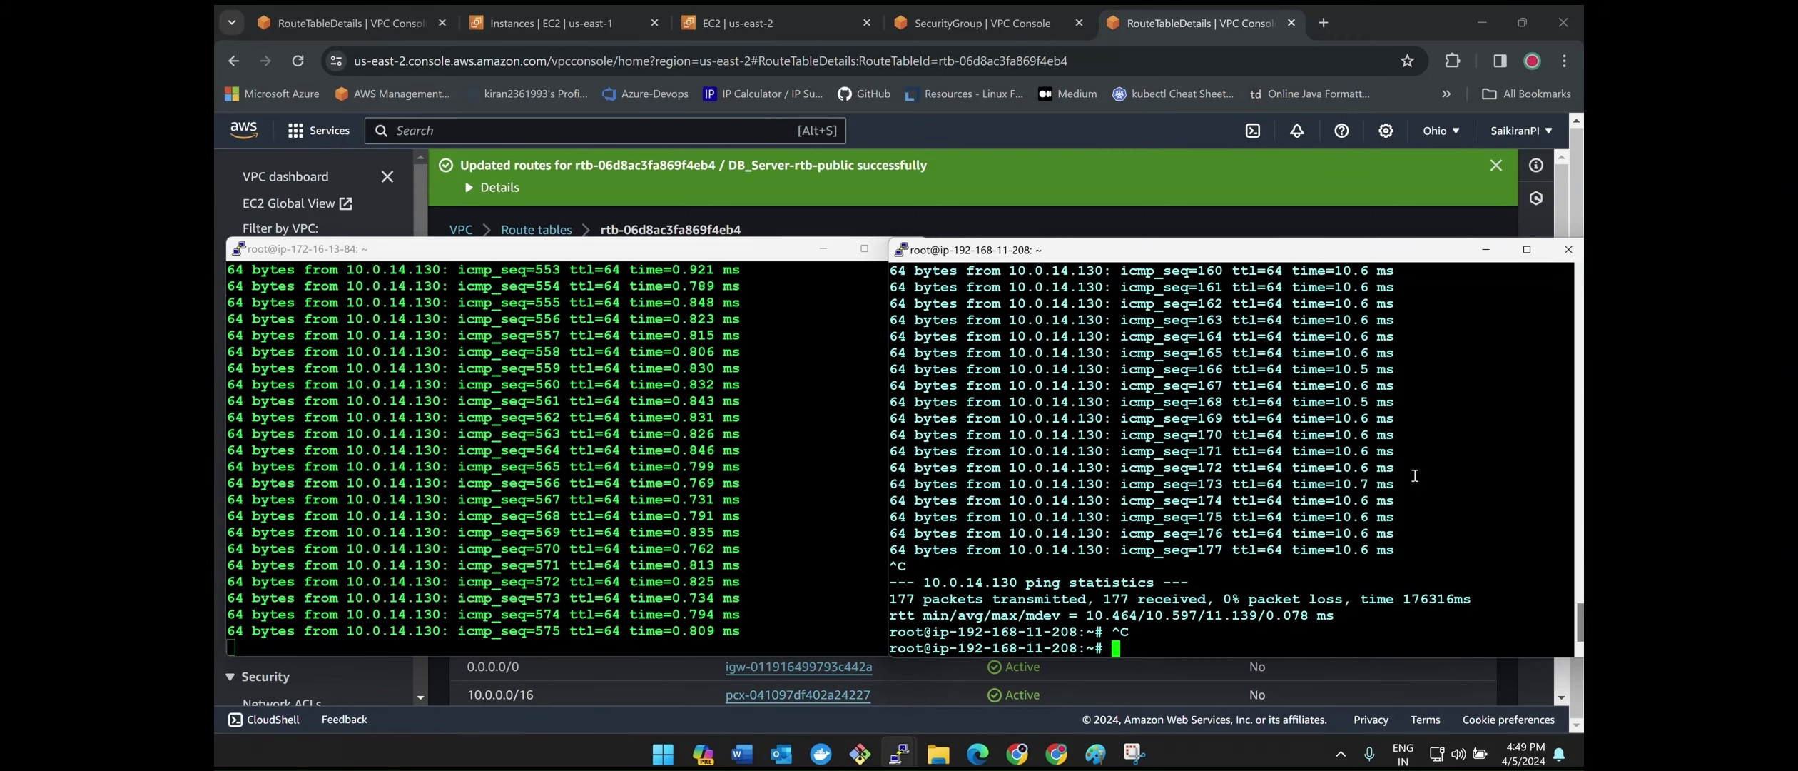
pyautogui.write('ping')
# - Bring up the ubuntu@ip-10-0-14-130 terminal session and stop its running ping
pyautogui.moveTo(893, 761)
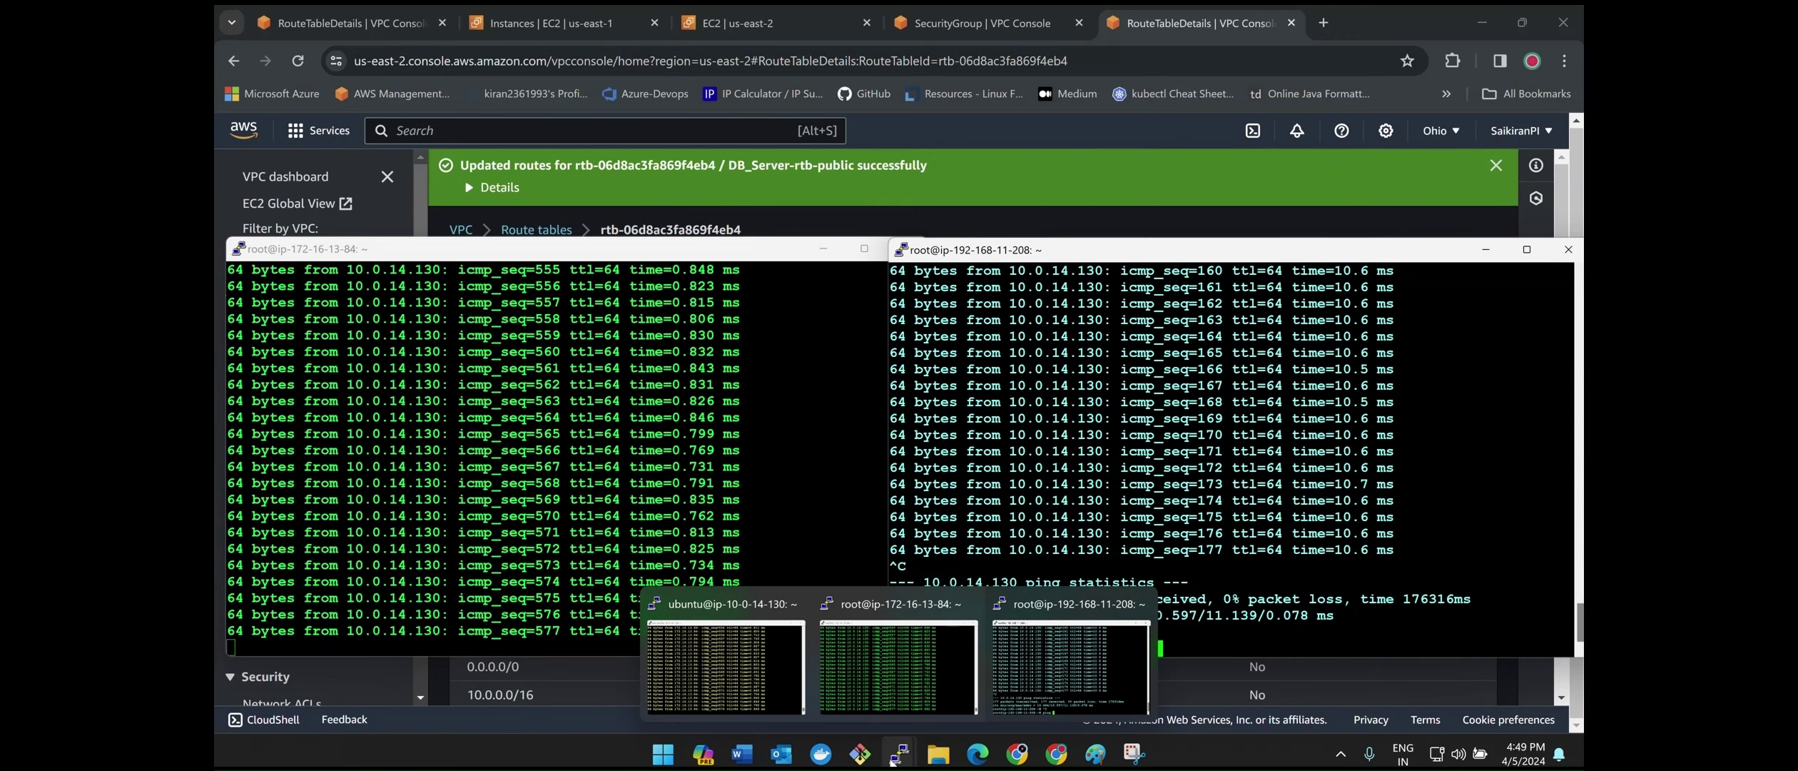
pyautogui.click(726, 667)
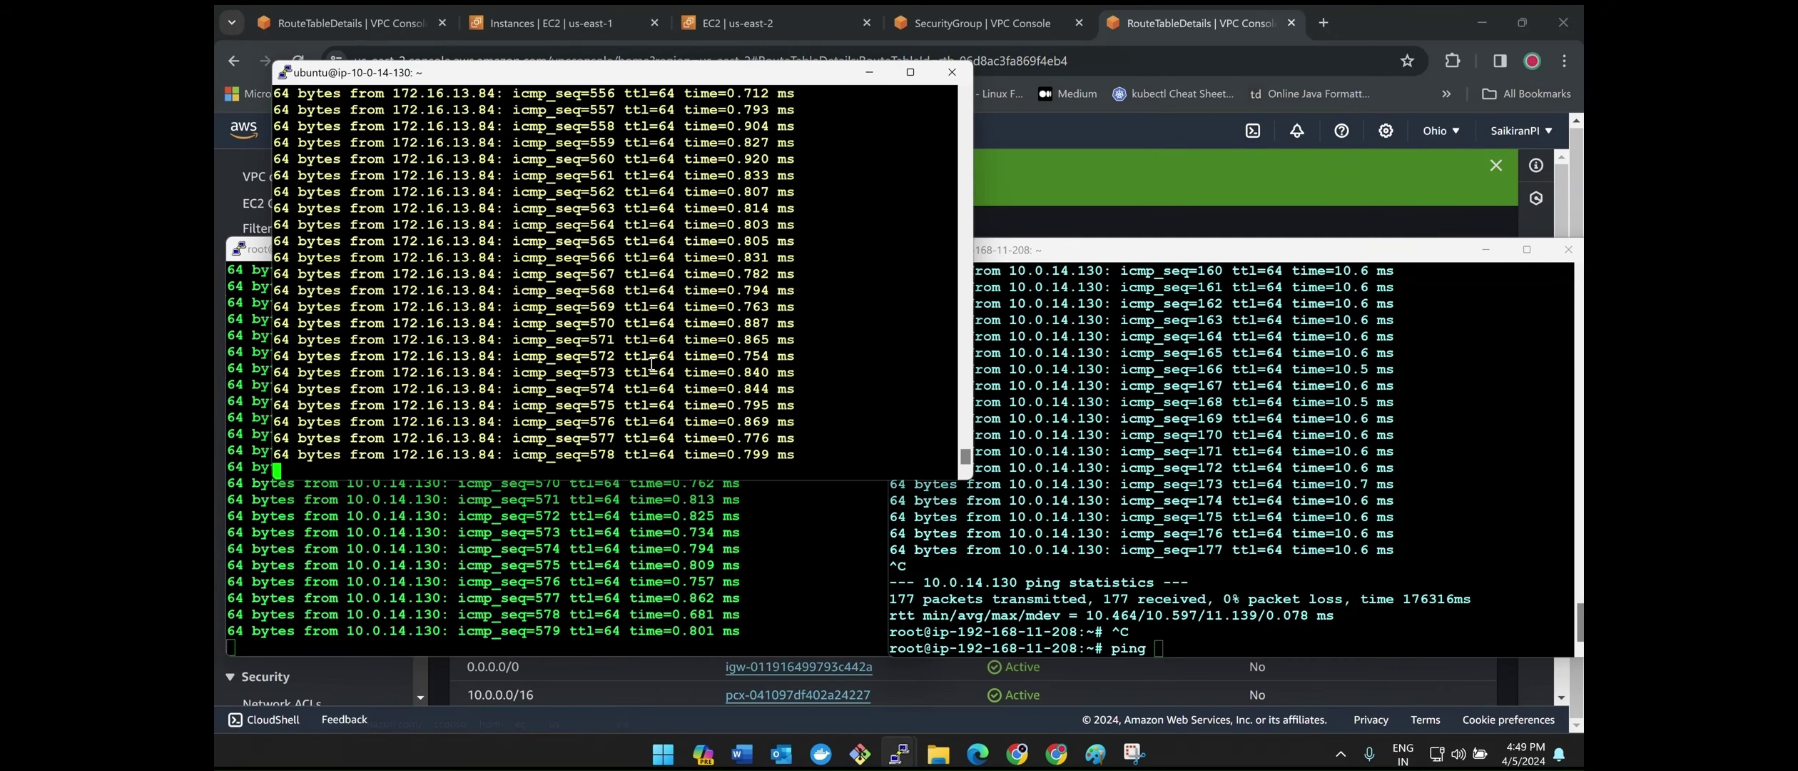
pyautogui.hotkey('ctrl', 'c')
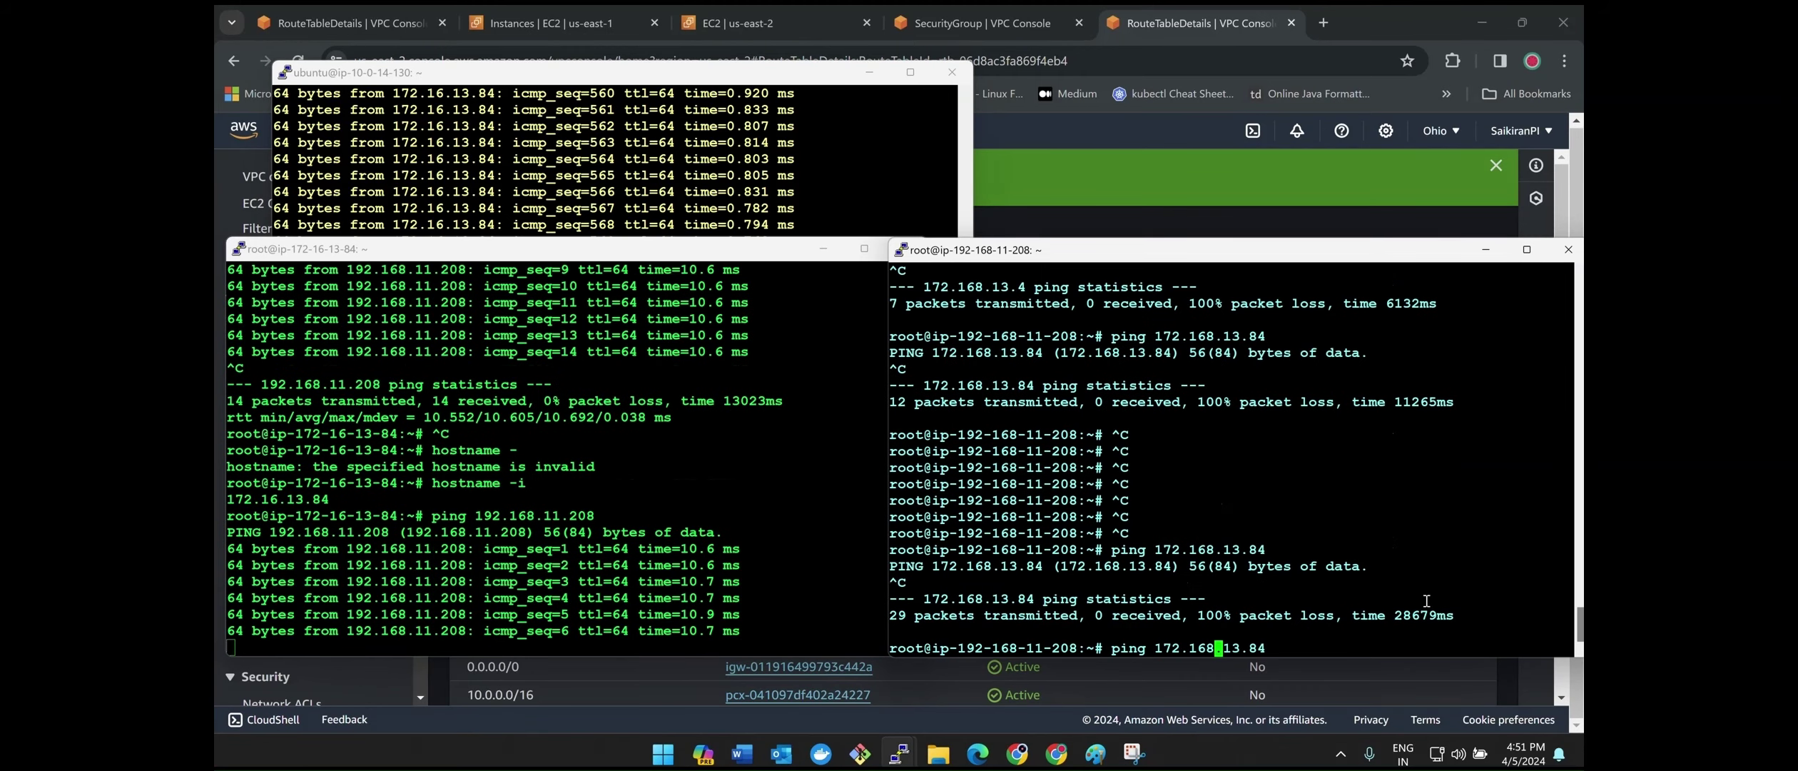
pyautogui.press('BackSpace')
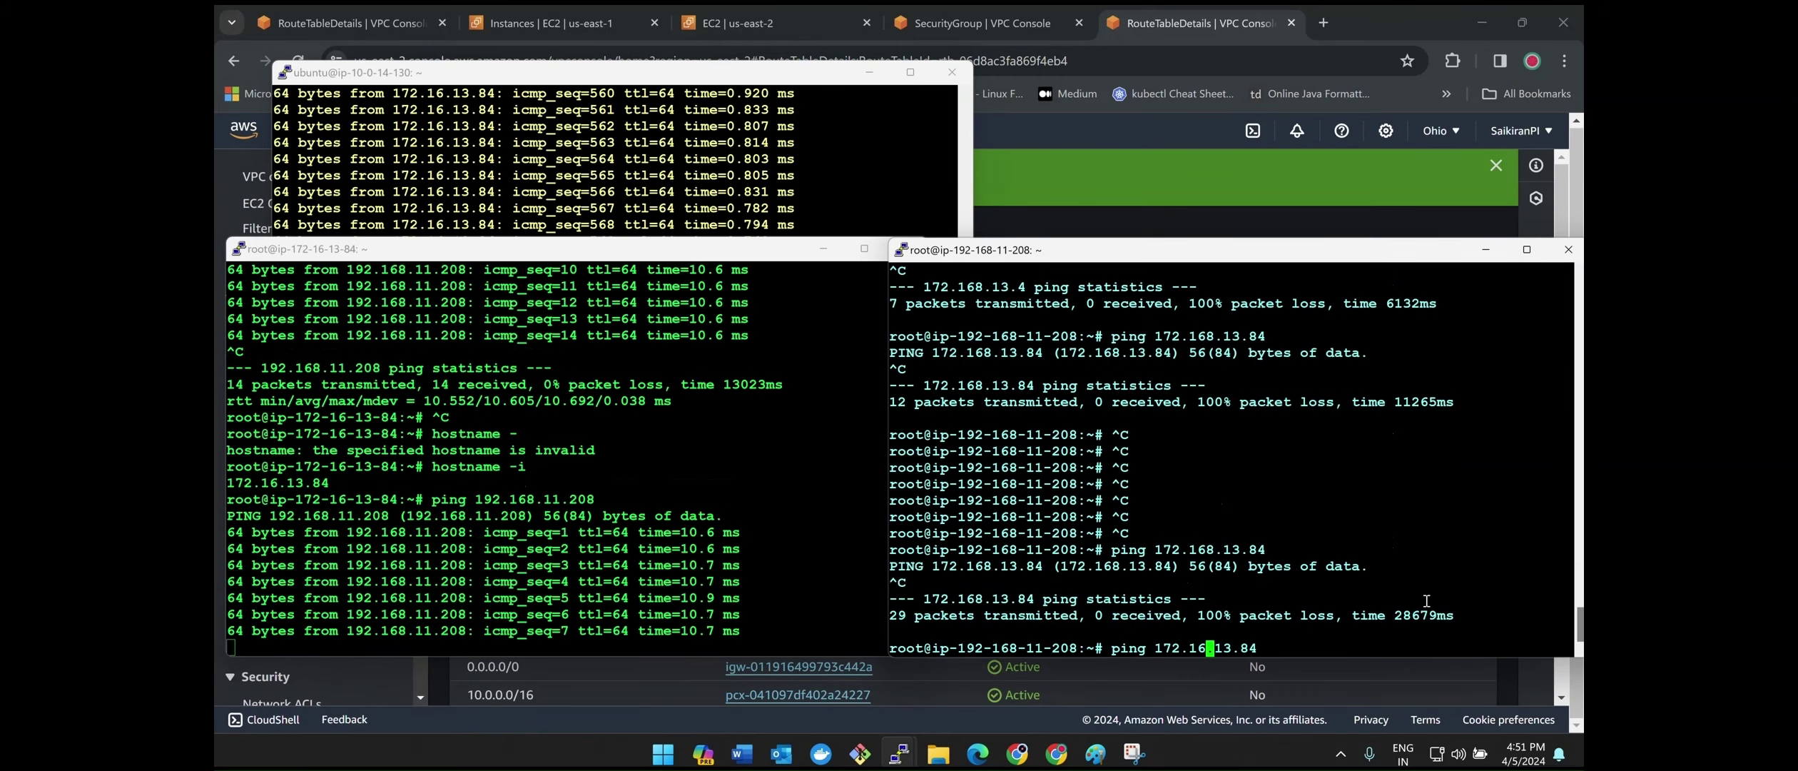
pyautogui.press('Return')
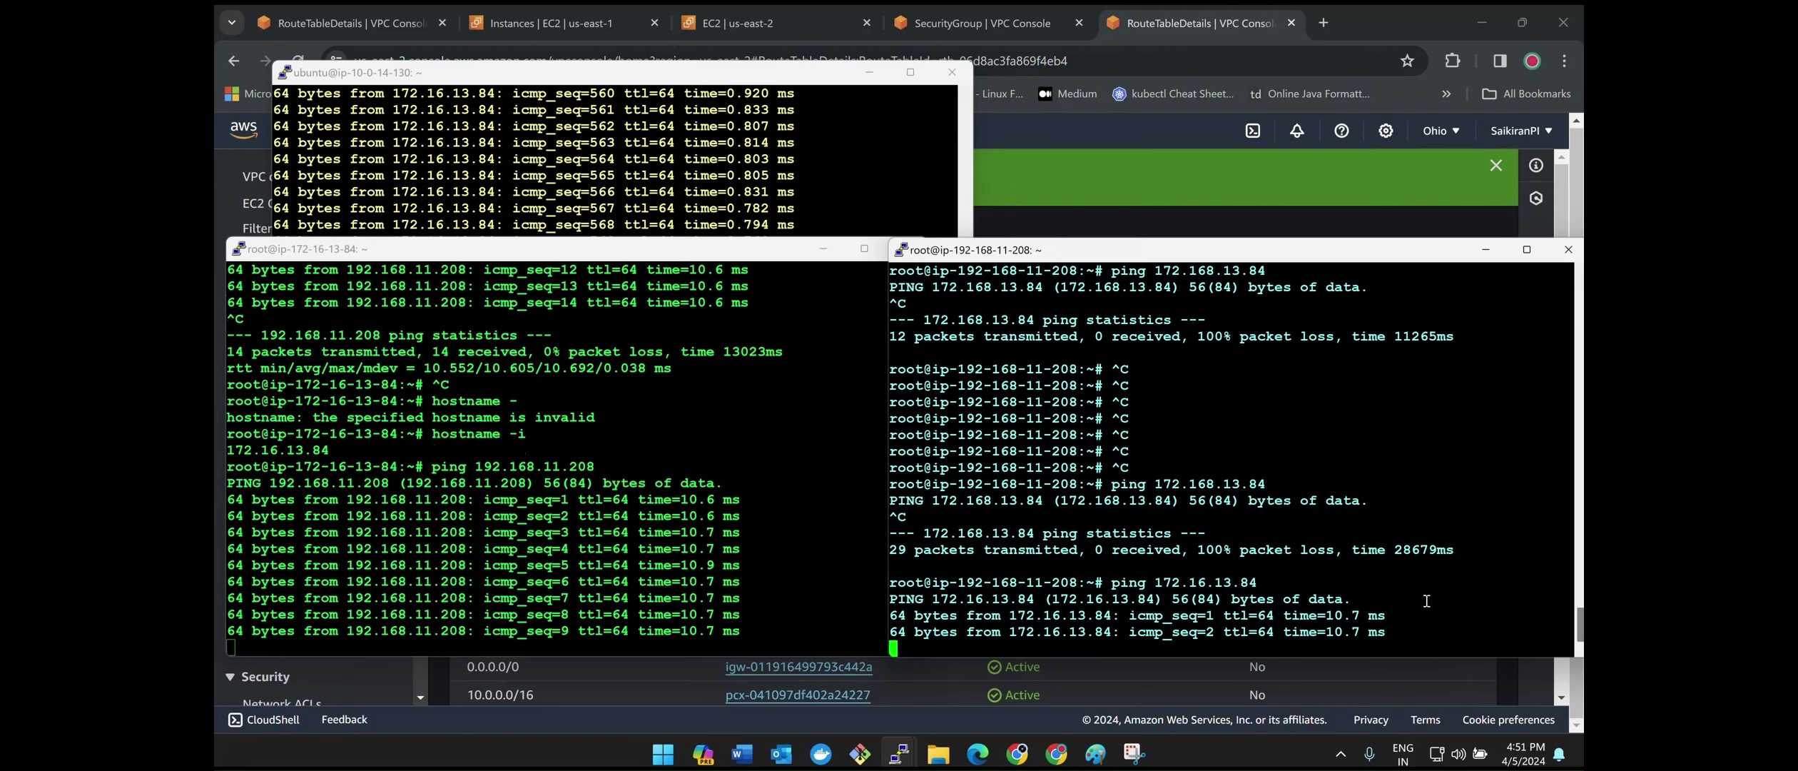
# - Rerun the previous ping to 172.16.13.84 from the ubuntu@ip-10-0-14-130 session
pyautogui.click(774, 158)
pyautogui.press('Up')
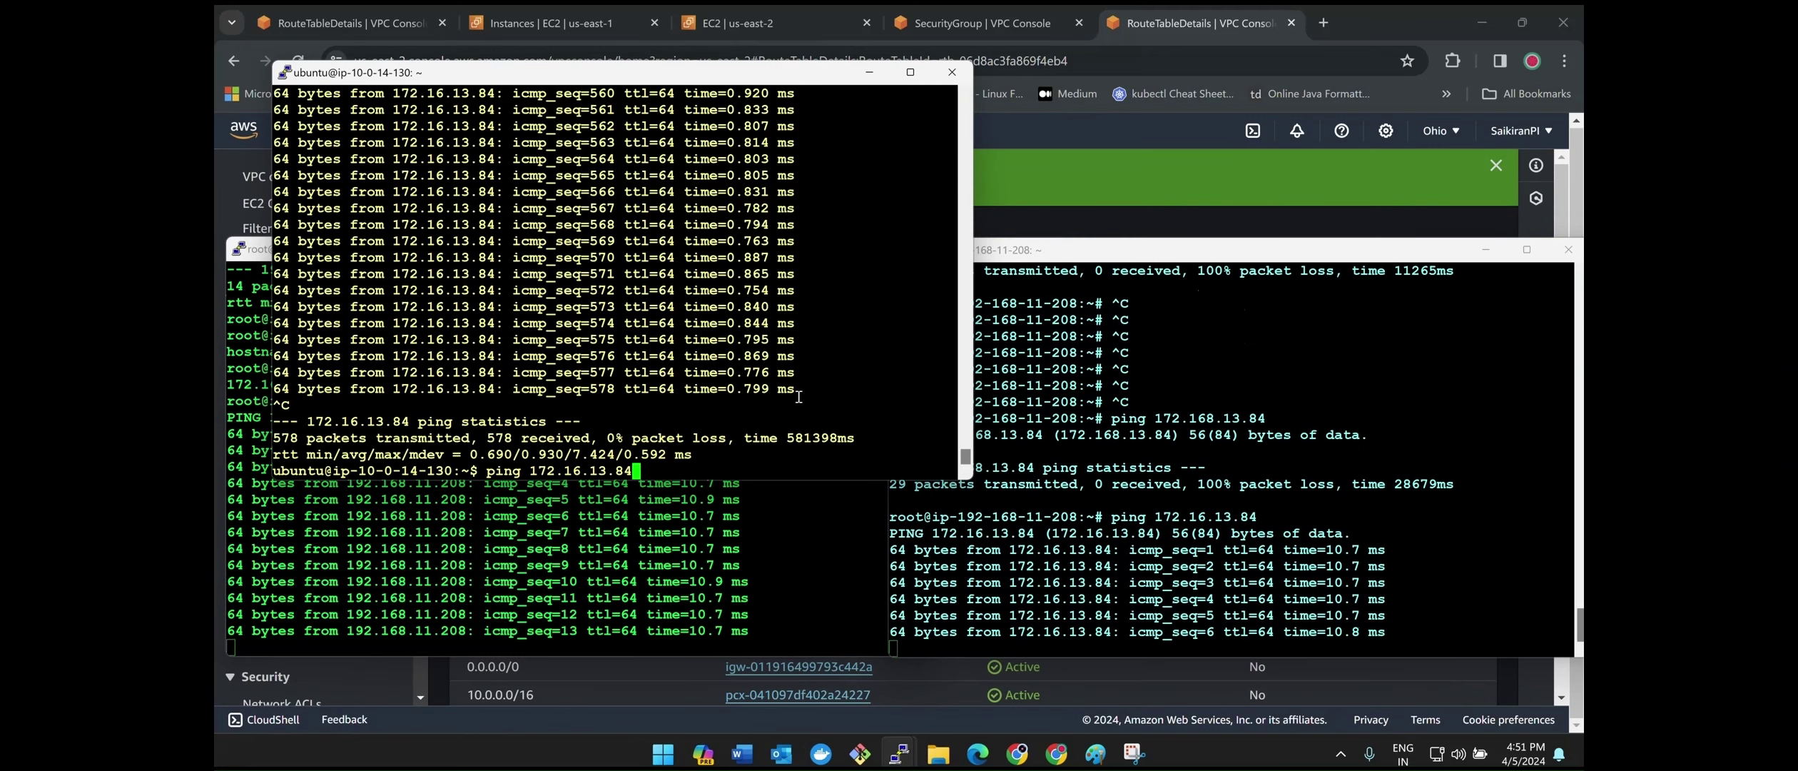
pyautogui.press('Return')
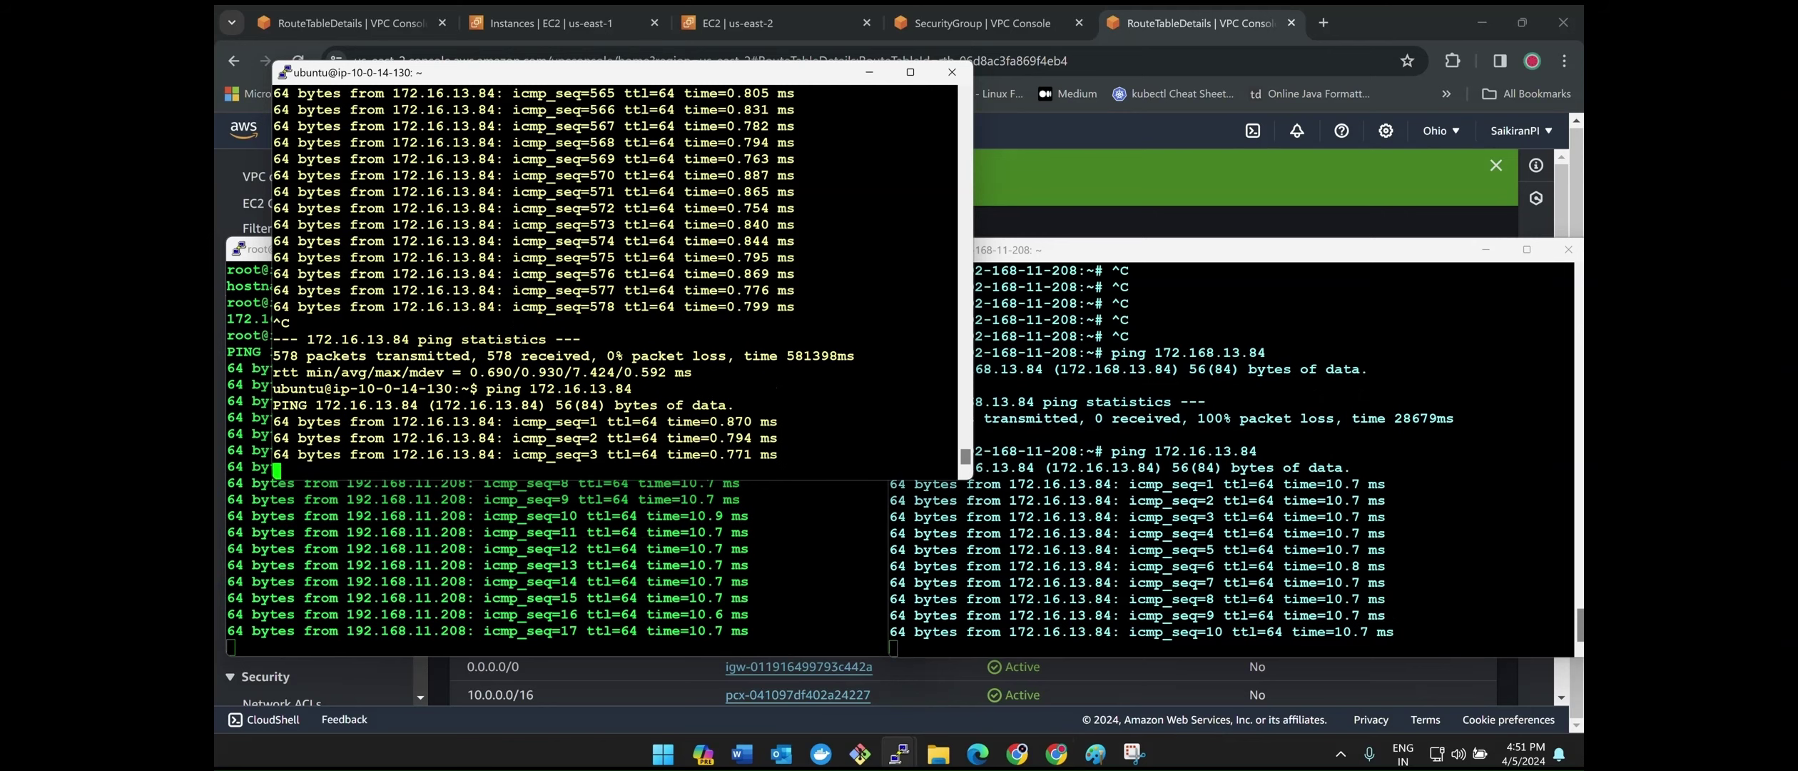
# - Switch to Paint and examine the hand-drawn VPC peering diagram
pyautogui.click(1095, 753)
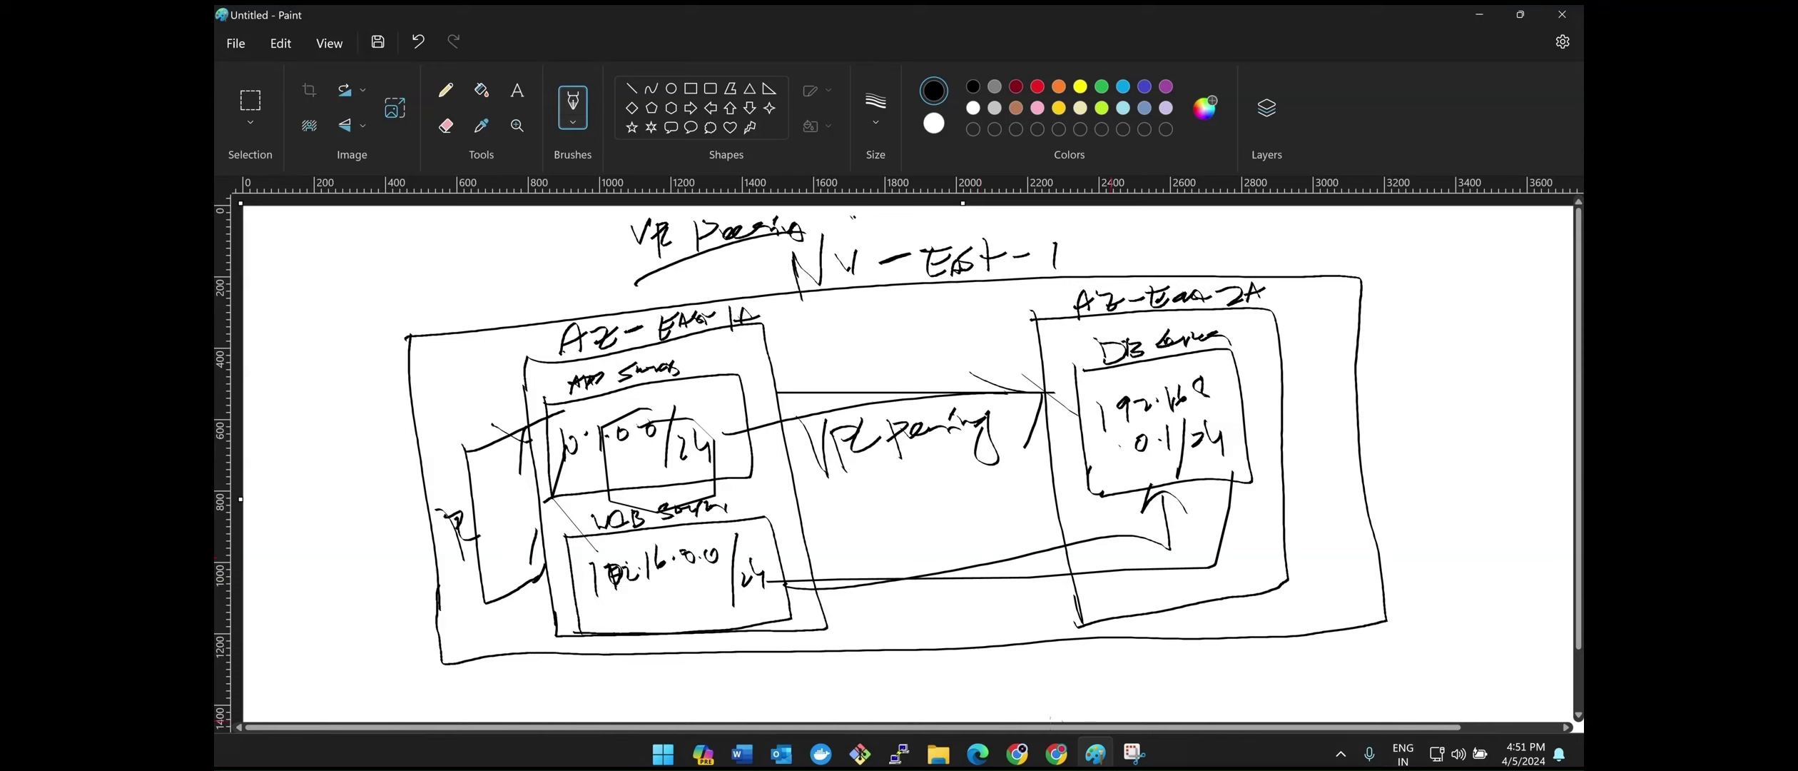
pyautogui.click(939, 753)
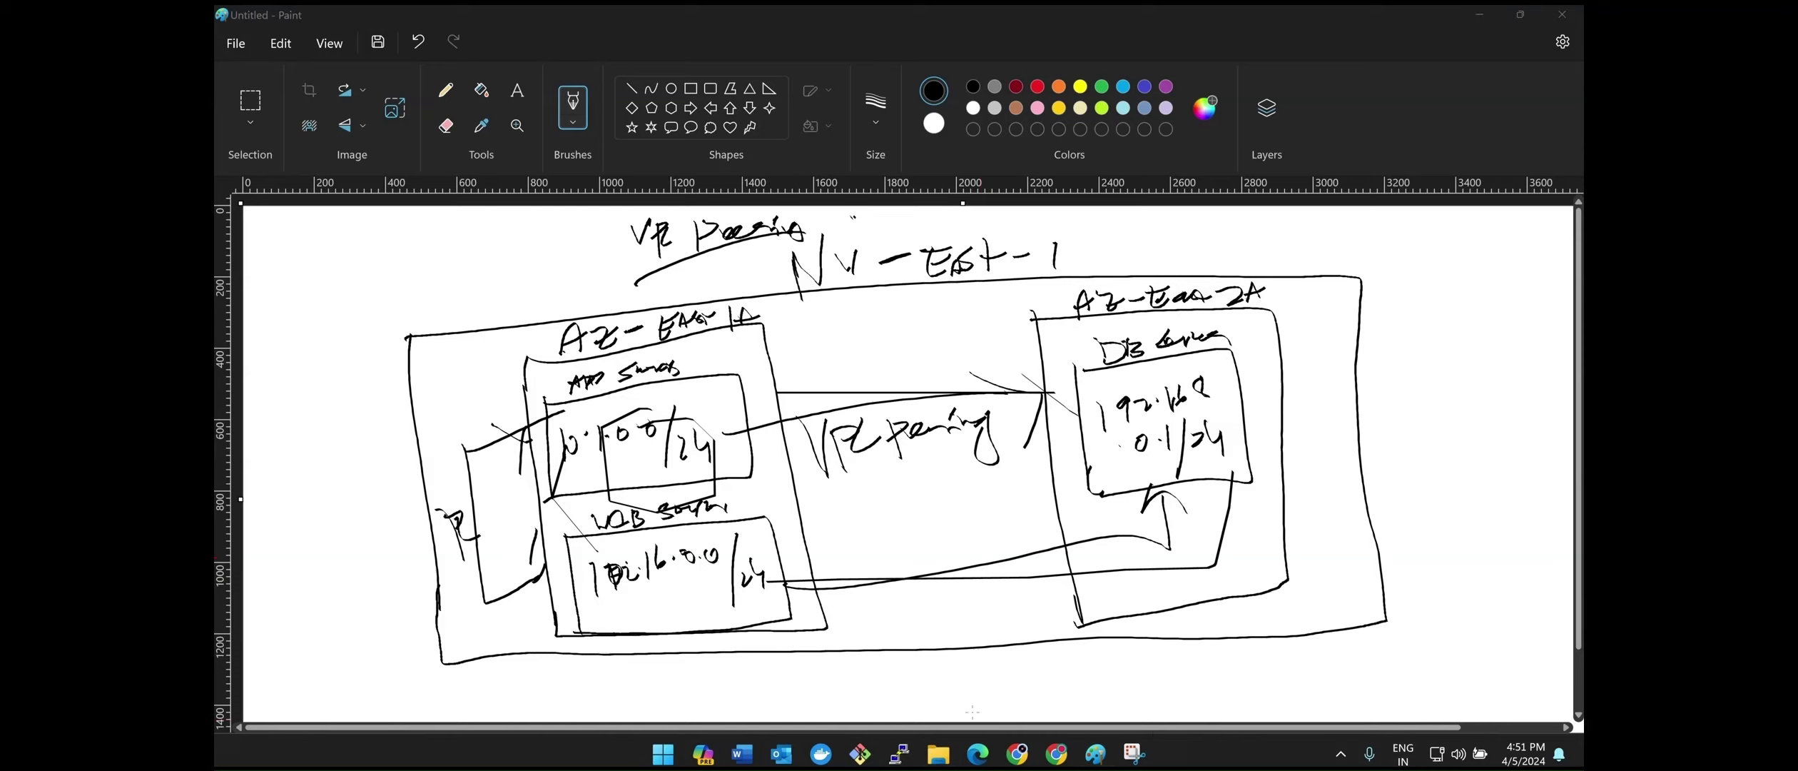